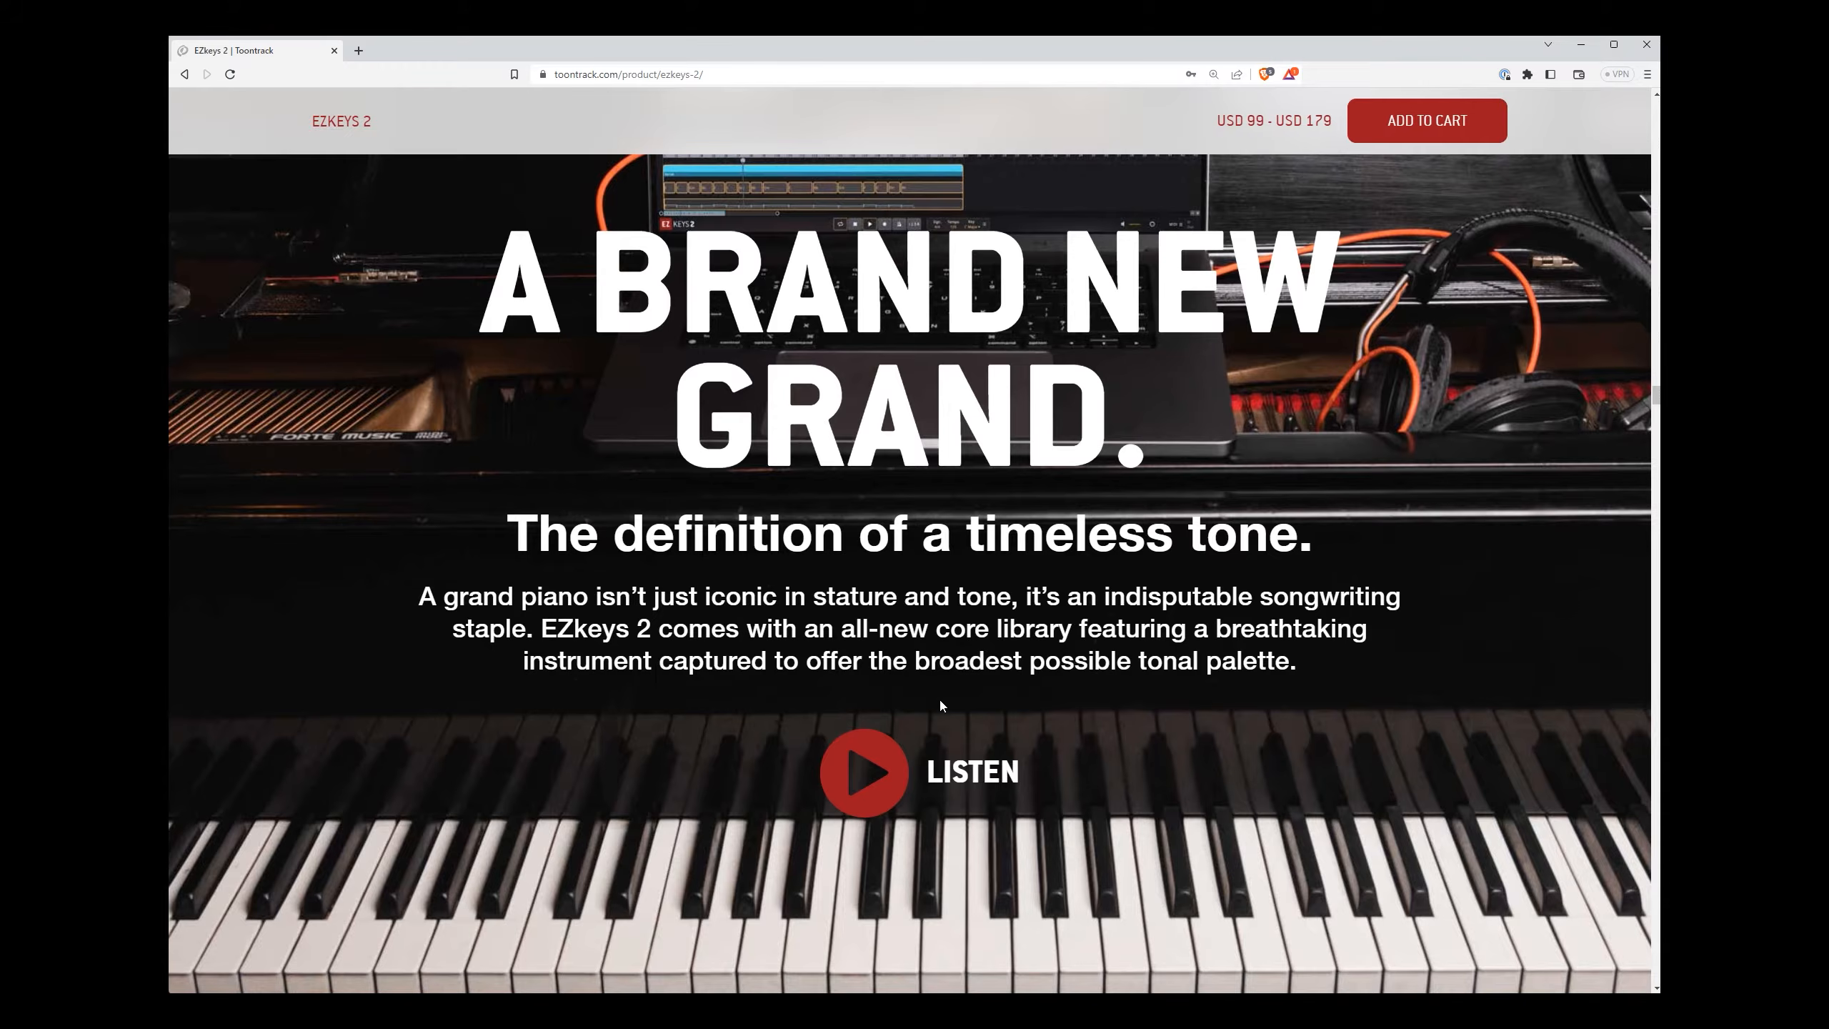
Step: Examine the core library features and instrument specifications on the EZkeys 2 product page, then switch to the EZkeys 2 plugin
scroll(947, 688, down, 10)
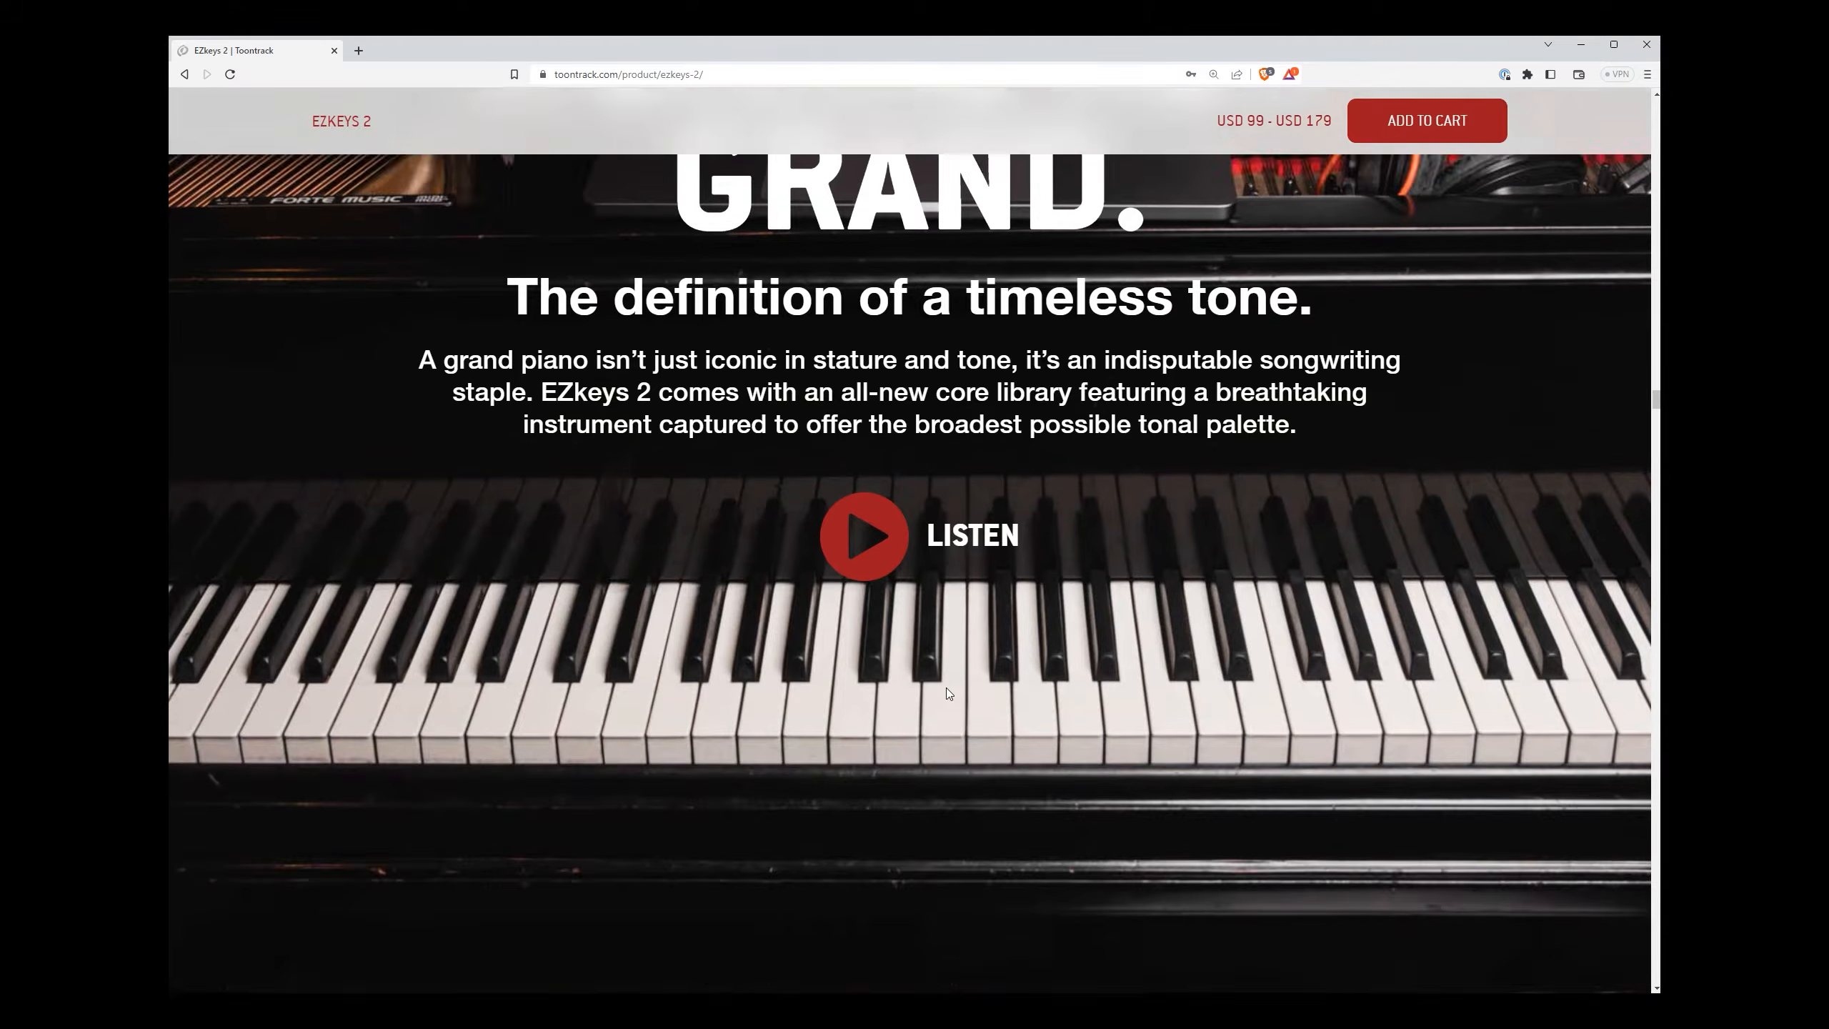
scroll(949, 691, down, 3)
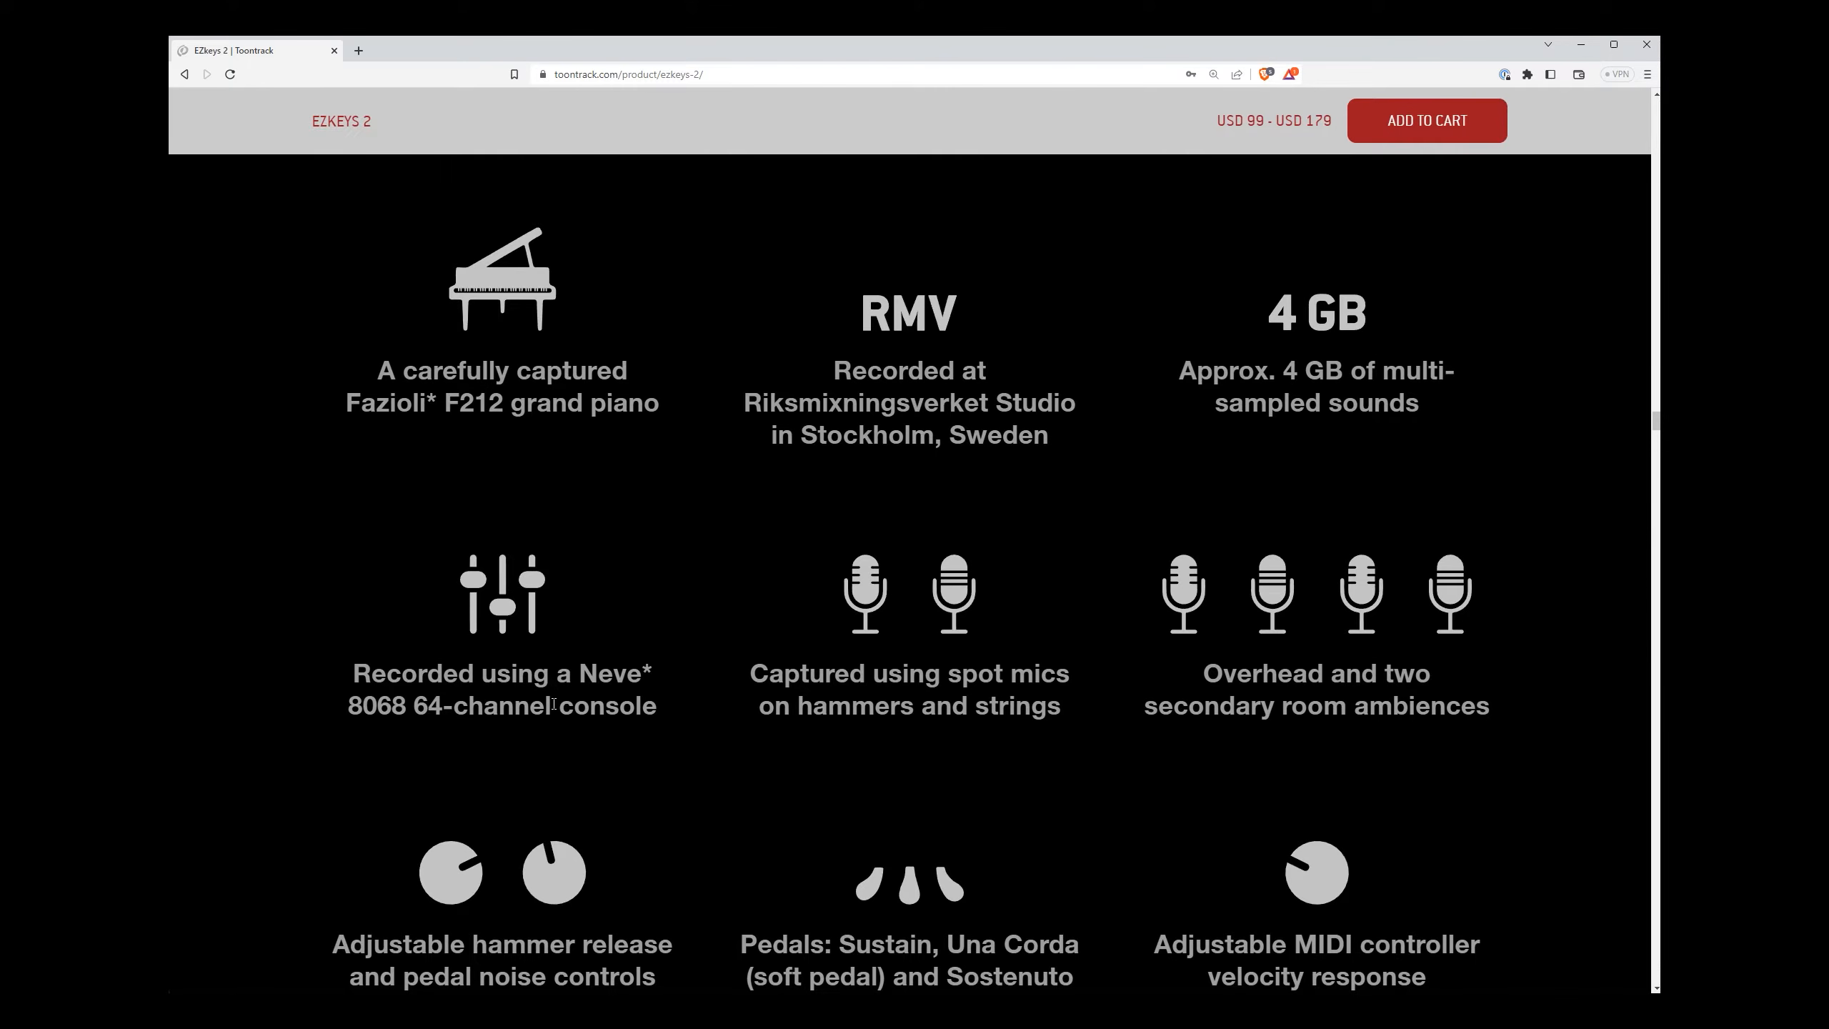
scroll(785, 720, down, 2)
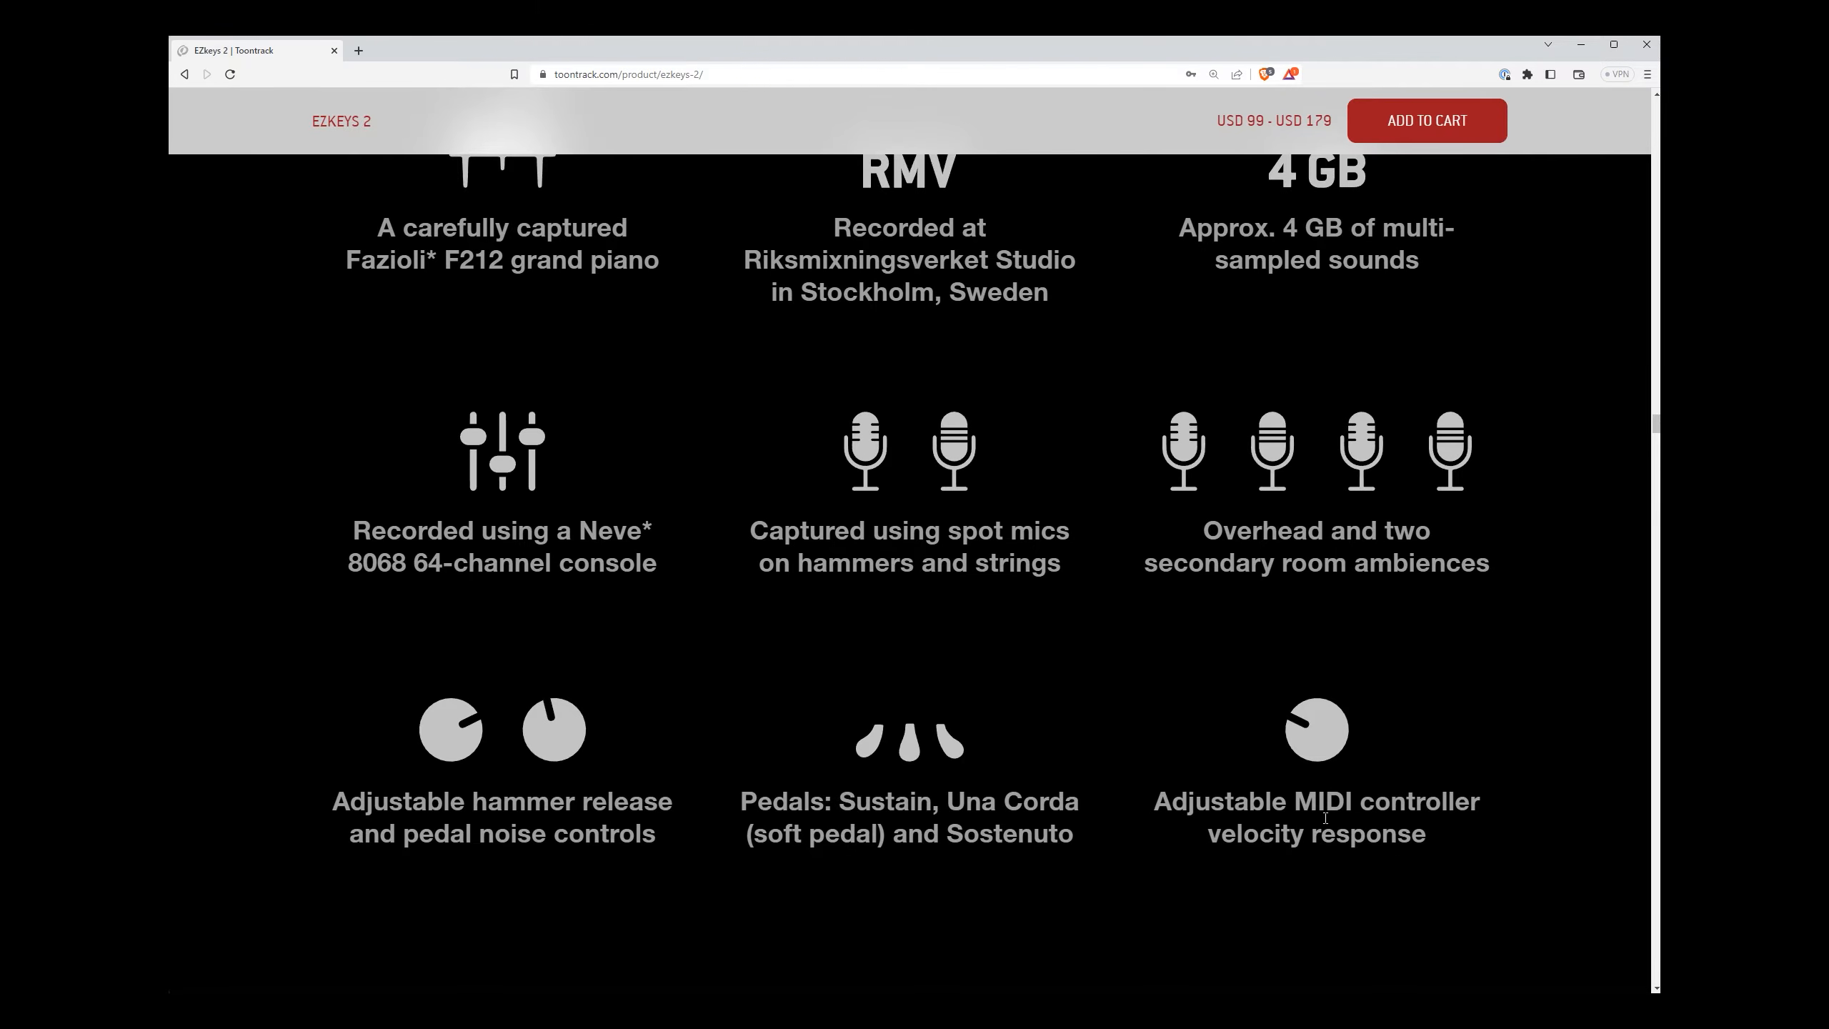
scroll(1324, 818, down, 10)
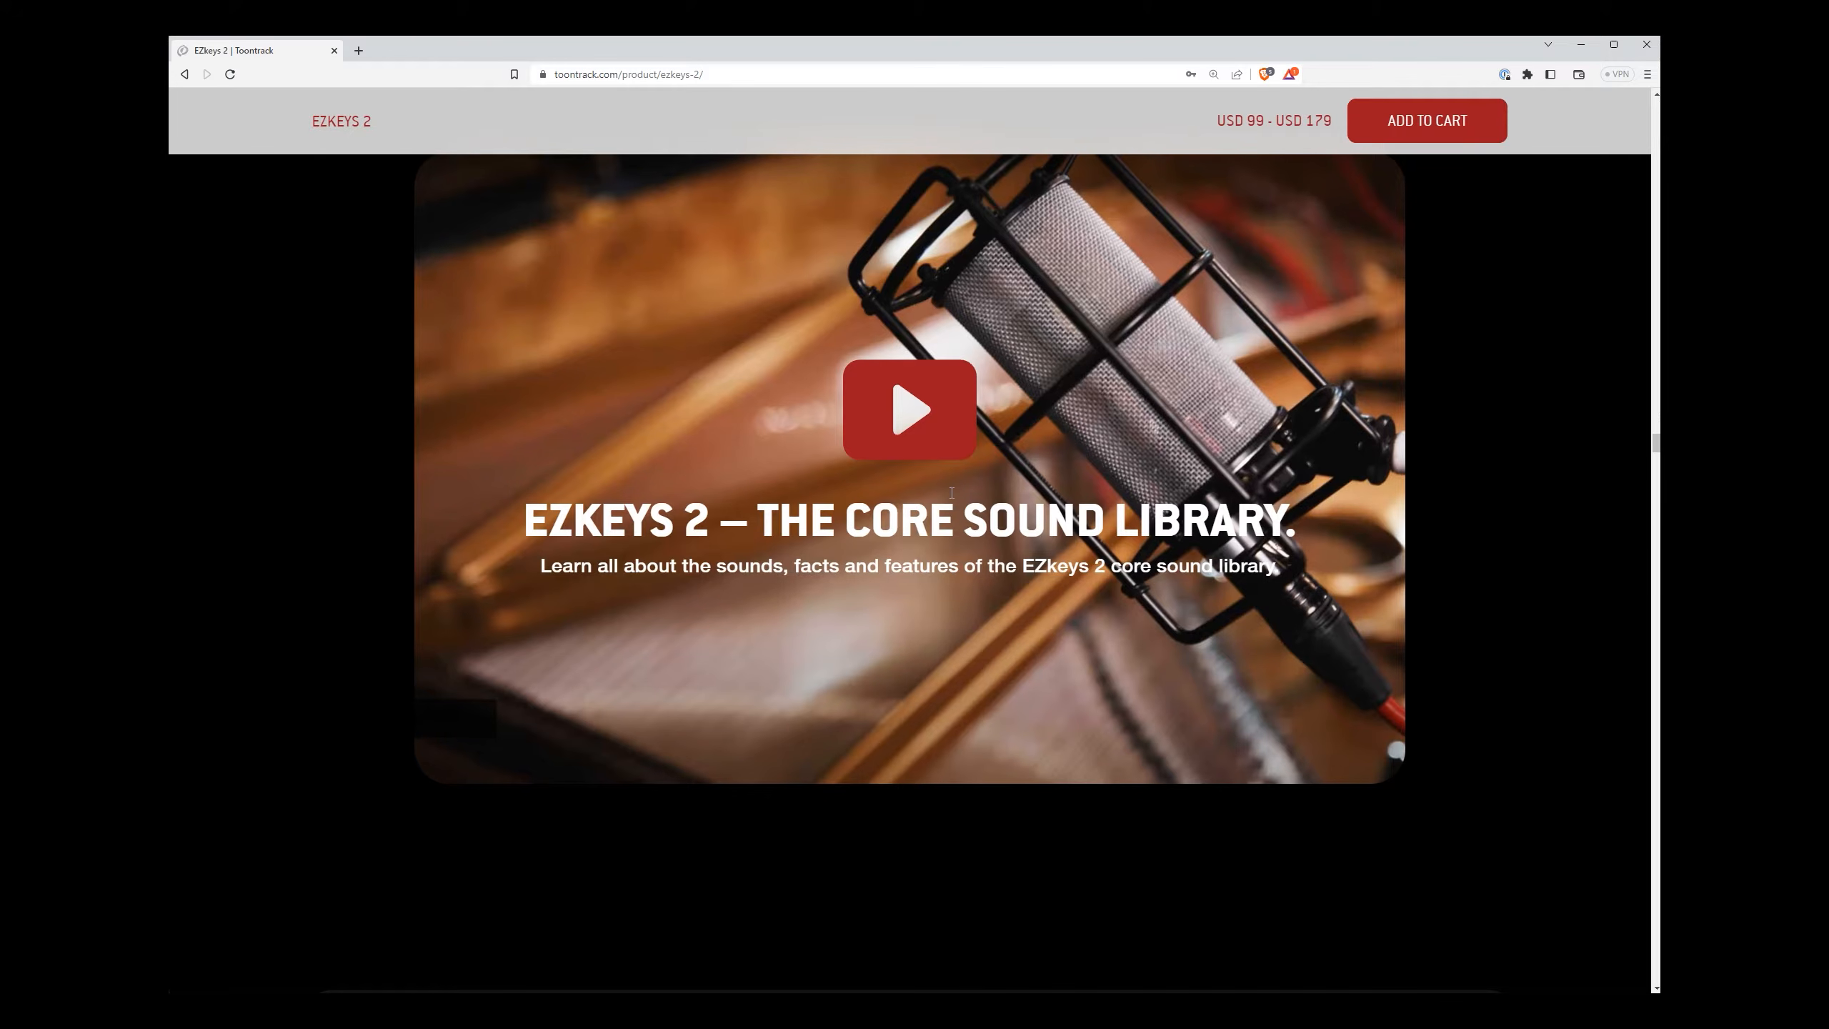
scroll(951, 493, down, 10)
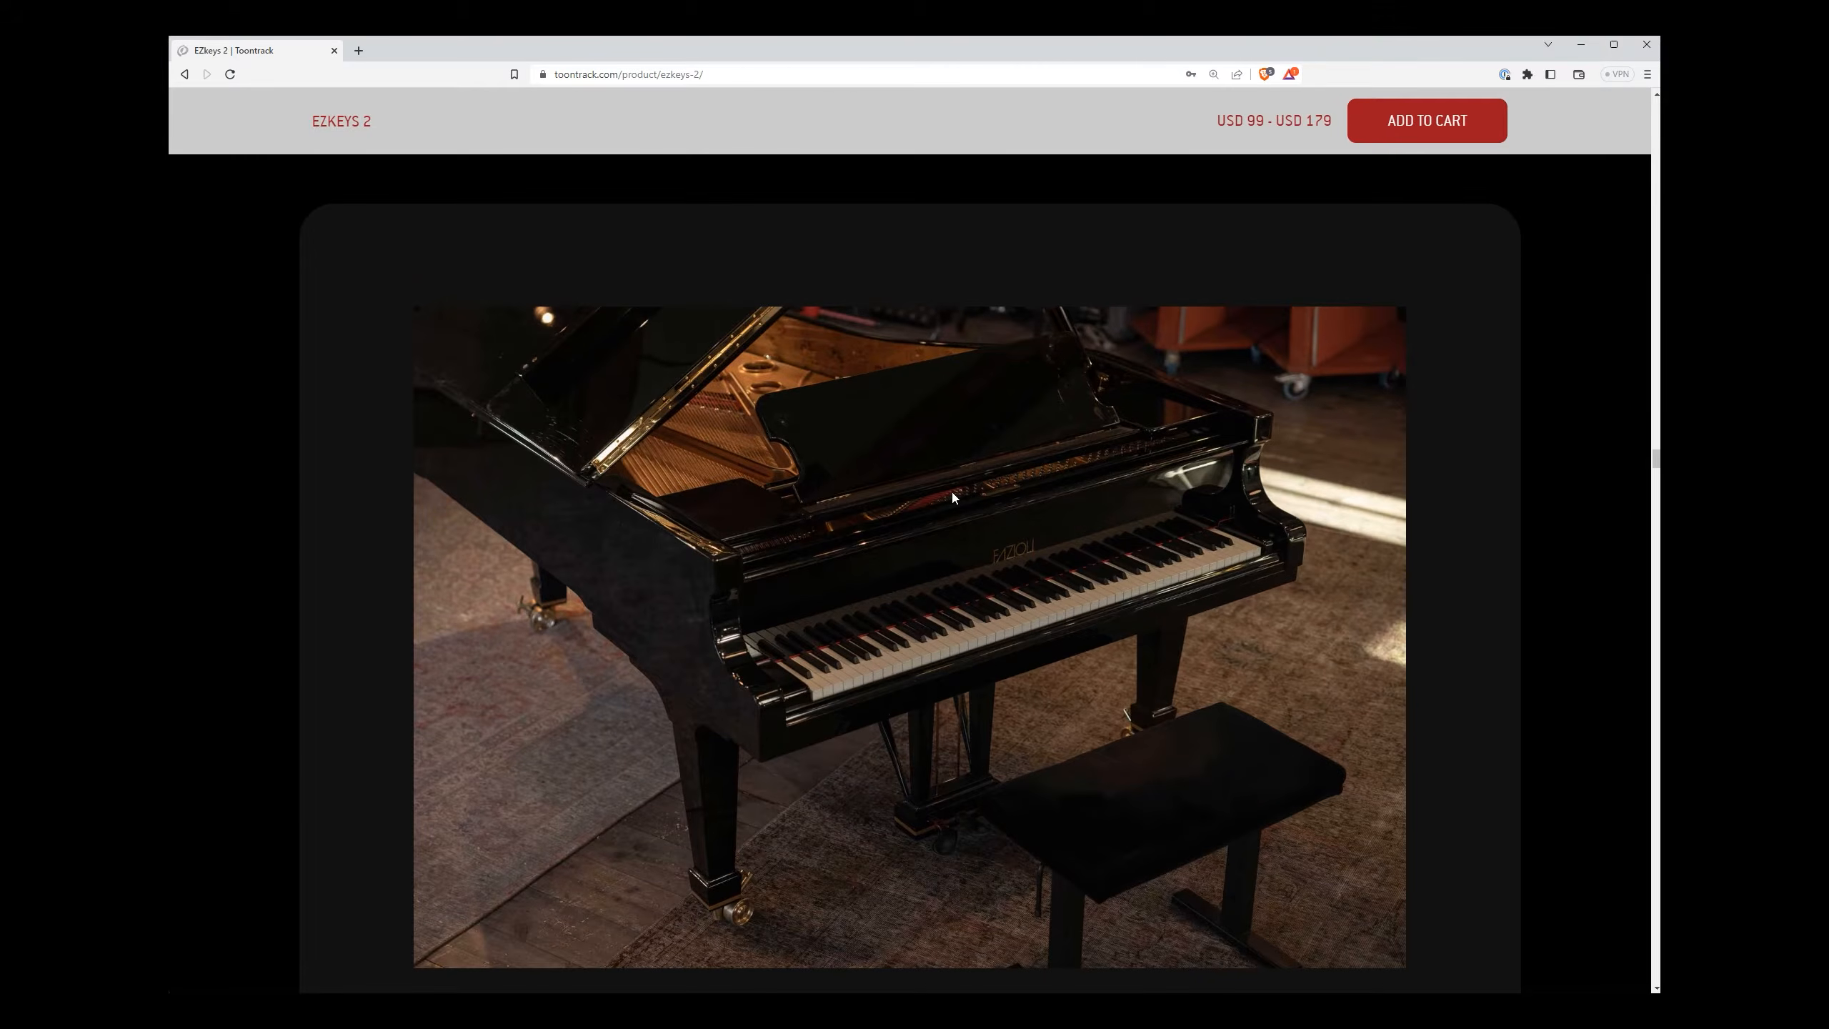
scroll(951, 495, down, 10)
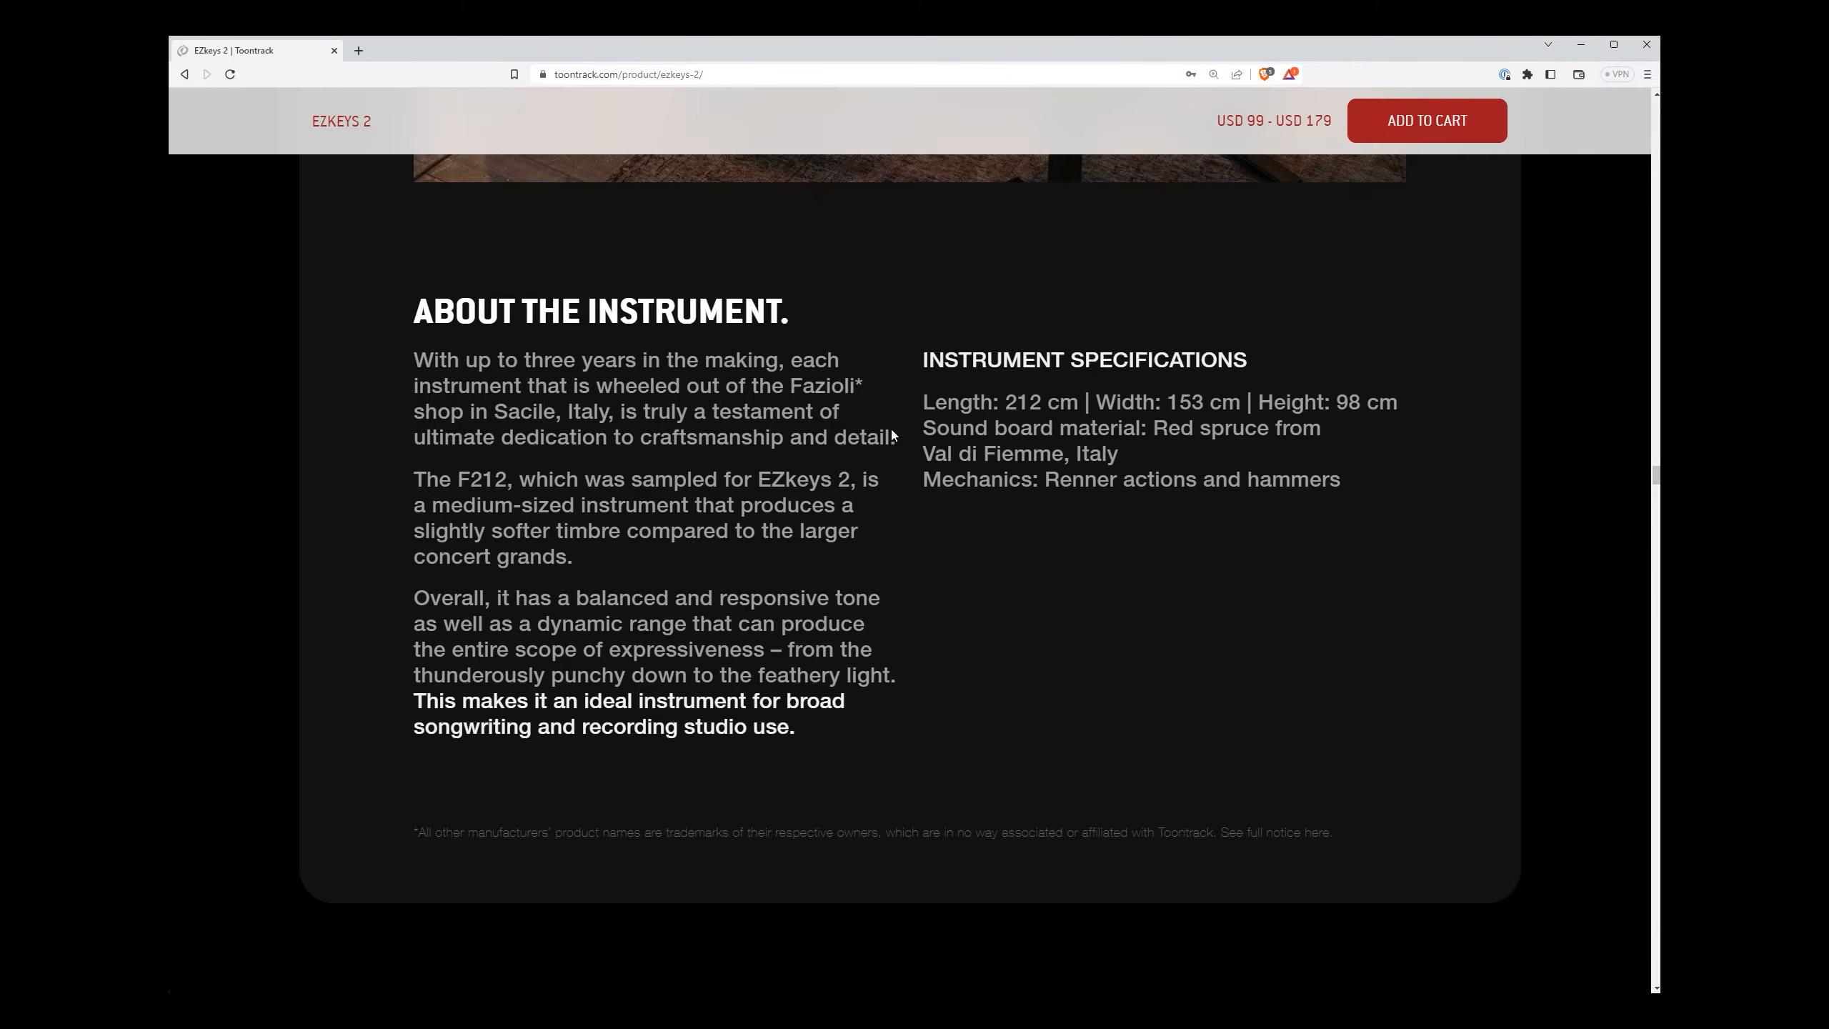
scroll(1195, 581, up, 3)
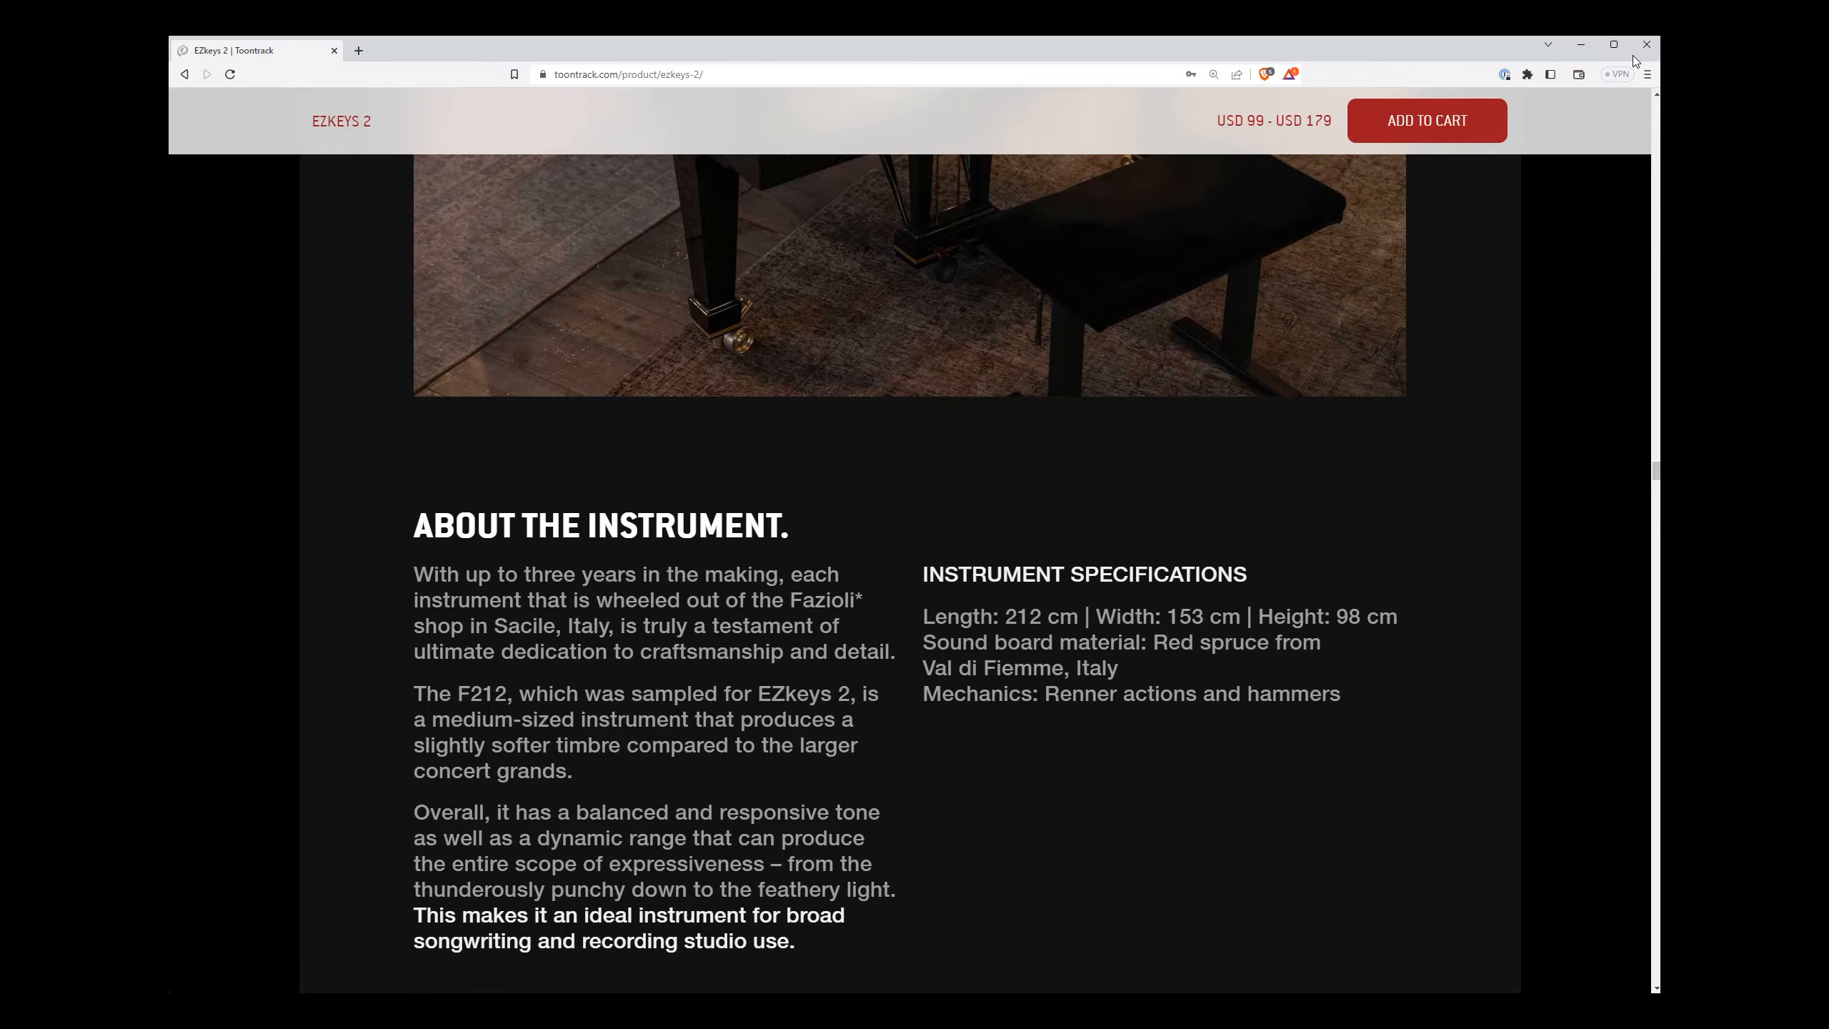
click(1578, 48)
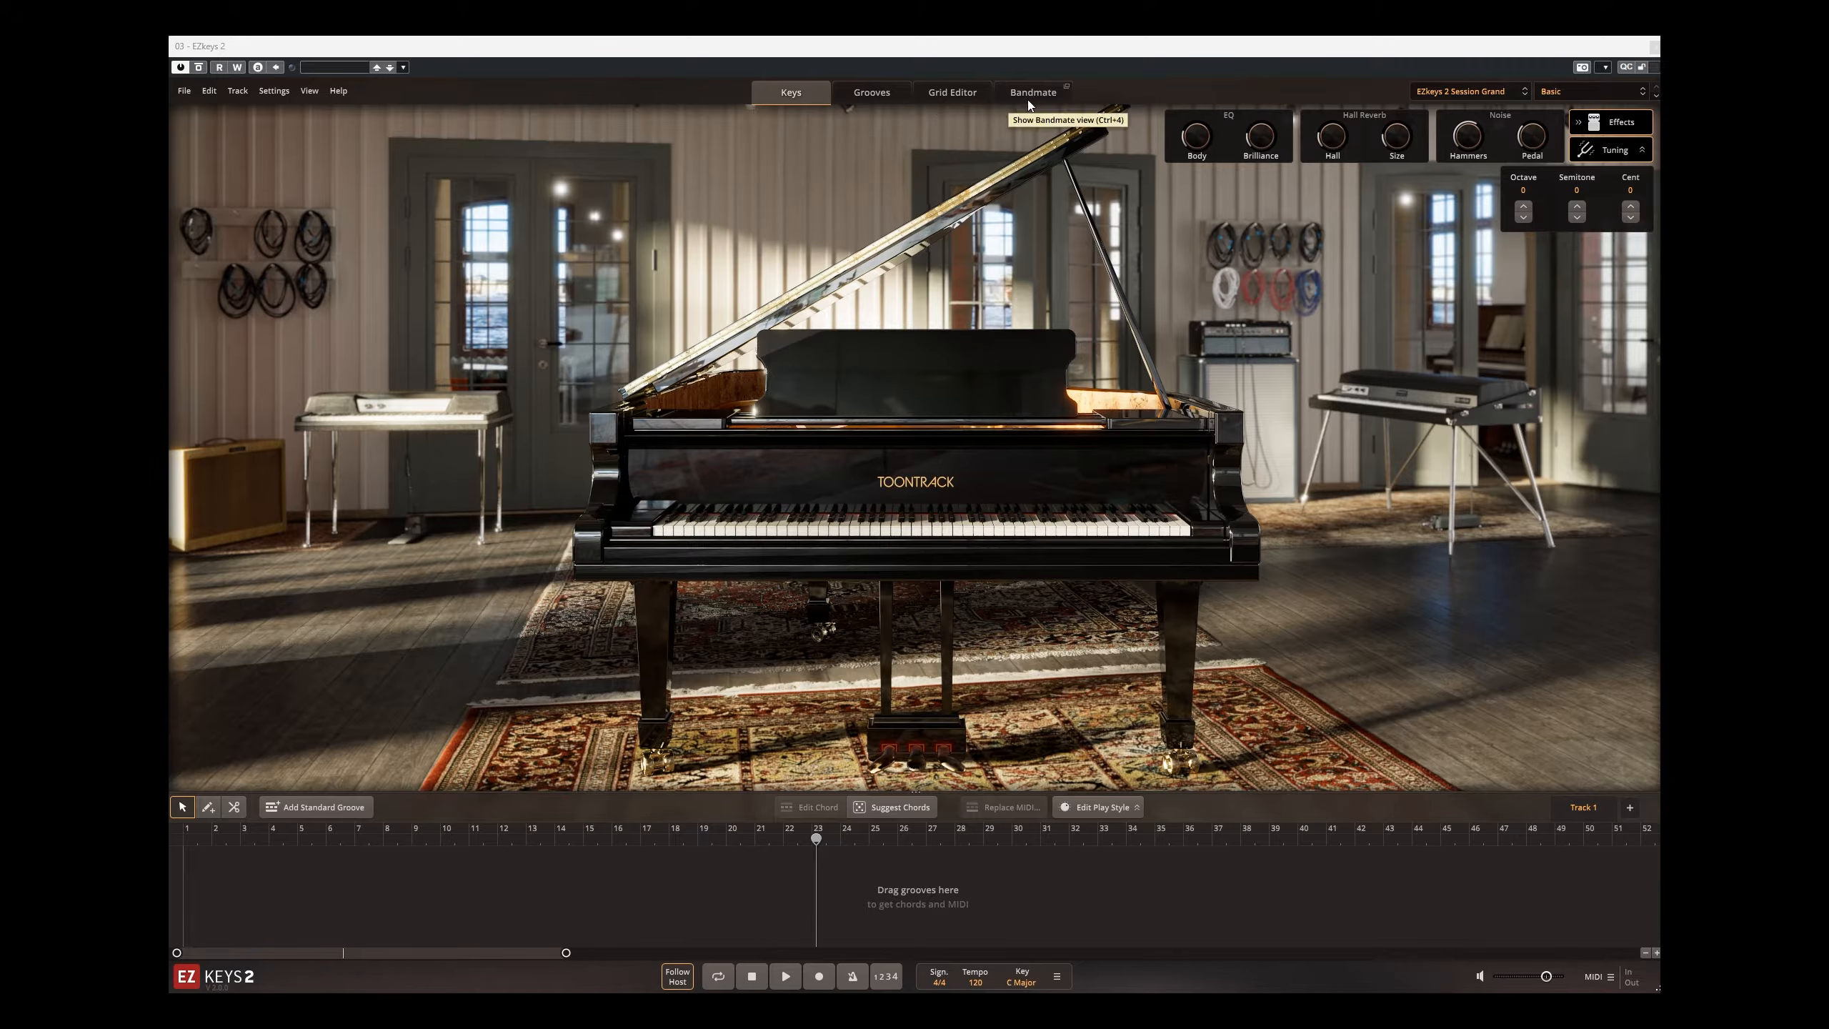
Step: Load the Studio Grand sound library and open its list of presets
click(1075, 891)
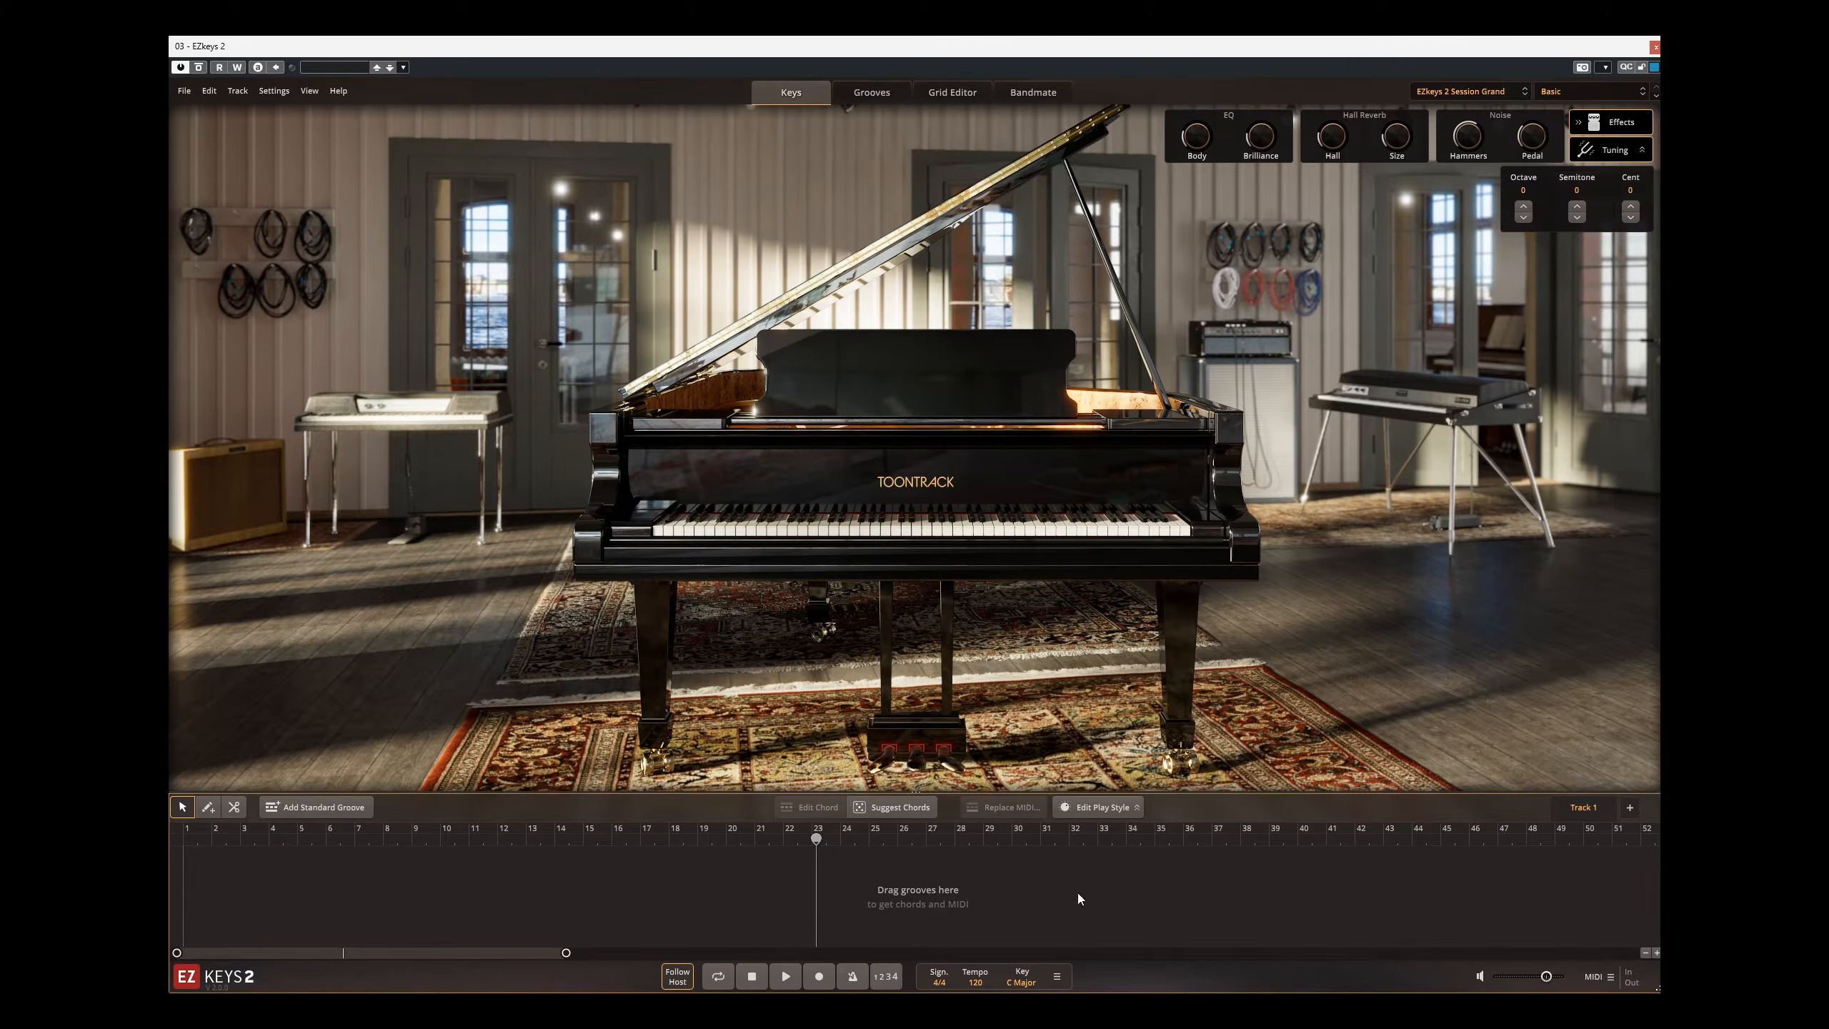
click(1450, 98)
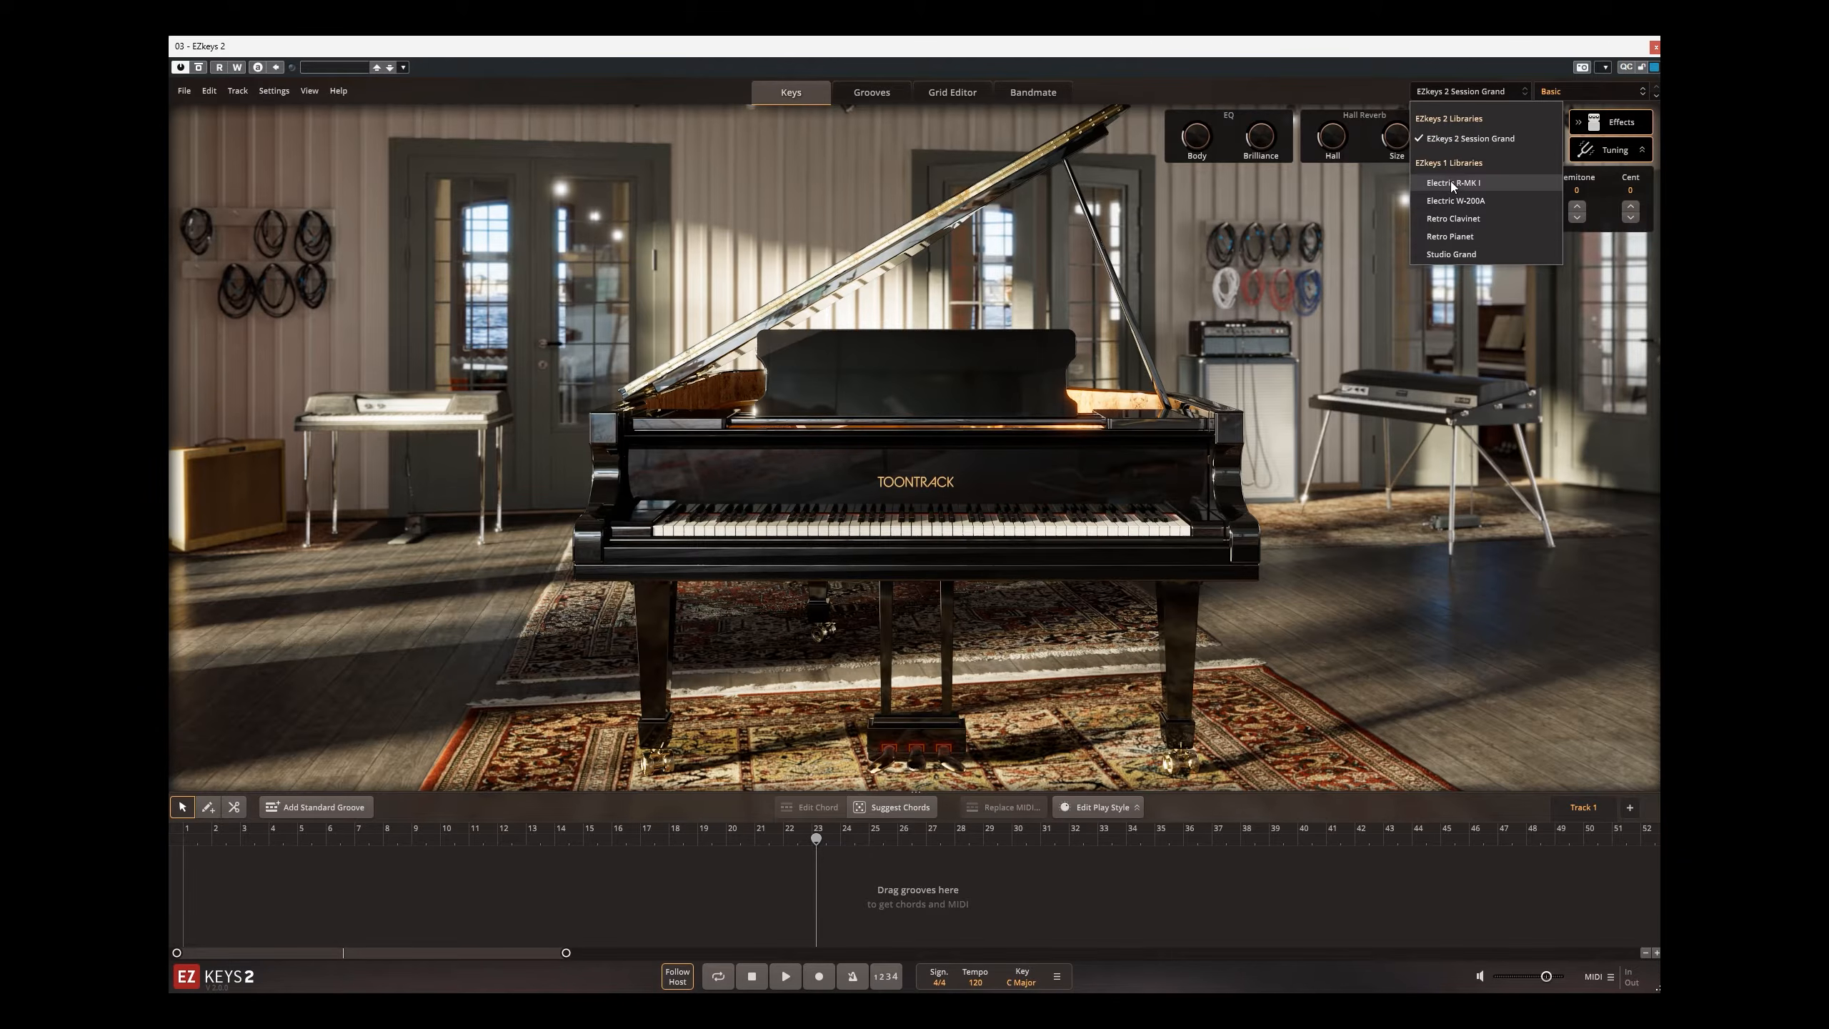
click(1453, 255)
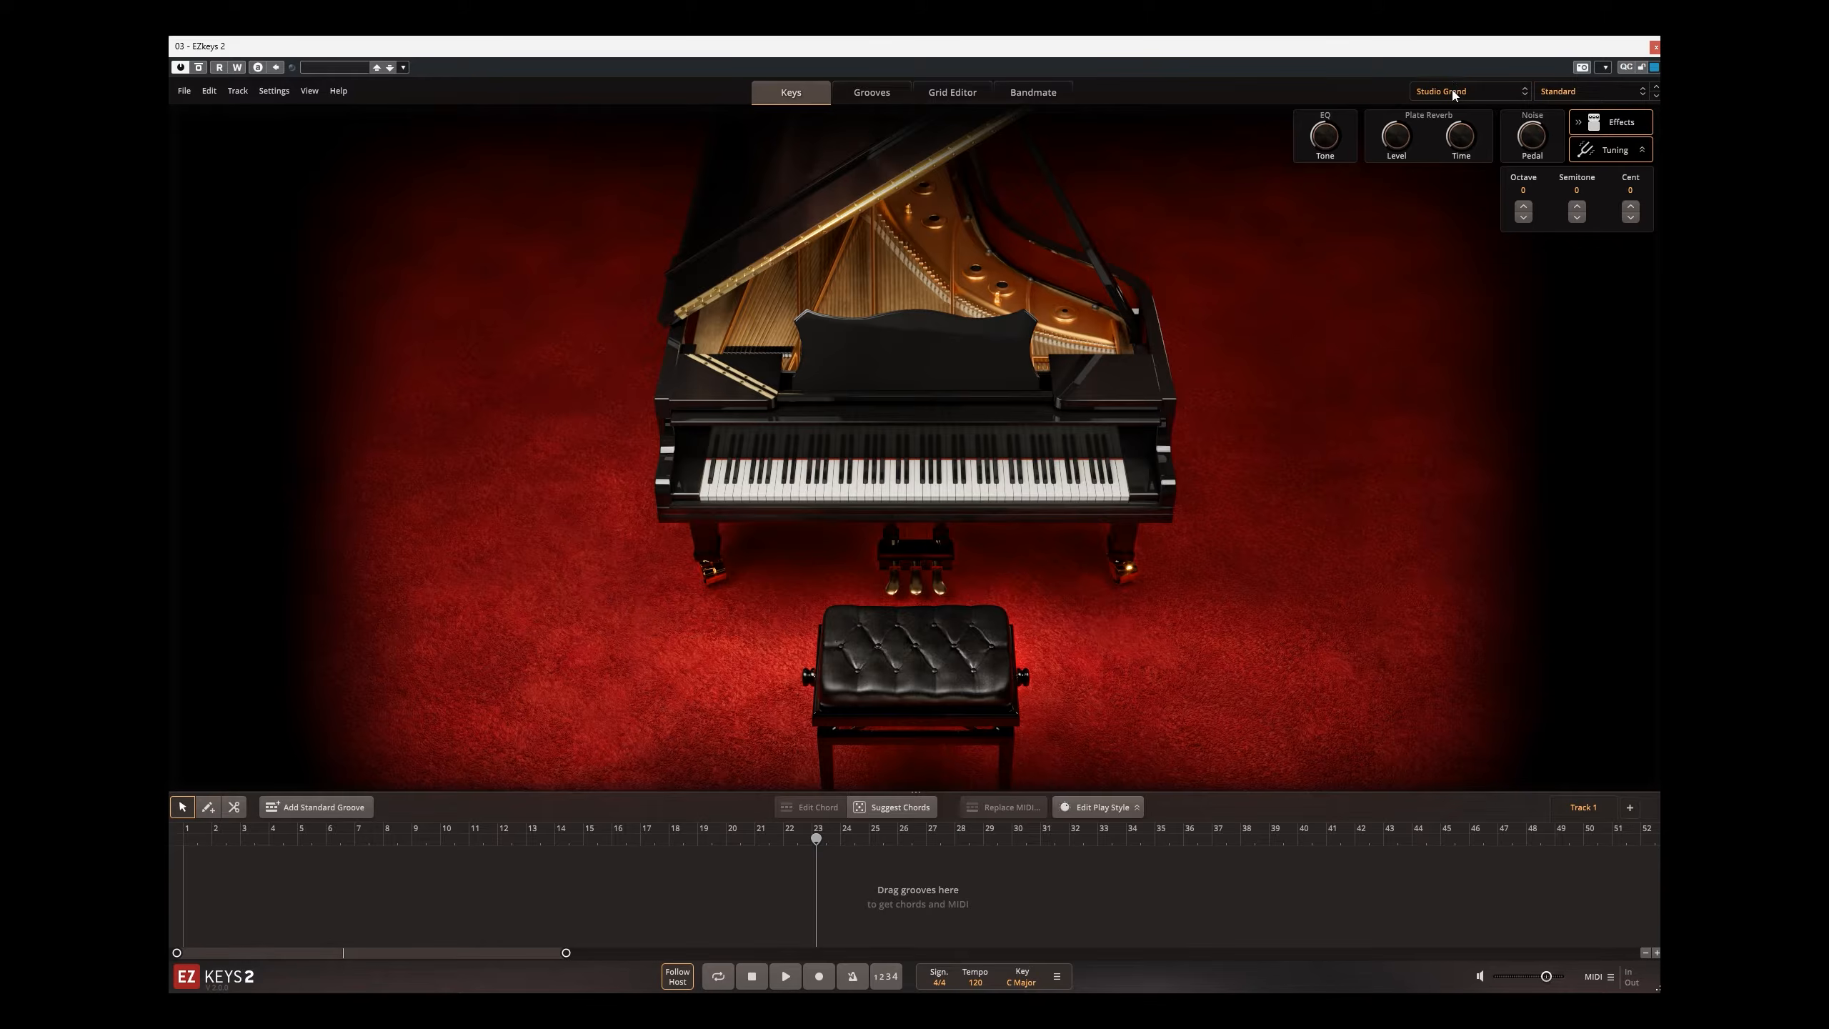
click(1592, 99)
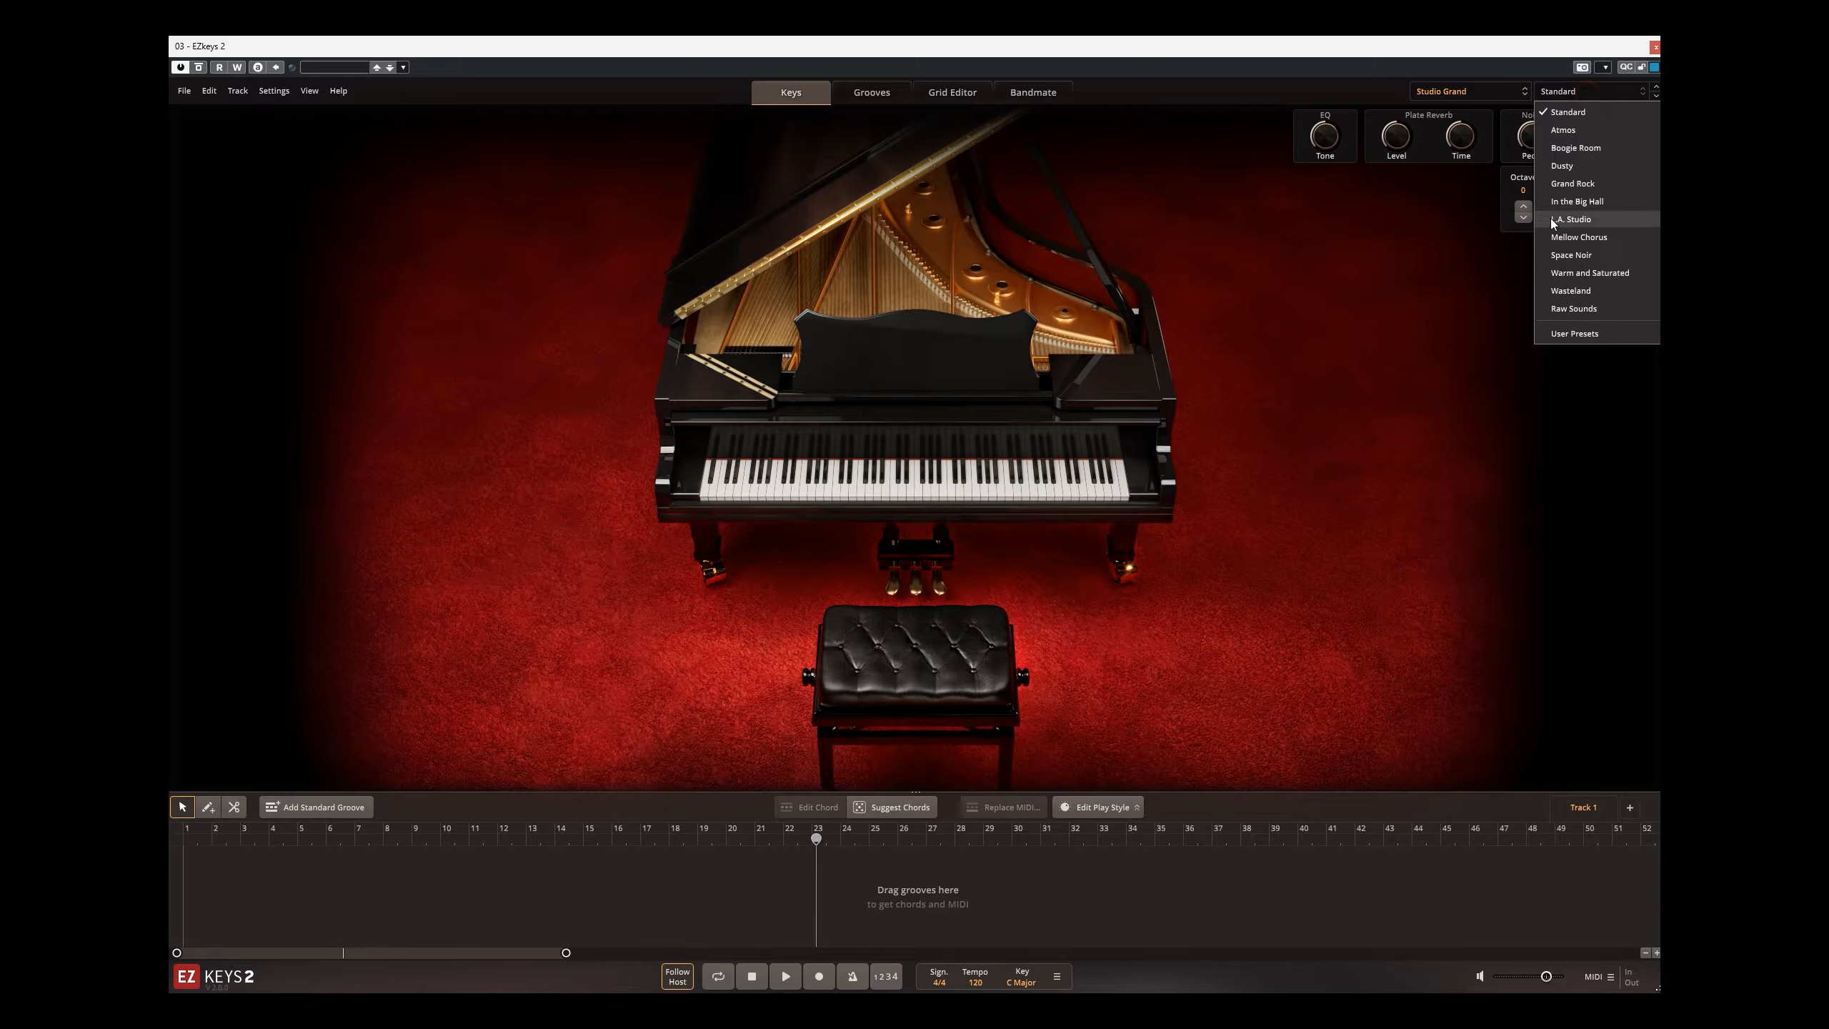
Step: Load the Electric R-MK I sound library, then return to the EZkeys 2 Session Grand library
click(1472, 91)
click(1465, 190)
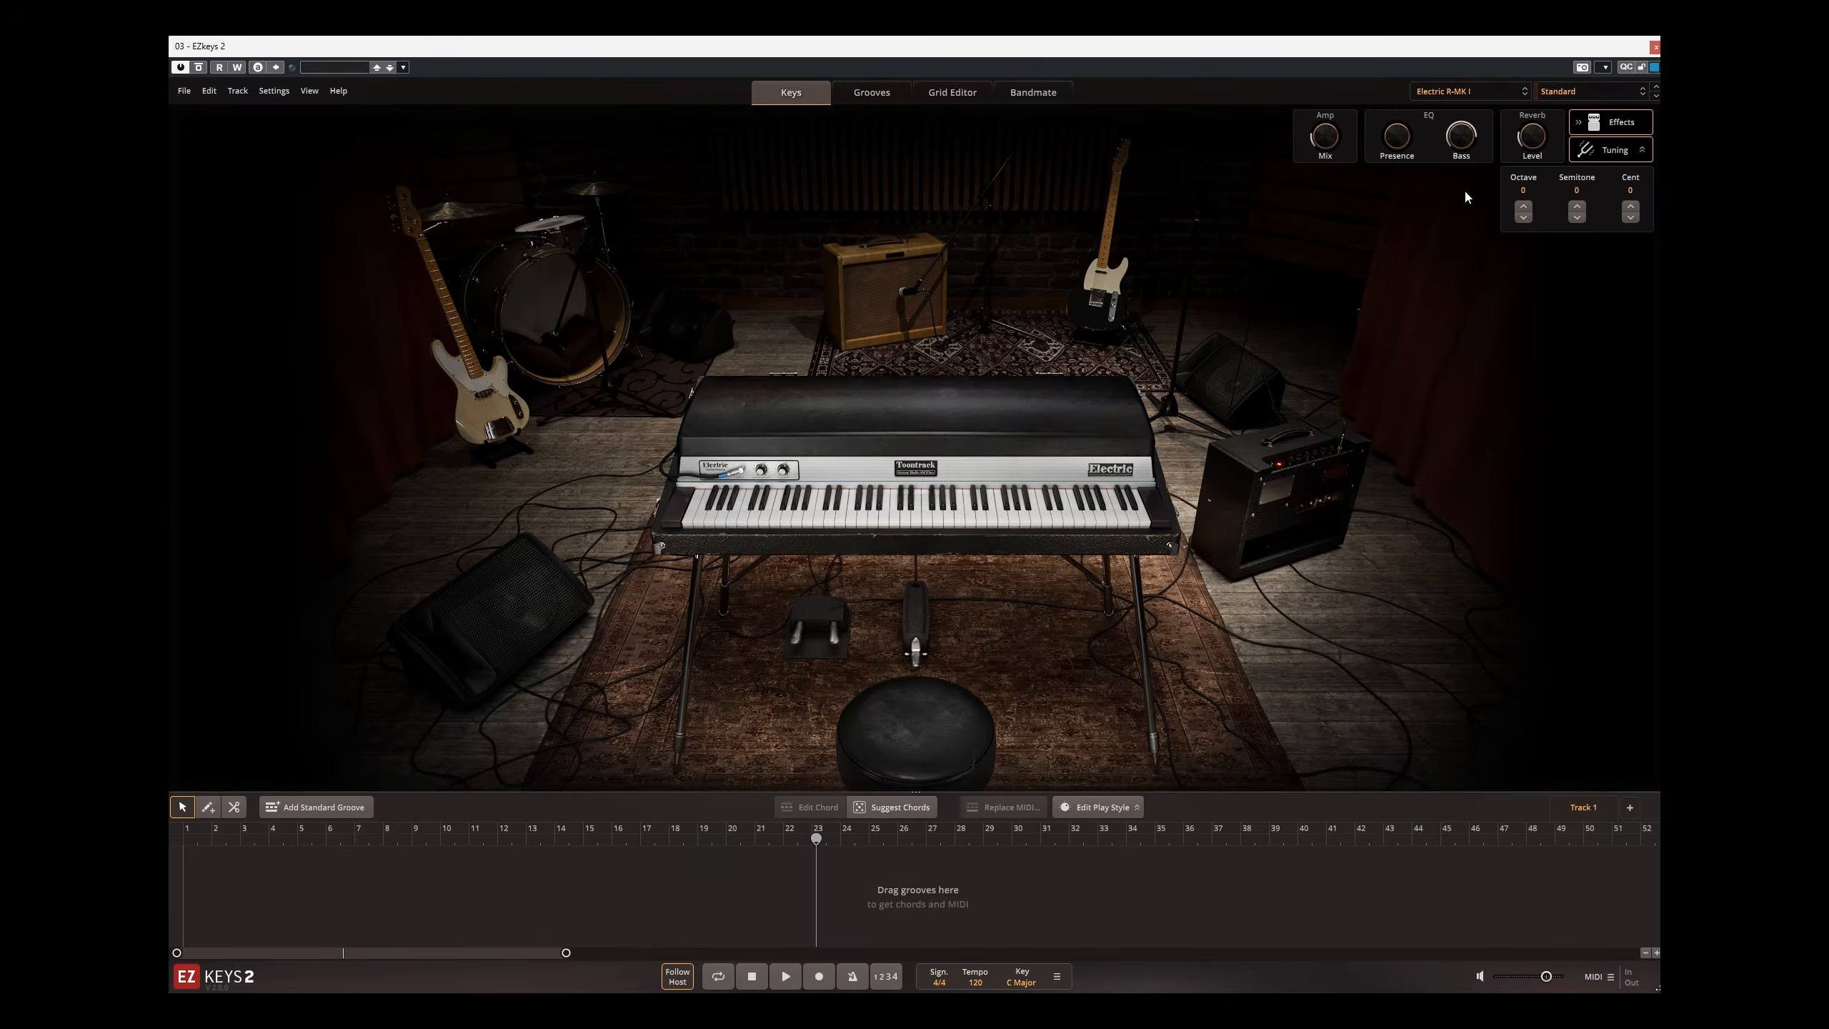
click(1469, 91)
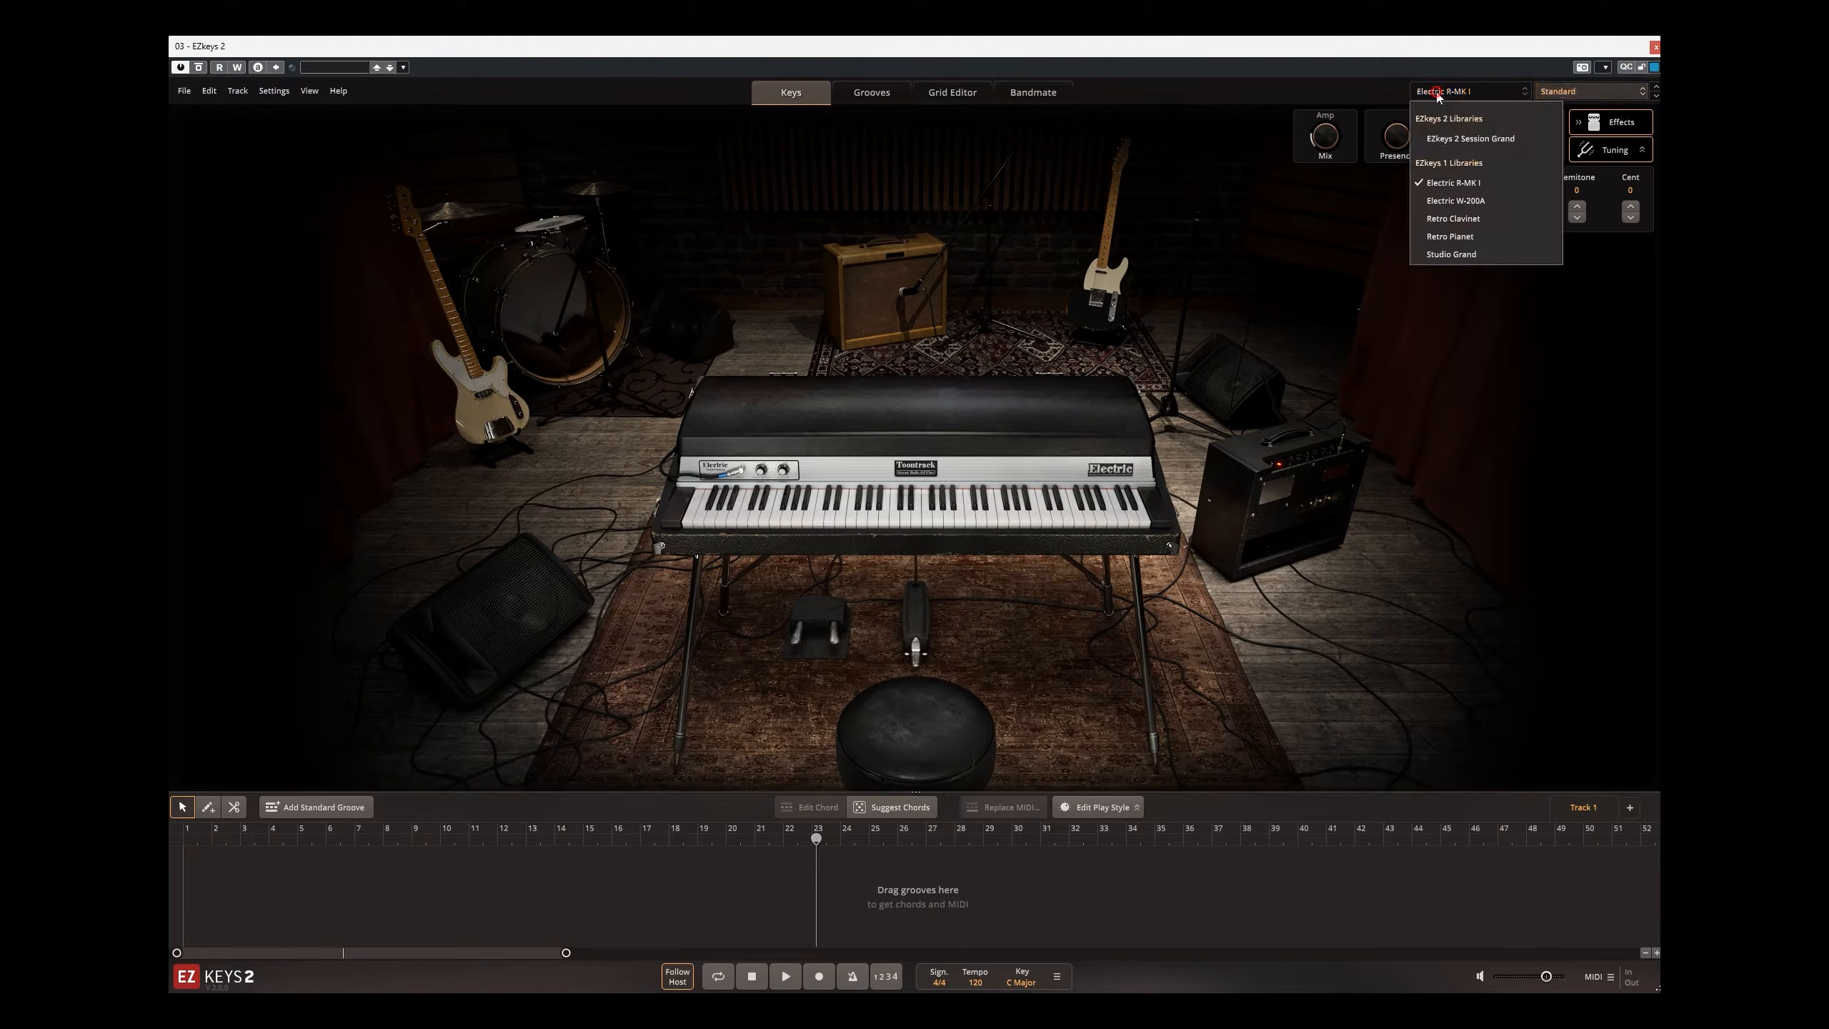
click(1444, 143)
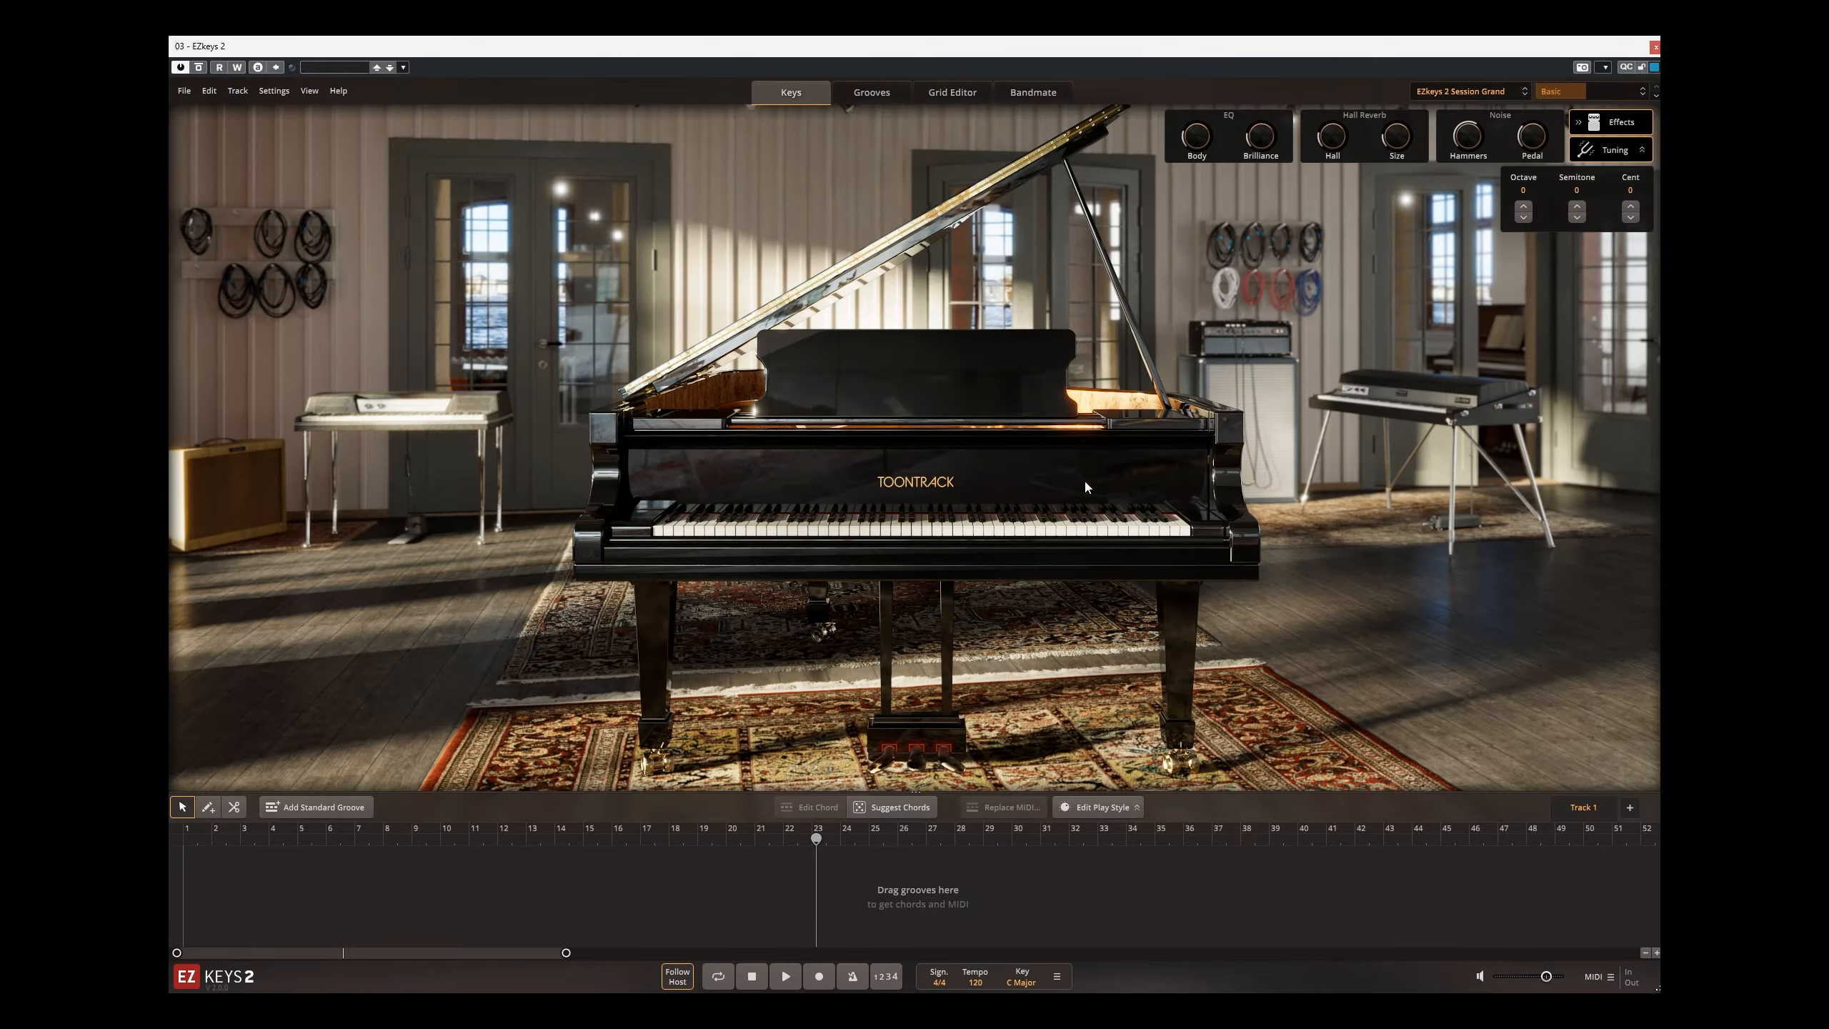
Step: Look through the Standard, Effects and Pads presets available for the EZkeys 2 Session Grand
click(951, 532)
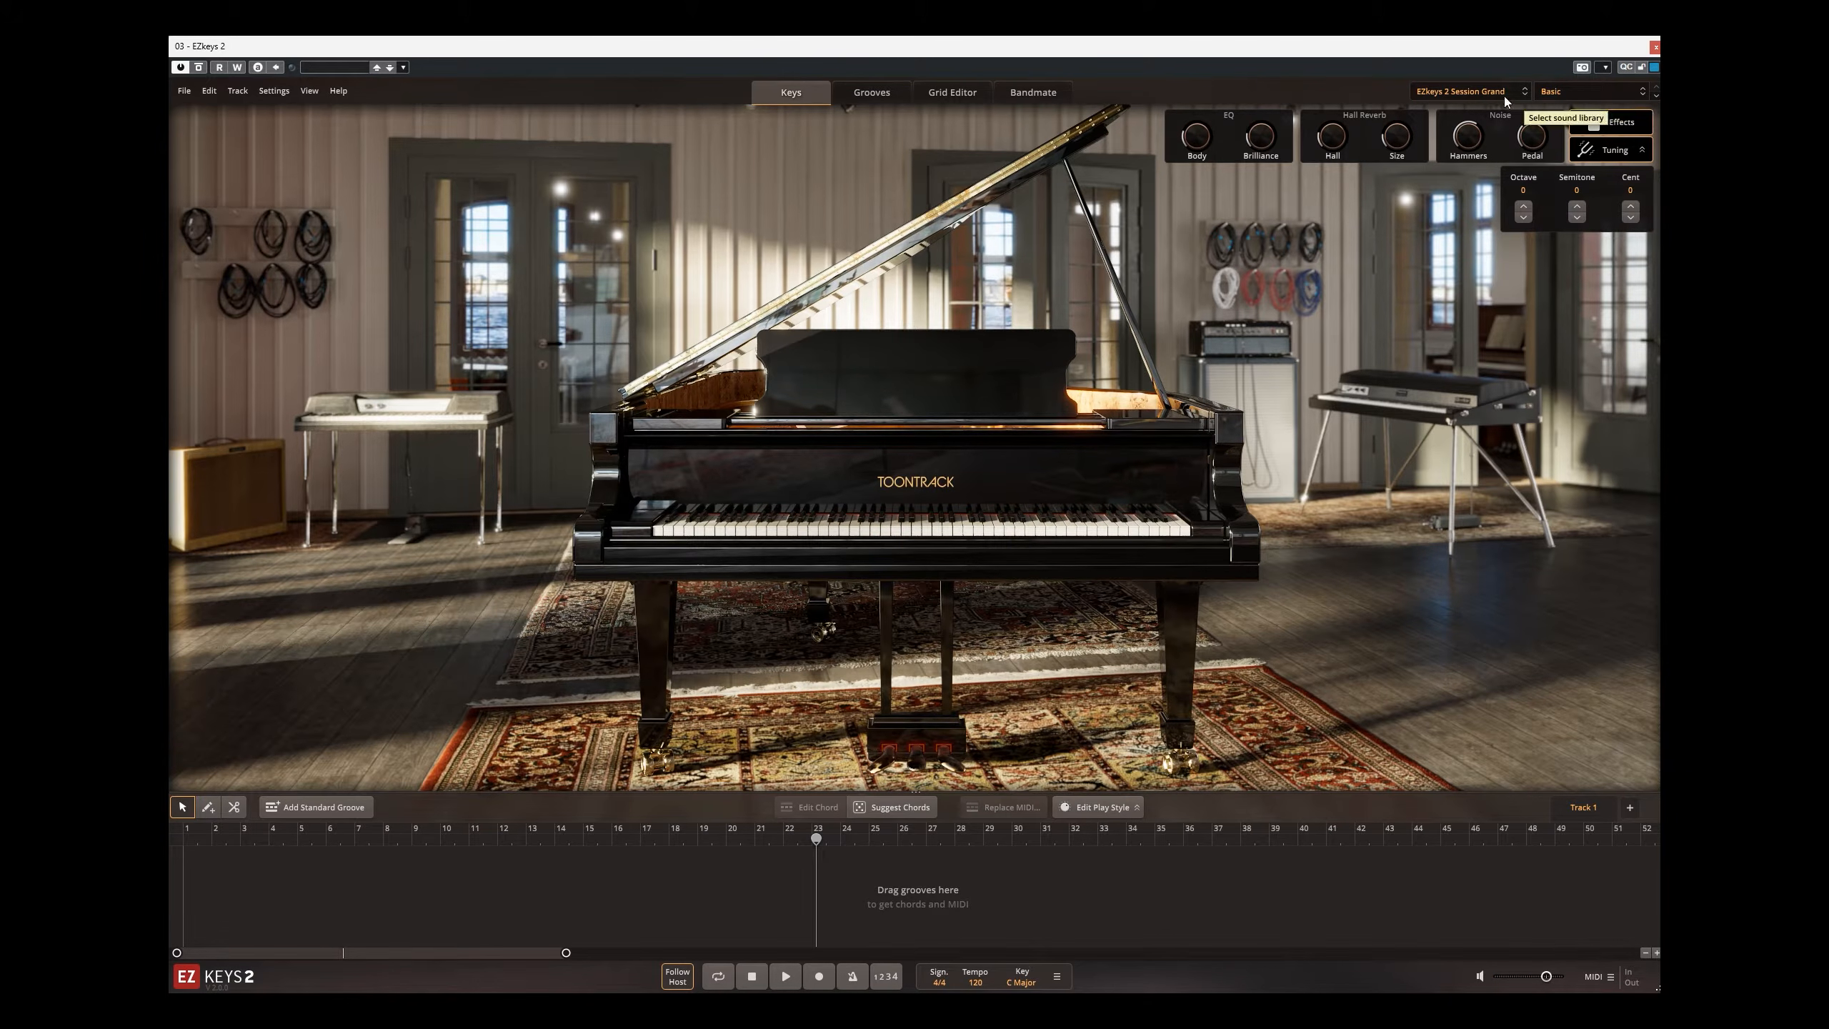
click(1548, 91)
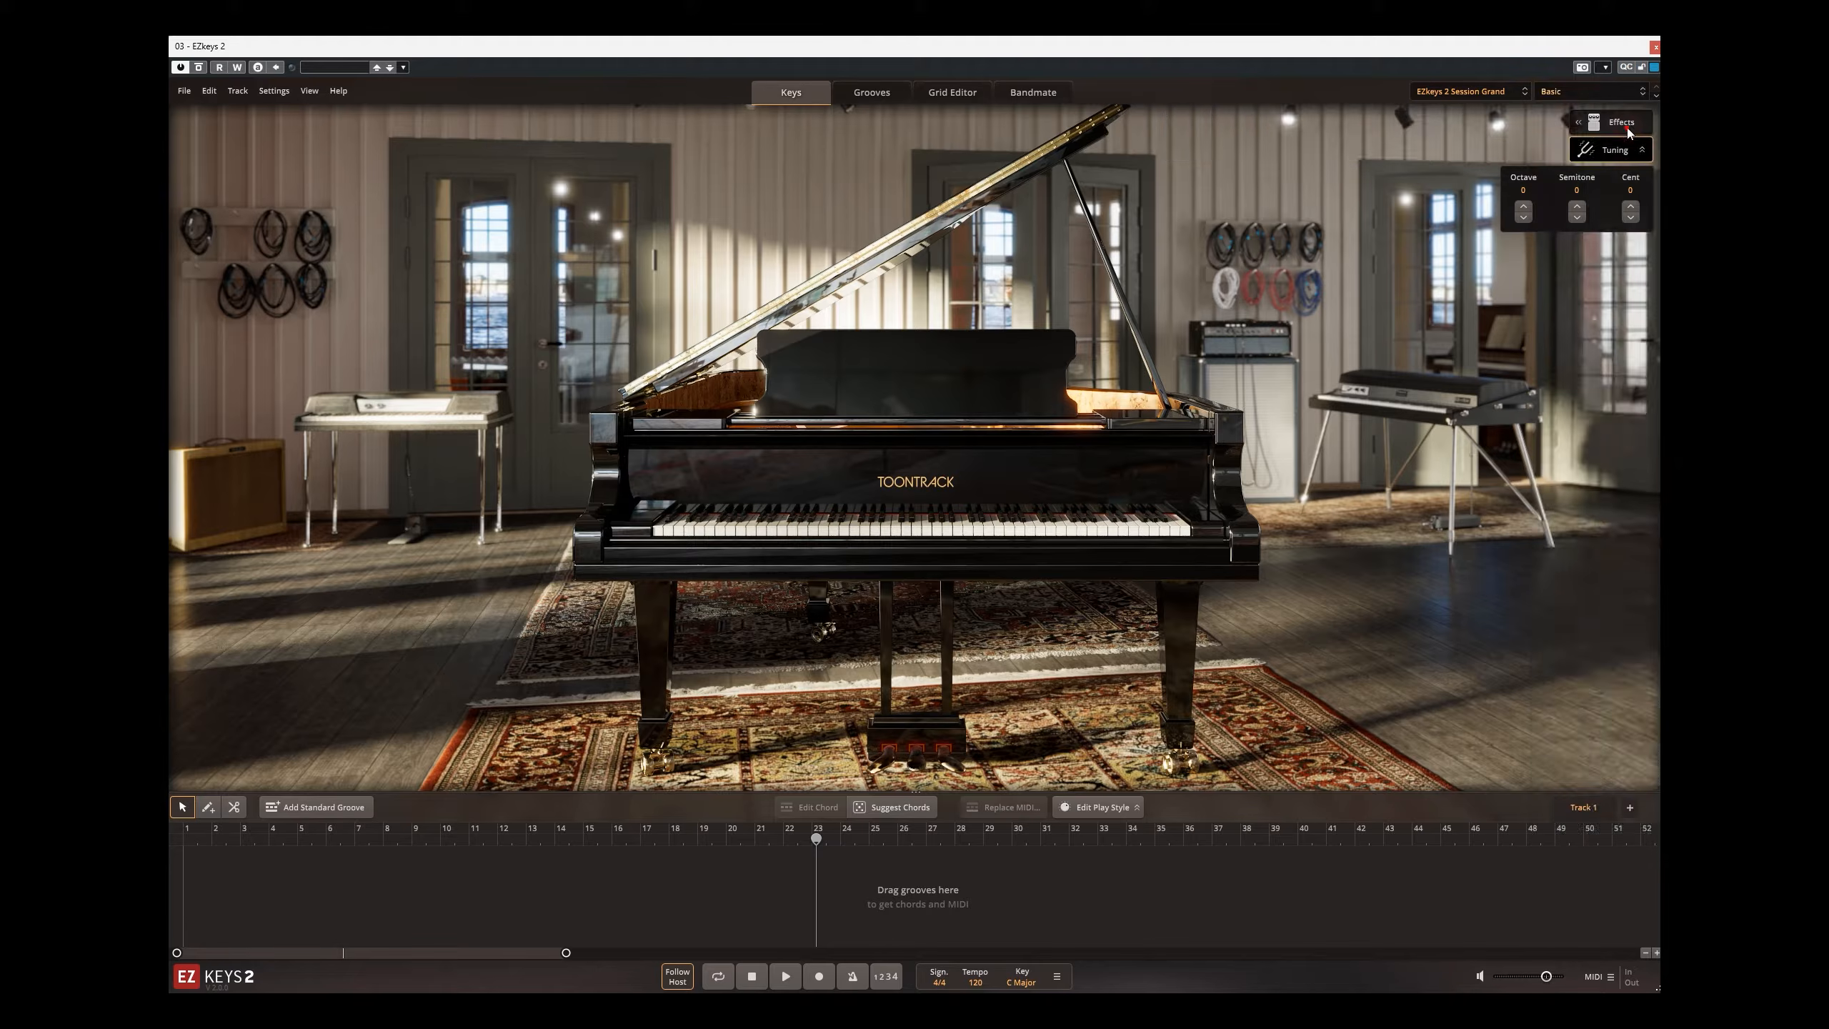
click(1627, 128)
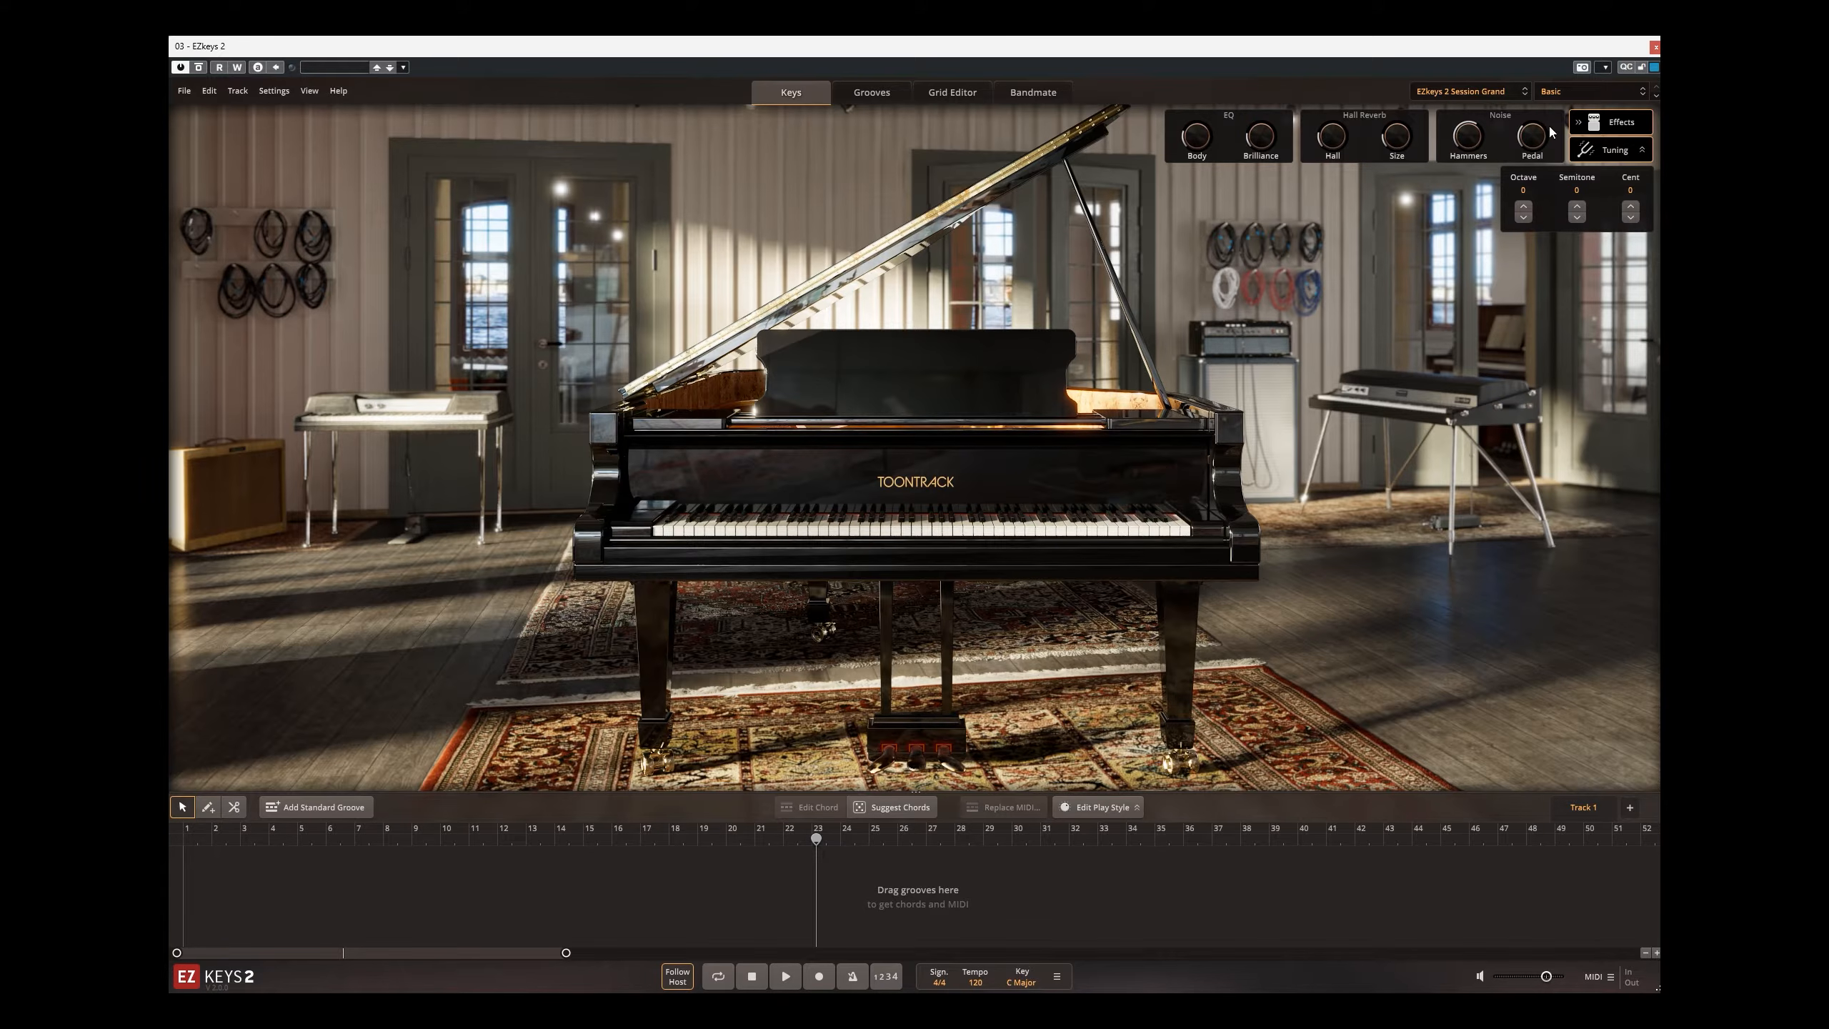
Step: Play the Variations 04 groove of Arpeggios 3 120 BPM from the EZkeys 2 Arpeggios Straight 4/4 folder
click(871, 92)
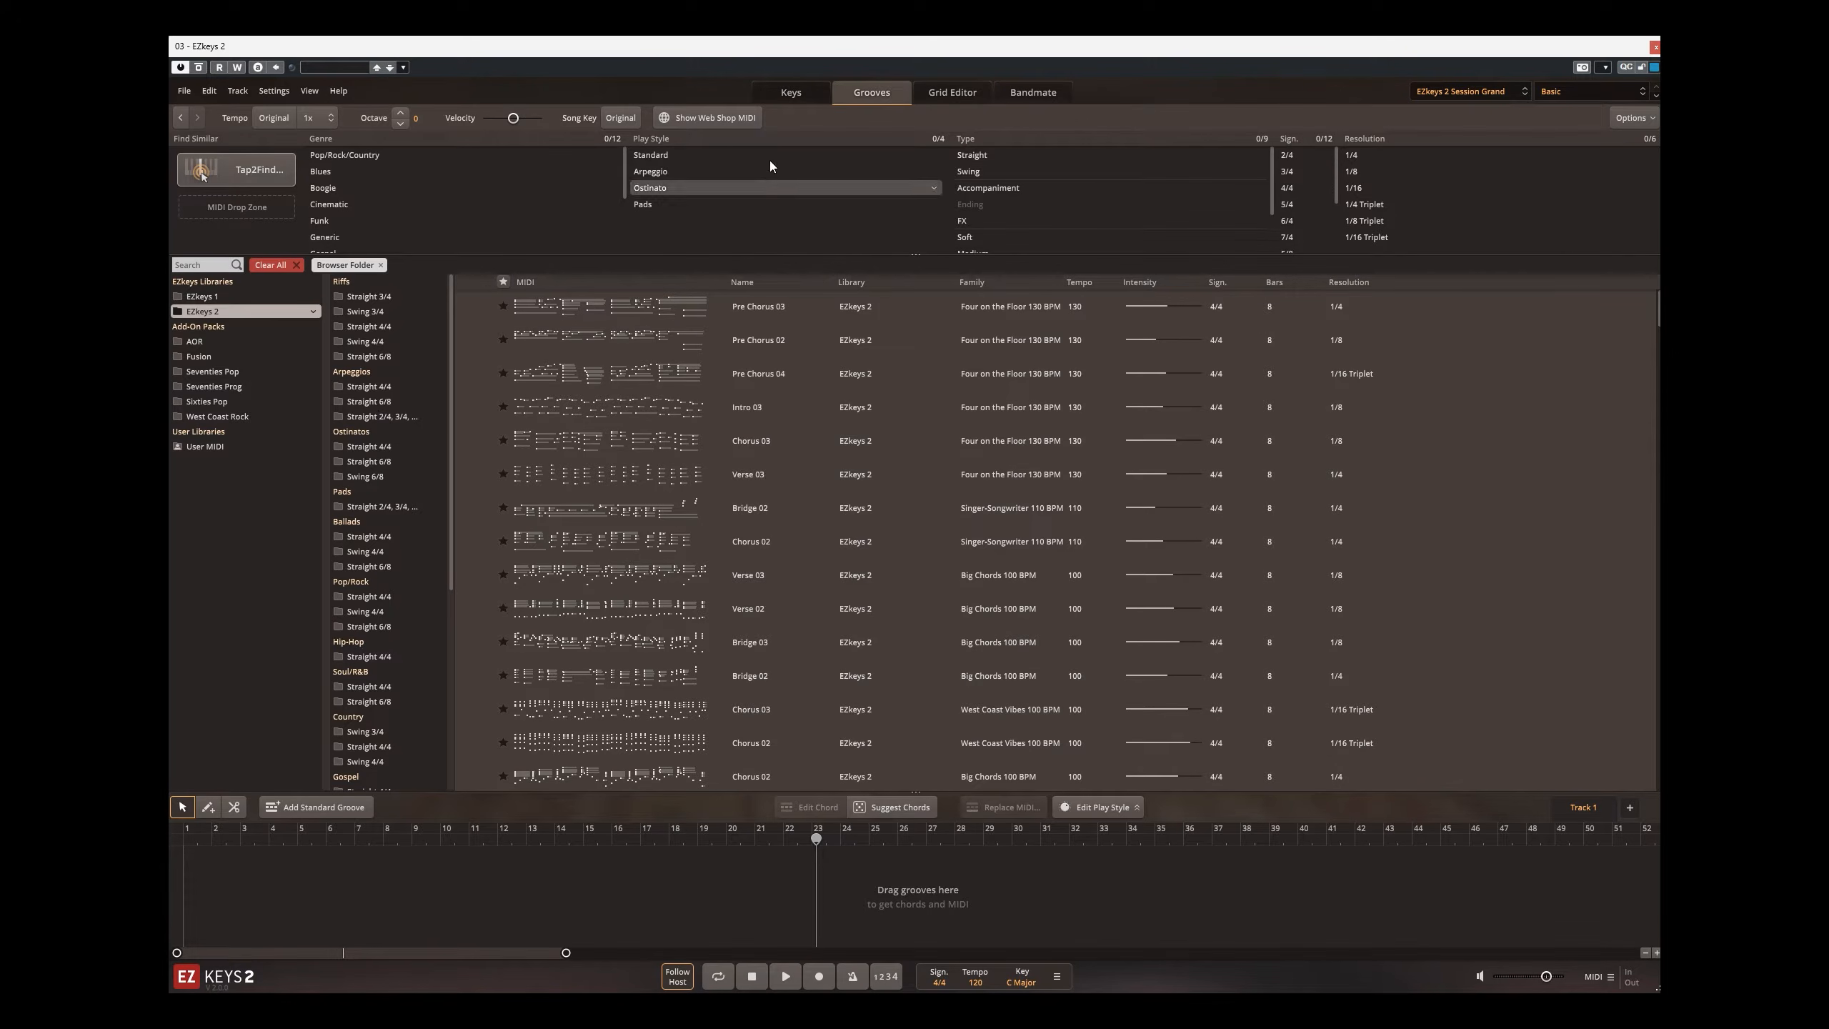
click(222, 311)
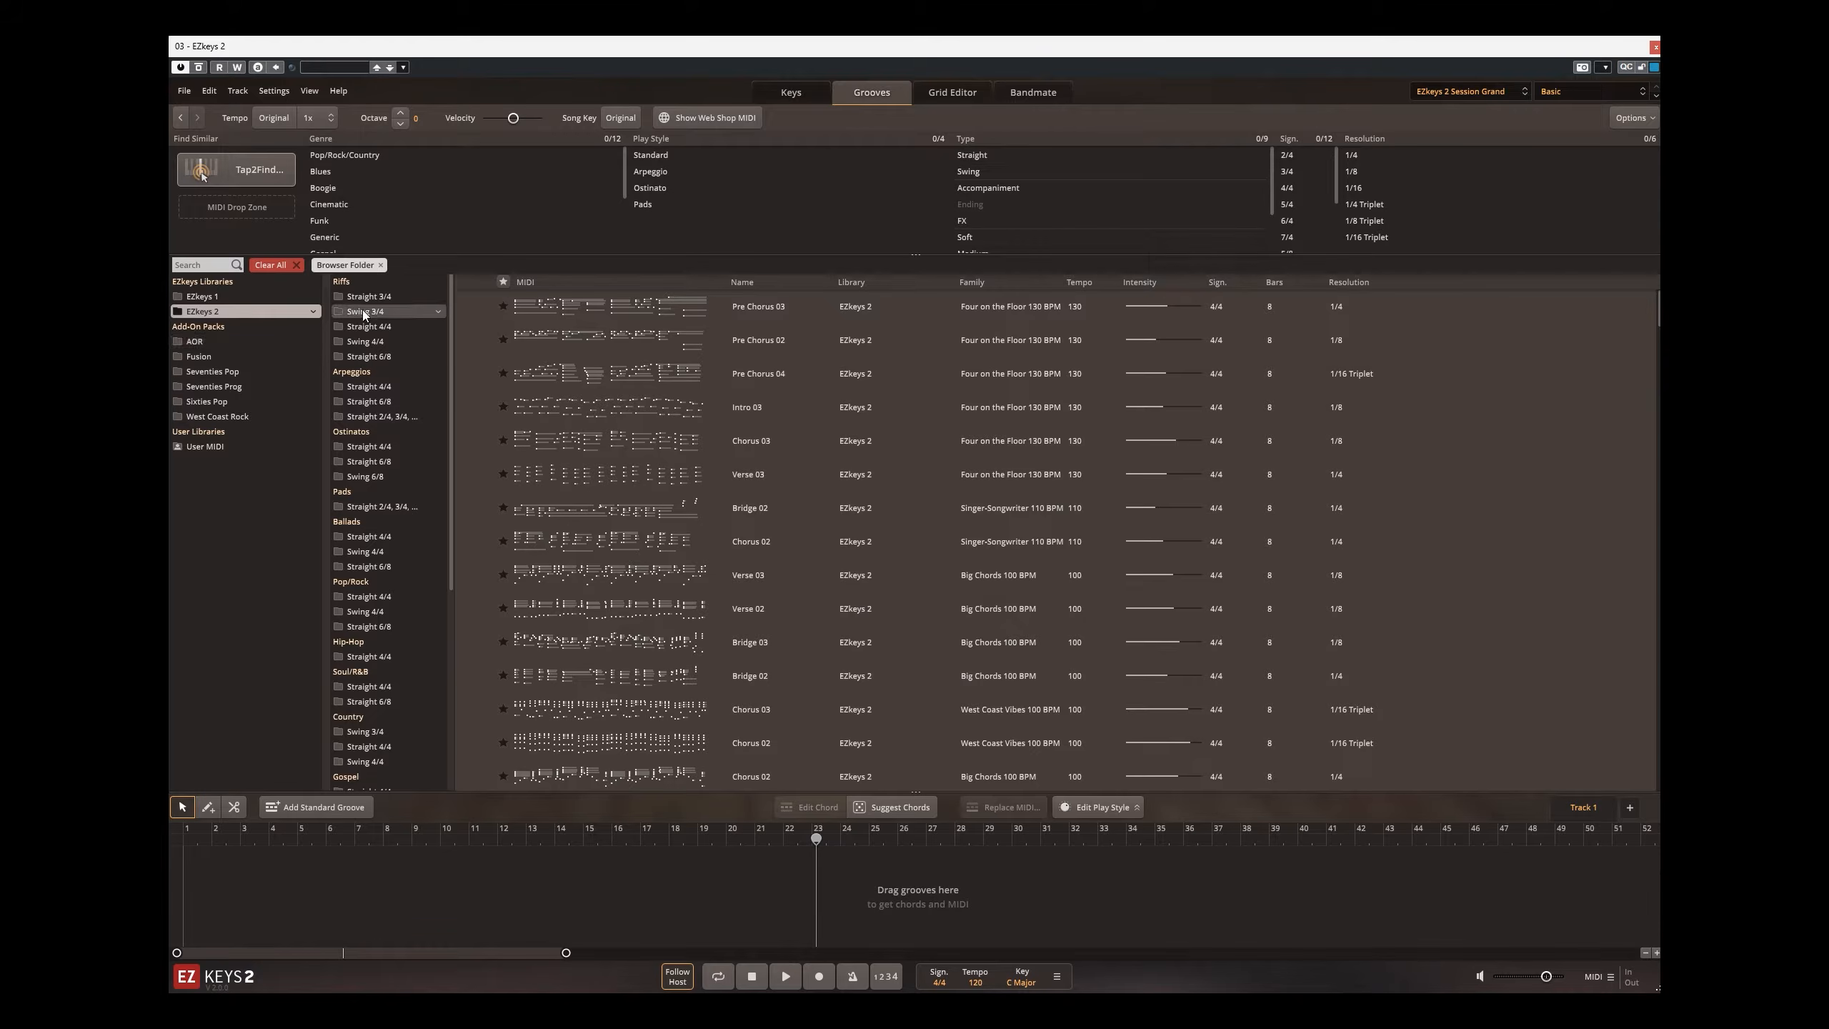
click(367, 387)
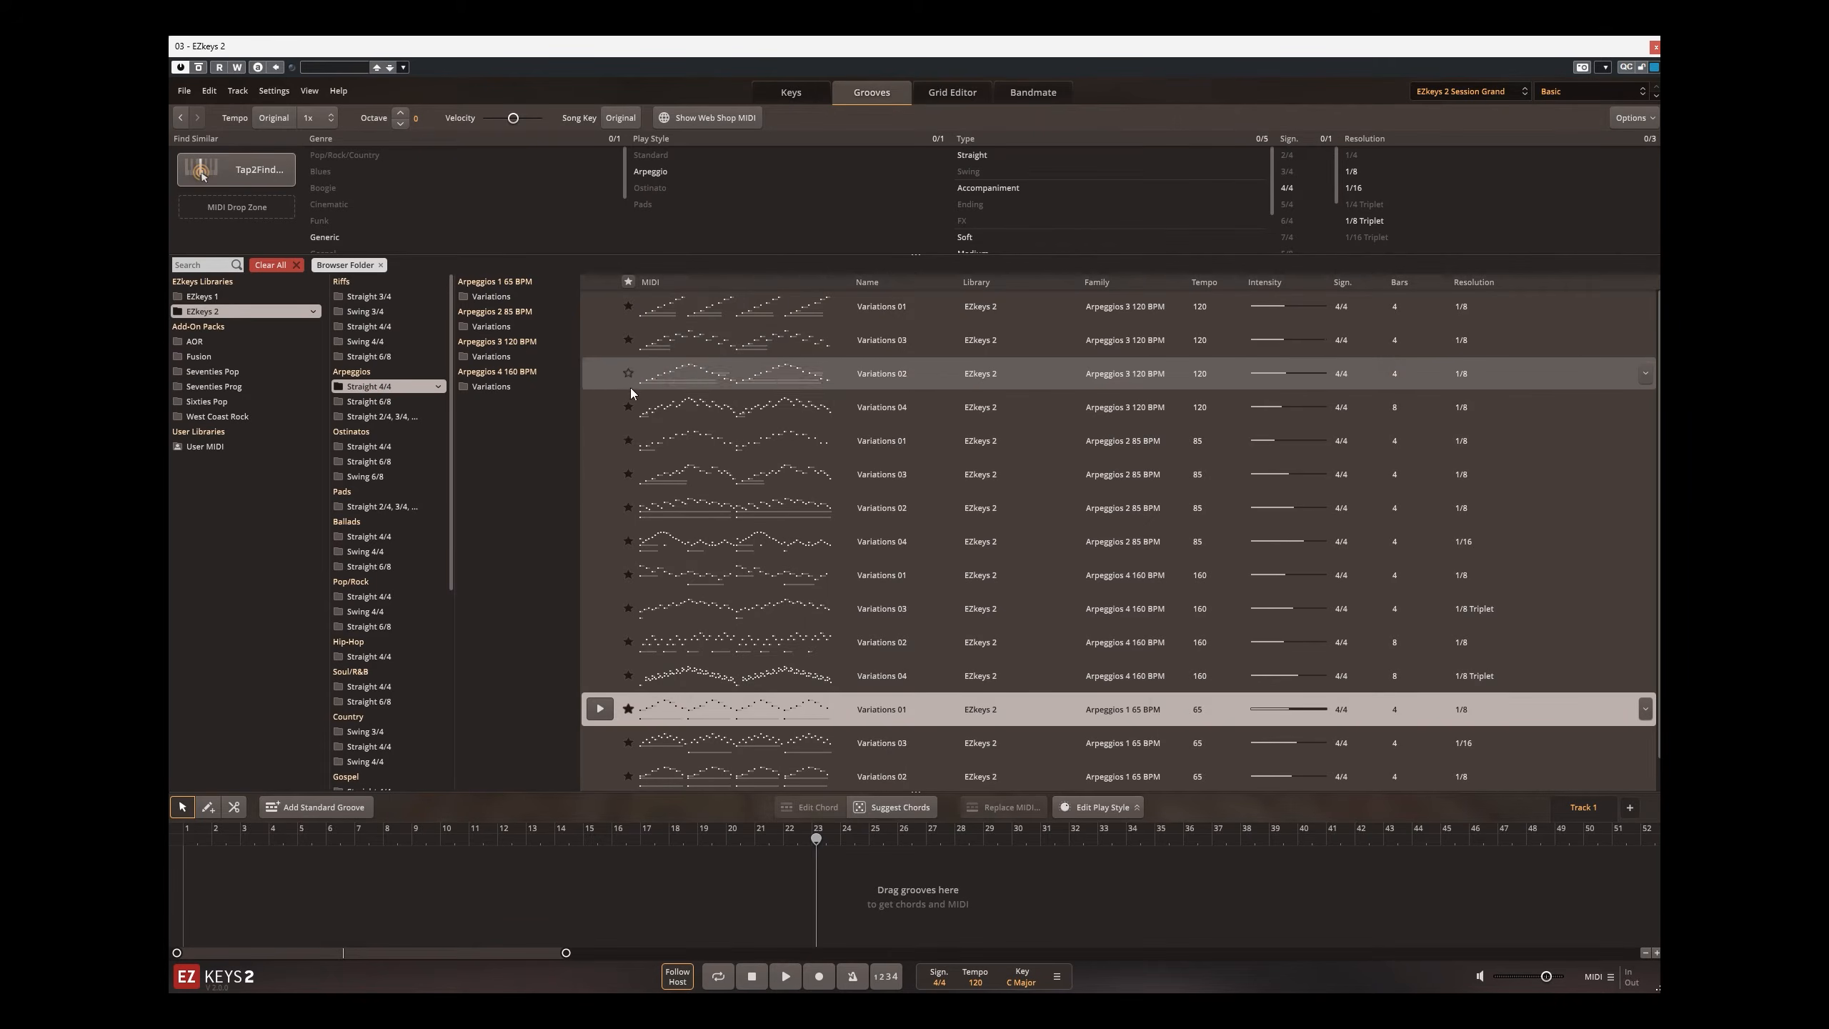
click(604, 415)
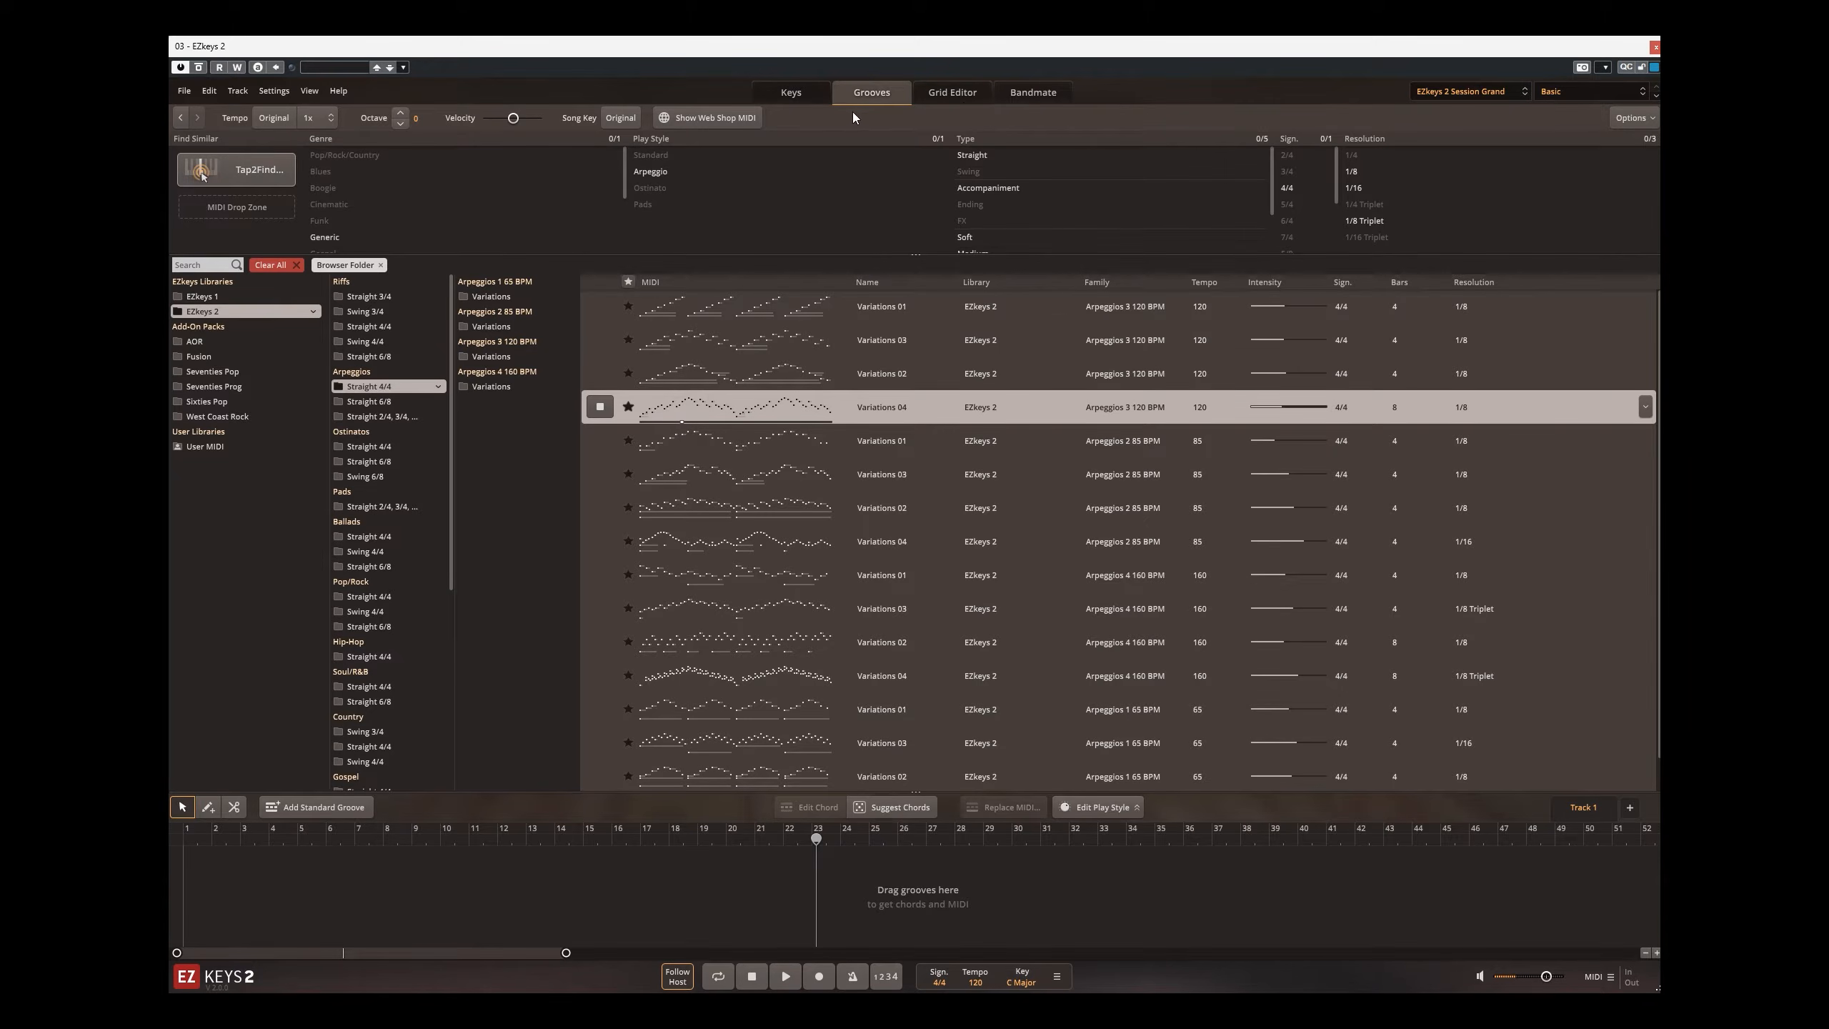
Step: Adjust the Hall Reverb amount and size and the EQ Body and Brilliance of the Basic piano preset
click(792, 98)
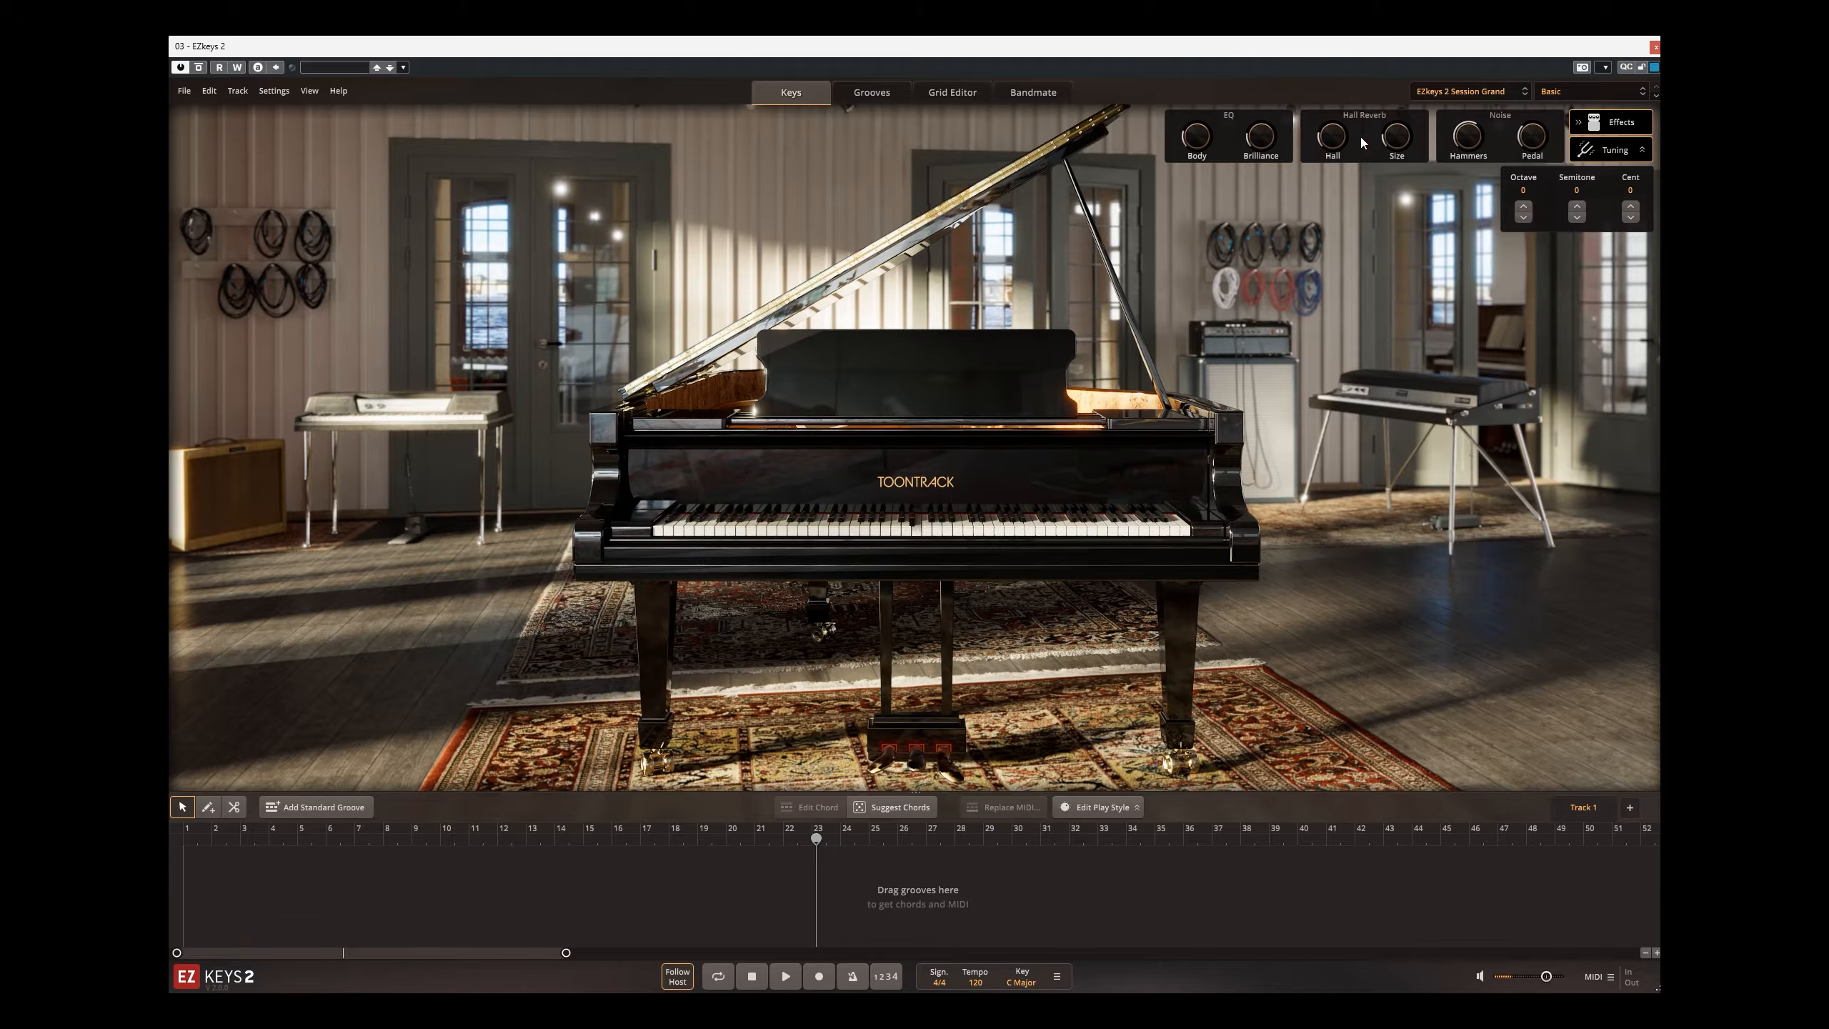
drag(1330, 146, 1332, 113)
drag(1335, 138, 1339, 217)
drag(1399, 145, 1407, 202)
drag(1205, 137, 1194, 39)
mouse_move(1256, 137)
mouse_down()
mouse_move(1282, 36)
mouse_move(1257, 173)
mouse_up()
Step: Switch the Session Grand preset to Ballad 1 and then to Ballad 2
click(1588, 91)
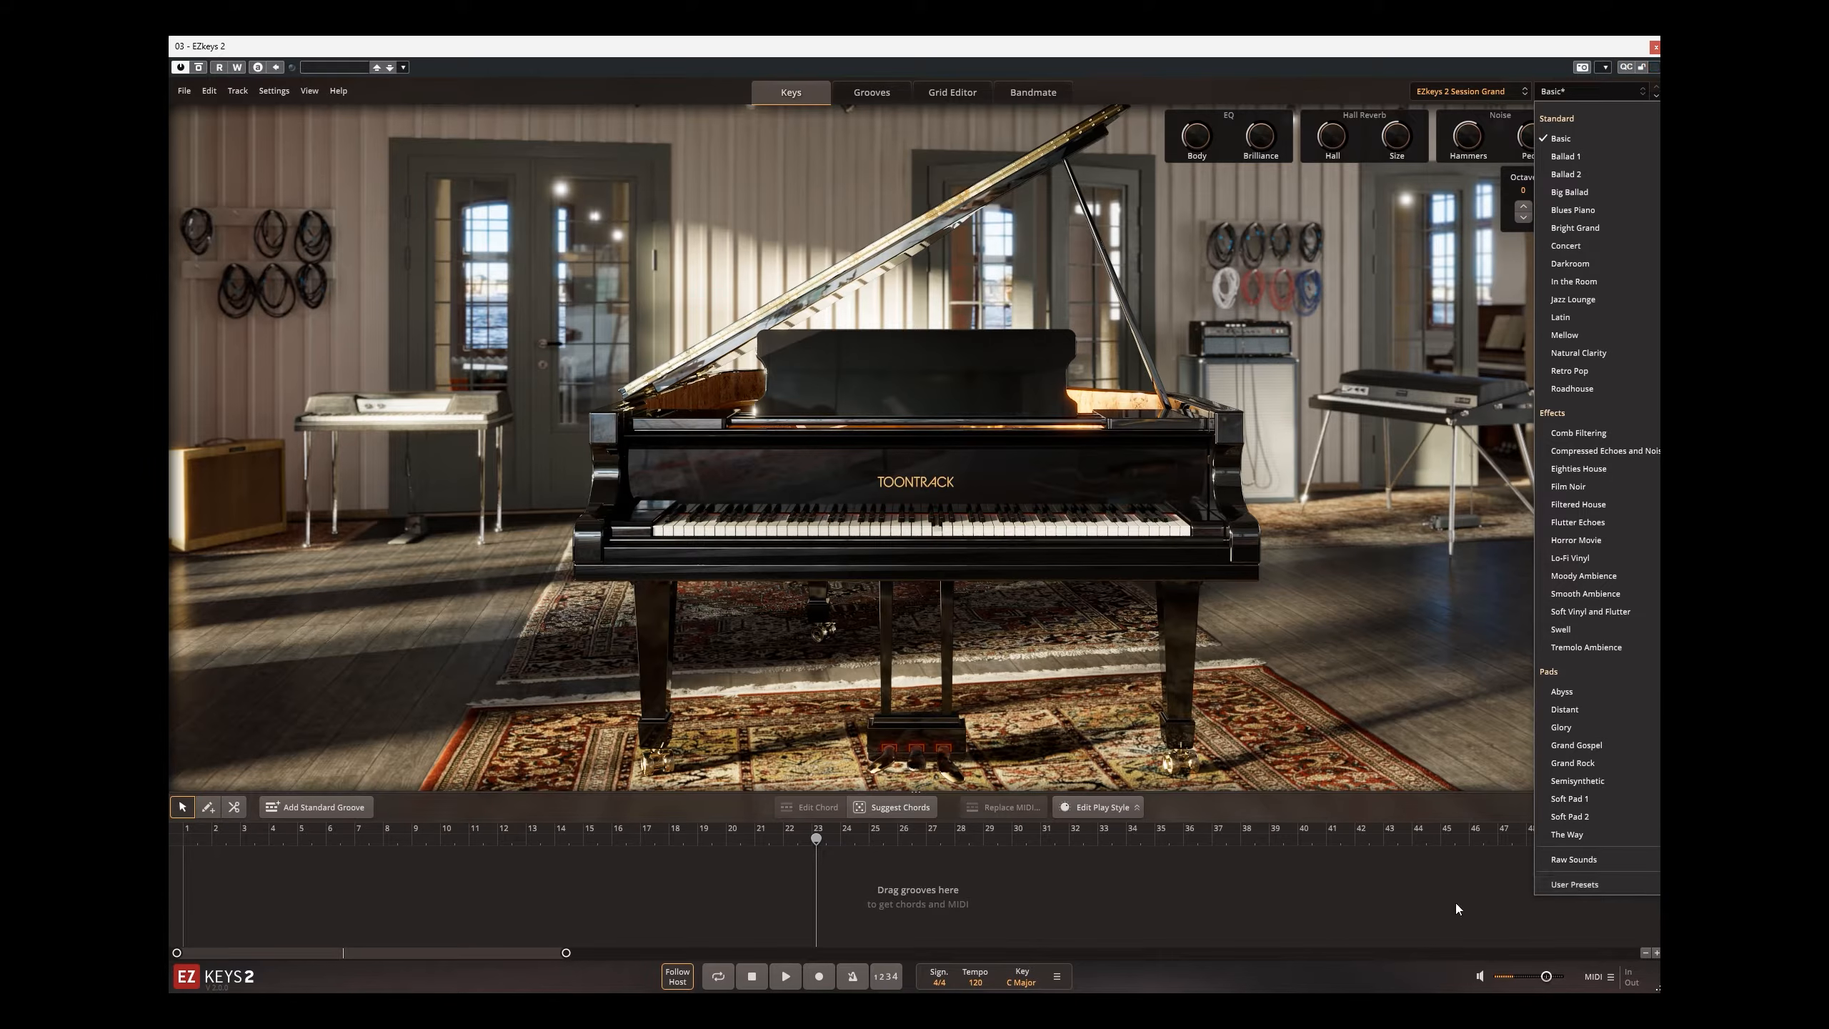
click(1505, 882)
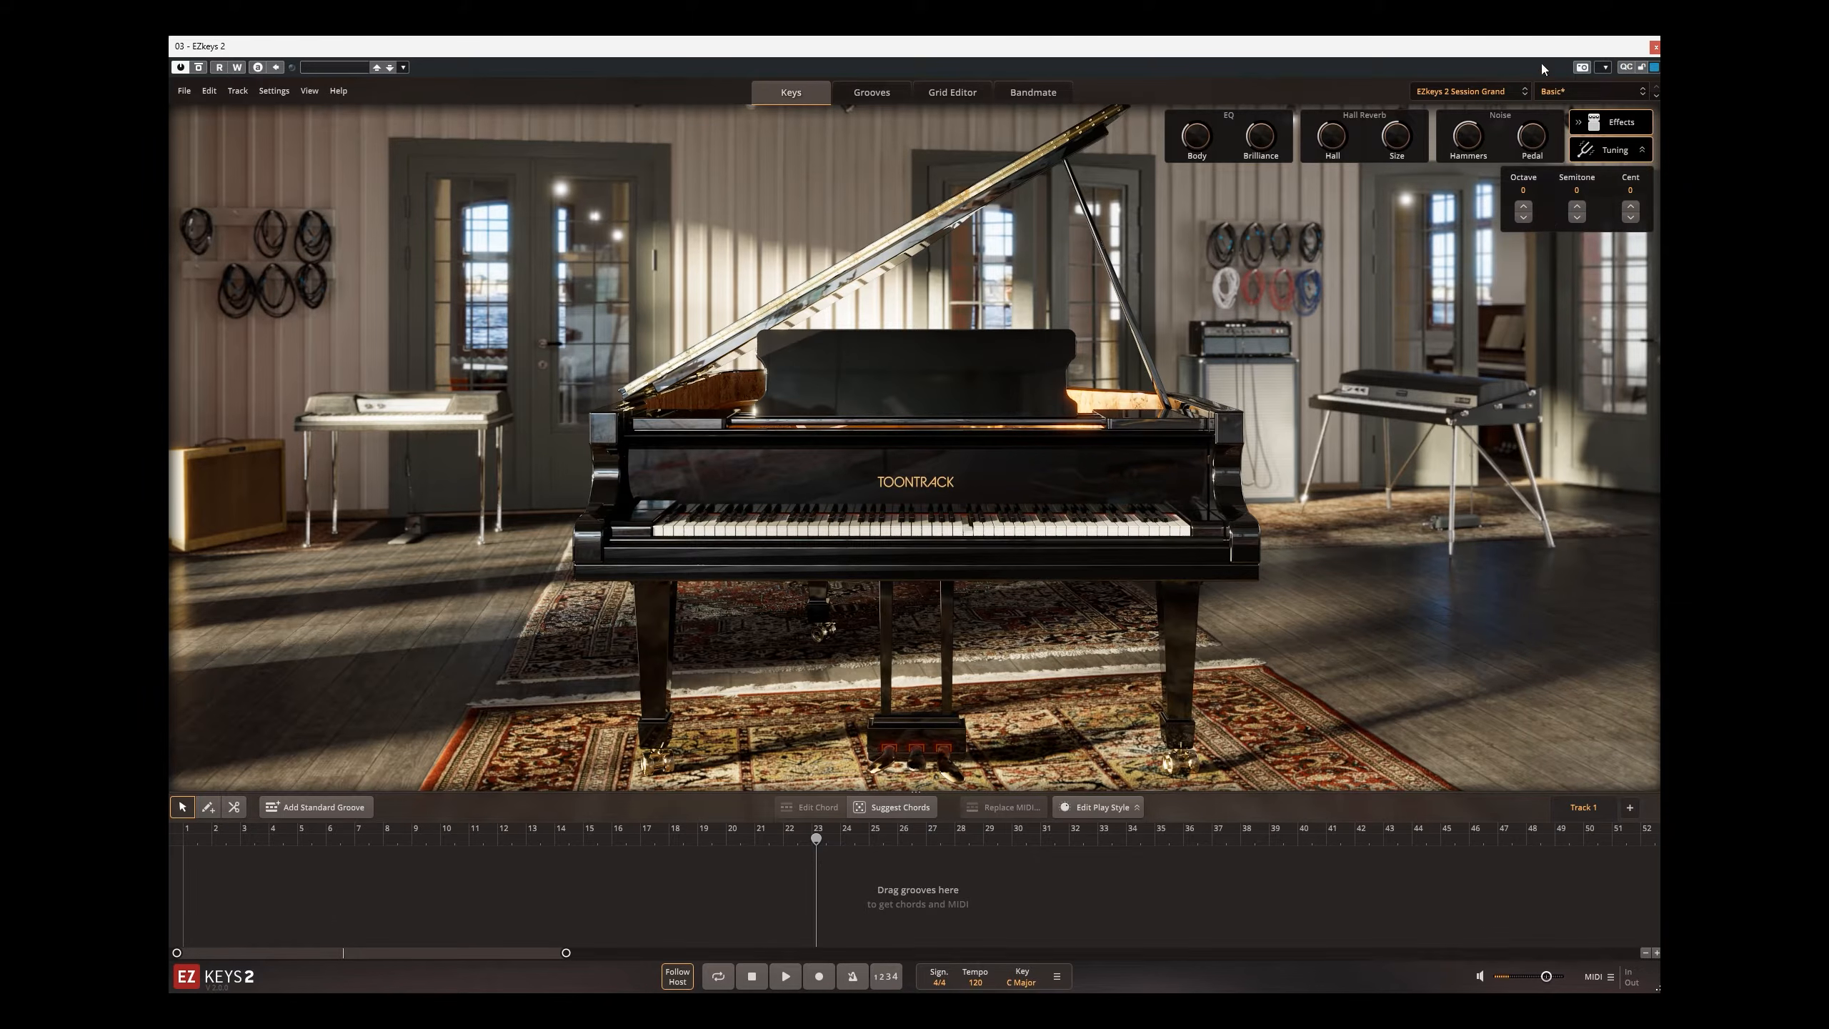
click(1562, 93)
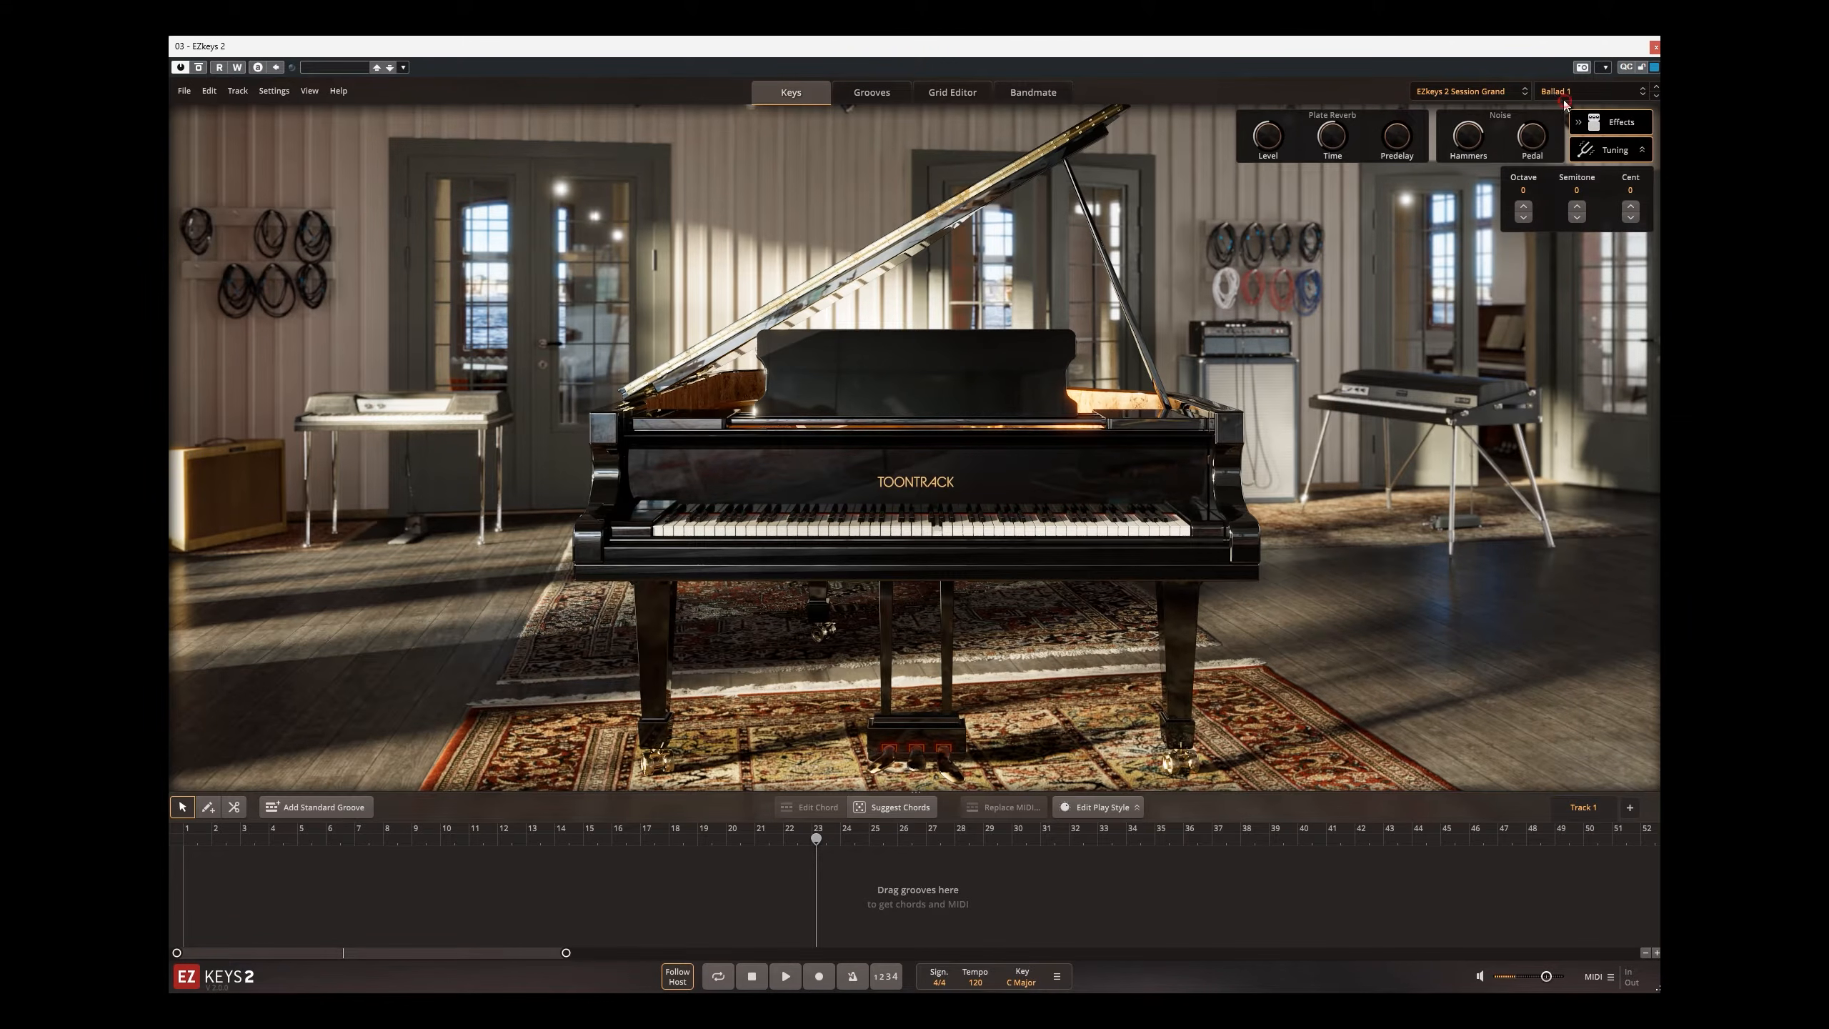
click(1564, 92)
click(1448, 329)
click(1564, 92)
click(1564, 174)
Step: Audition the Blues Piano preset, followed by the Retro Pop preset
click(1564, 92)
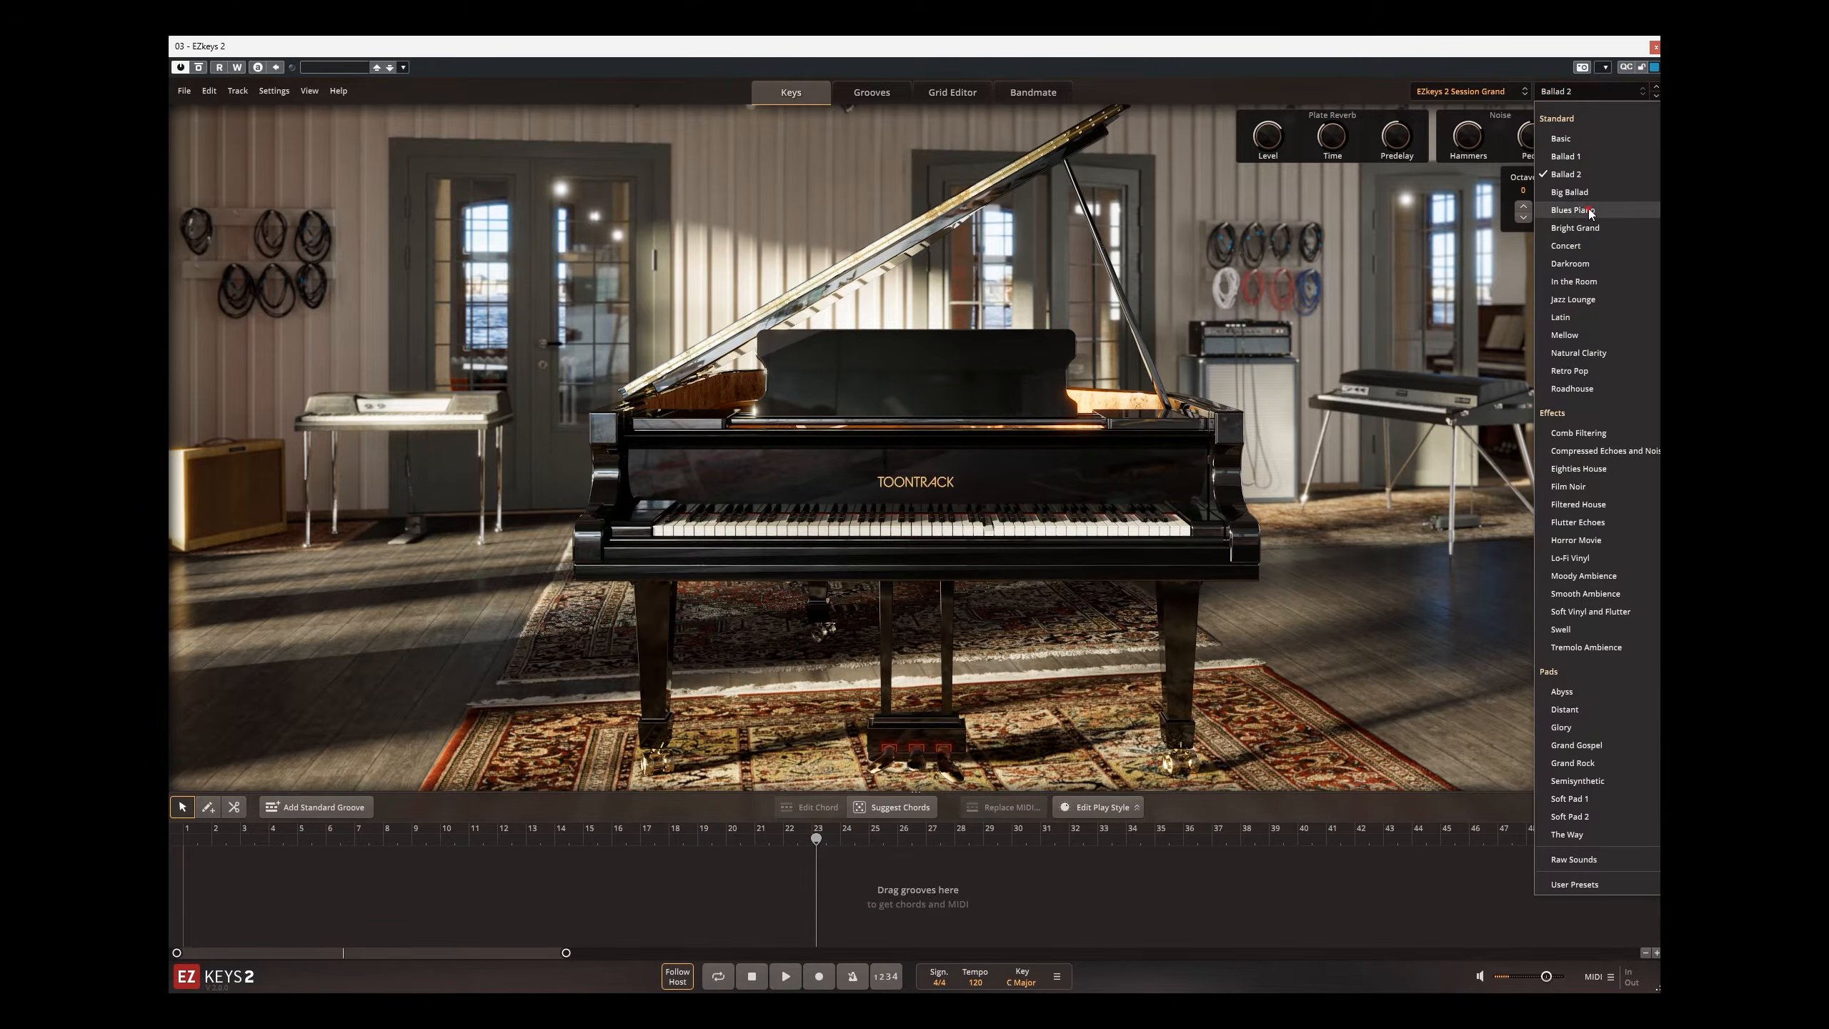
click(1588, 215)
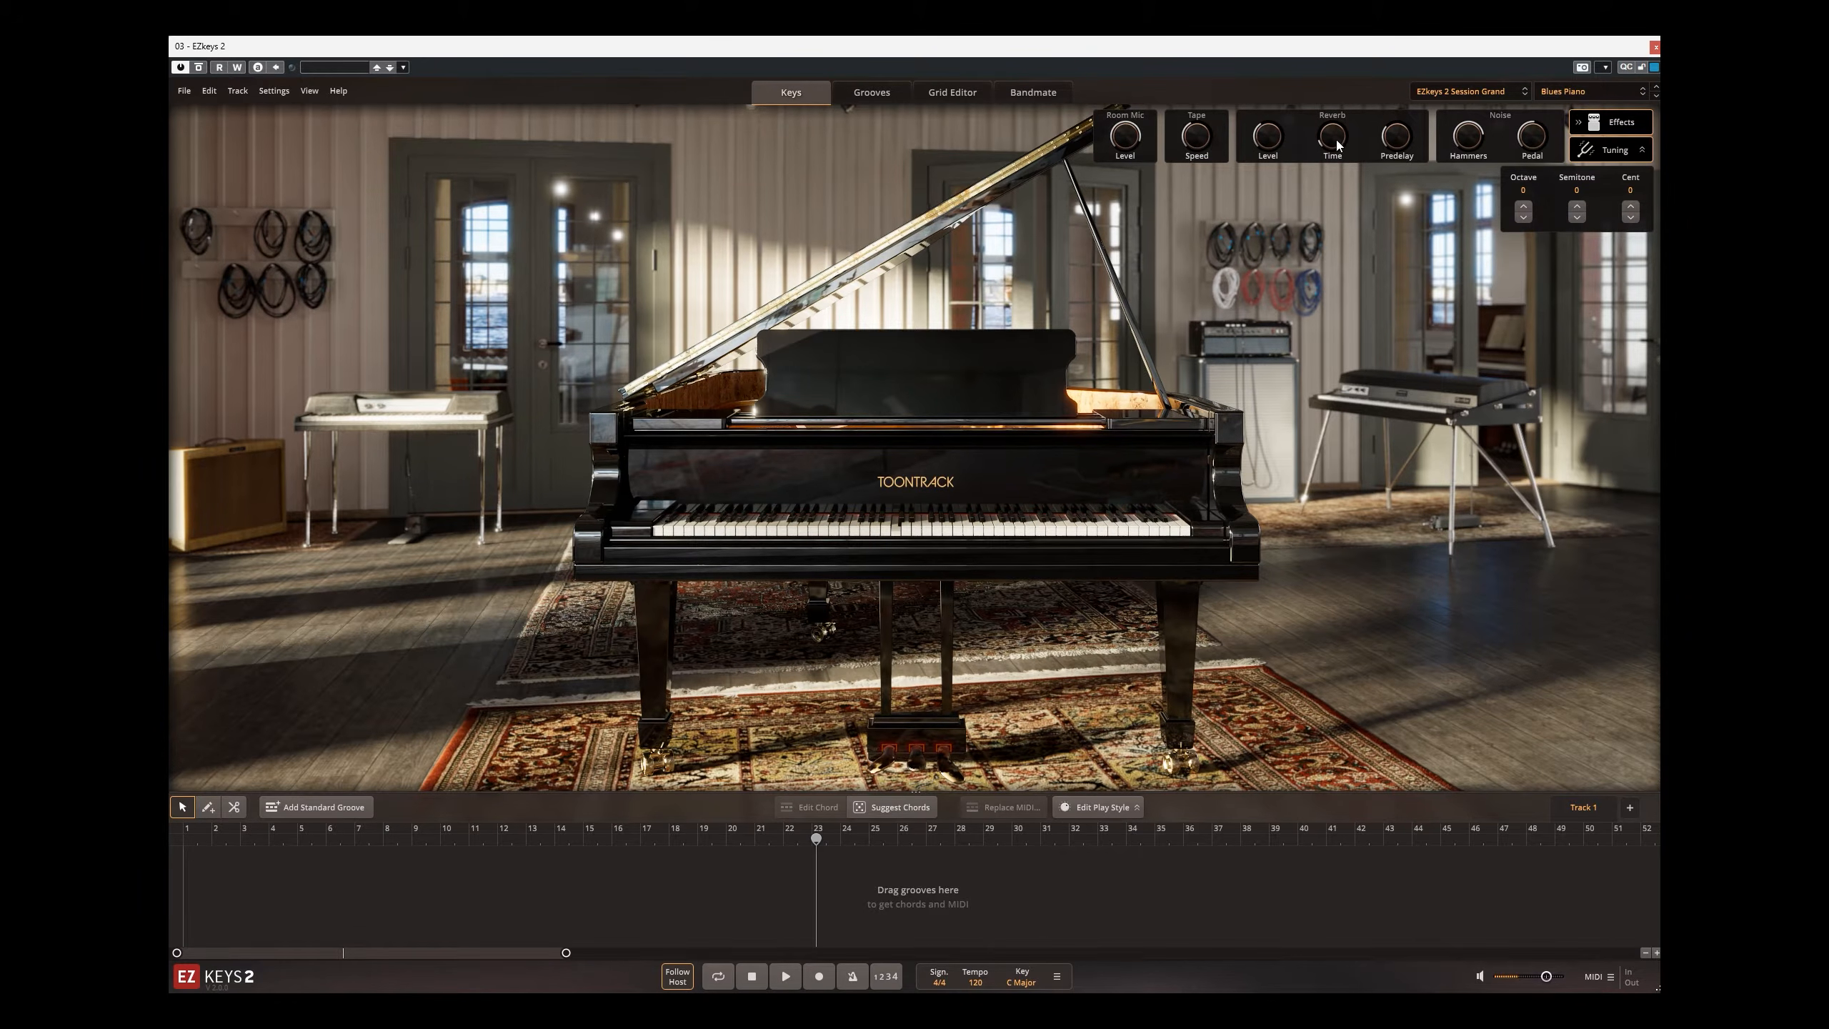
click(1562, 98)
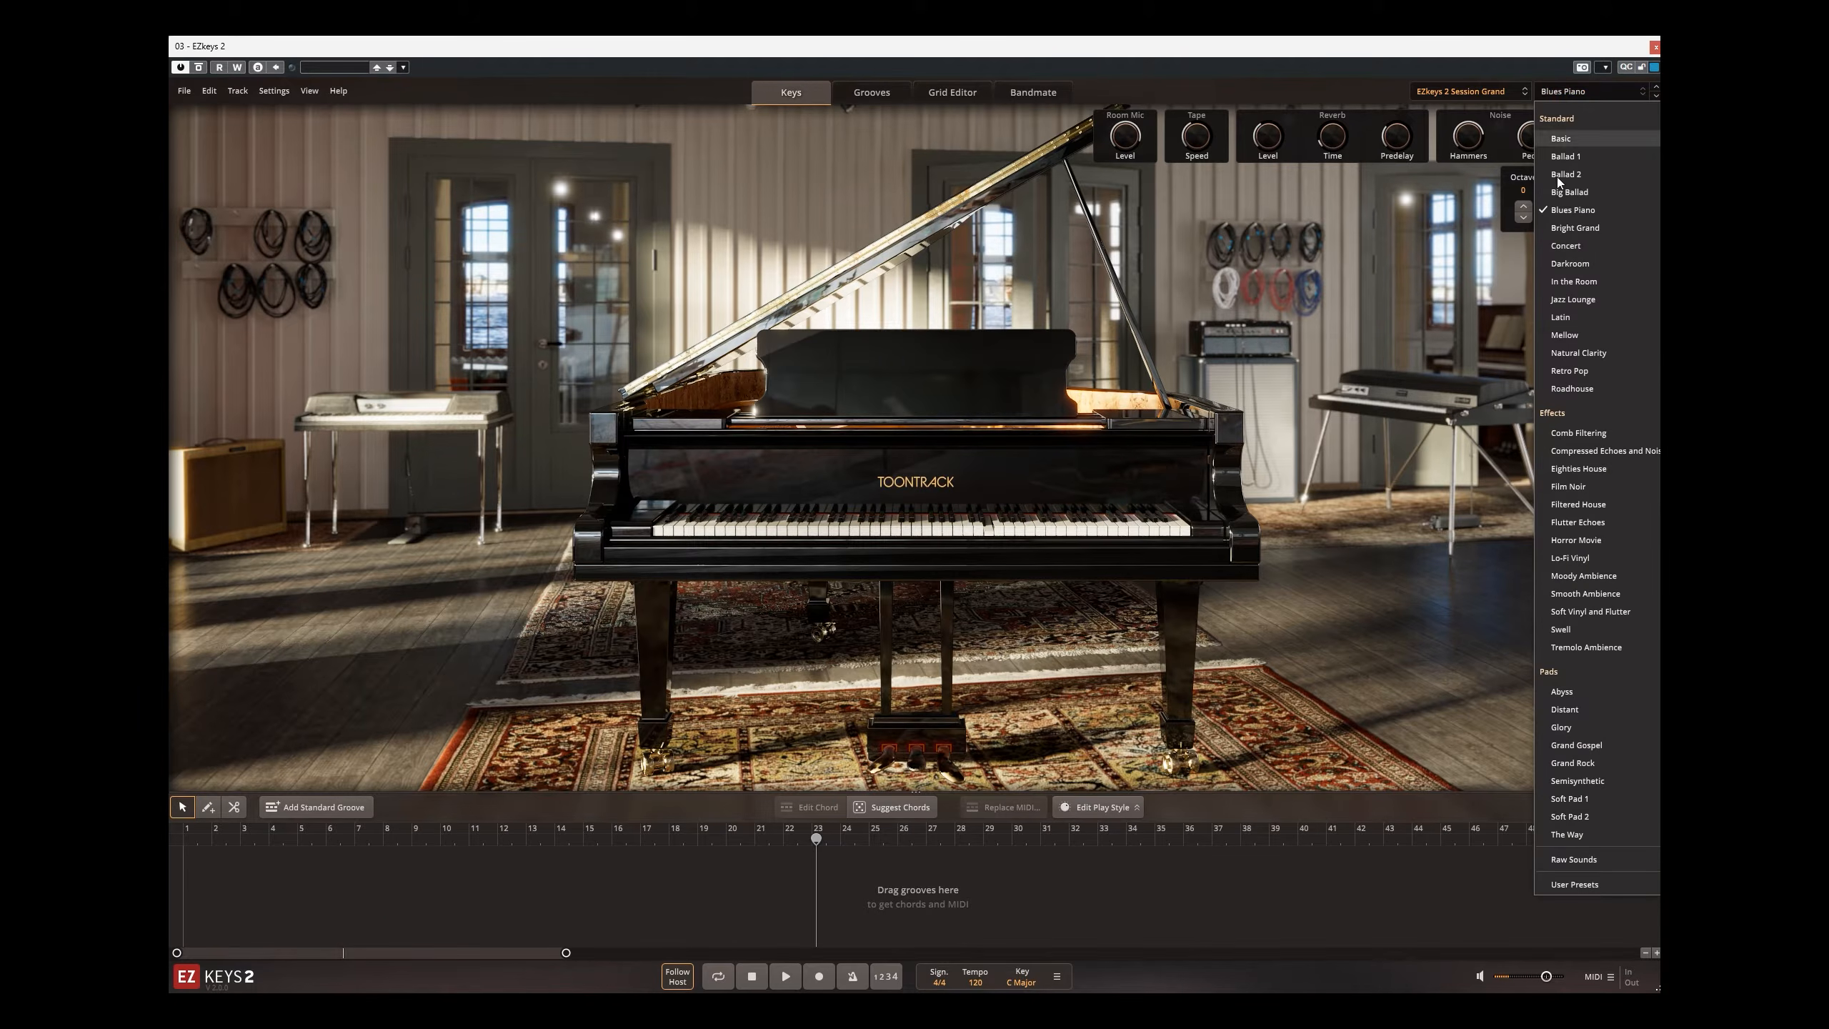
click(1584, 375)
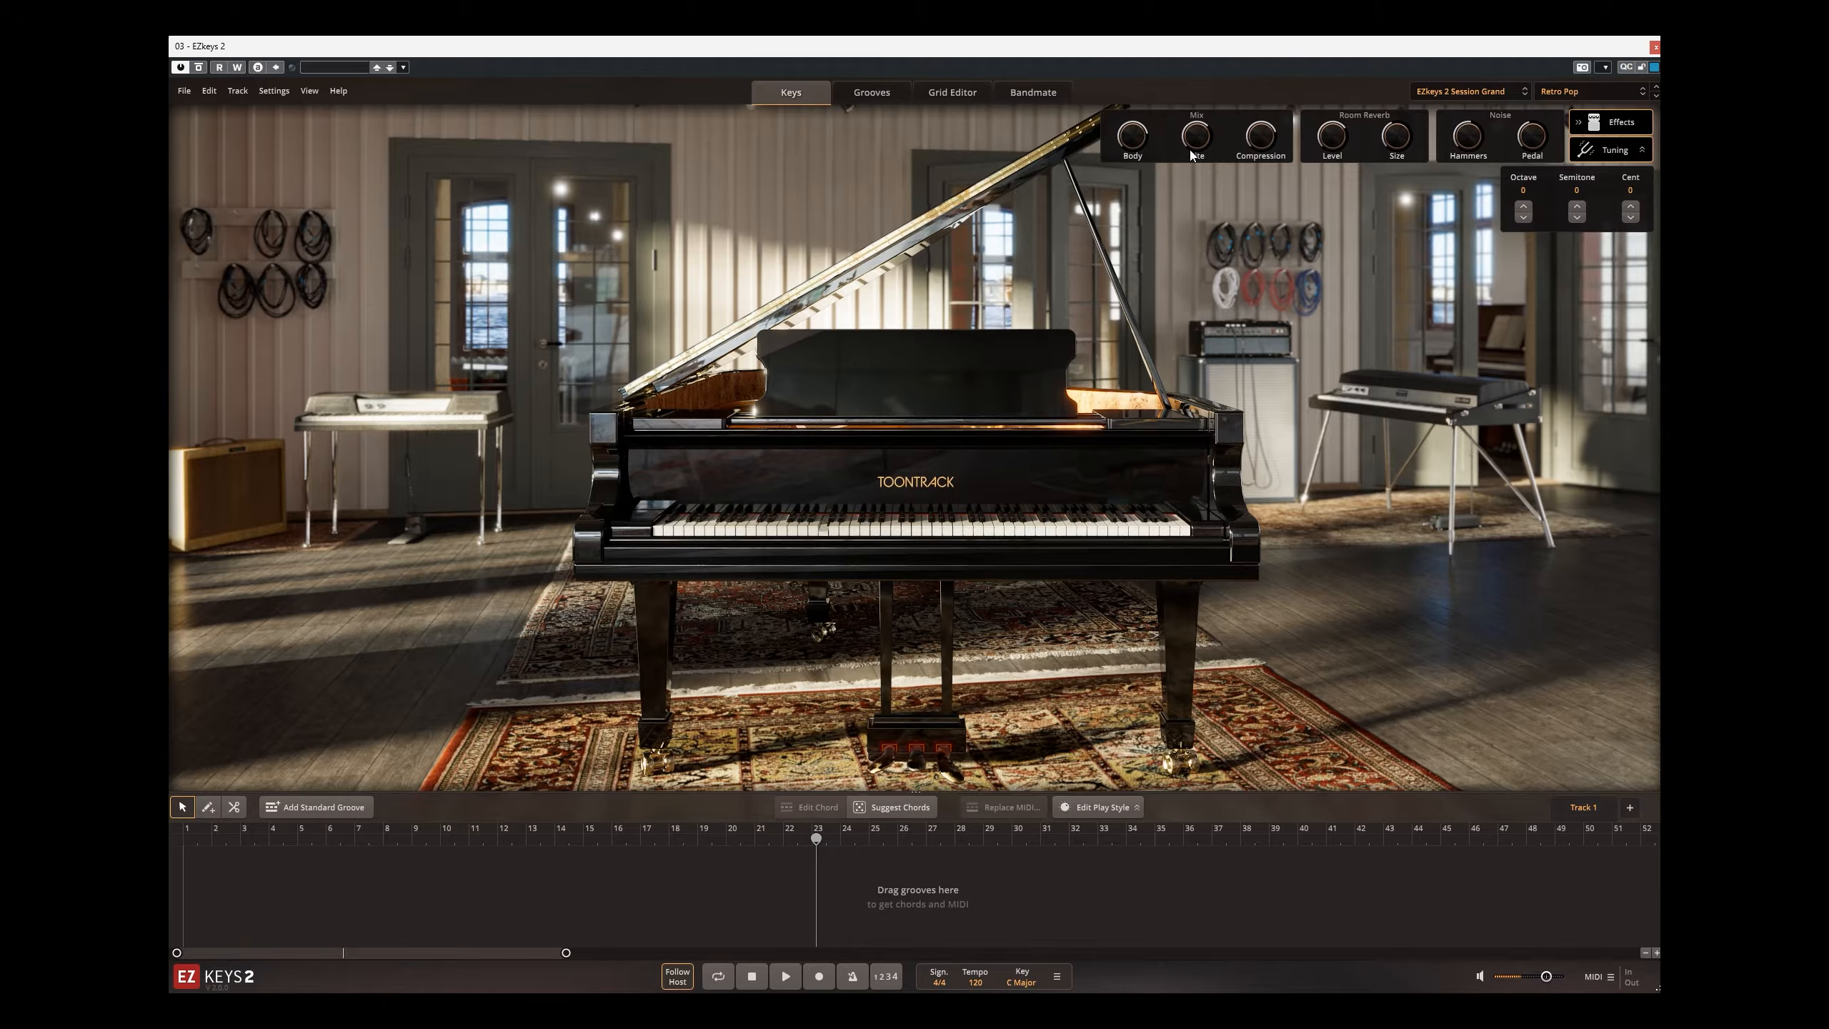
Step: Load the Compressed Echoes preset from the Effects group and adjust its Vinyl amount
click(1570, 90)
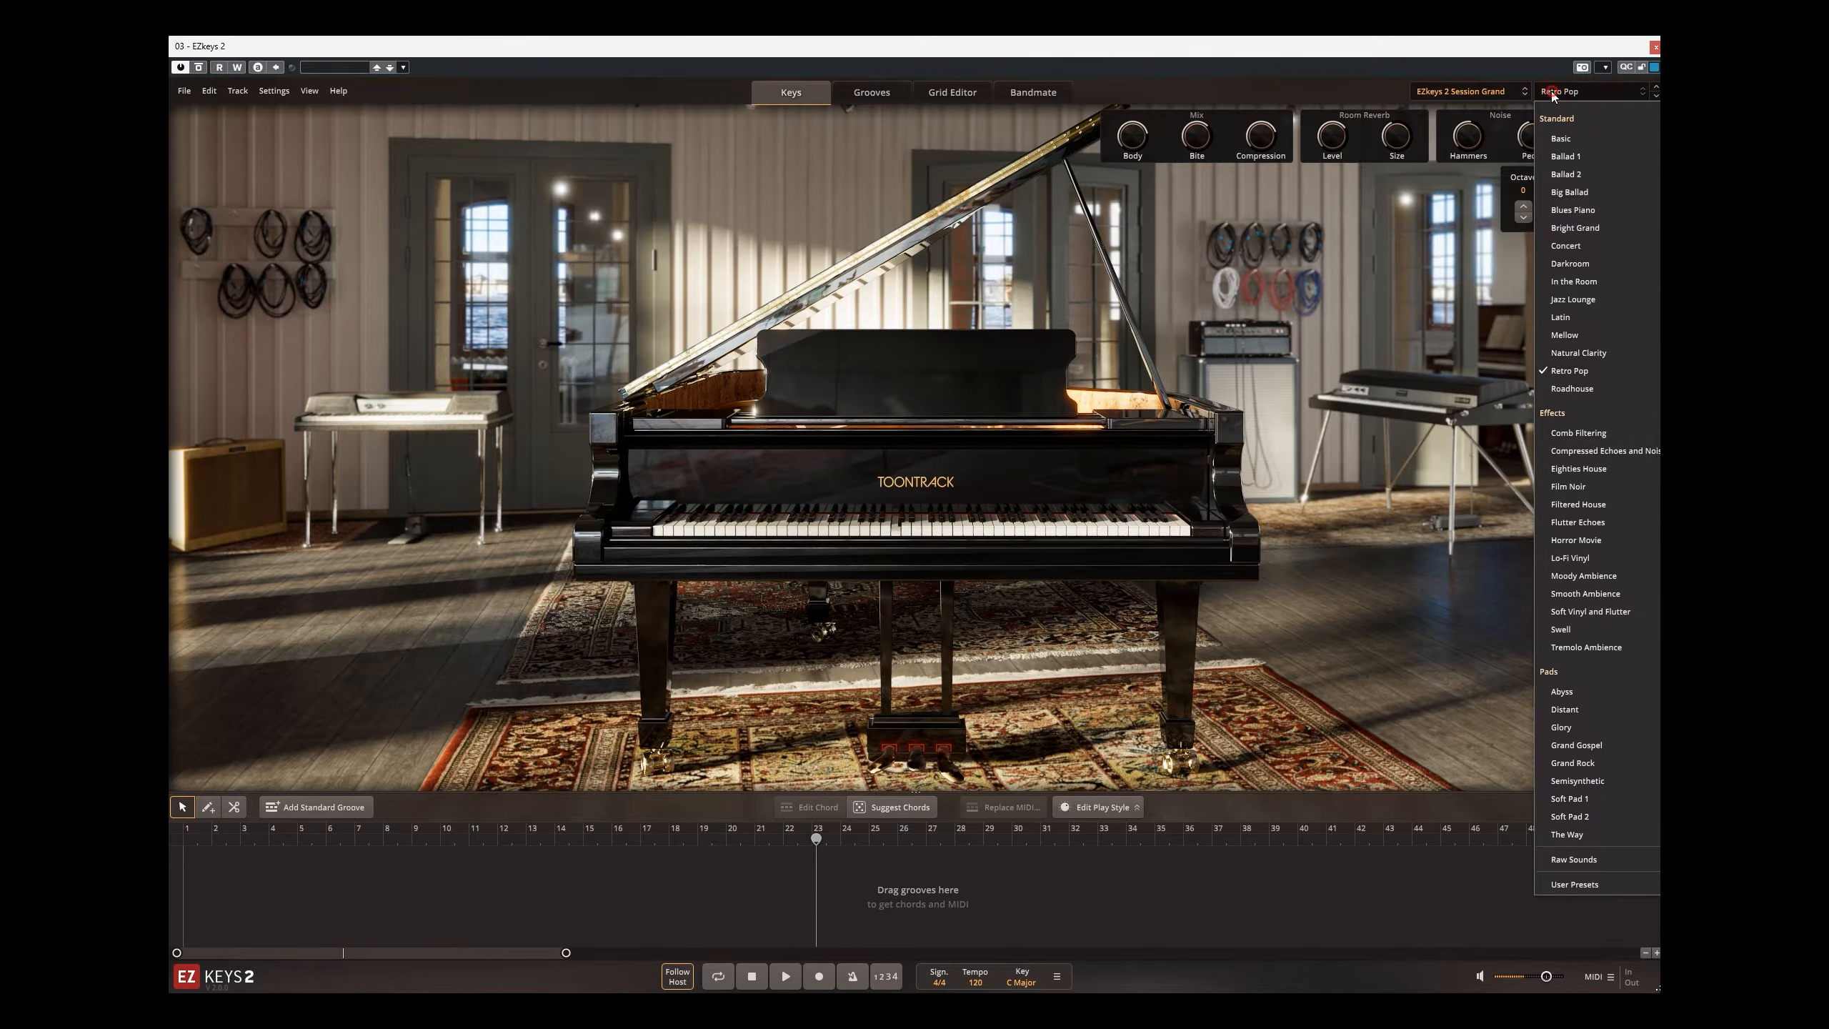
click(1582, 450)
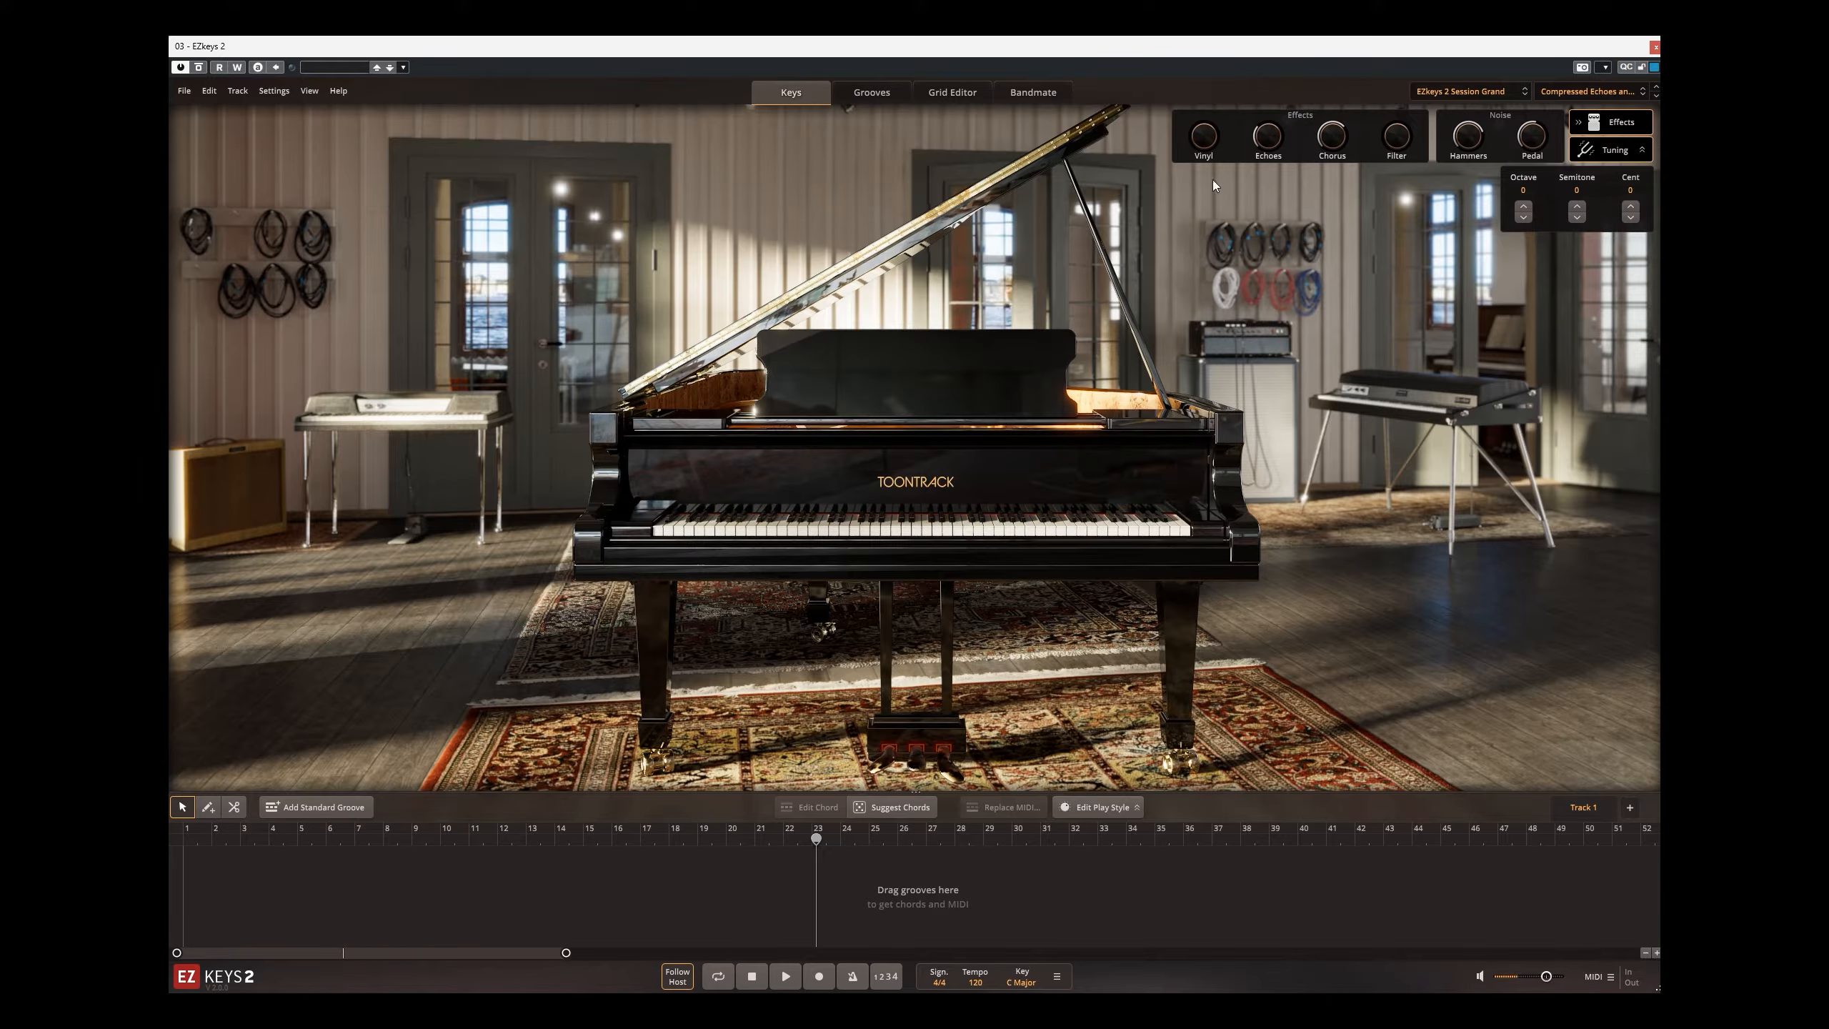
drag(1205, 137, 1244, 95)
Step: Load the Lo-Fi Vinyl preset and adjust its Close and Far microphone levels
click(1624, 96)
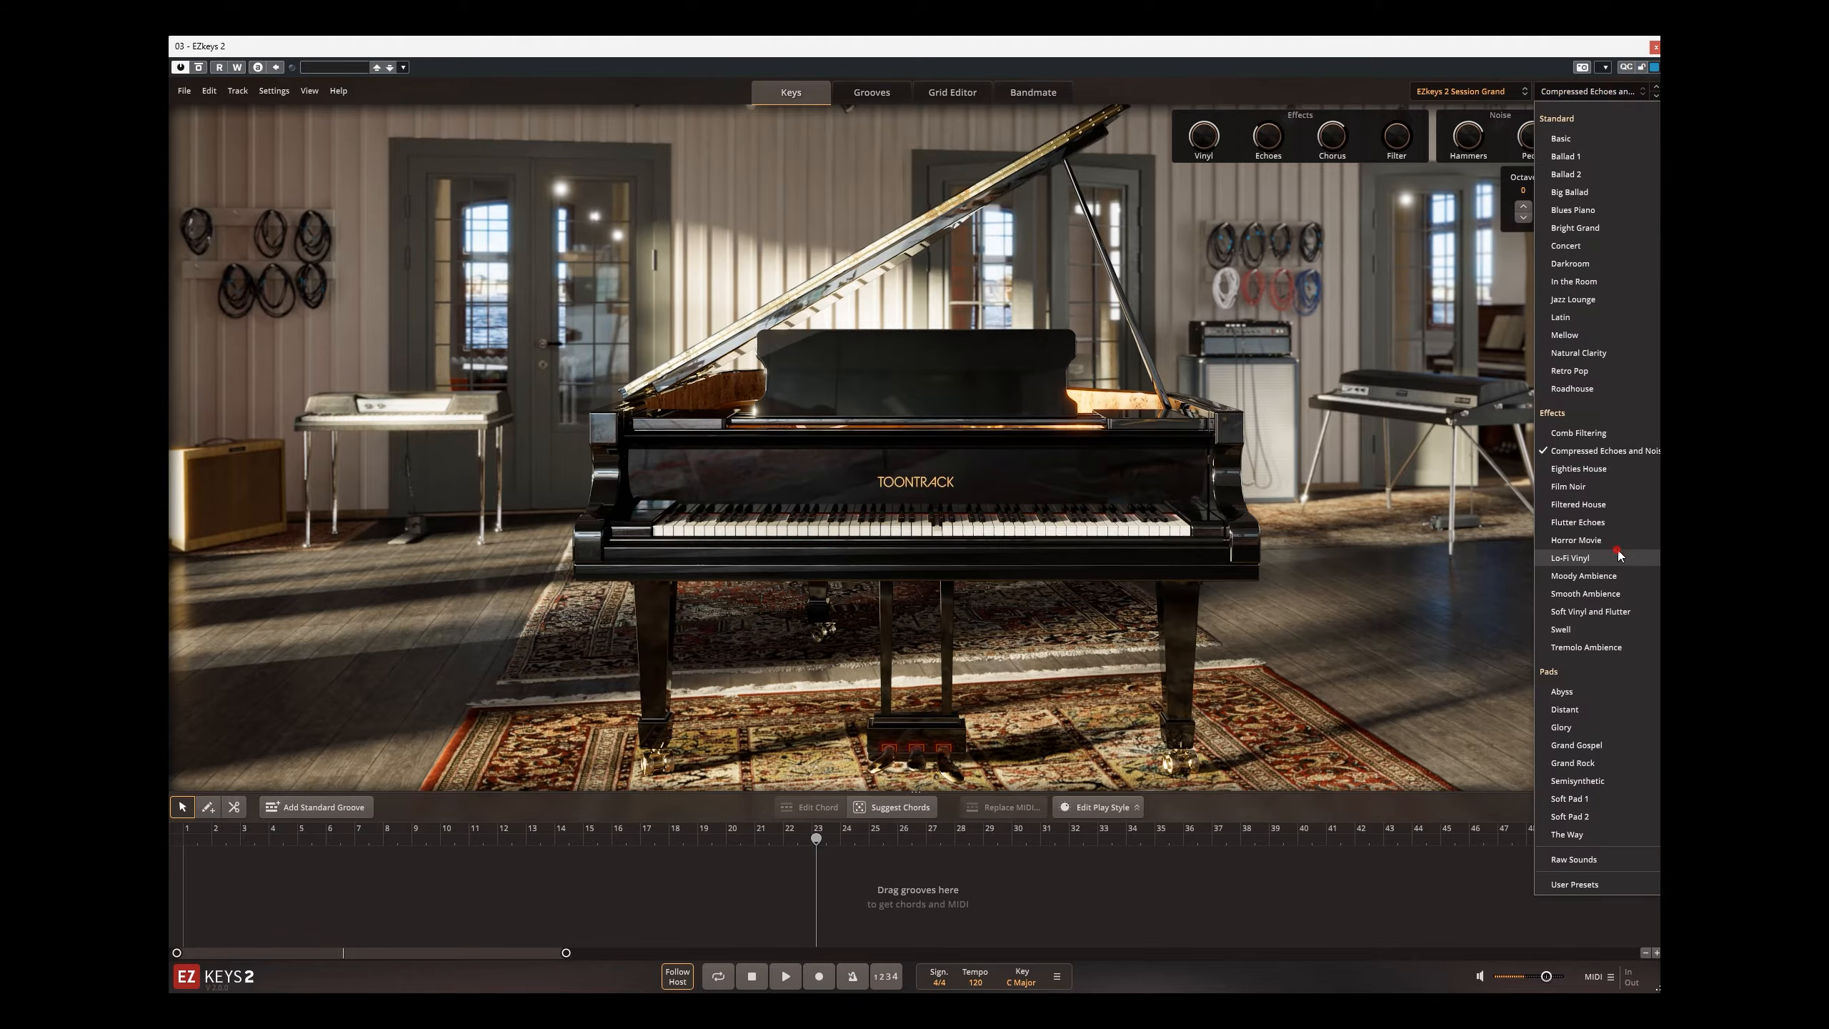
click(1584, 558)
drag(1065, 145, 1067, 37)
drag(1125, 136, 1125, 210)
drag(1066, 142, 1142, 230)
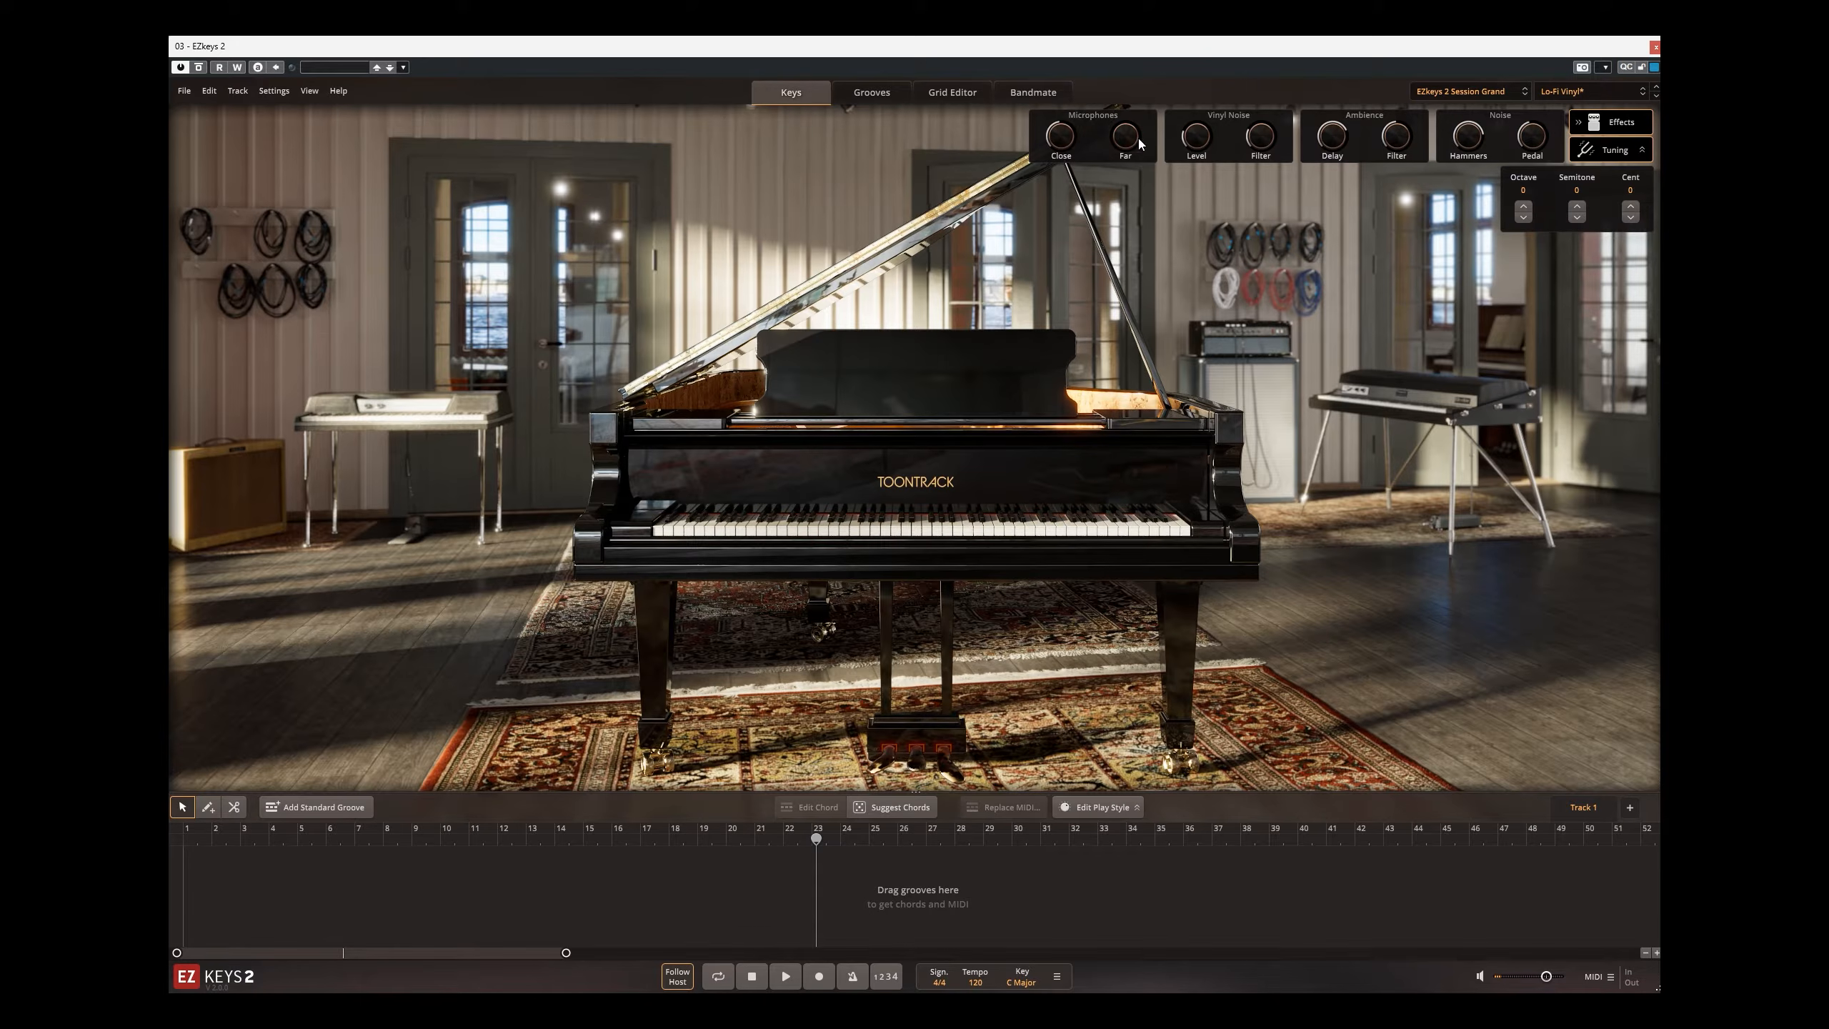
Step: Load the Distant preset from the Pads group
click(1597, 91)
click(1564, 709)
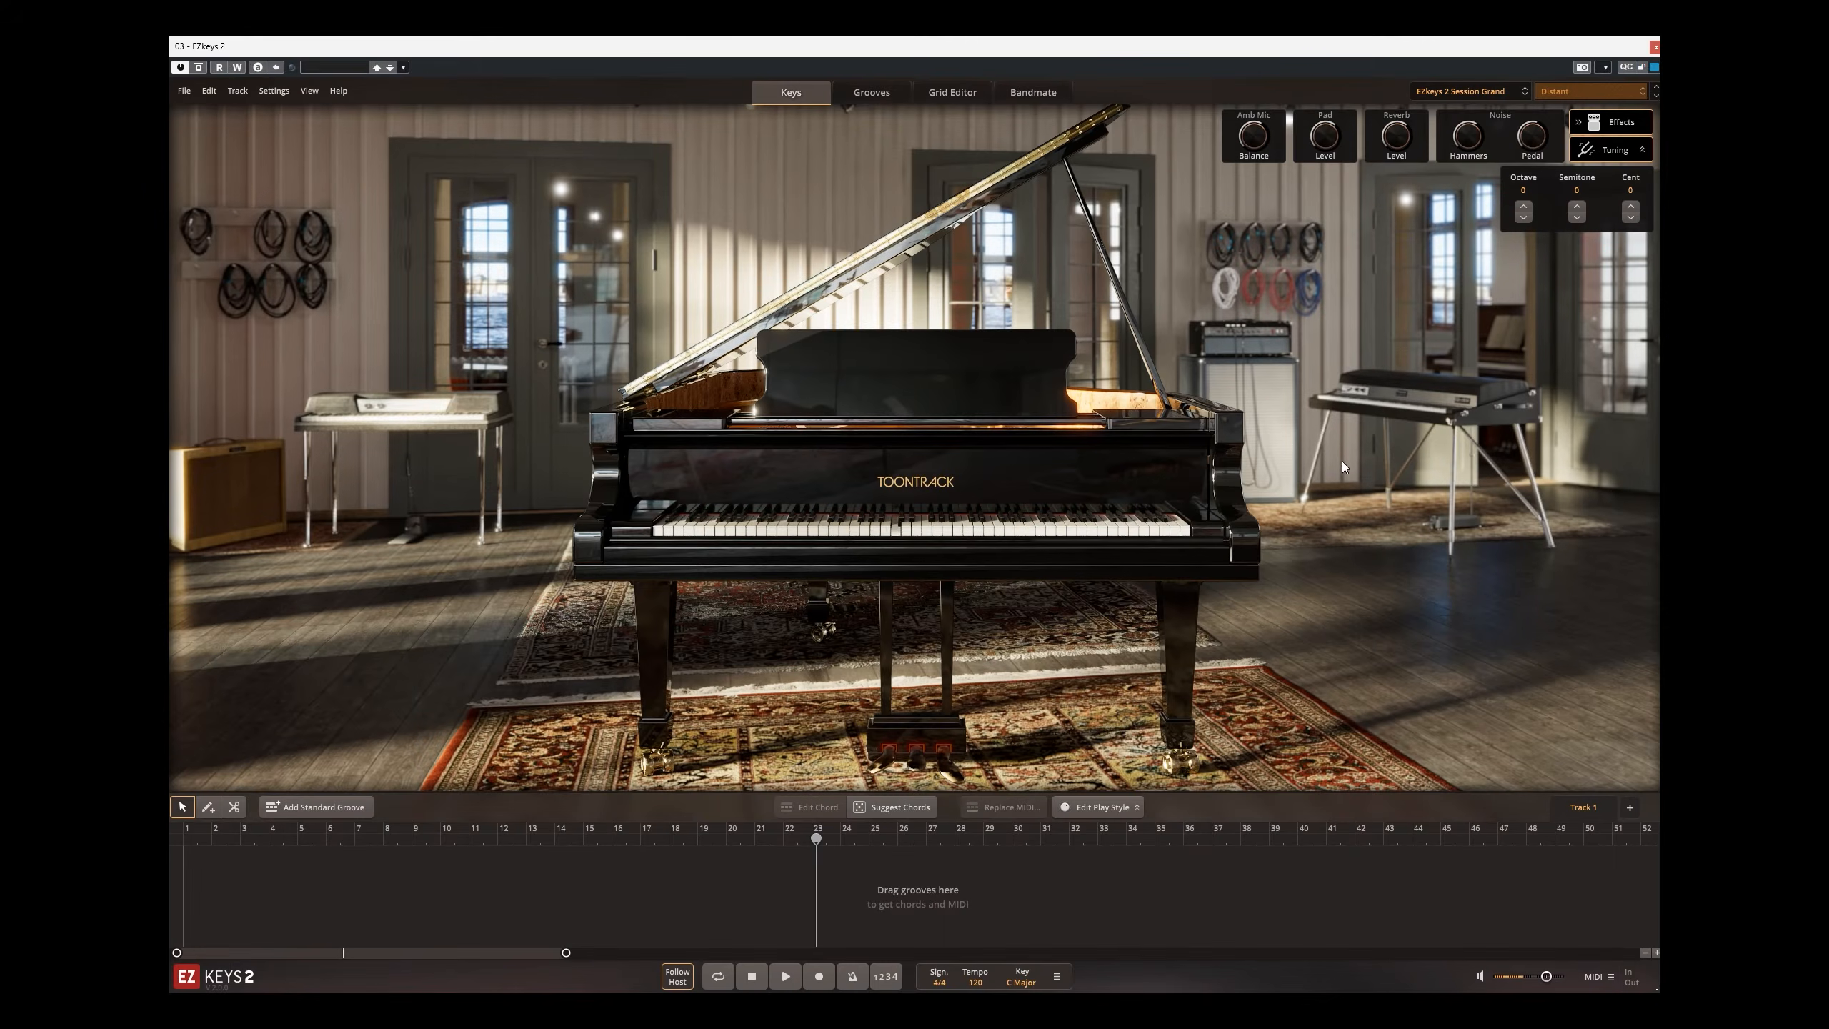
Step: Adjust the piano resonance pad level of the Distant preset
click(1558, 91)
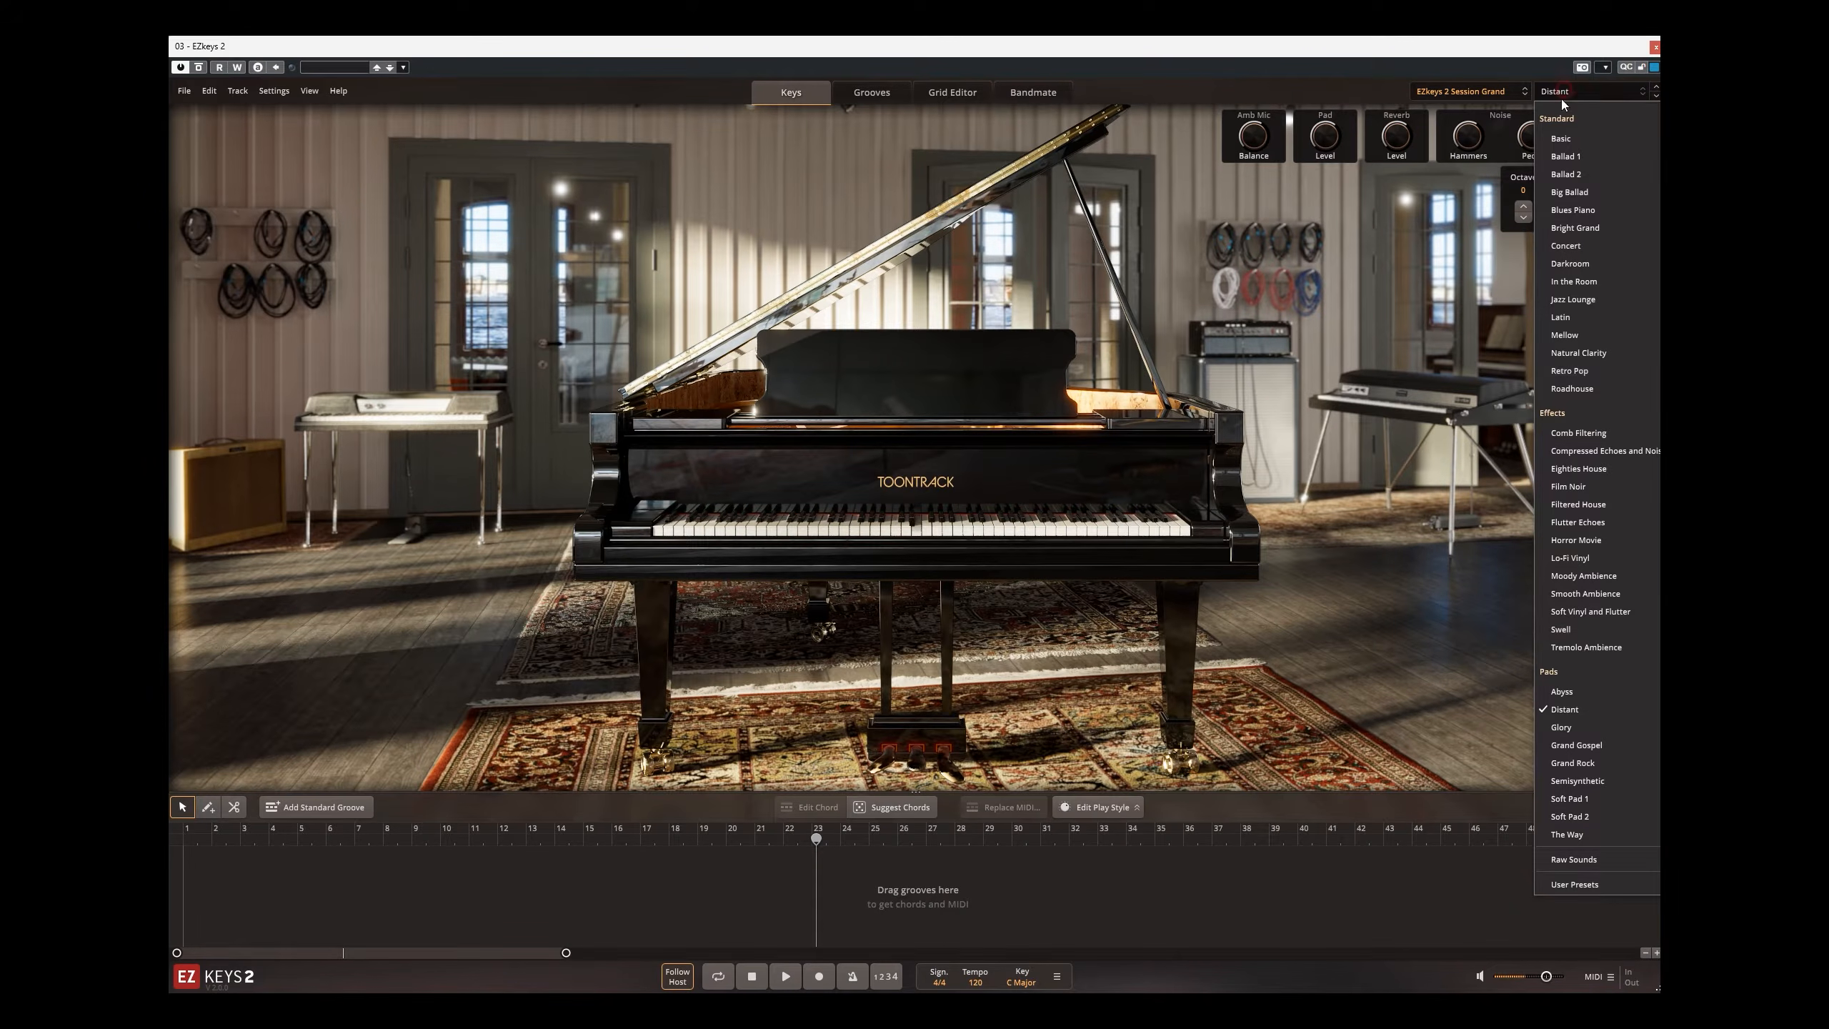
click(1396, 310)
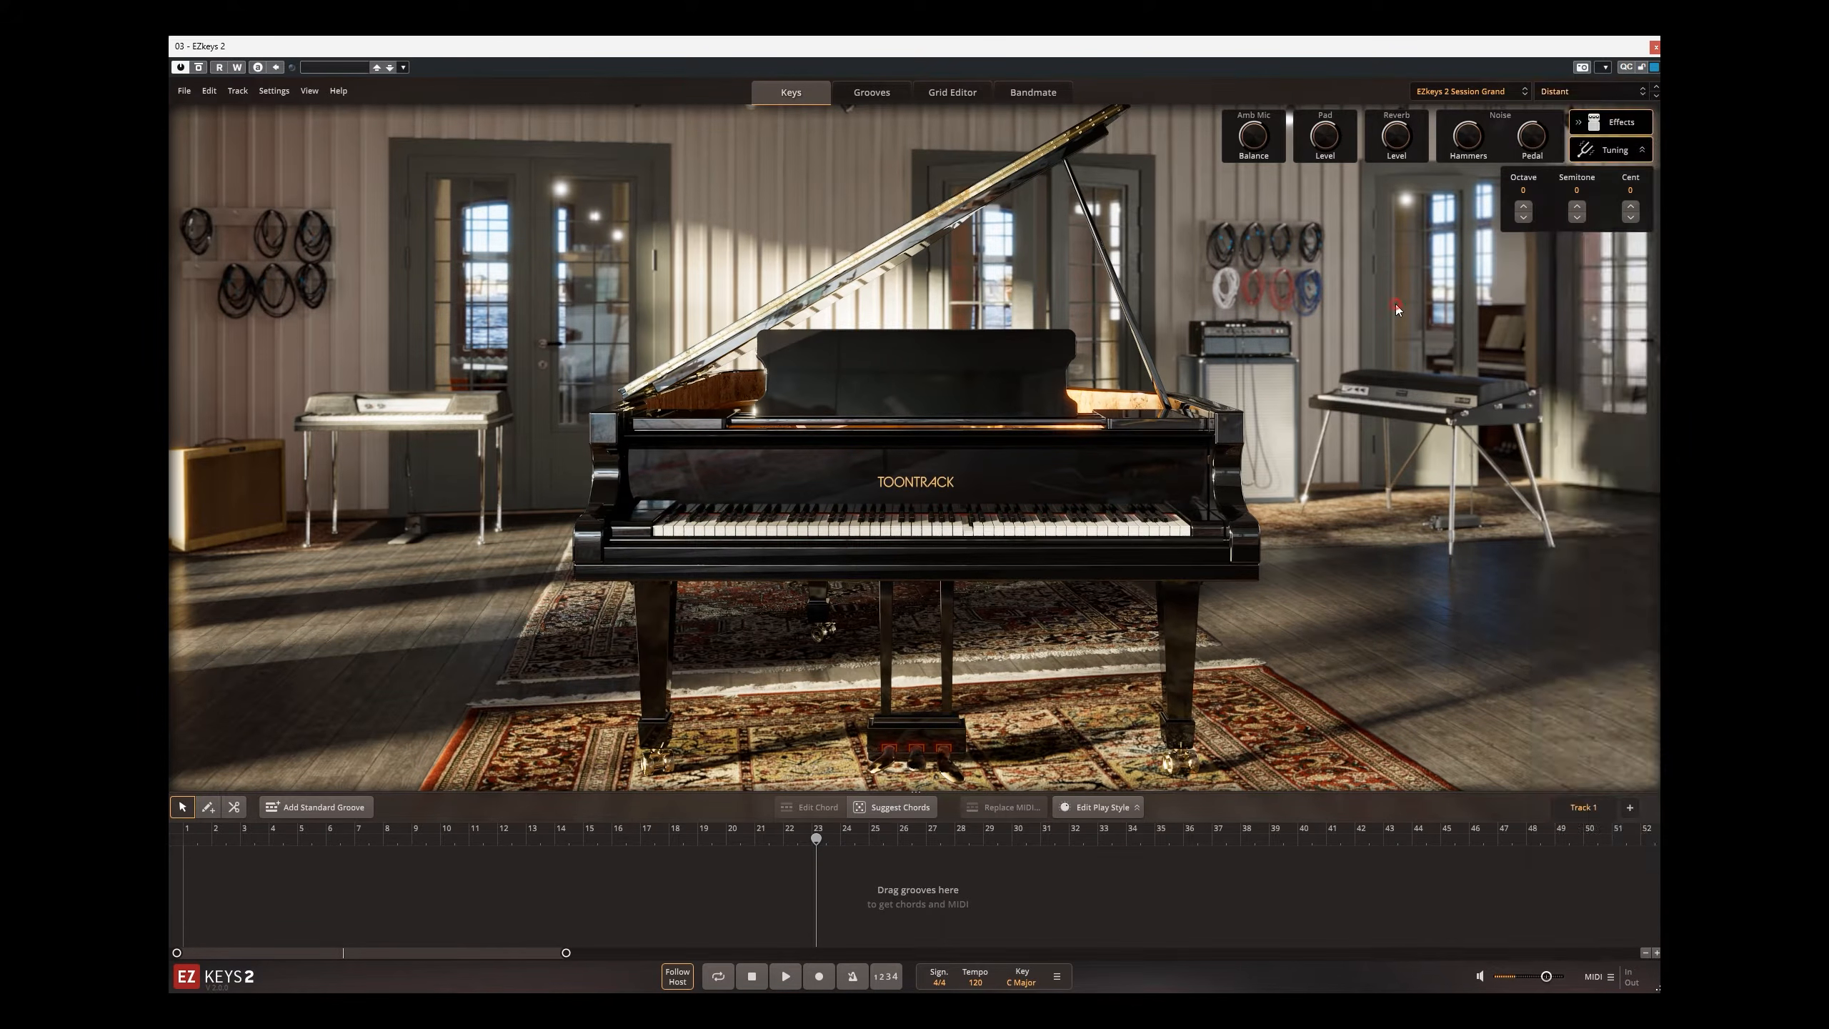
drag(1332, 142, 1348, 44)
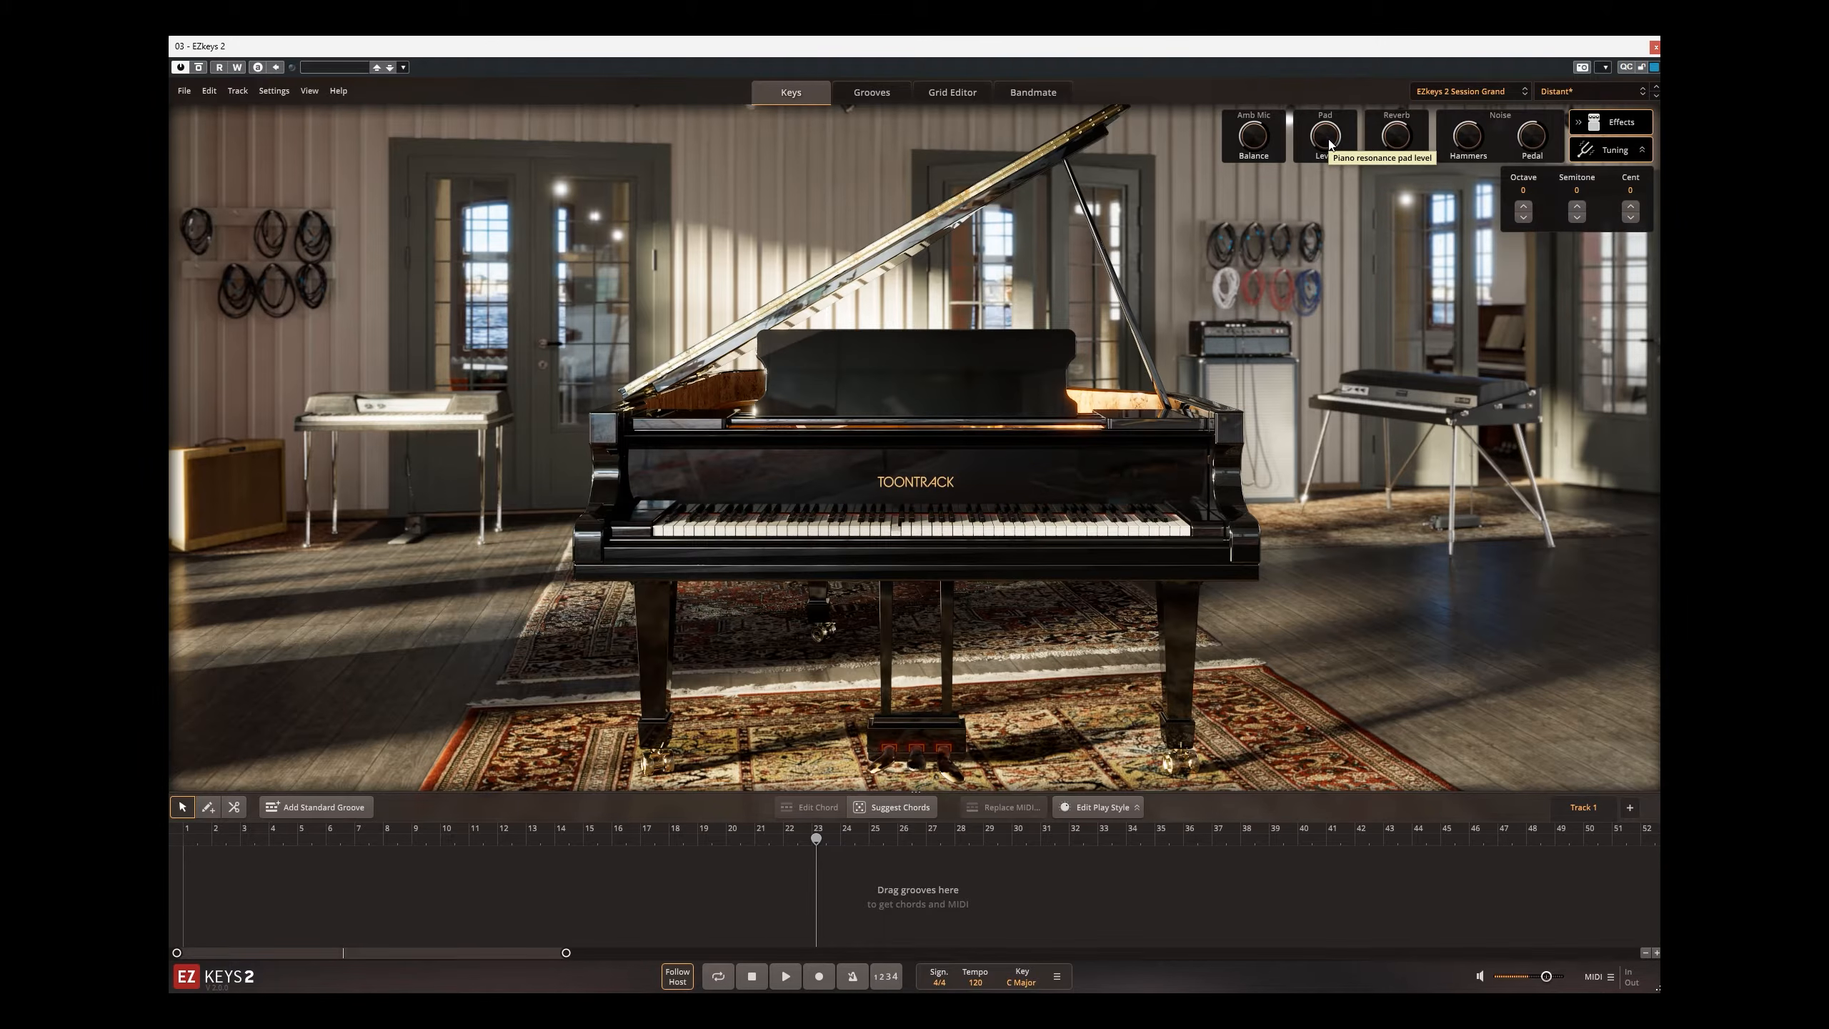
Step: Load the Film Noir preset from the Effects group, followed by the Basic preset from the Standard group
click(1588, 91)
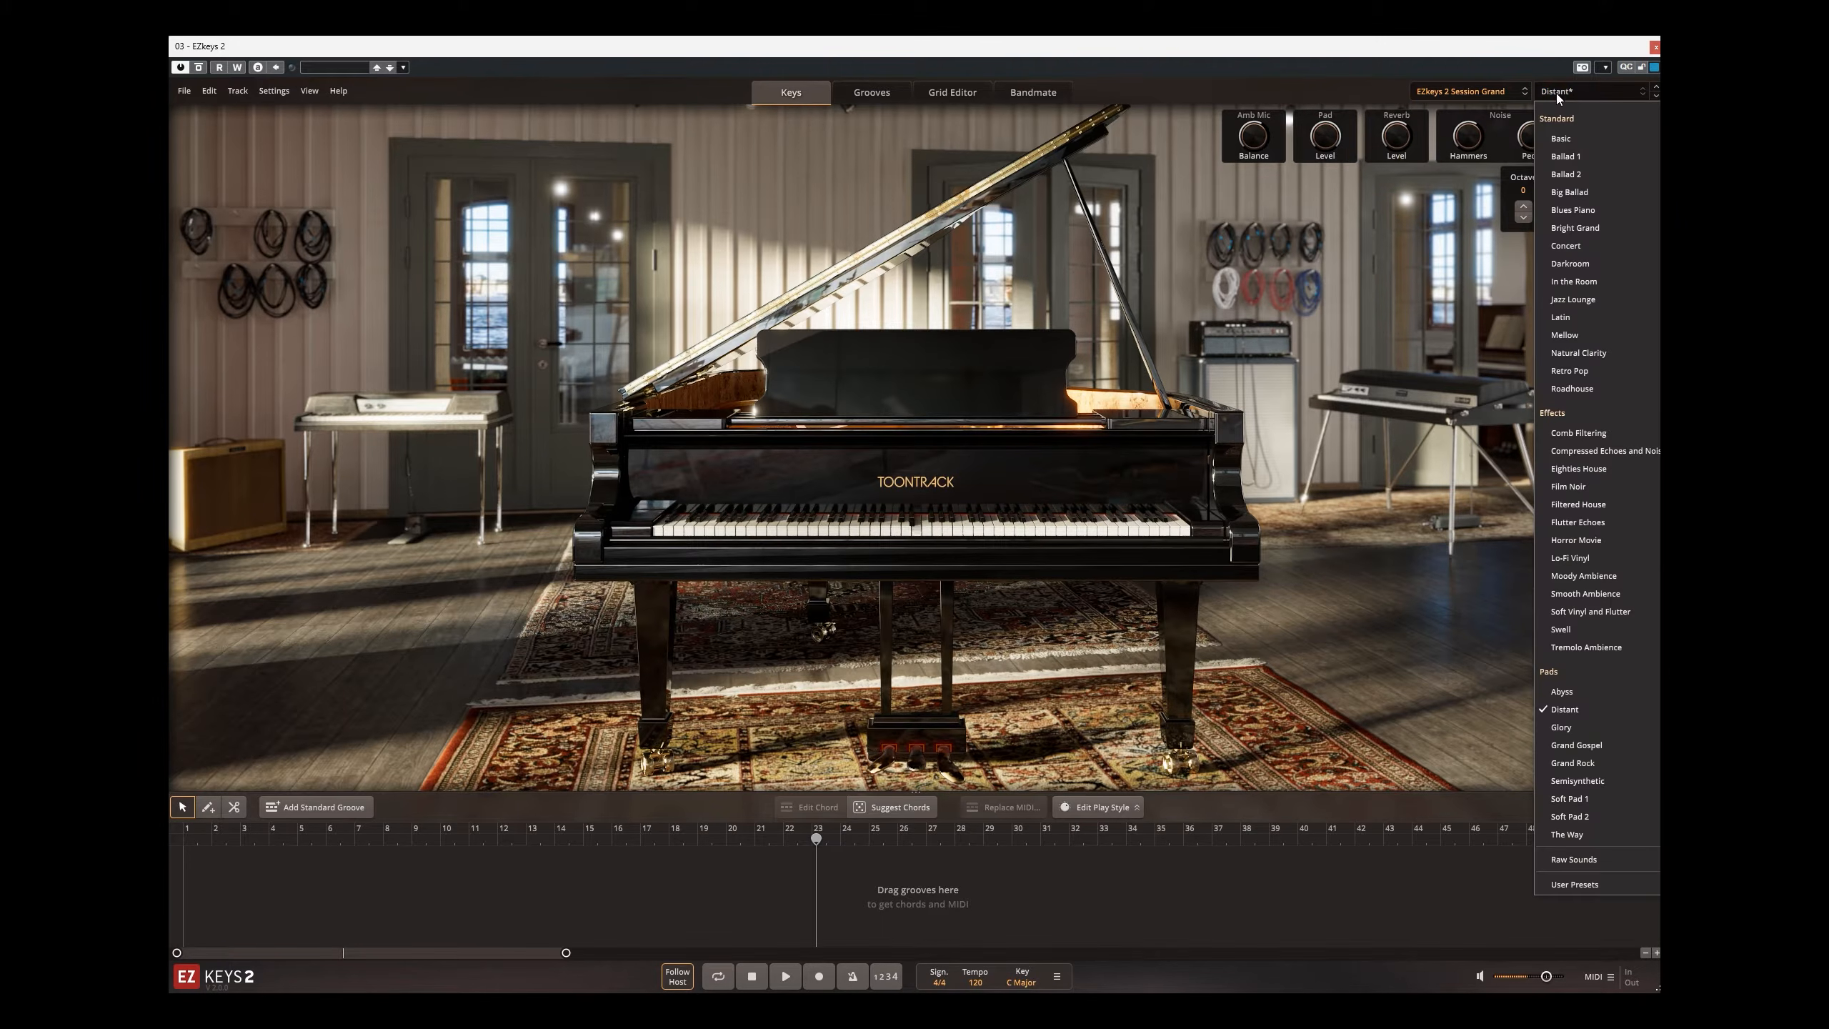
click(1589, 485)
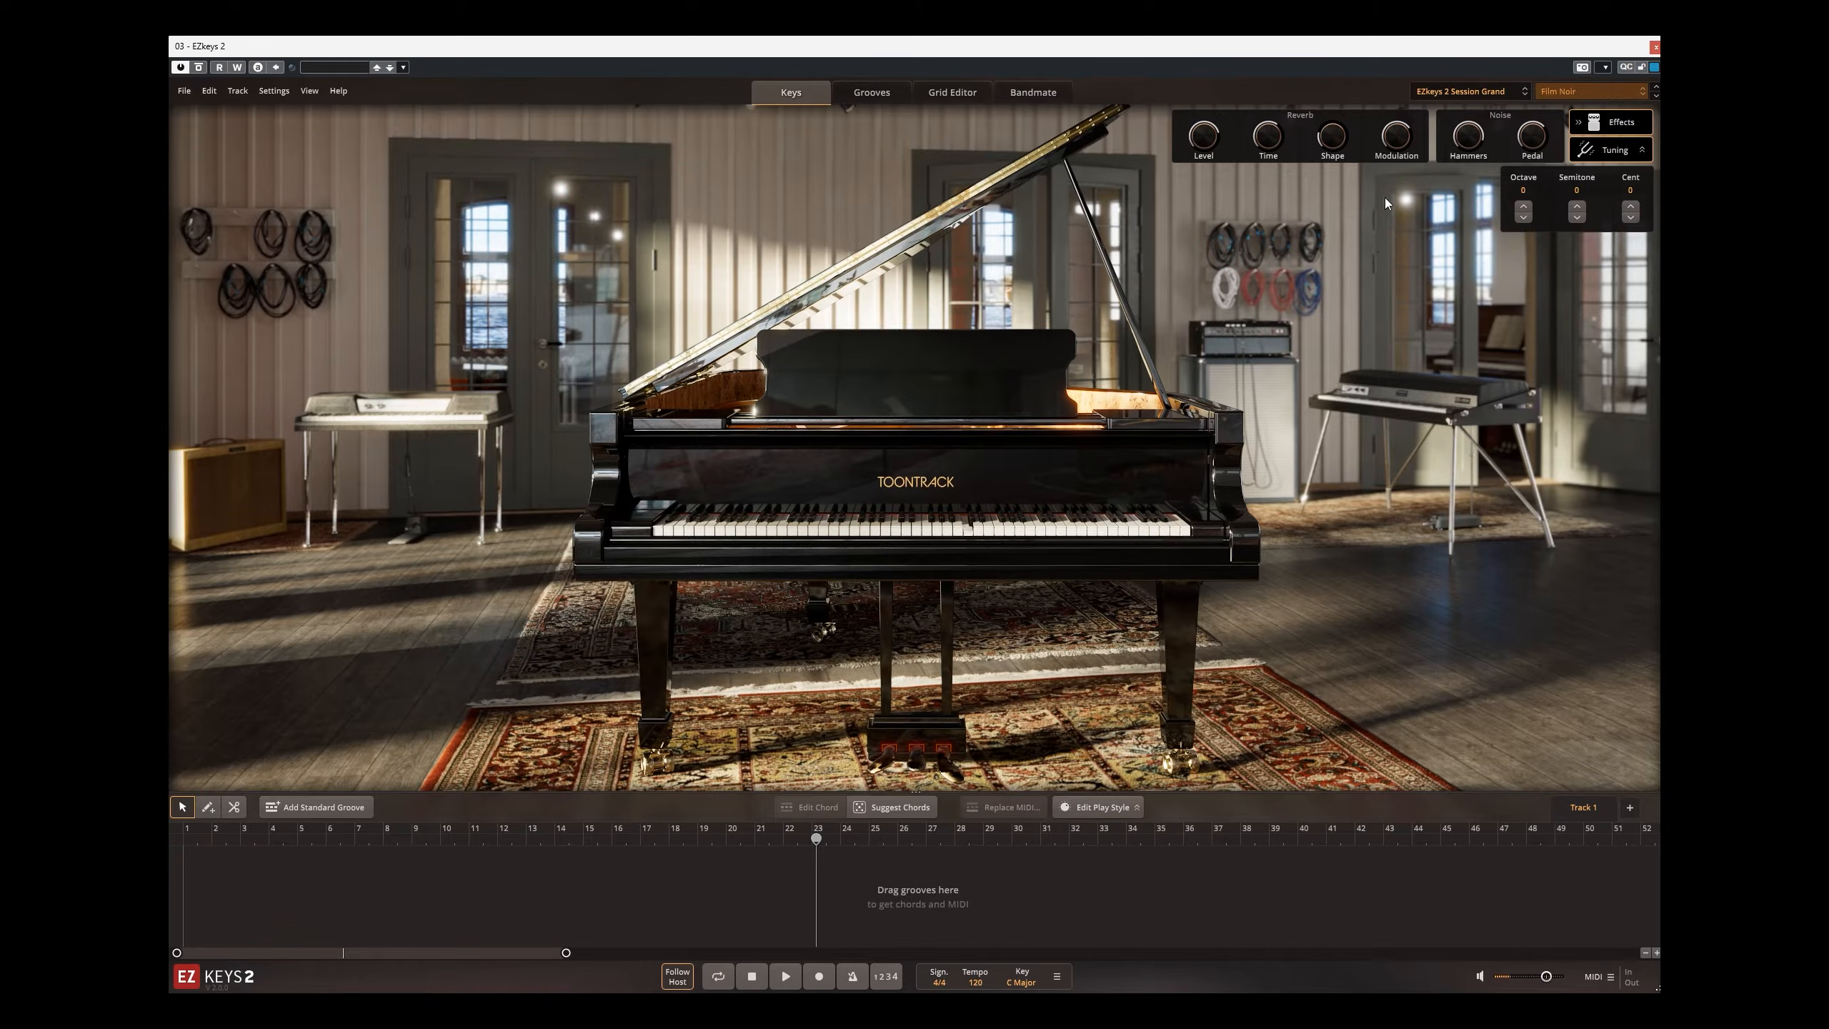
click(1576, 91)
click(1574, 138)
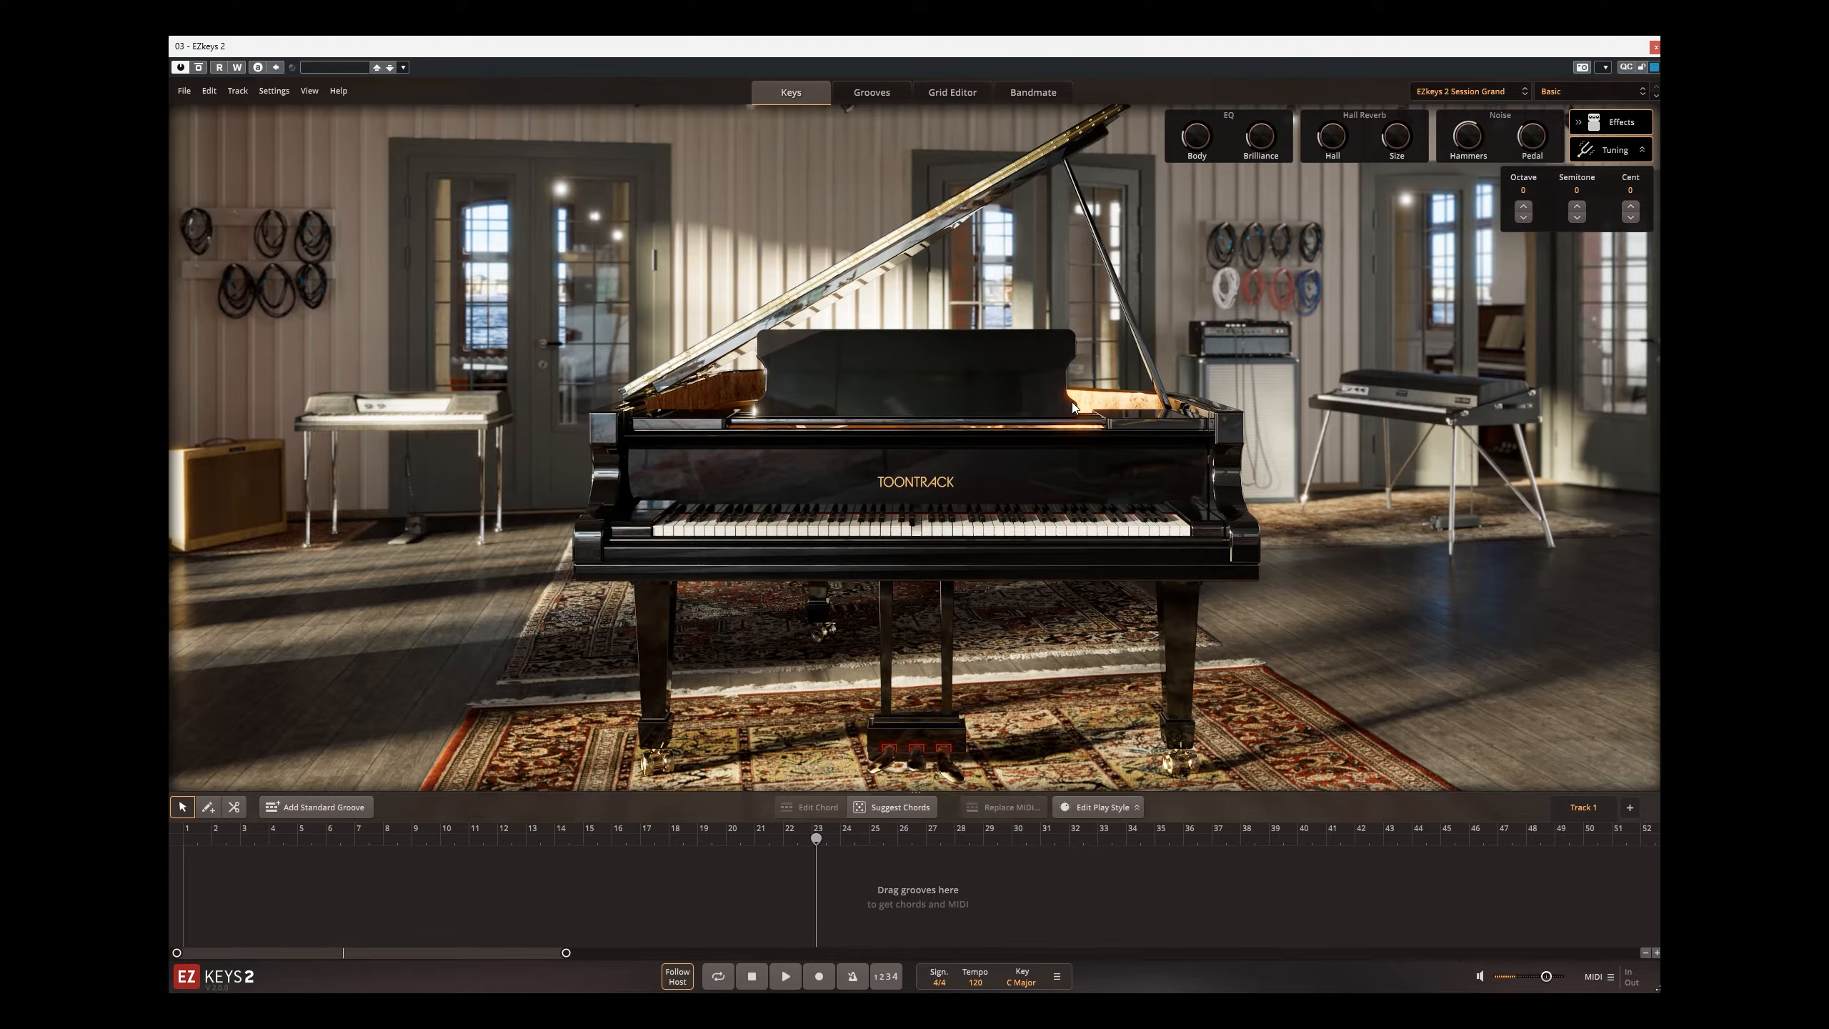
Step: Browse the groove libraries to Seventies Prog, Straight 4/4, and preview the Theme I 01 and Theme I 03 grooves
click(886, 93)
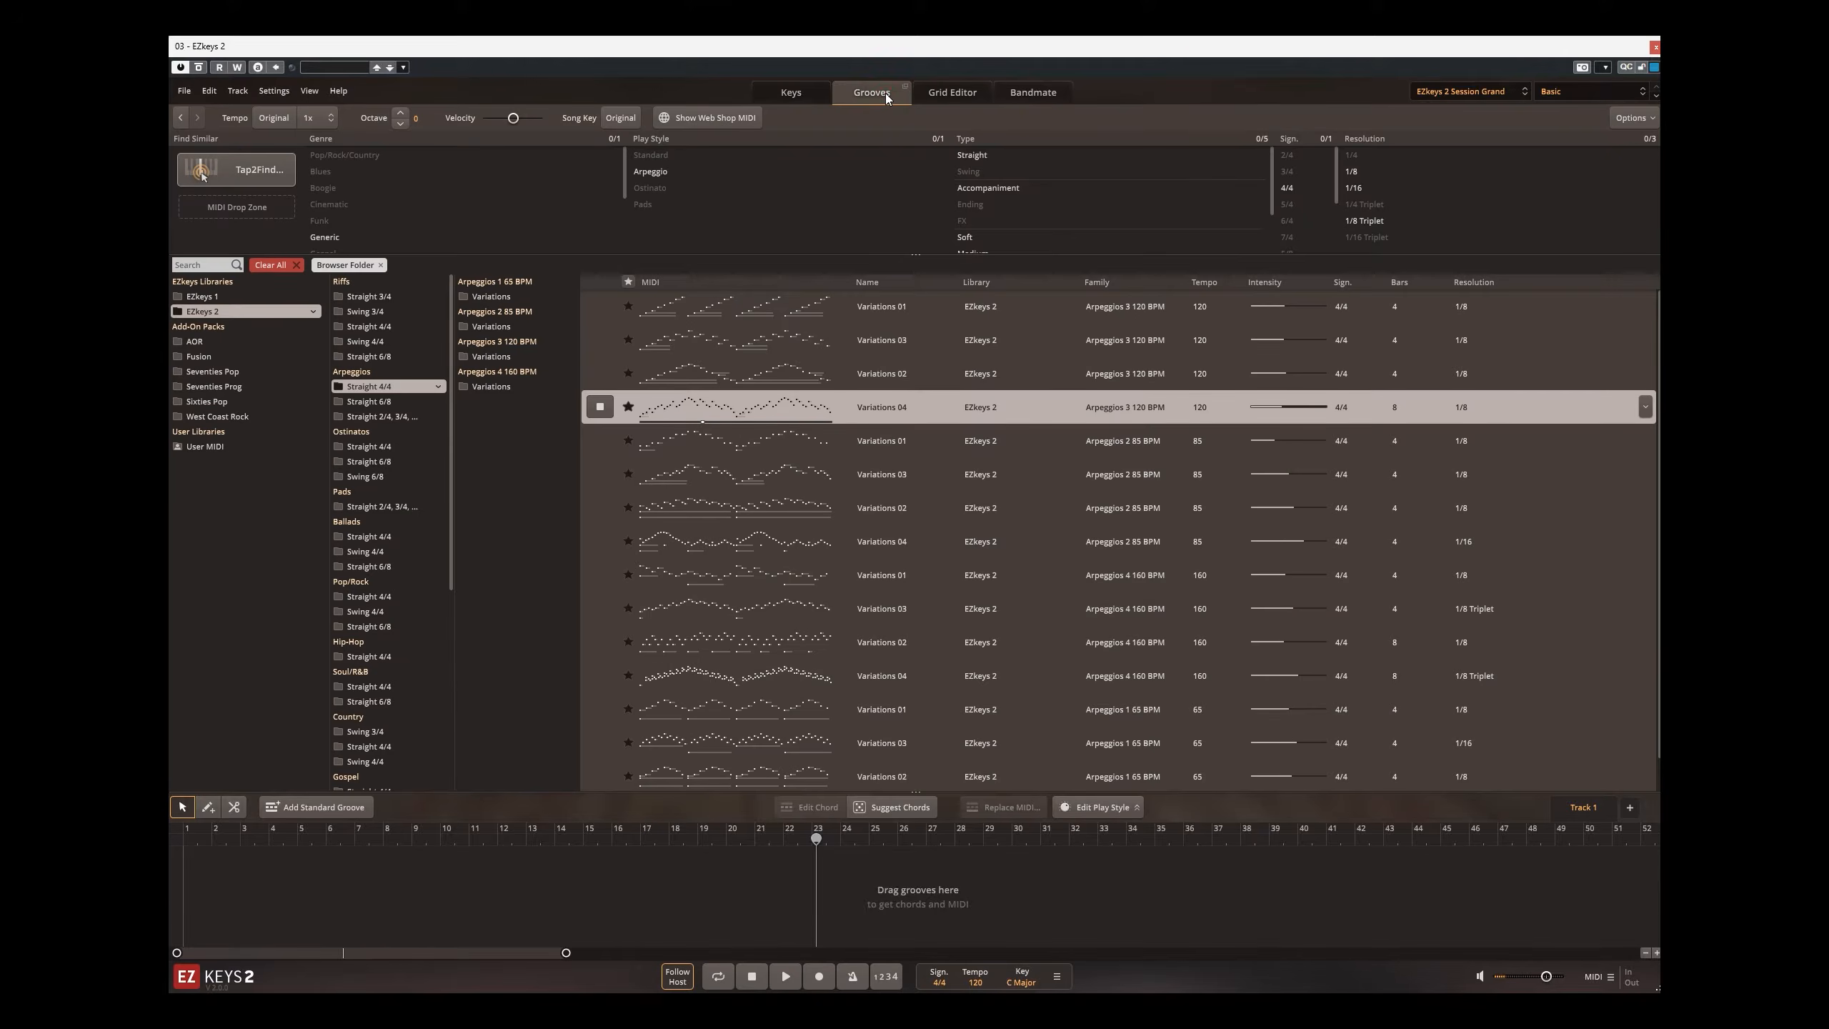
click(200, 297)
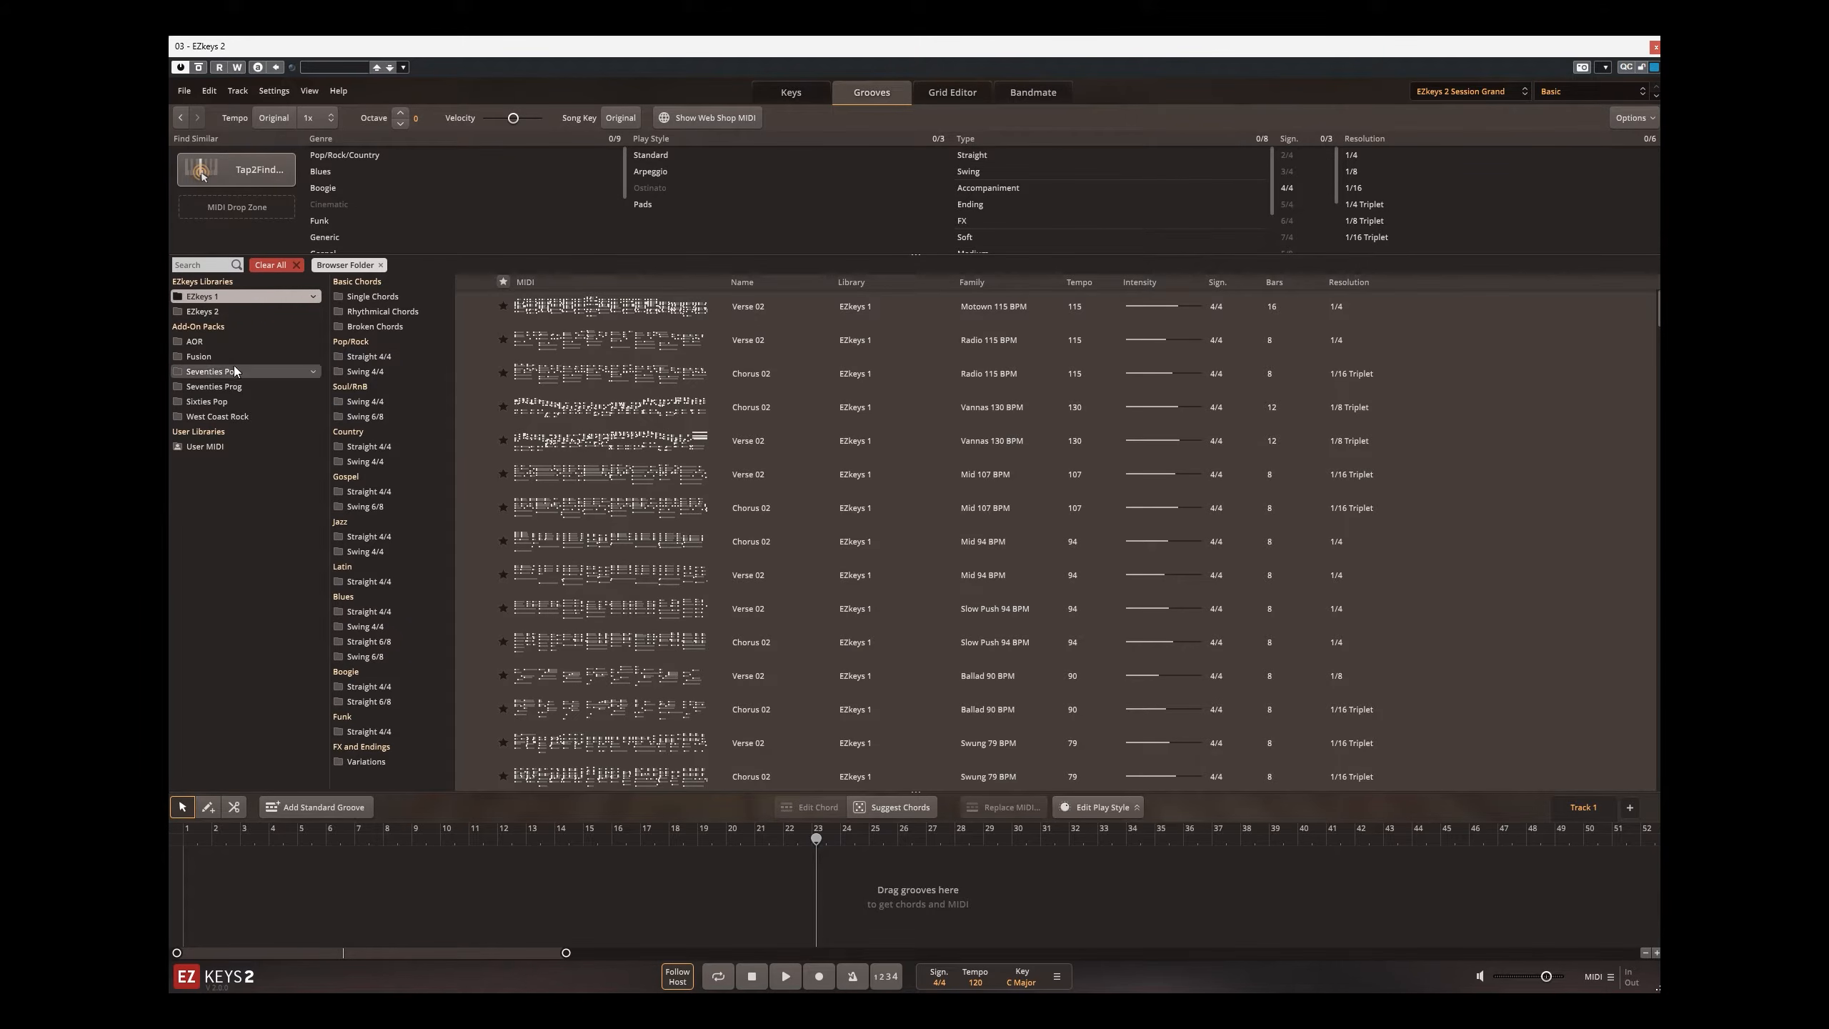
click(214, 388)
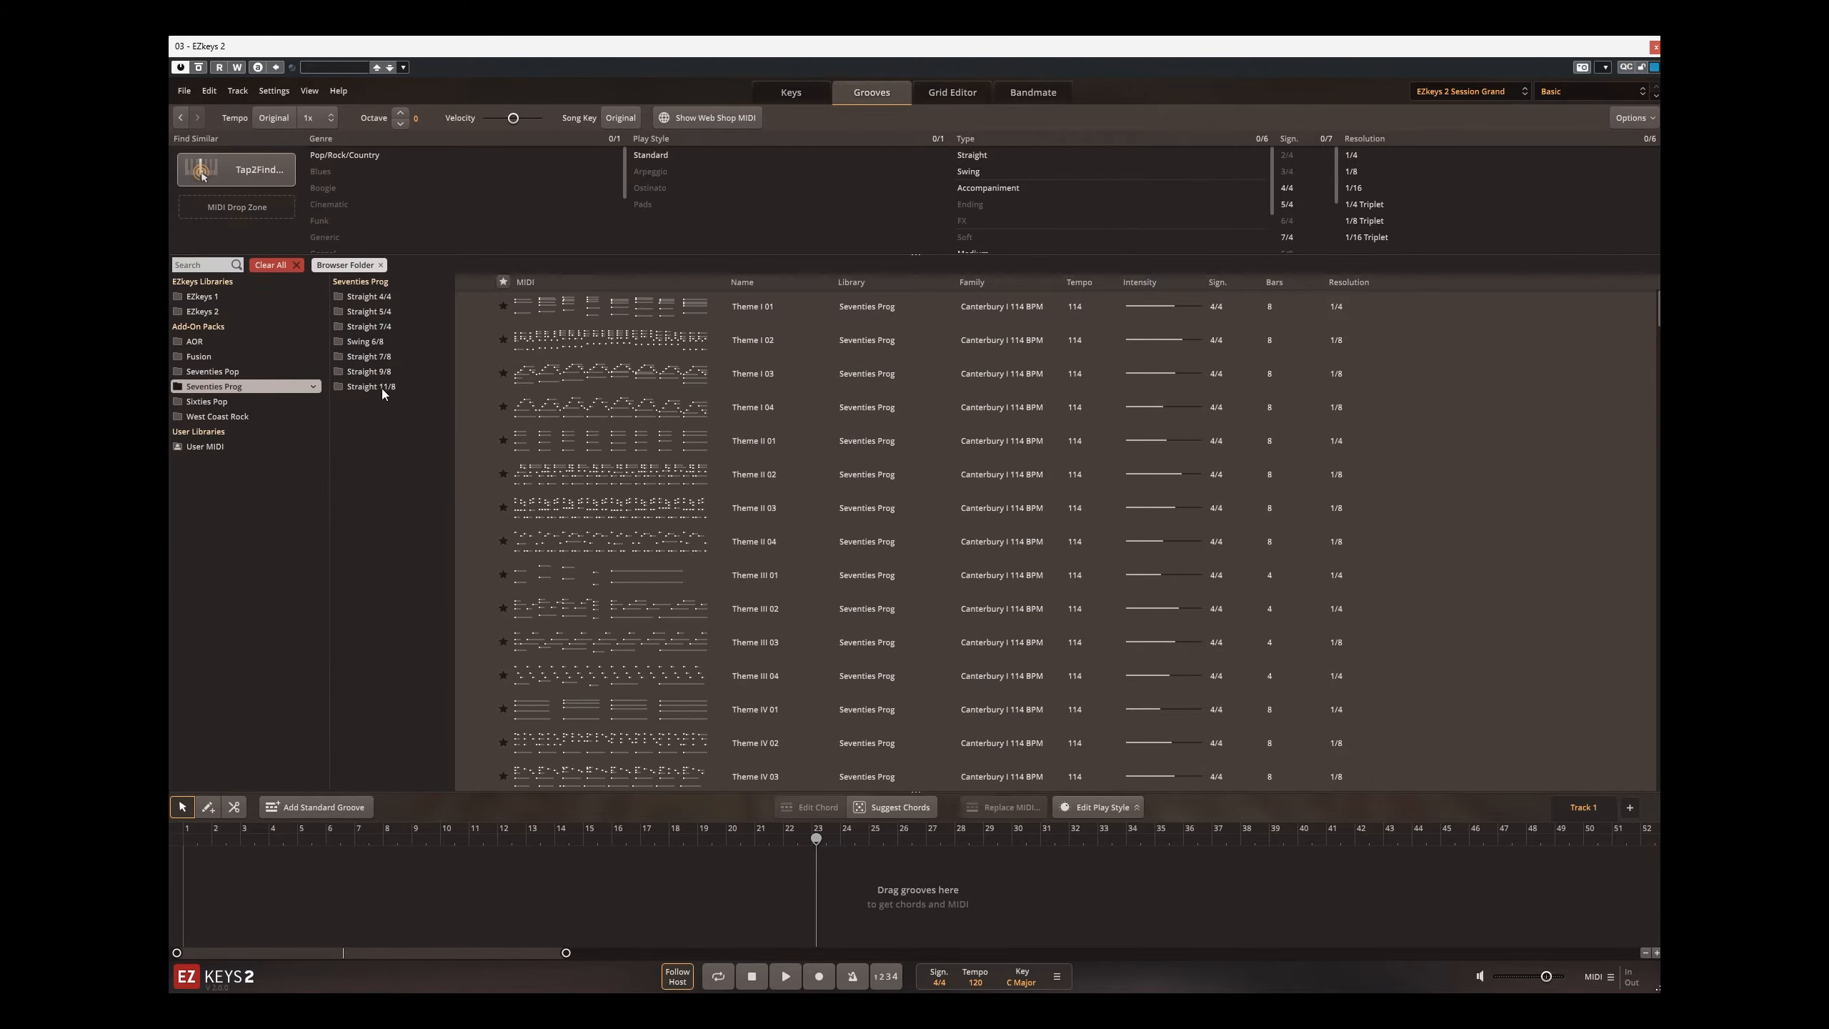
click(340, 296)
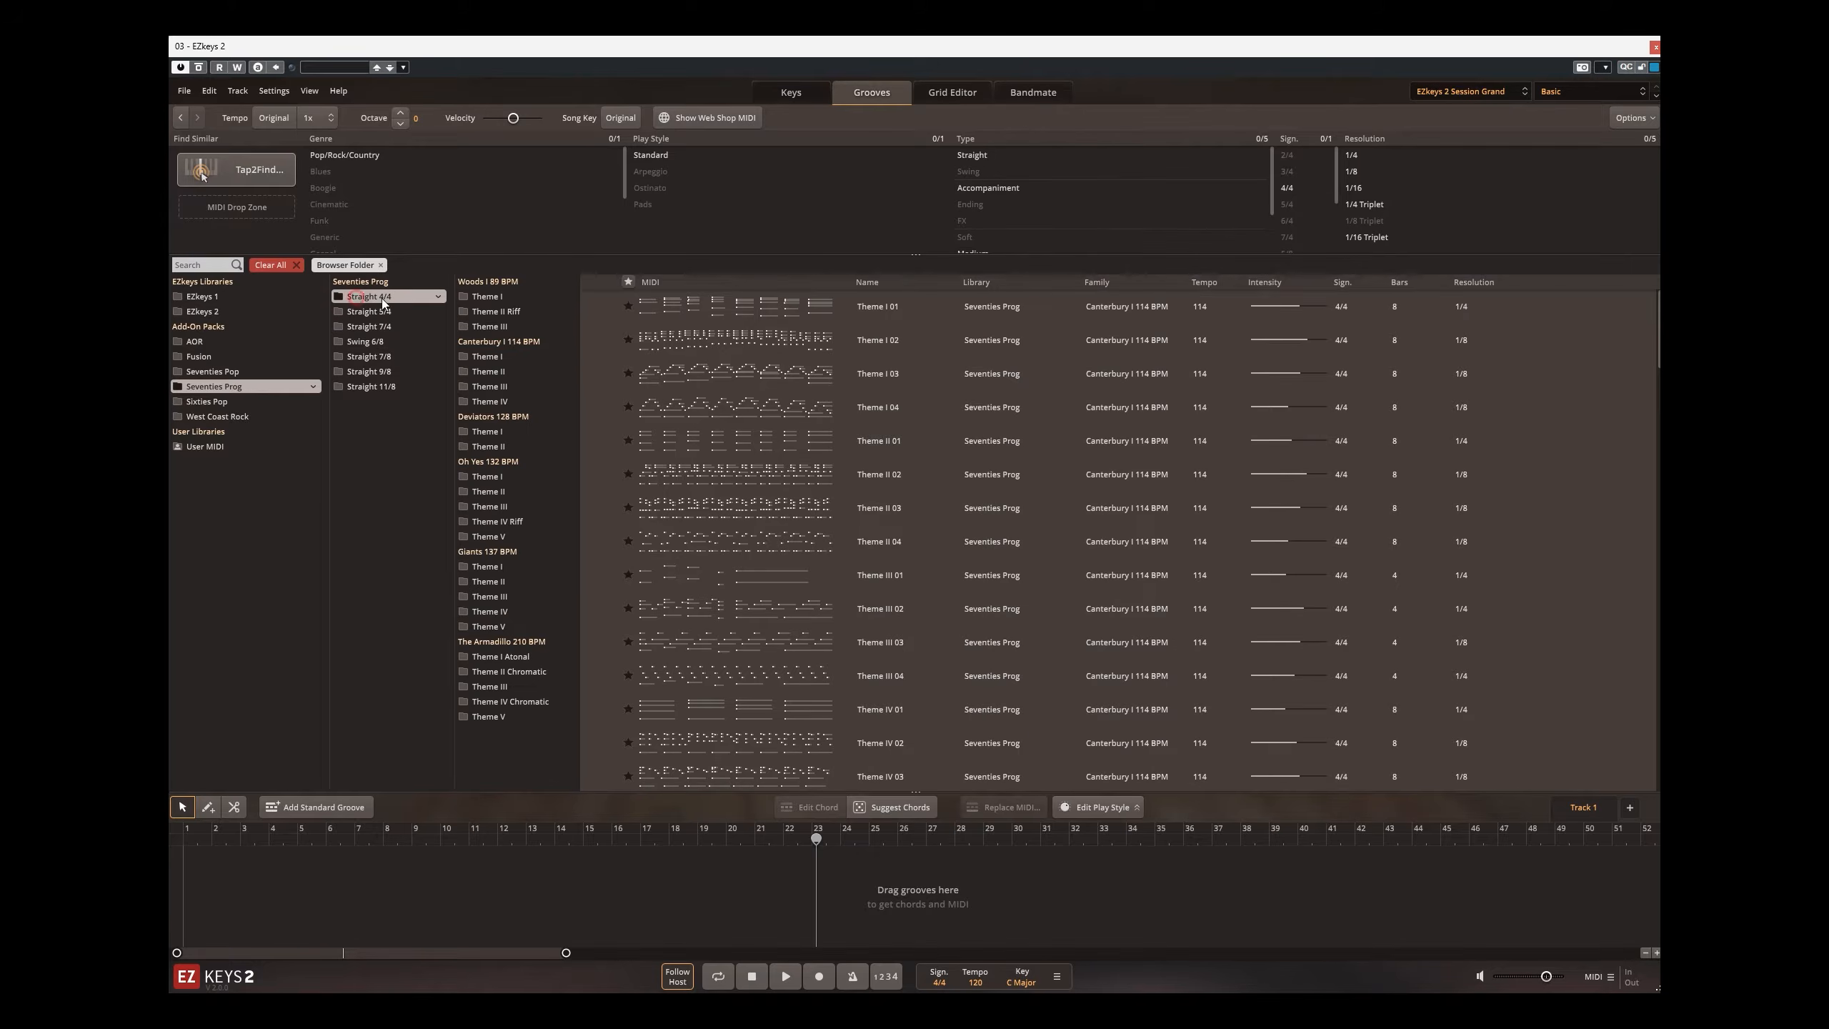
click(602, 306)
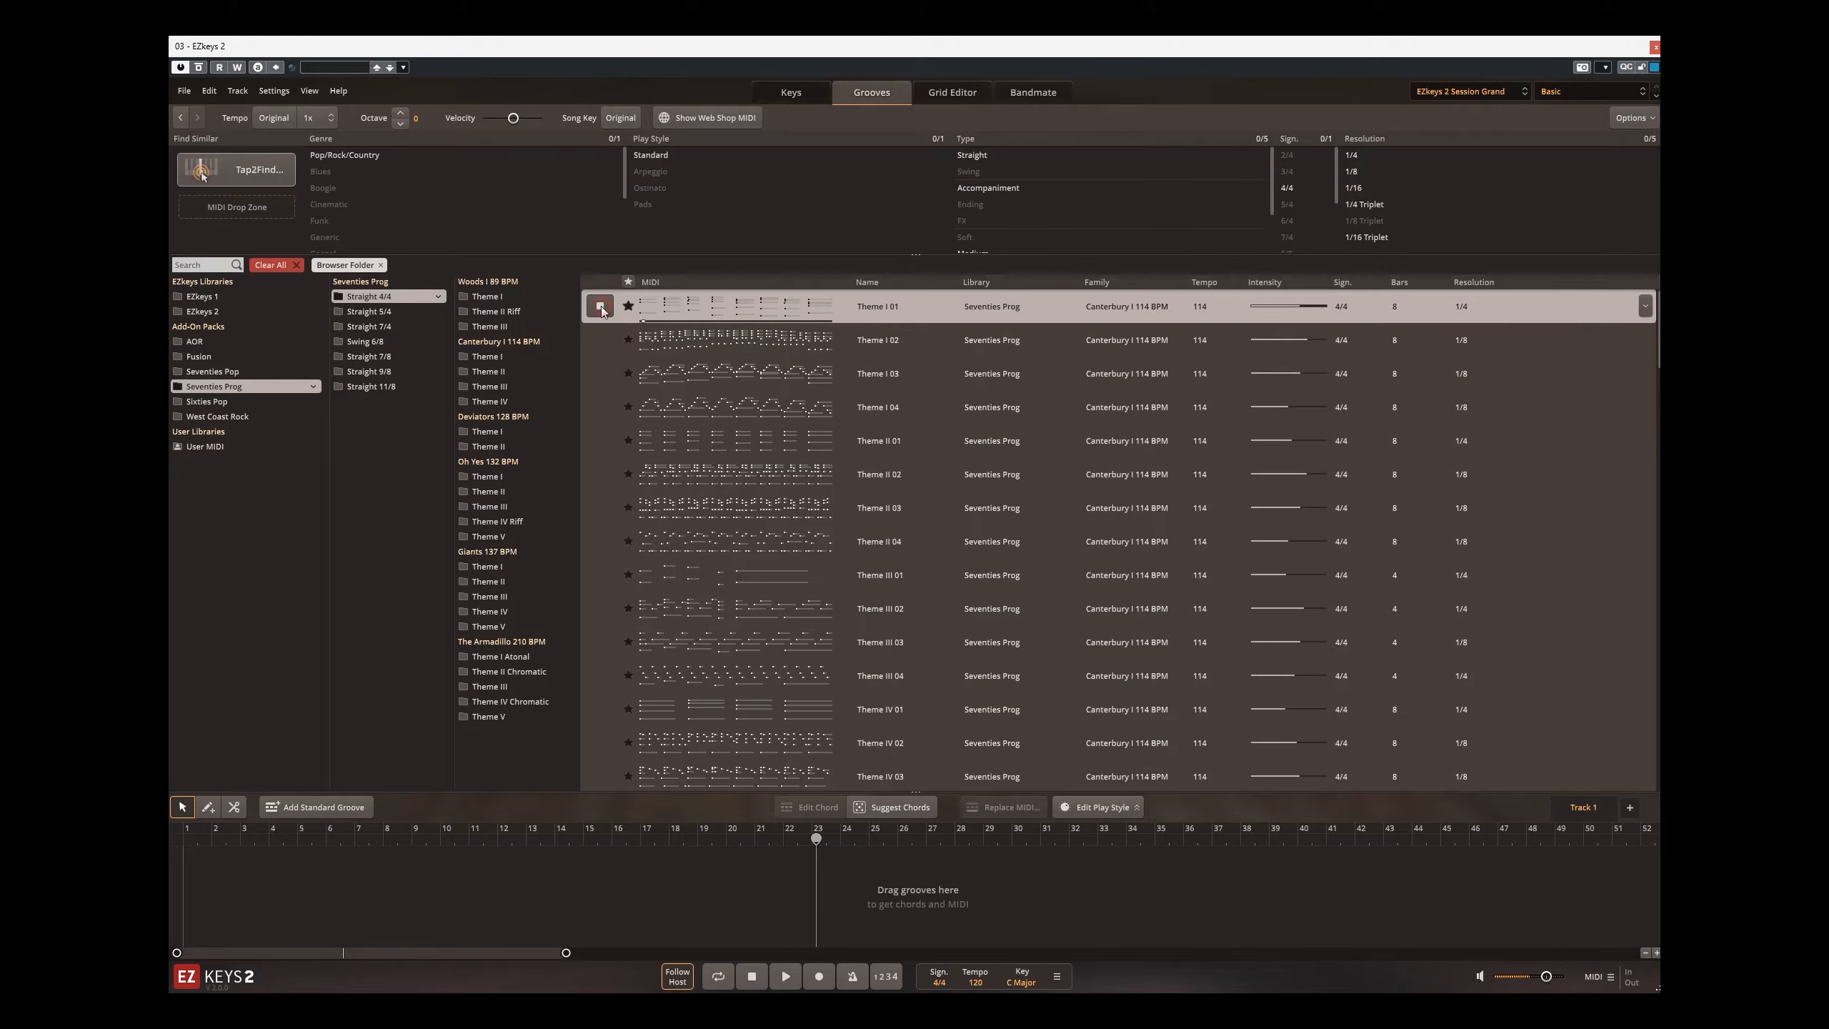
click(599, 373)
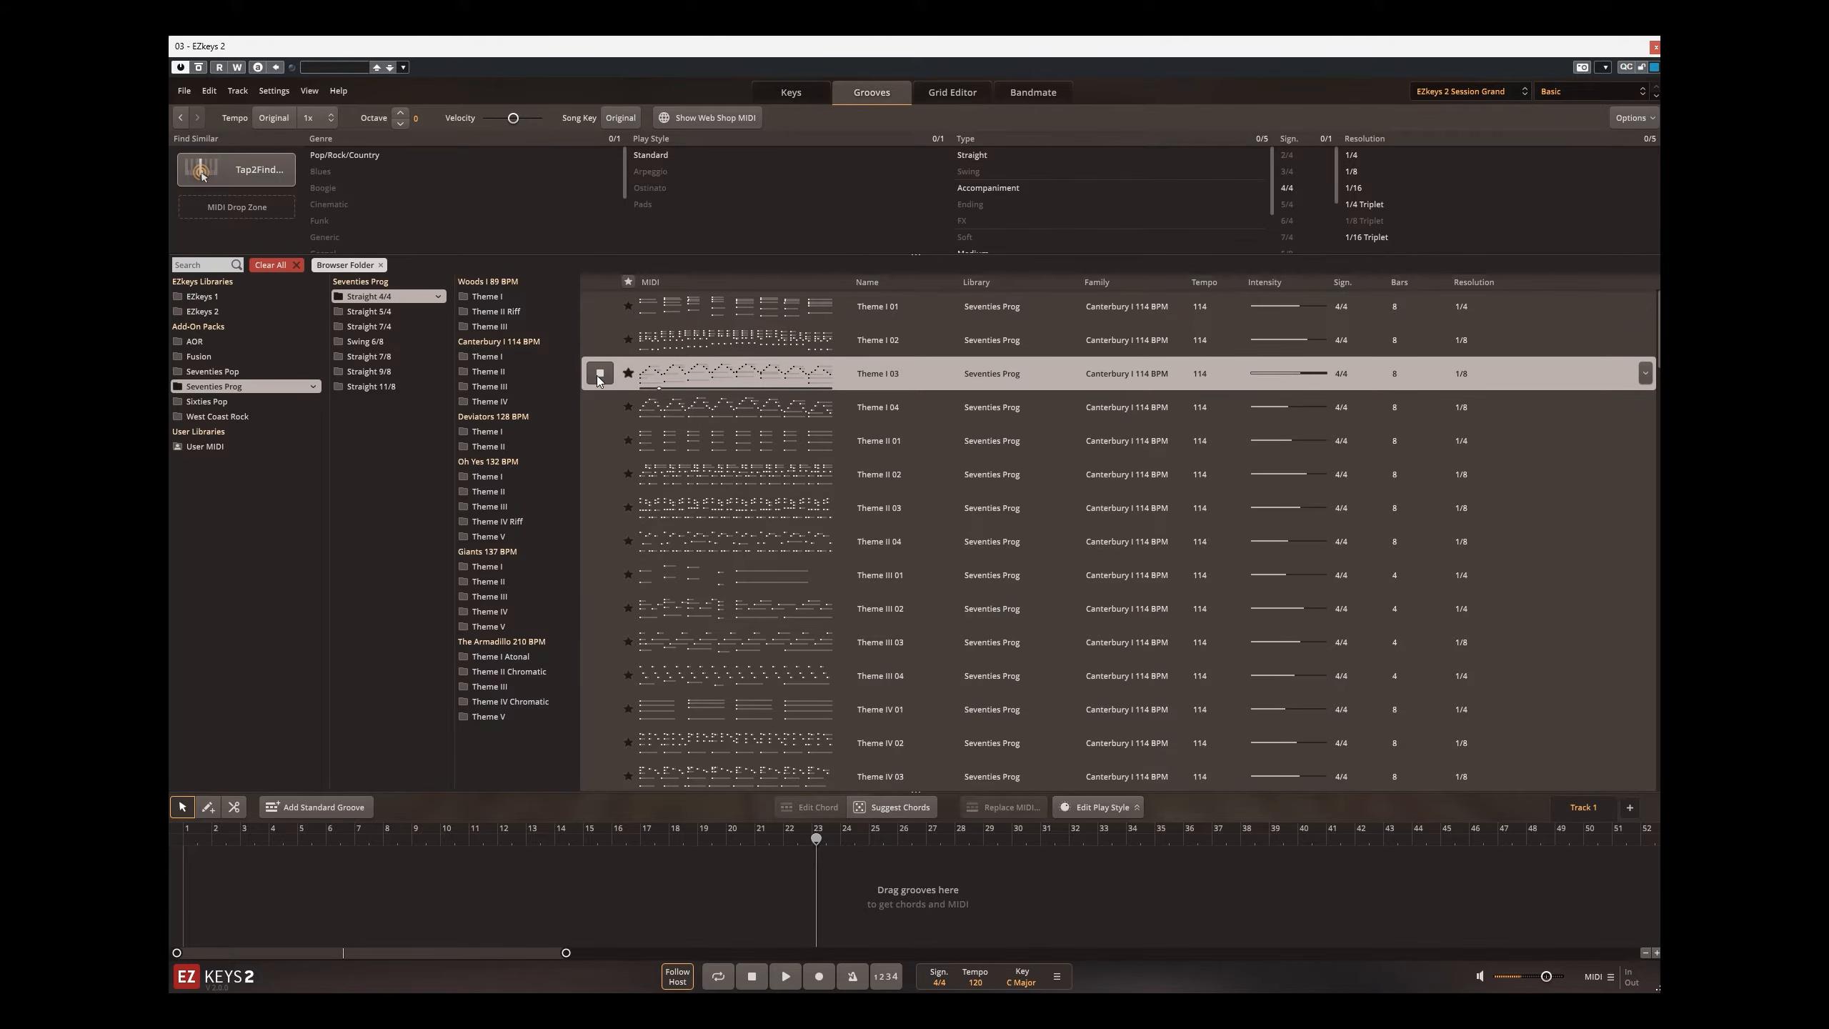
Step: Audition the playing groove with the Electric R-MK I sound library, followed by Electric W-200A
click(787, 94)
click(1451, 91)
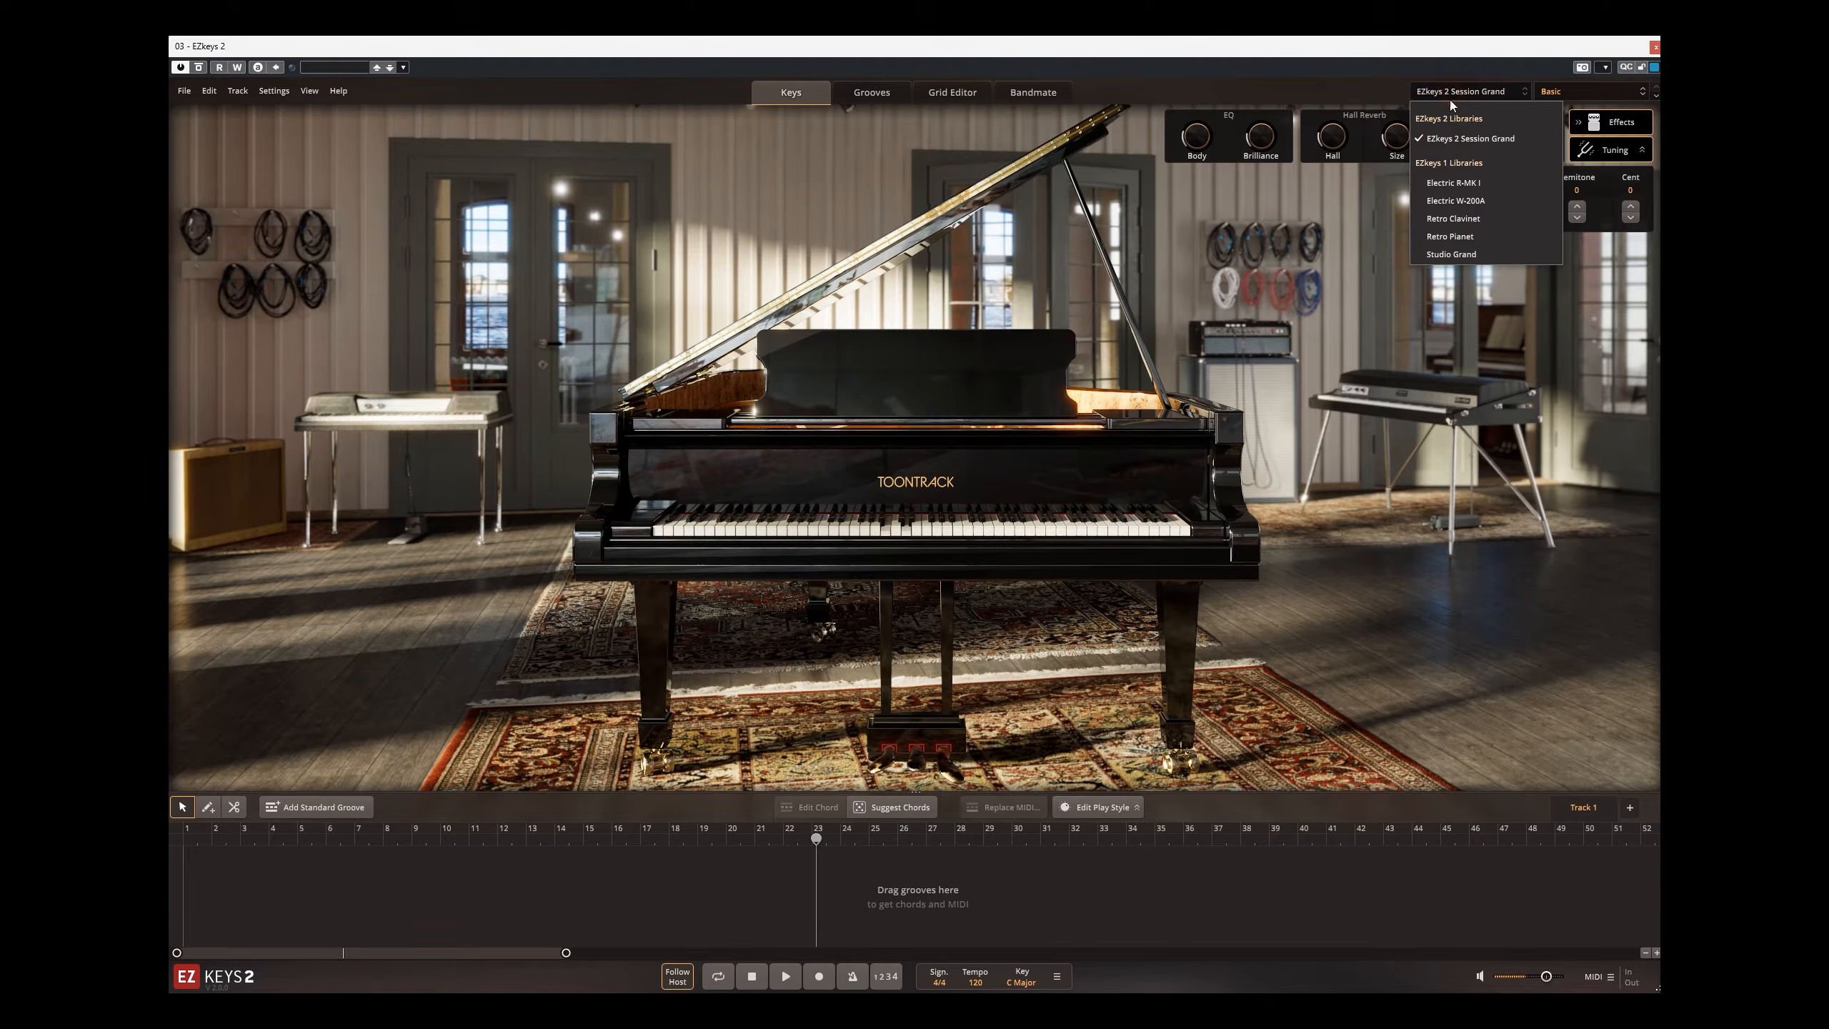
click(1435, 183)
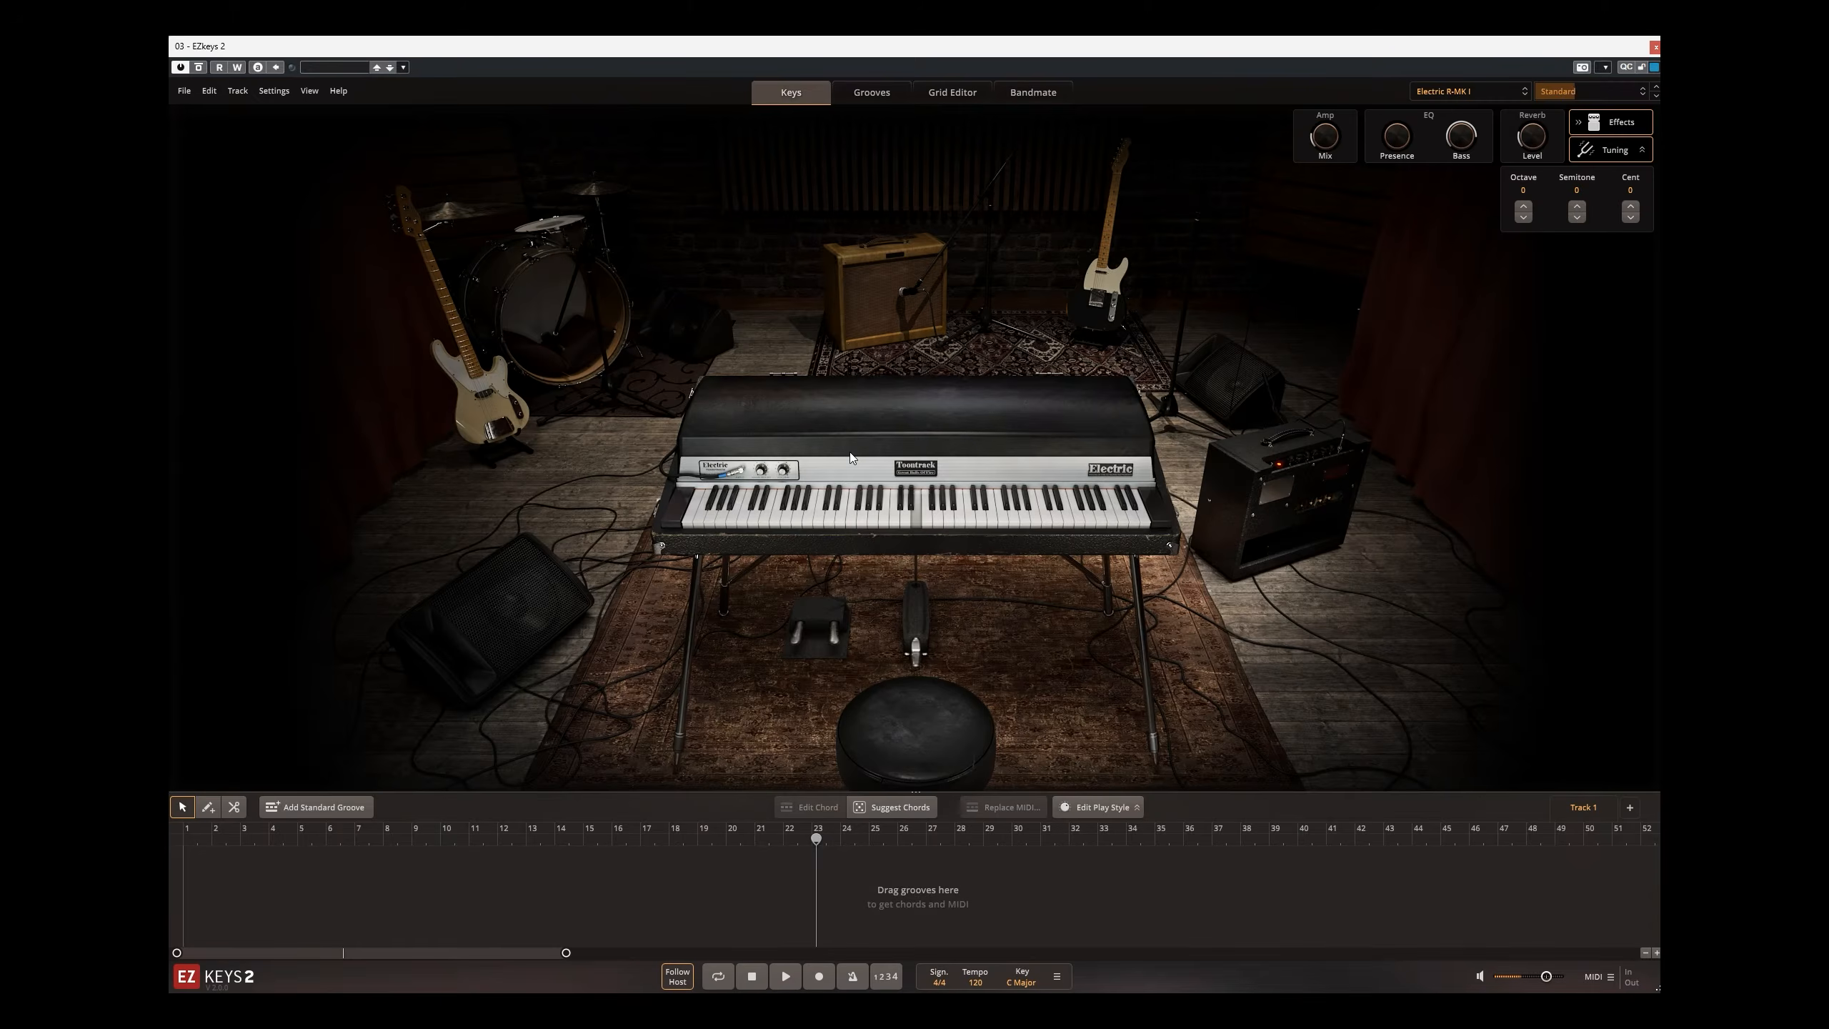
click(1452, 91)
click(1469, 200)
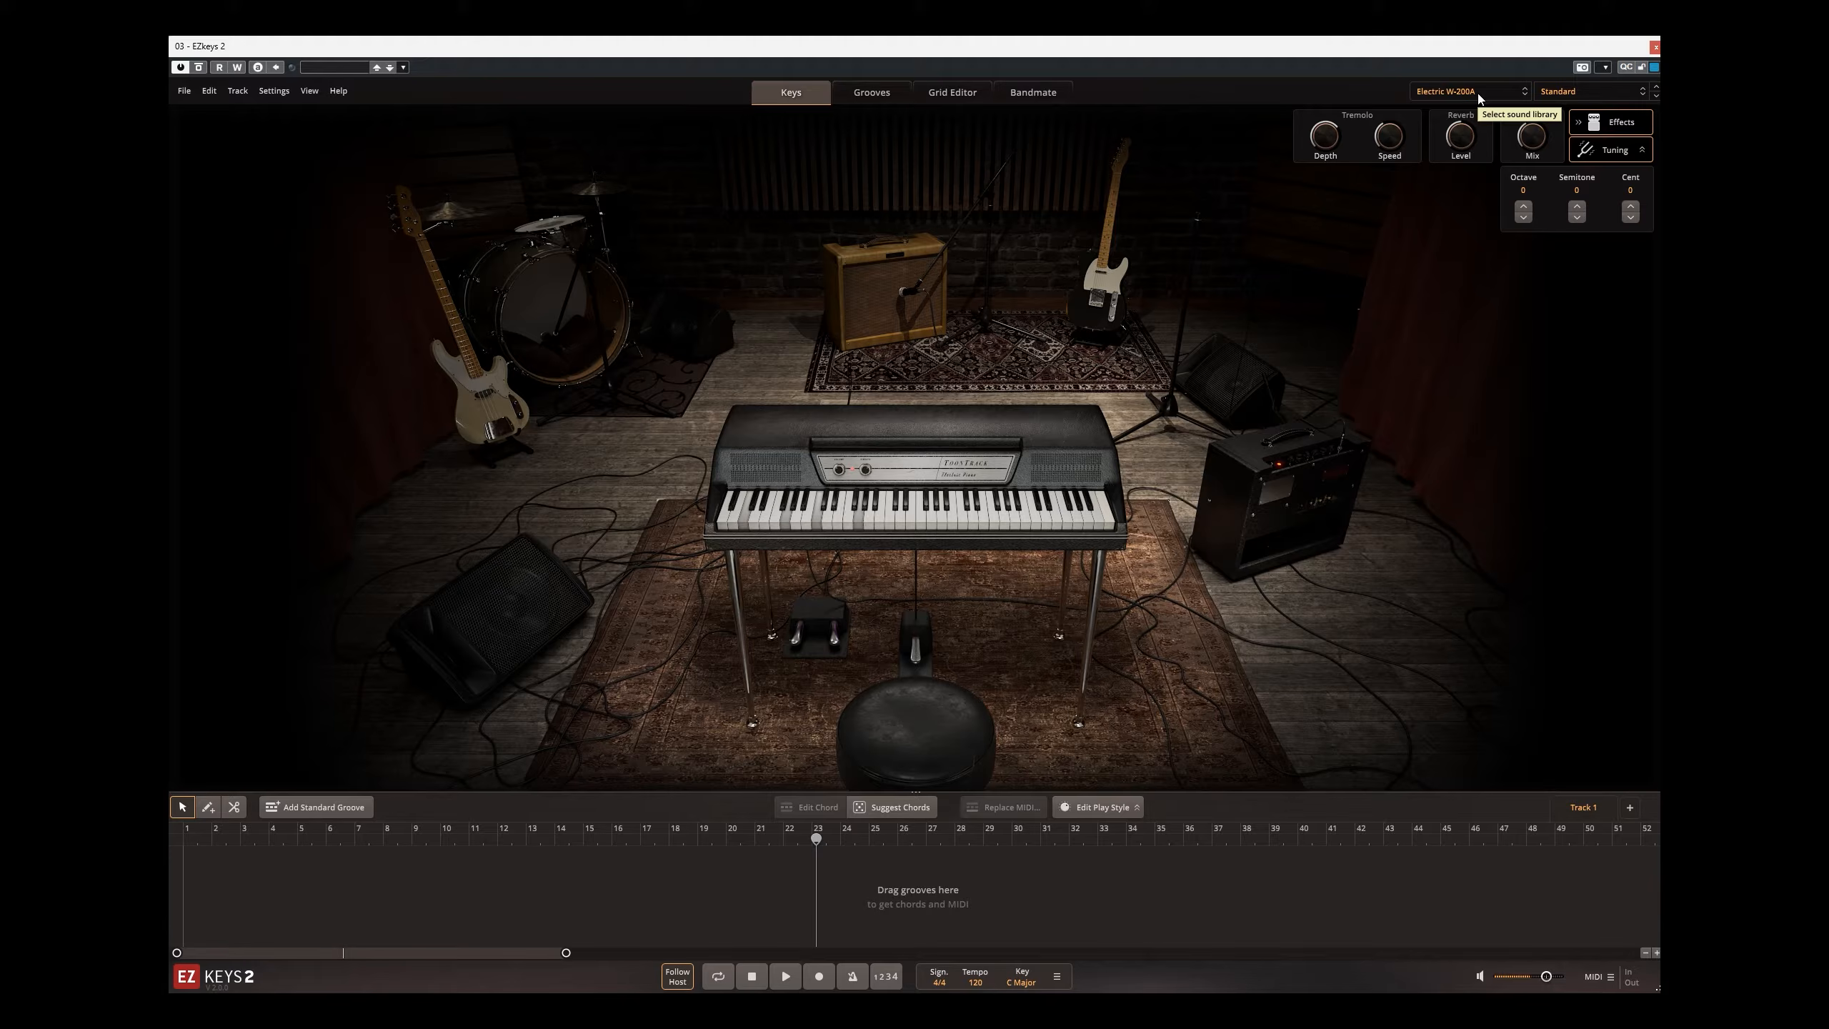
Step: Audition the playing groove with the Retro Clavinet sound library, followed by Retro Pianet
click(1479, 99)
click(1457, 217)
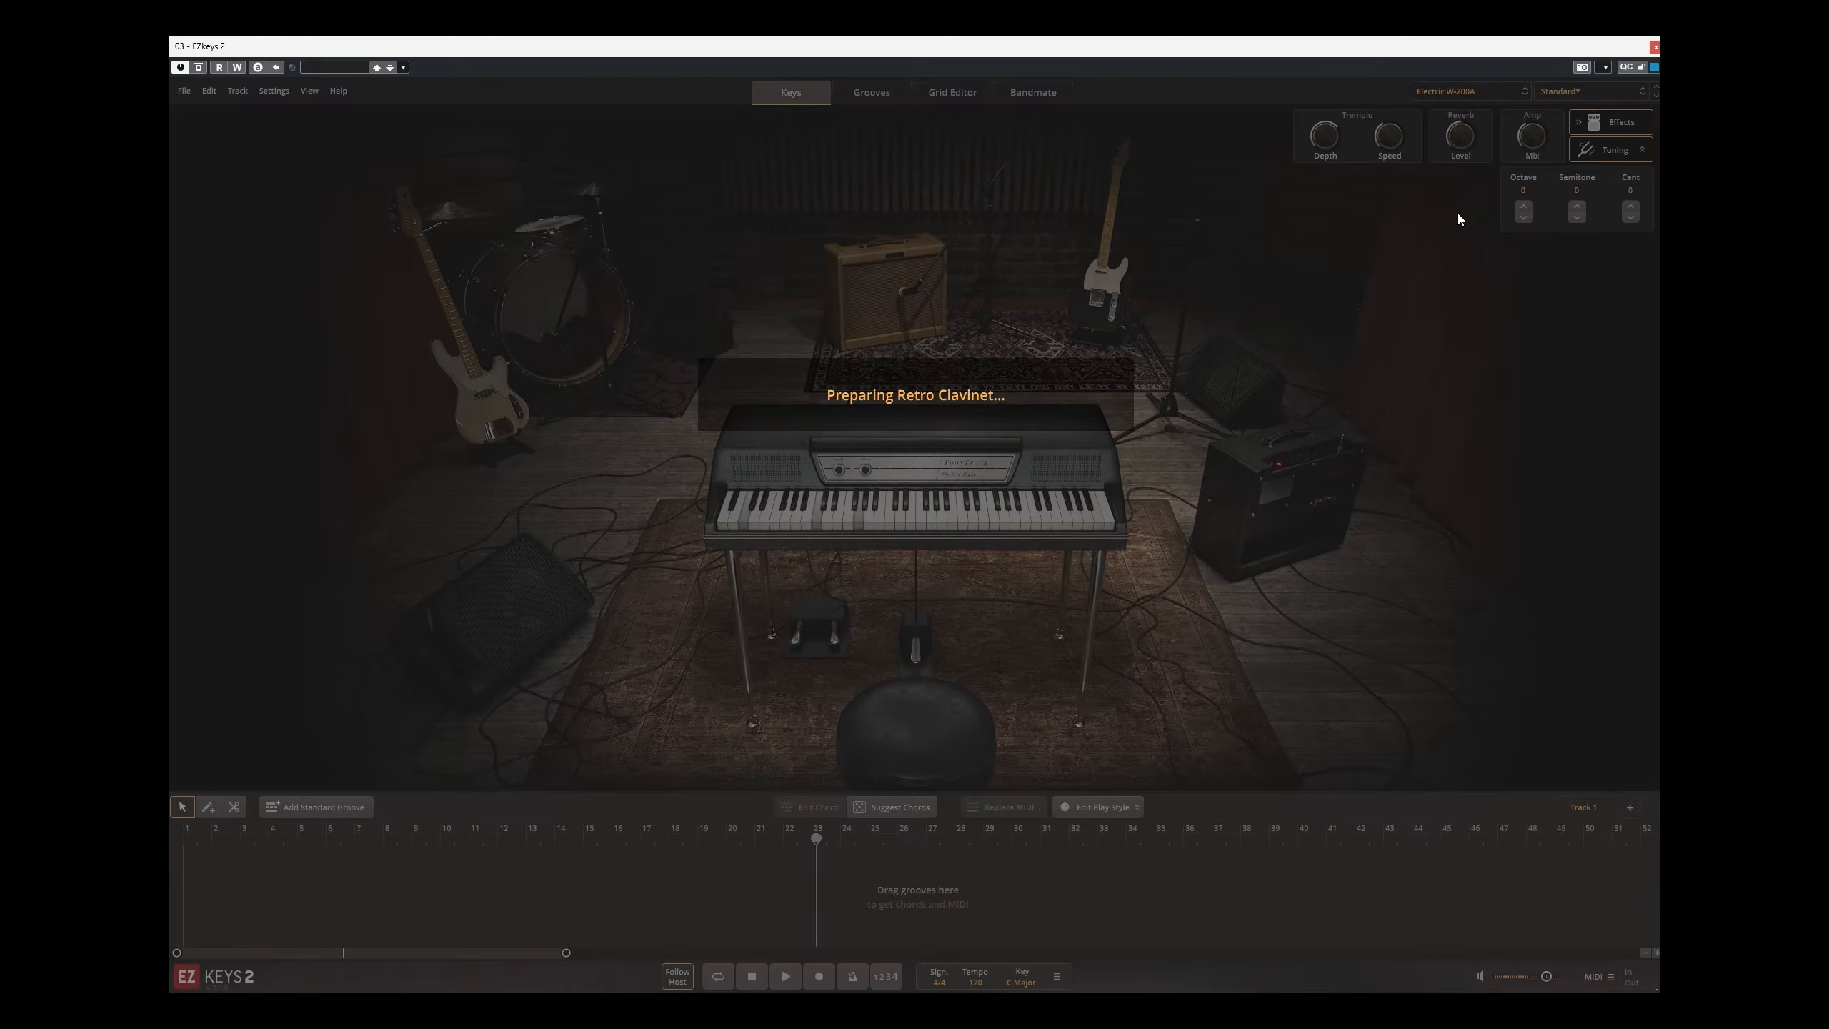
click(1451, 93)
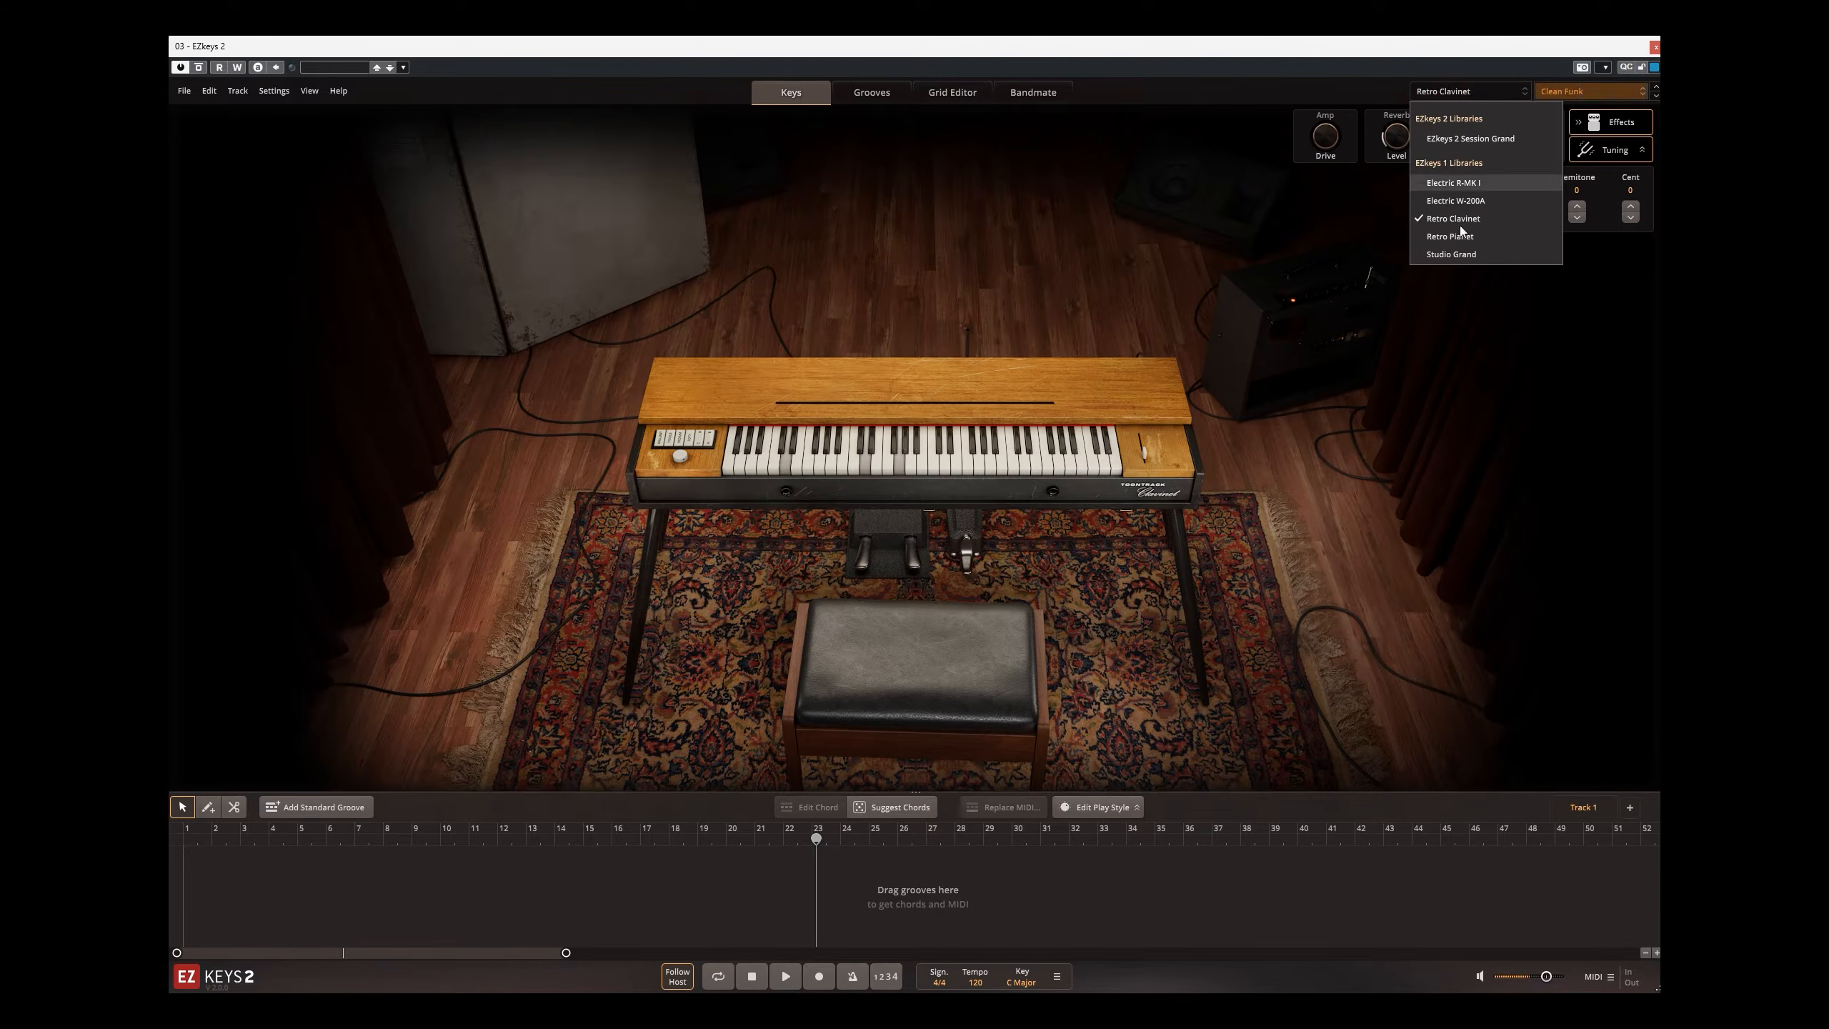
click(1464, 246)
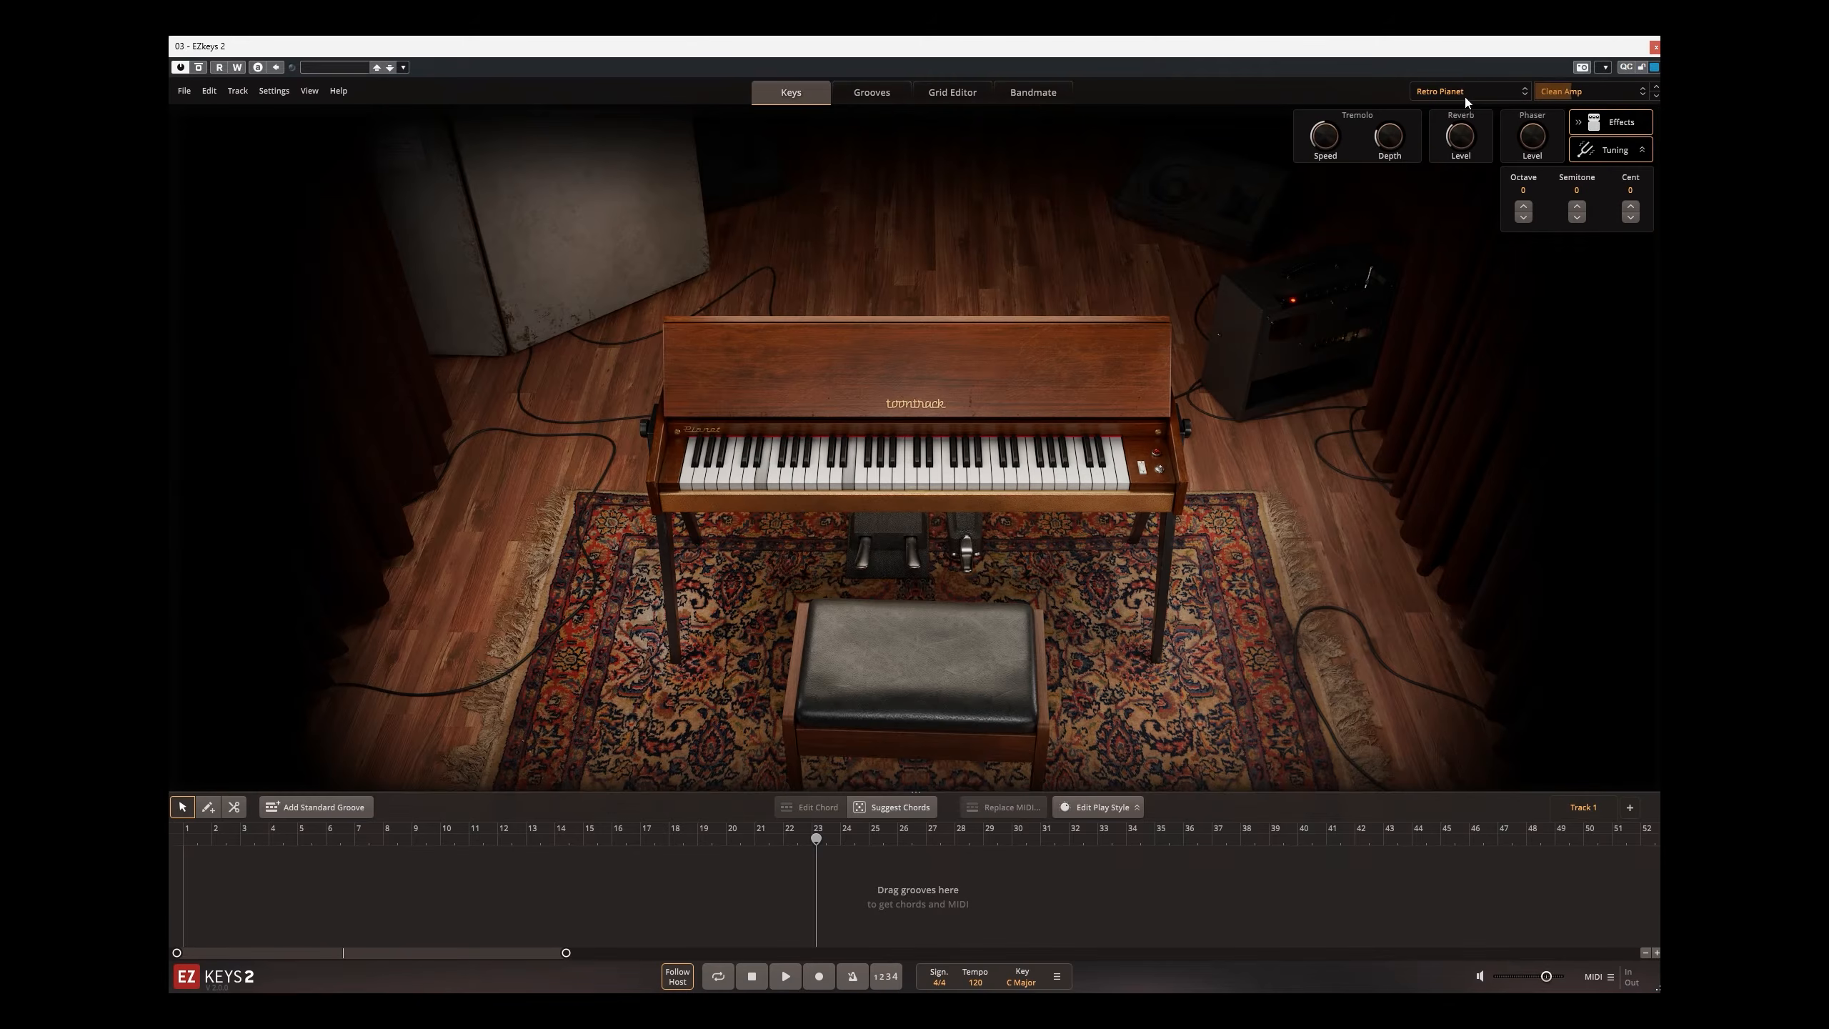
Step: Audition the Studio Grand sound library, then switch back to the EZkeys 2 Session Grand
click(1465, 94)
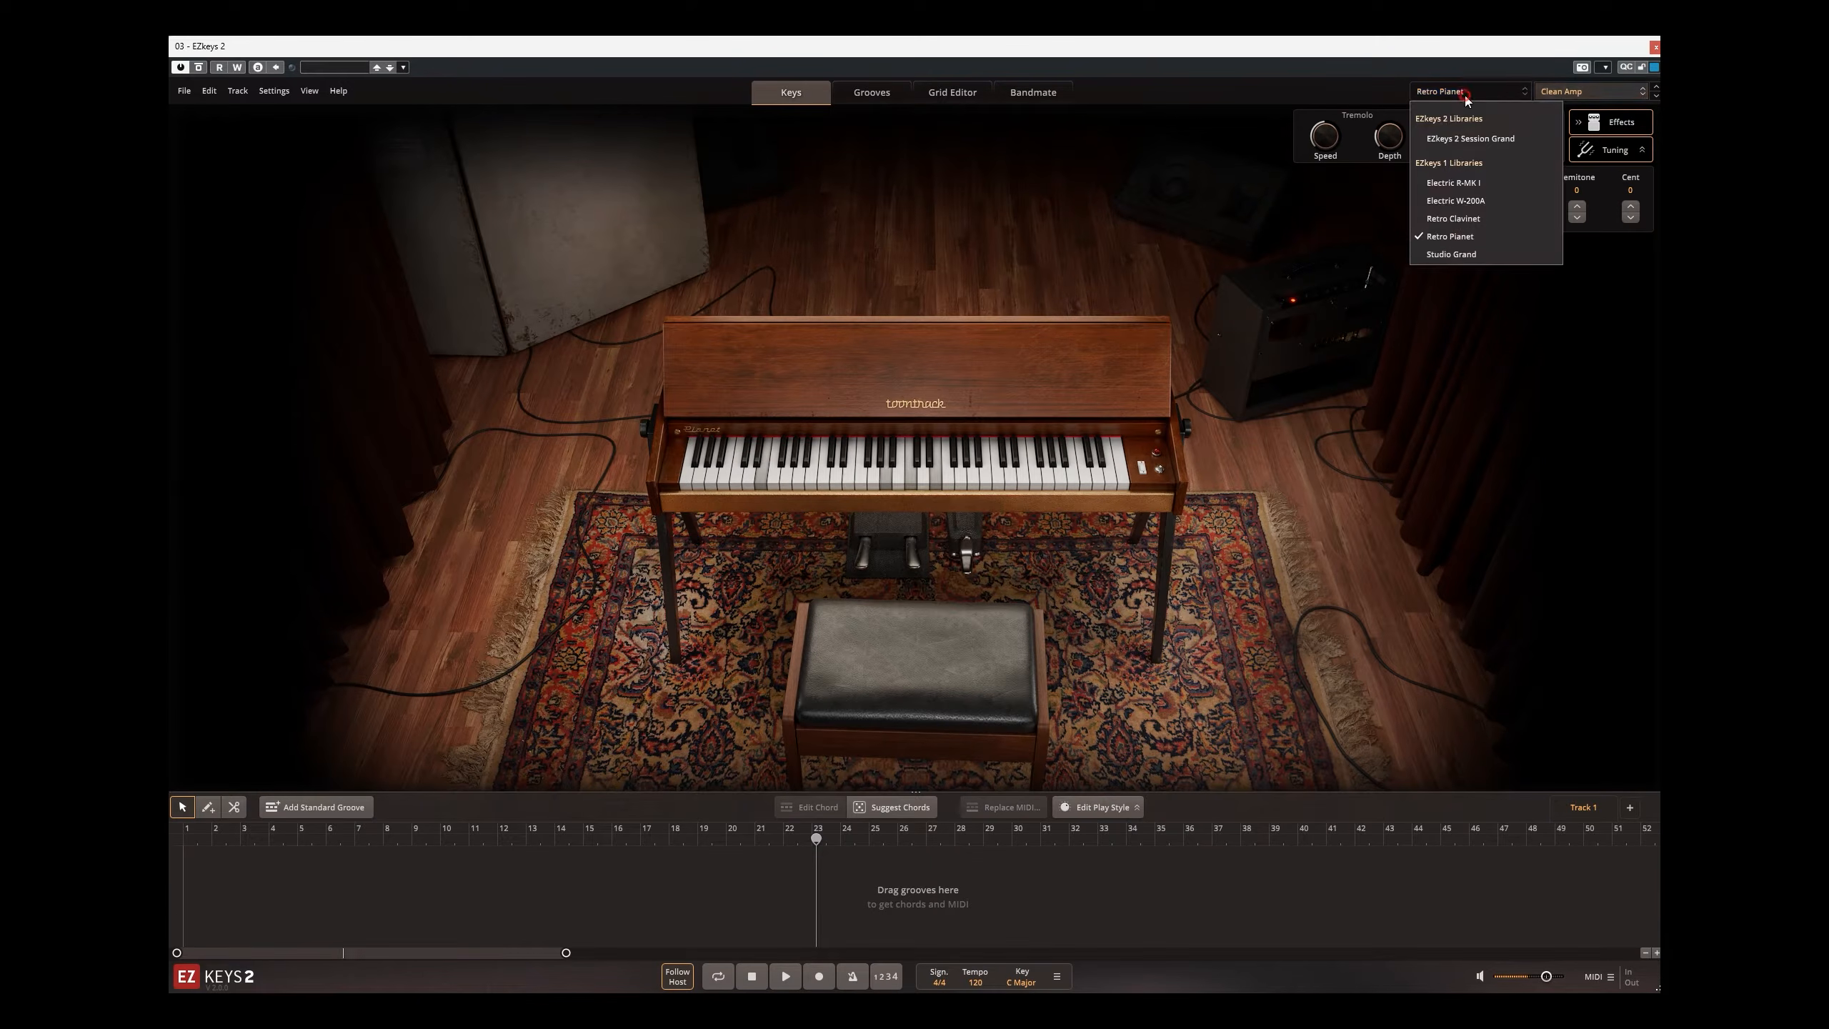
click(1472, 255)
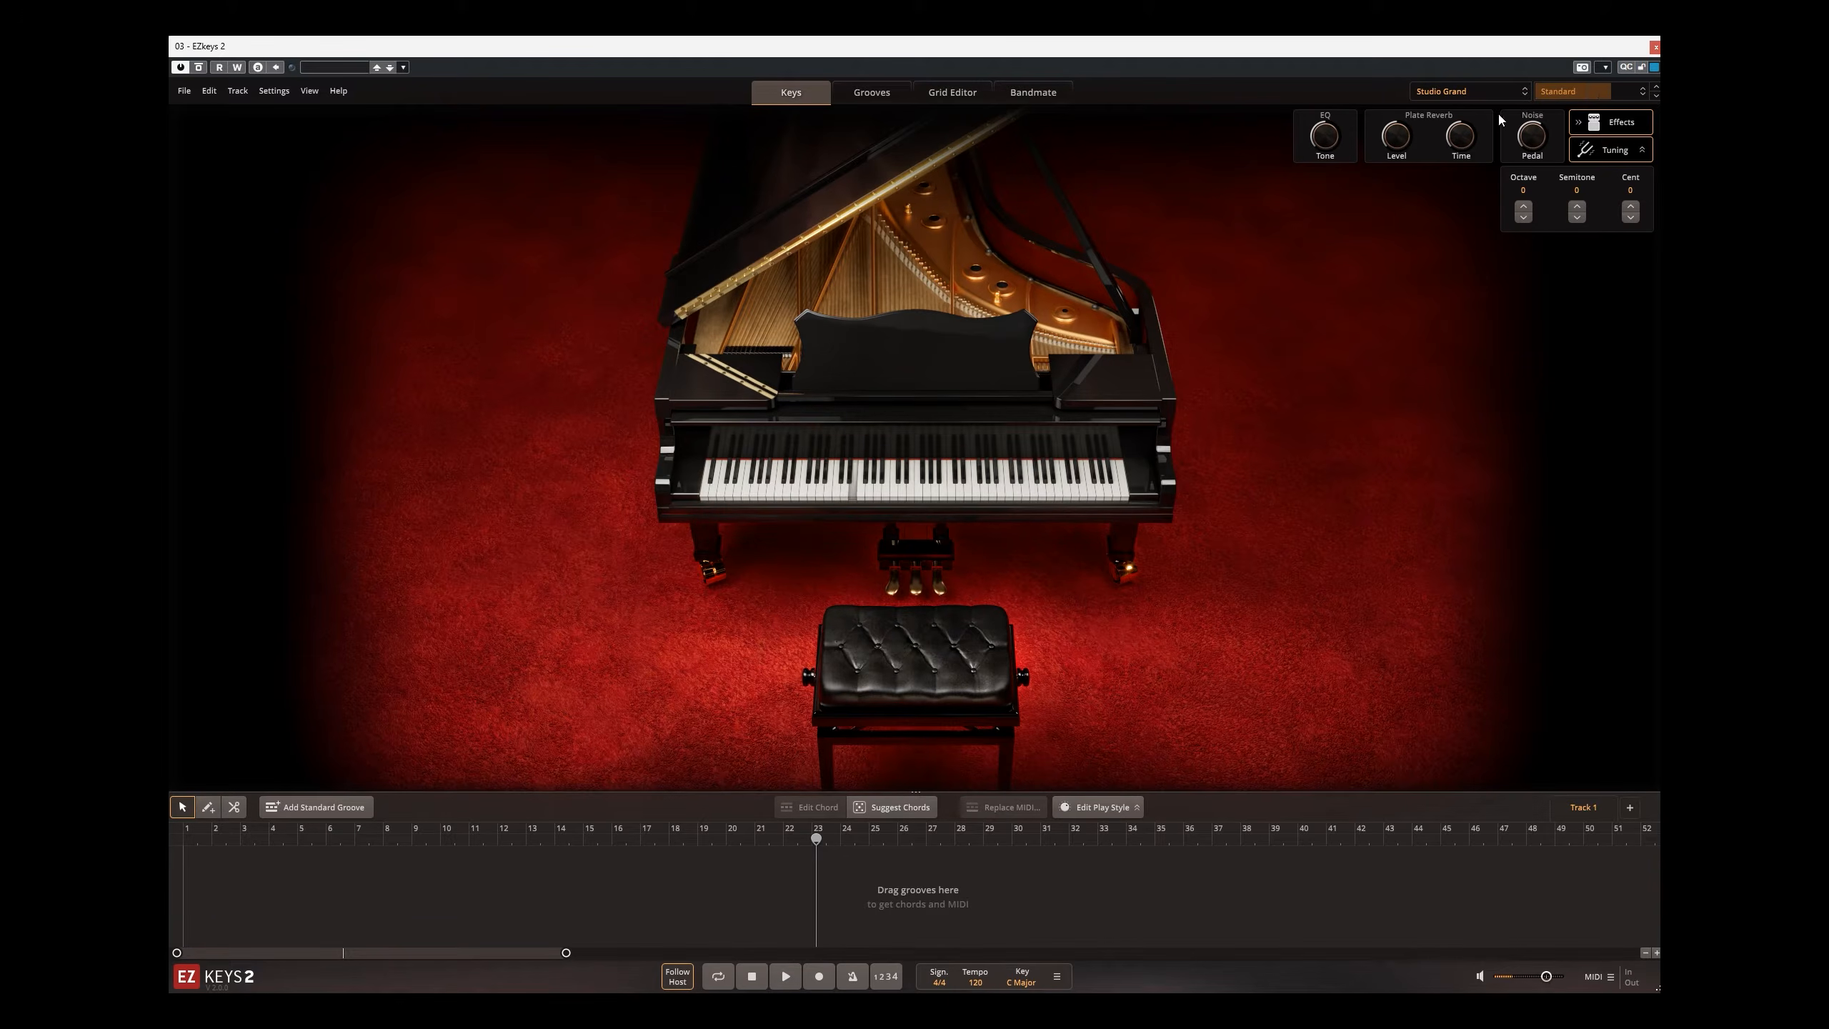
click(1466, 93)
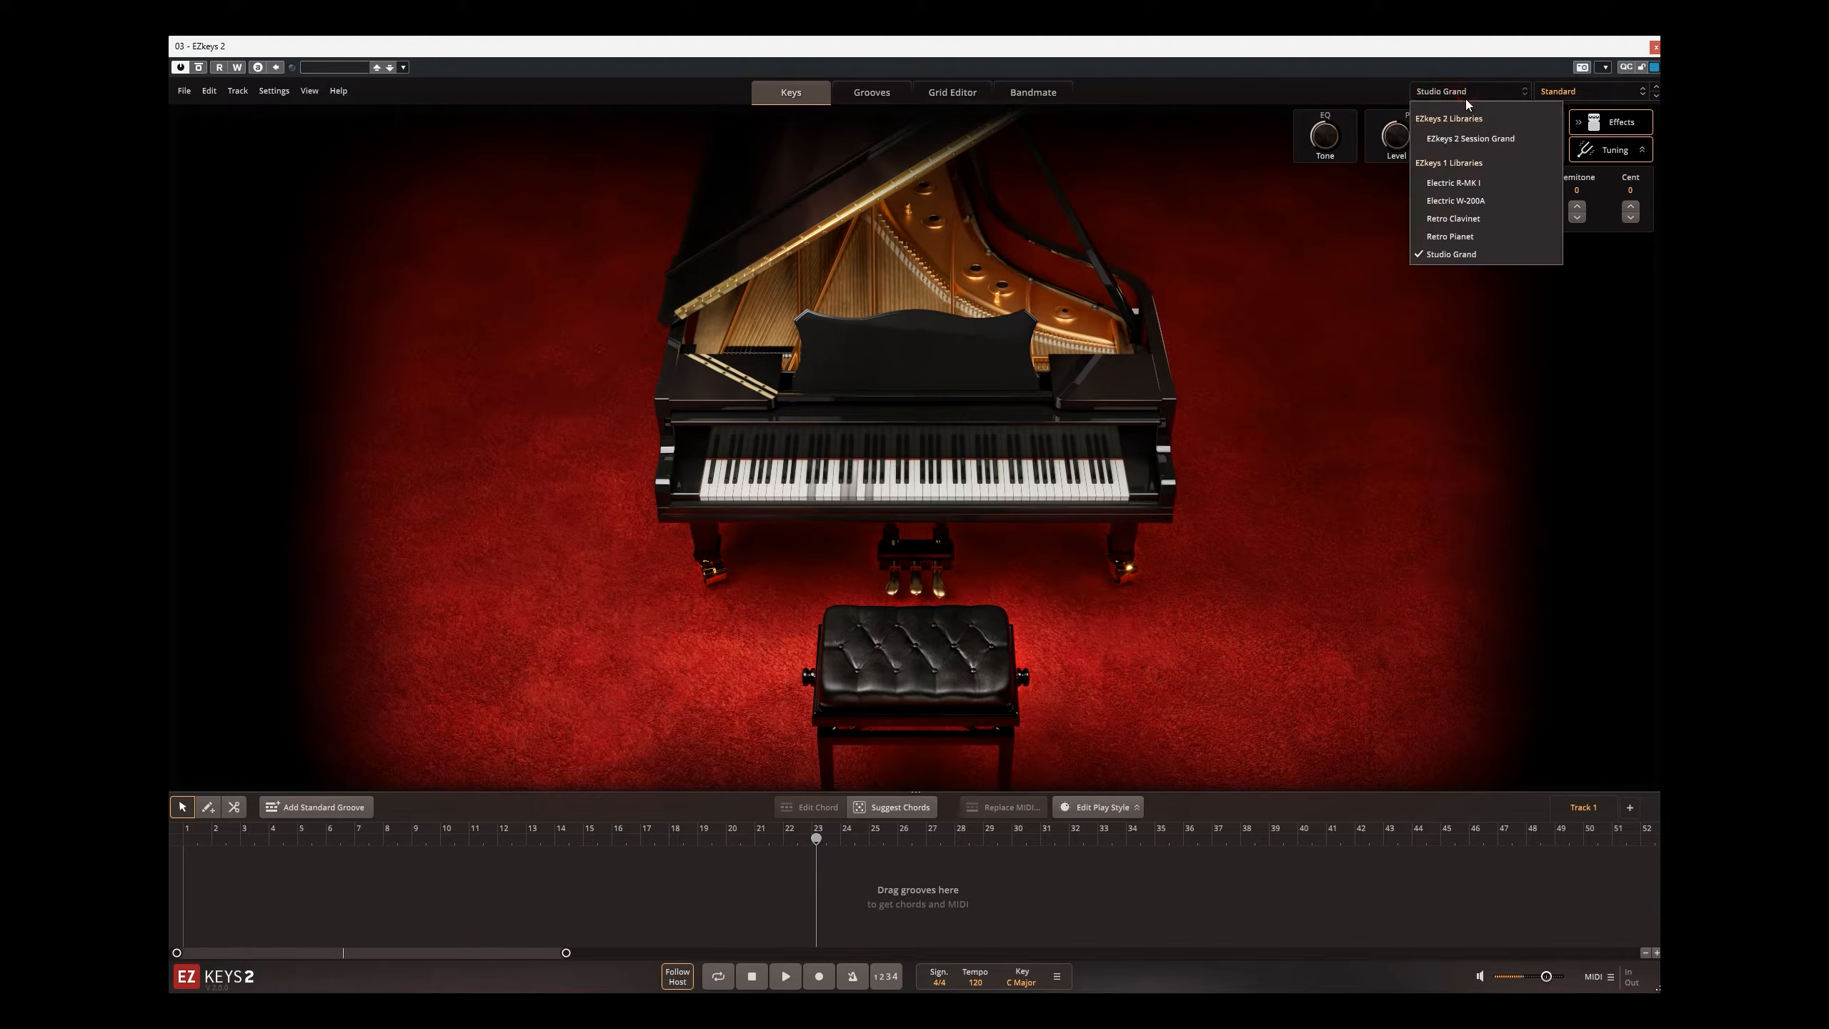
click(1466, 137)
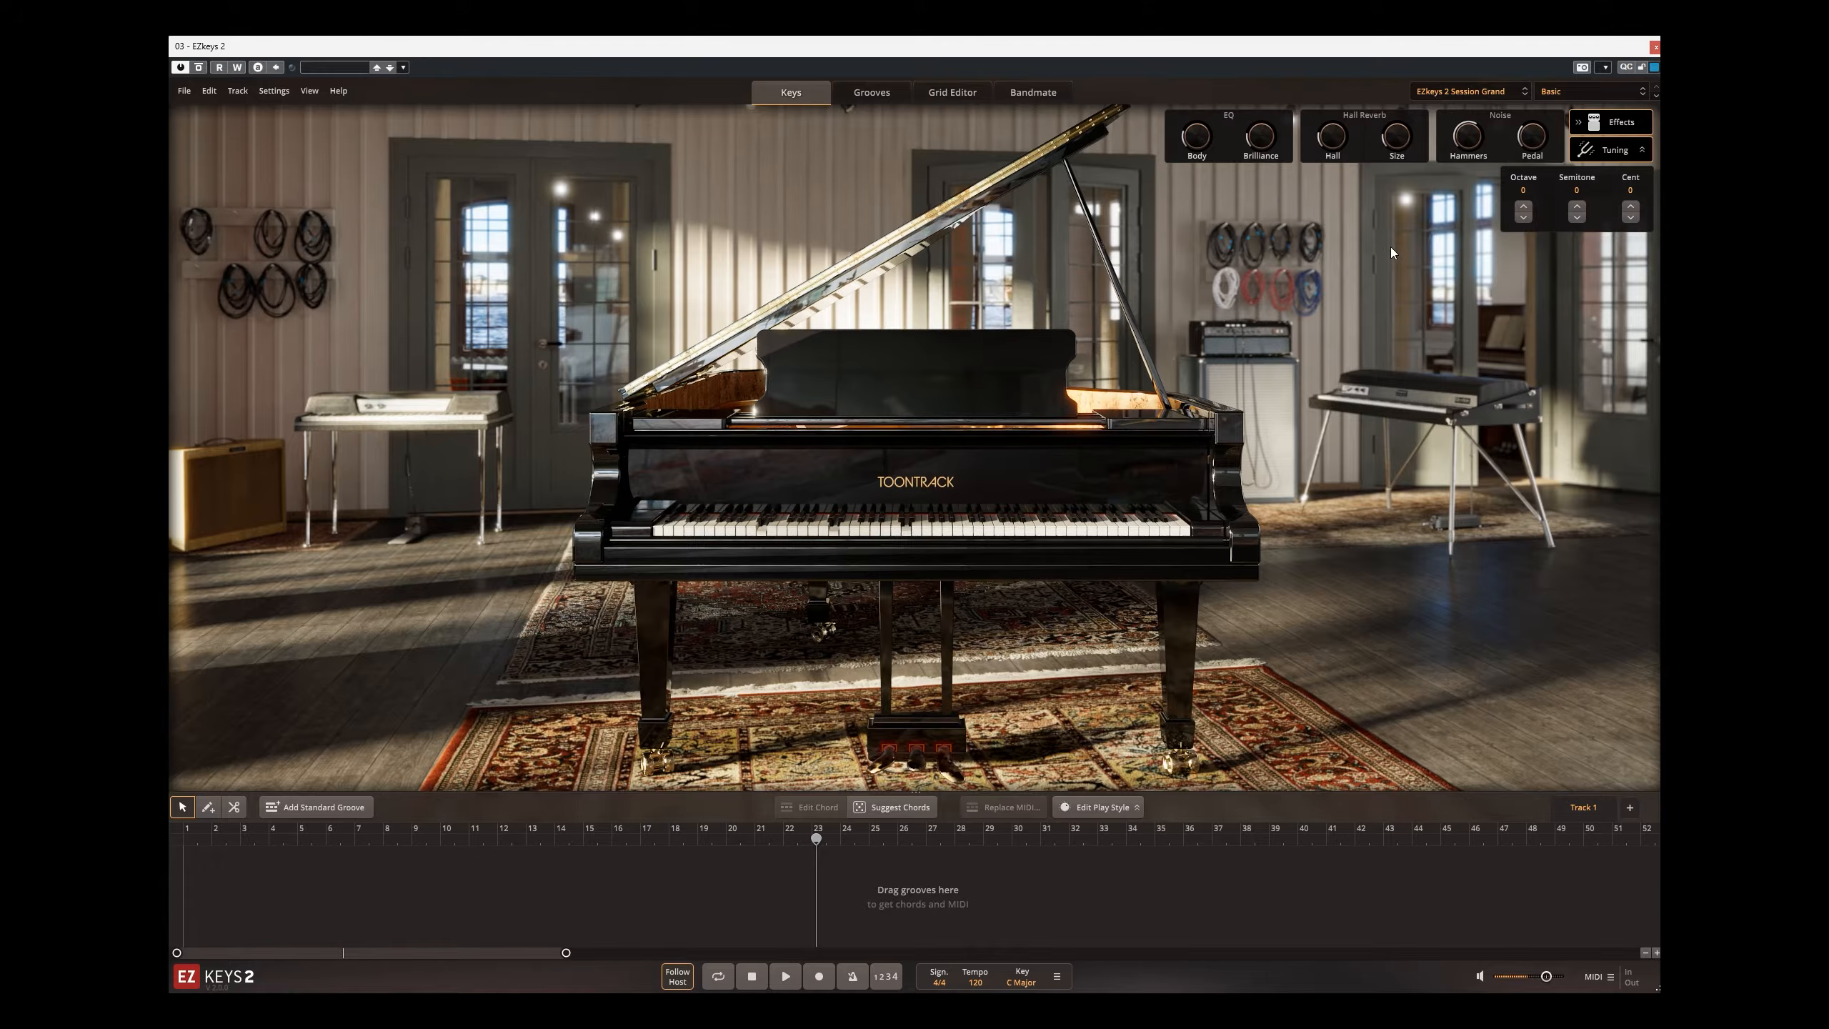
Step: Preview the Bridge 03 groove from West Coast Rock, Straight 4/4, and place it on Track 1 starting at bar 2
click(896, 95)
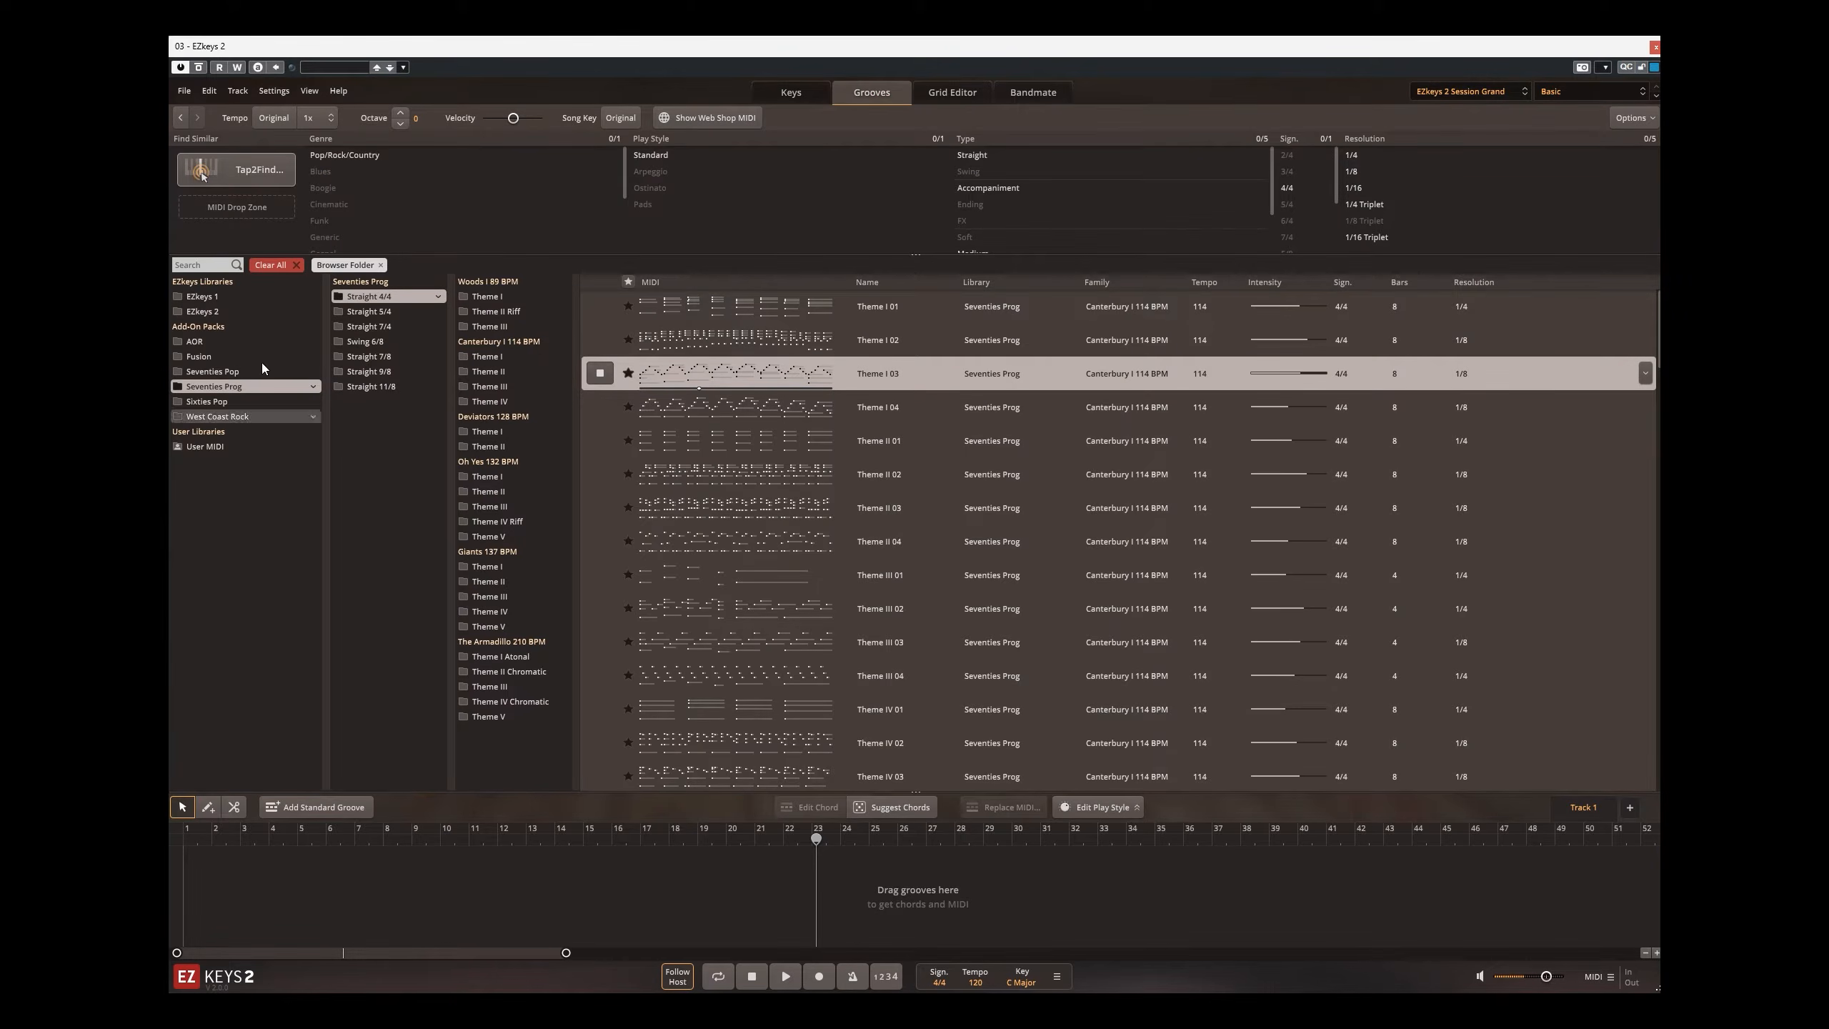
click(220, 420)
click(377, 298)
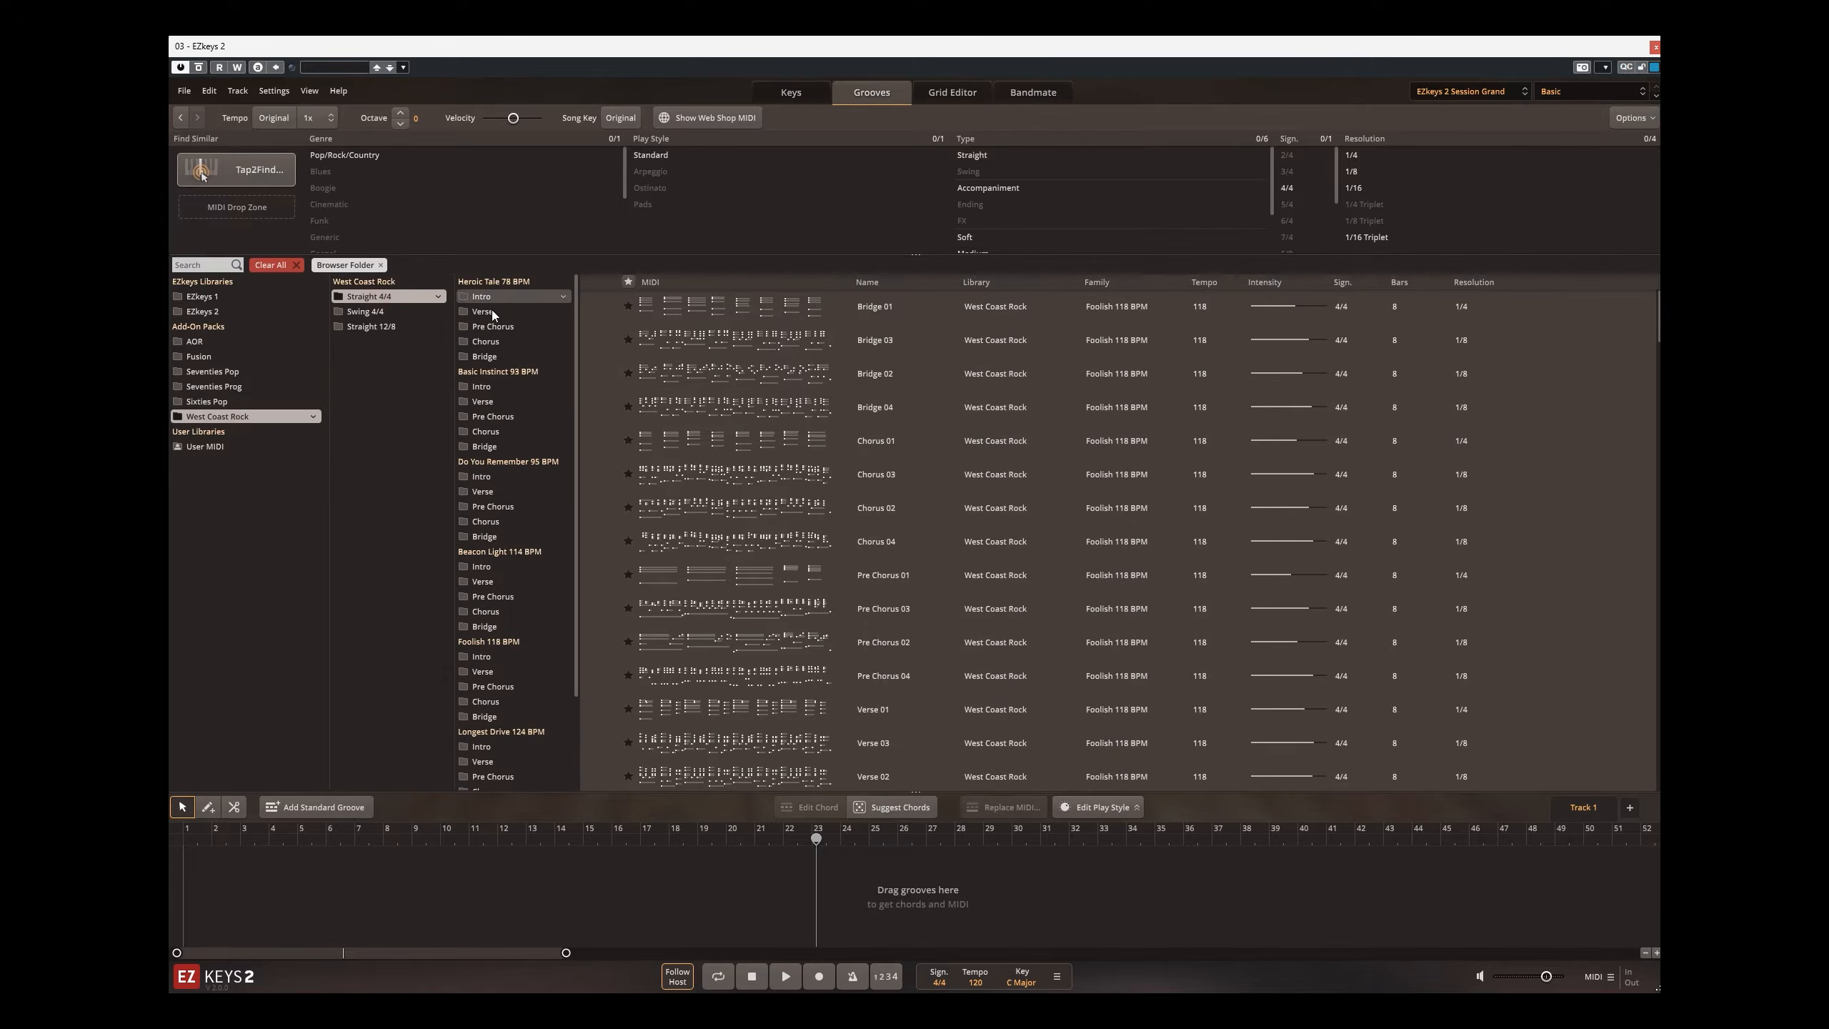
click(589, 338)
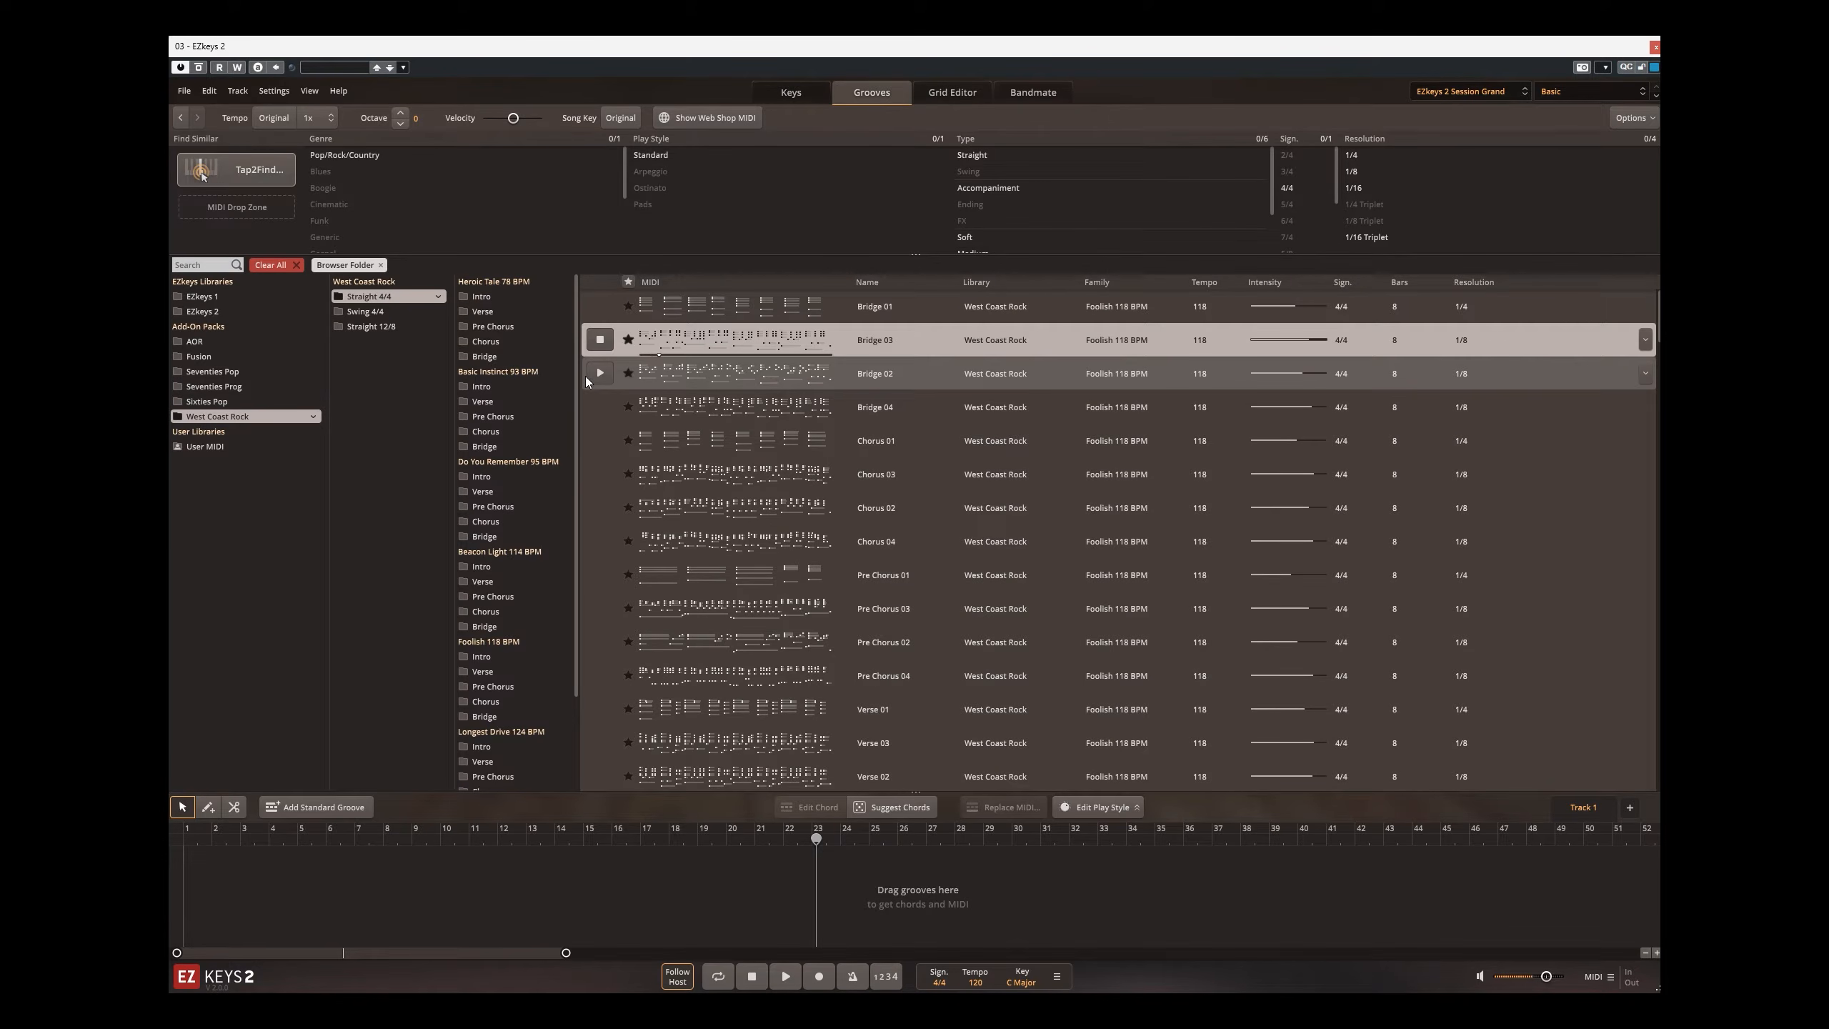
drag(739, 340, 209, 878)
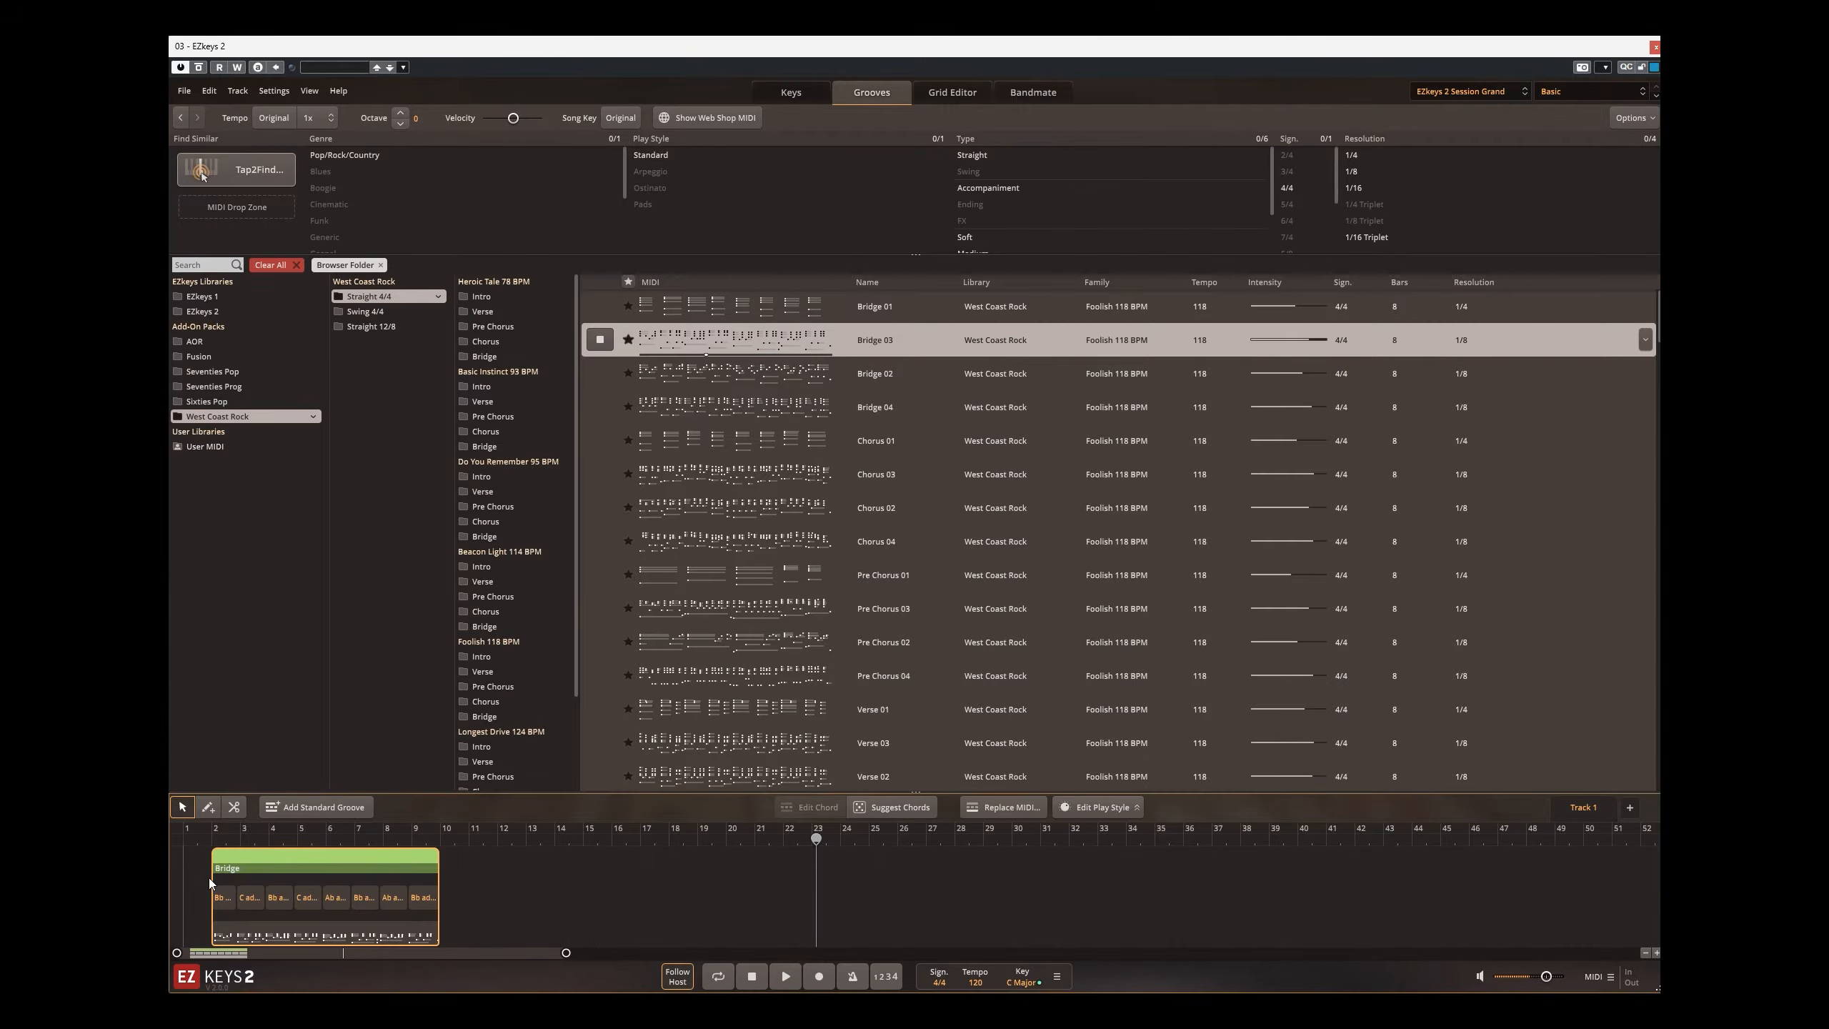
Step: During playback, change the Bridge block's second chord root to F and its third chord root to Eb with the chord wheel
click(197, 841)
double_click(249, 898)
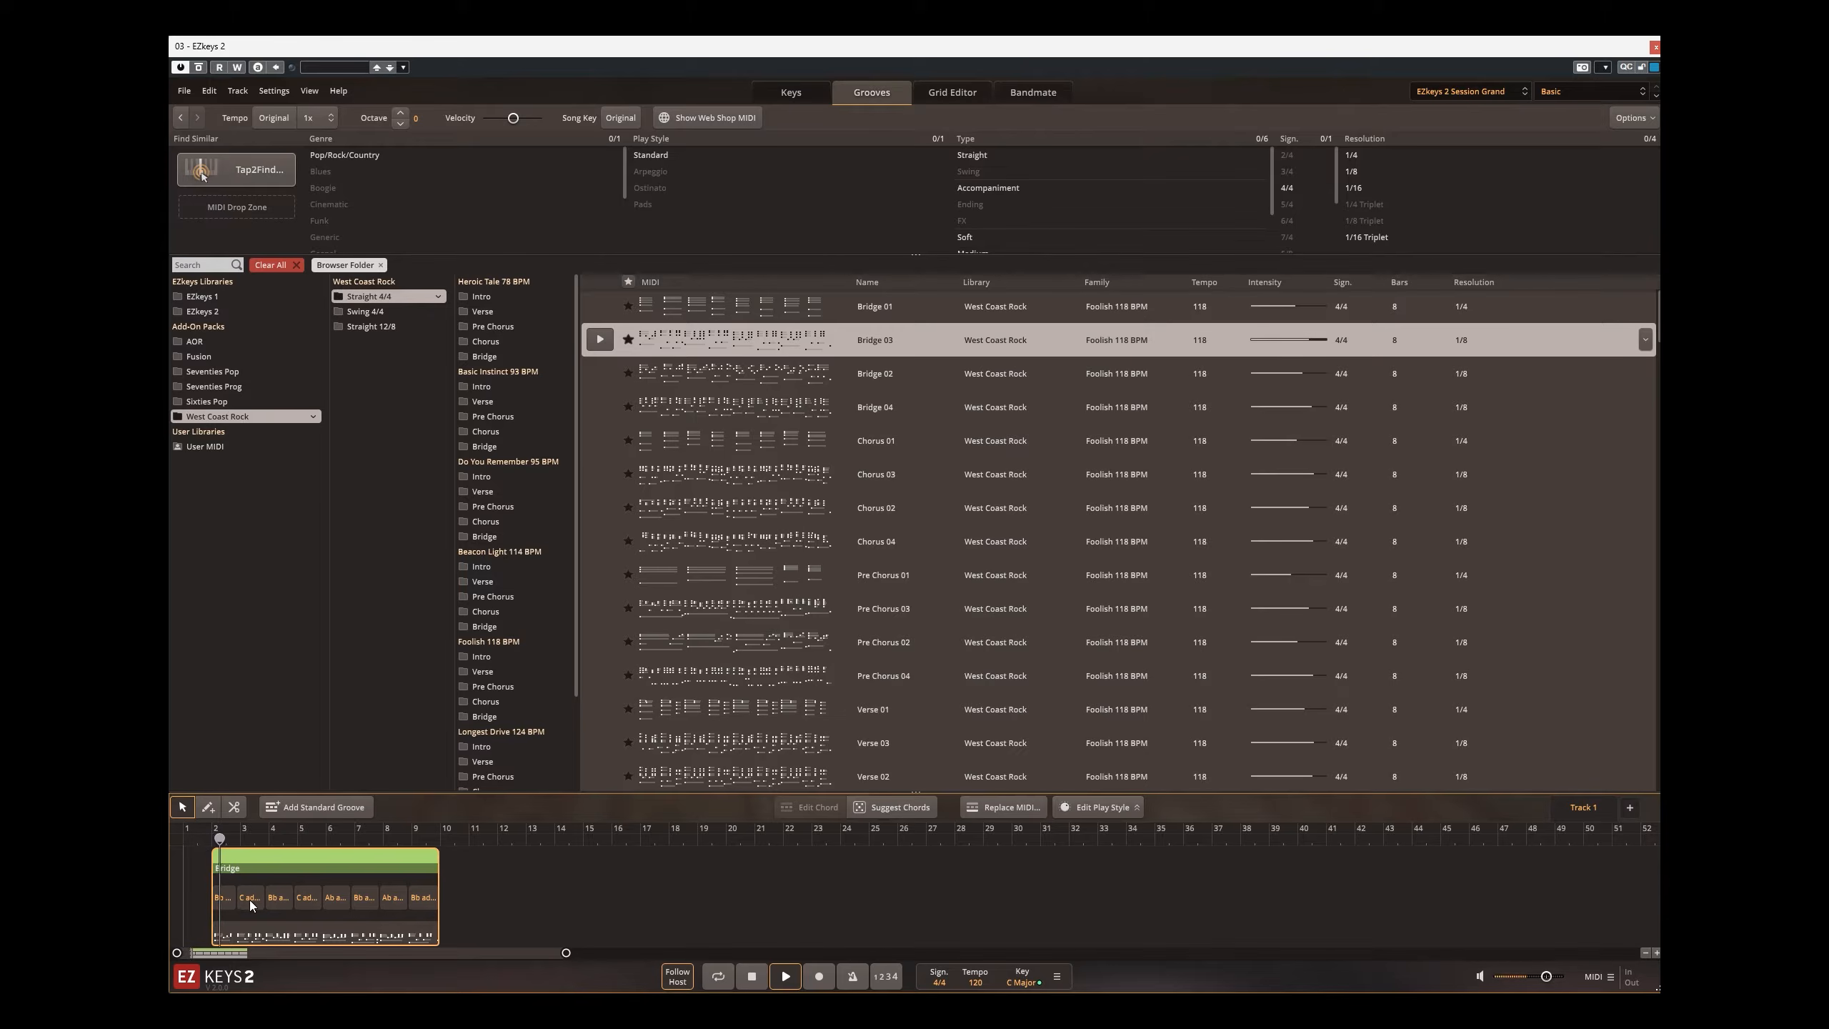
click(290, 722)
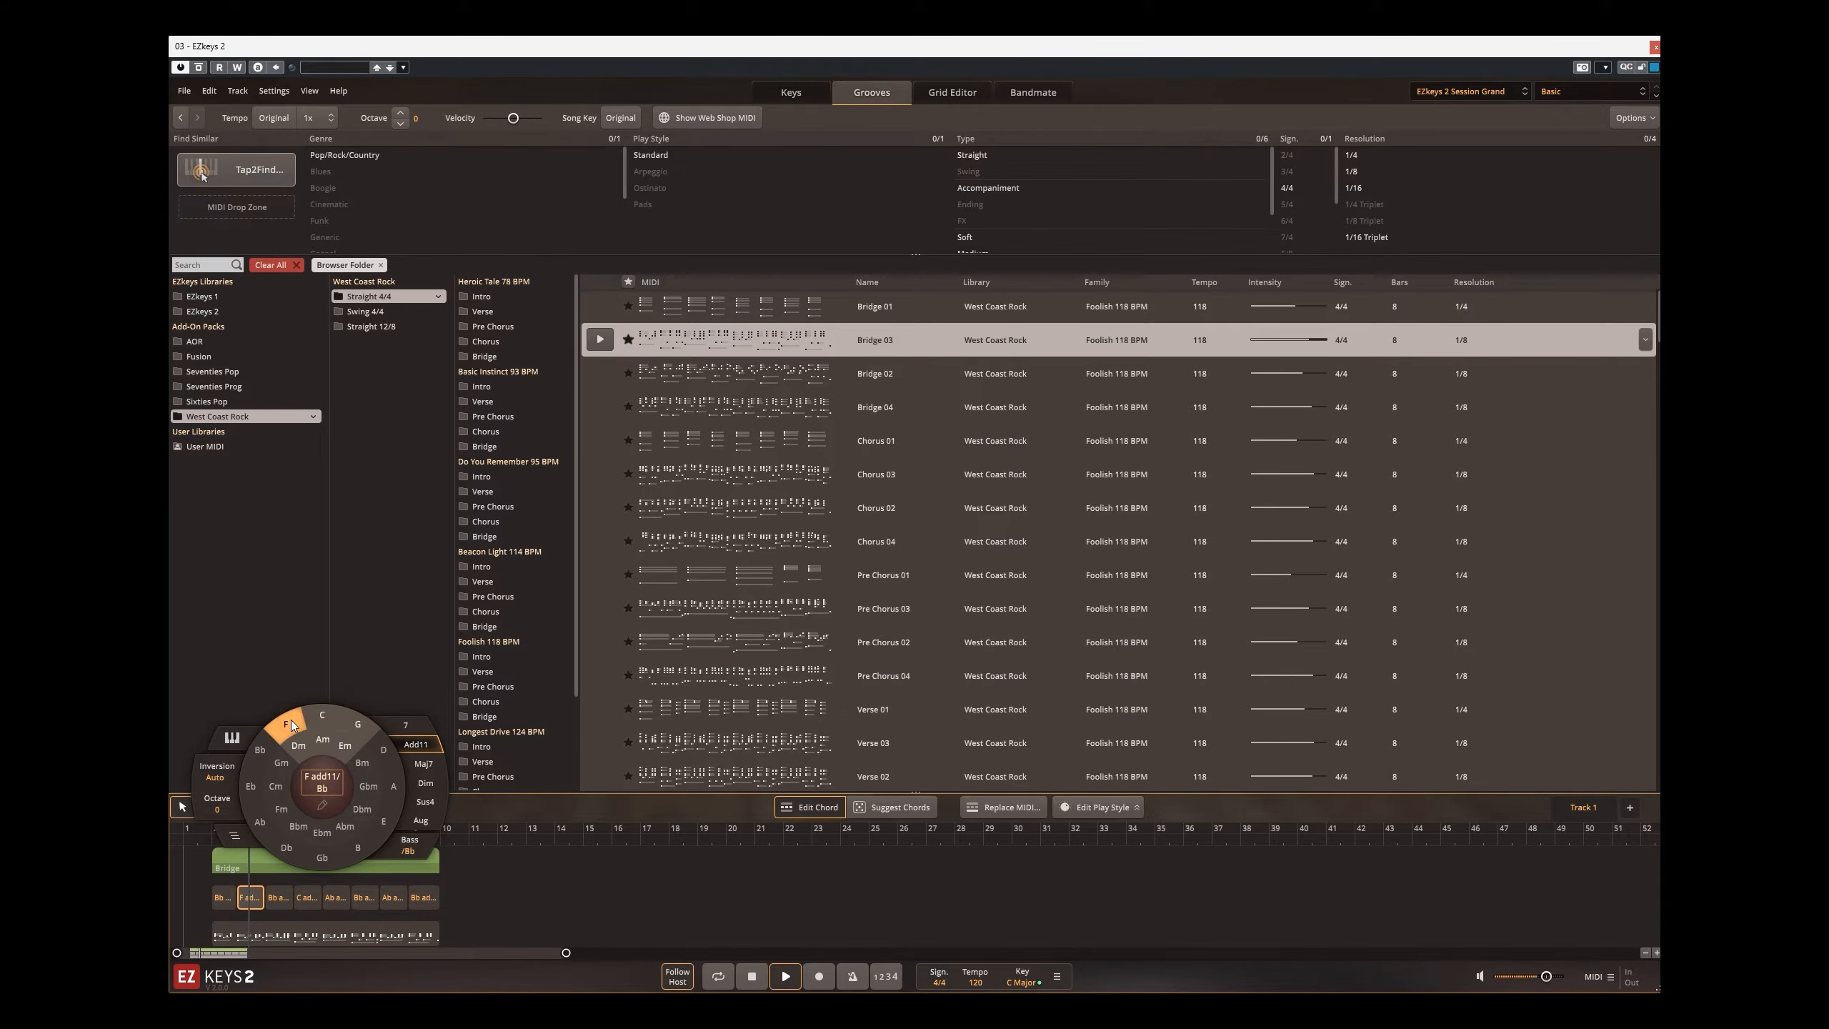
click(278, 898)
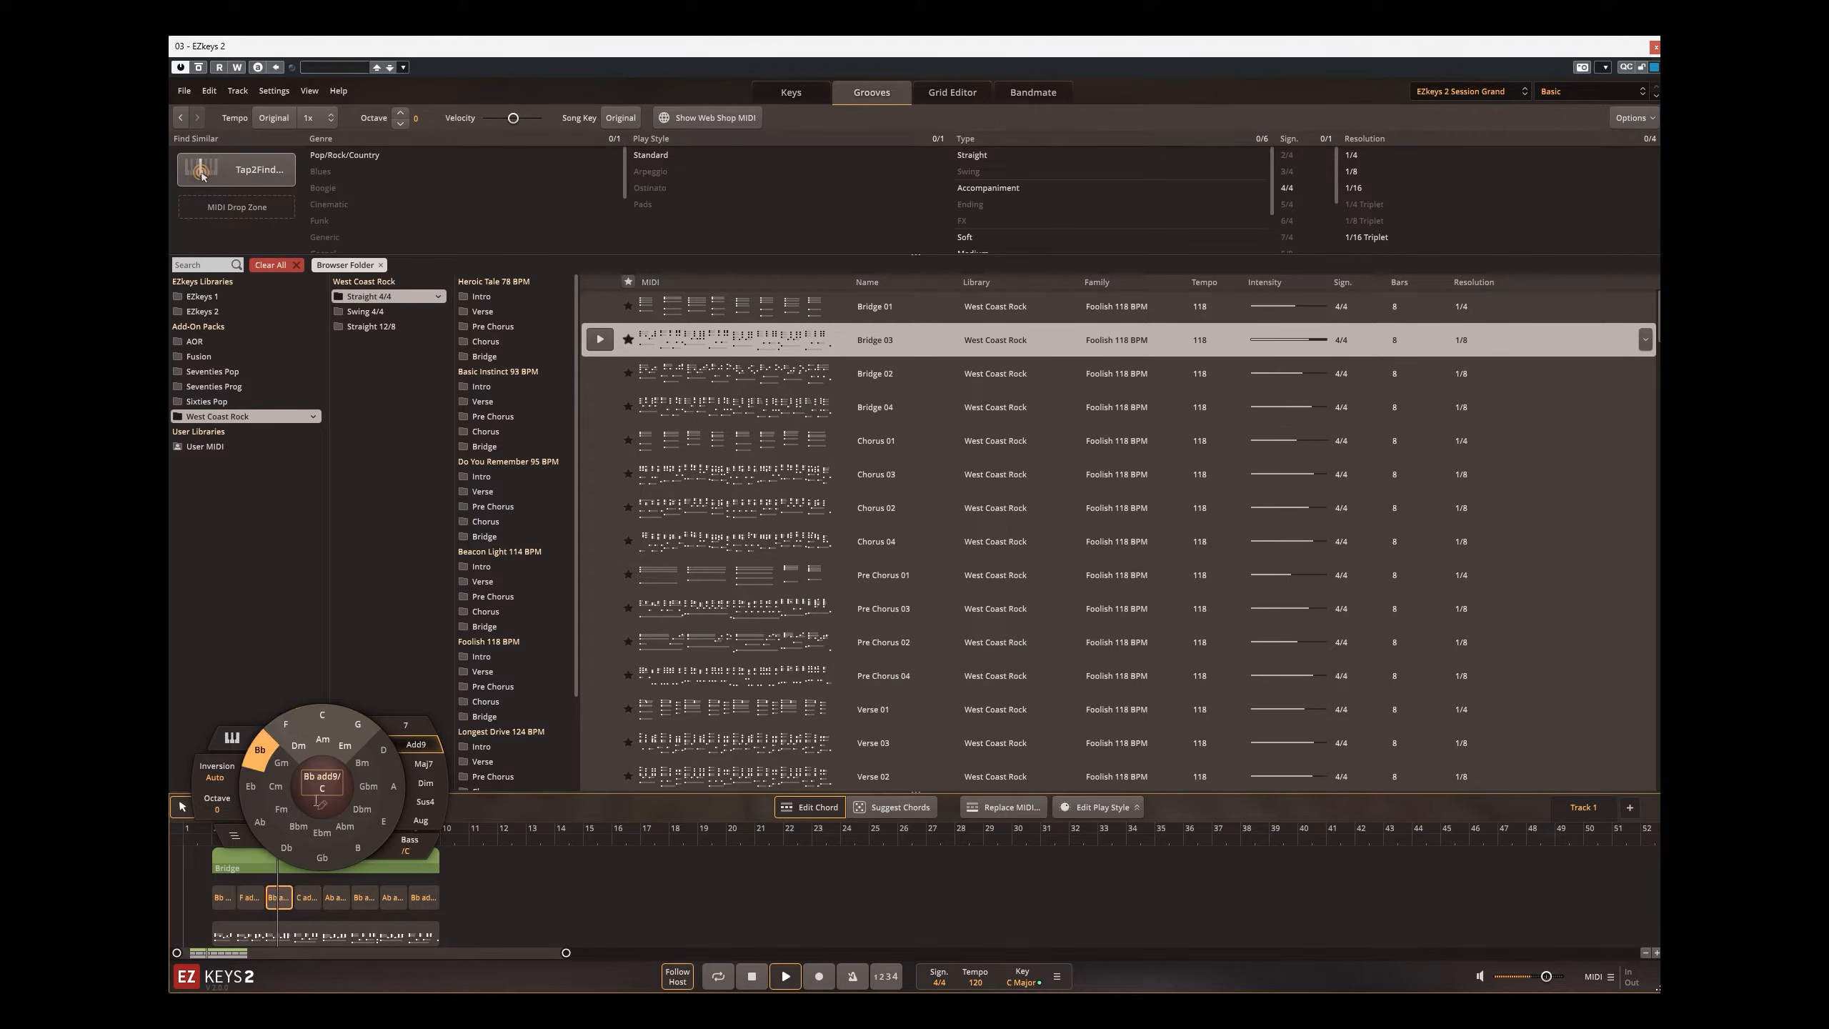
click(260, 795)
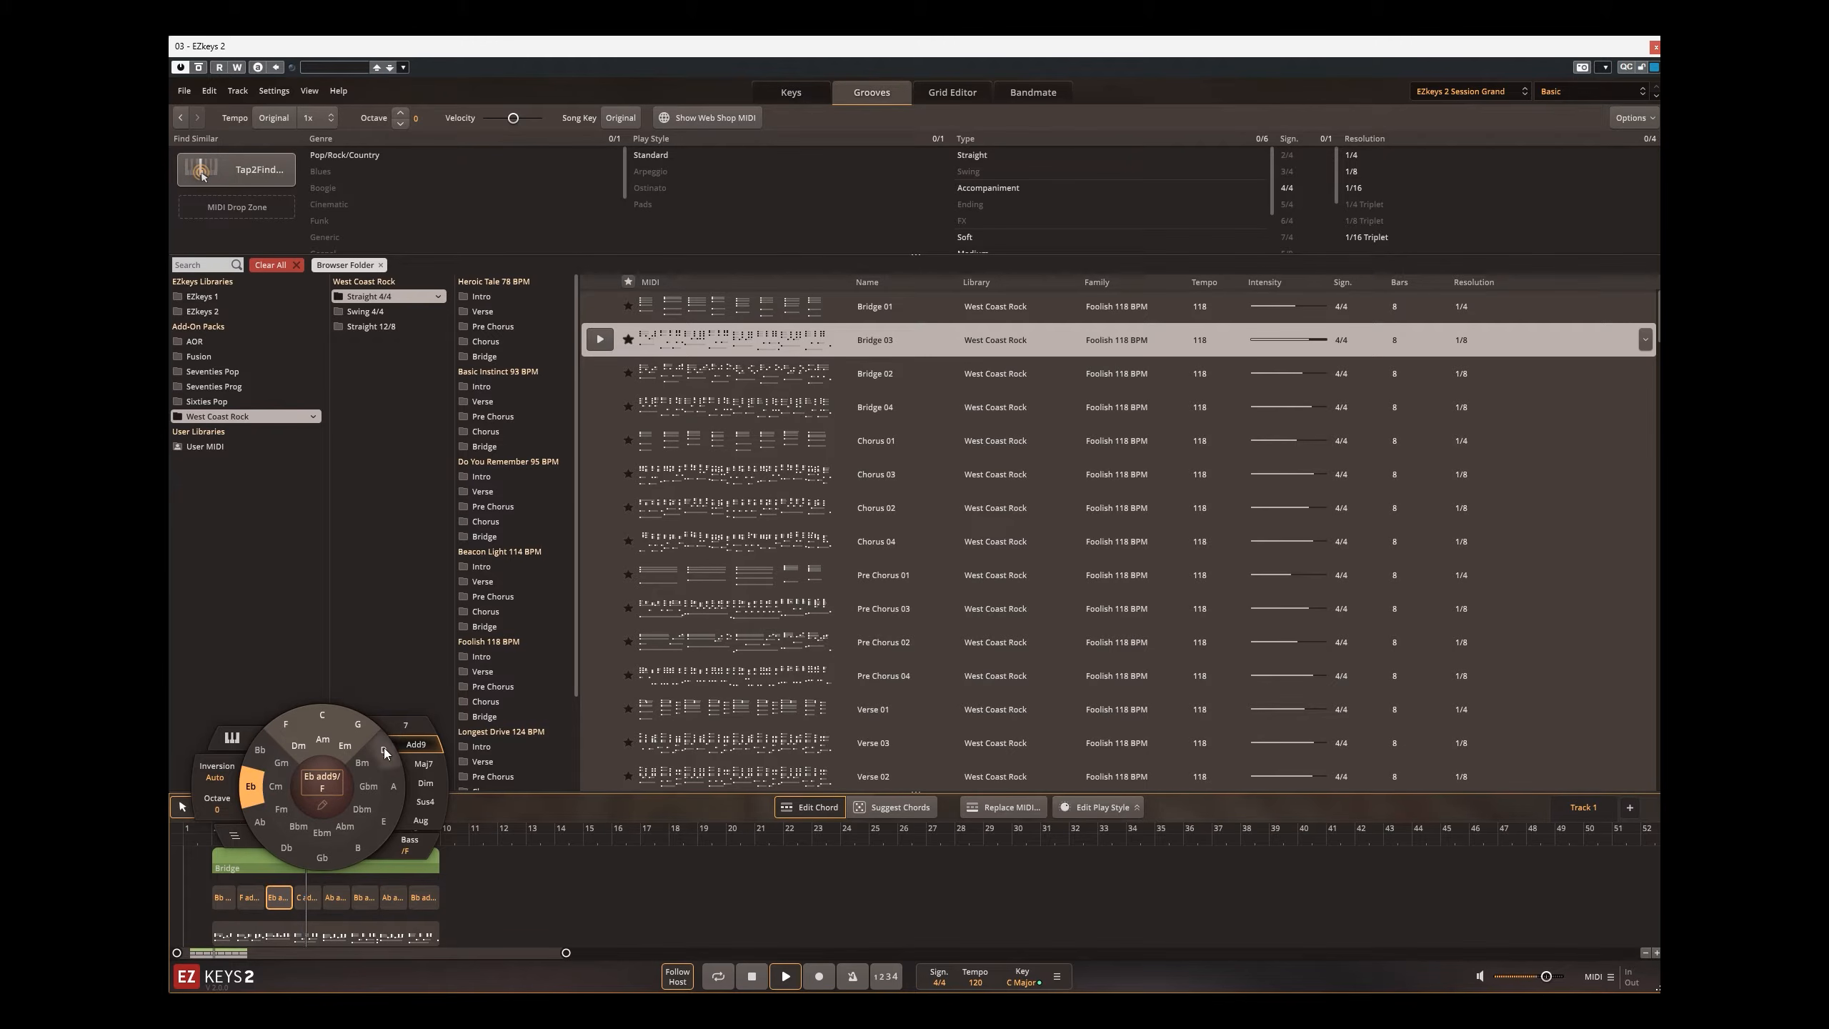
click(517, 882)
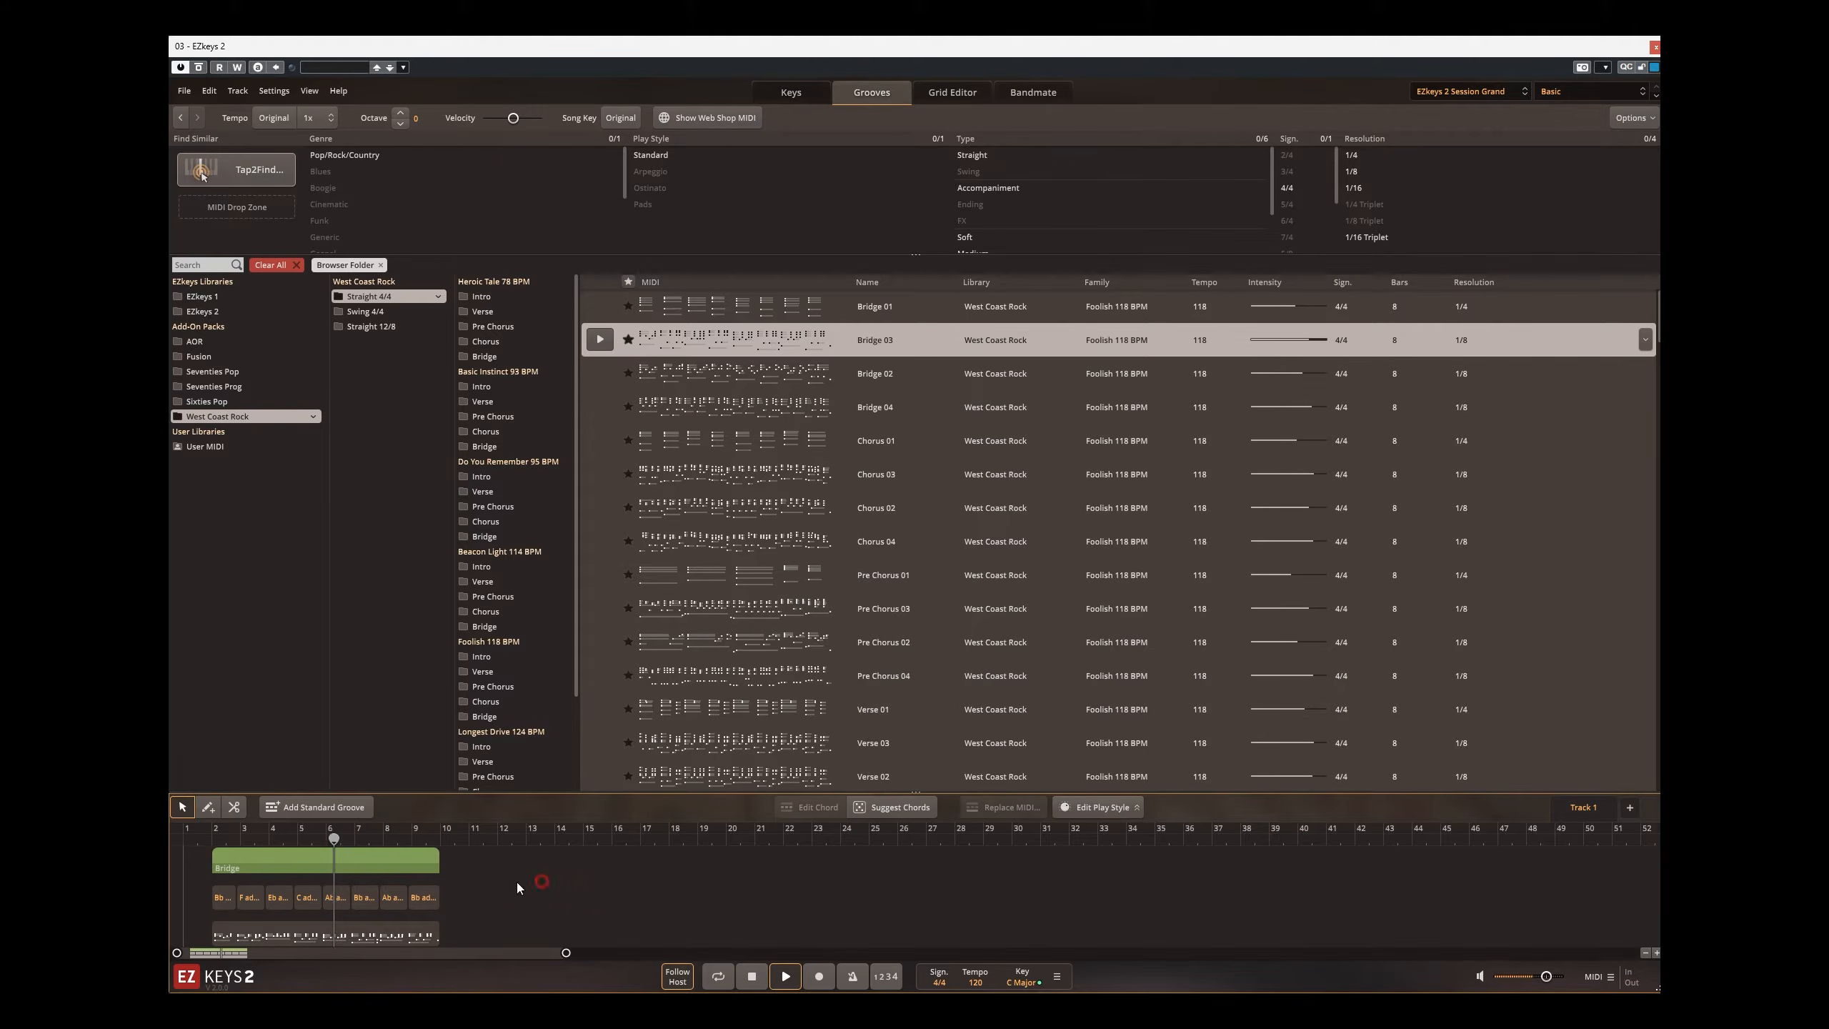
Step: Play the edited Bridge block from bar 2 to hear the chords, and stop playback
click(210, 840)
key(space)
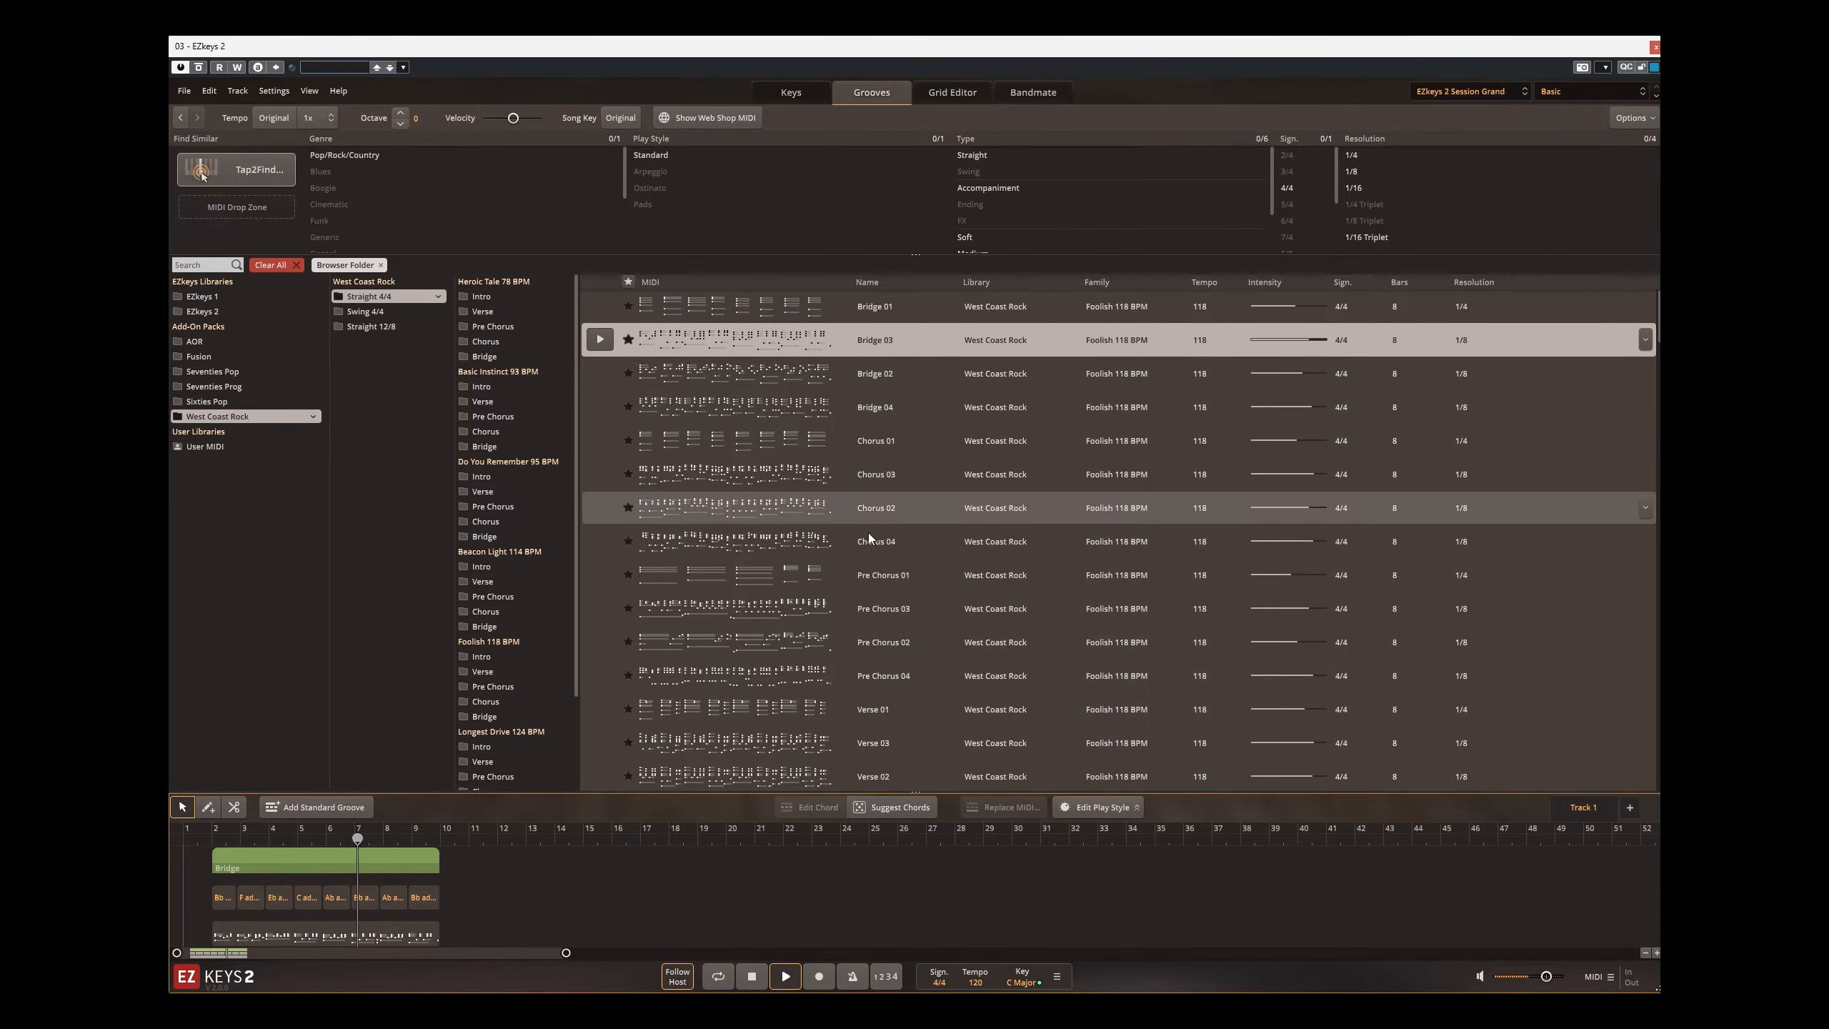
click(752, 976)
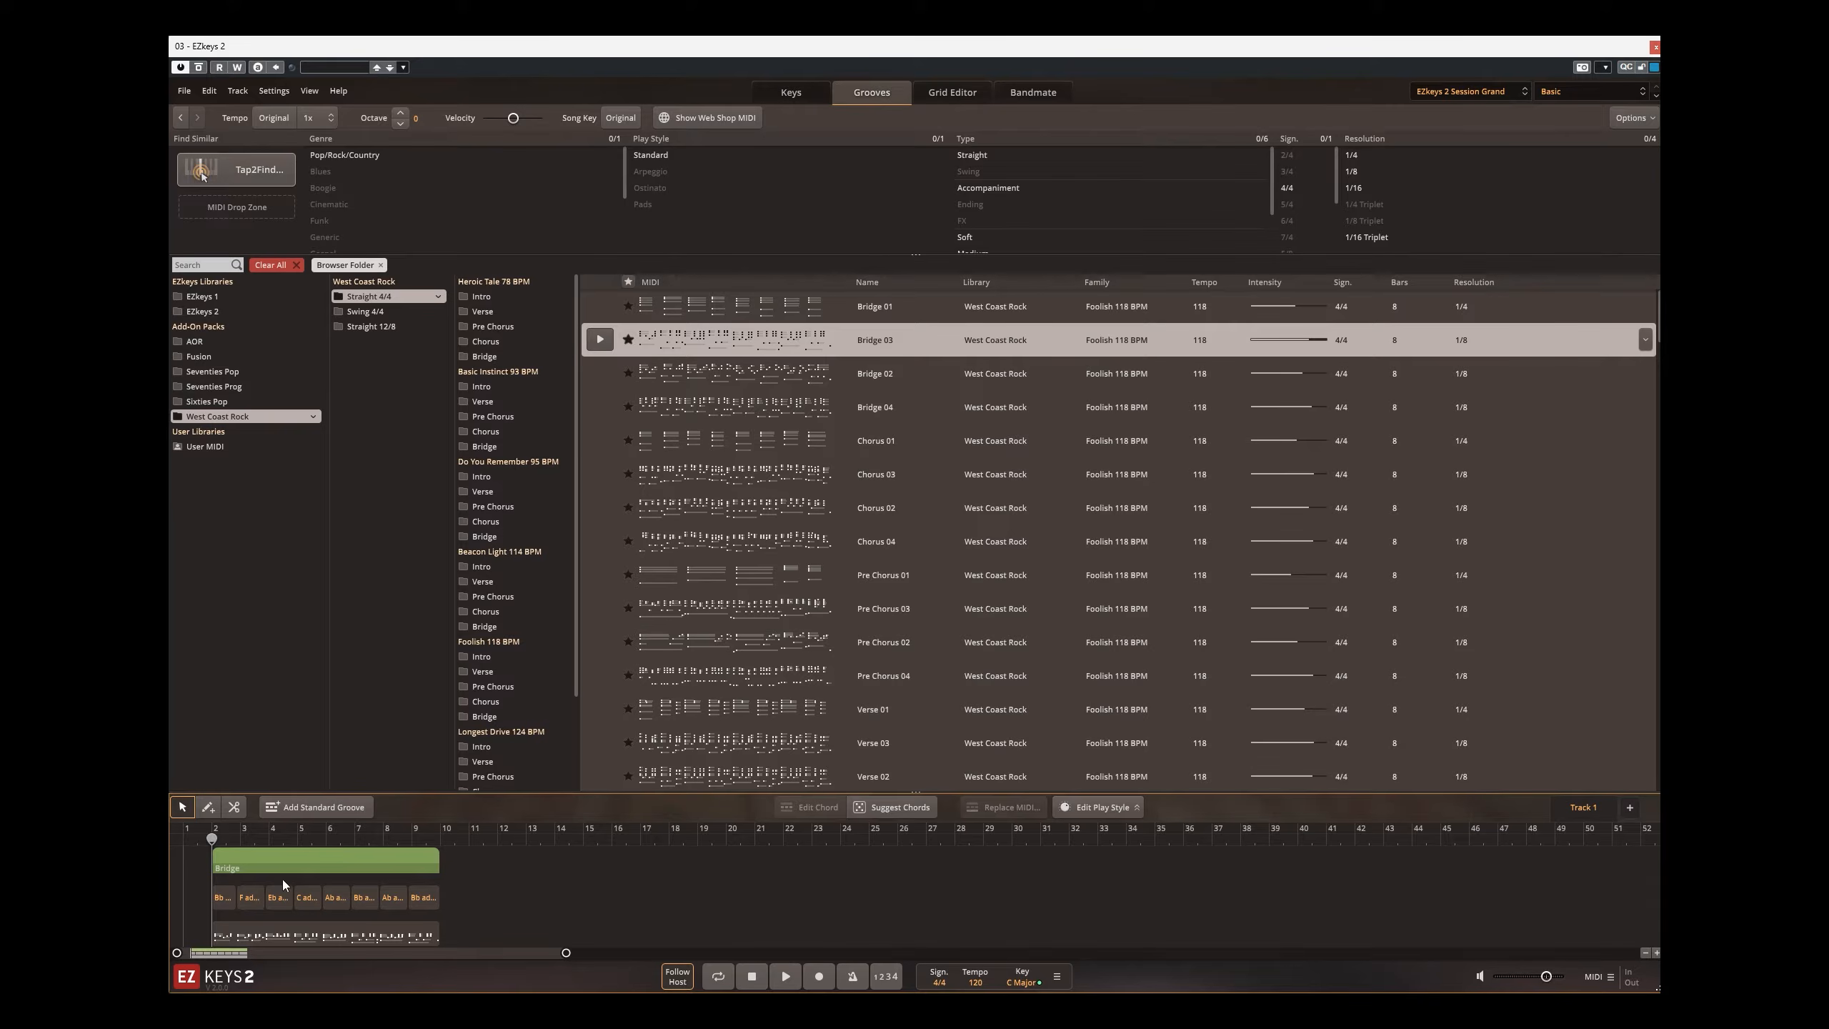
Step: Use Suggest Chords to set the Bridge block's first four chords to C, F, Am and F add9
click(228, 901)
click(883, 817)
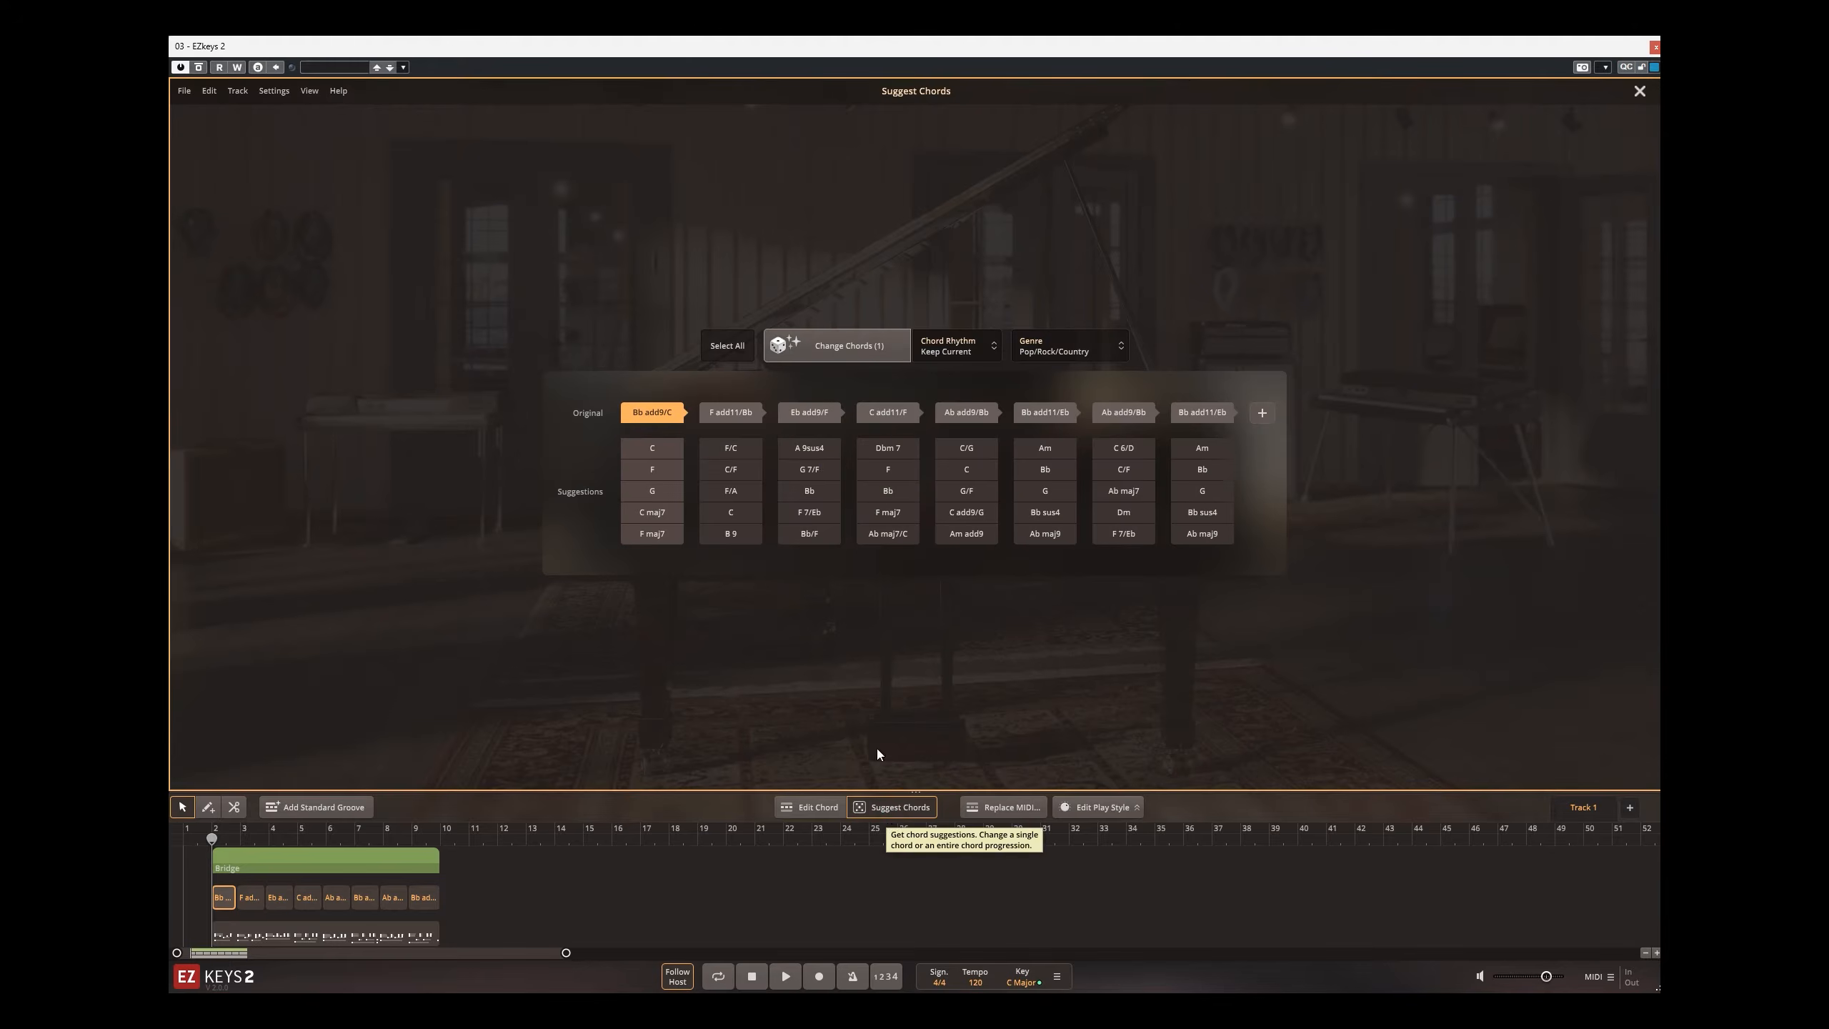
click(651, 447)
click(730, 469)
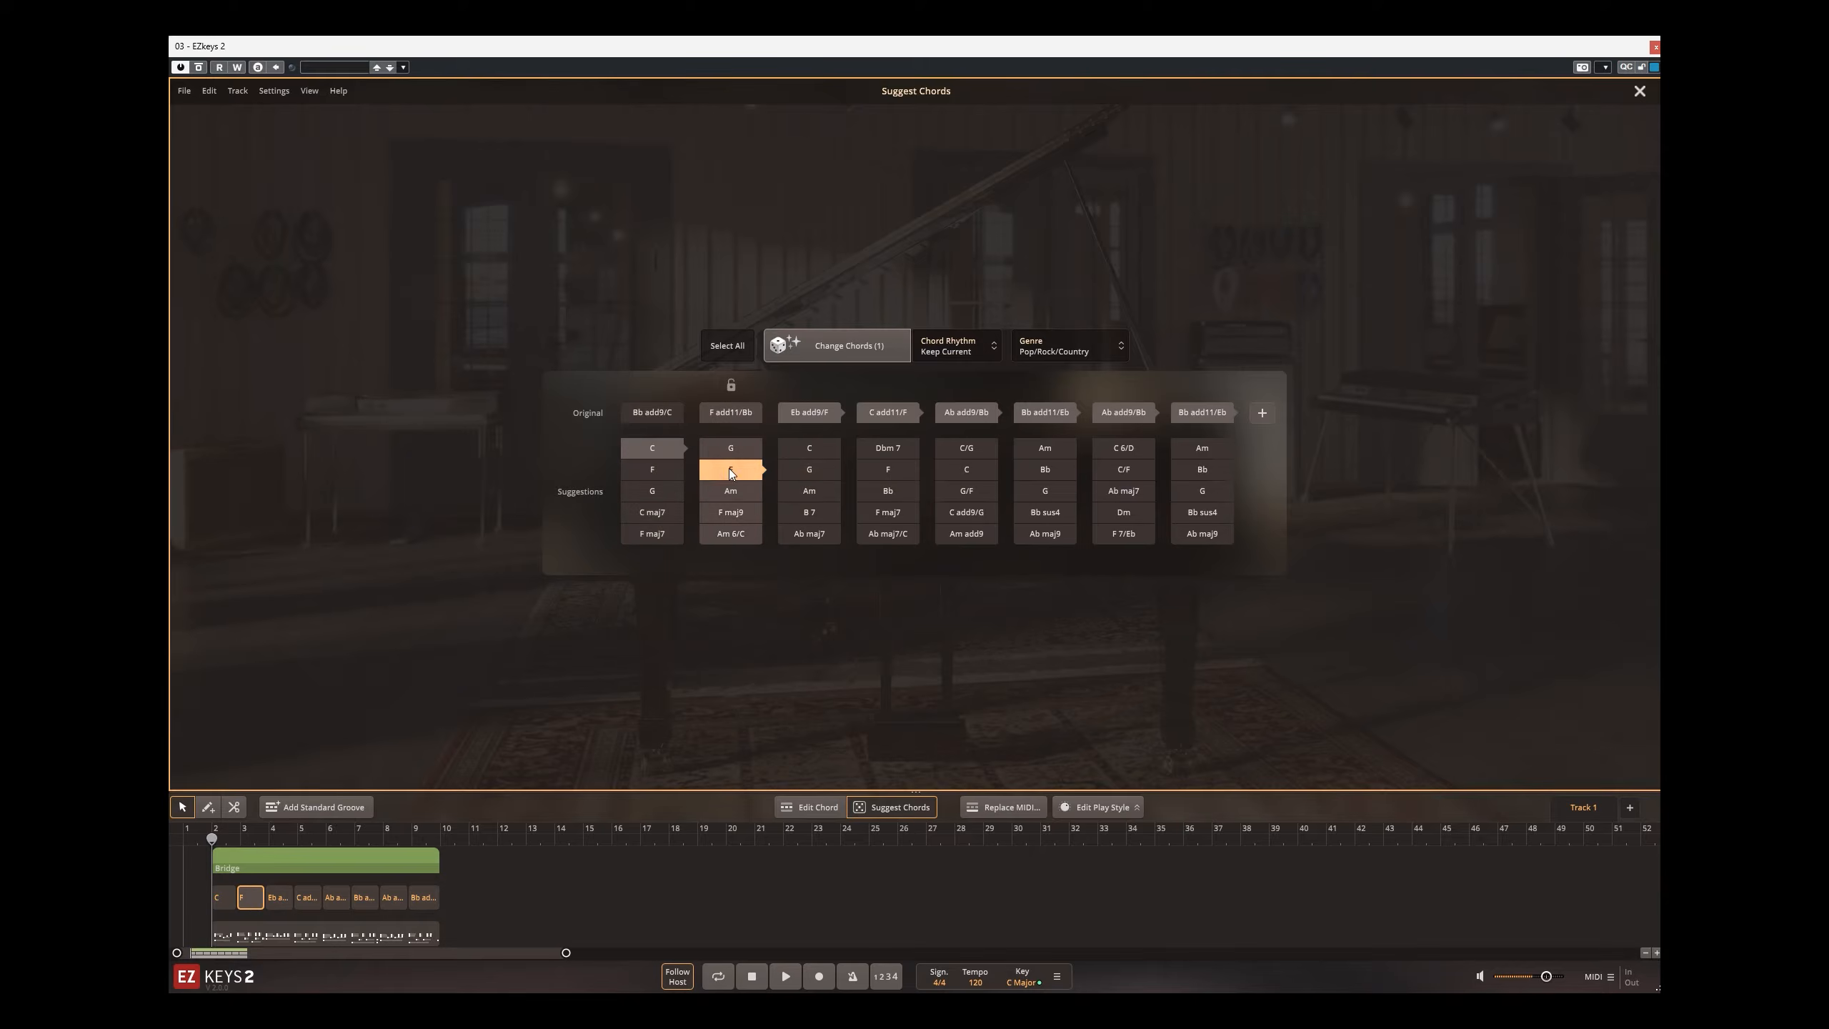
click(809, 491)
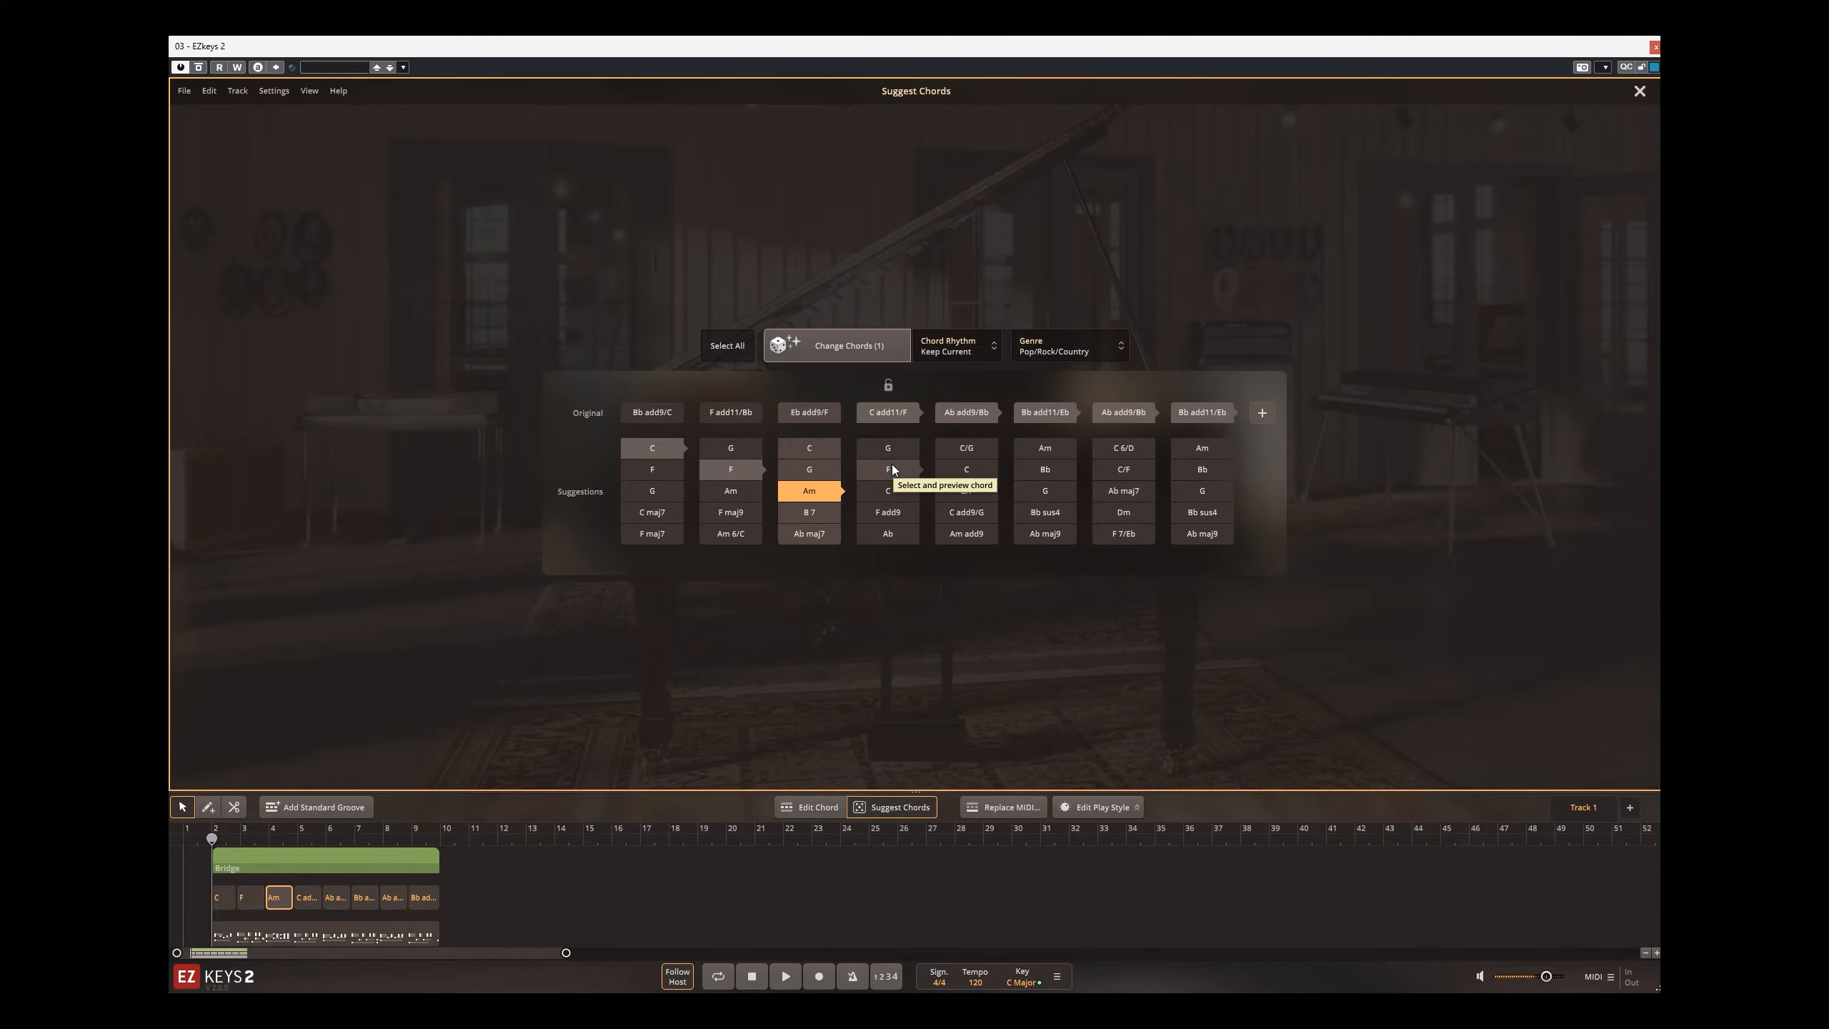
click(903, 511)
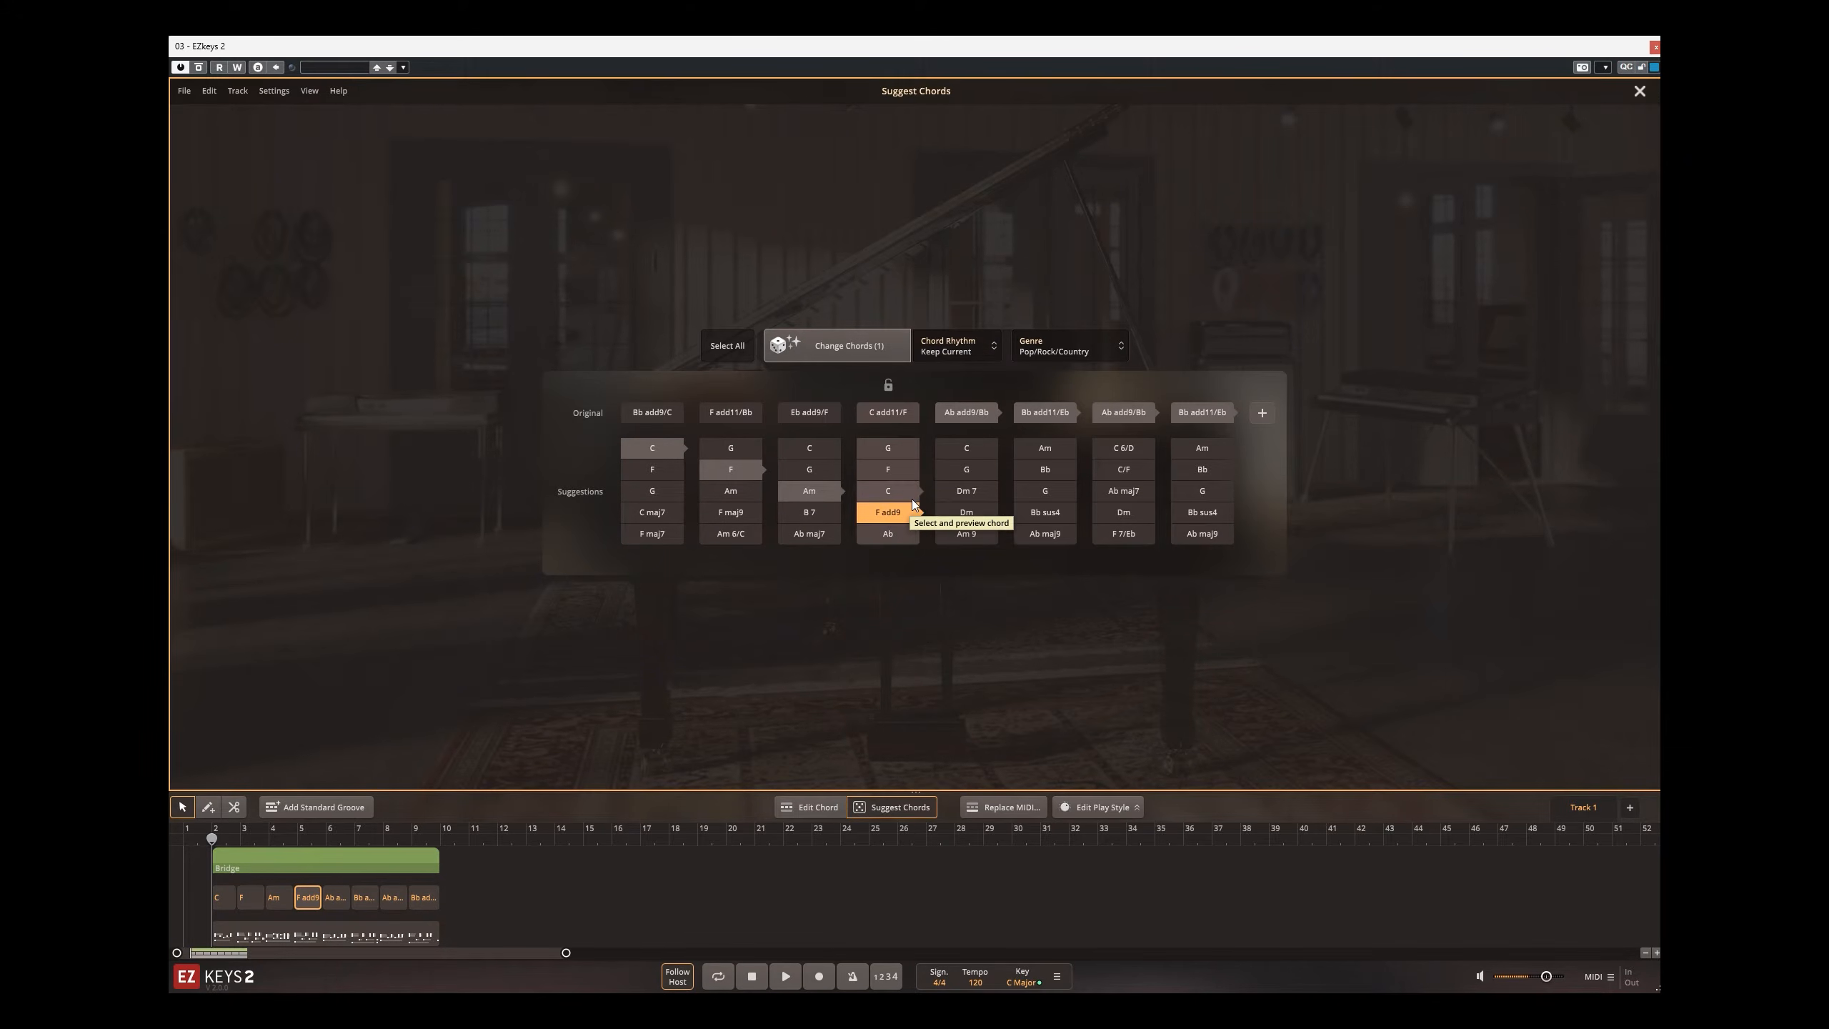
Step: Set the Bridge block's fifth to eighth chords to the suggestions Dm 7, Am, Bm 7 and Em 7
click(961, 490)
click(1049, 469)
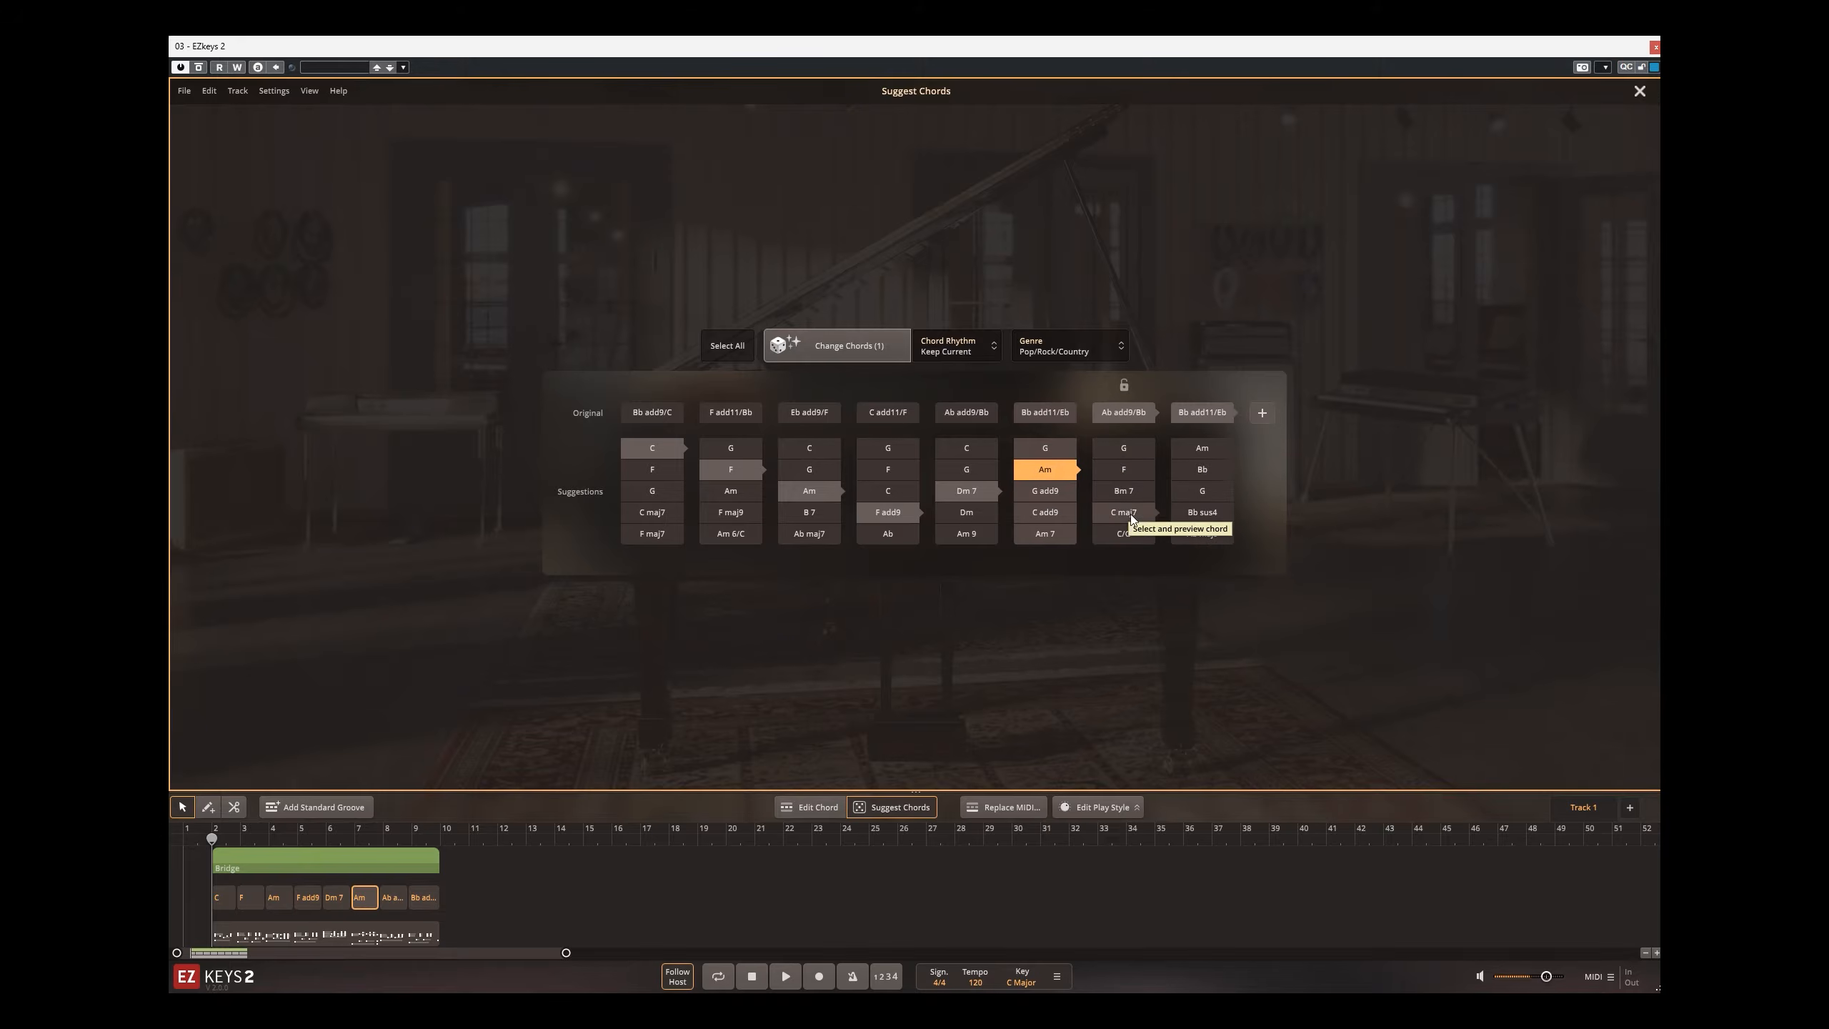
click(1130, 495)
click(1212, 449)
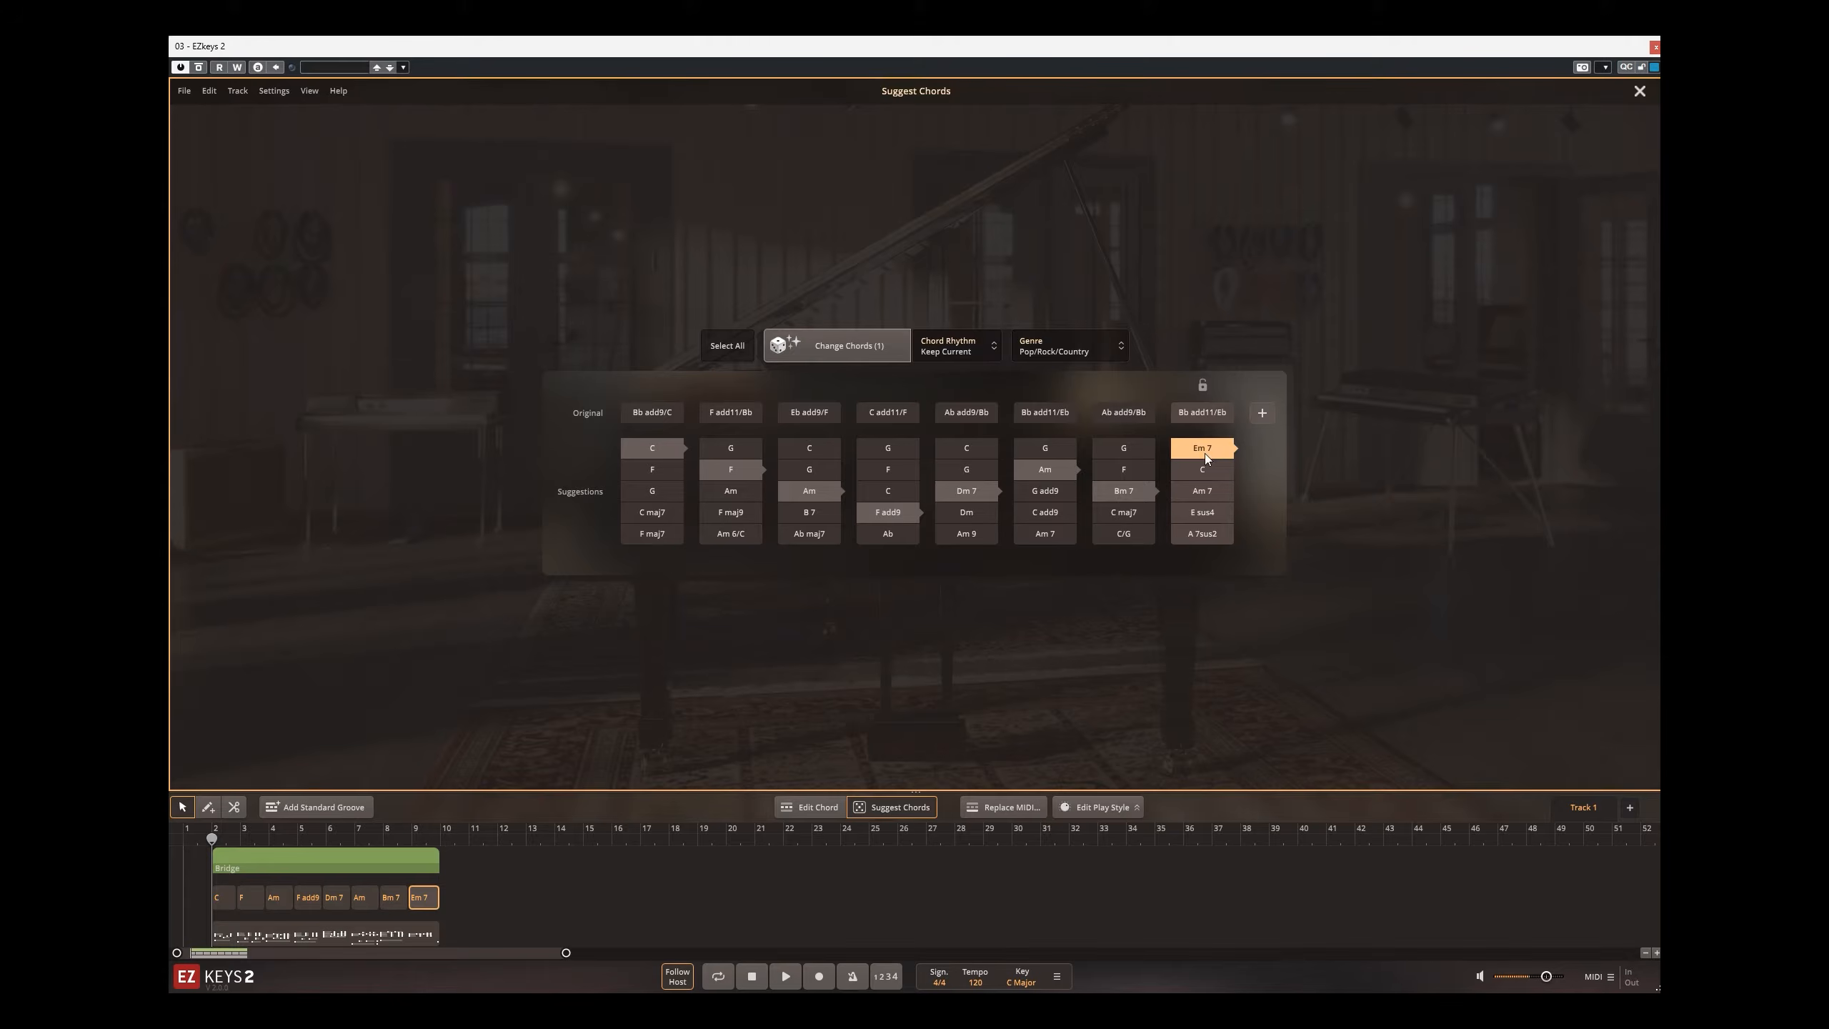
Step: Play the whole Bridge block from the start of the song and stop playback
click(751, 976)
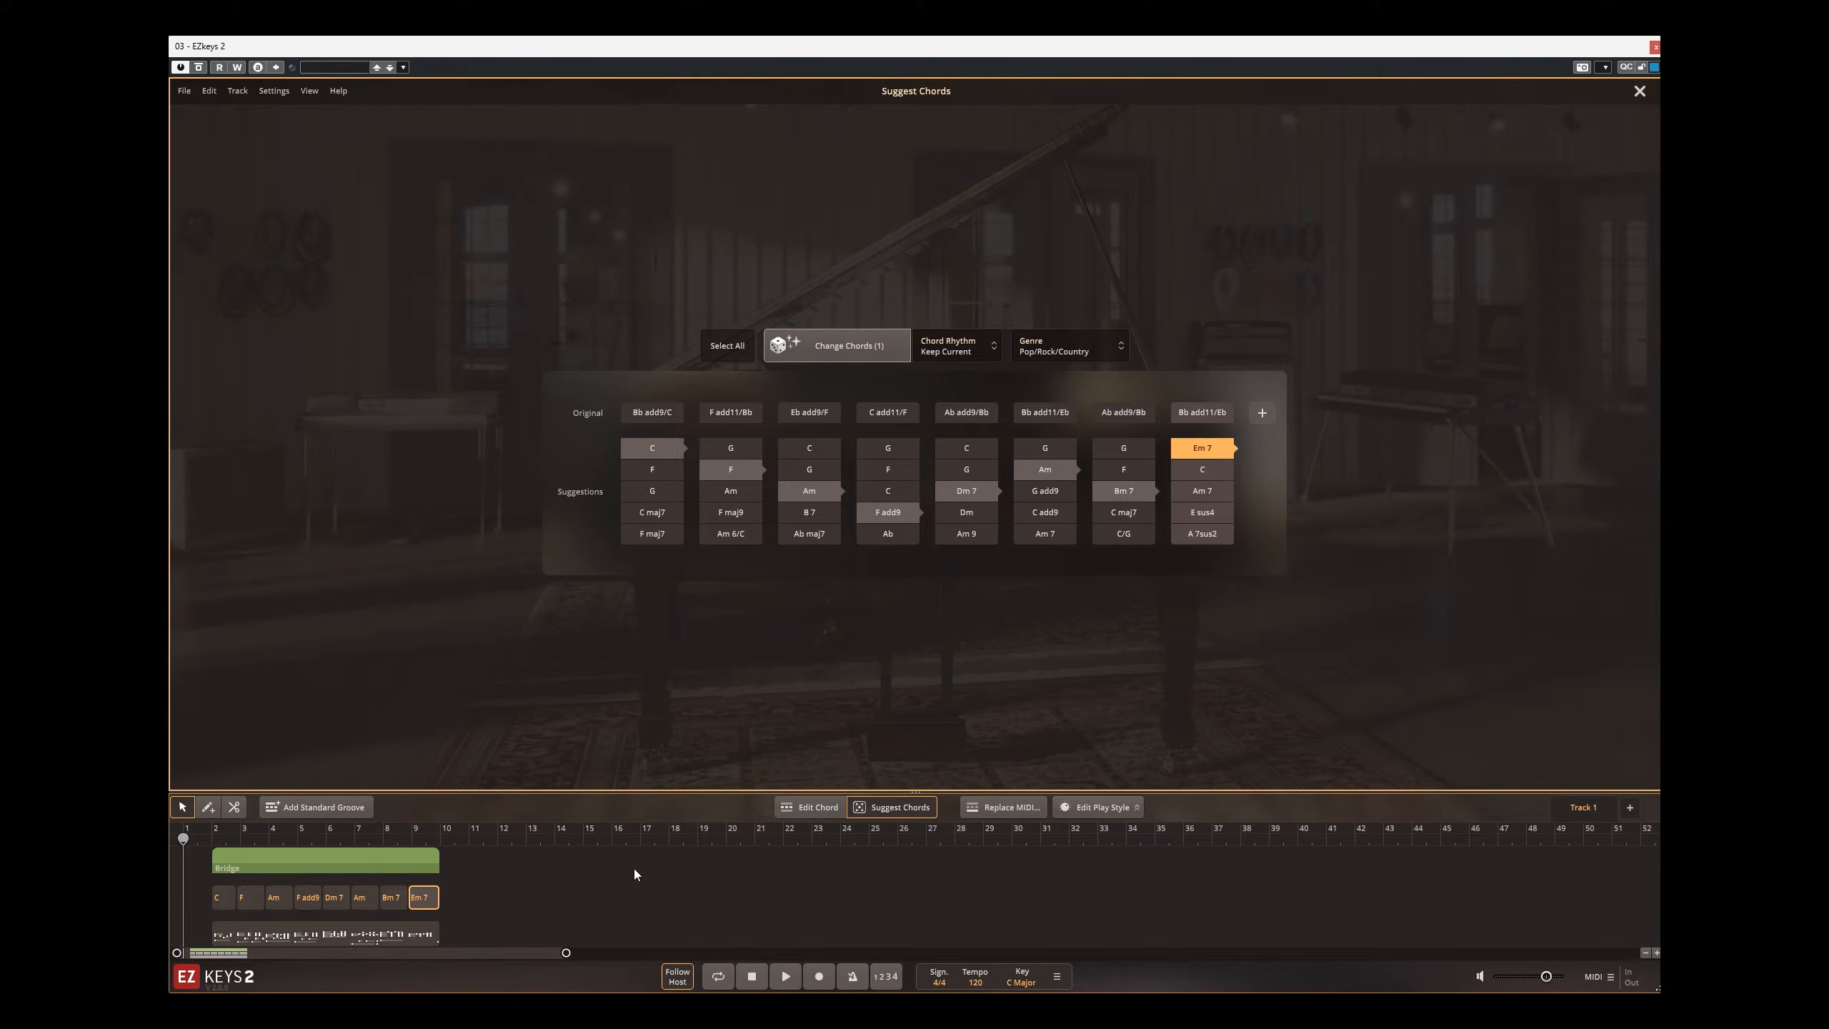
click(784, 981)
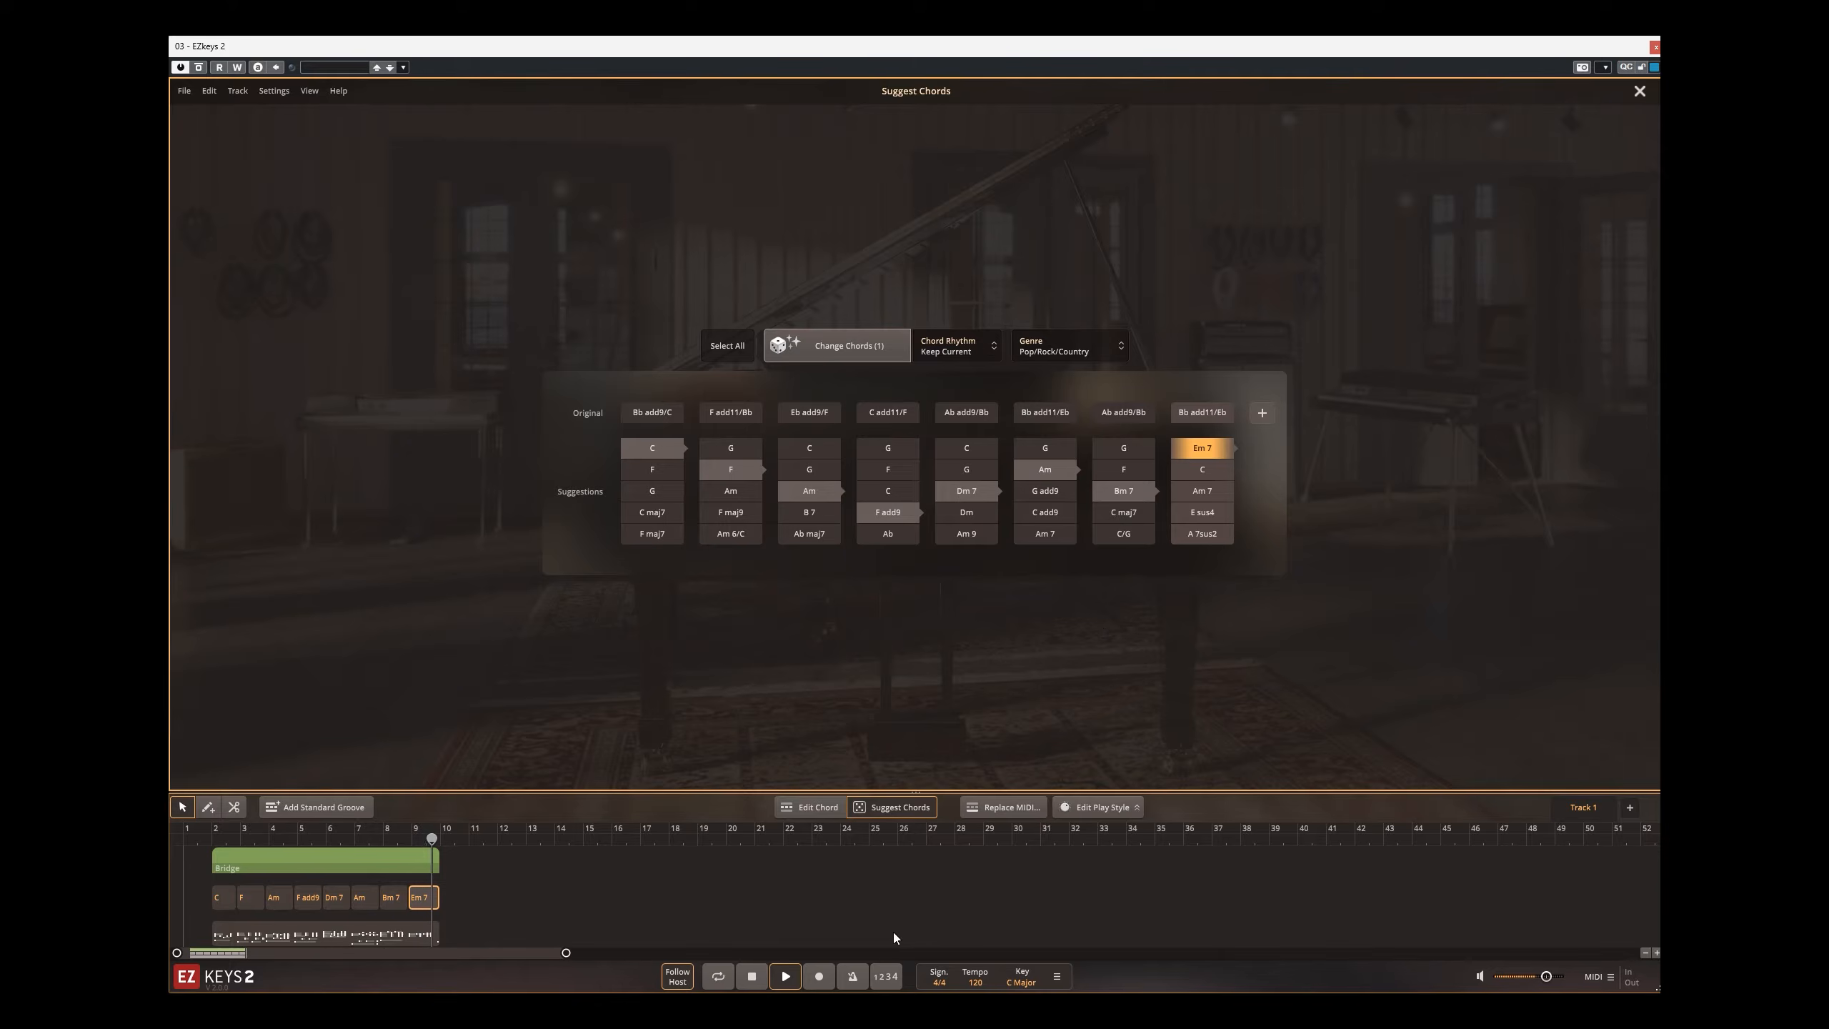
key(space)
Step: Change the Bridge block's last chord to E sus4 and its seventh to C maj7, replaying the ending after each change
click(1202, 512)
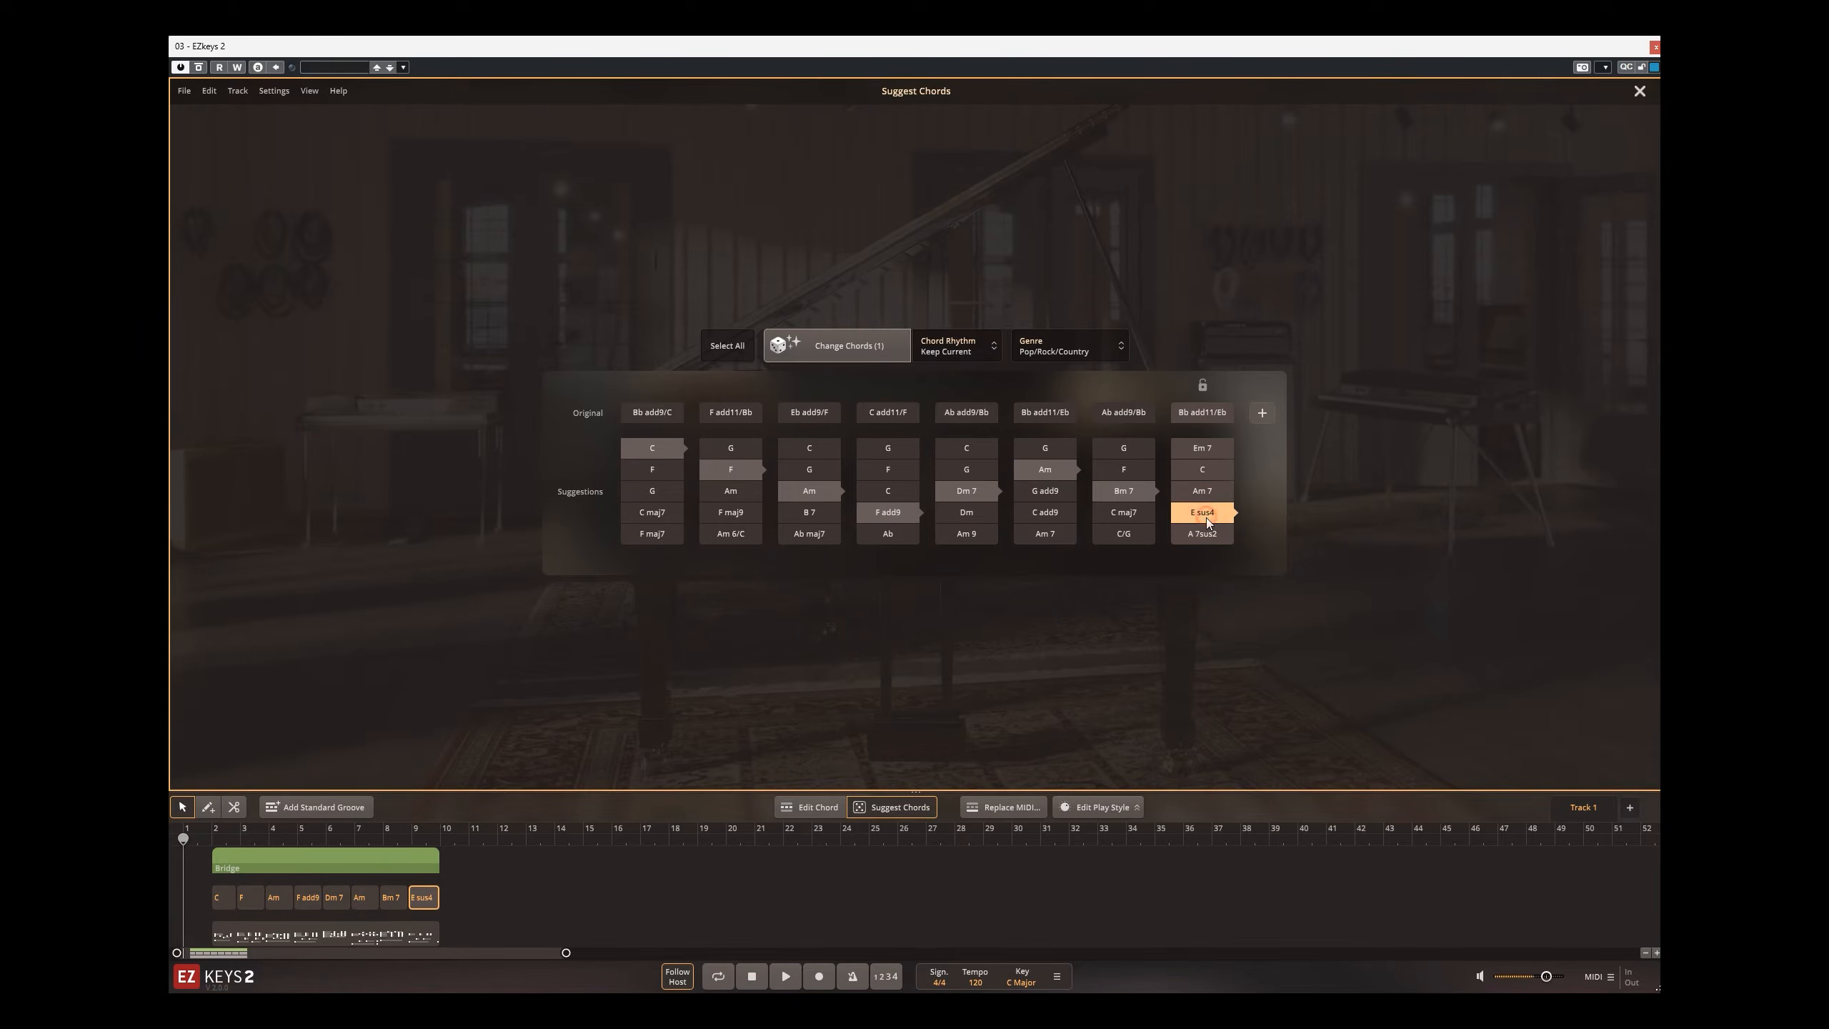
click(385, 839)
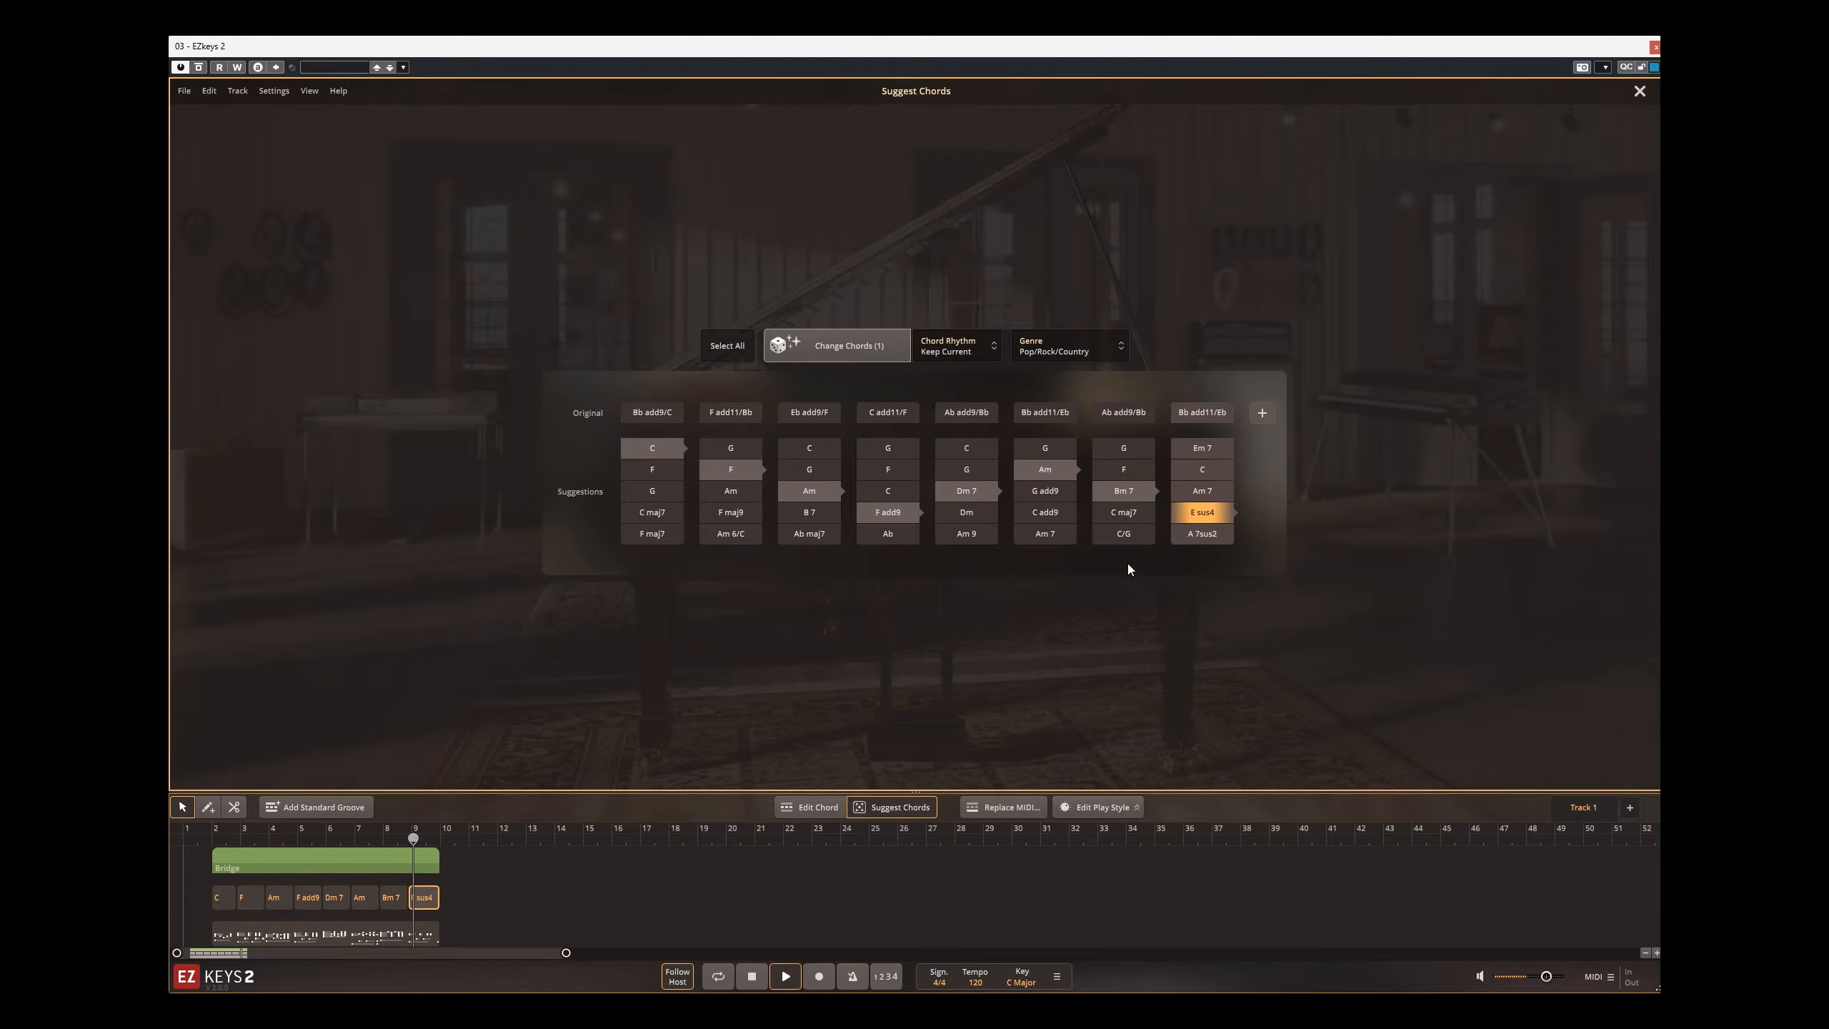
click(1140, 515)
click(366, 840)
key(space)
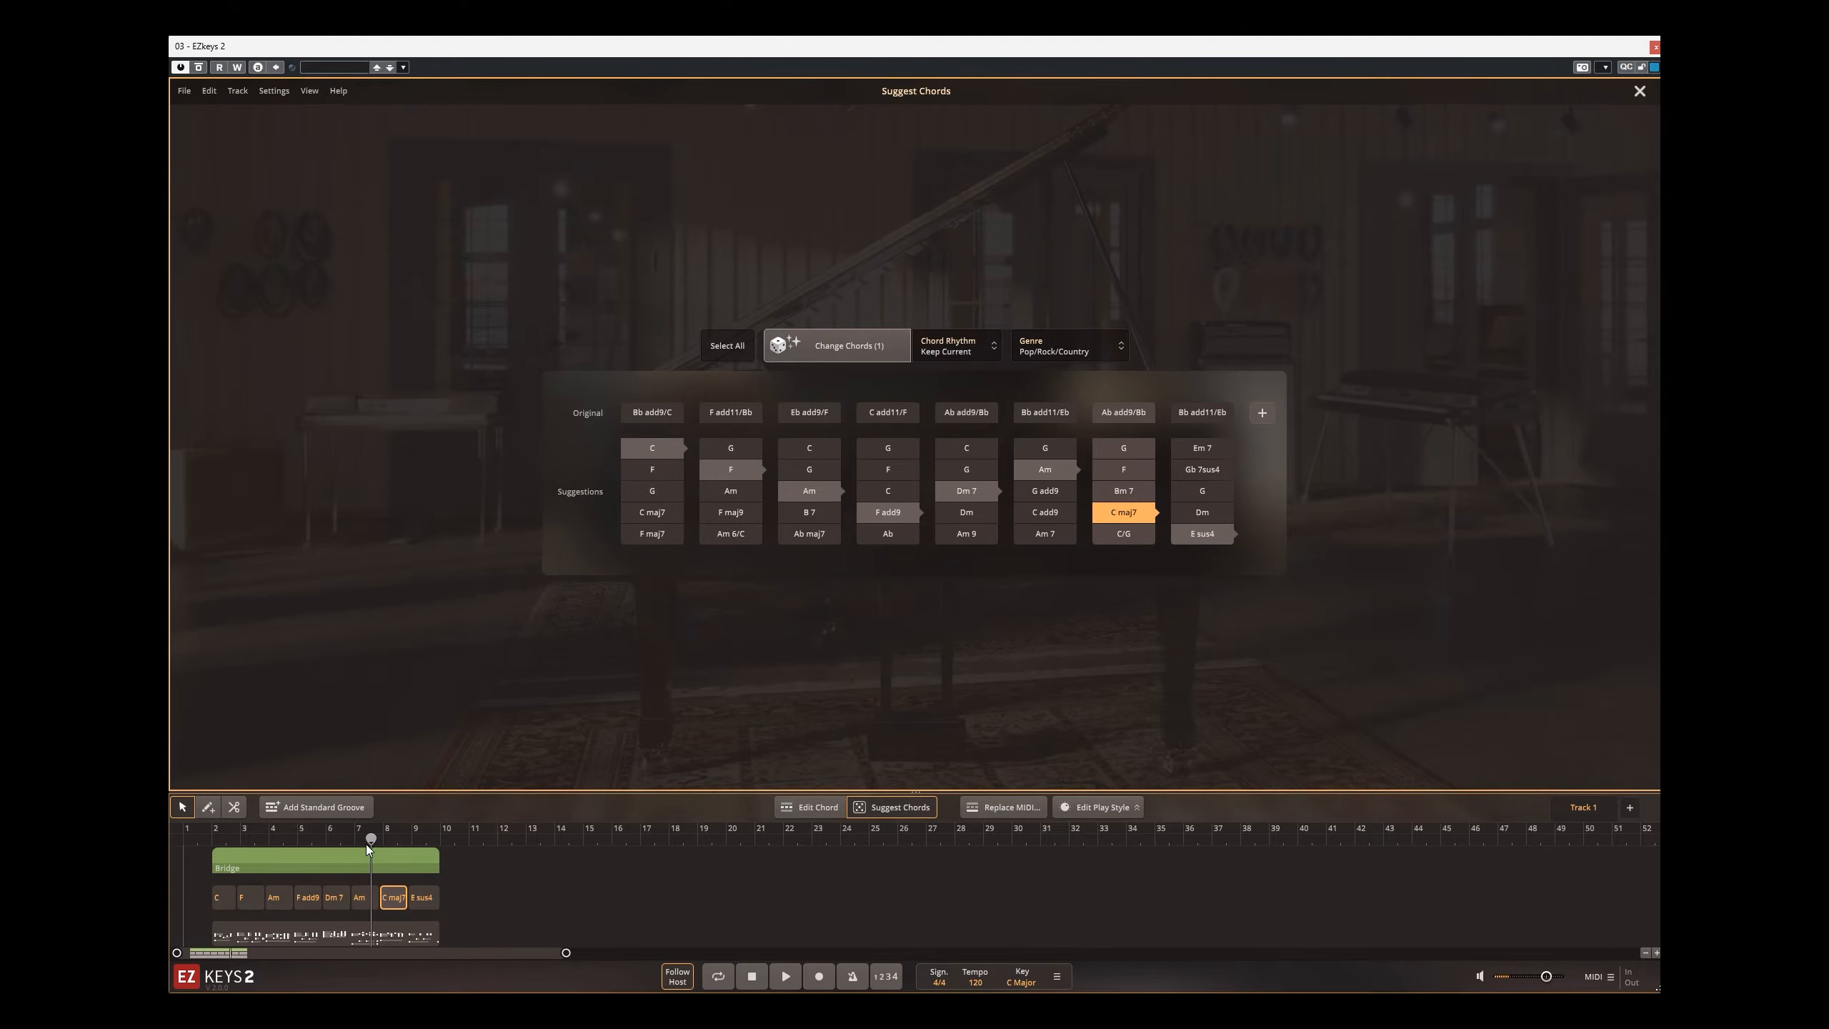
key(space)
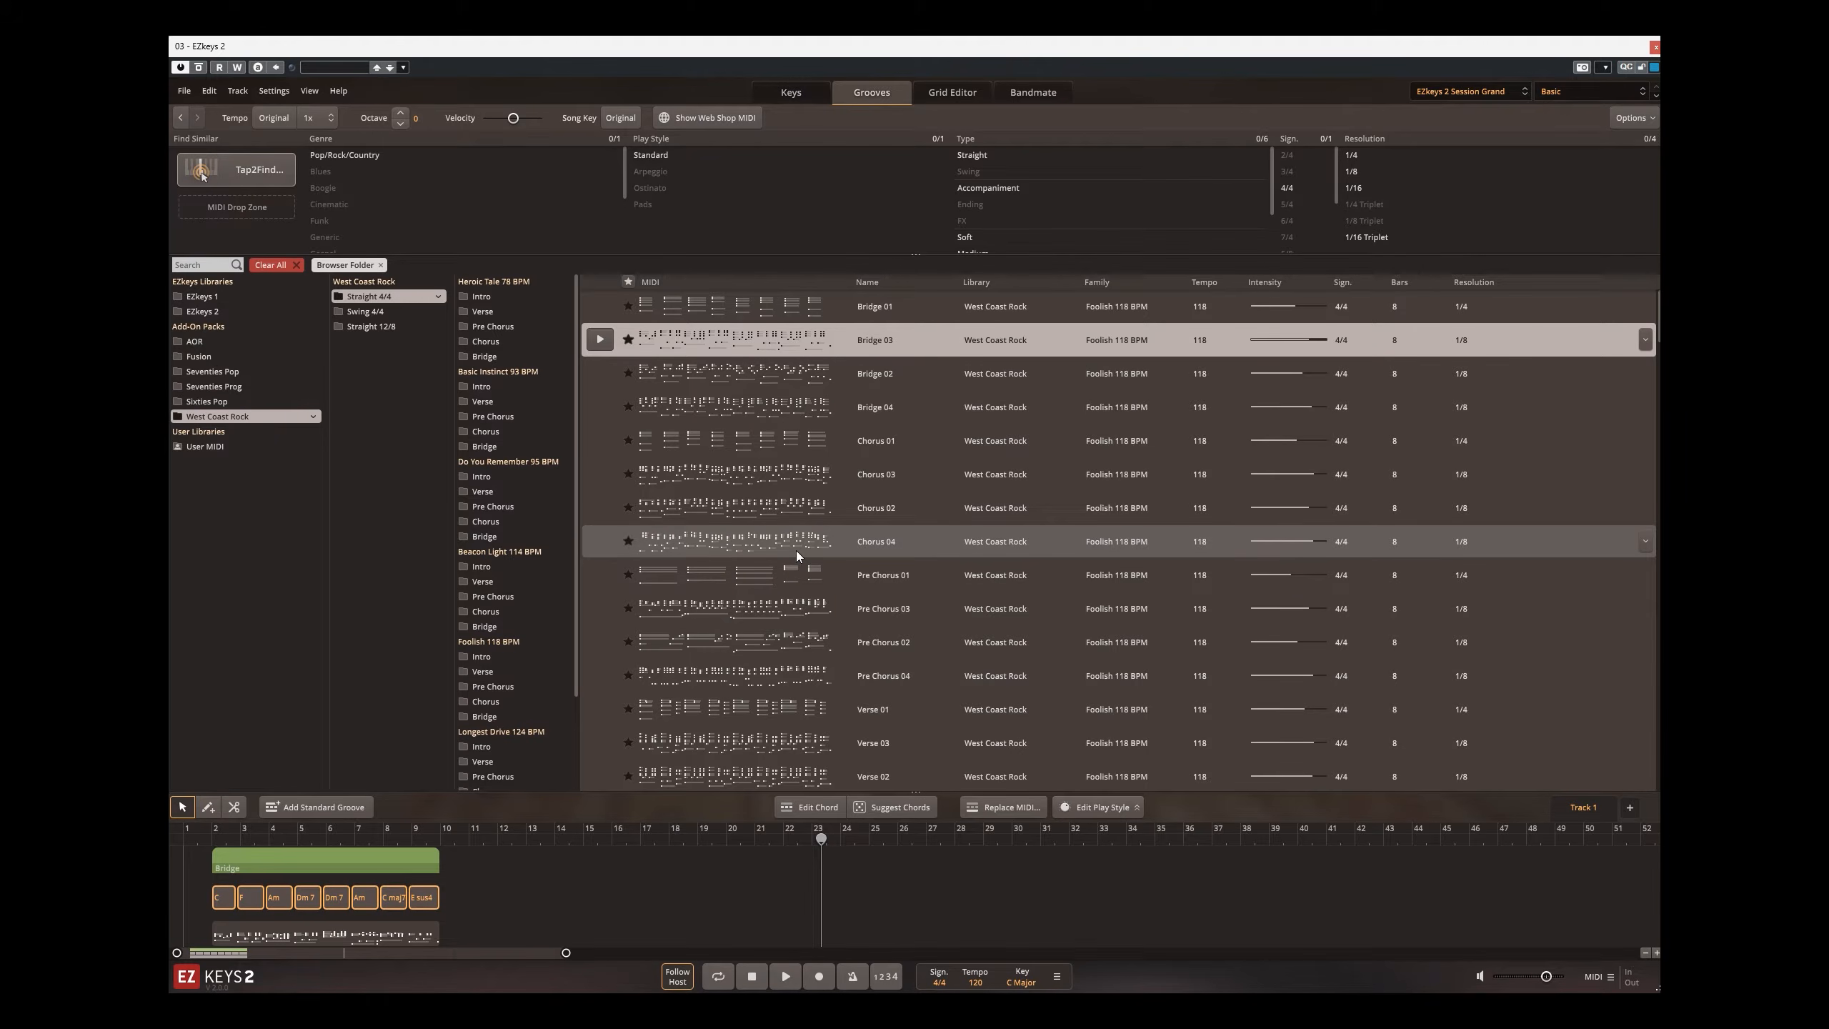
Step: Browse the EZkeys 2 library's Riffs grooves and its Arpeggios Straight 4/4 and mixed-signature grooves
click(210, 314)
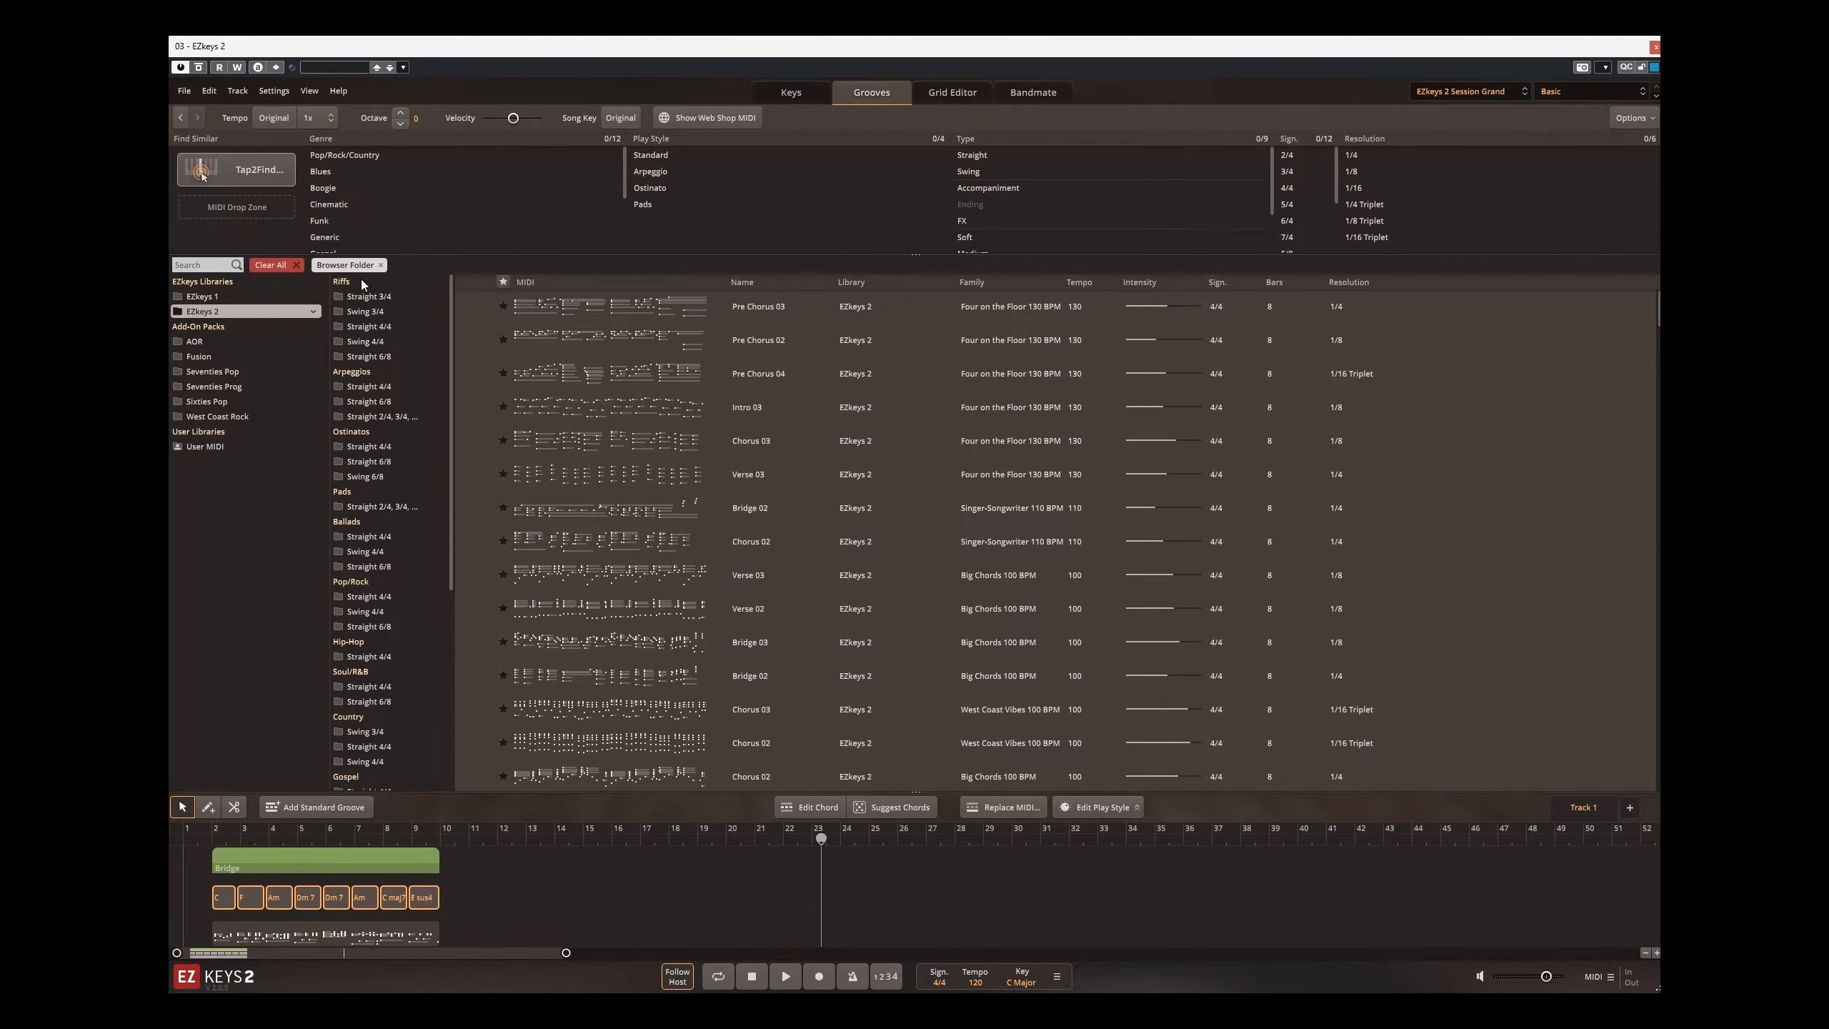
click(360, 297)
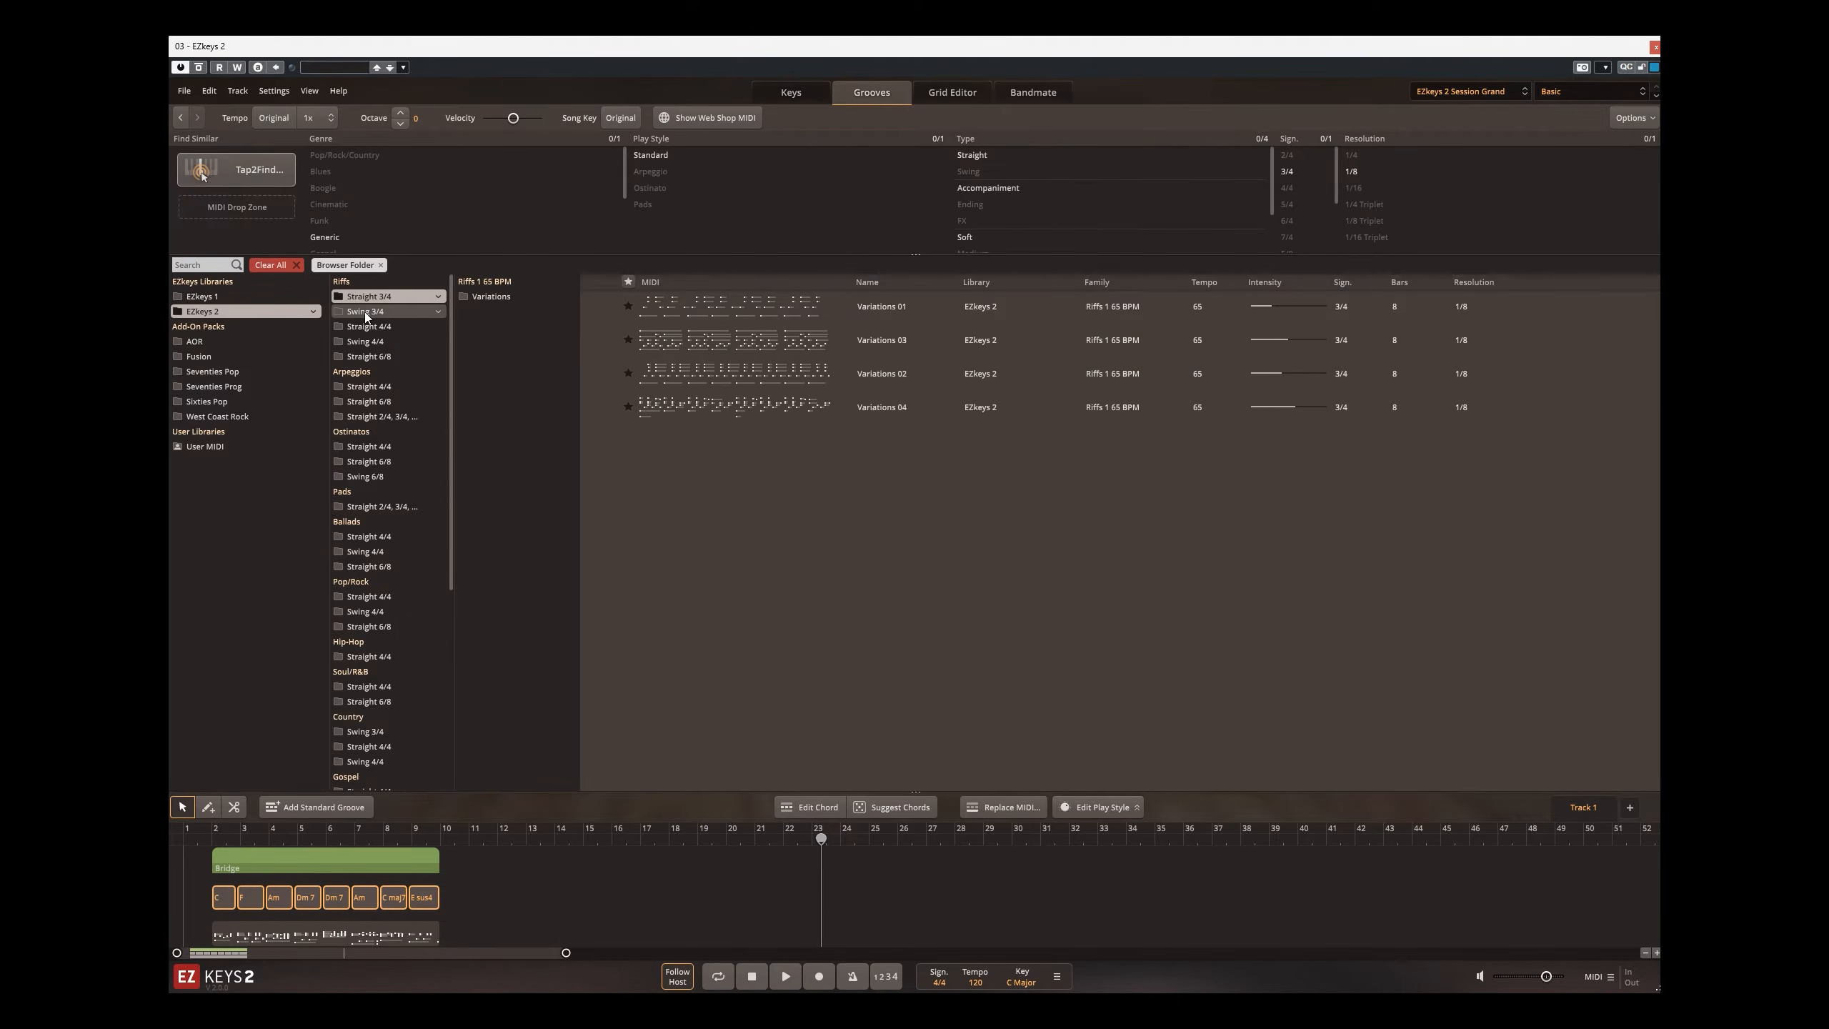
click(365, 313)
click(369, 329)
click(371, 346)
click(372, 358)
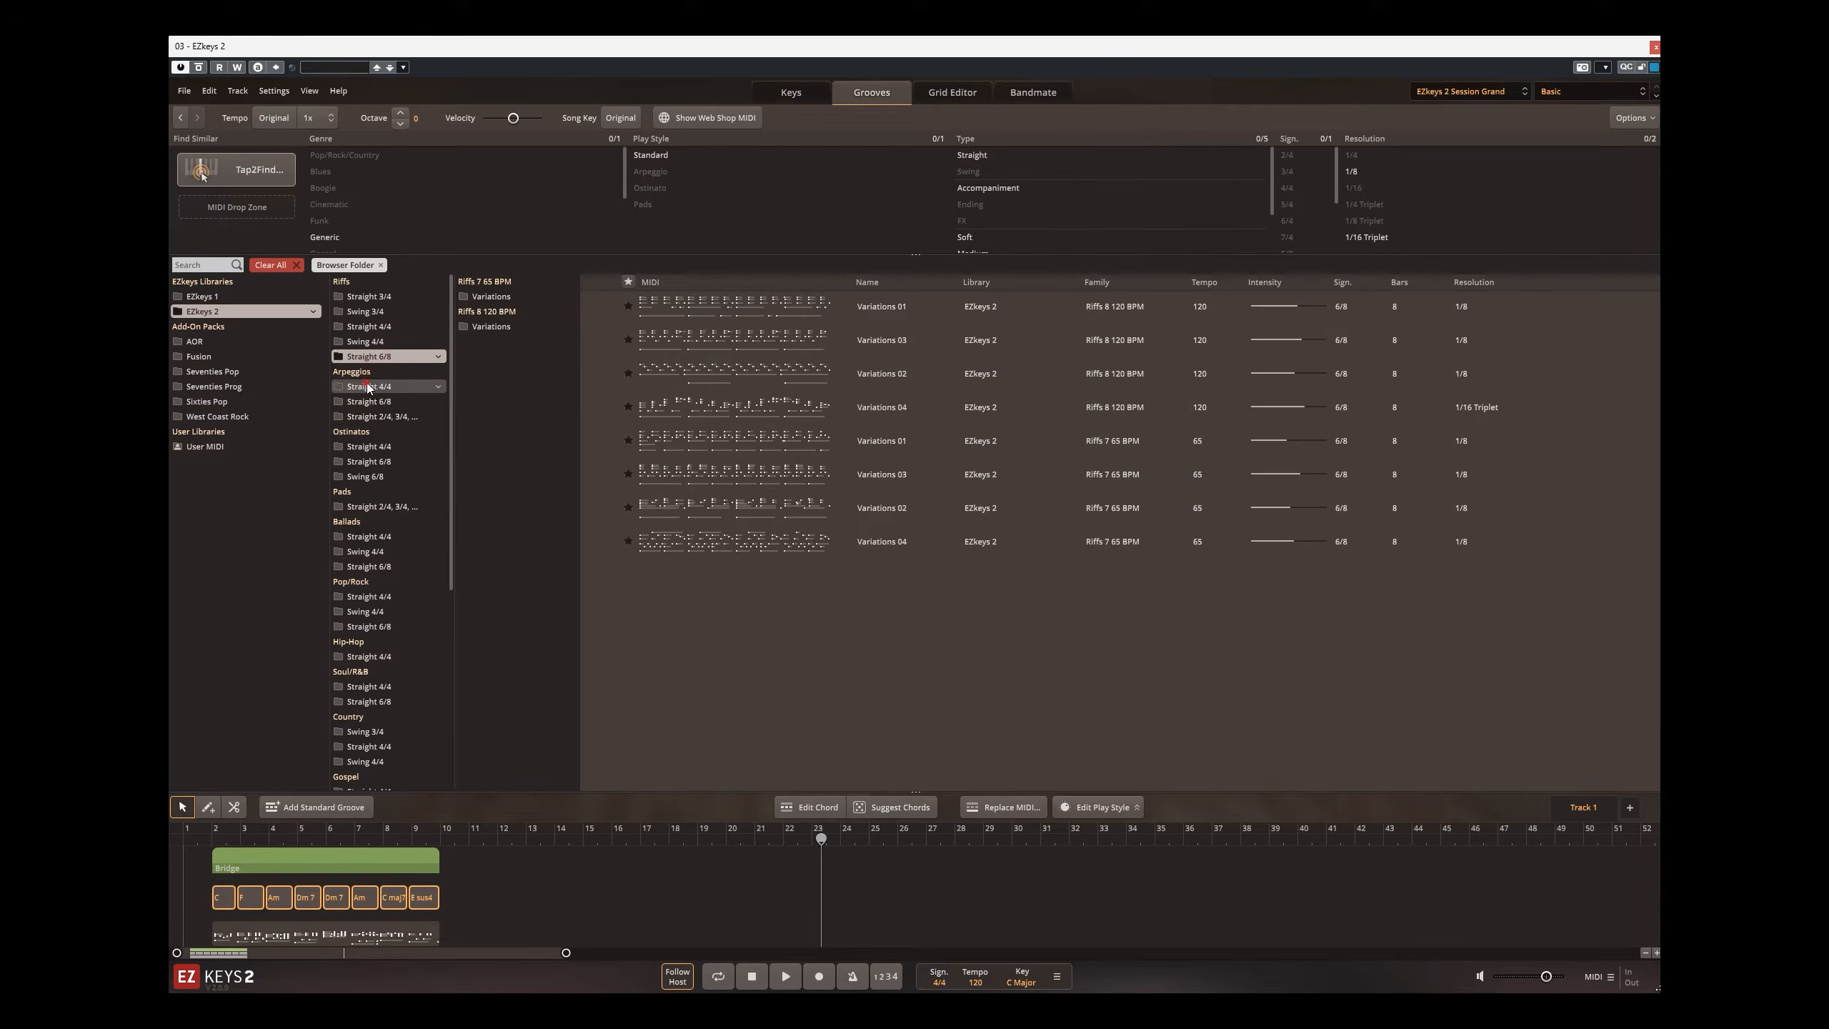
click(371, 388)
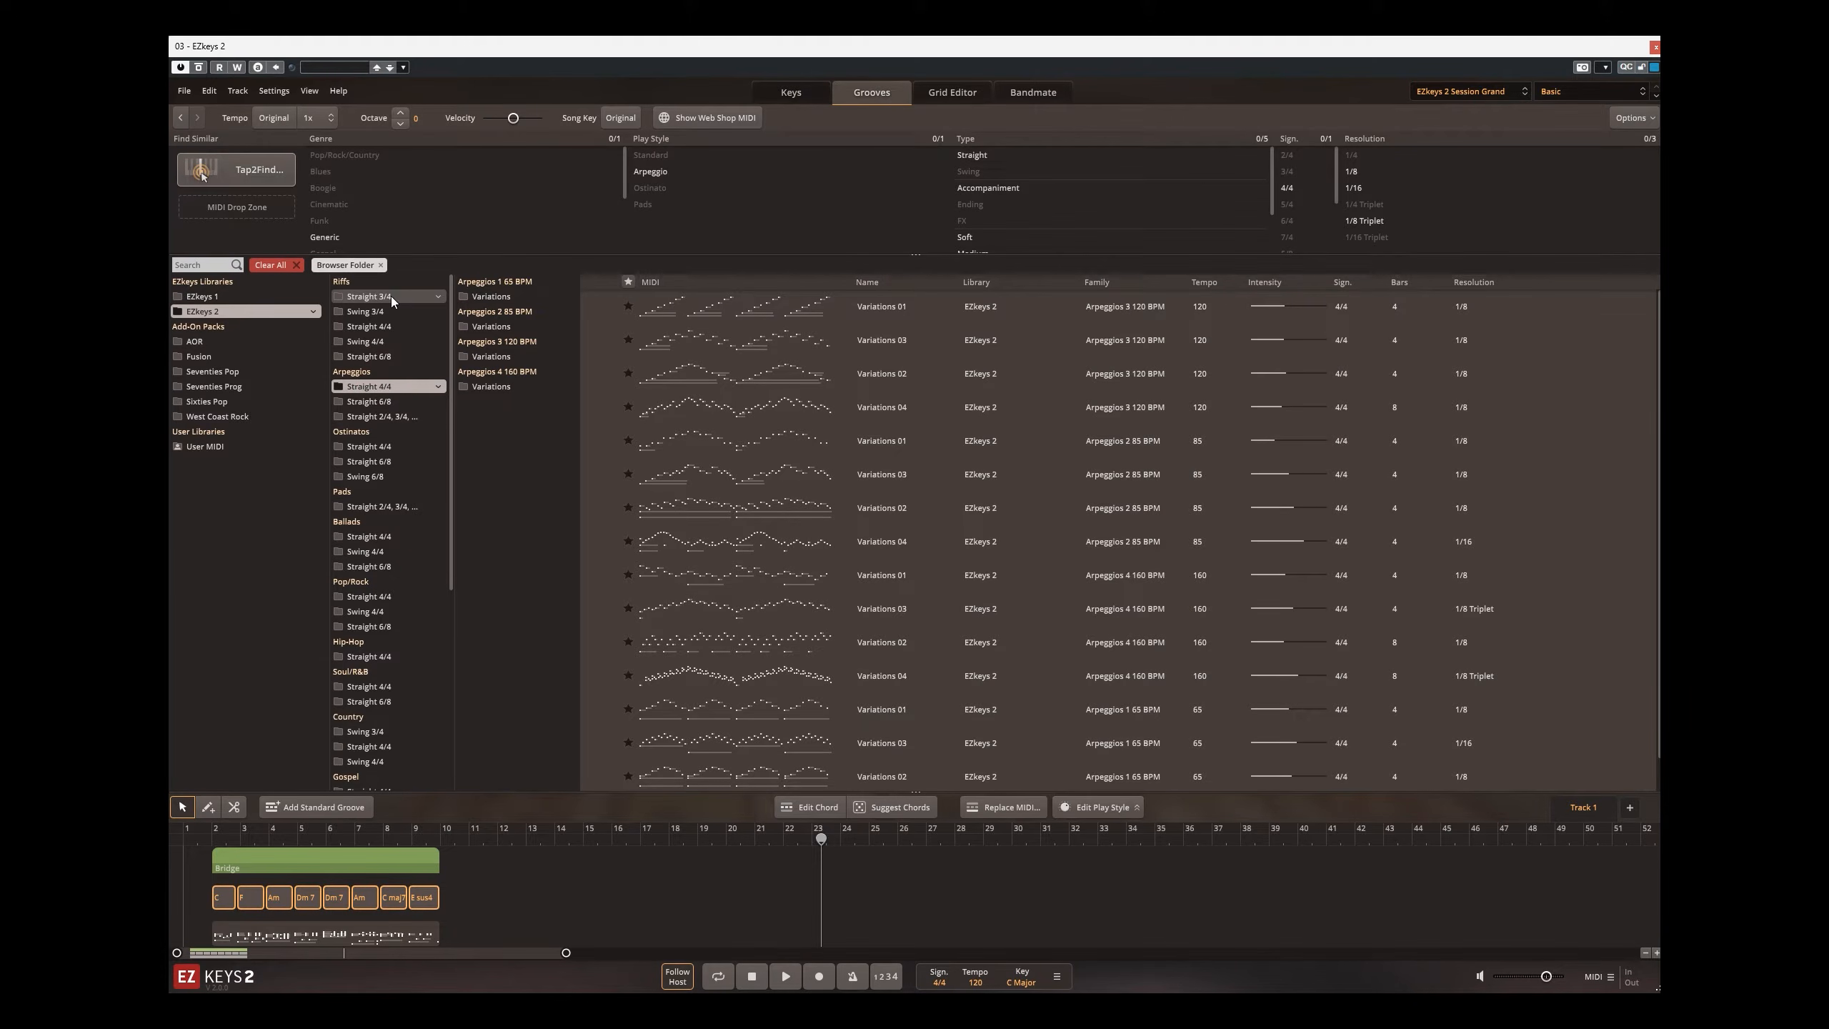
click(400, 418)
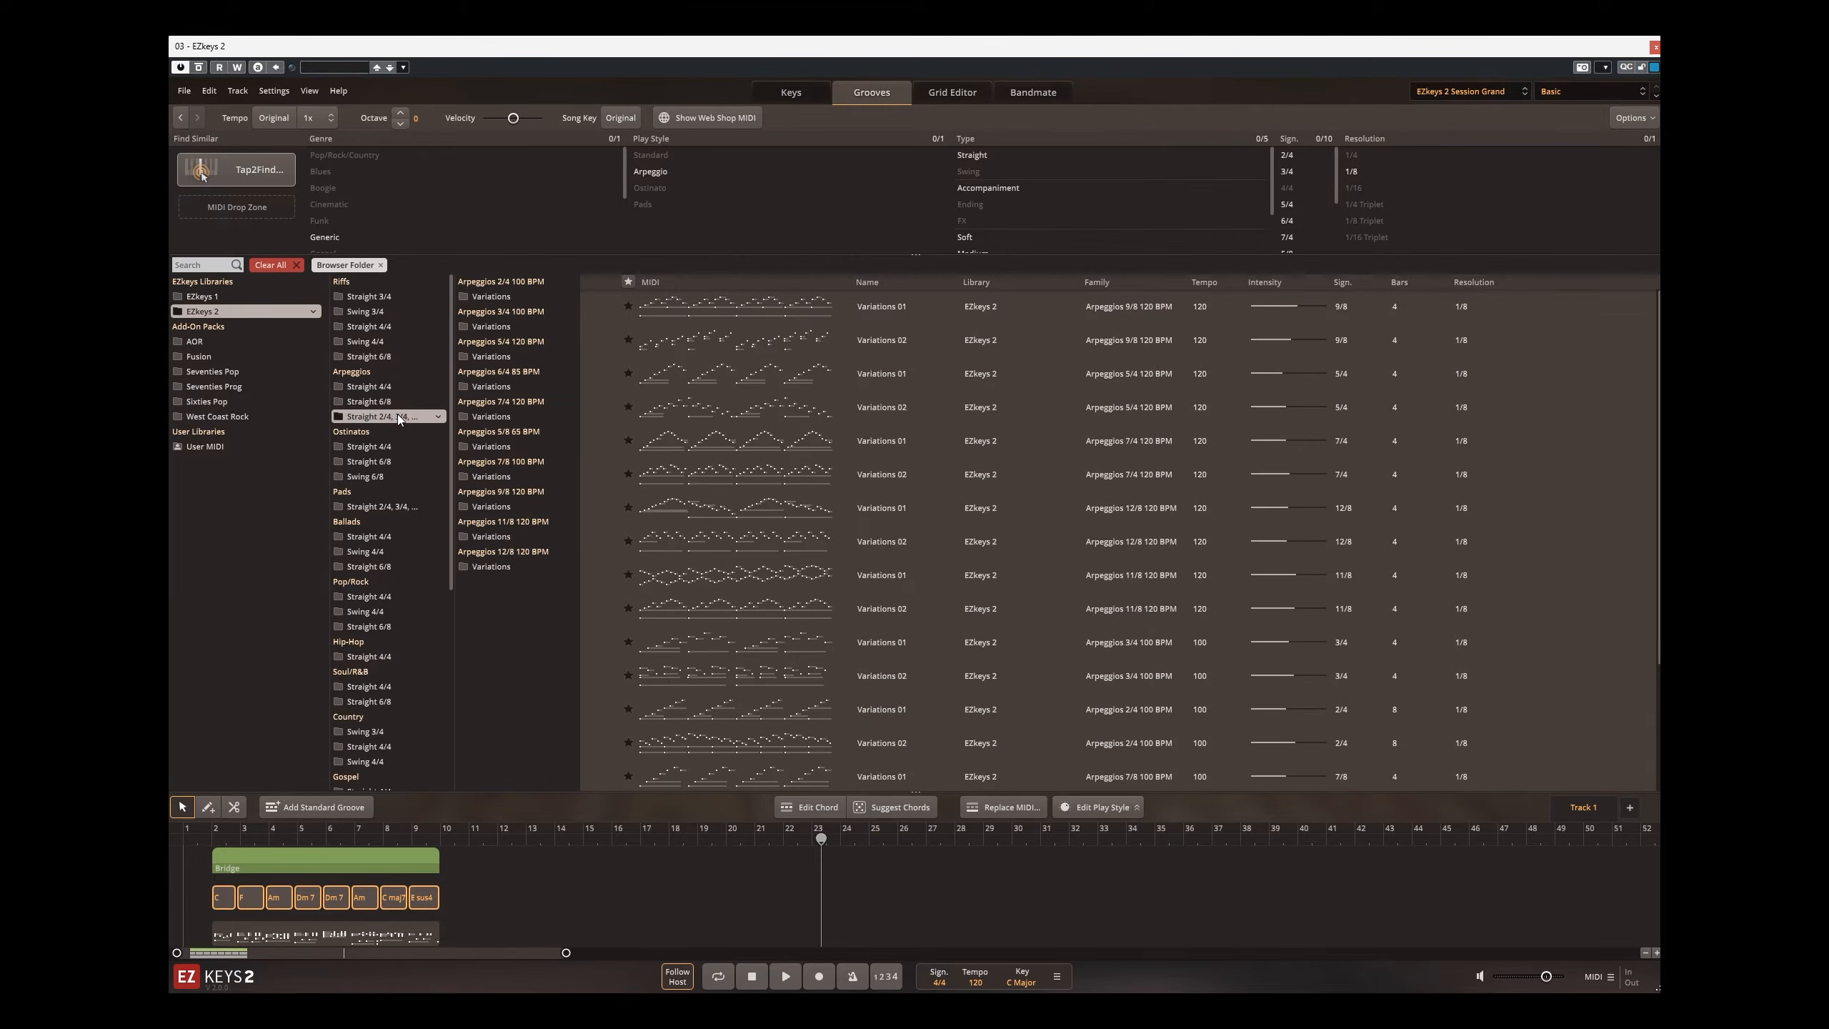
Step: Preview Variations 01 from Ostinatos Straight 4/4 and Variations 01 from Pads, and show the Pads 5/4 120 BPM variations
click(393, 445)
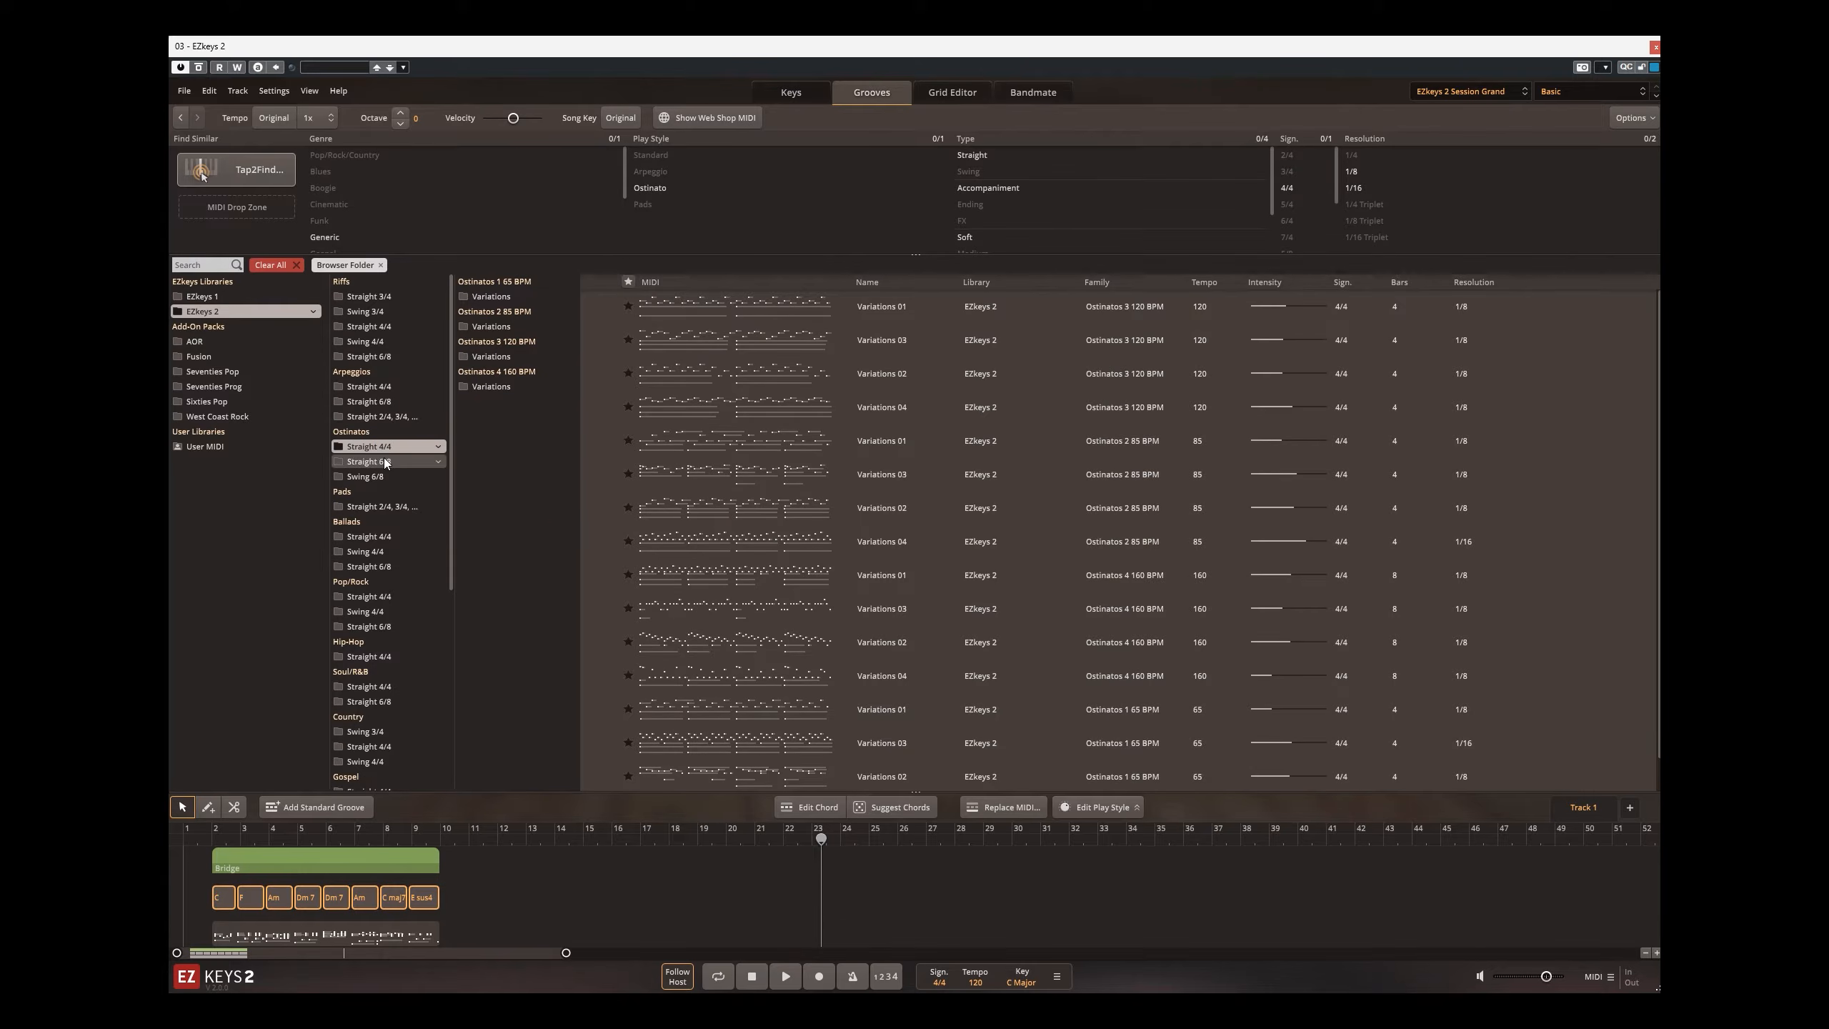
click(604, 308)
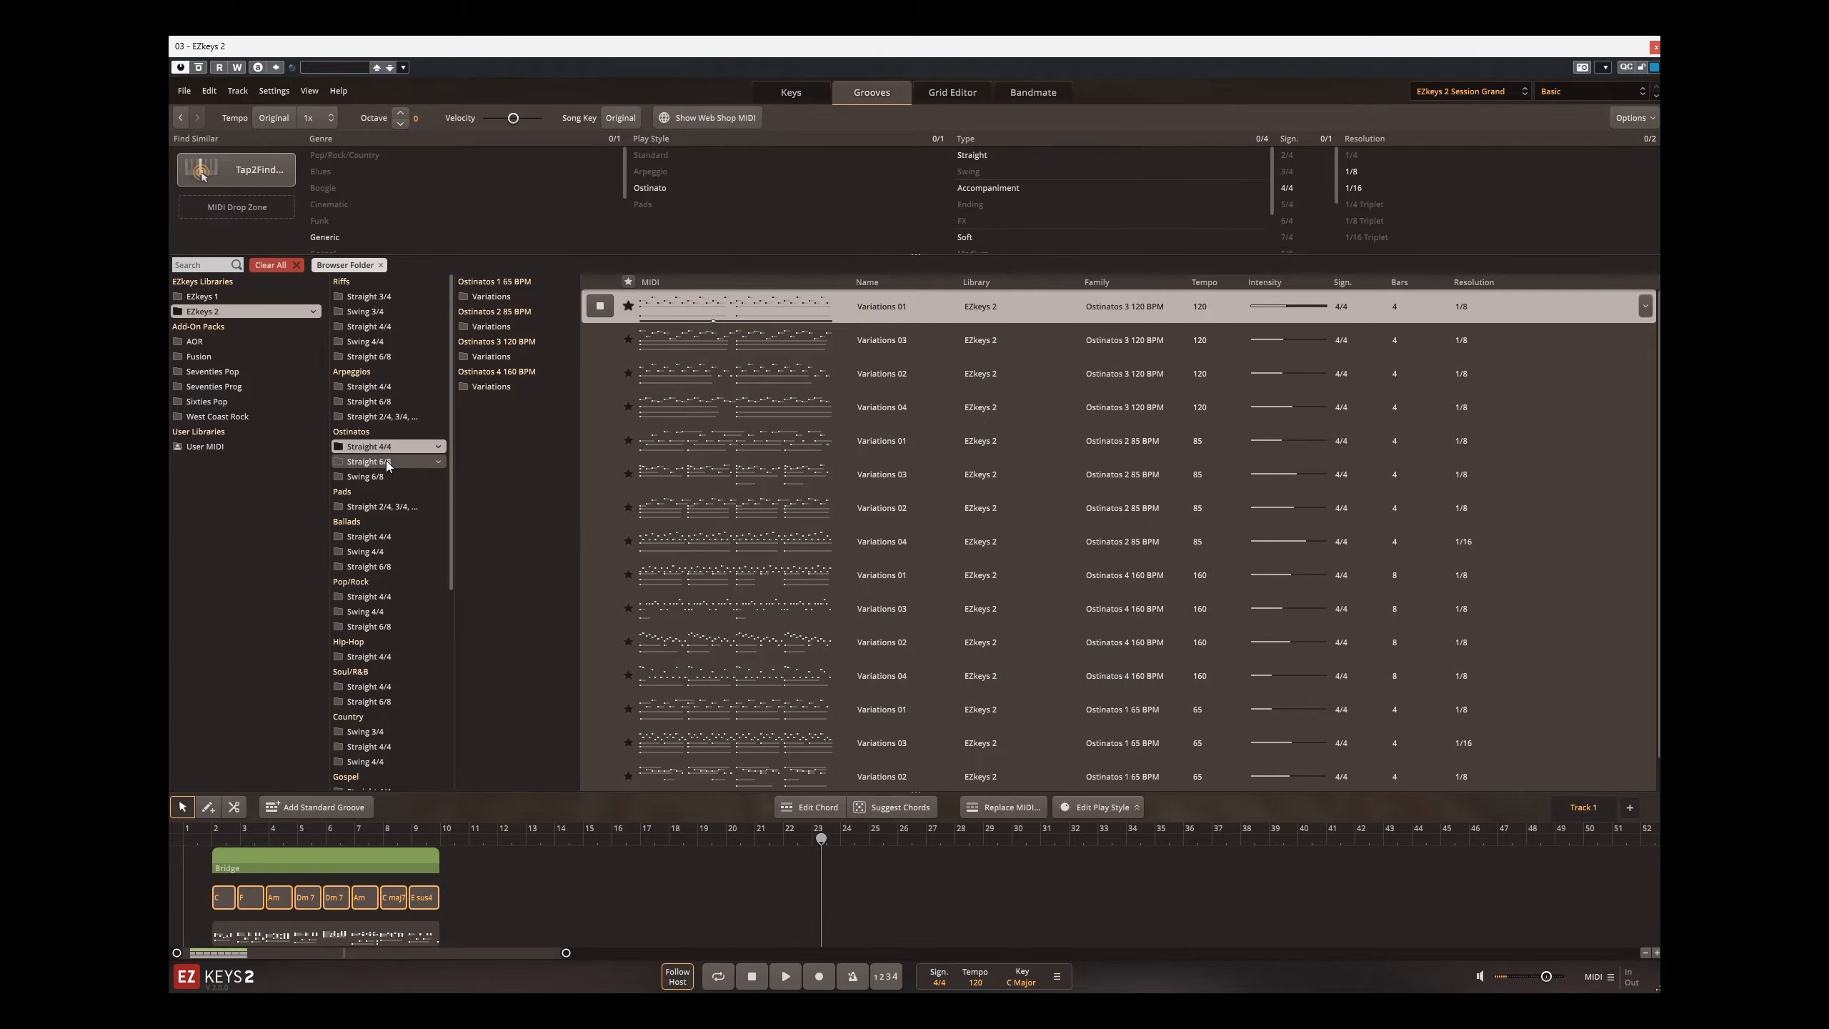
click(380, 506)
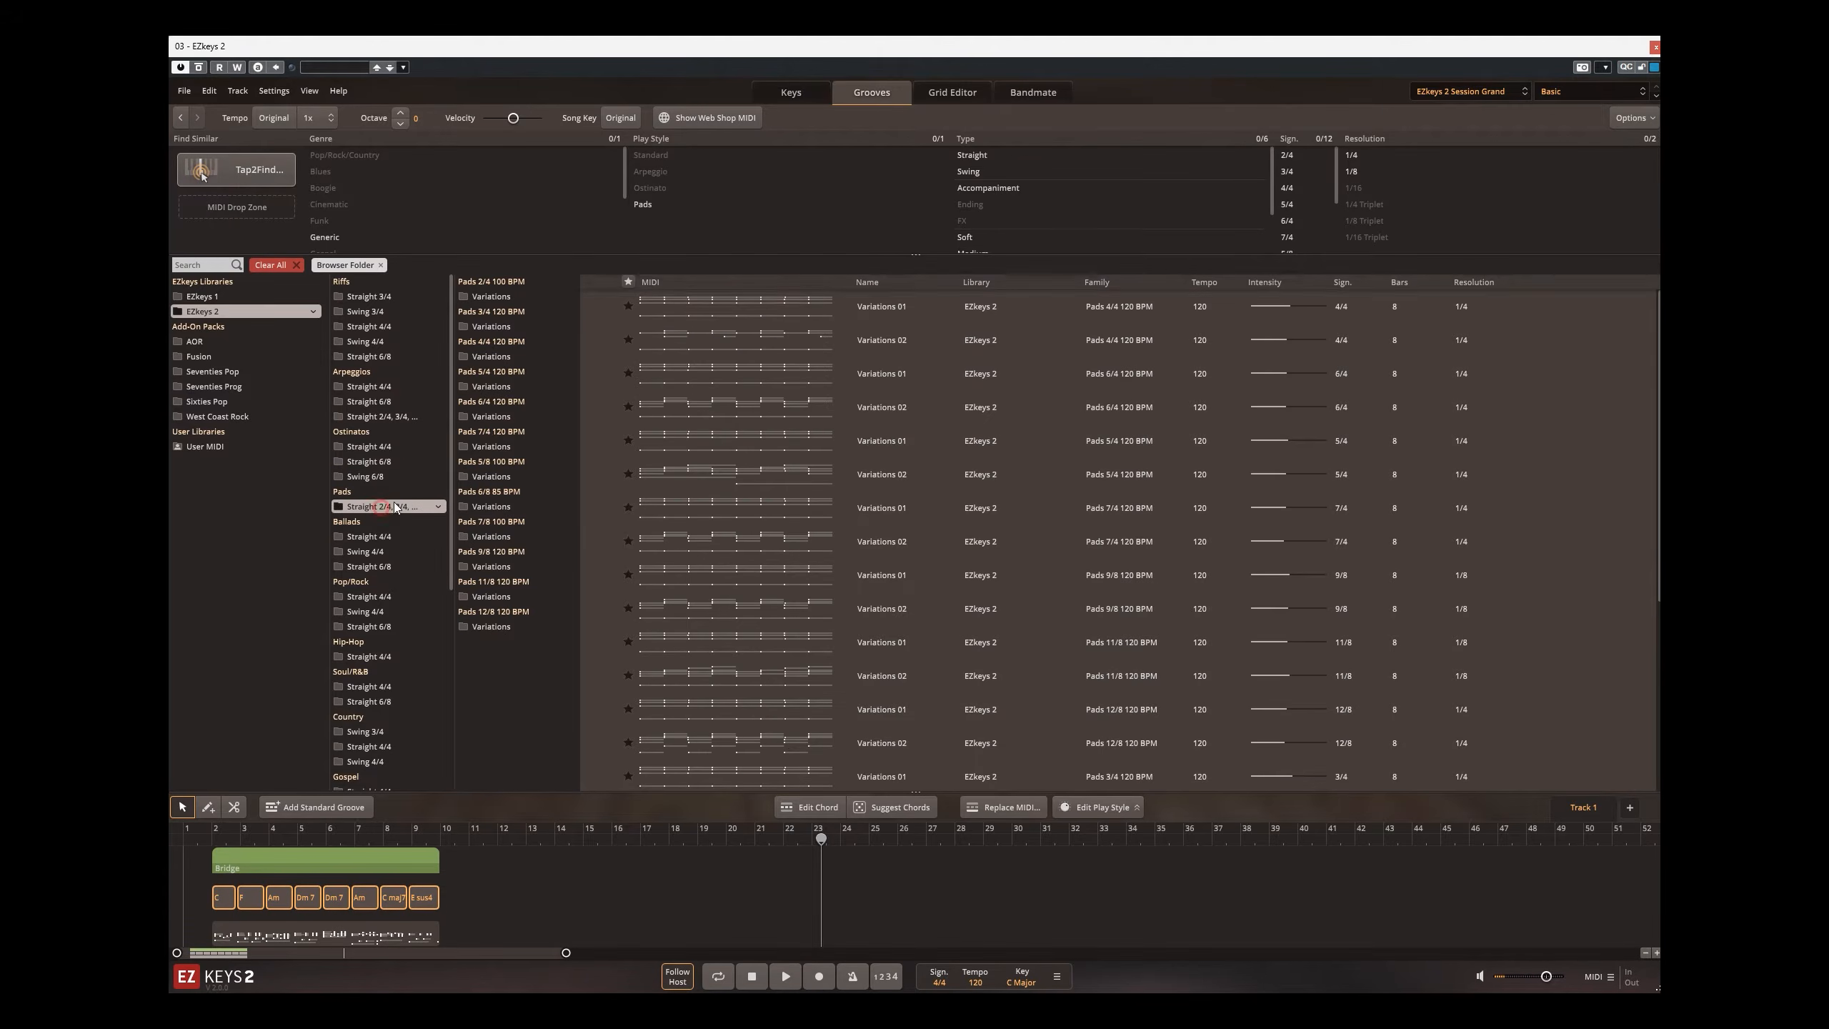
click(603, 309)
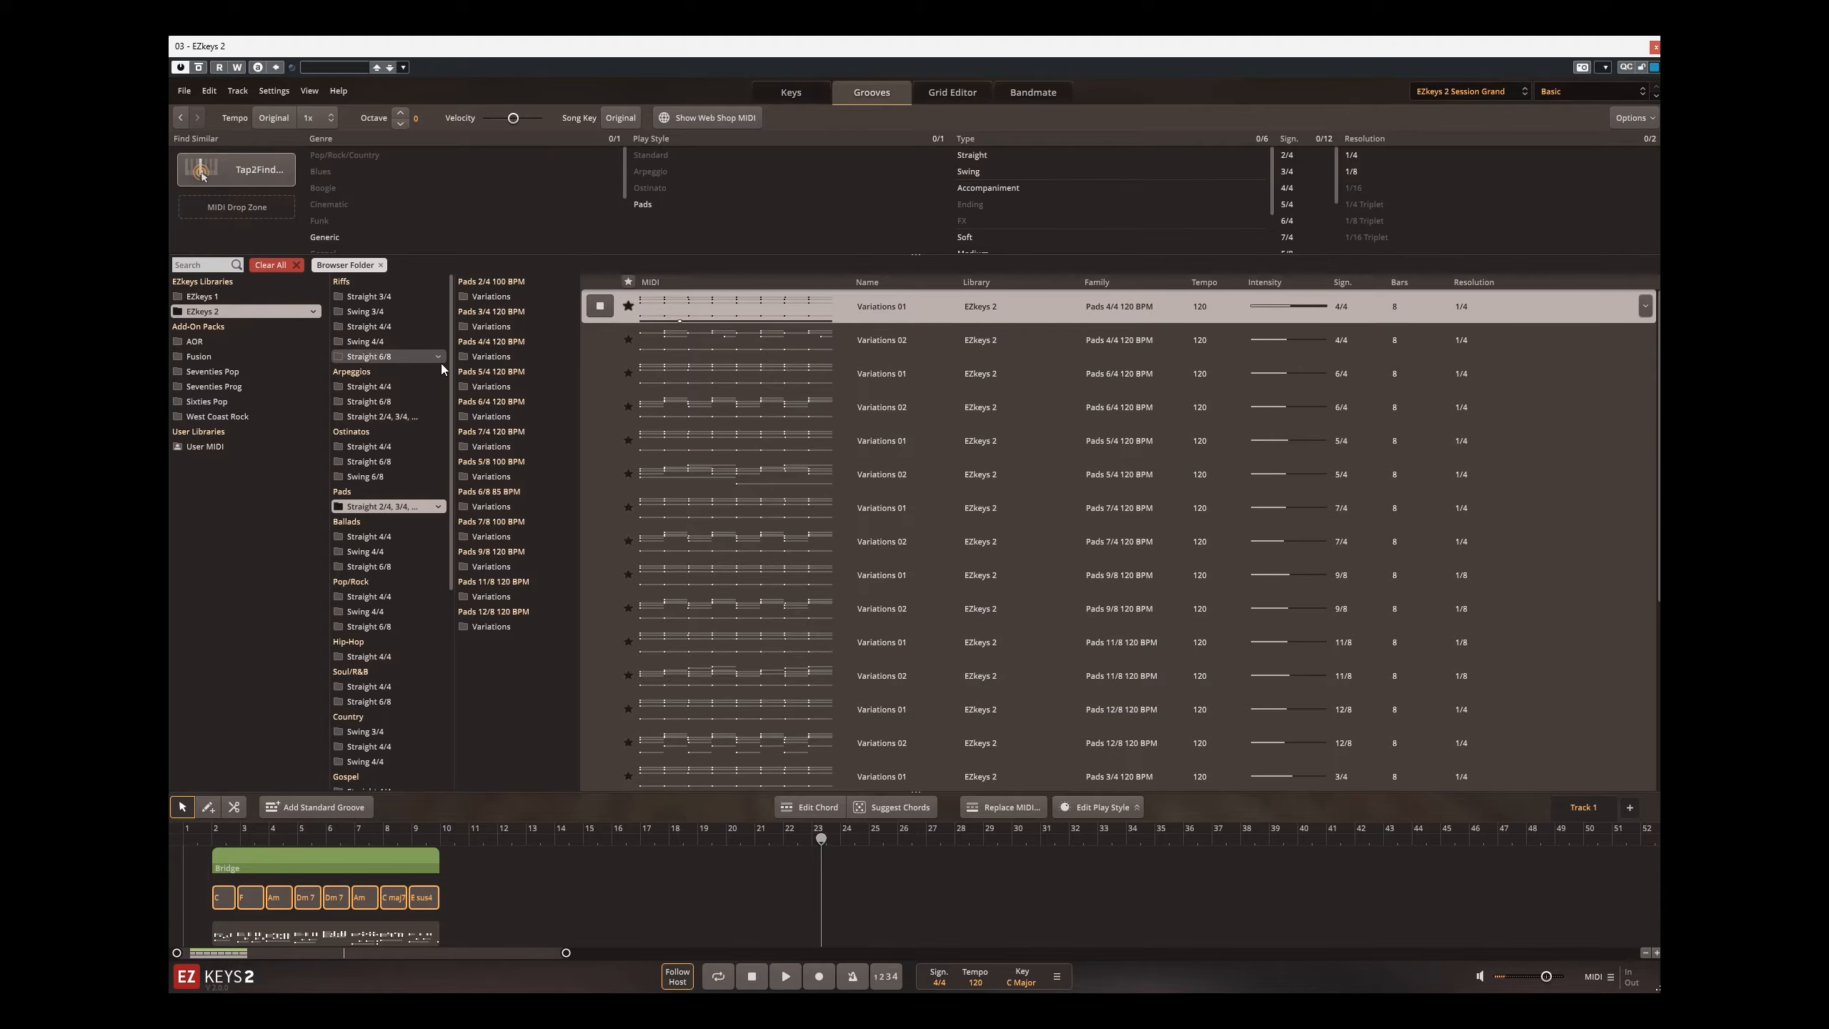
click(491, 386)
Step: Preview Bridge 03 from Ballads Straight 4/4 and Pre Chorus 04 from Pop/Rock Straight 4/4
click(382, 536)
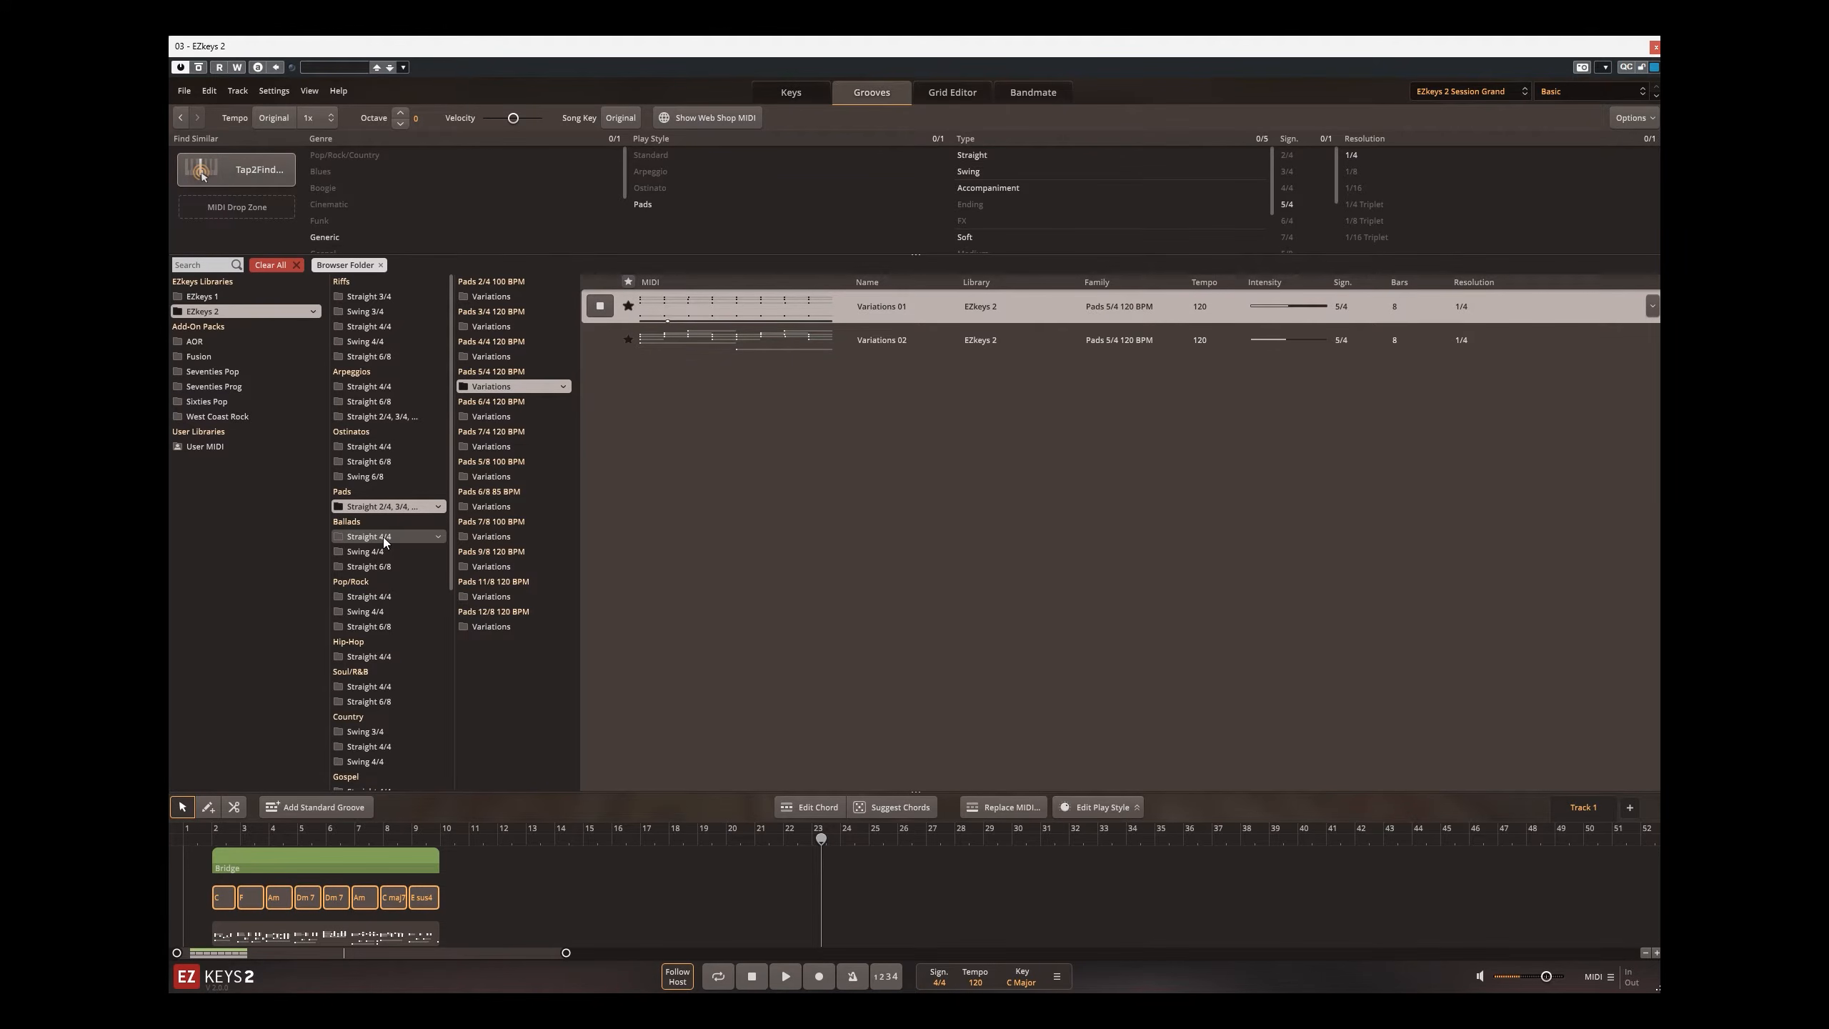
click(595, 406)
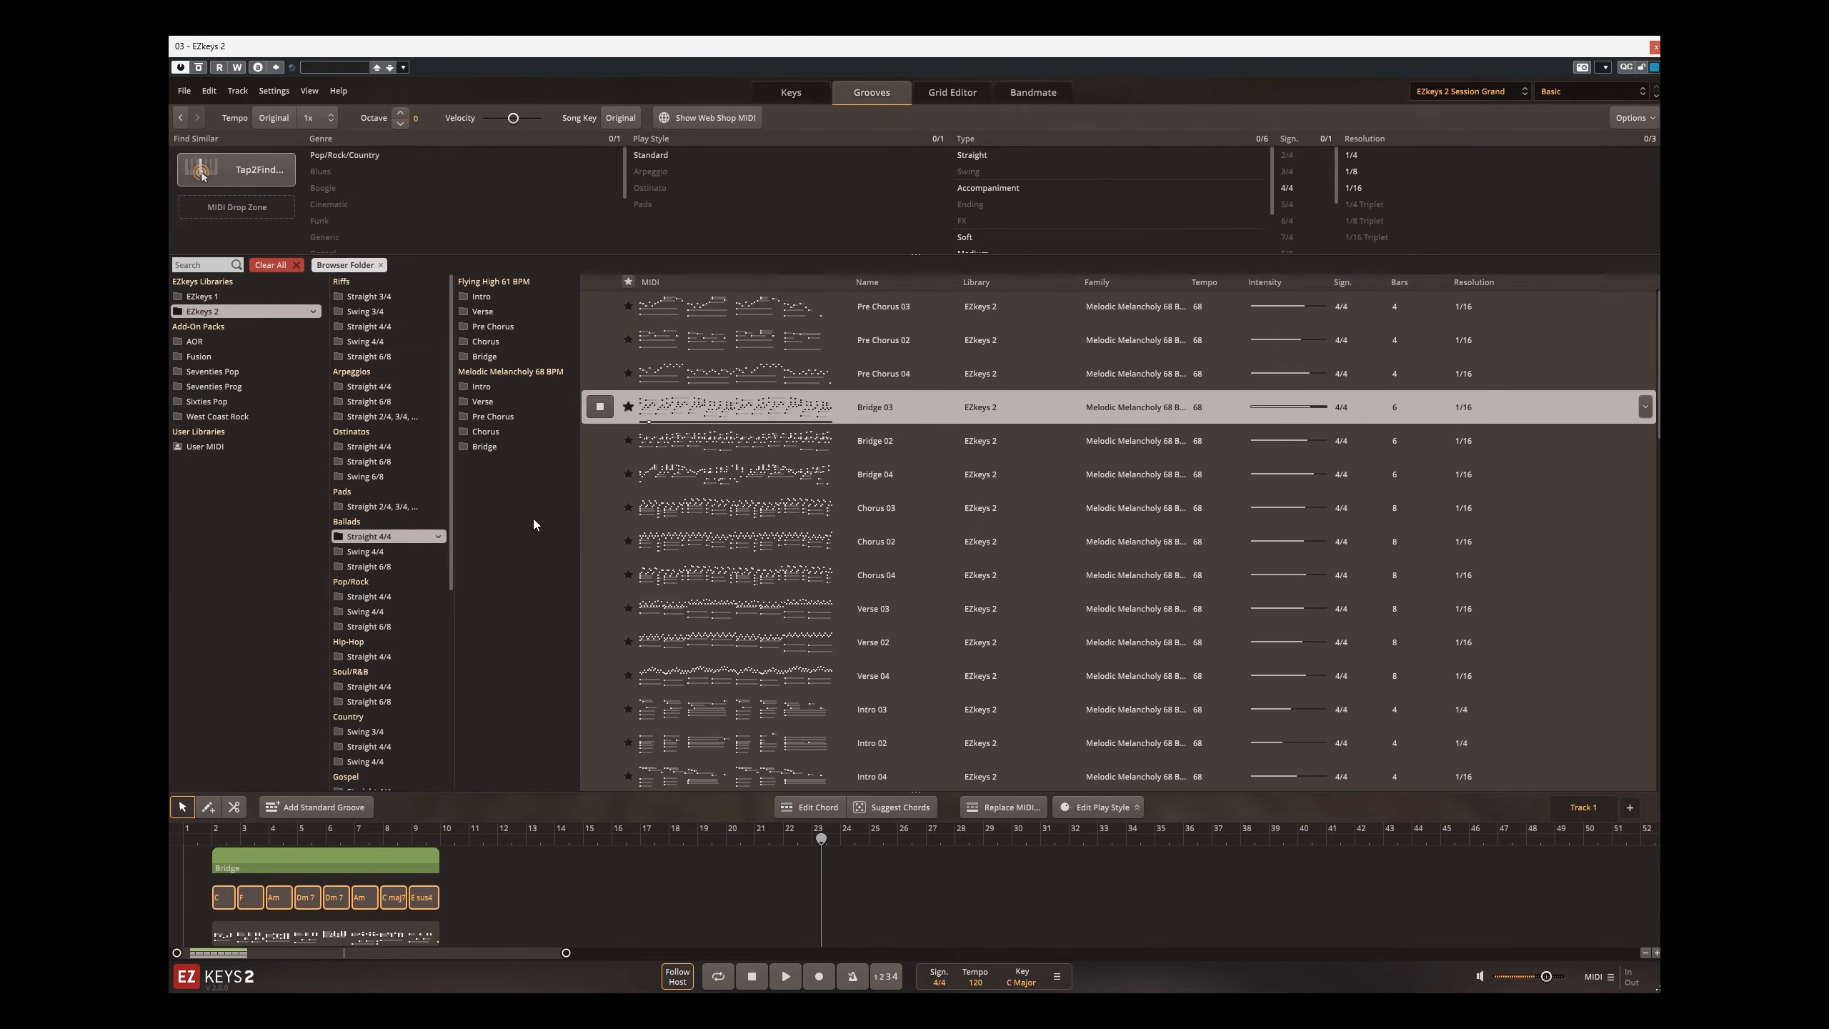
click(396, 598)
click(598, 373)
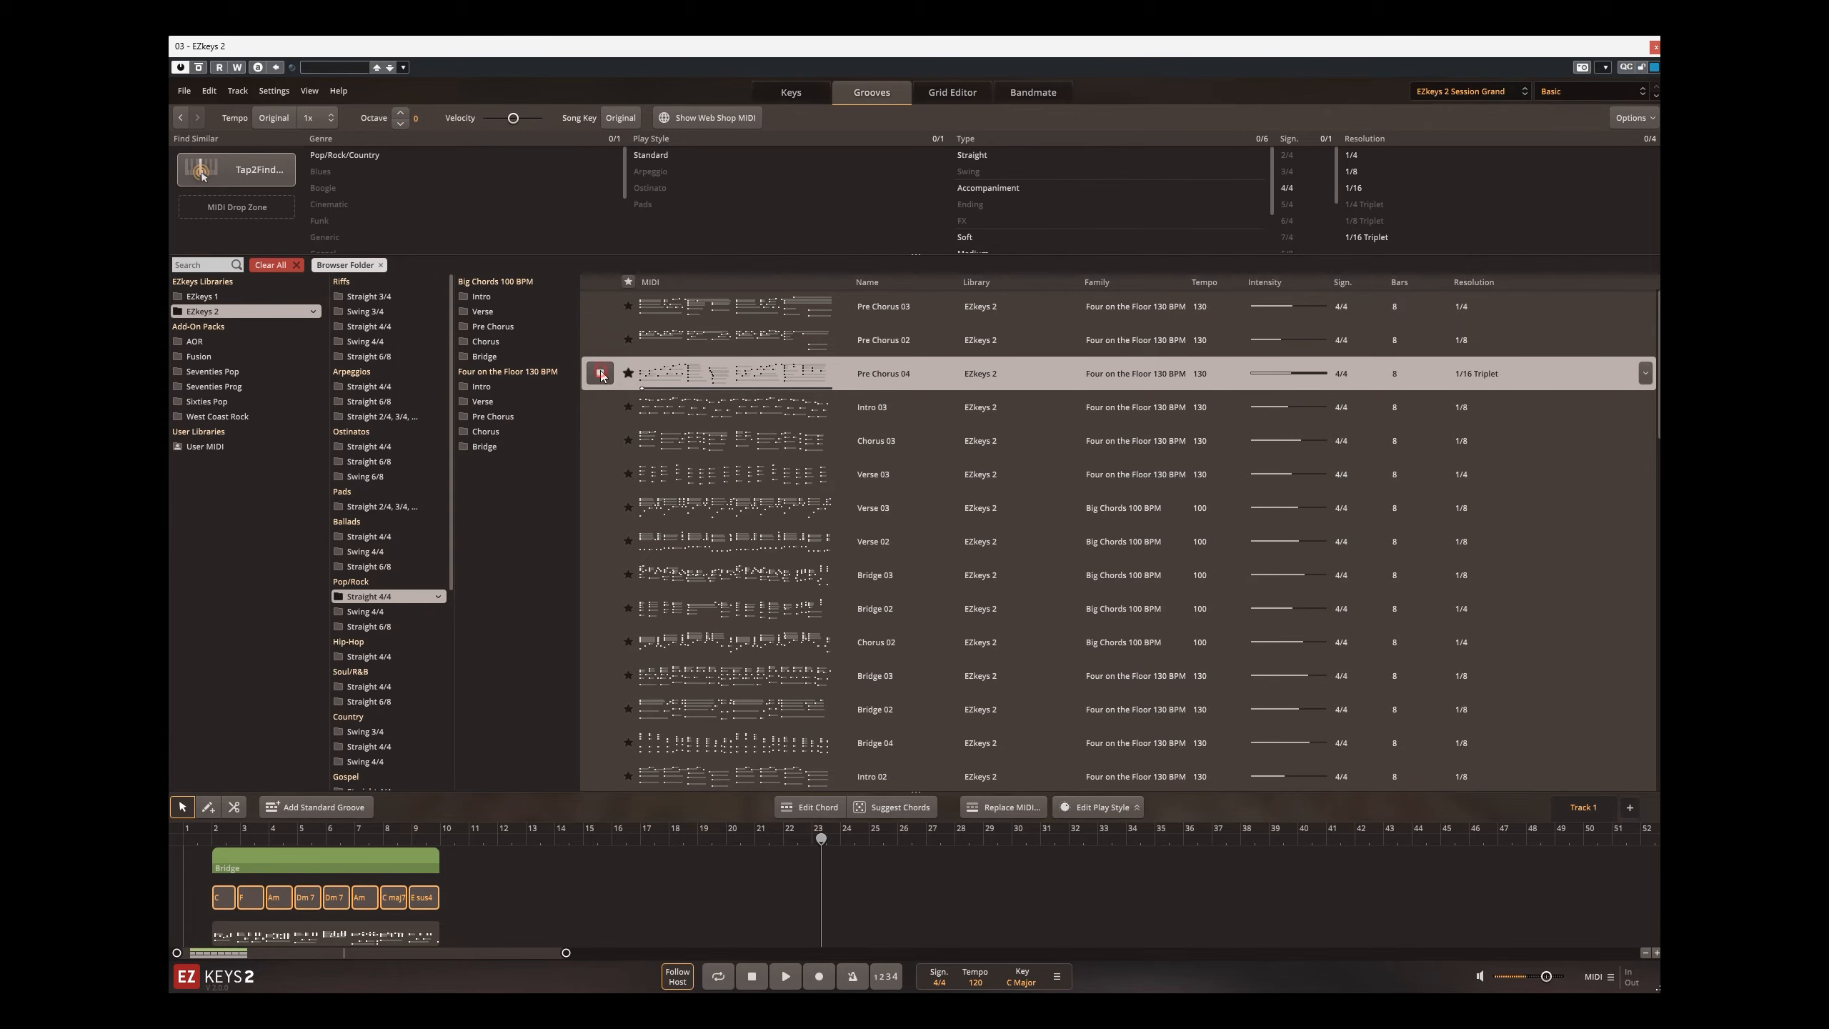
scroll(375, 540, down, 2)
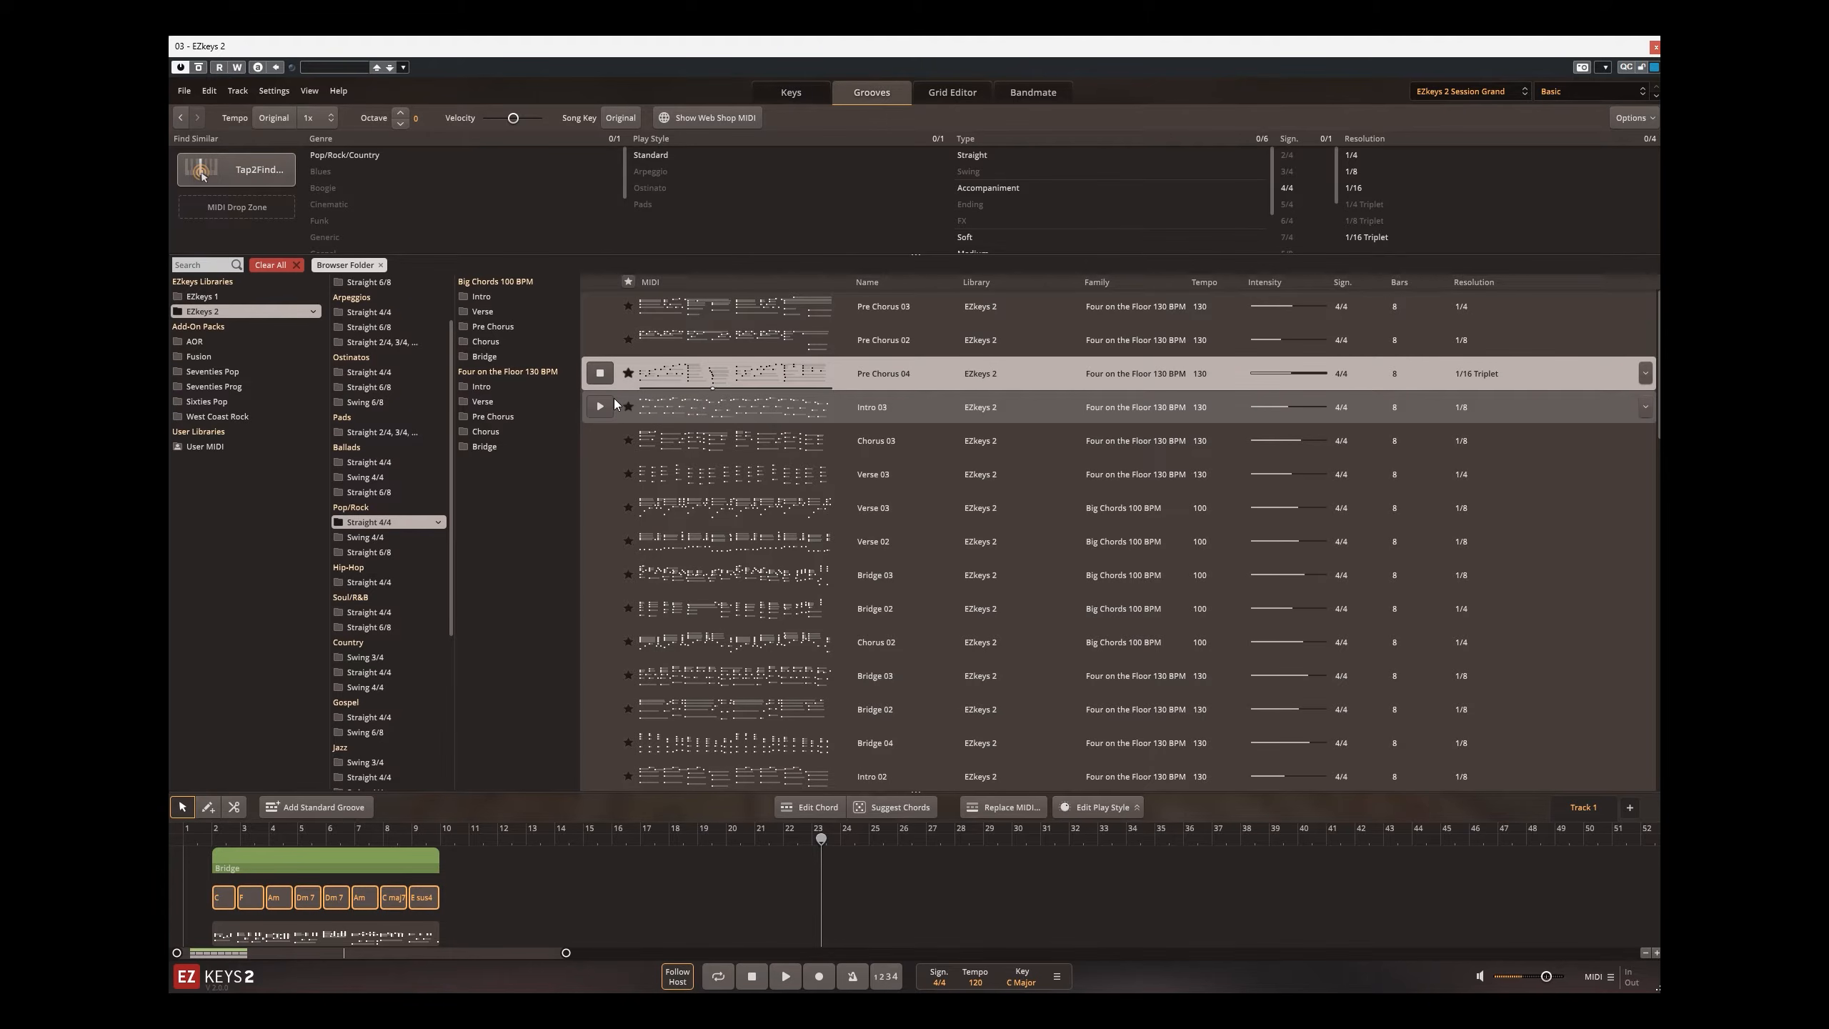
Step: Audition the B 02 groove from Hip-Hop Straight 4/4 in its original tempo and look through the remaining genre folders
click(277, 122)
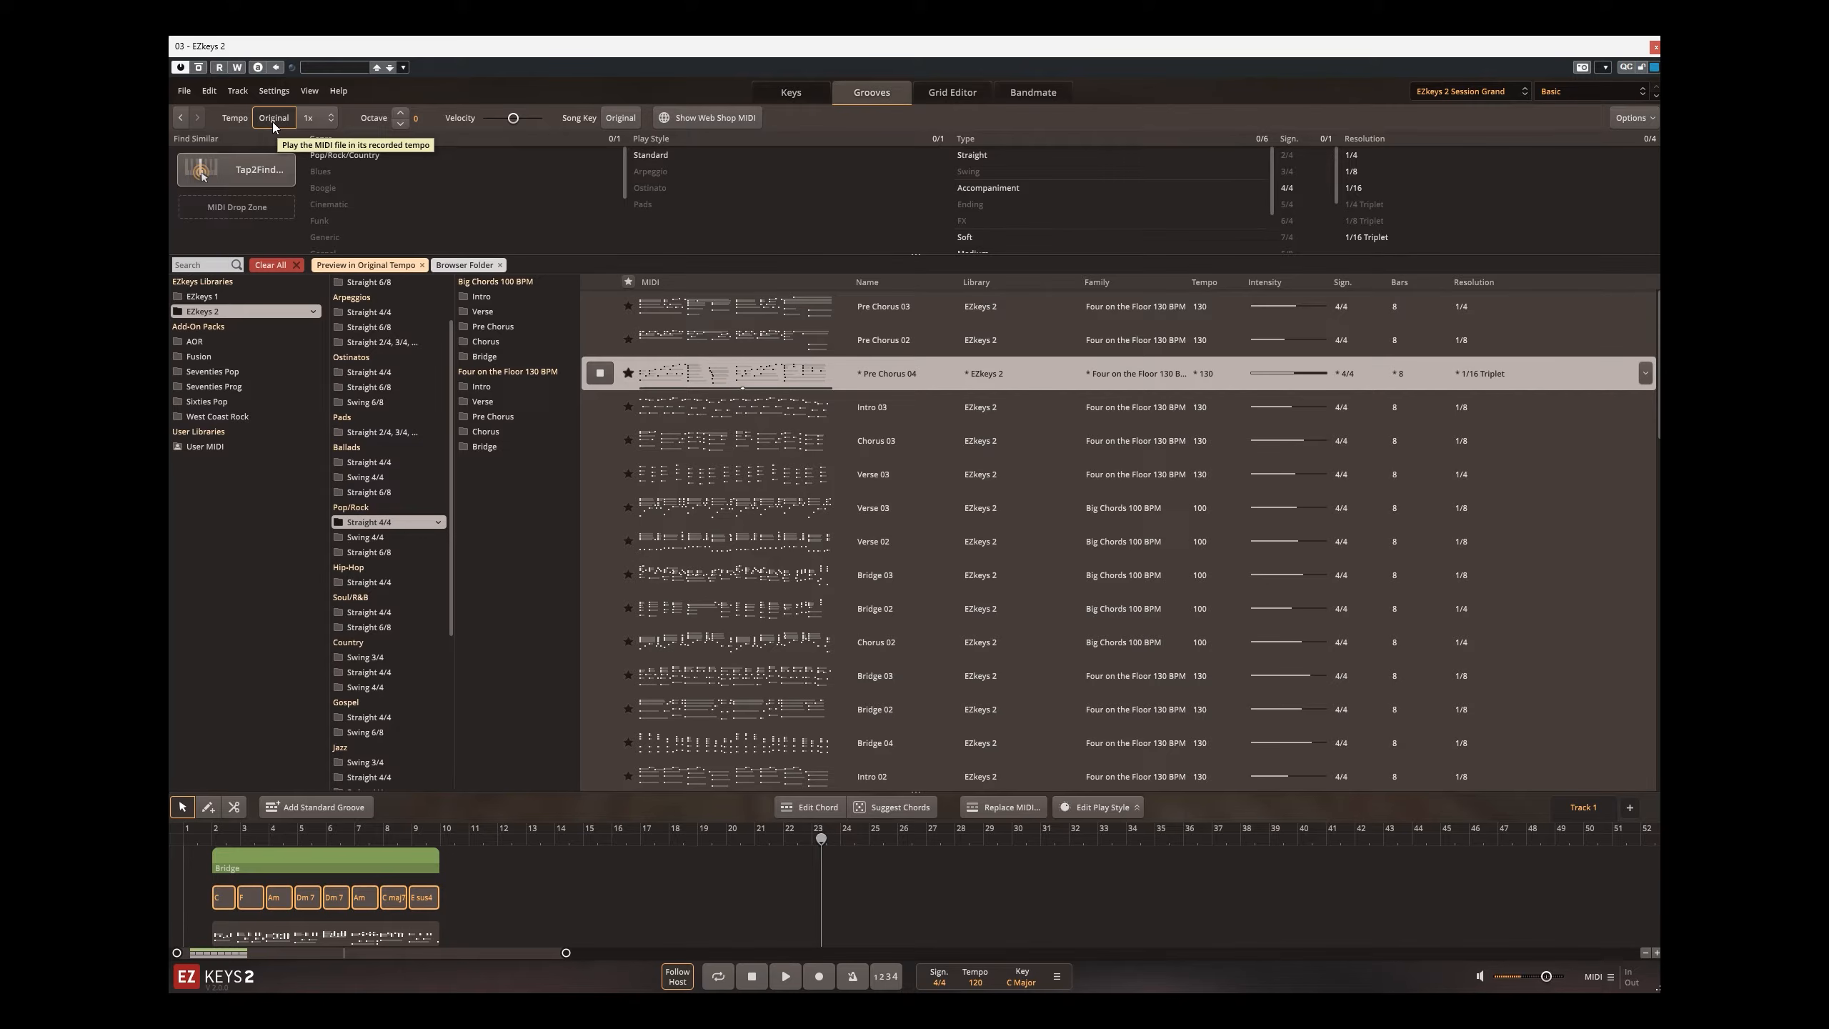
click(377, 581)
click(646, 336)
scroll(406, 495, down, 5)
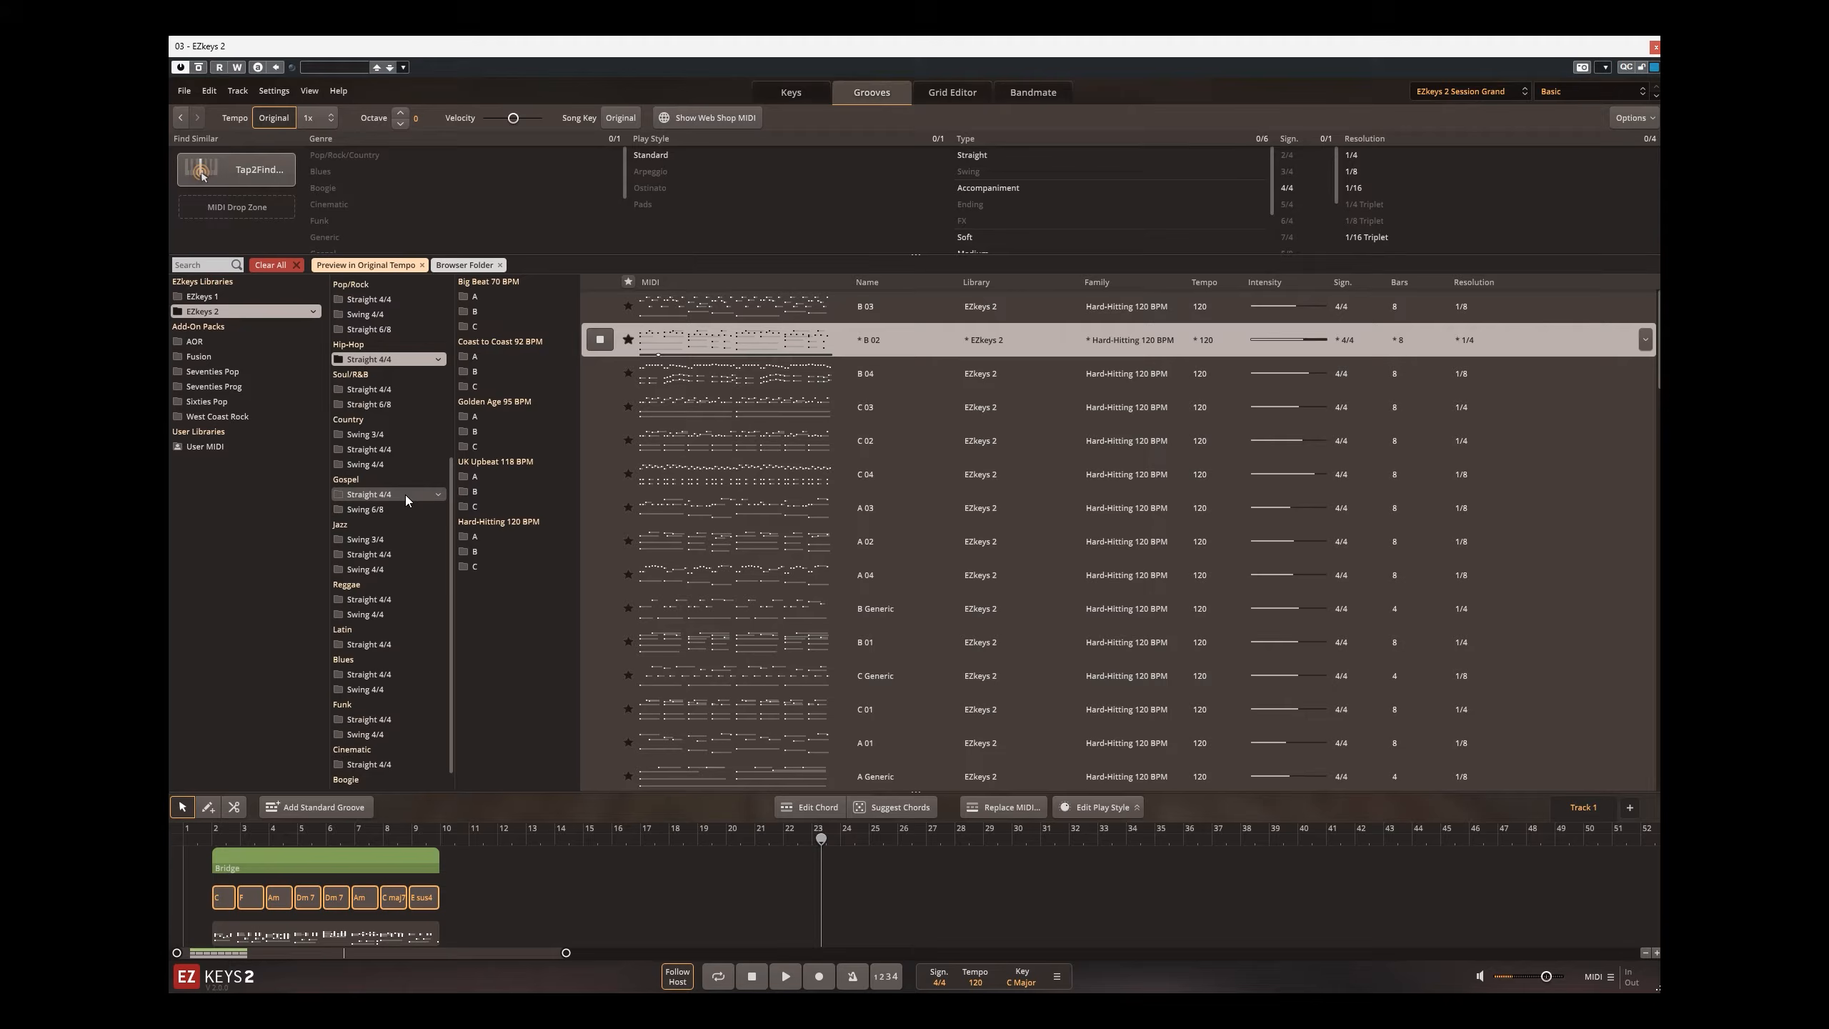
scroll(405, 496, down, 1)
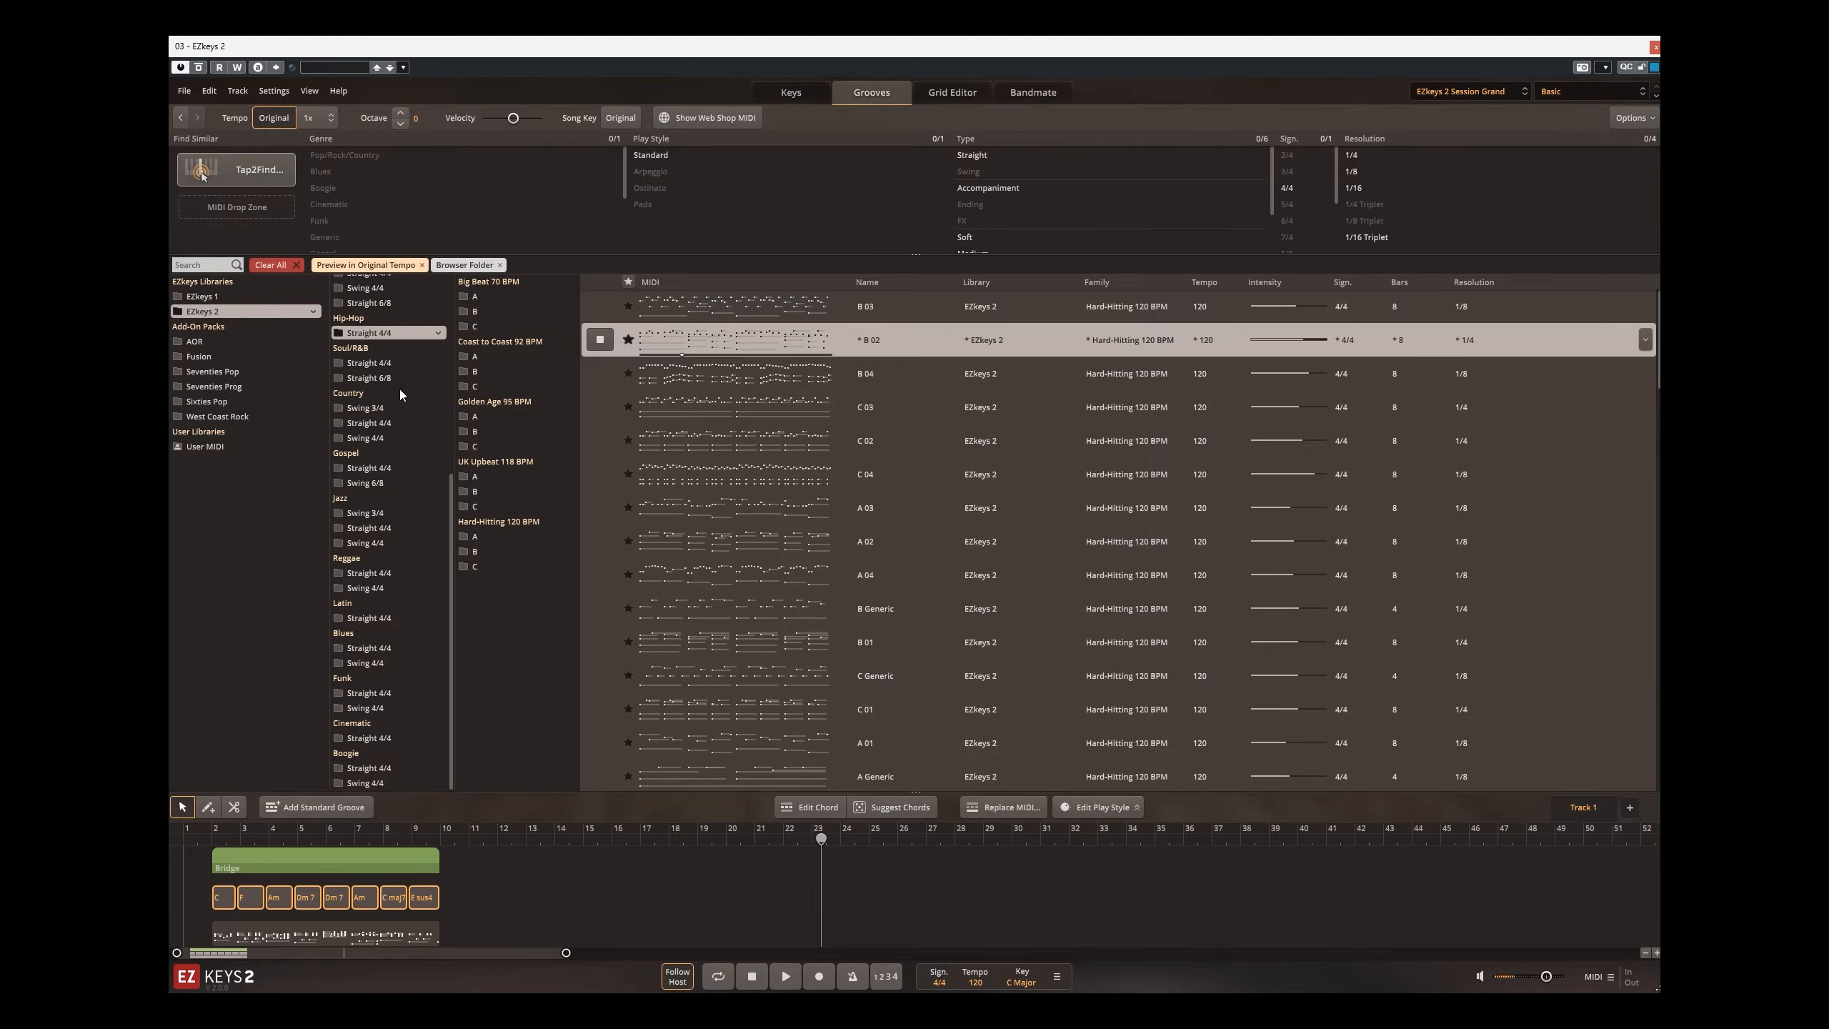
click(601, 340)
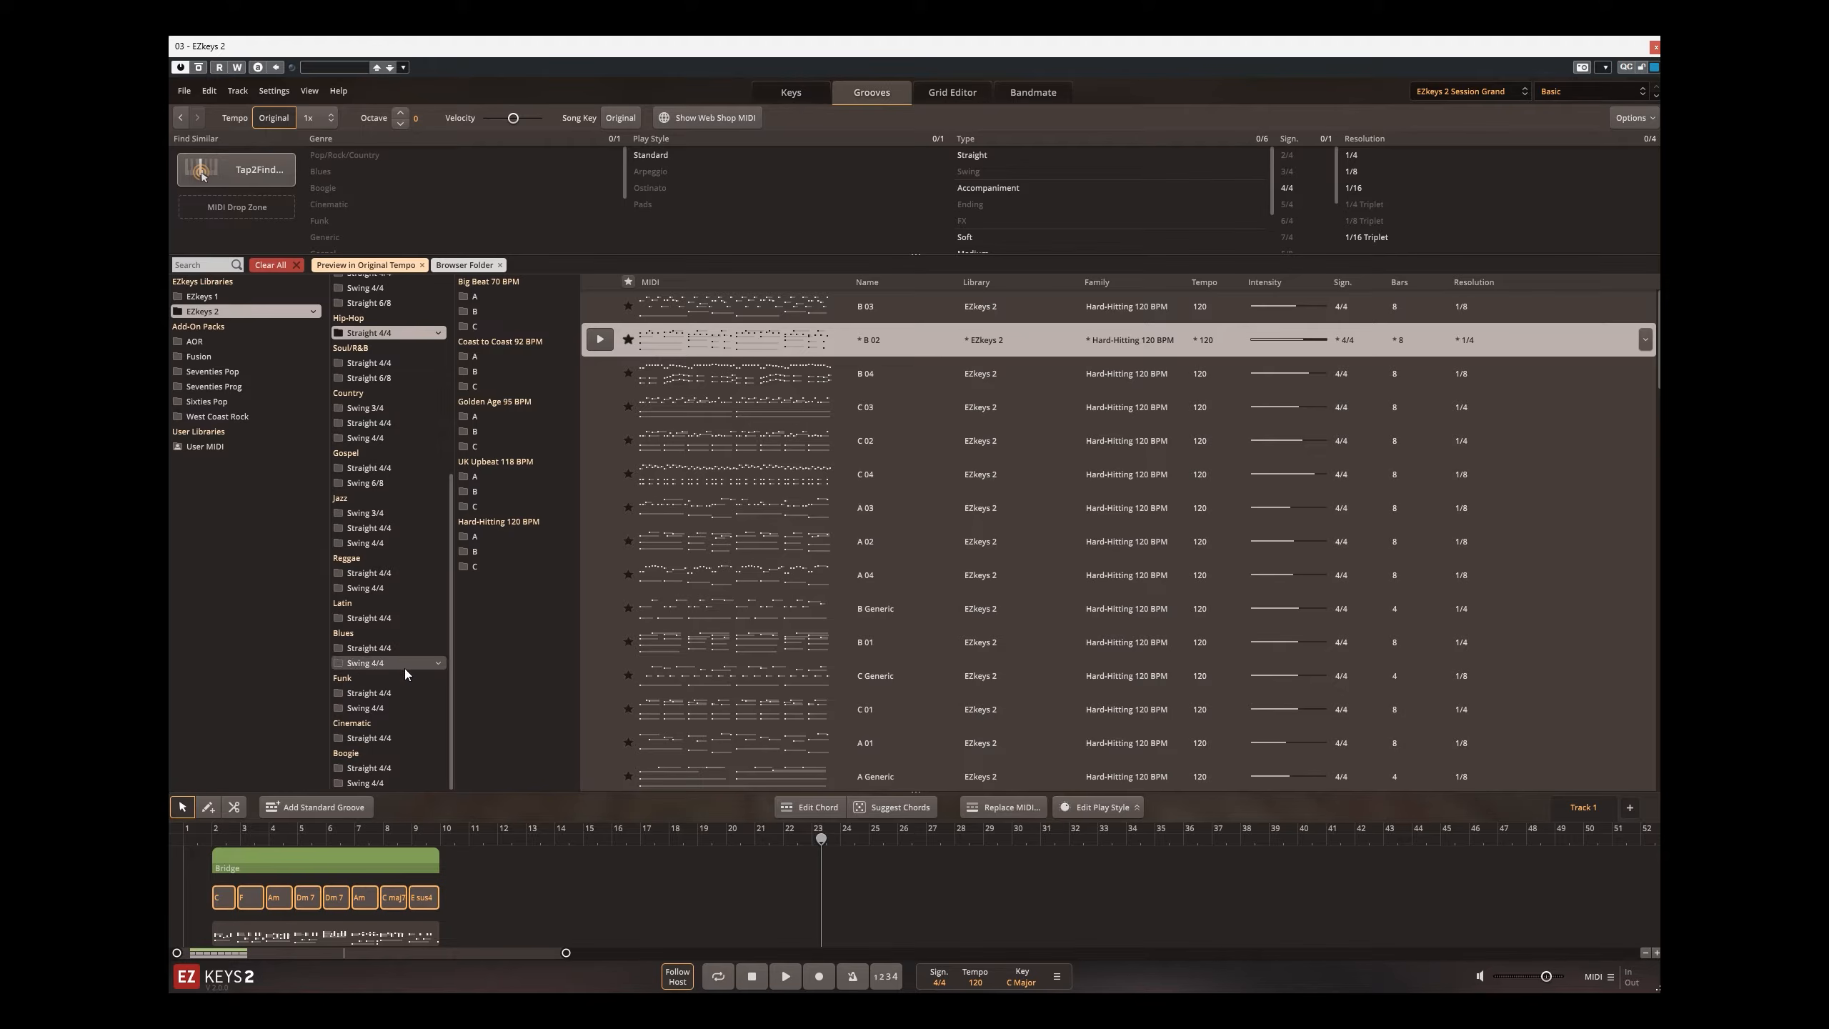
scroll(403, 419, up, 5)
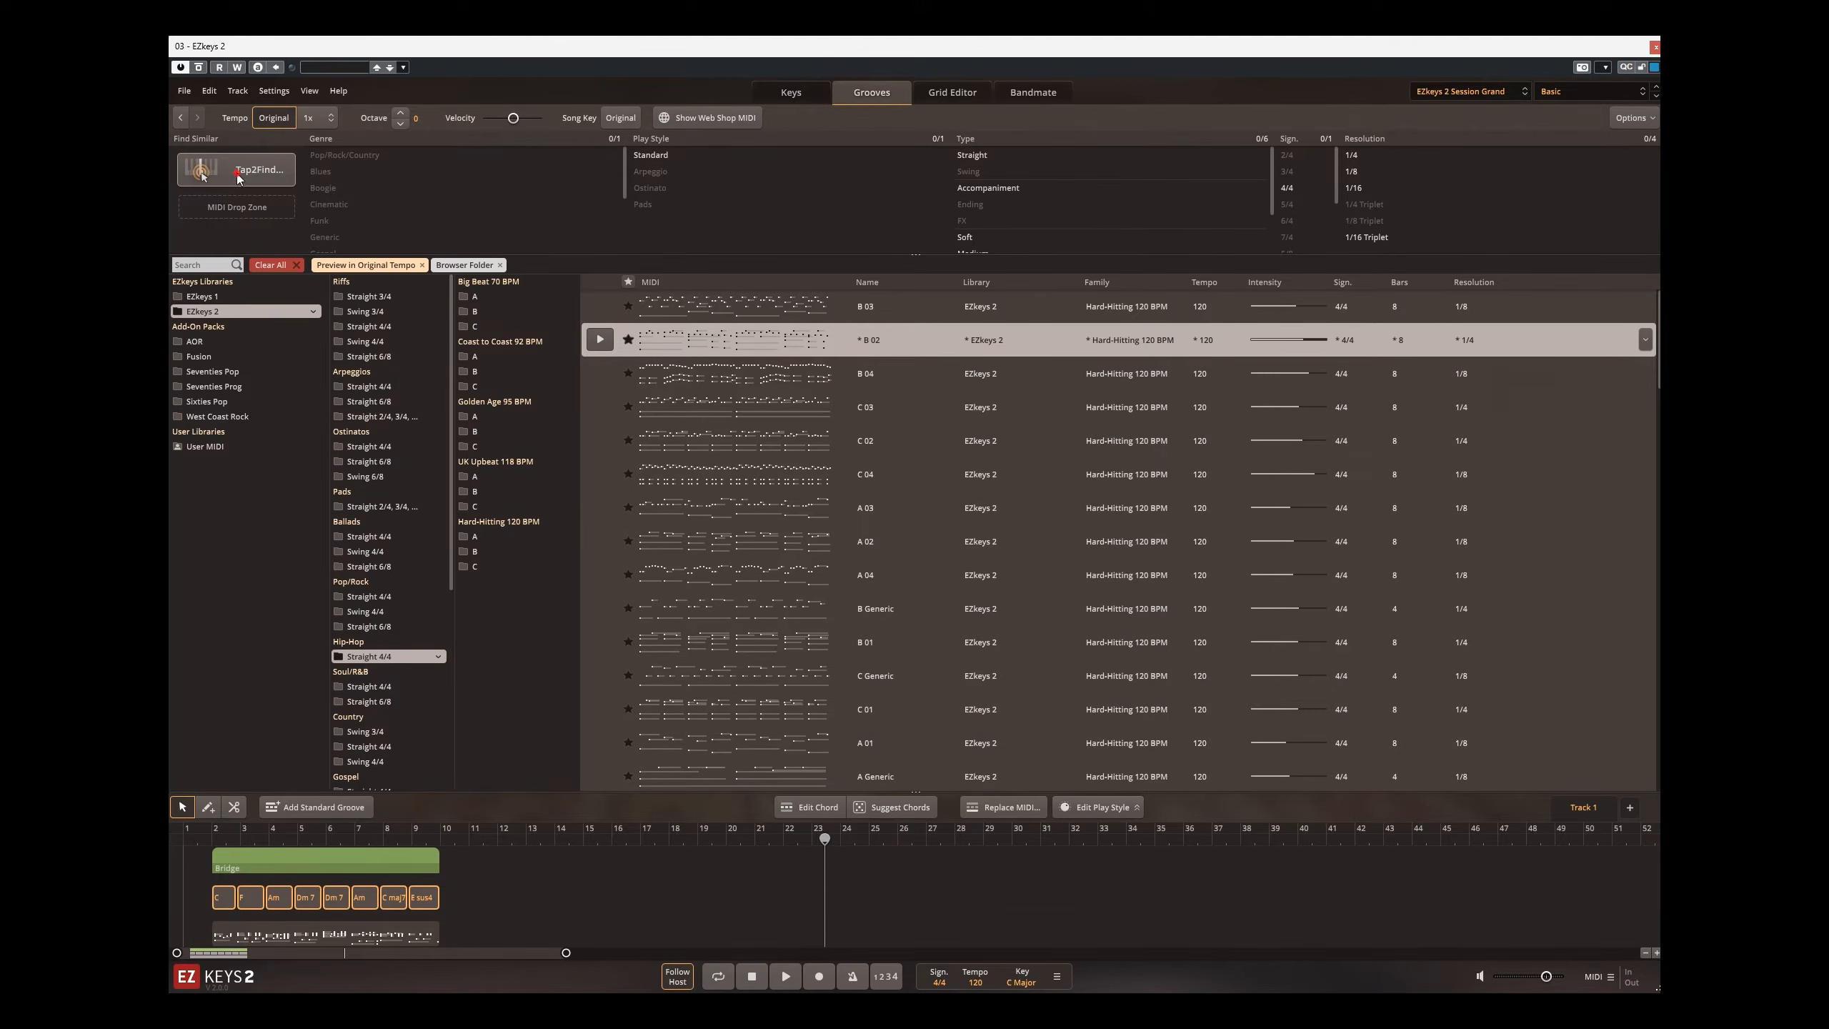
Step: Enter a two-bar rhythm at 1/16 resolution in Tap2Find using the Click Rhythm mode
click(245, 170)
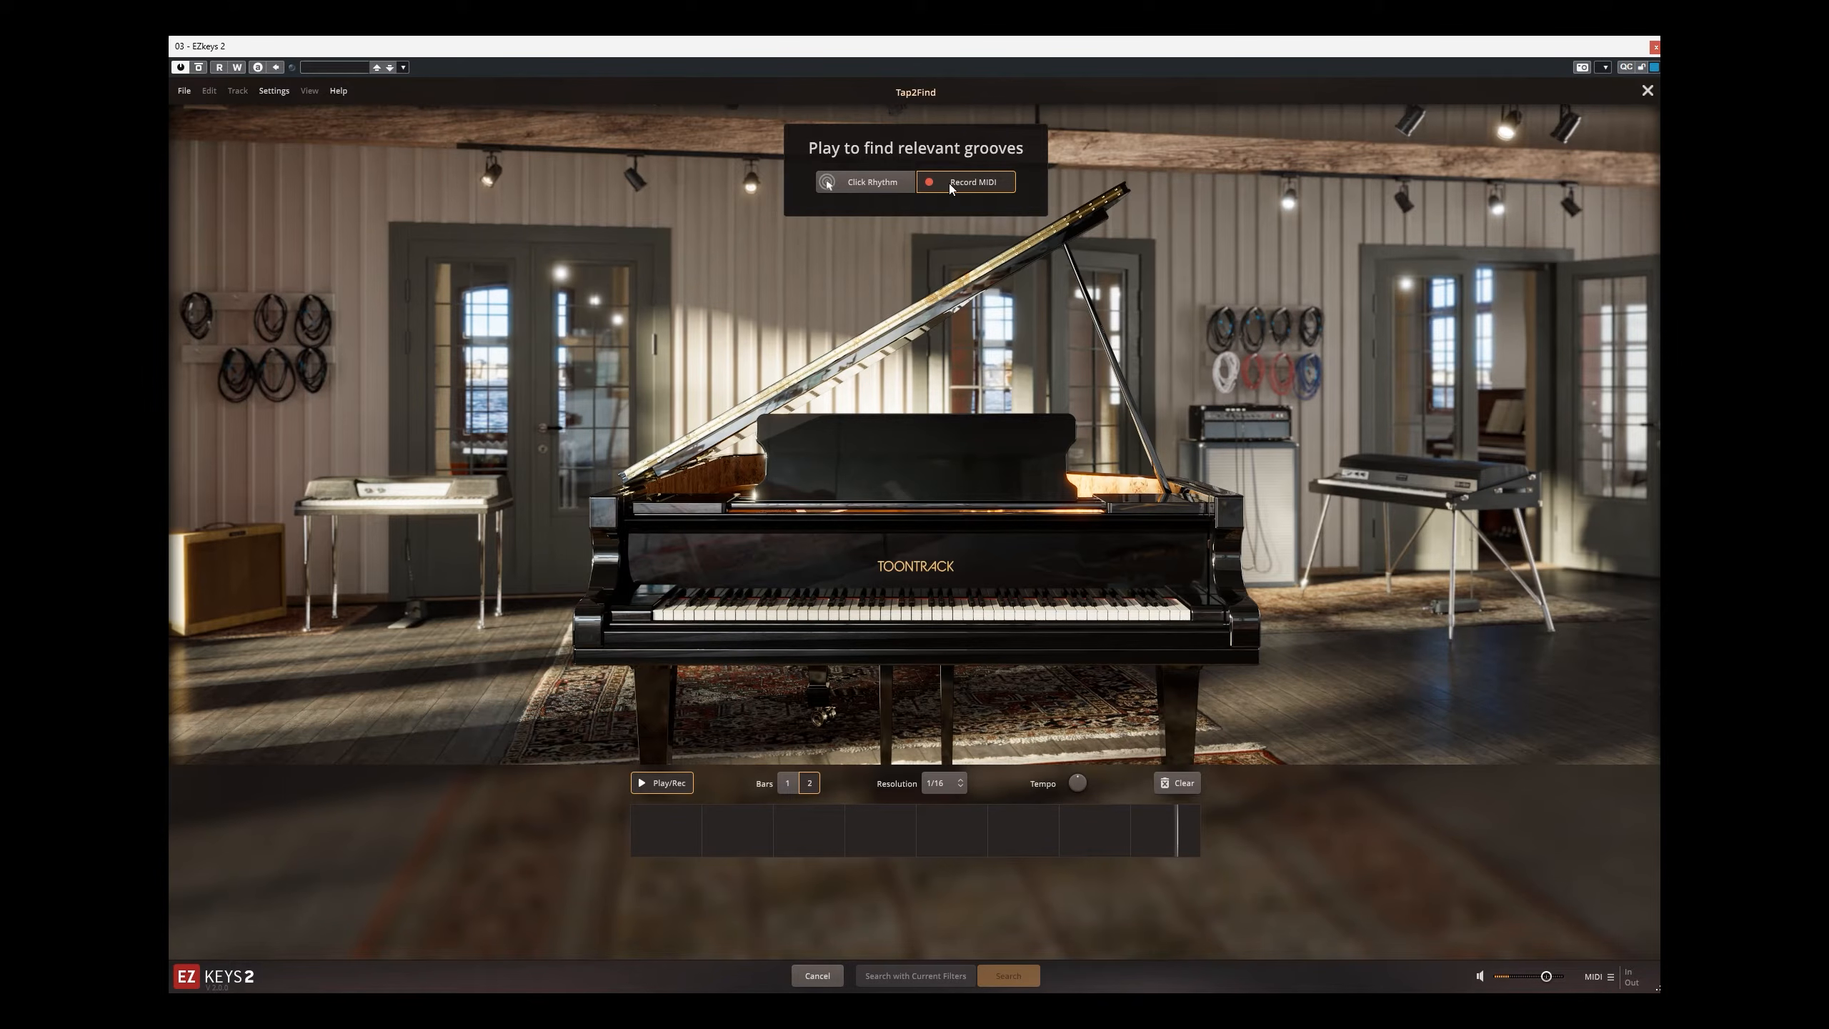
click(867, 182)
click(908, 285)
click(908, 285)
click(908, 286)
click(909, 286)
click(908, 286)
click(908, 288)
click(908, 289)
click(908, 290)
click(908, 291)
click(908, 290)
click(908, 291)
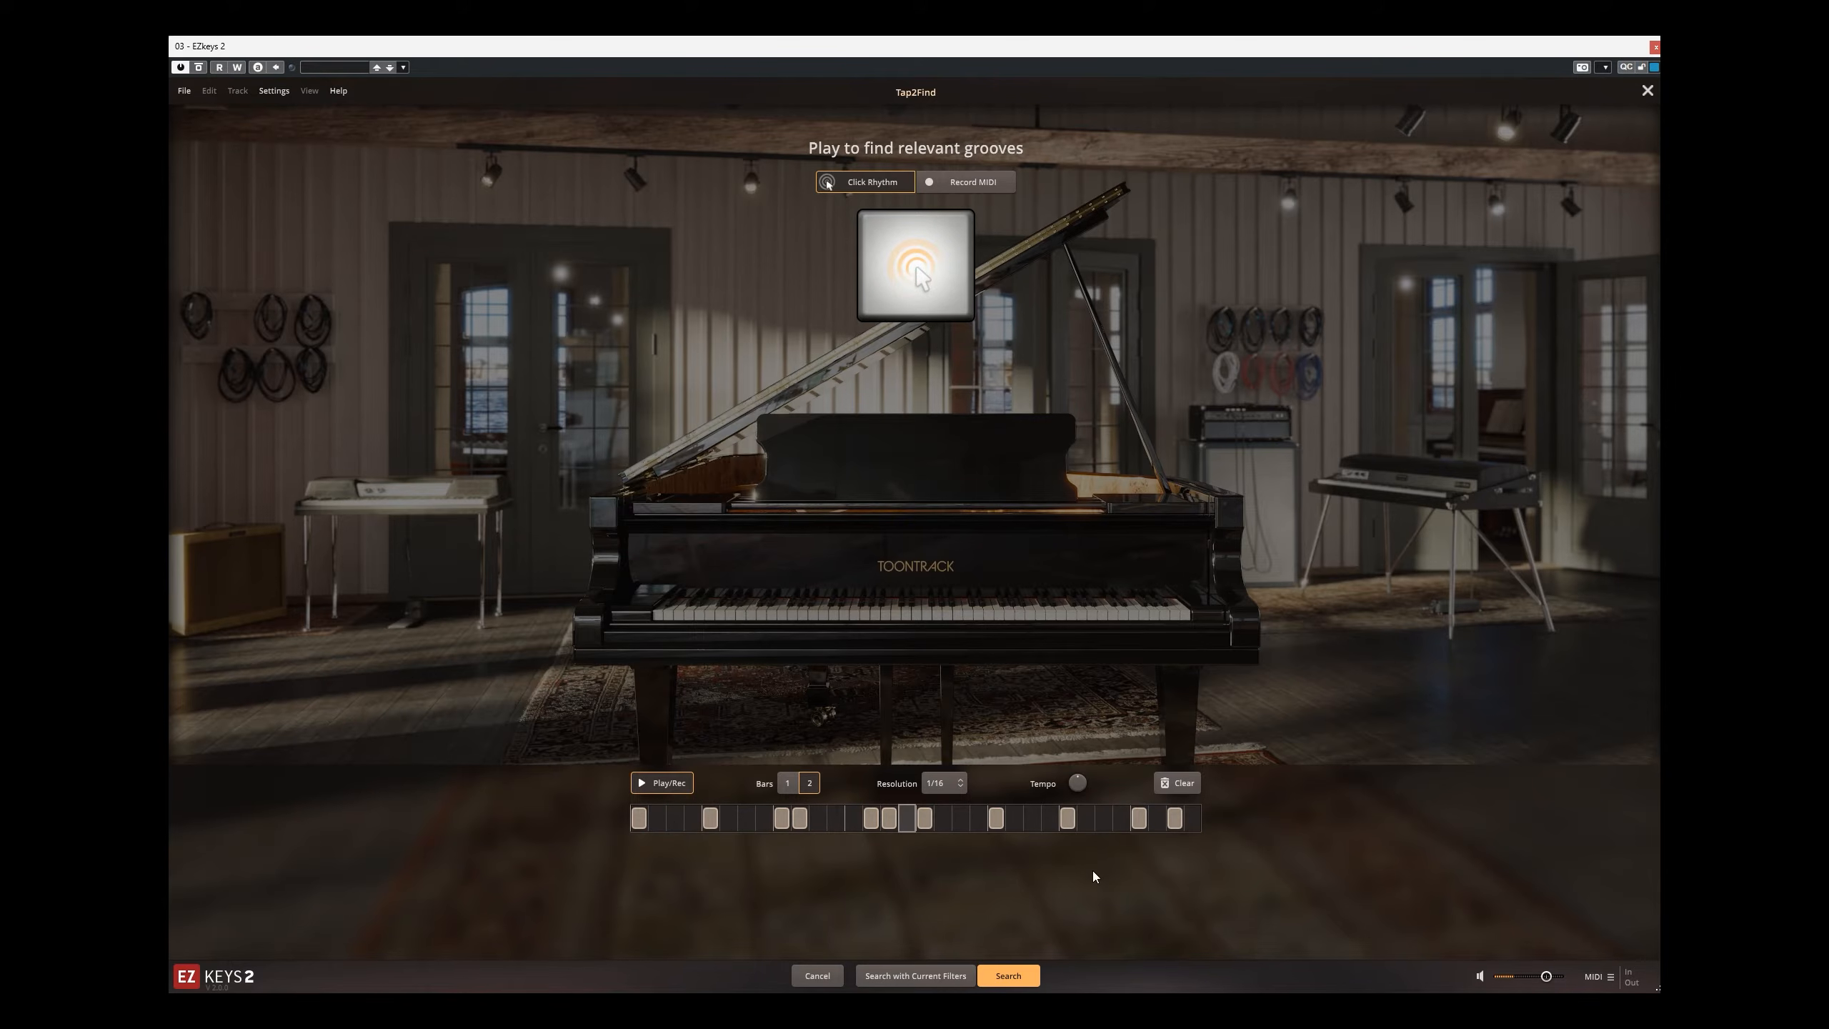
Step: Search for grooves matching the tapped rhythm and preview the top match, Variations 01, with original tempo turned off
click(1008, 976)
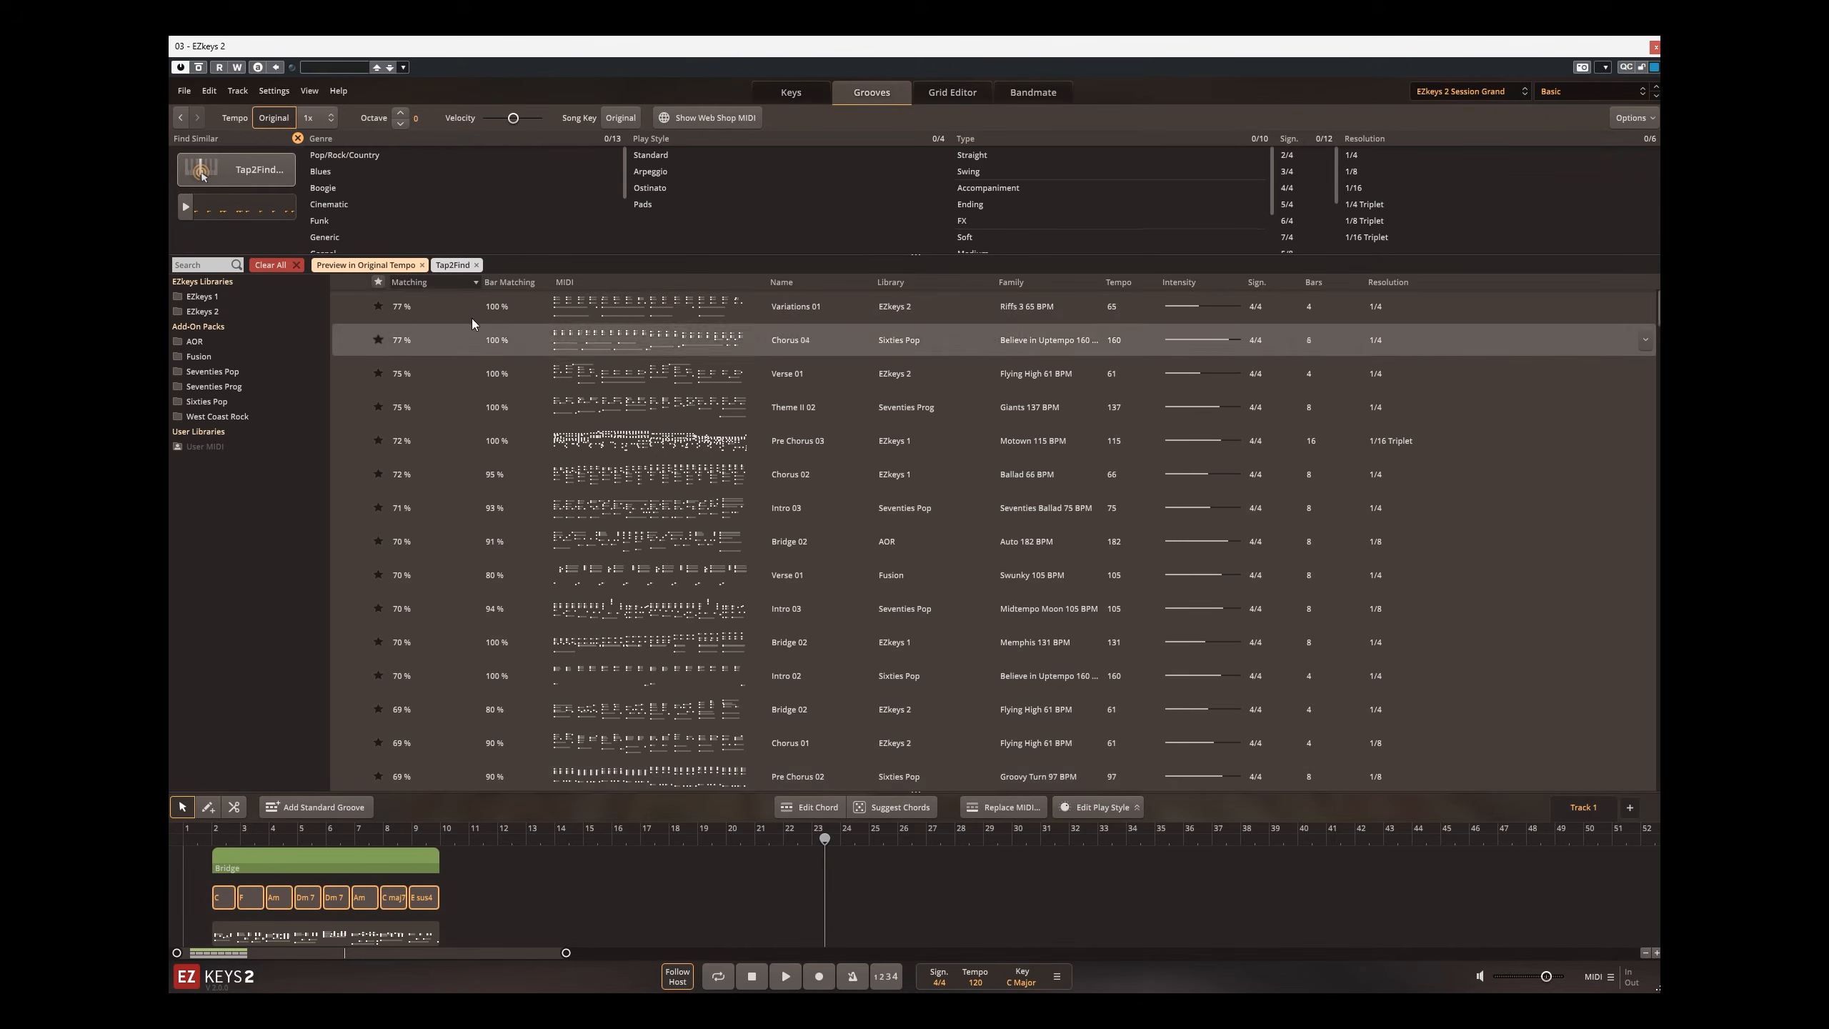
click(350, 306)
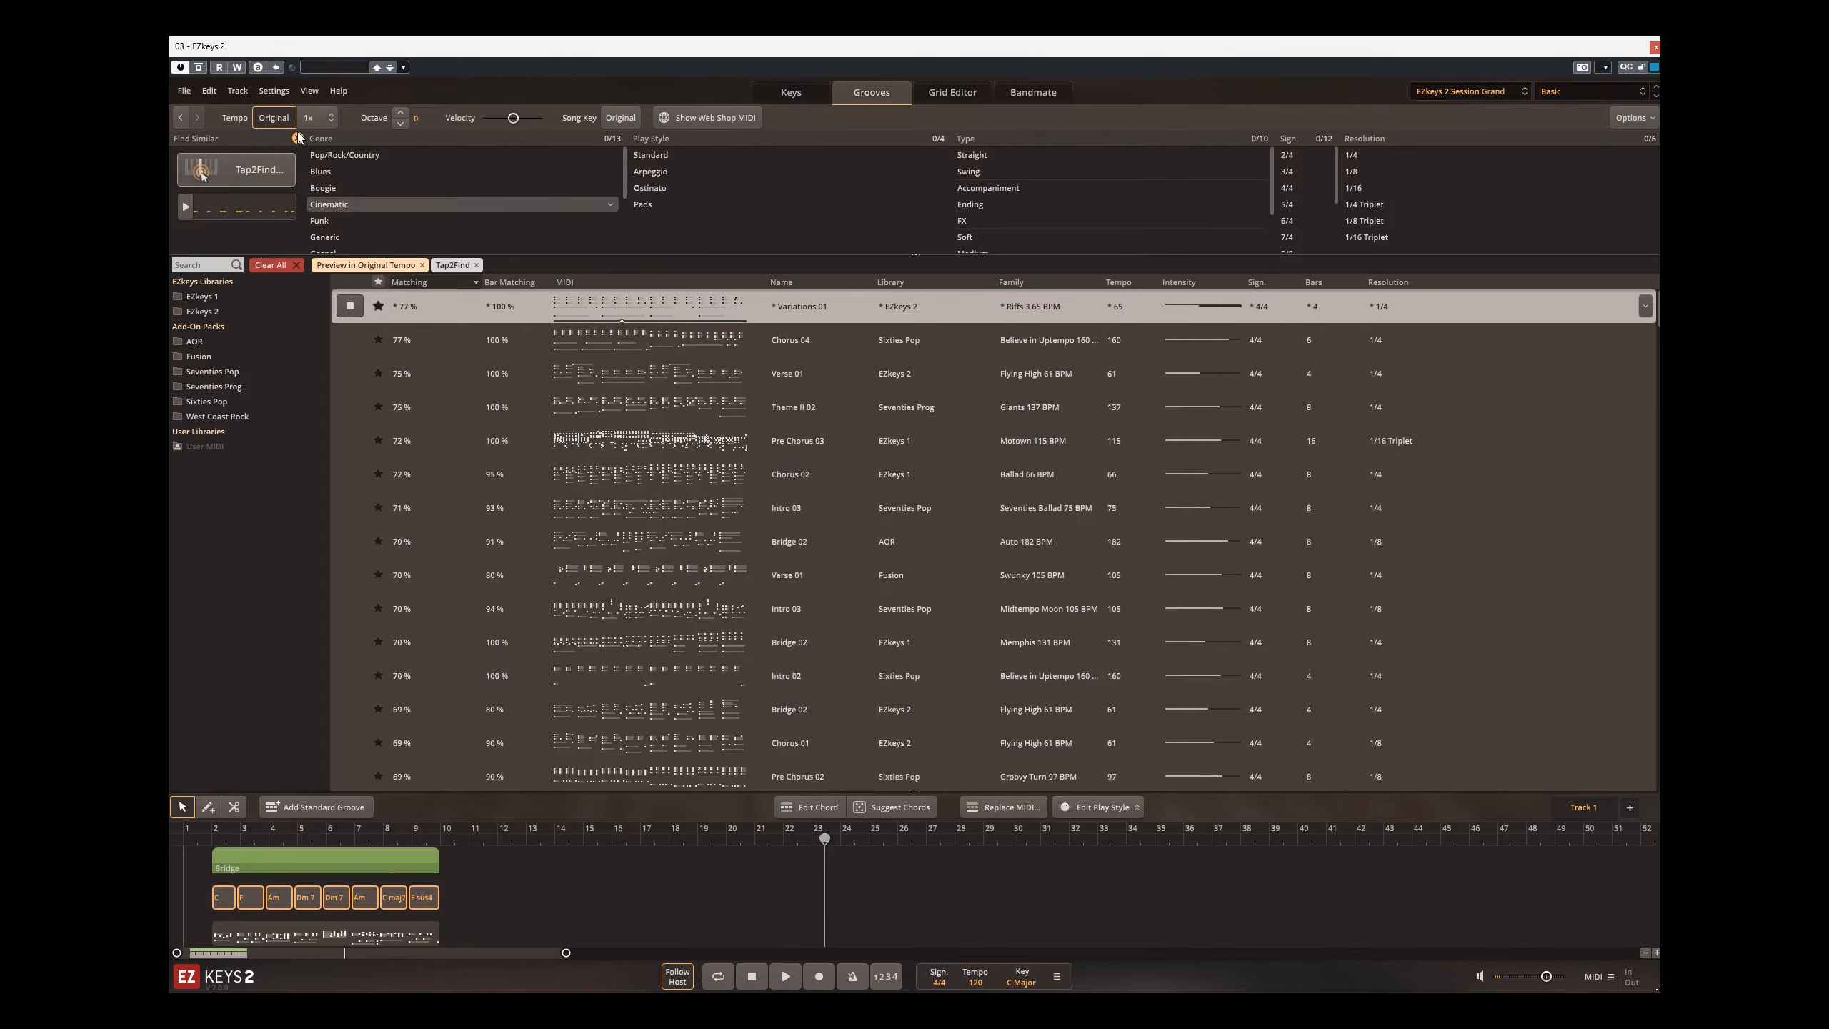
click(274, 120)
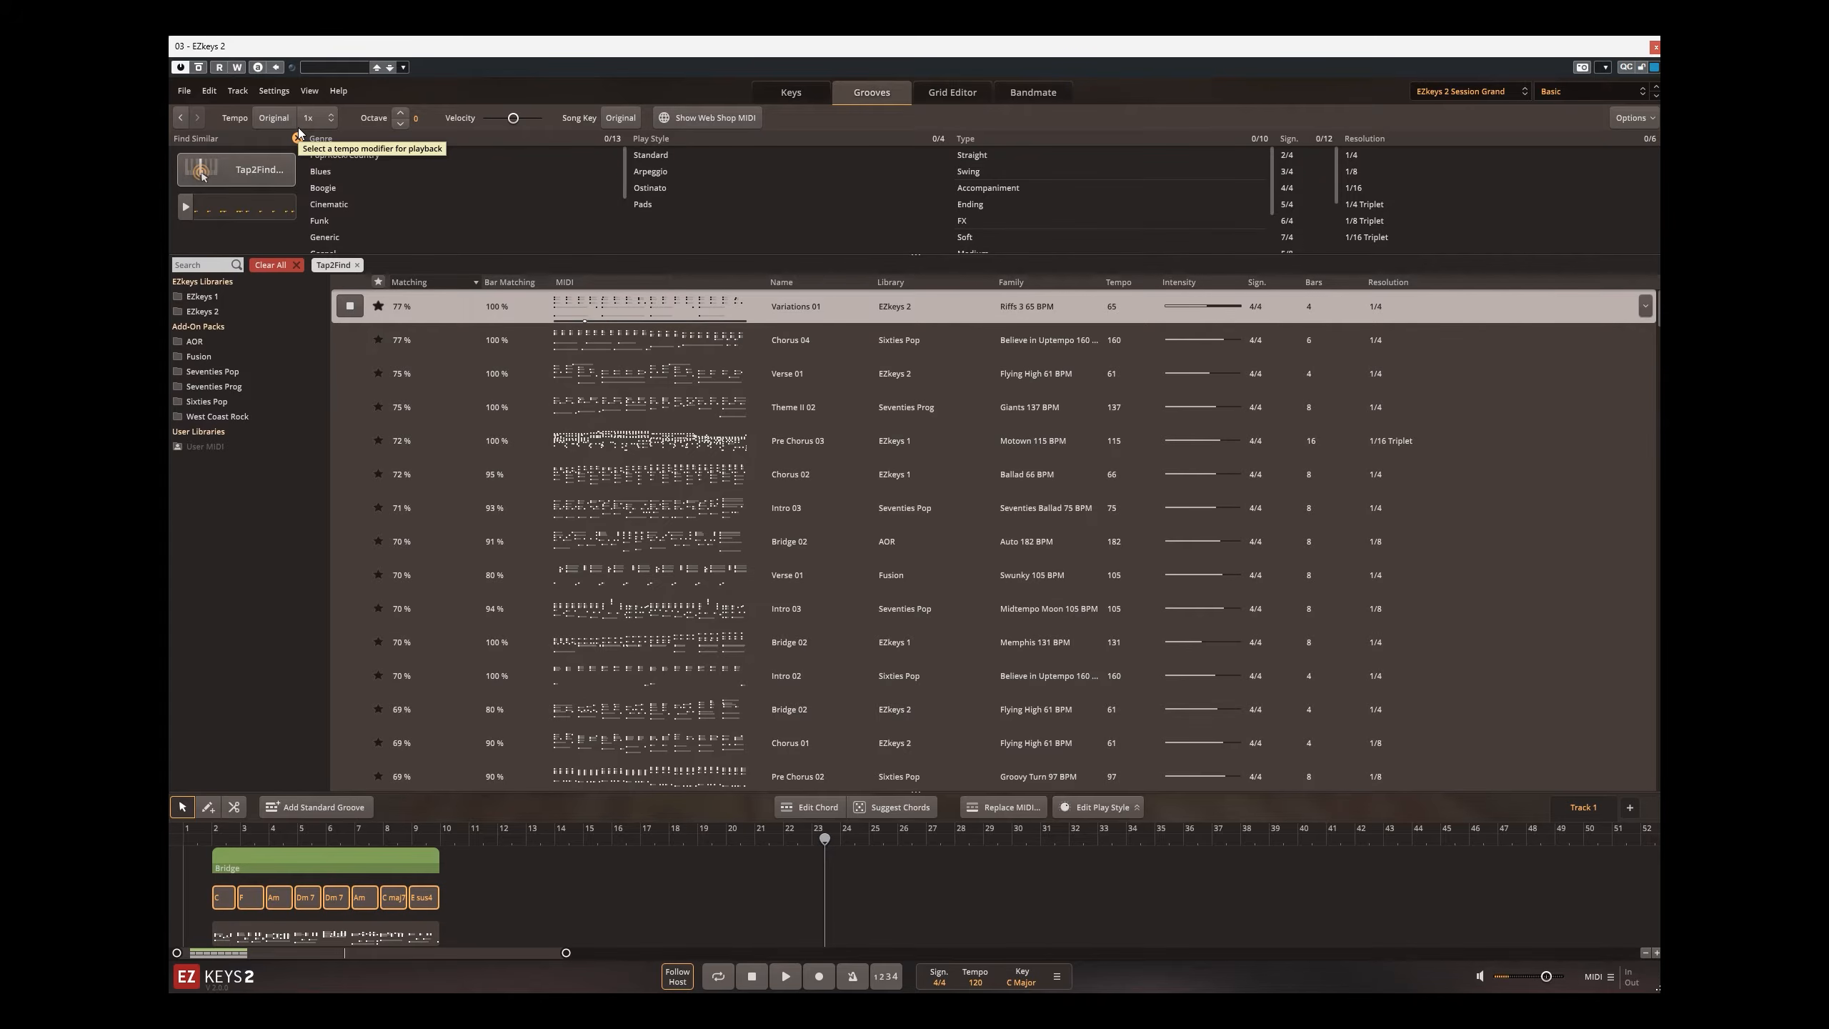
Step: Preview the Chorus 04 match from Sixties Pop, then reopen Tap2Find and leave it without searching
click(351, 340)
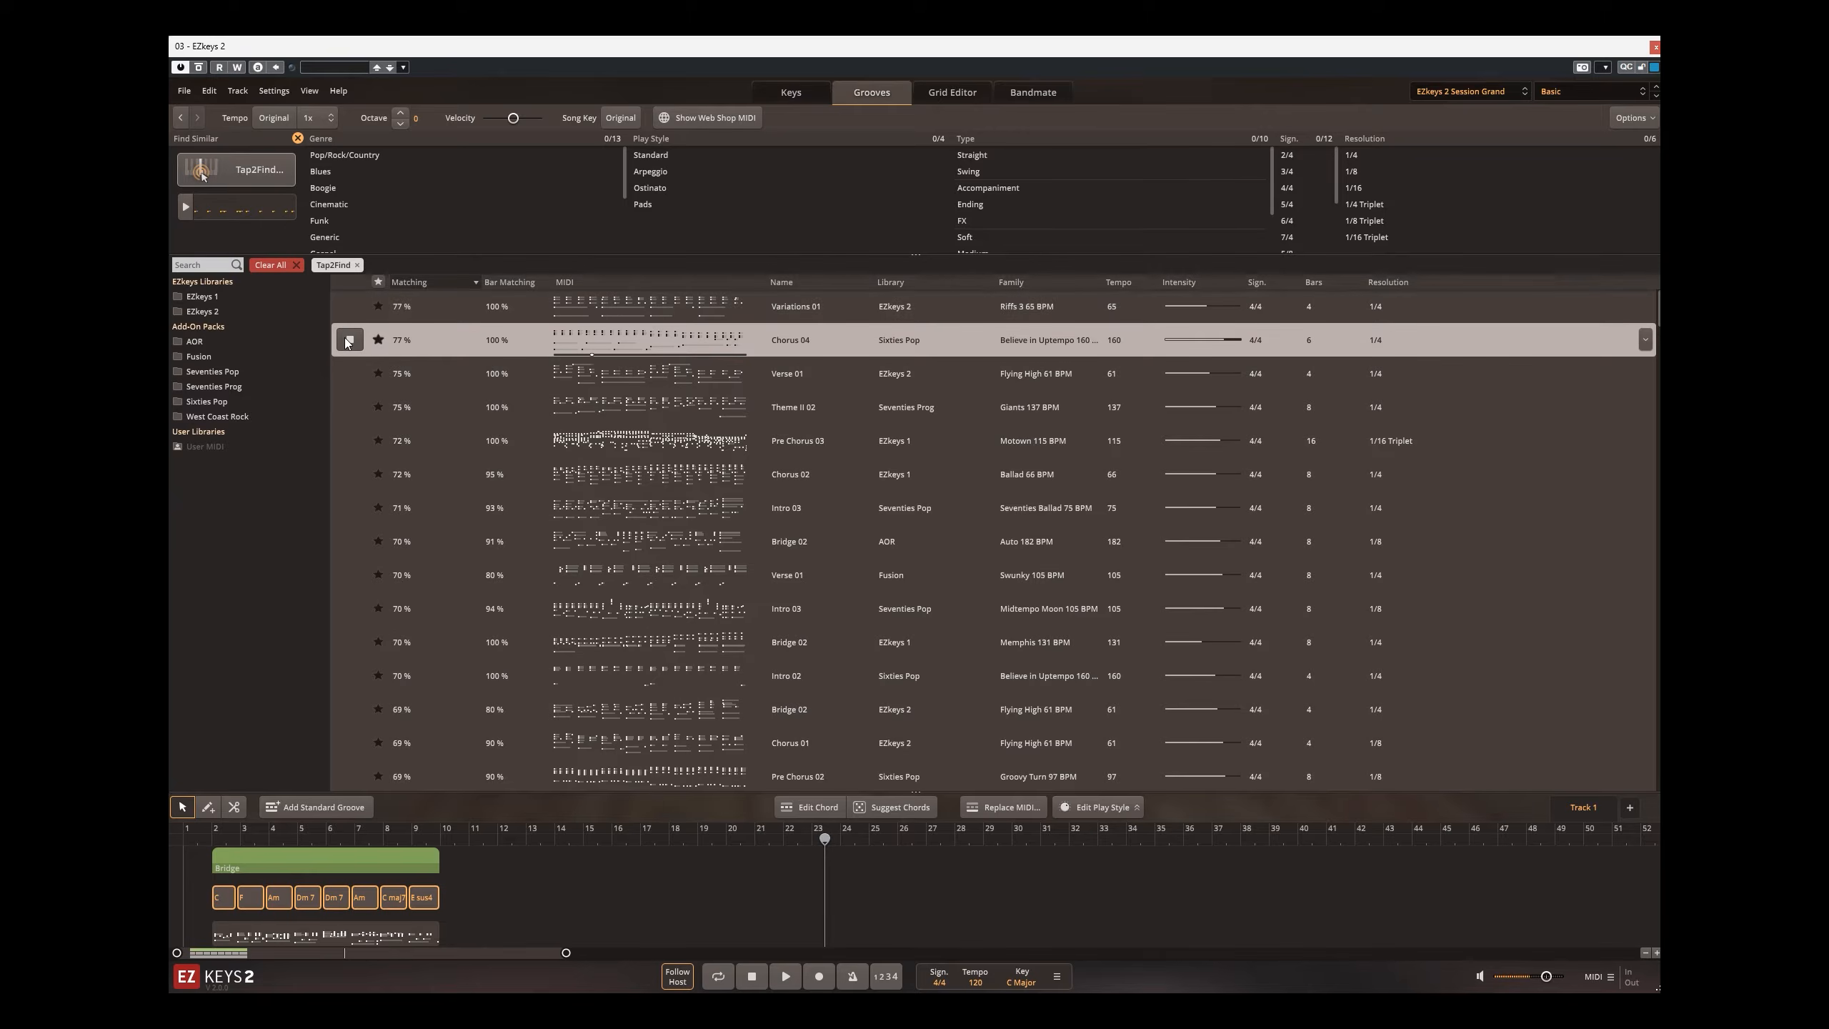
click(240, 172)
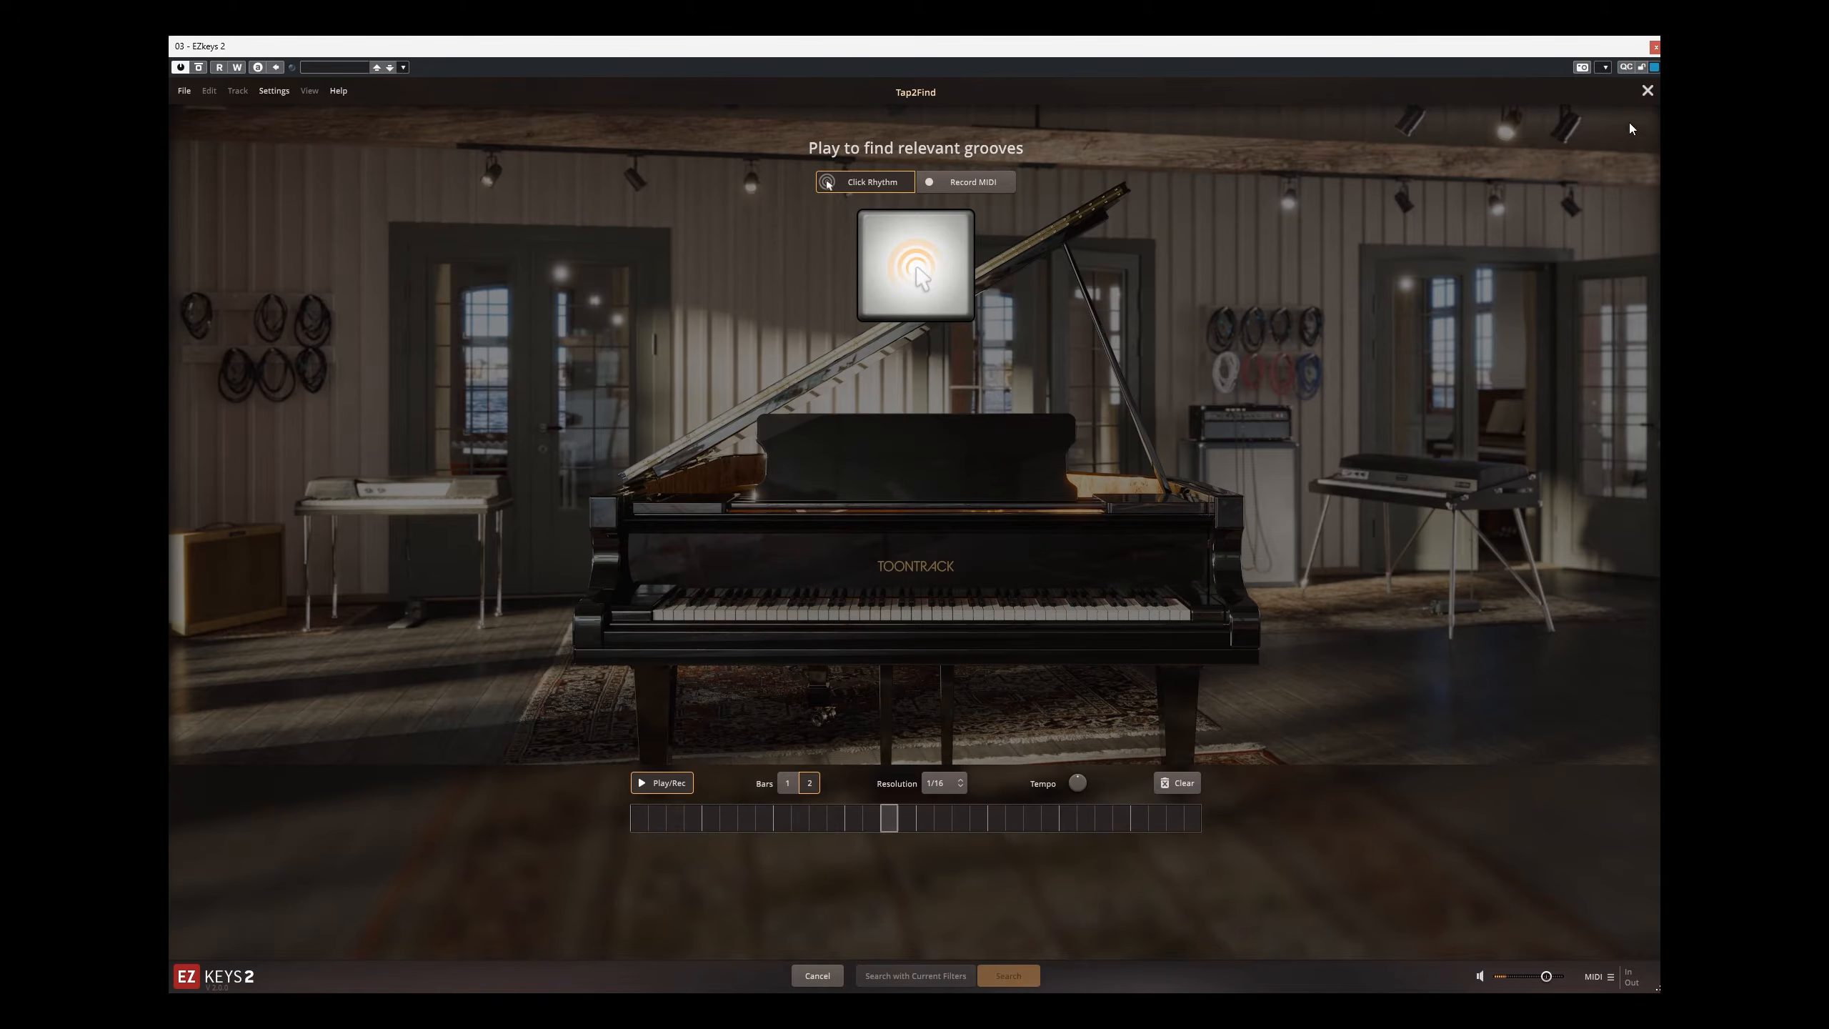
click(1647, 90)
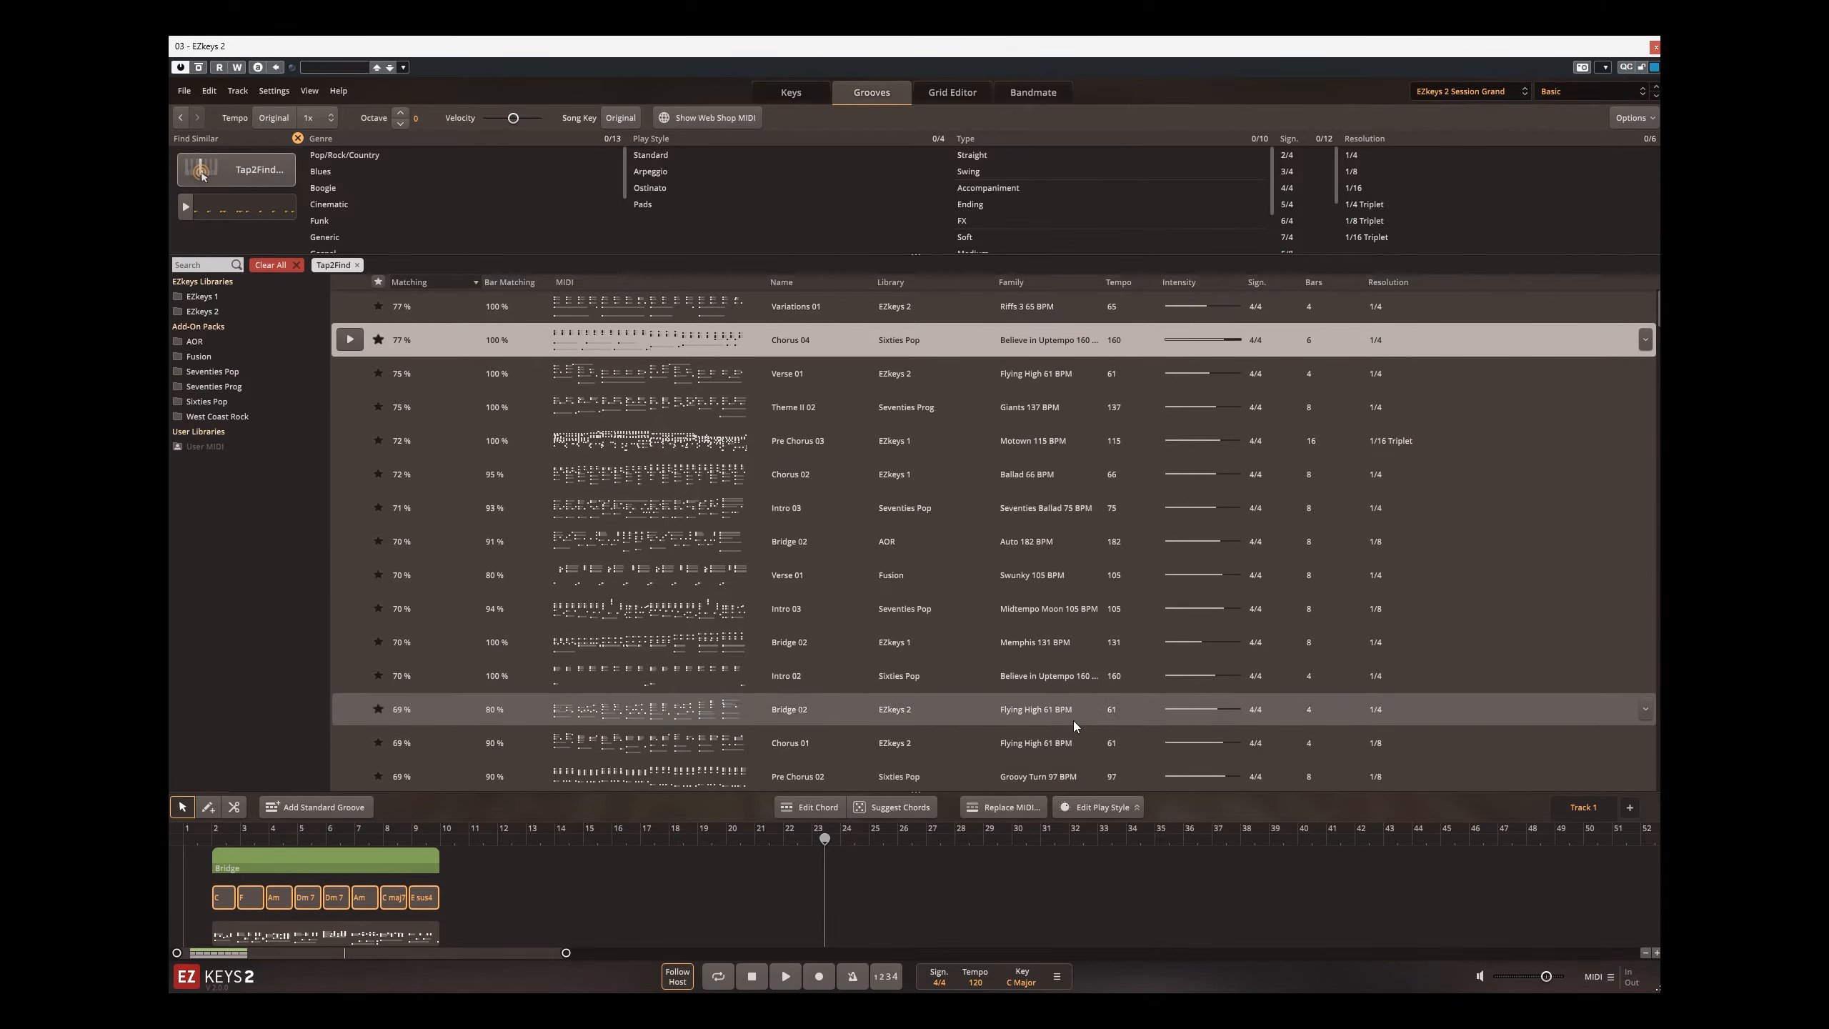
Step: Open the Bridge groove's MIDI in the Grid Editor with Humanize and Snap off, and select all its notes
click(346, 943)
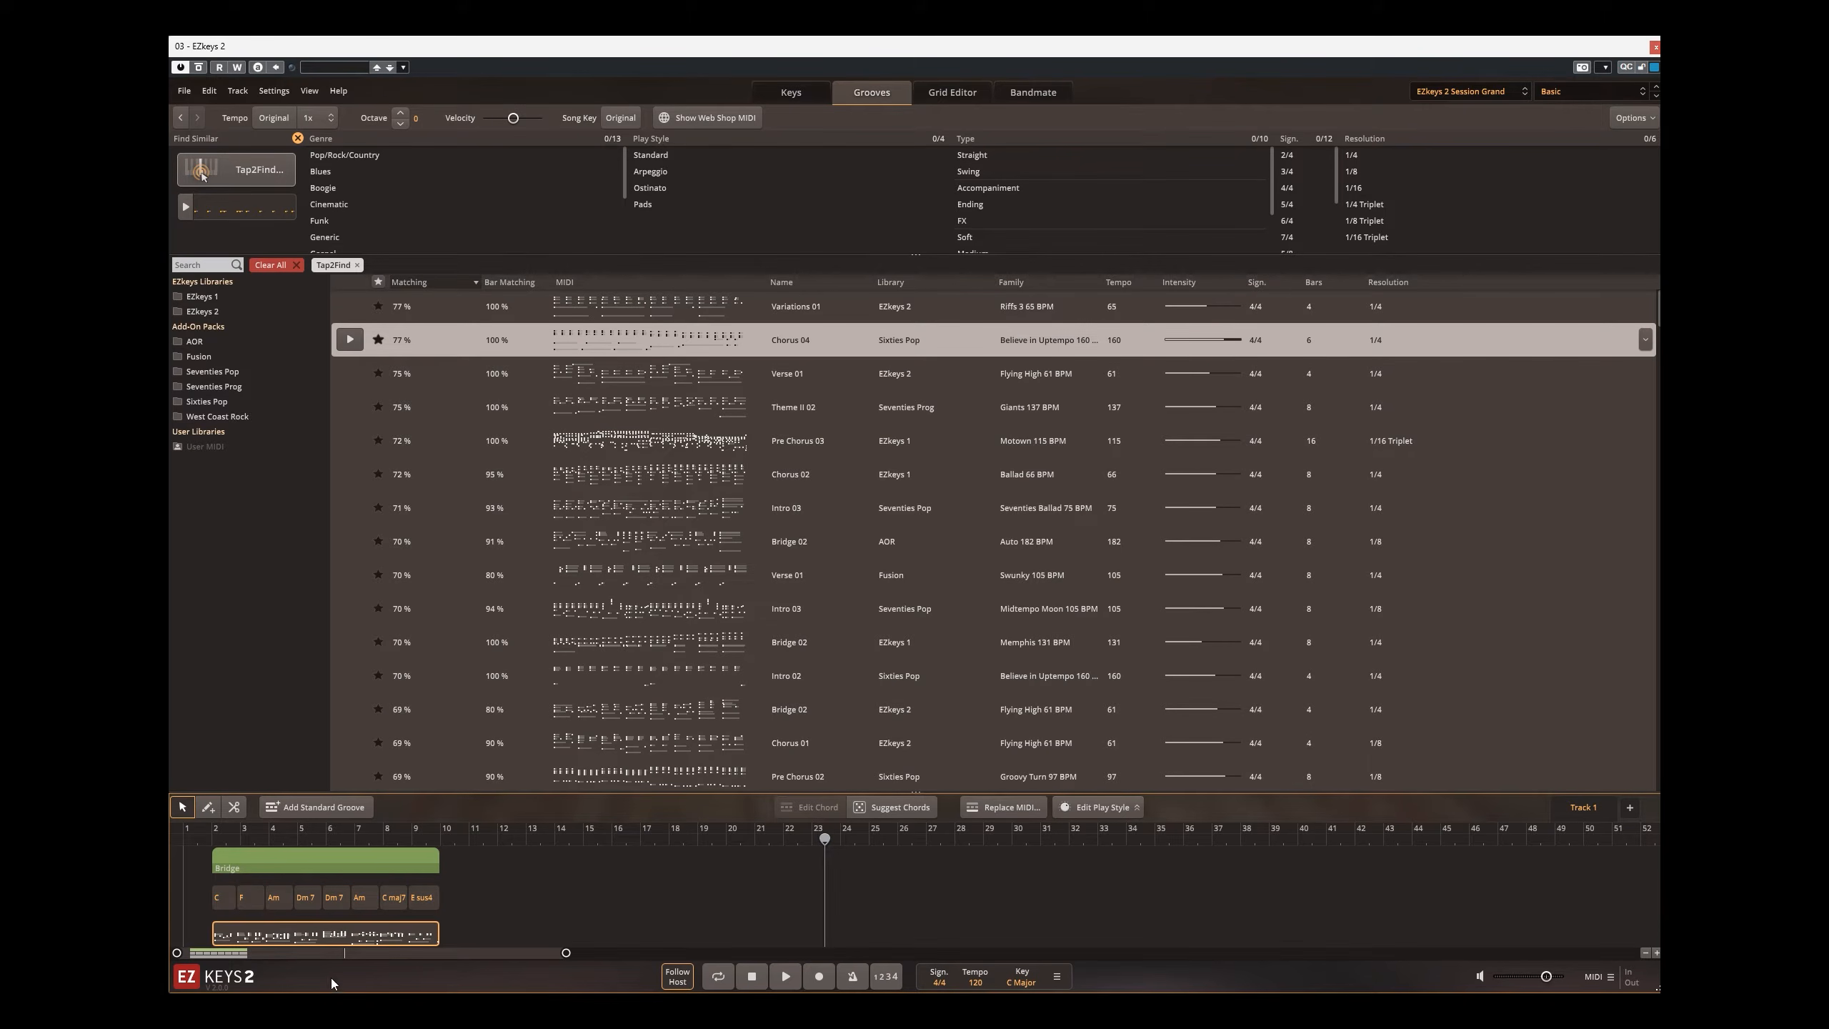
click(962, 92)
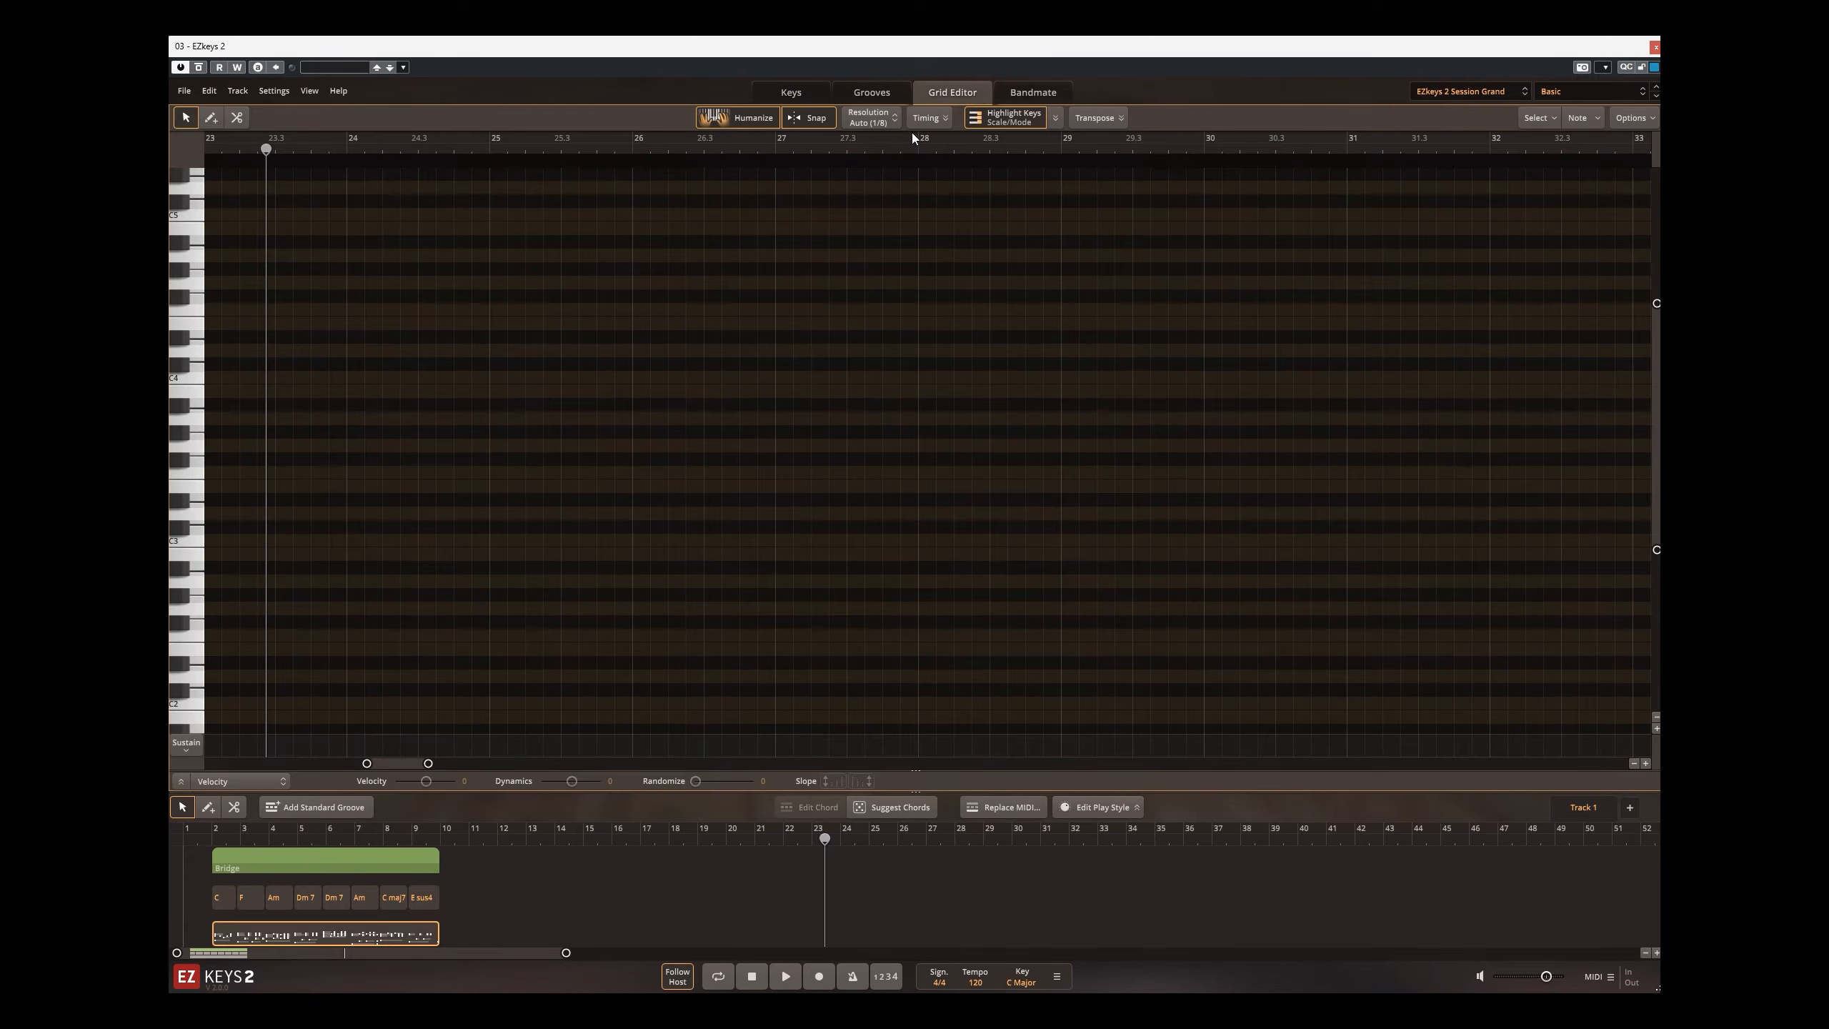
click(726, 119)
click(711, 117)
drag(1456, 325, 290, 726)
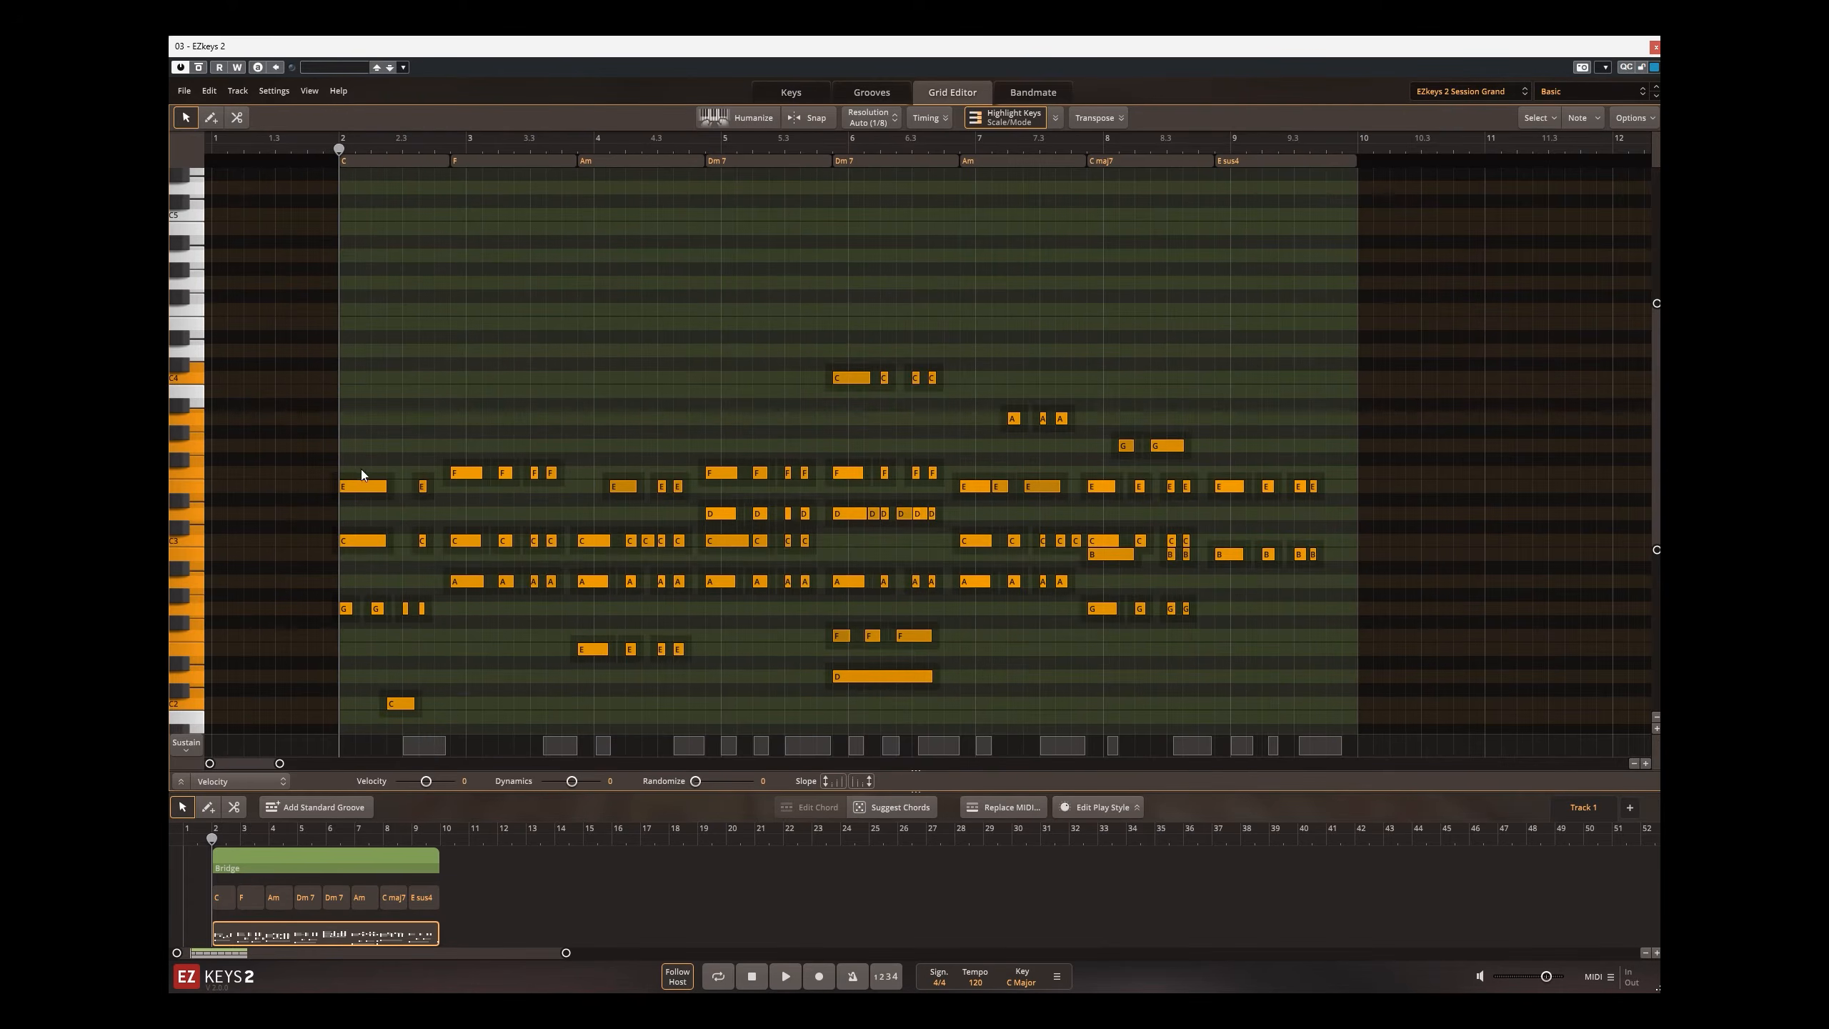
Step: Compare the selected notes with Humanize off and on during playback, leaving Humanize on
scroll(362, 471, up, 5)
scroll(384, 452, up, 2)
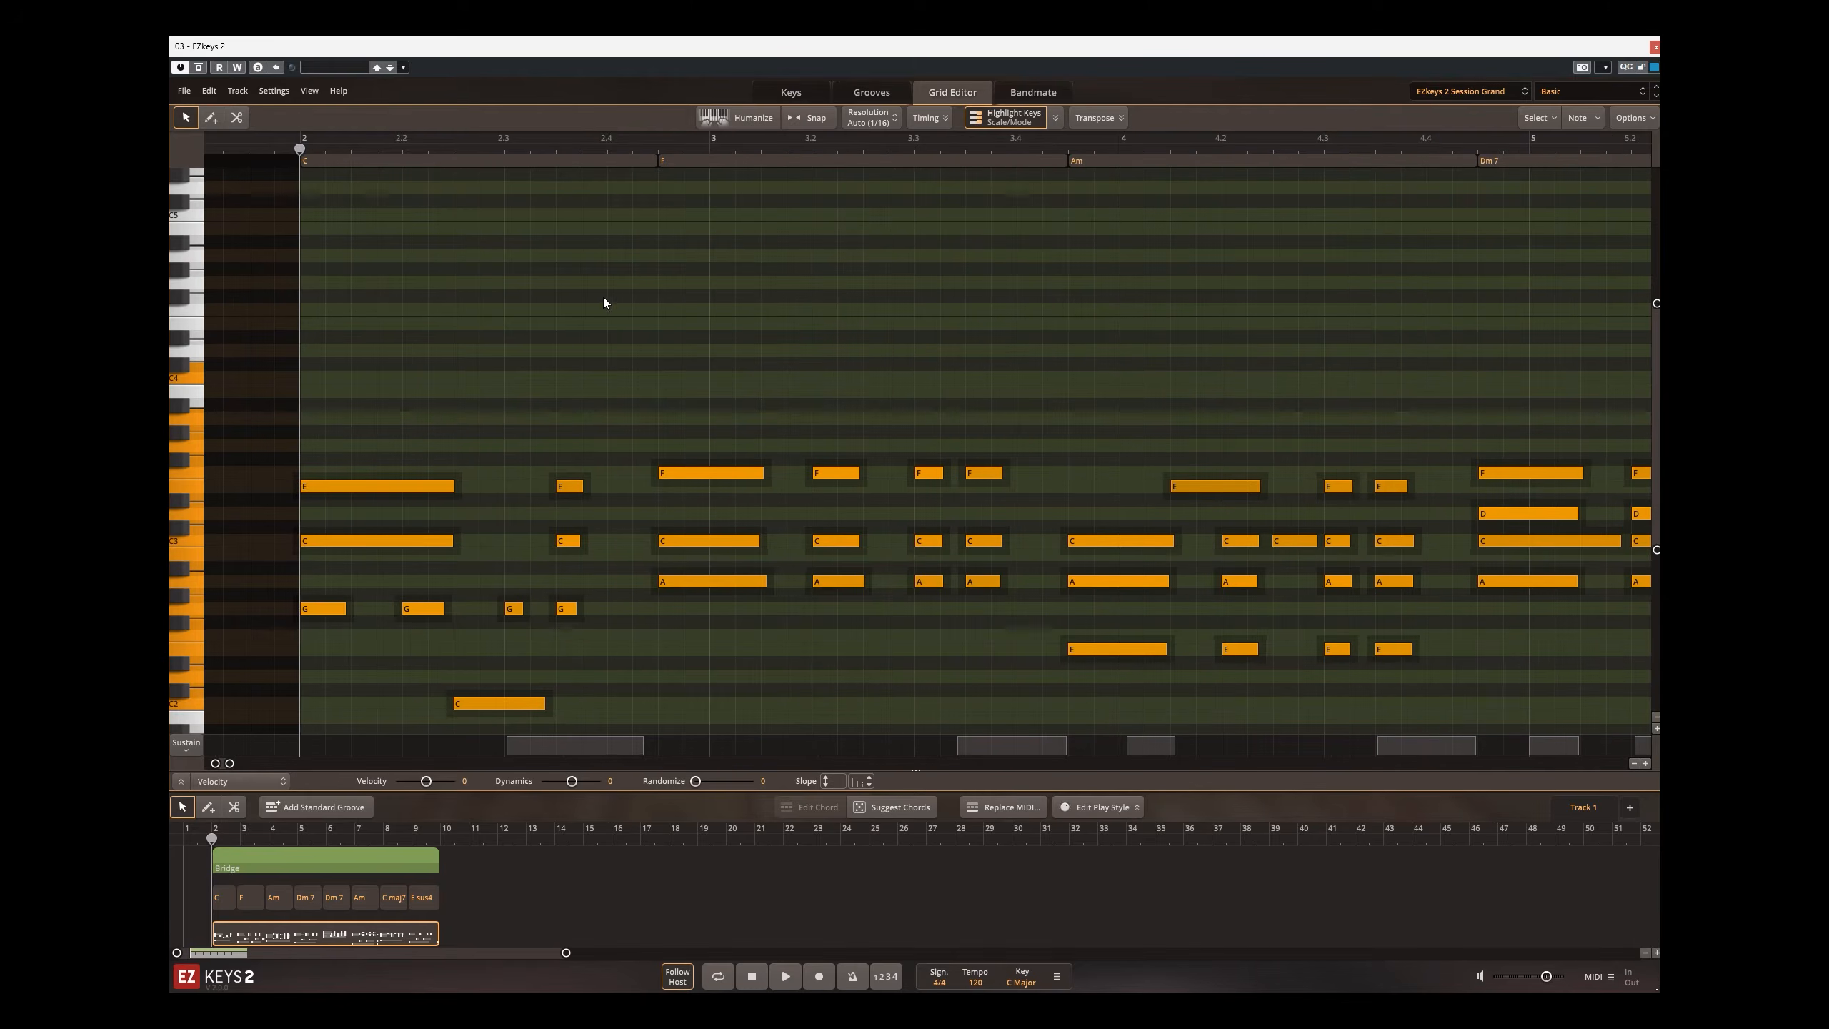
click(741, 122)
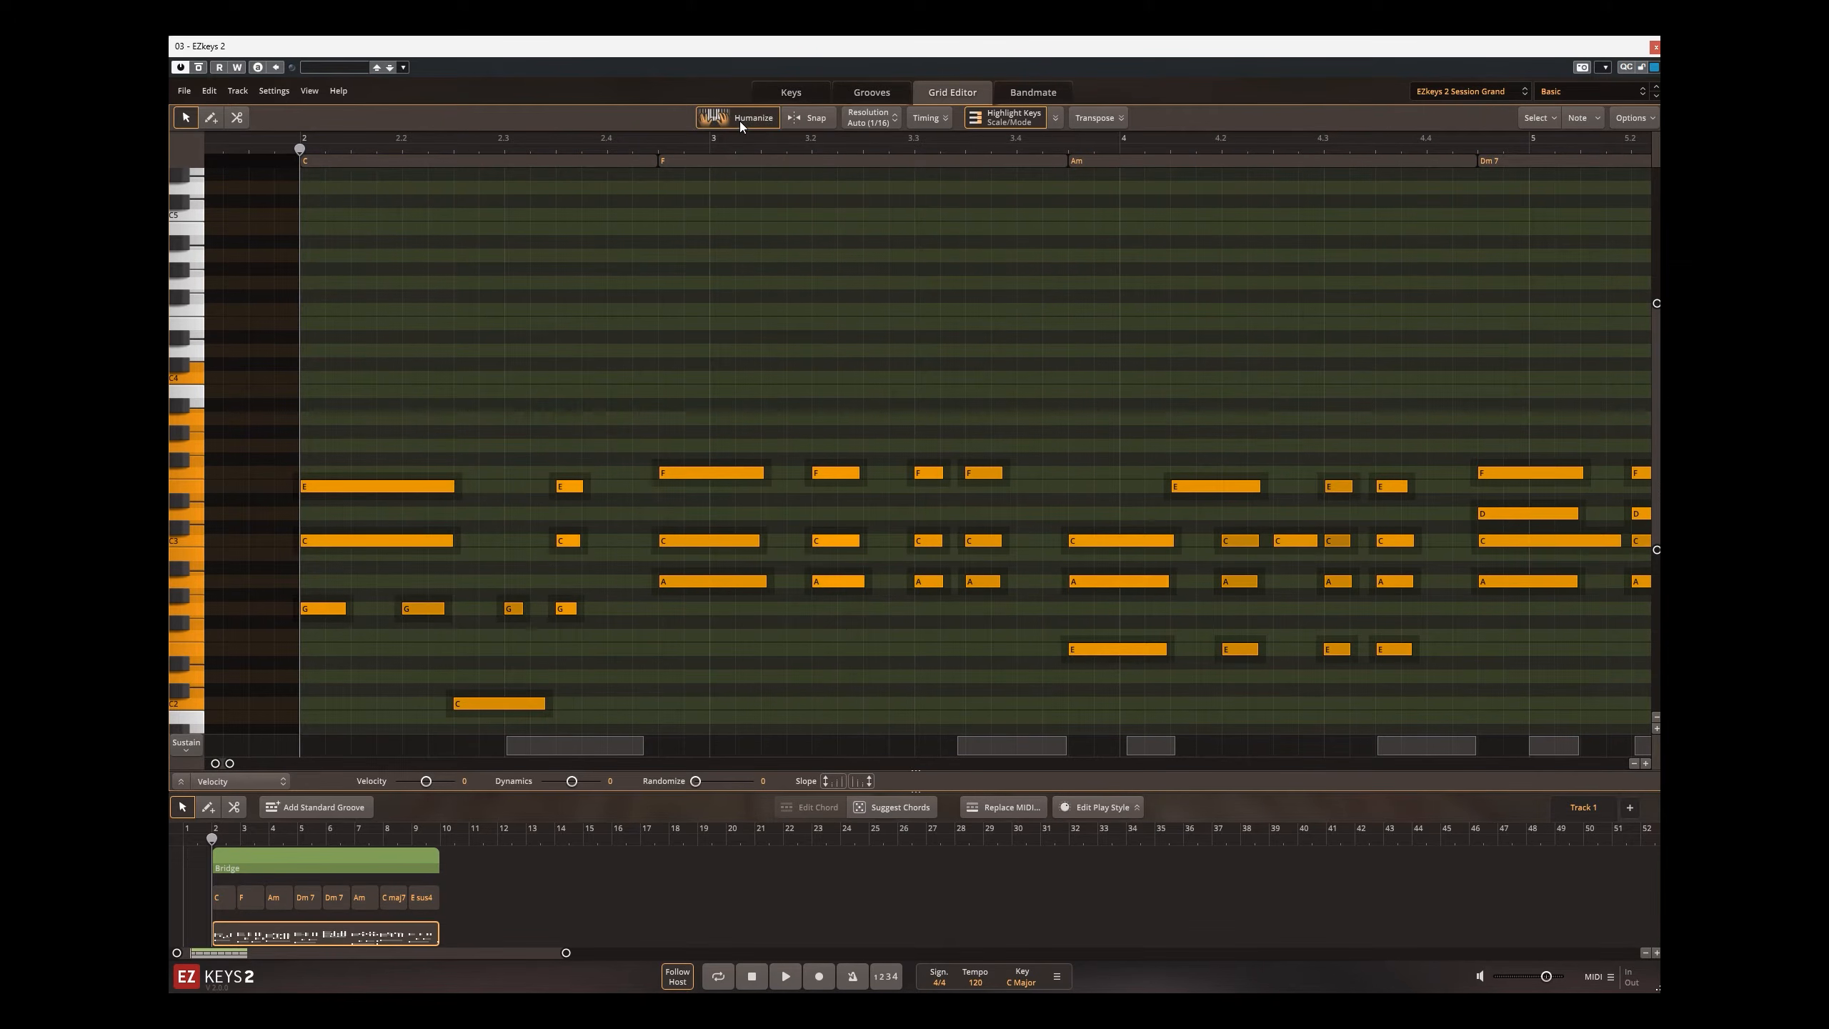
click(737, 121)
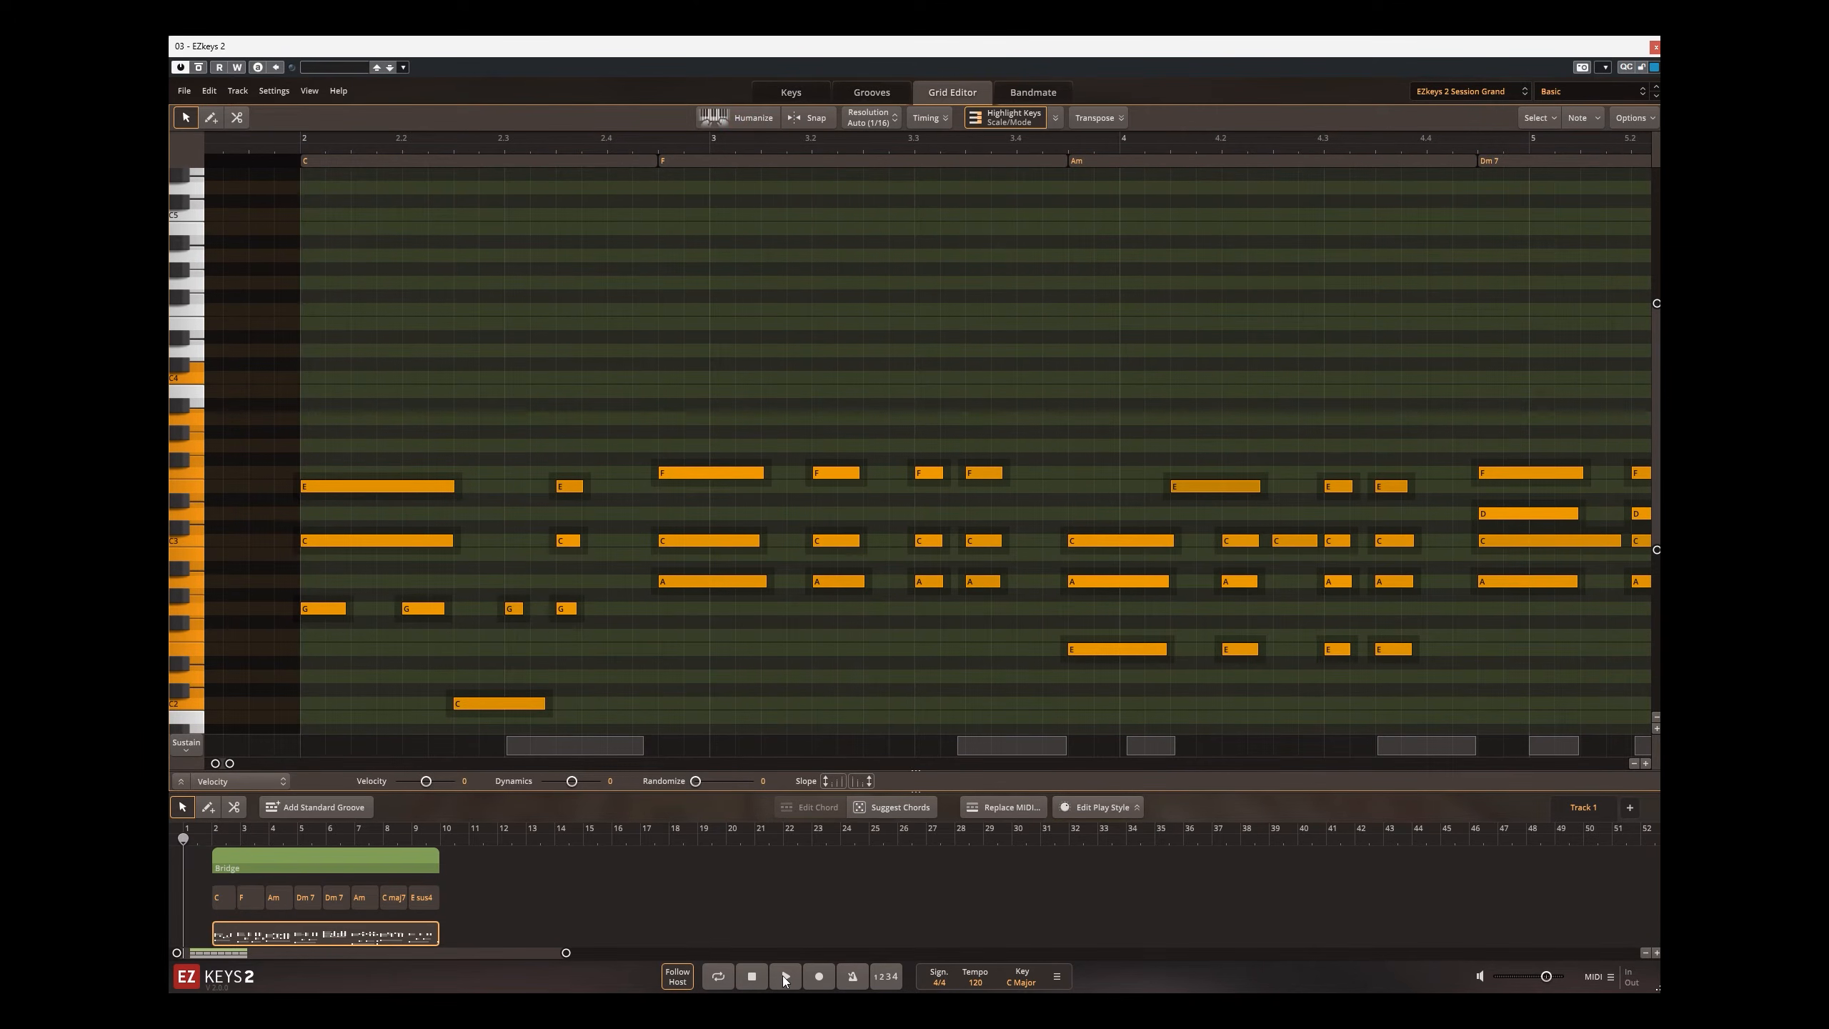
click(785, 978)
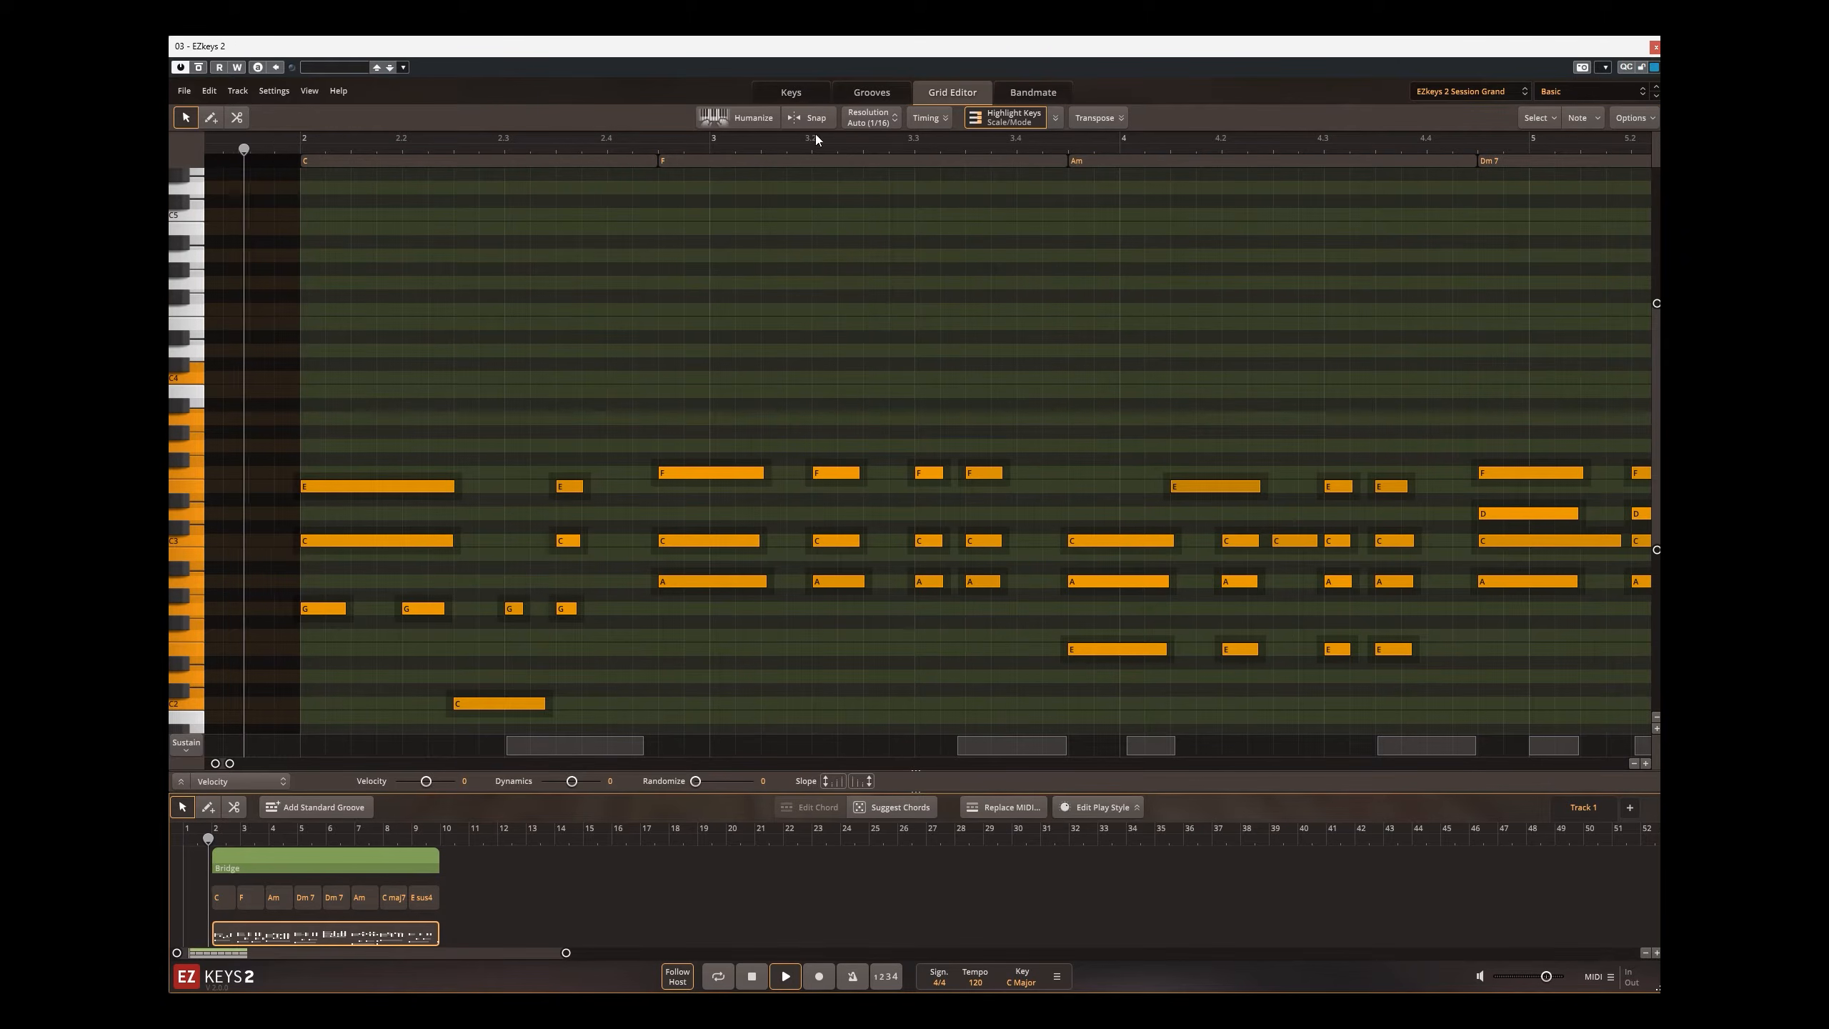
click(753, 118)
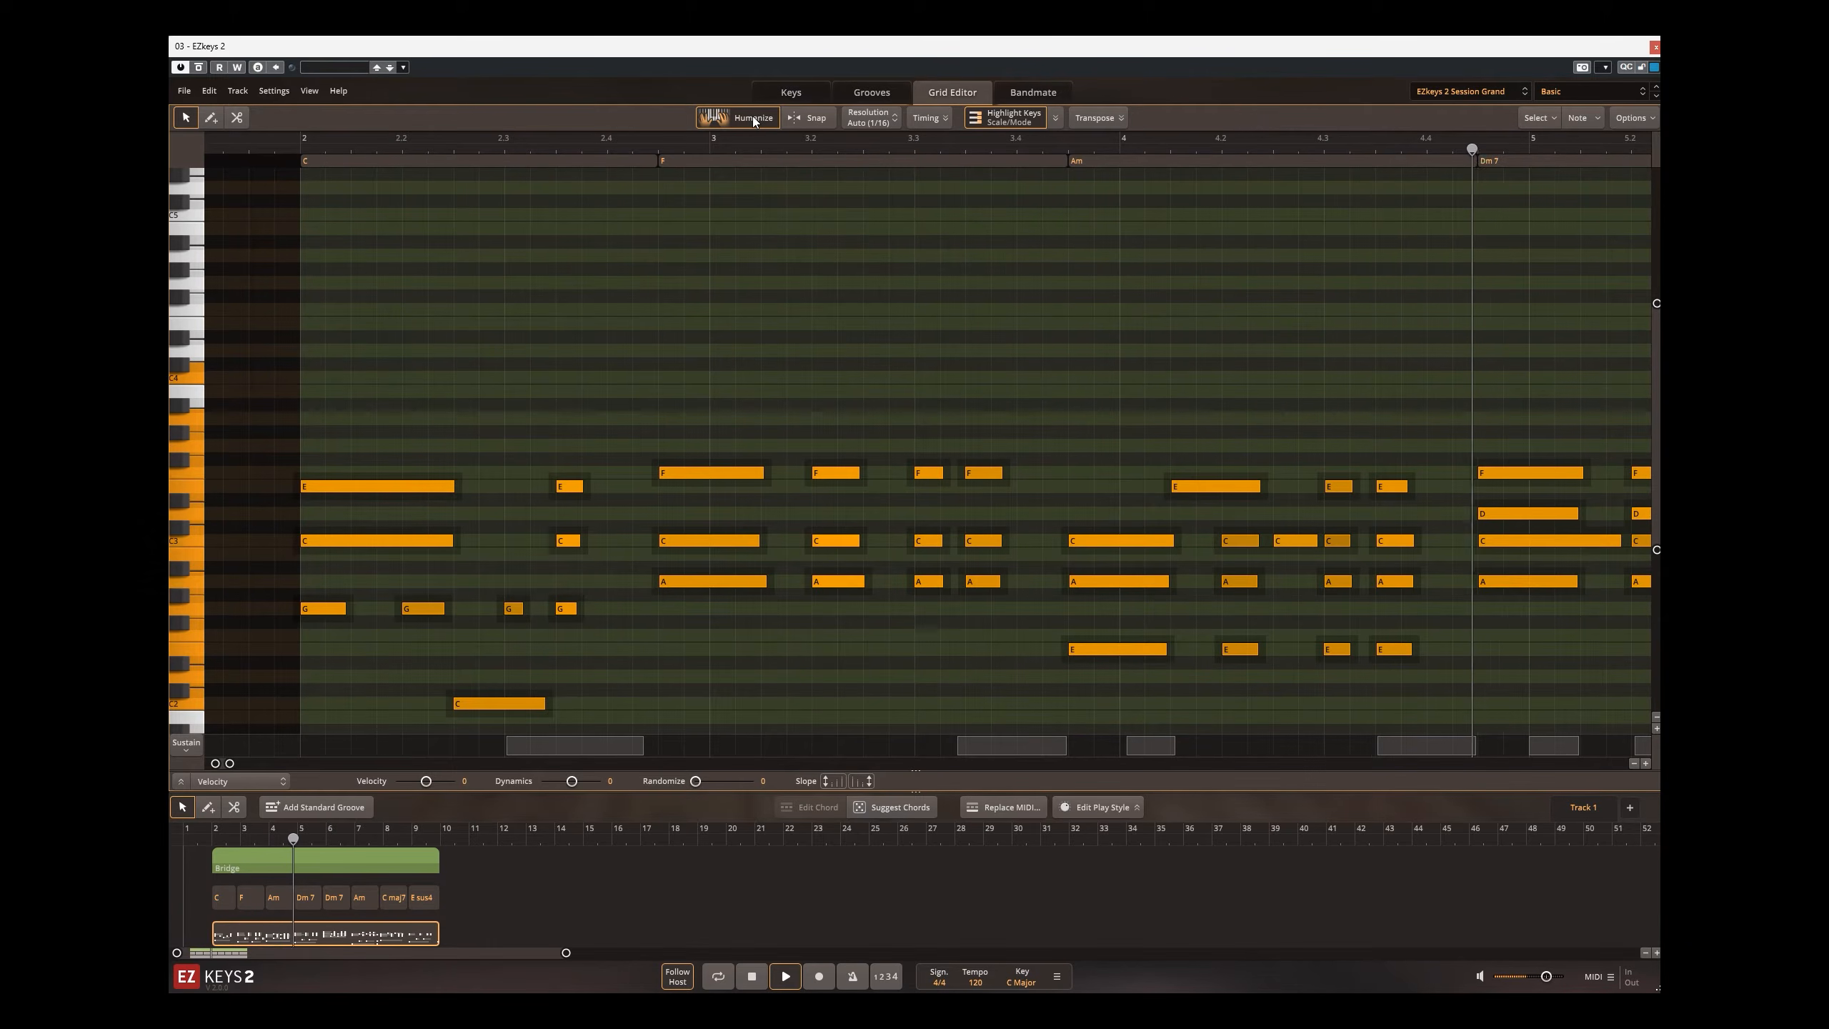
click(749, 981)
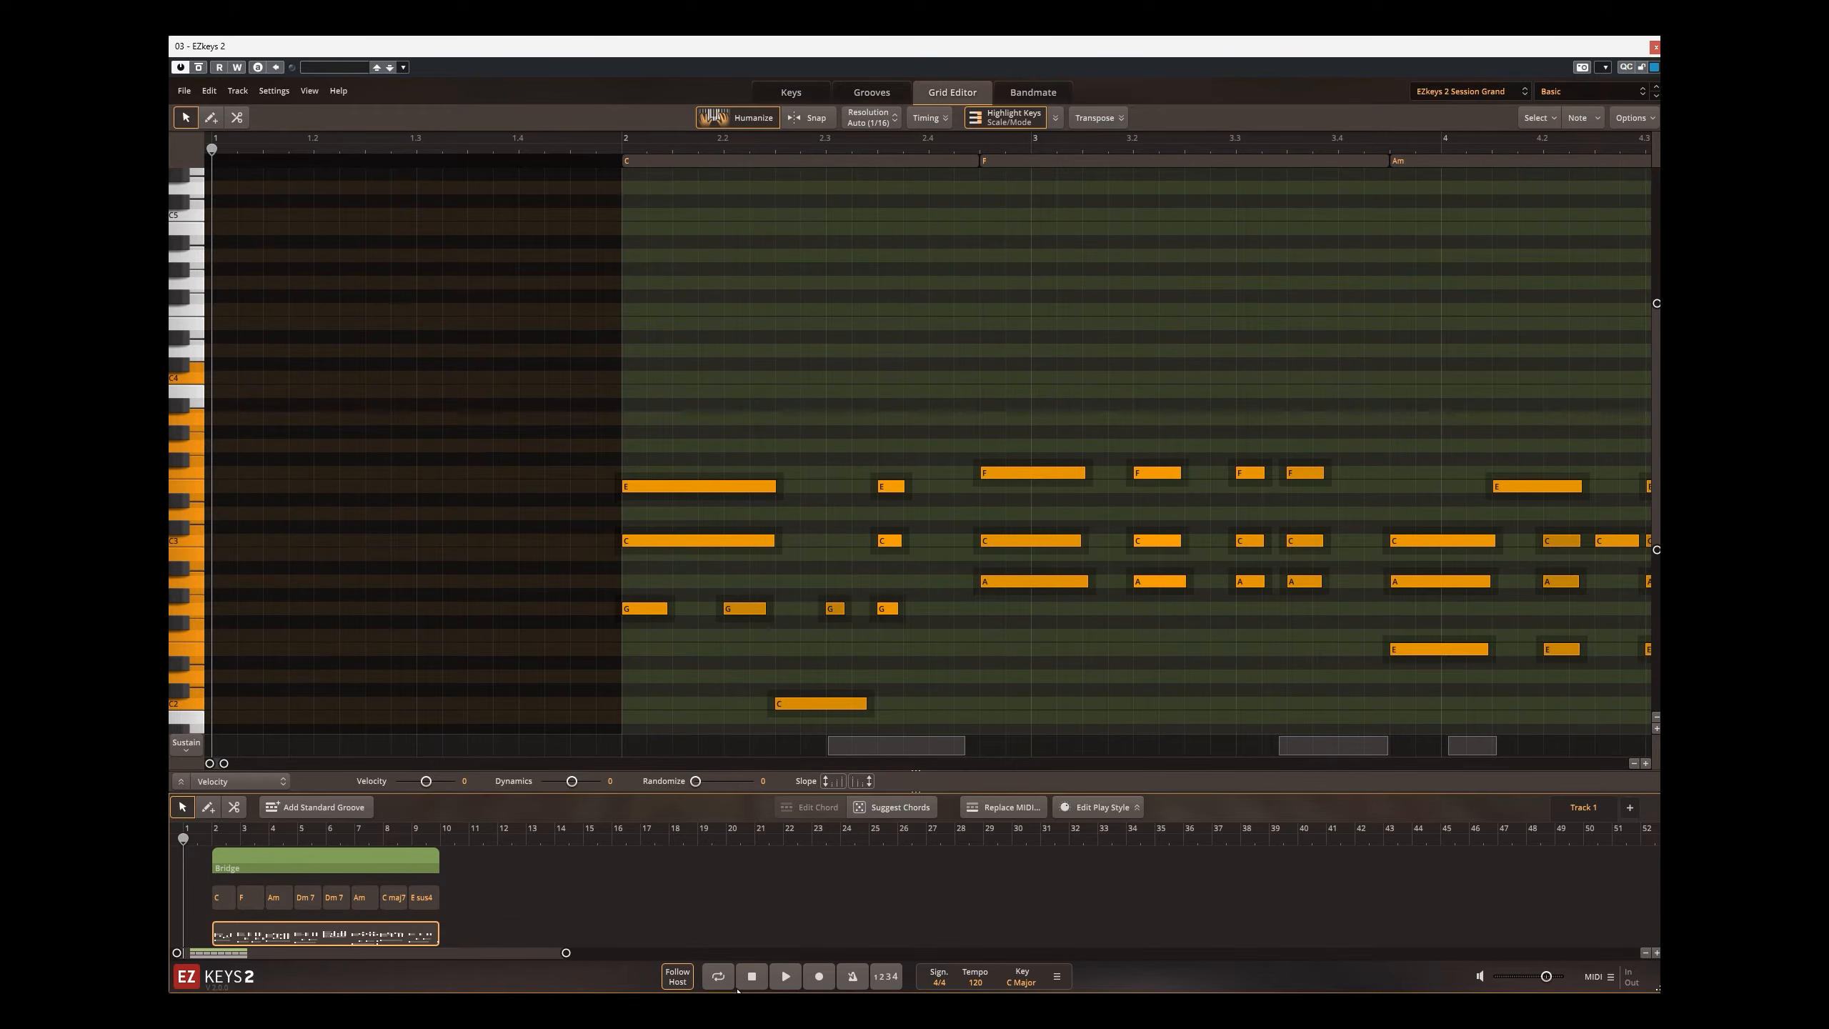
Step: Toggle Snap and look through the straight and triplet grid resolution options, keeping the automatic setting
scroll(959, 582, down, 4)
click(804, 119)
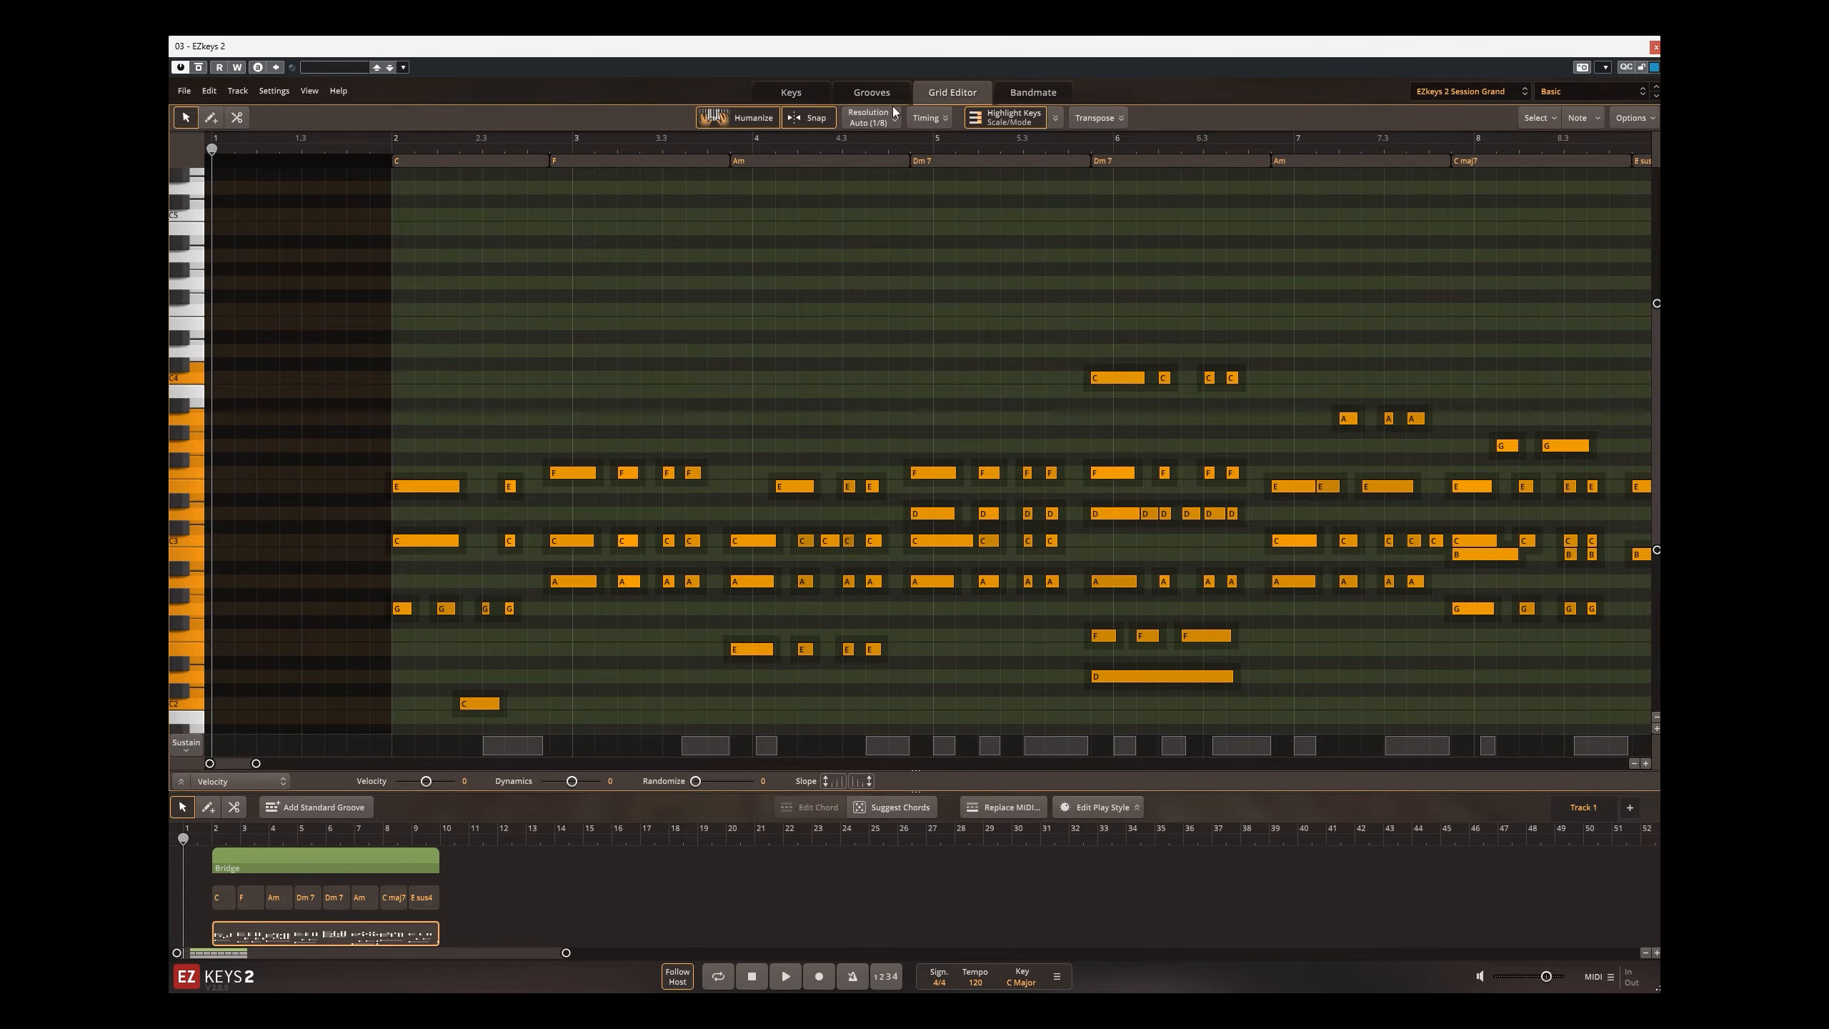
click(869, 118)
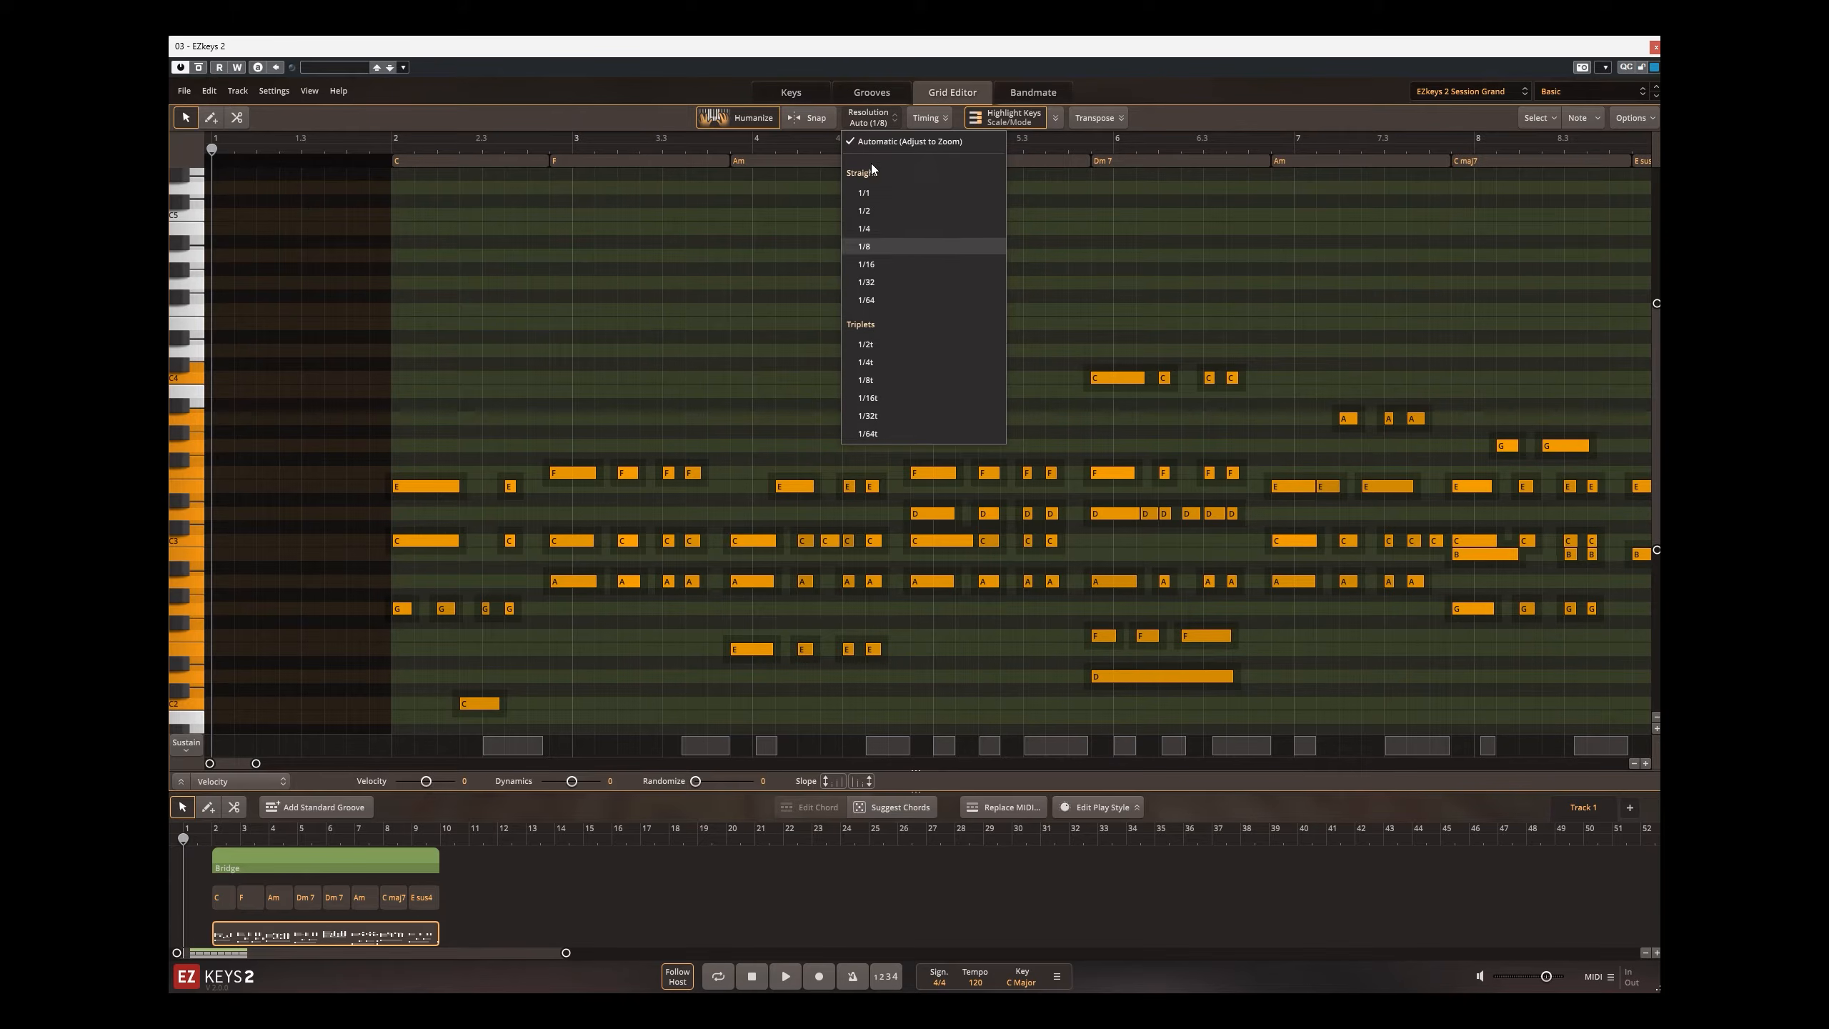
click(873, 121)
Step: Try the Quantize, Length and Swing timing adjustments on the selected notes, reset Swing to 0 and view the swing resolution options
click(920, 119)
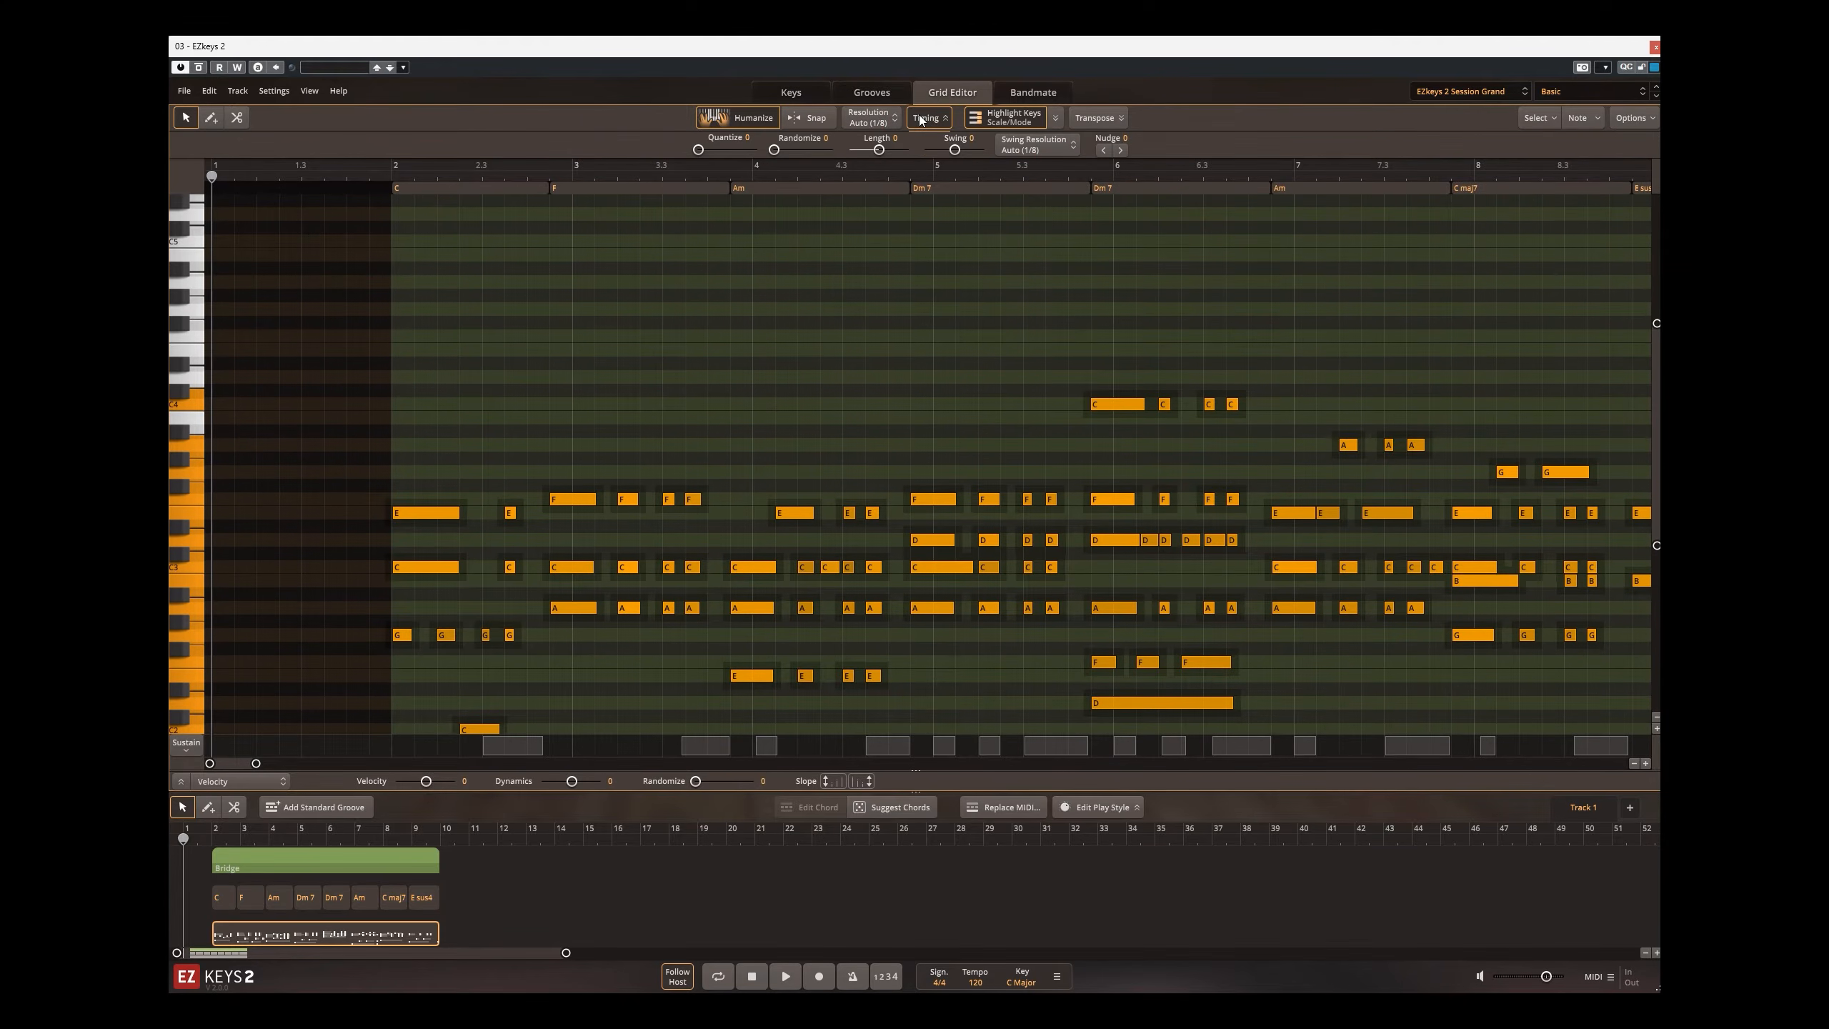
mouse_move(697, 150)
mouse_down()
mouse_move(830, 150)
mouse_move(713, 155)
mouse_up()
drag(883, 149, 968, 148)
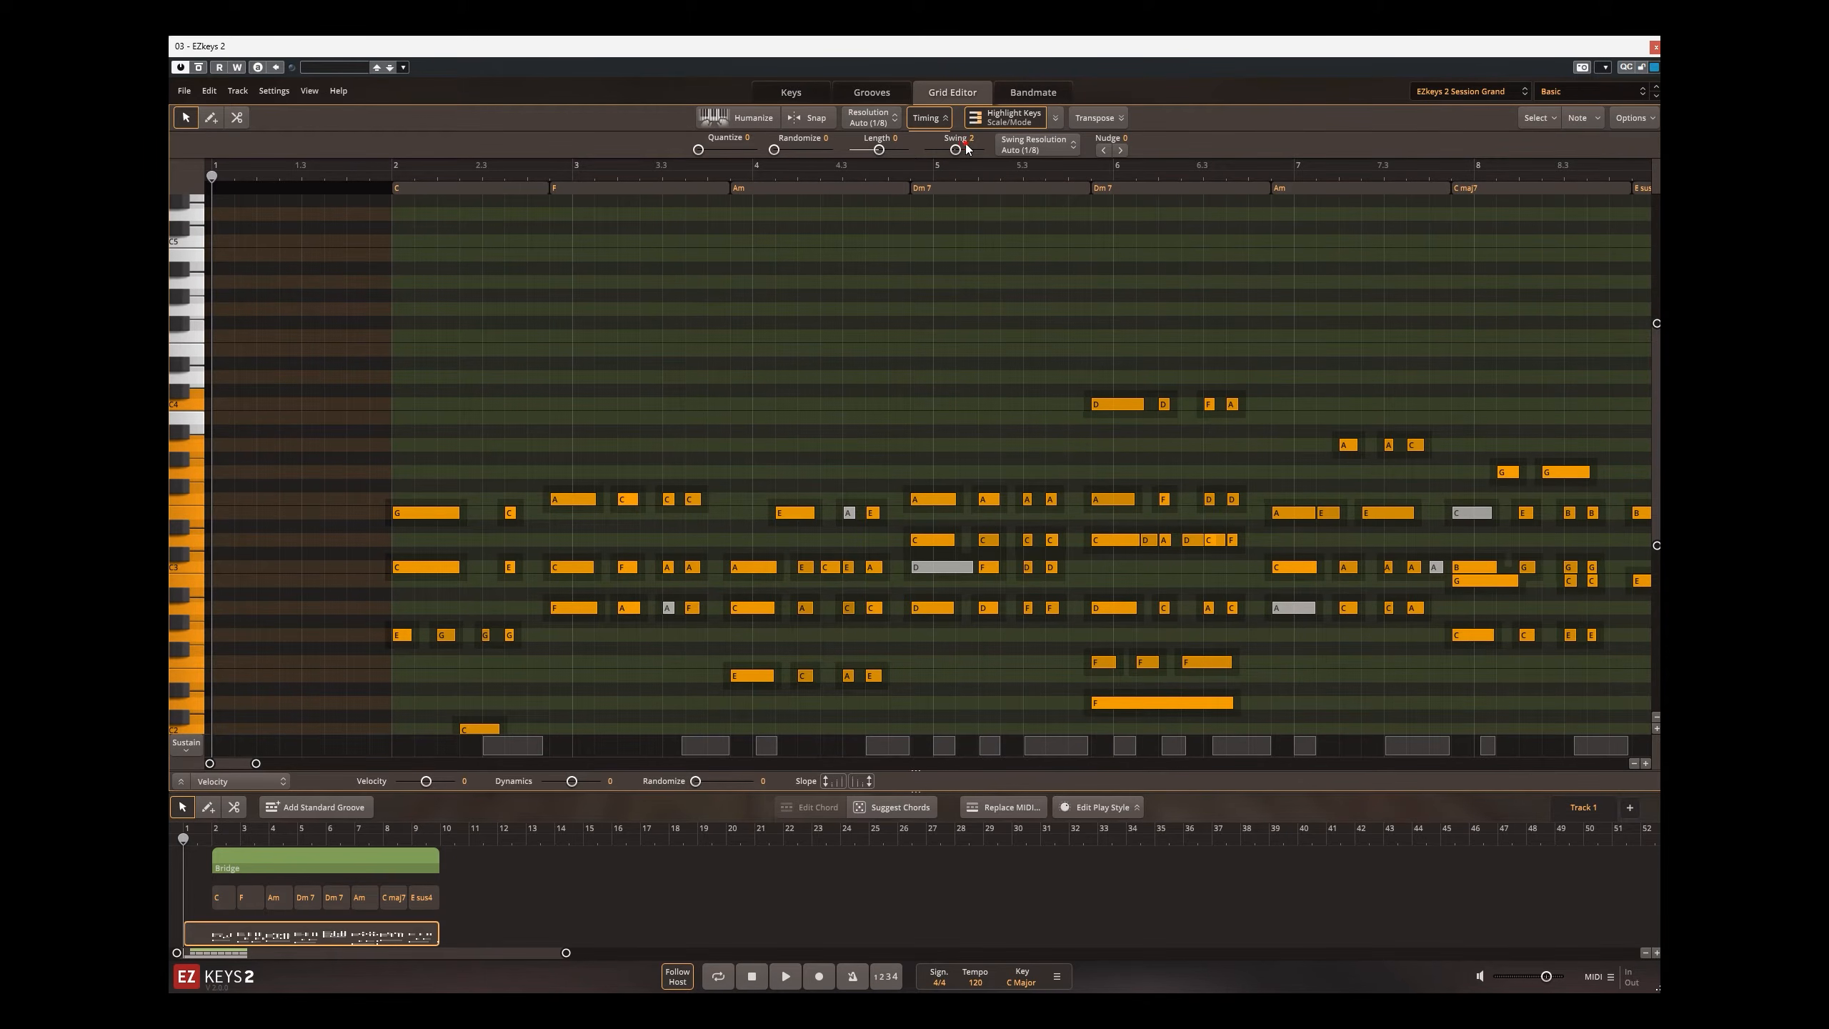
double_click(972, 138)
text(0)
key(Return)
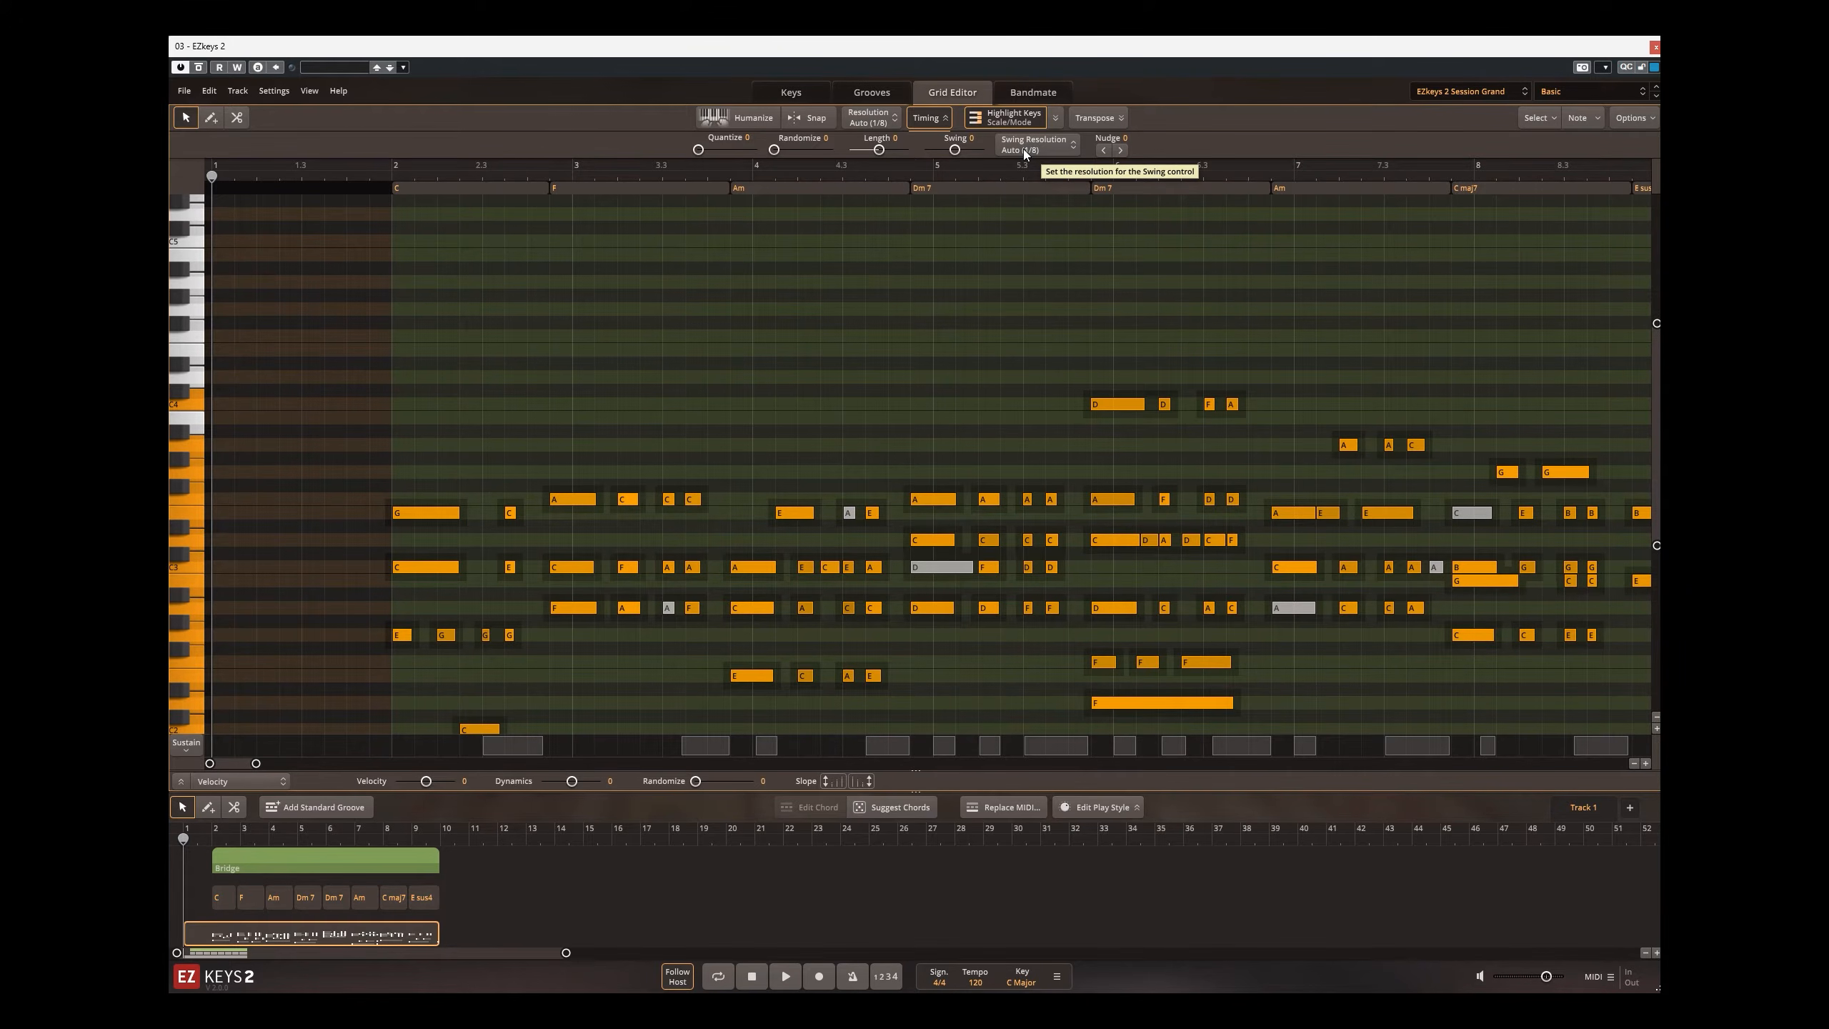
click(1026, 154)
click(1281, 115)
Step: Try transposing the selected notes up and back down by one semitone, one octave and one scale tone
click(1098, 121)
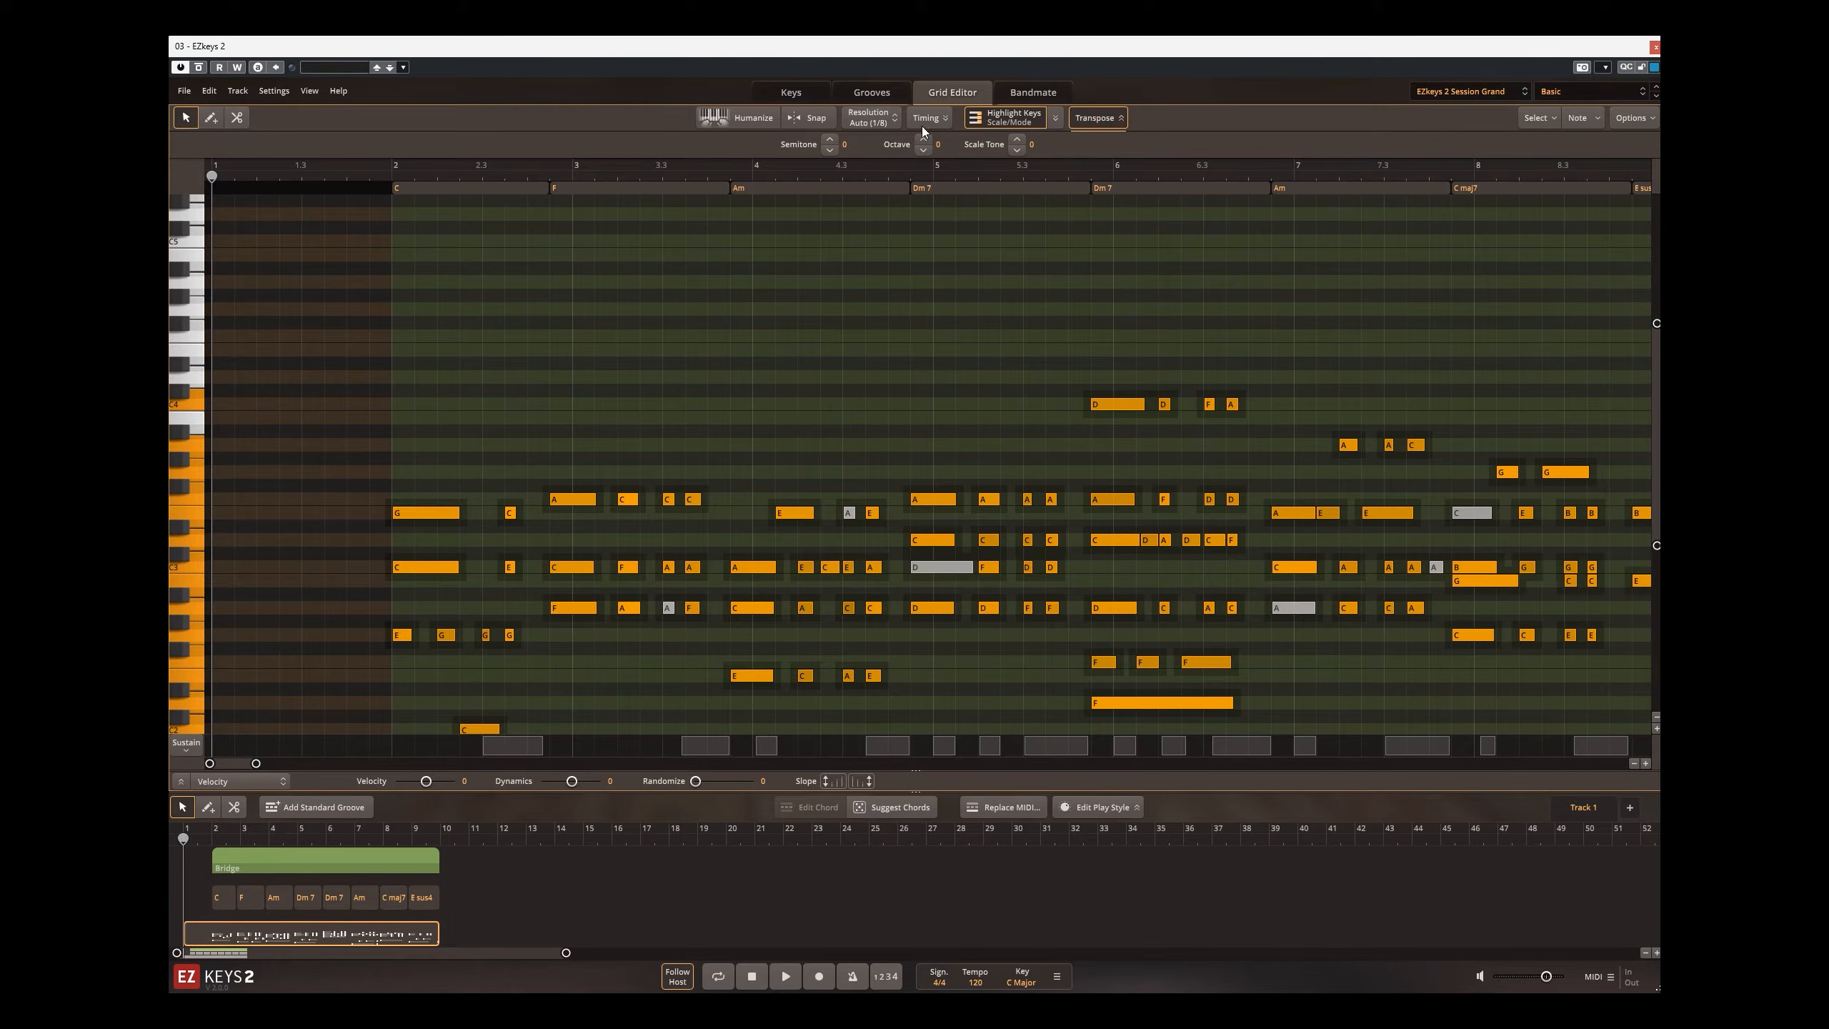
click(829, 141)
click(829, 150)
click(920, 139)
click(923, 150)
click(1016, 141)
click(1015, 151)
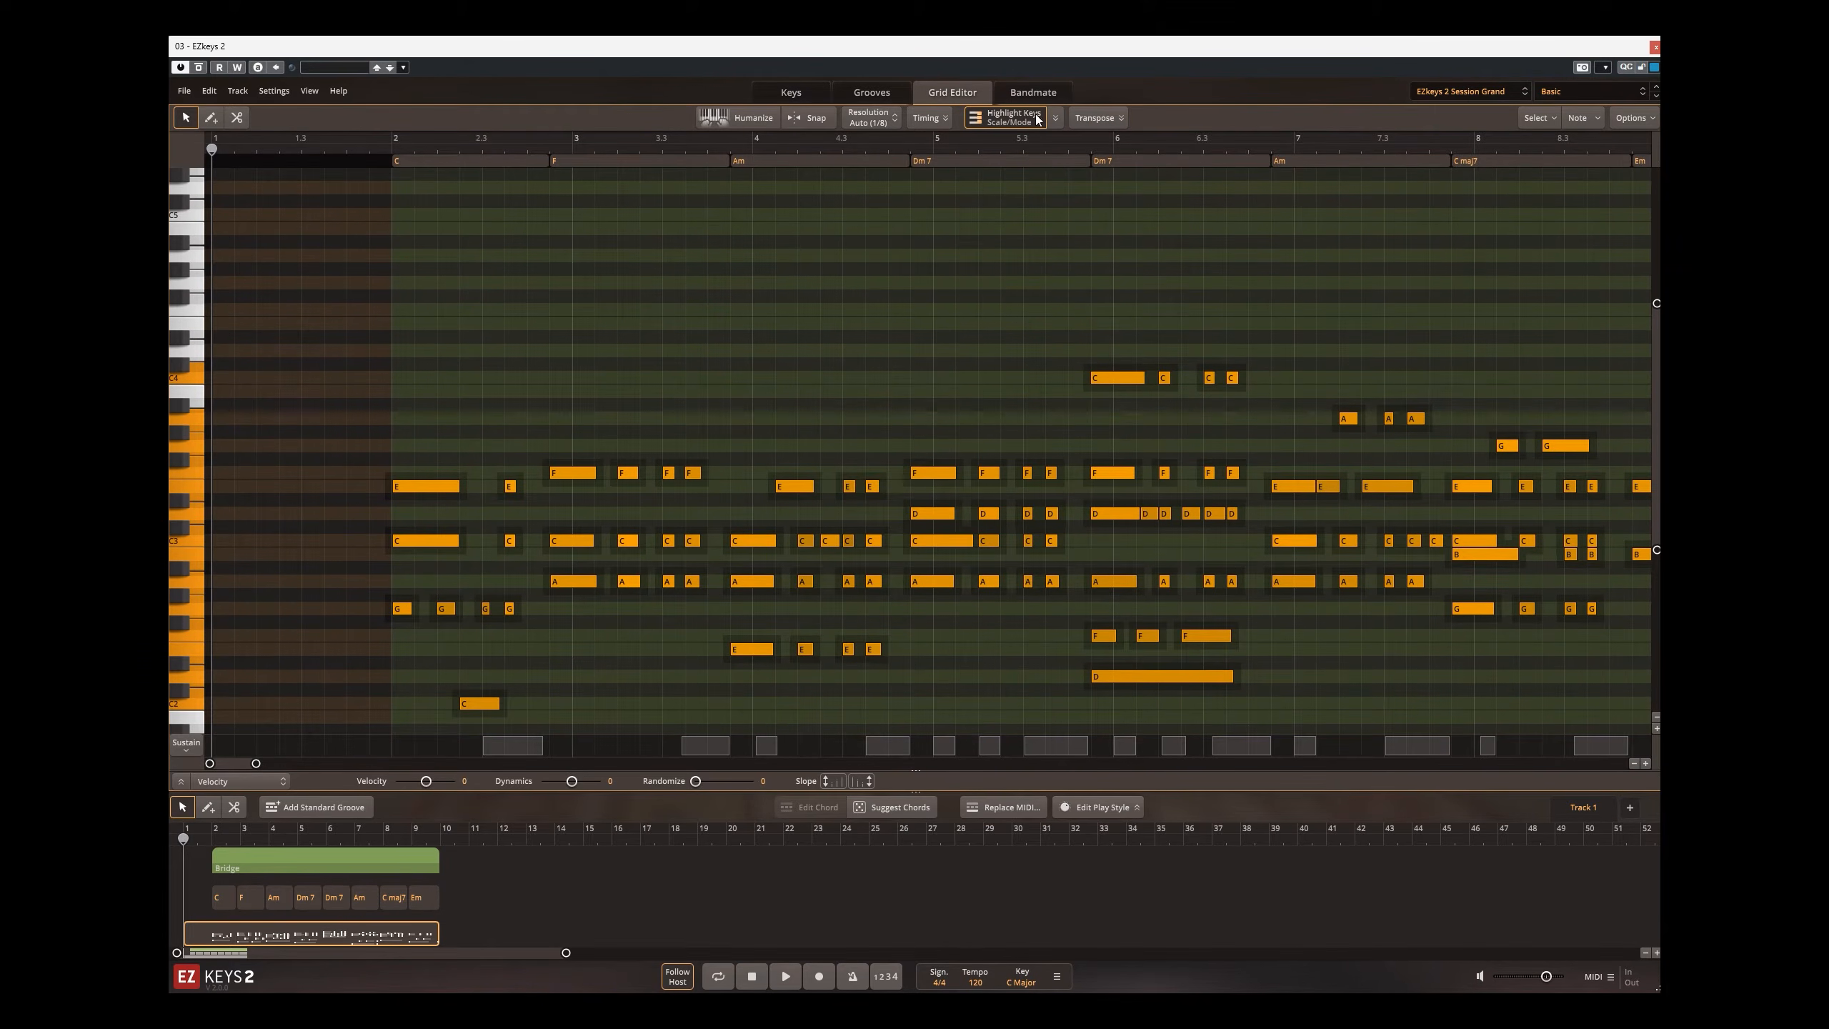
Step: Show the Highlight Keys options and select only the first high C note under the second Dm7 chord
click(1055, 118)
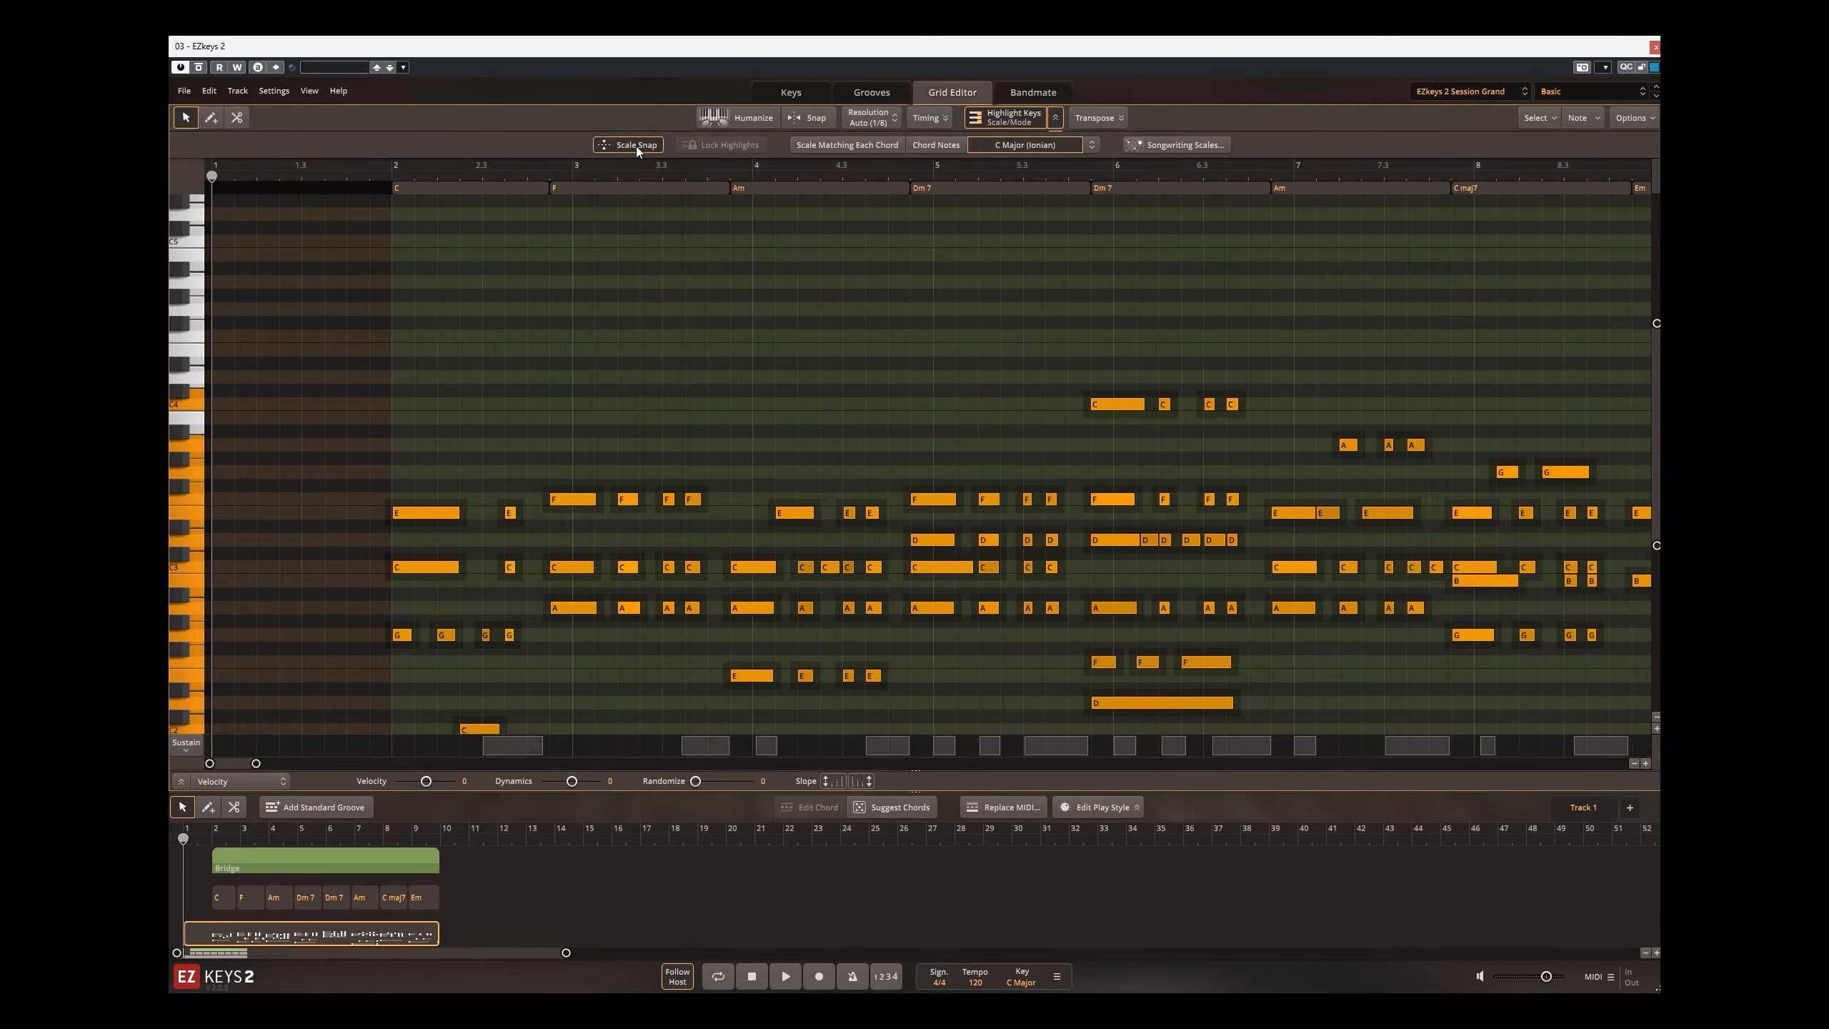
click(916, 324)
click(1112, 405)
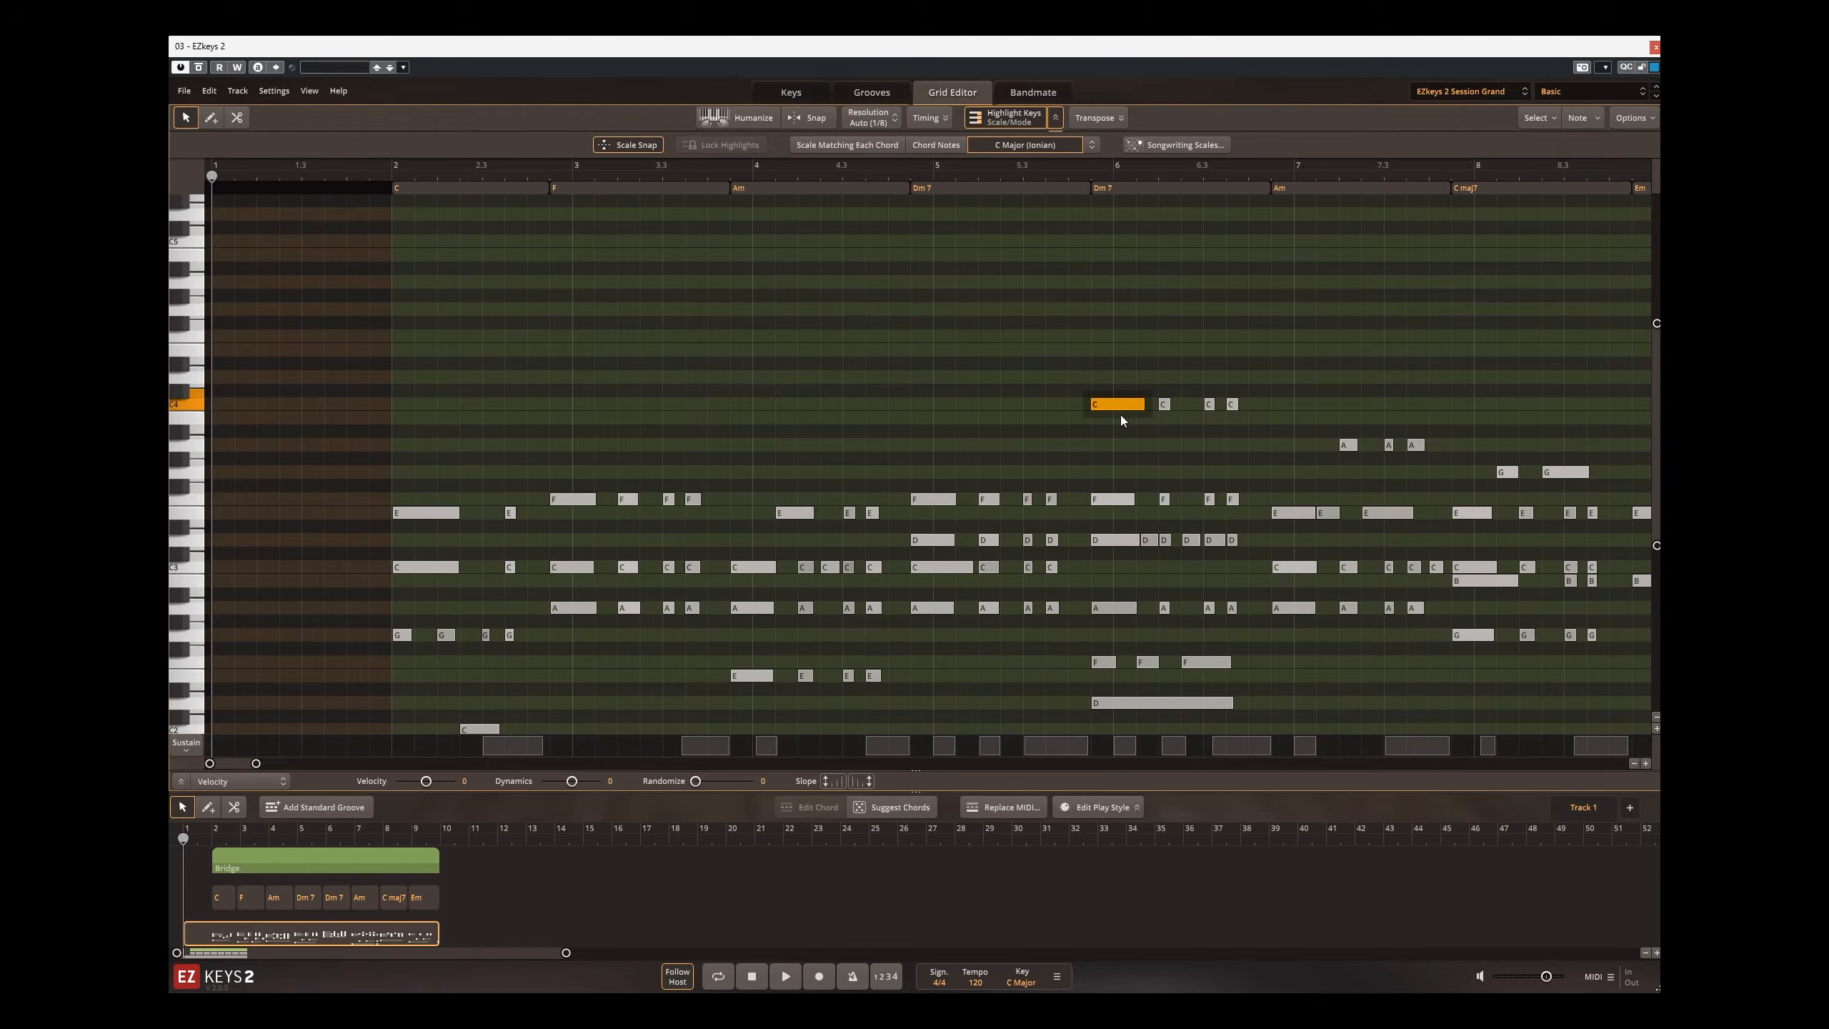
Step: Move the selected note up and down the C Major (Ionian) scale with Scale Snap and return it to C
key(Up)
key(Up)
key(Up)
key(Up)
key(Up)
key(Up)
key(Up)
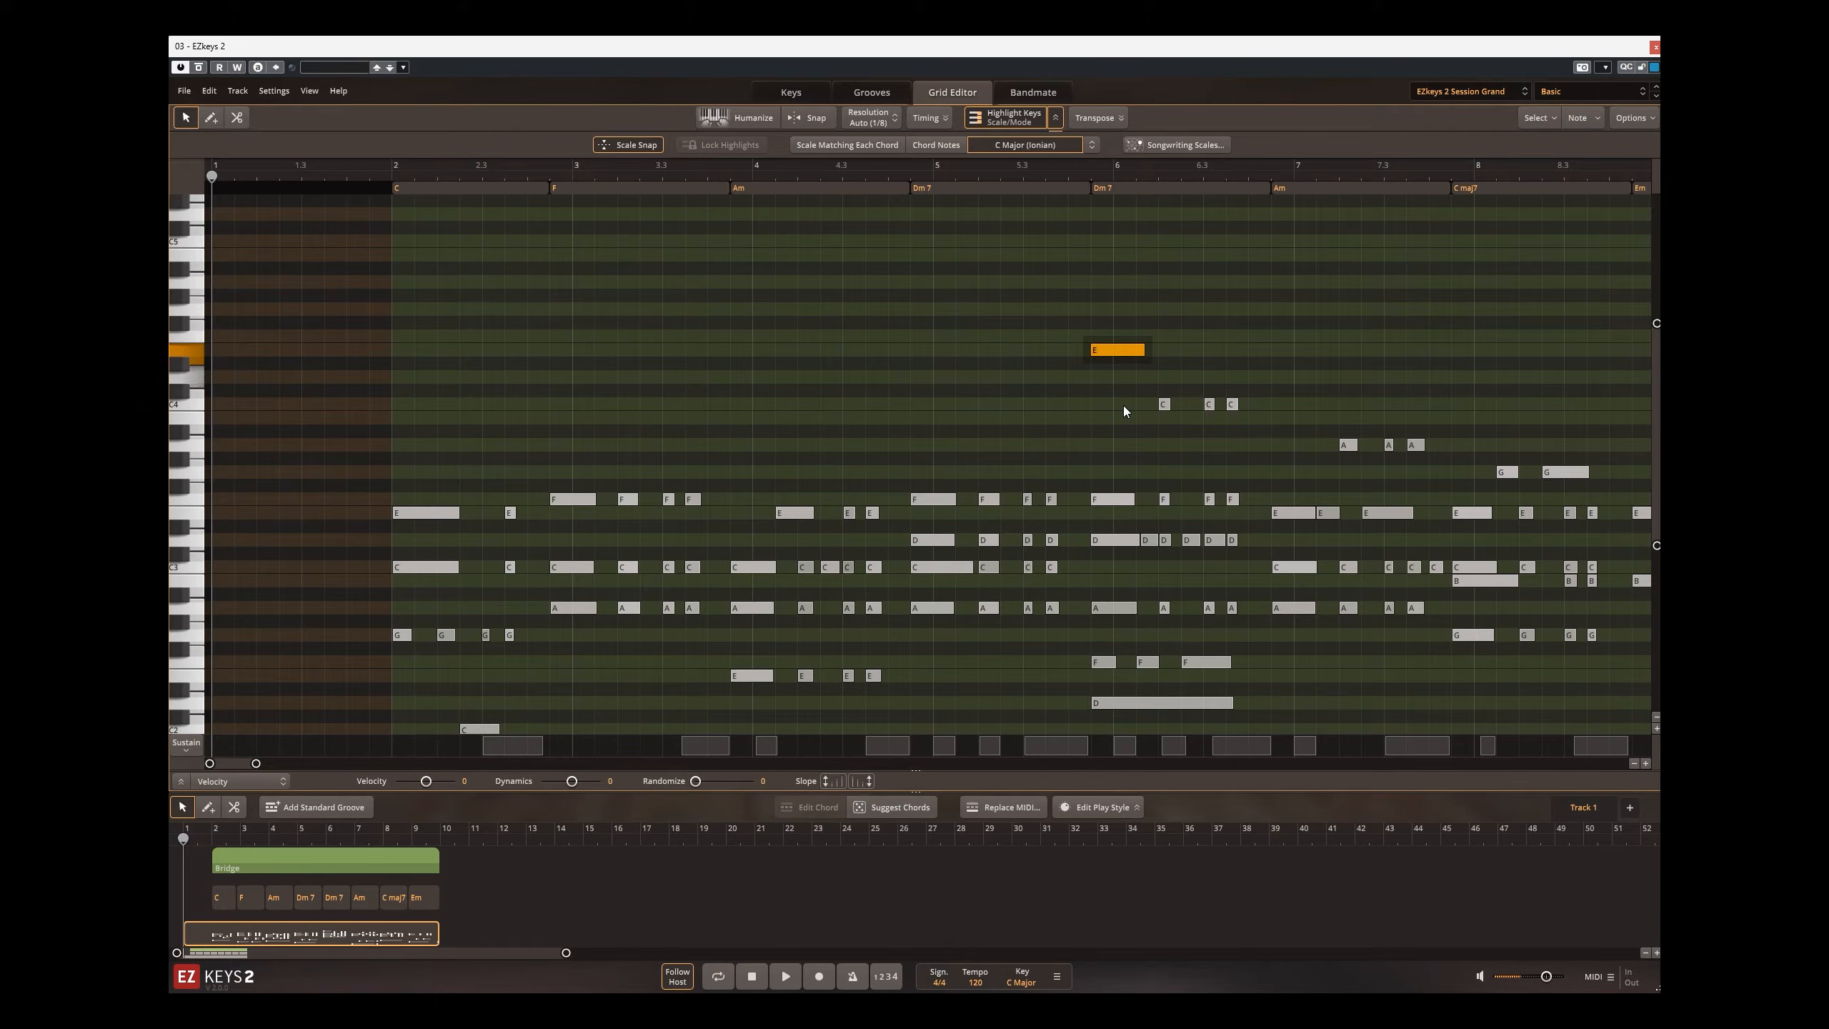
key(Up)
key(Up)
key(Up)
key(Up)
key(Up)
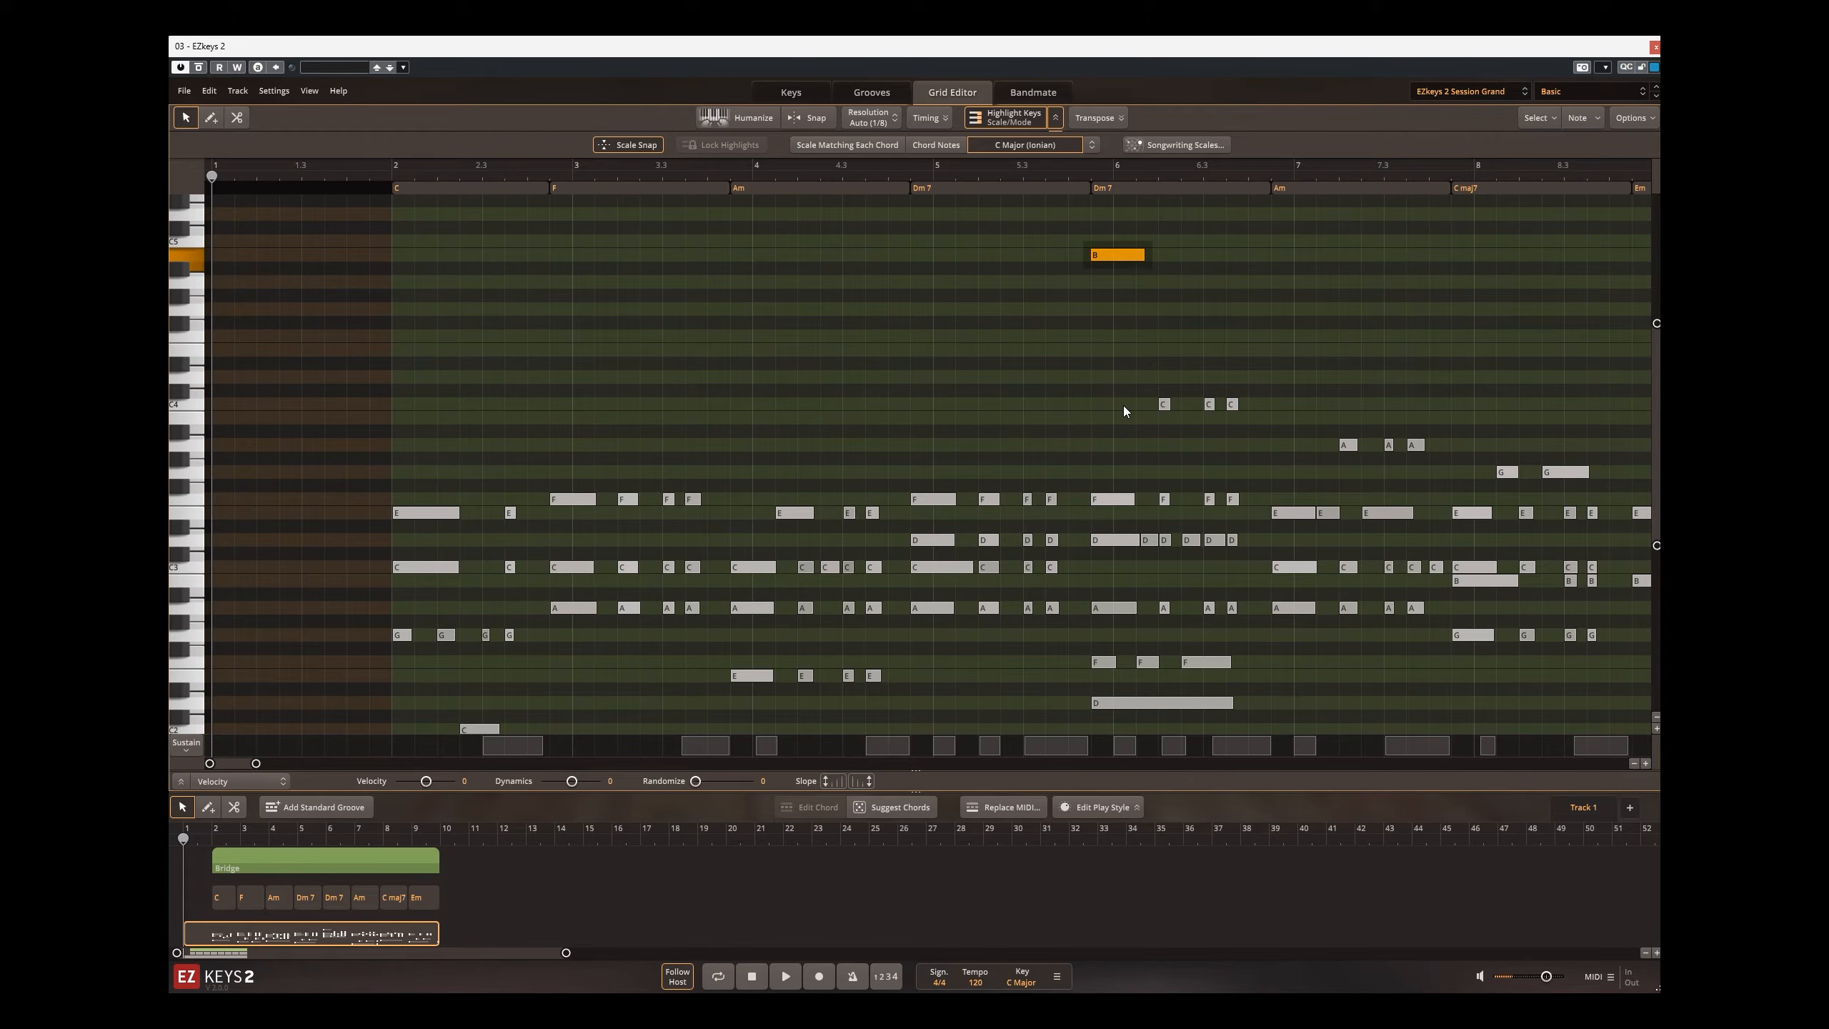
key(Down)
key(Down)
key(Down)
key(Down)
key(Down)
key(Down)
key(Down)
key(Down)
key(Down)
key(Down)
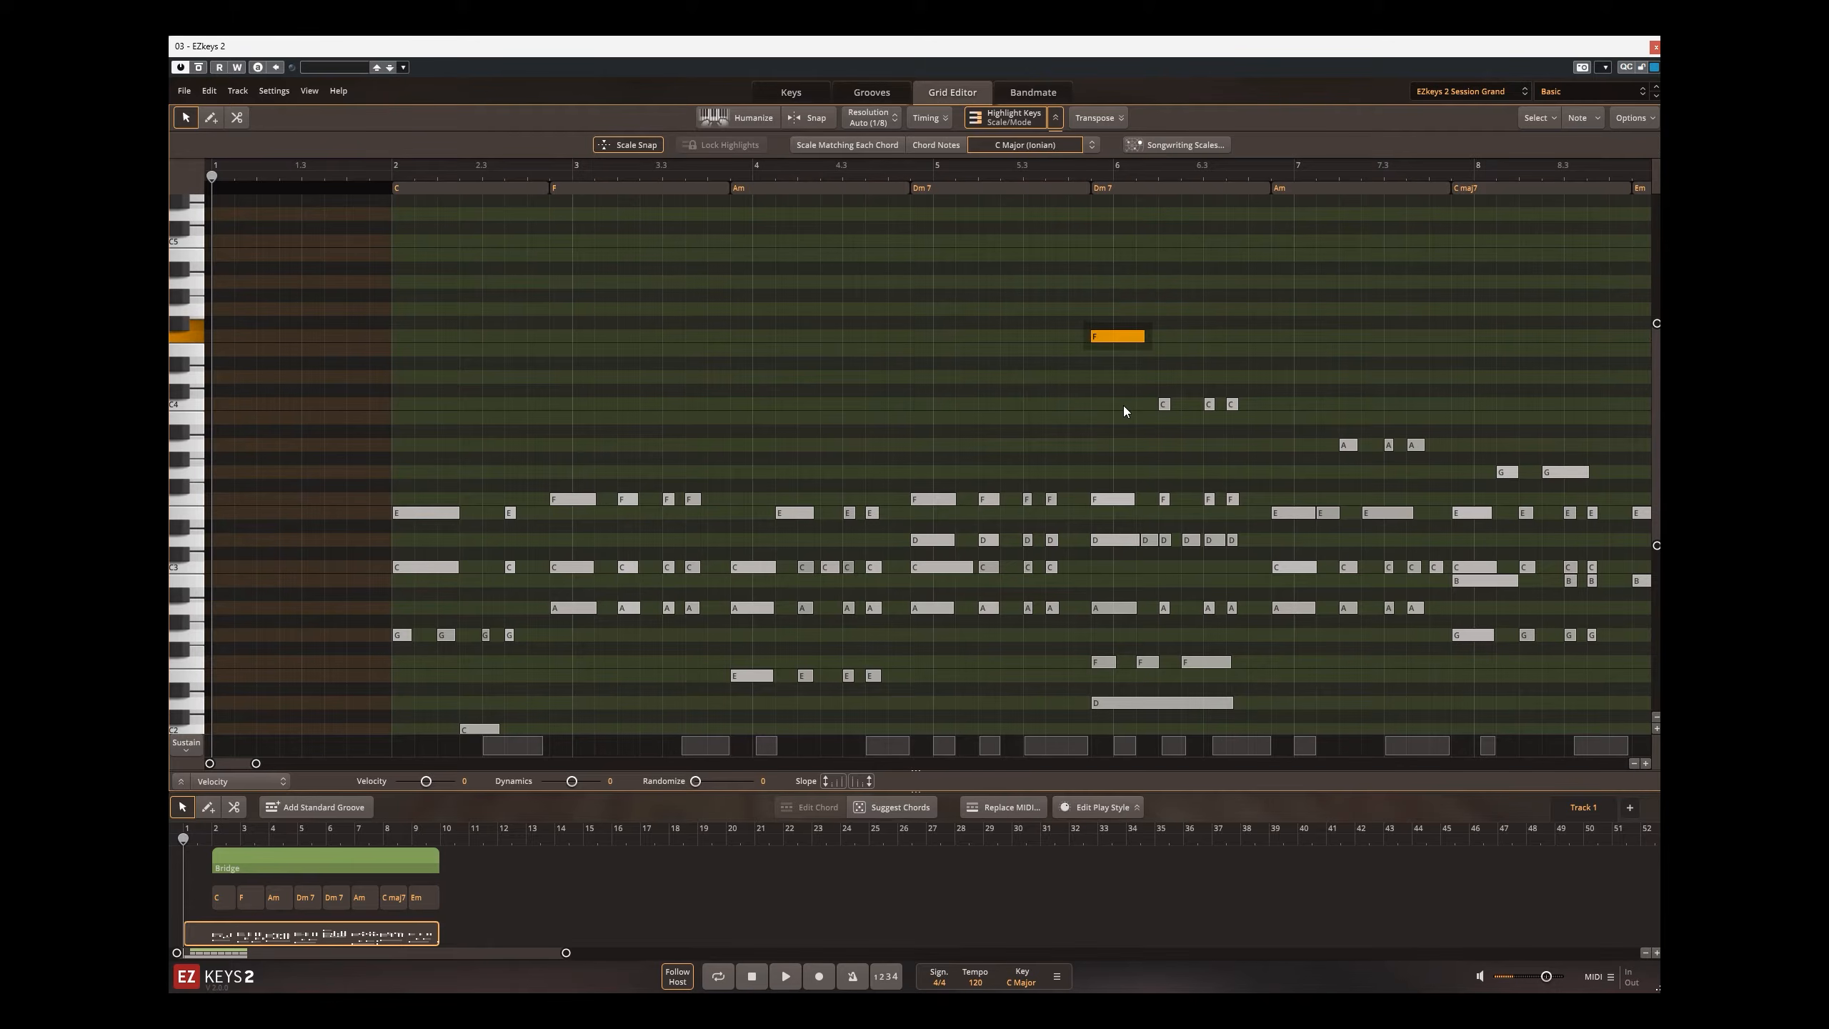
key(Down)
key(Down)
key(Up)
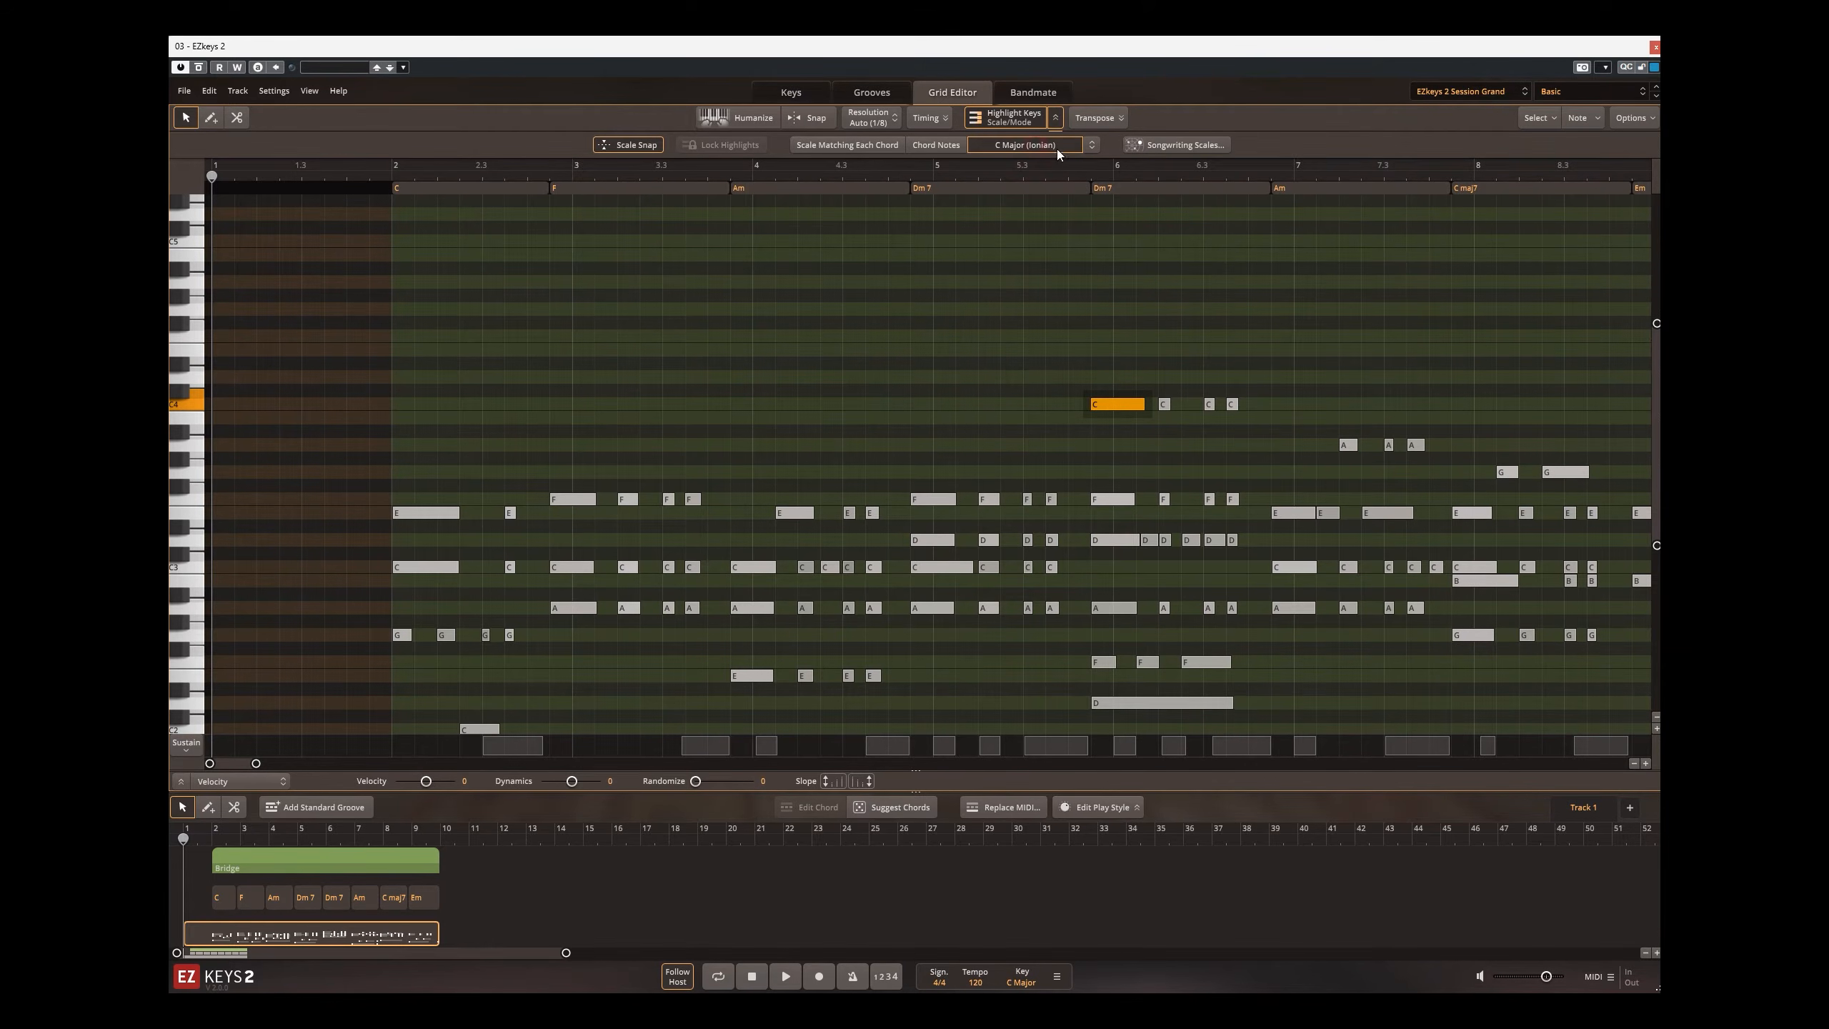
Step: Try the C Minor (Aeolian) scale by moving the selected note up and down its scale tones and back to C
click(1093, 148)
click(1116, 210)
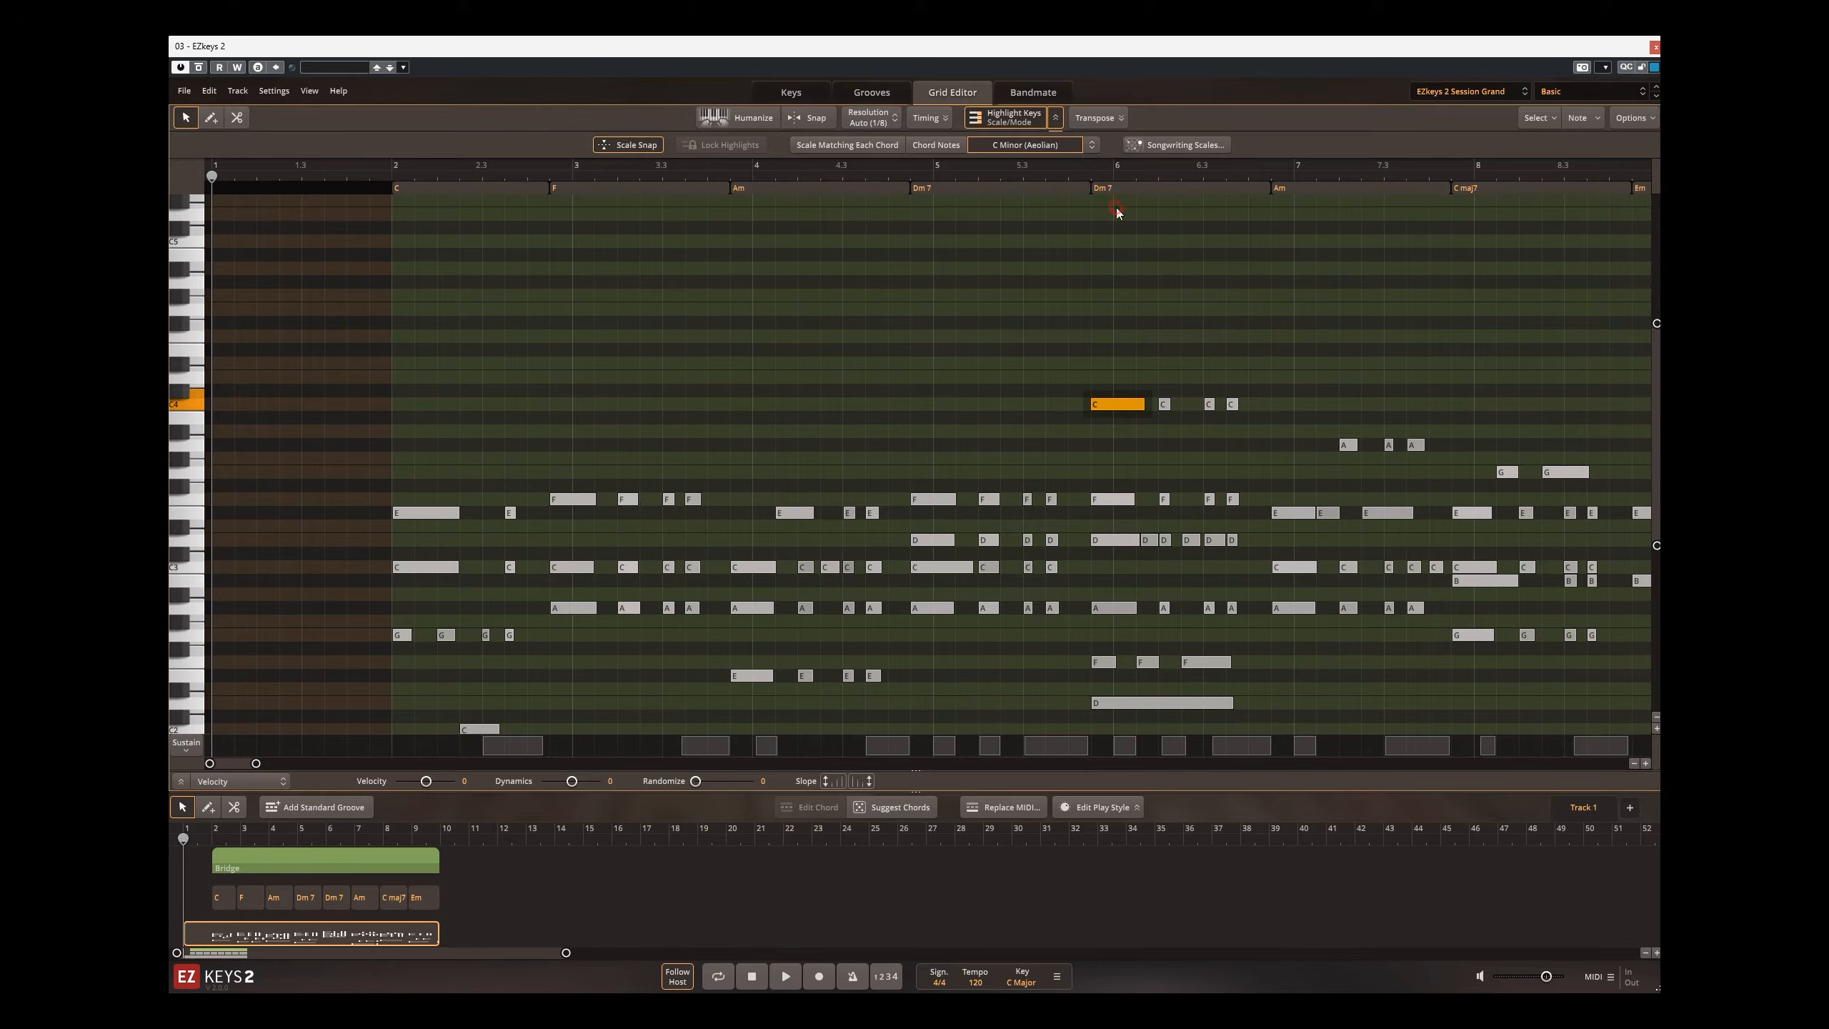
key(Up)
key(Down)
key(Down)
key(Down)
key(Up)
key(Up)
key(Up)
key(Up)
key(Down)
key(Down)
key(Down)
Step: Try the C Lydian scale by moving the selected note through it and back to C, then restore C Major (Ionian)
click(1047, 150)
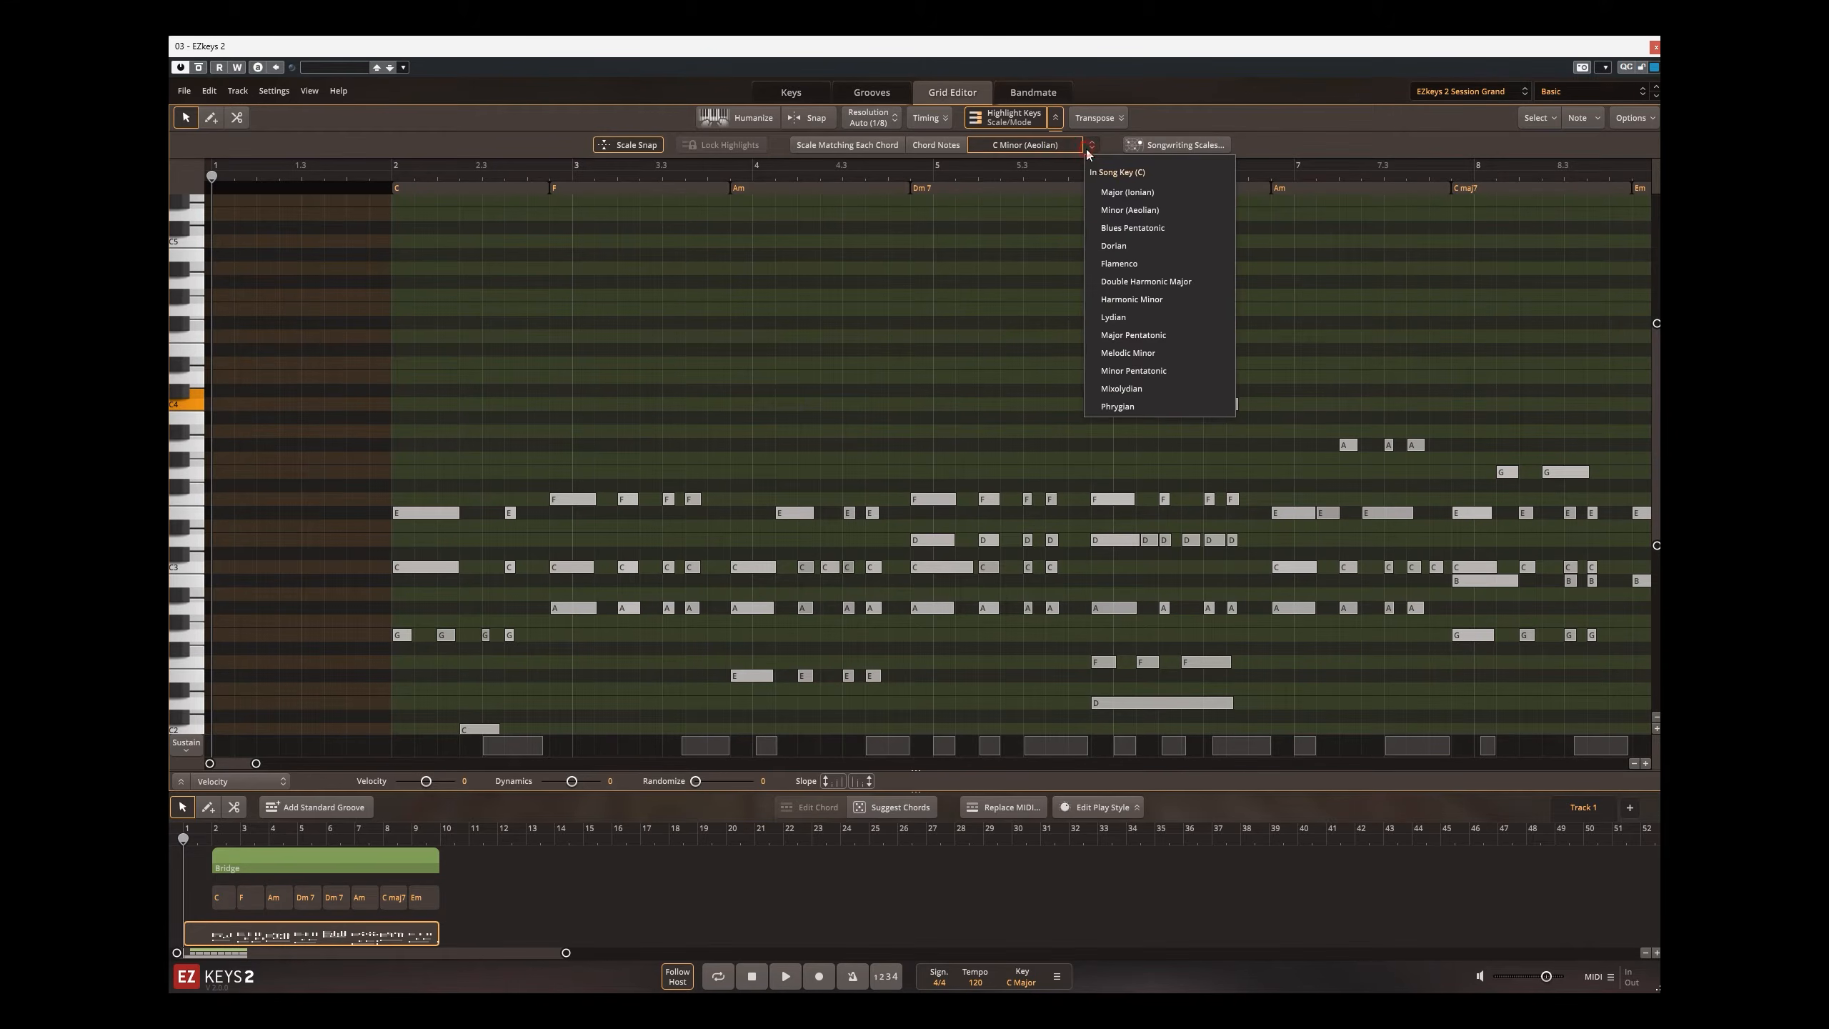
click(1186, 325)
key(Up)
key(Up)
key(Down)
key(Down)
key(Down)
key(Up)
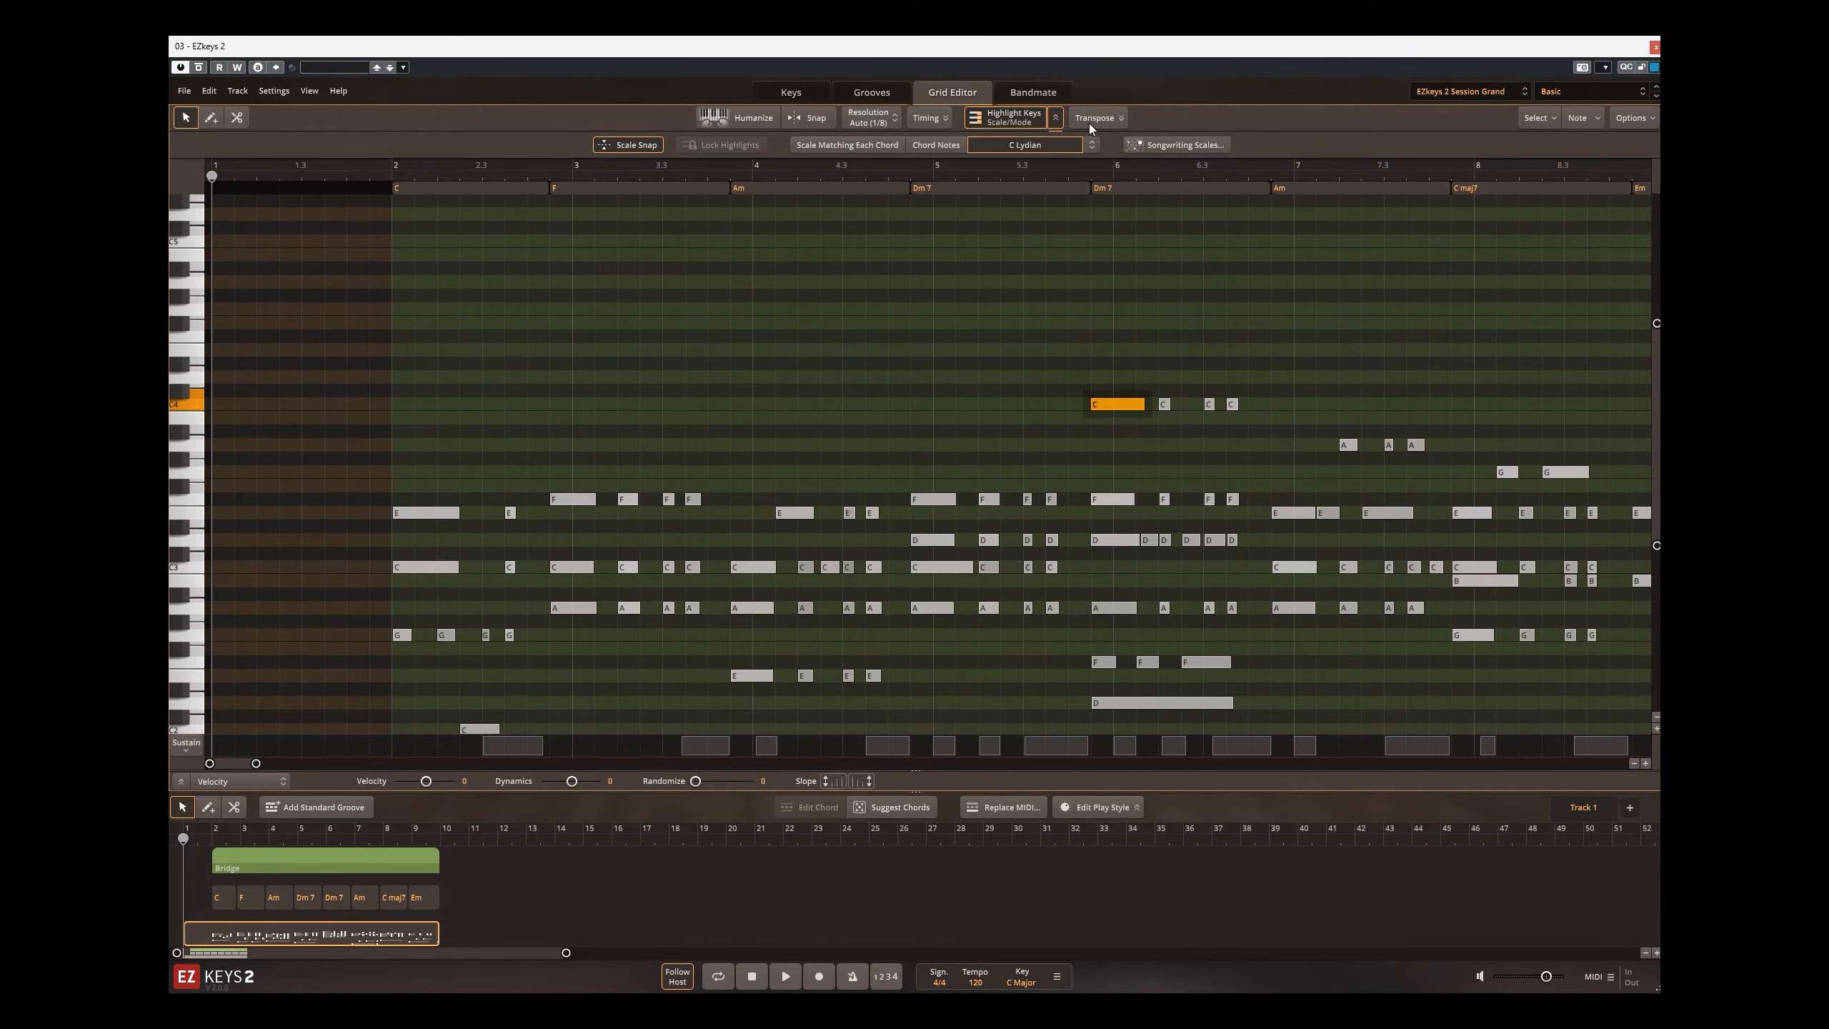
click(1092, 145)
click(1100, 176)
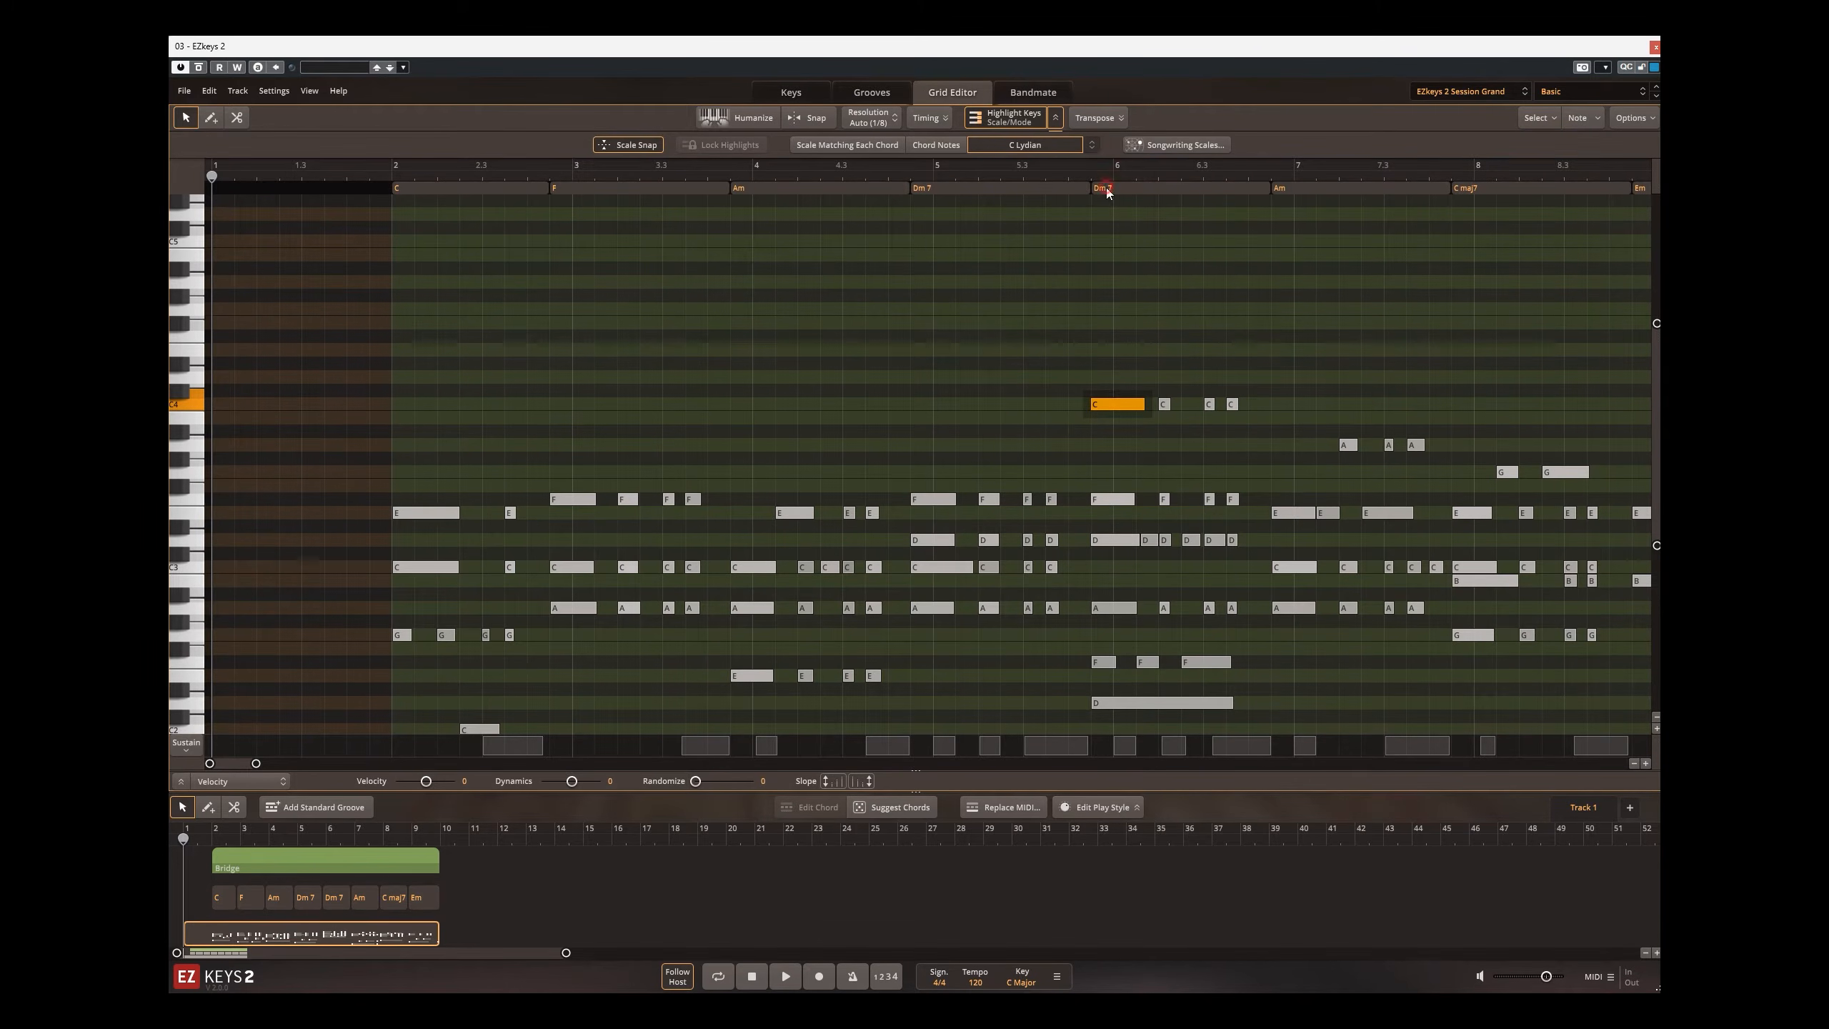
Step: Try highlighting the Scale Matching Each Chord by moving the high C note under the second Dm7 up and back down
click(852, 146)
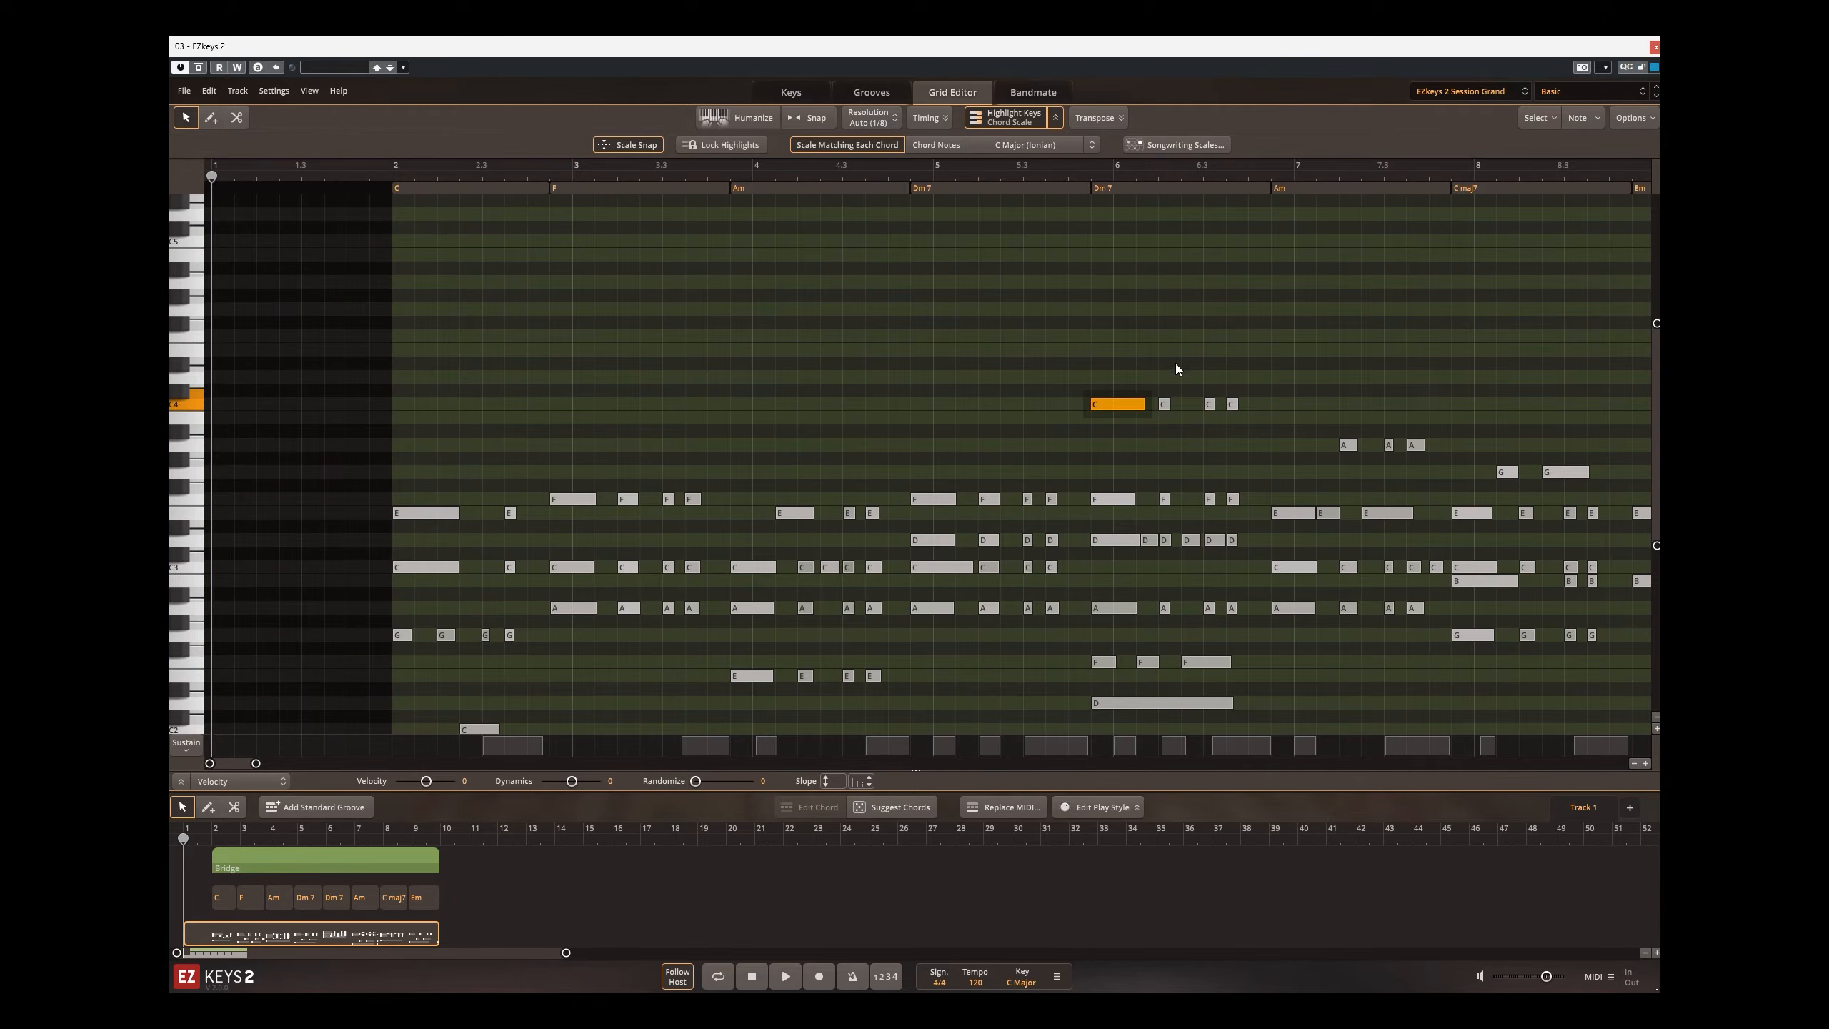
click(1102, 449)
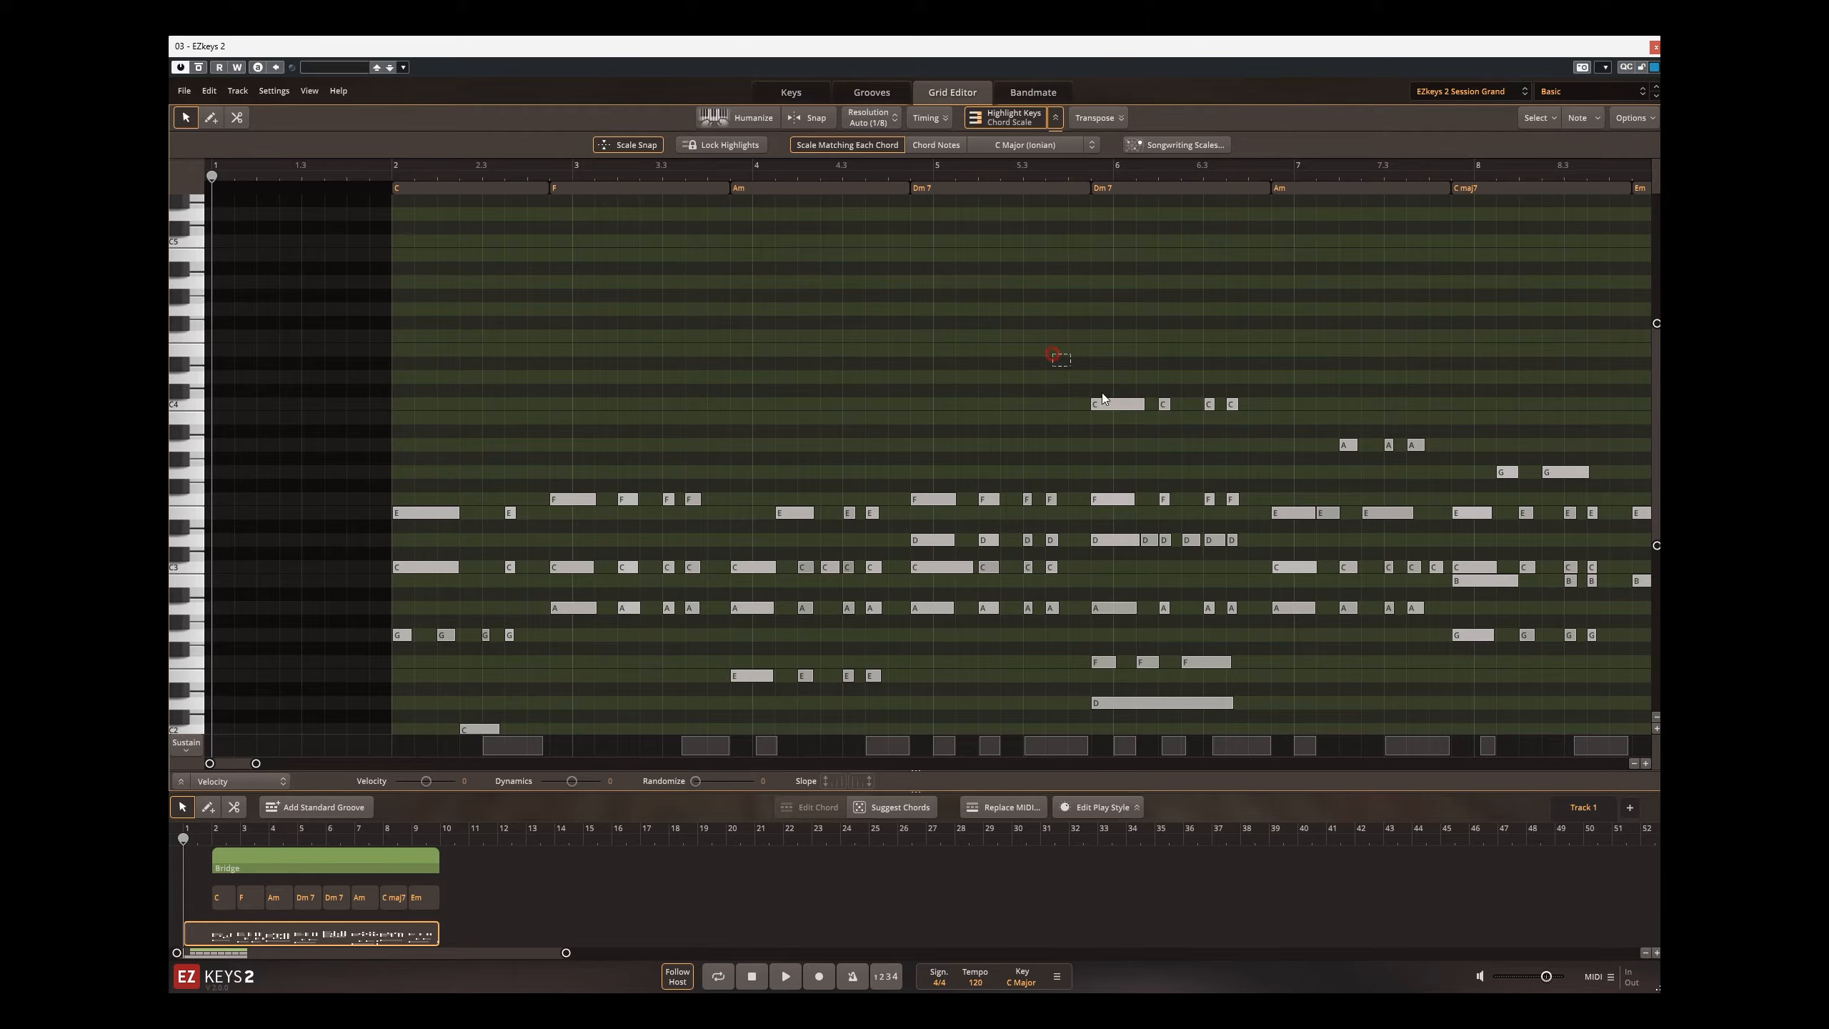
drag(1054, 355, 1121, 421)
key(Up)
key(Up)
key(Up)
key(Up)
key(Up)
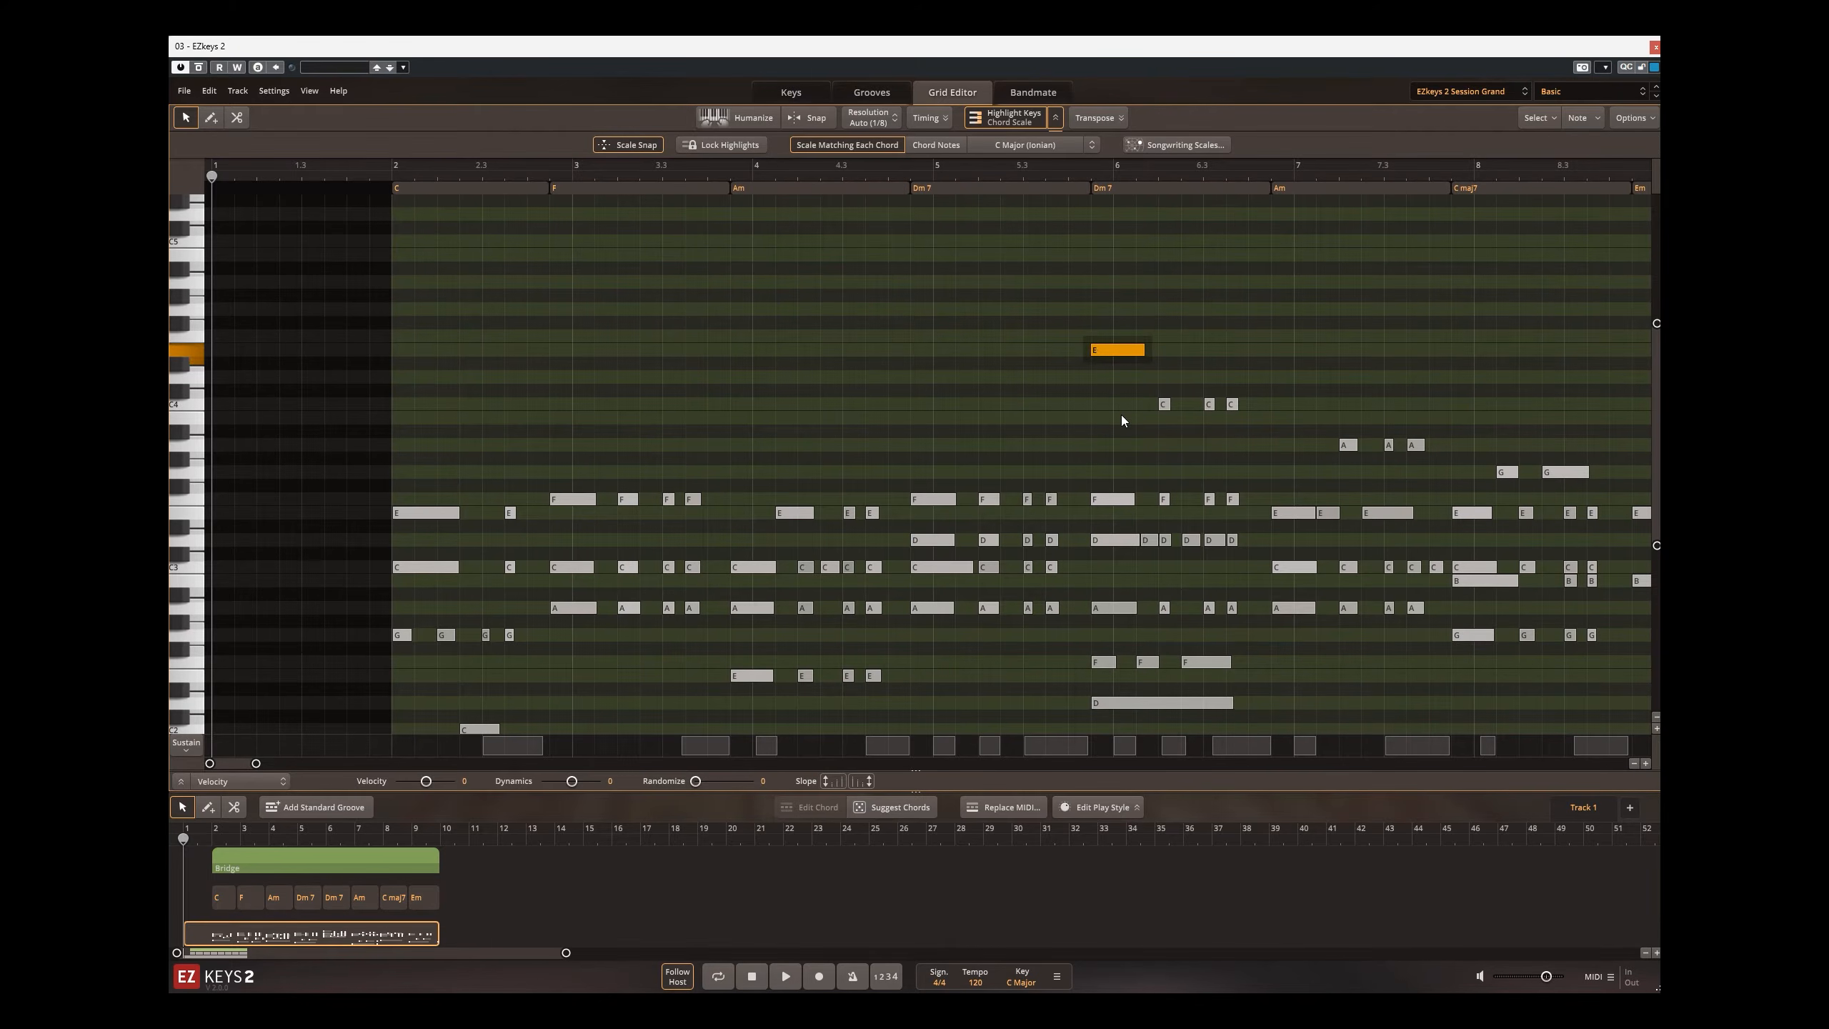
key(Up)
key(Down)
key(Down)
key(Down)
key(Down)
key(Down)
key(Down)
Step: Highlight only Chord Notes and move the high C note under the second Dm7 up and down through the chord tones
click(928, 146)
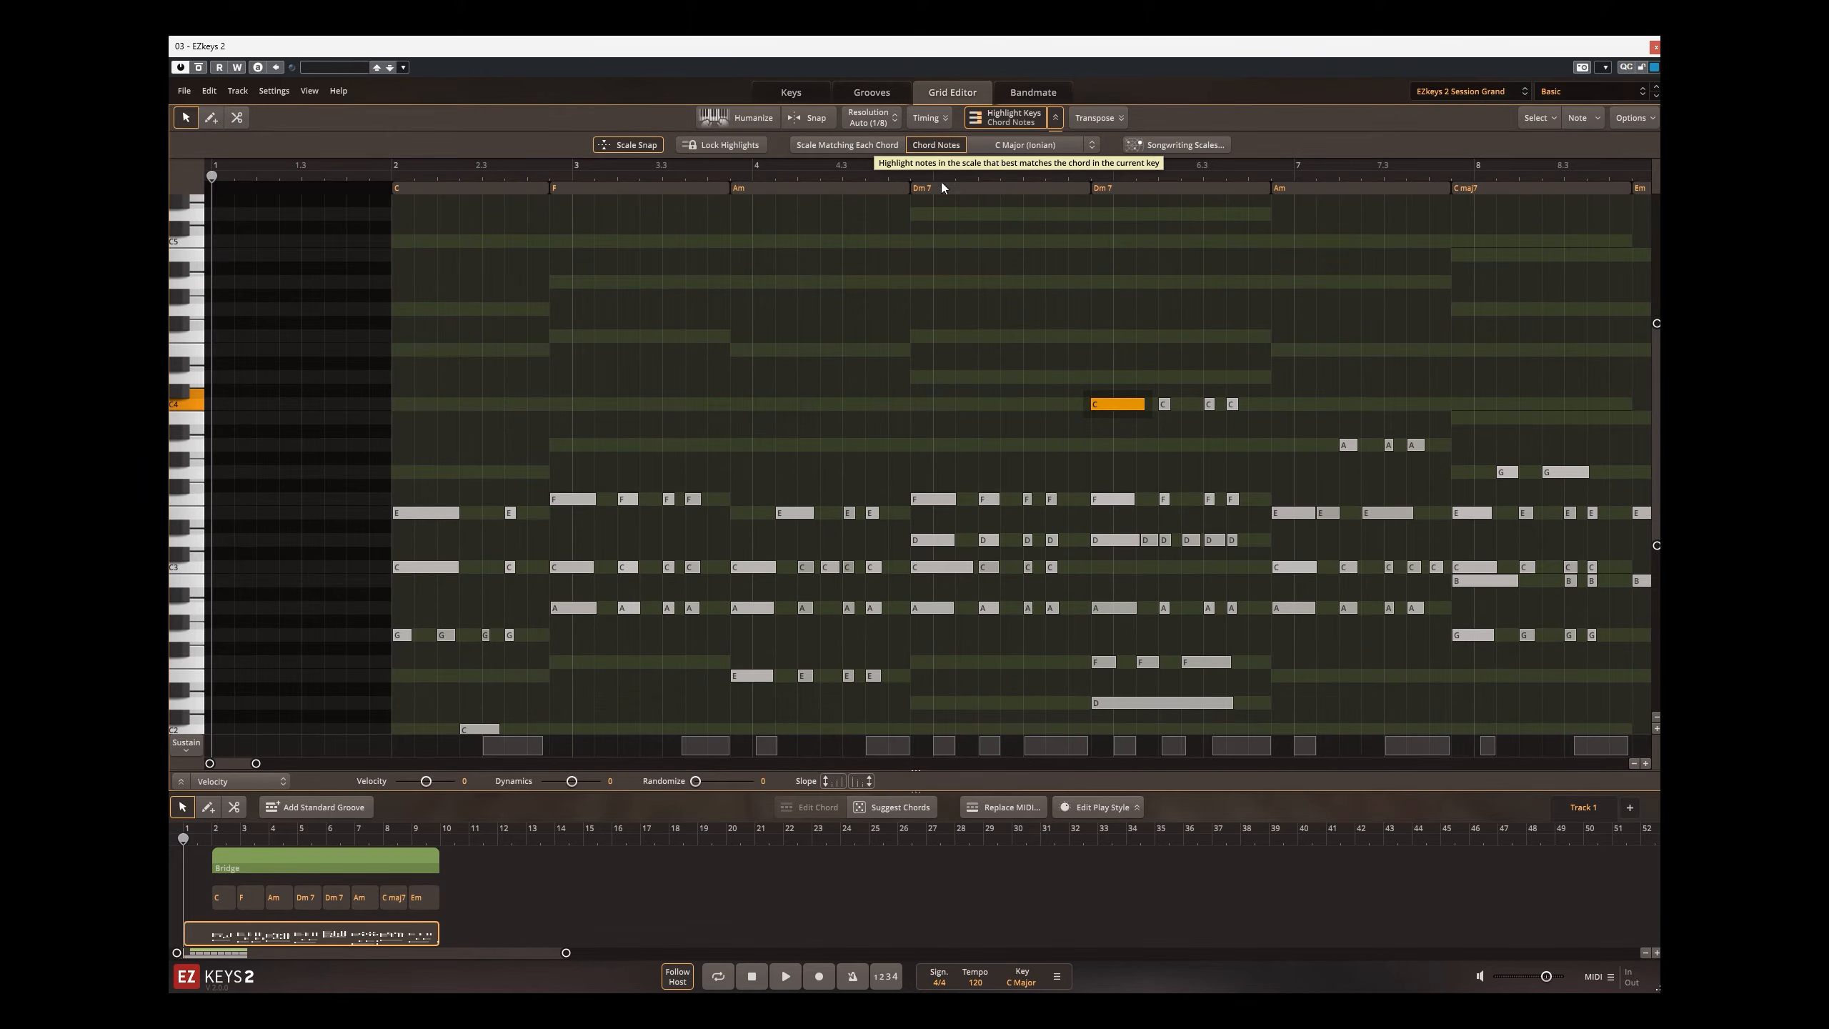
click(1117, 405)
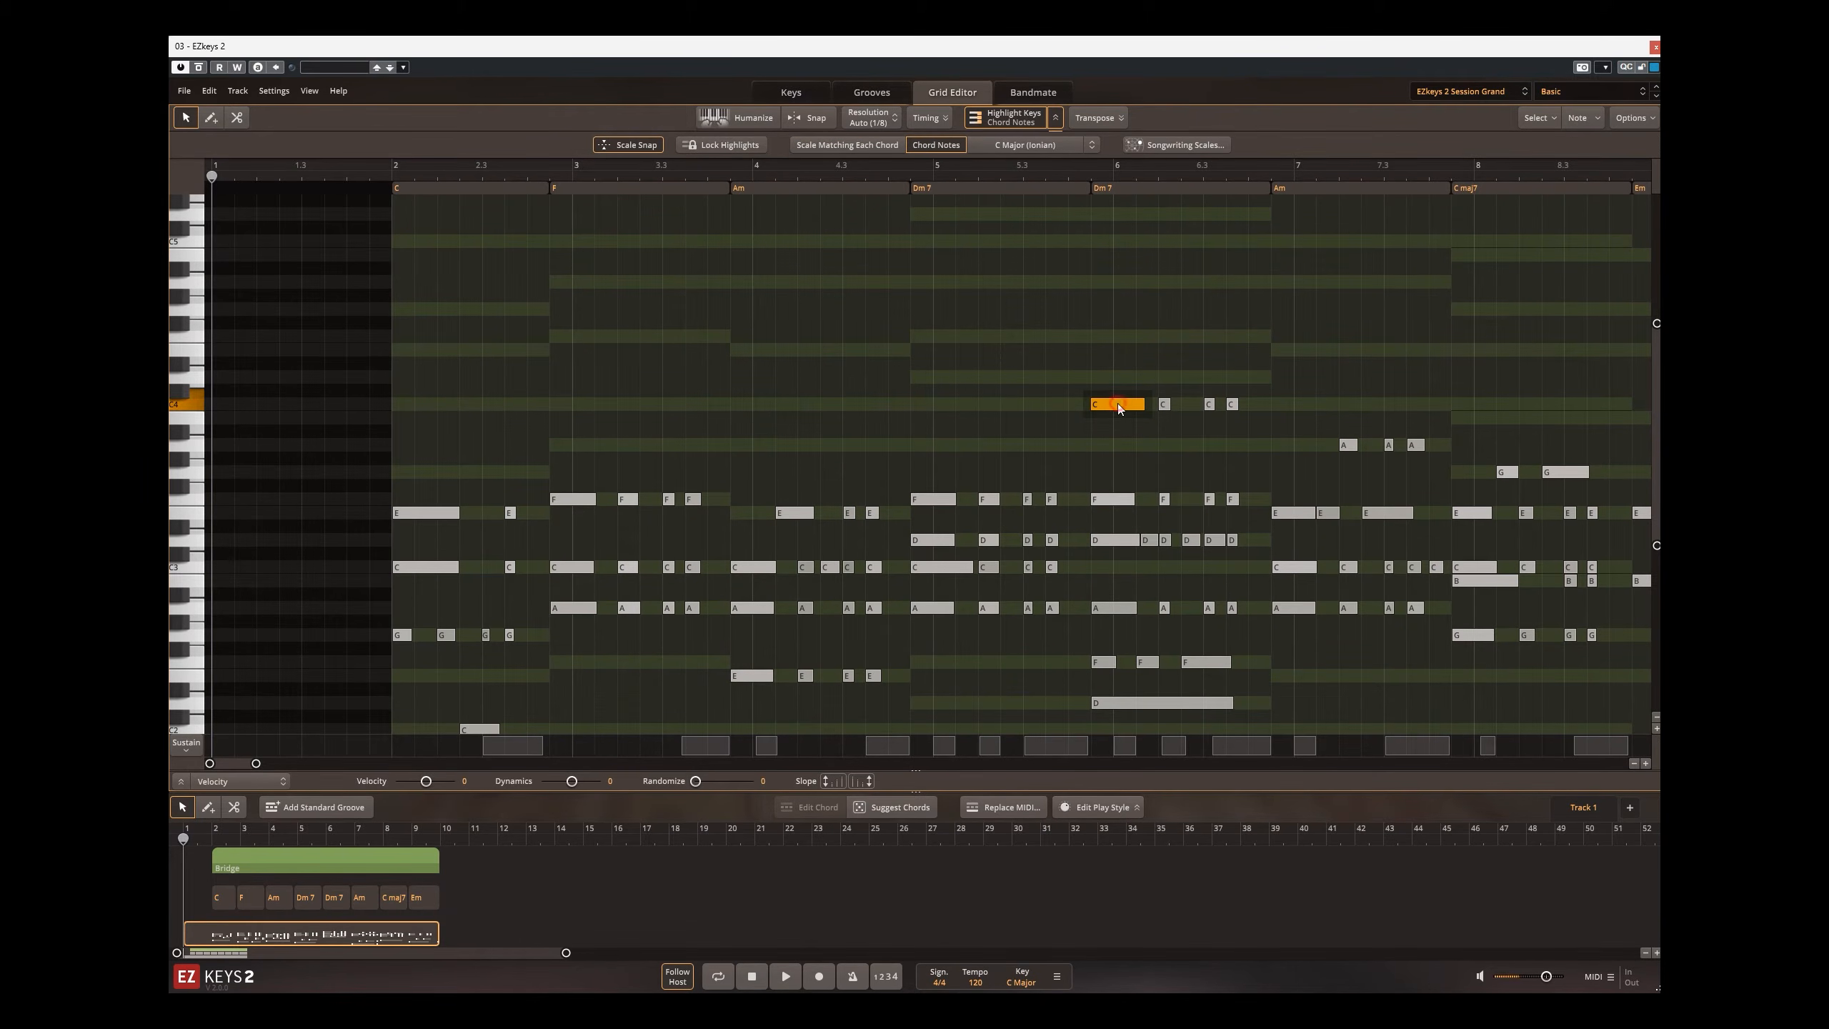
key(Up)
key(Up)
key(Up)
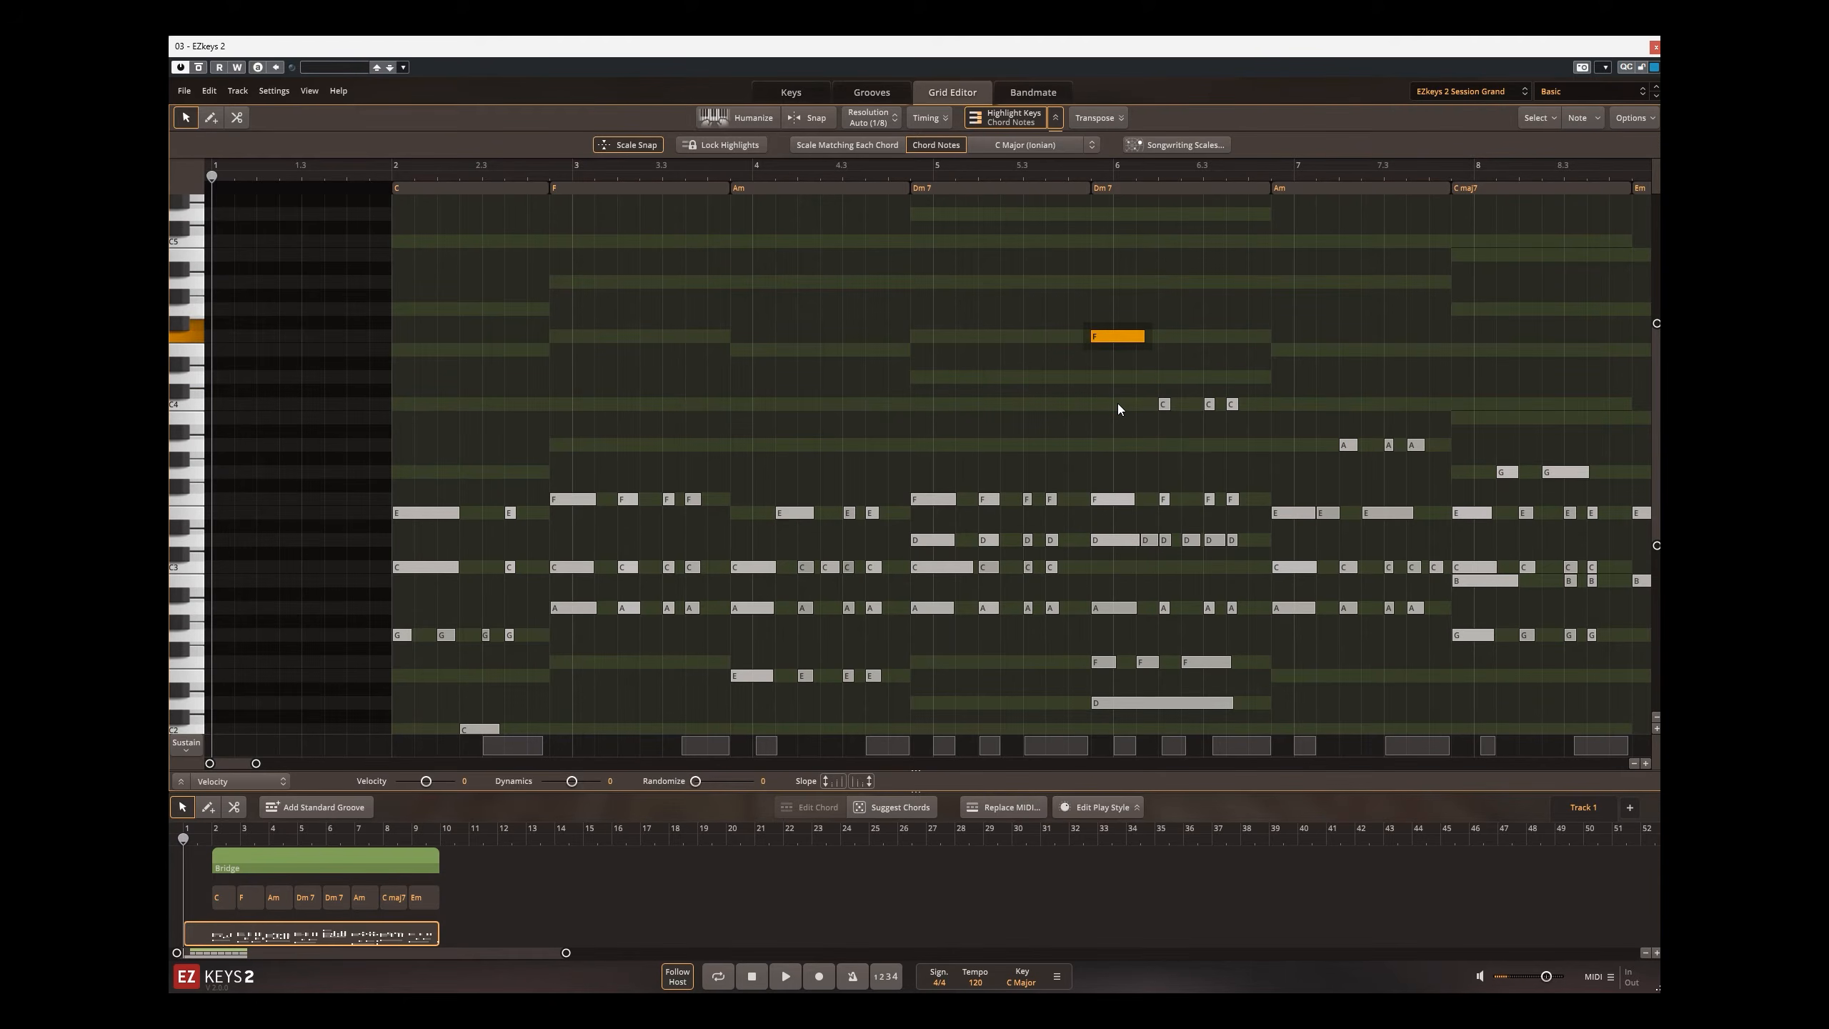
key(Up)
key(Up)
key(Down)
key(Down)
key(Down)
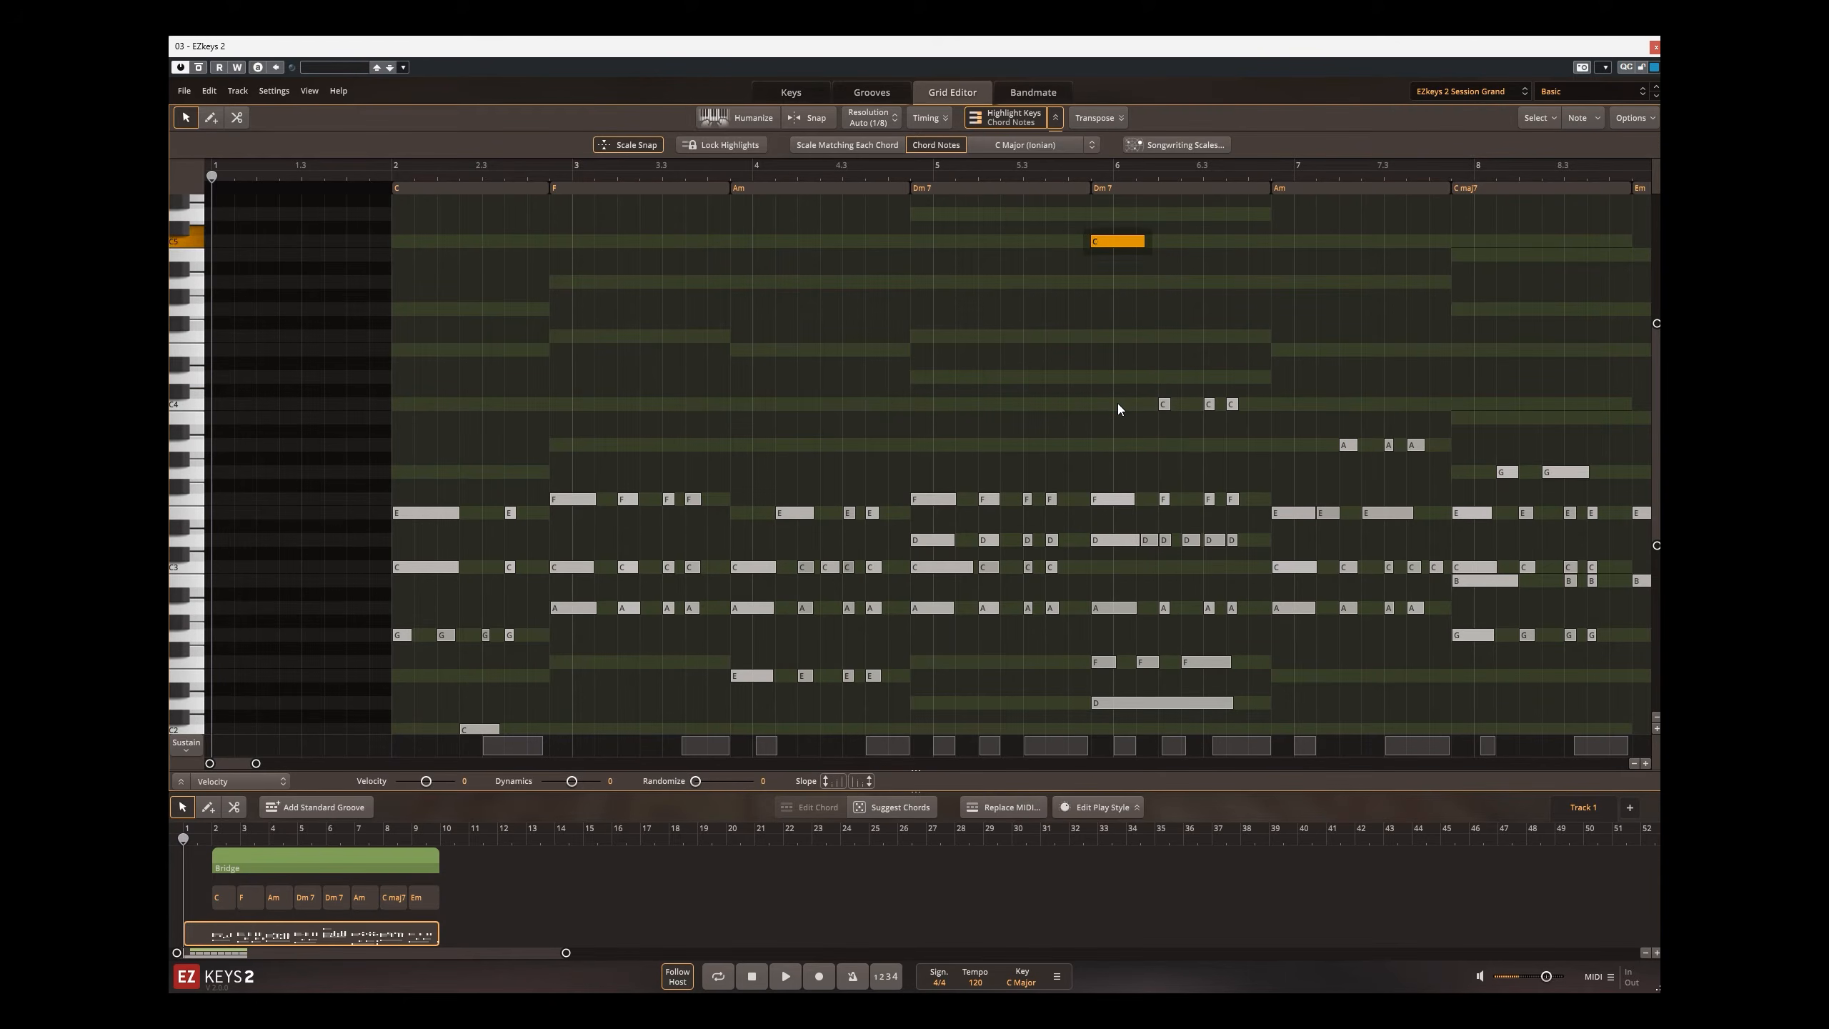
Step: Lower the raised note under the second Dm7 back to the C an octave down and select that Dm7 chord
key(Down)
key(Down)
key(Up)
key(Down)
click(1119, 193)
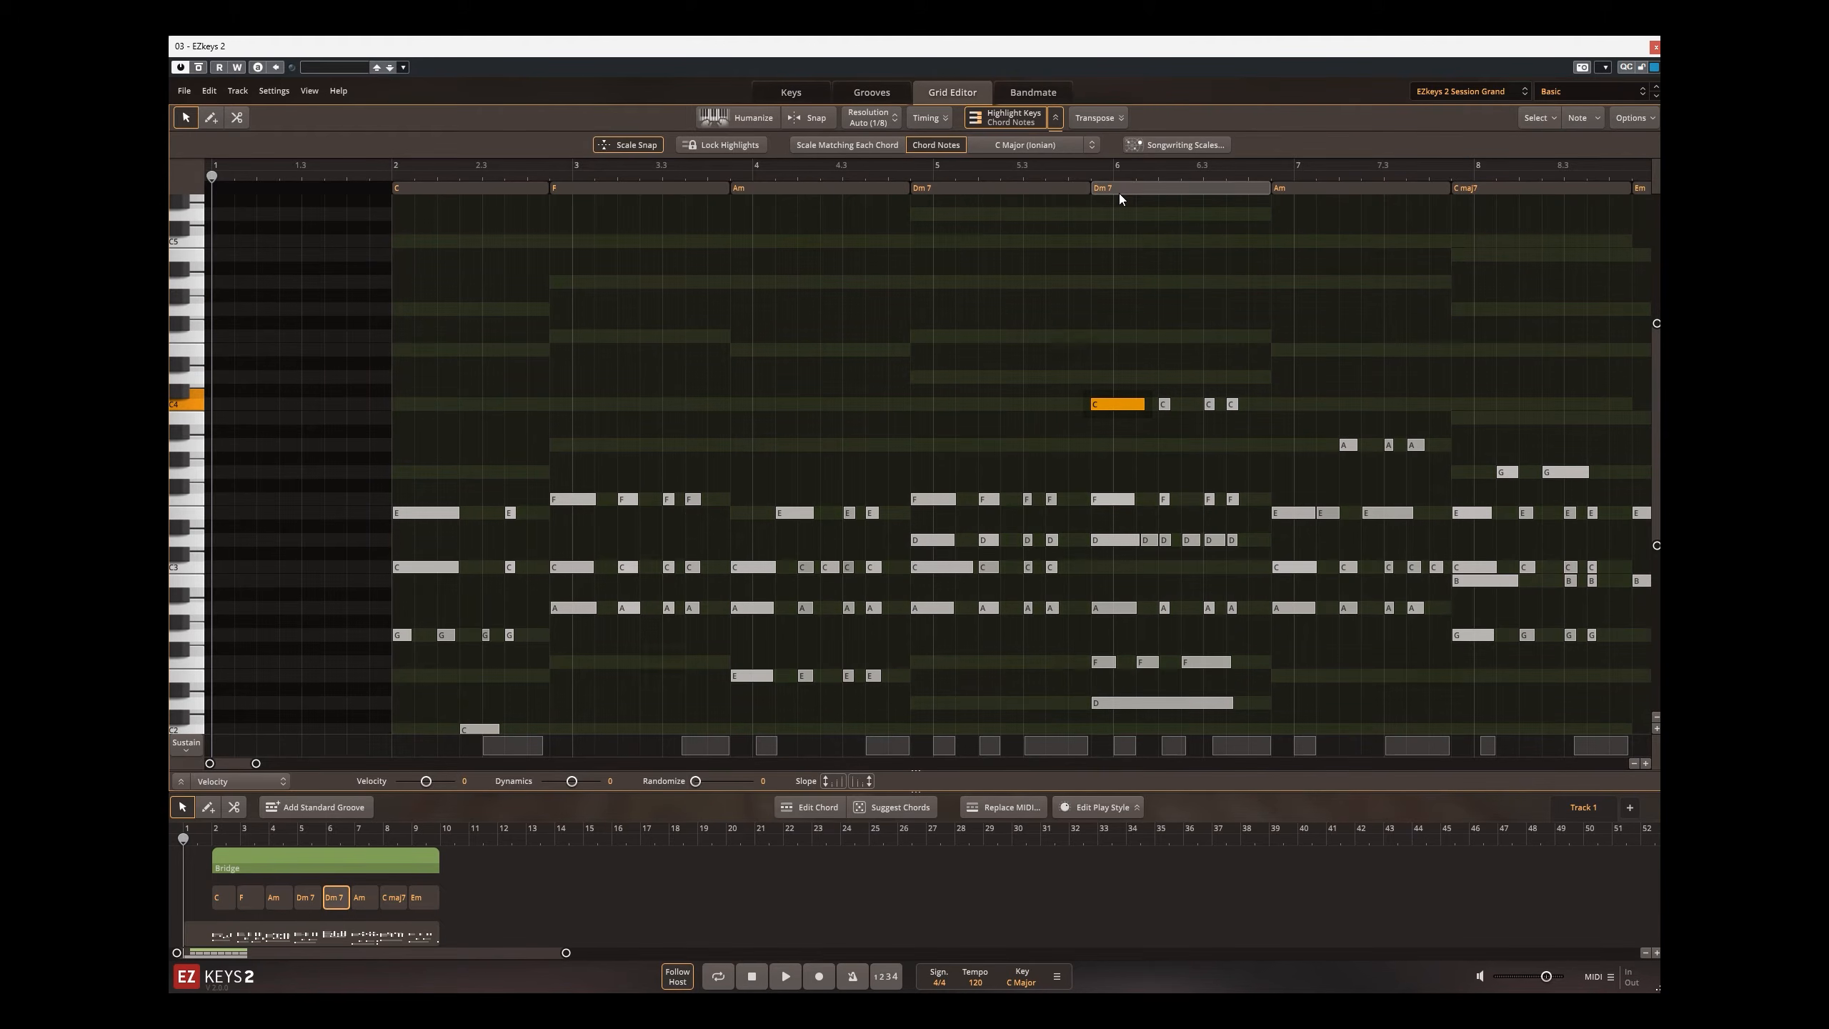
Step: Try moving the first high C note under the second Dm7 up through the chord tones and back to its C
click(1119, 403)
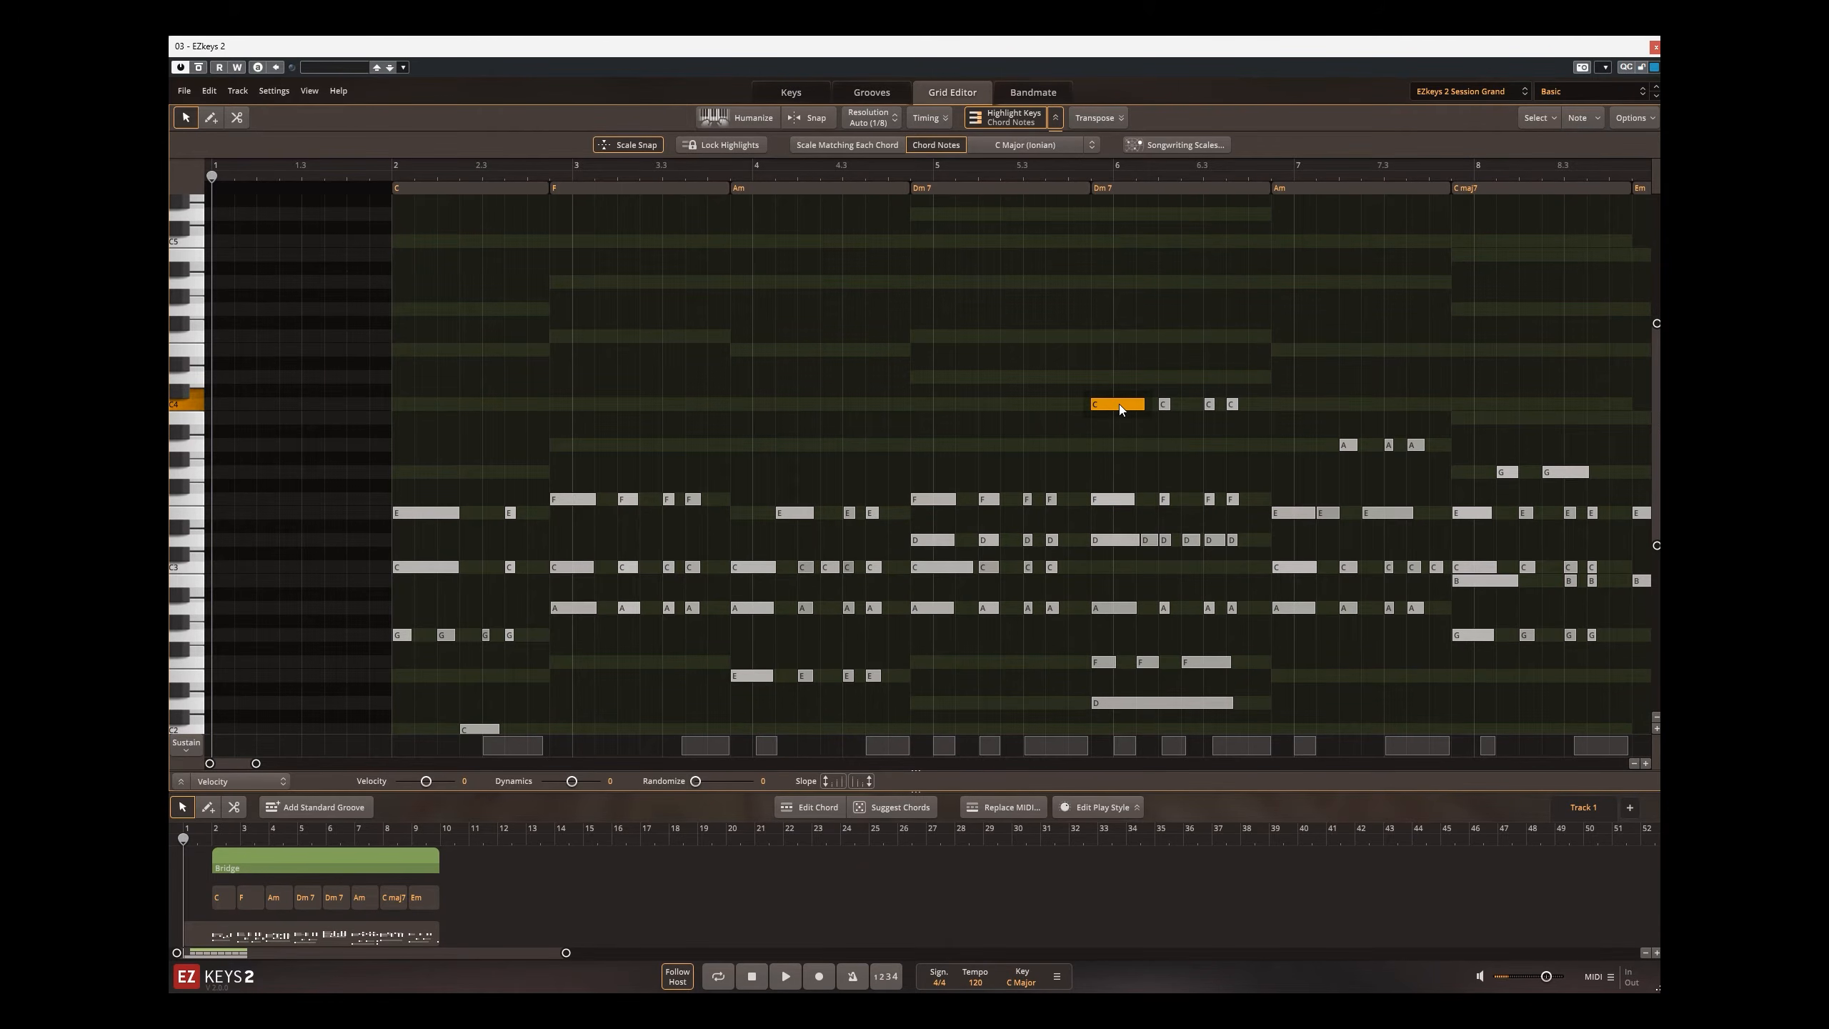
key(Up)
key(Up)
key(Up)
key(Up)
key(Up)
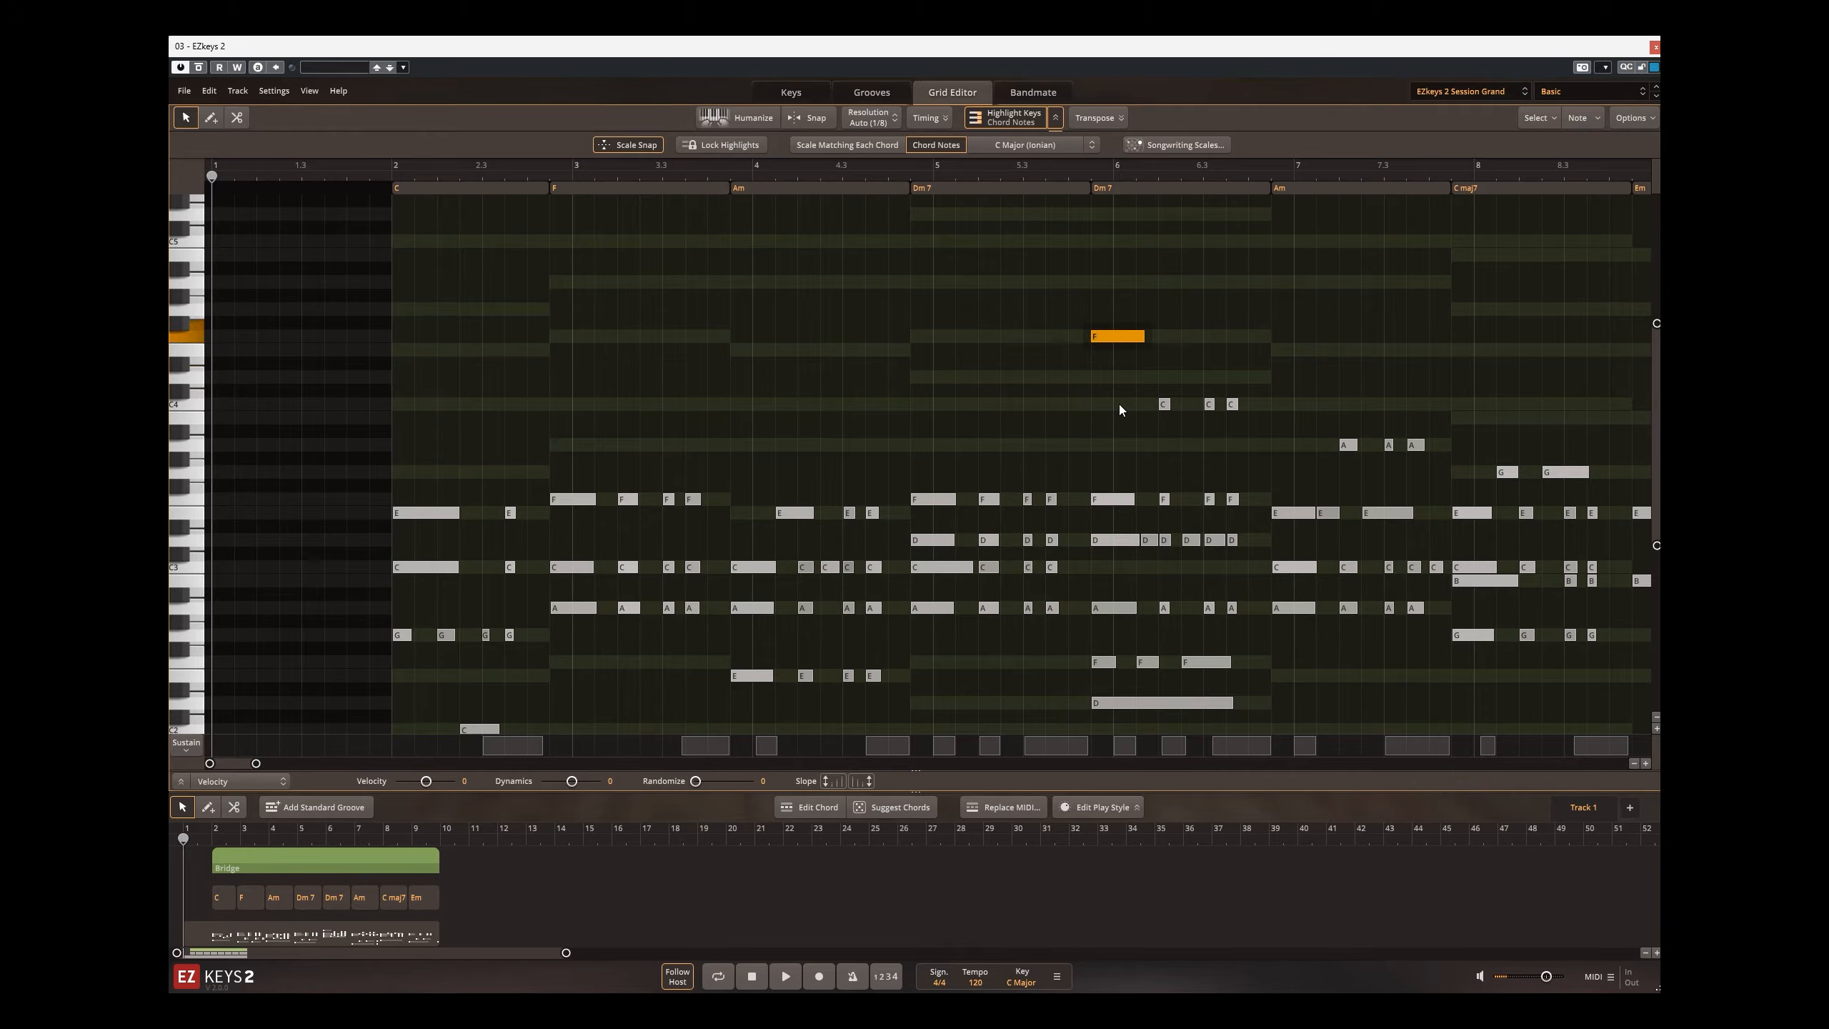
key(Up)
key(Up)
key(Down)
key(Down)
key(Down)
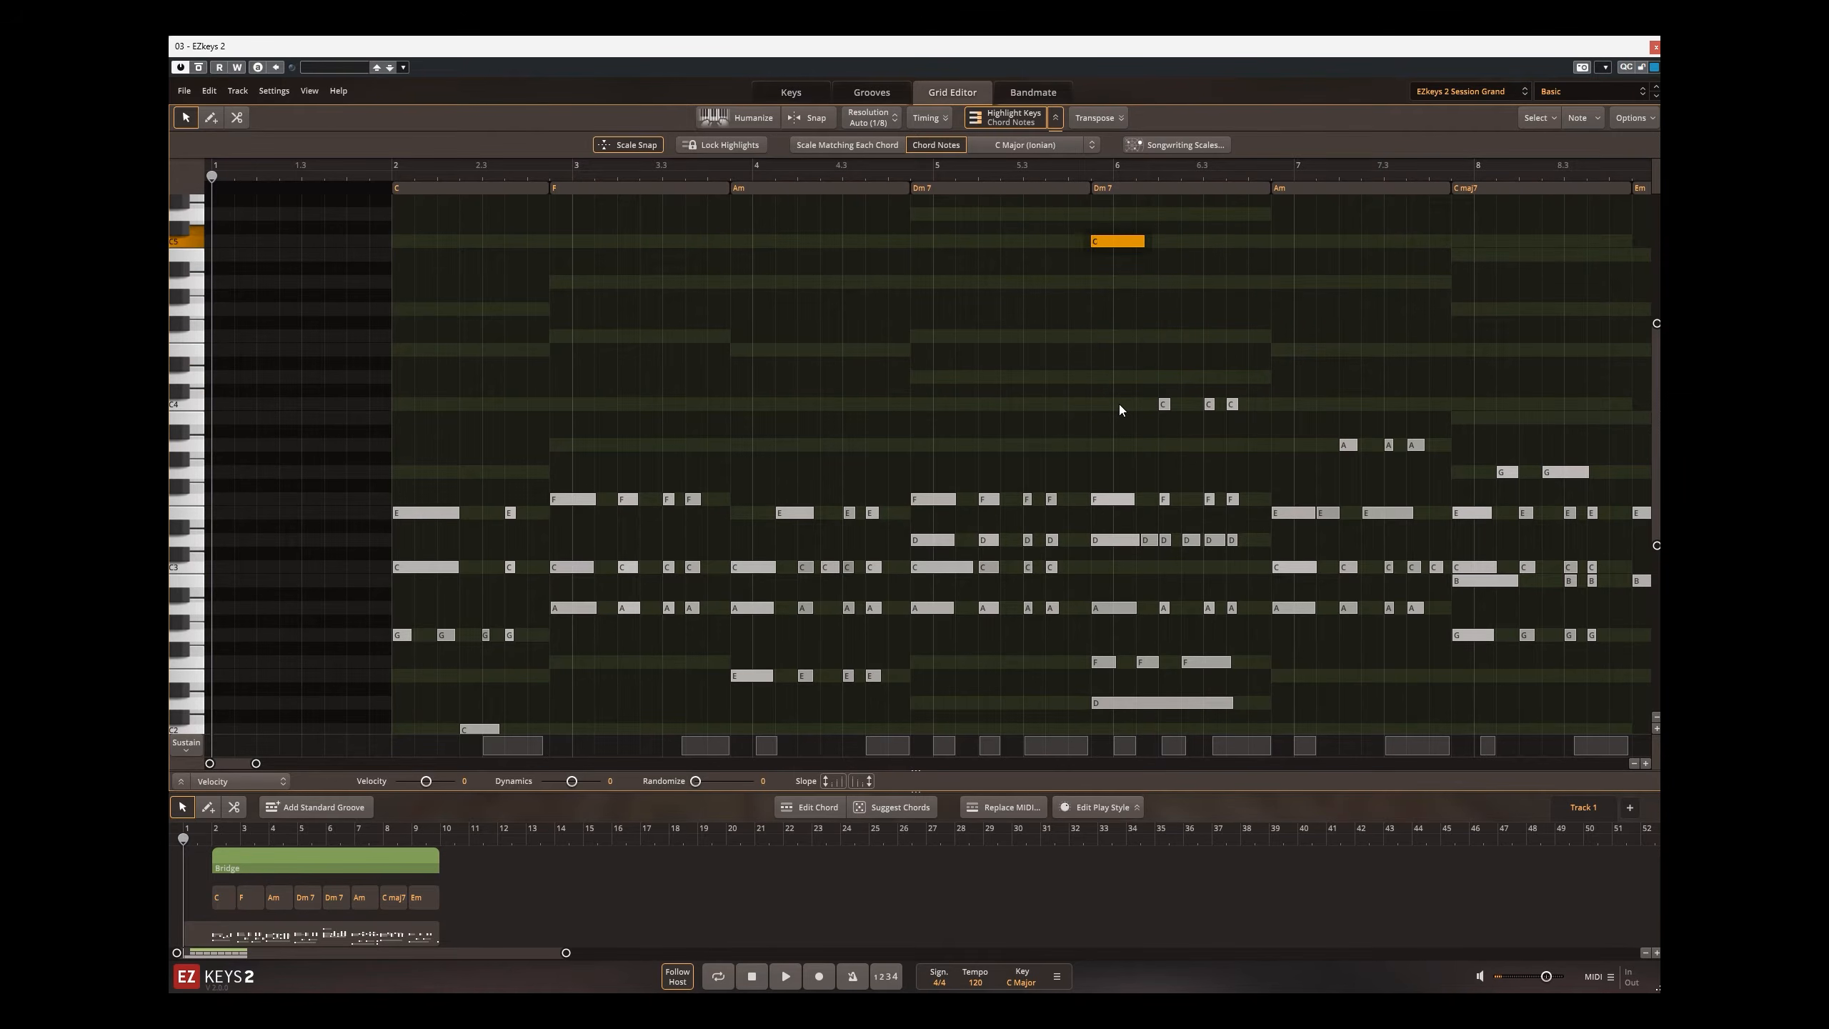
key(Down)
key(Down)
key(Down)
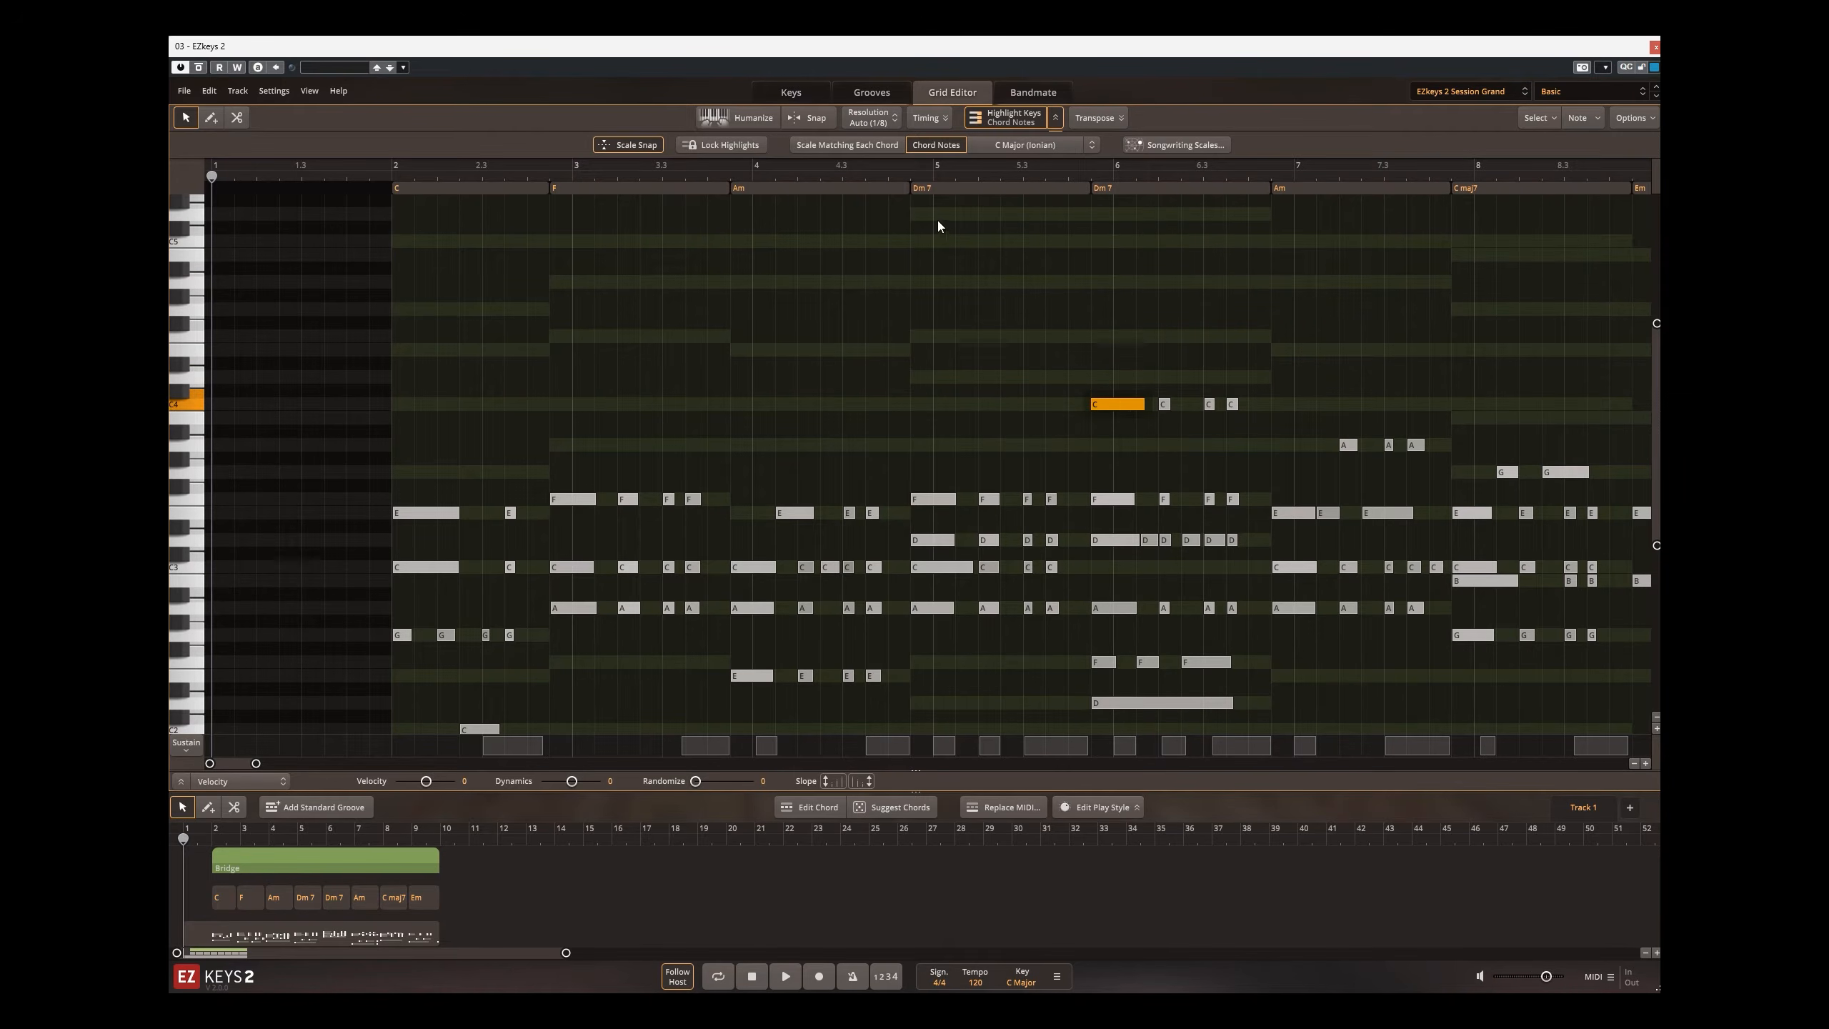
Step: Move the first high E note under the first Am chord through the chord tones and leave it on the C above
click(778, 513)
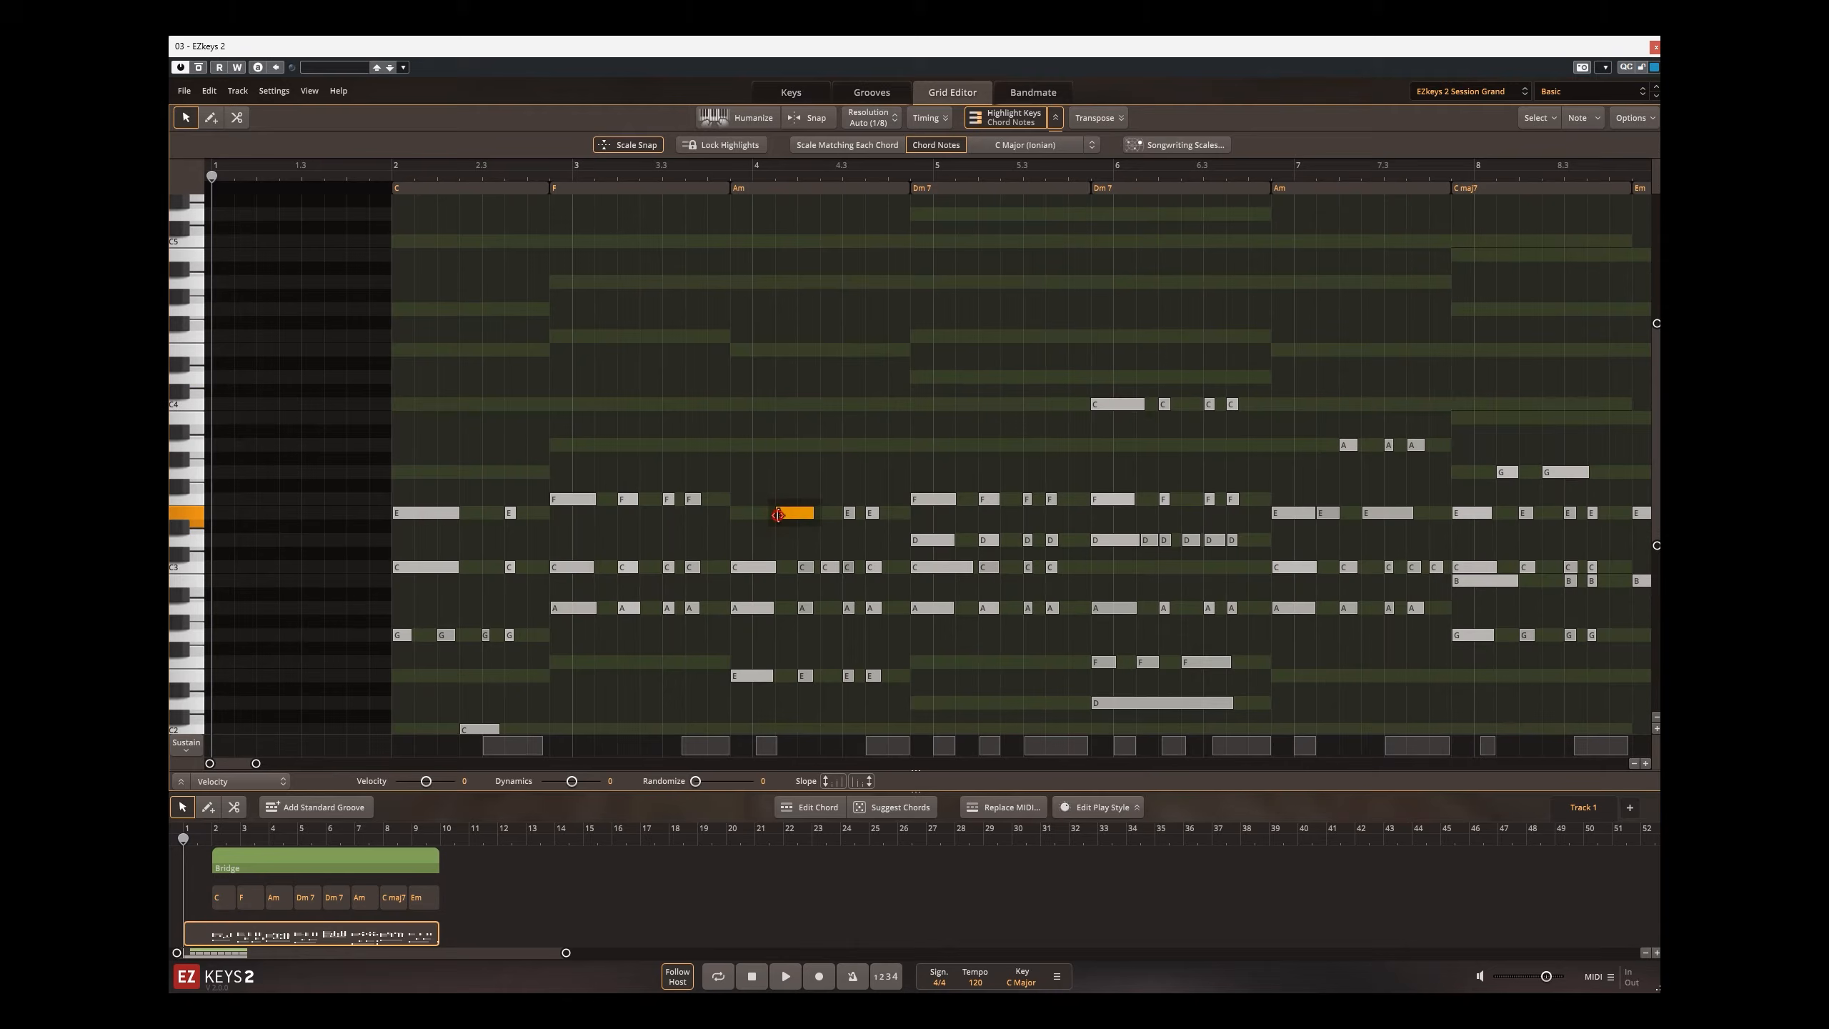
key(Up)
key(Up)
key(Up)
key(Up)
key(Up)
key(Up)
key(Up)
key(Up)
key(Up)
key(Up)
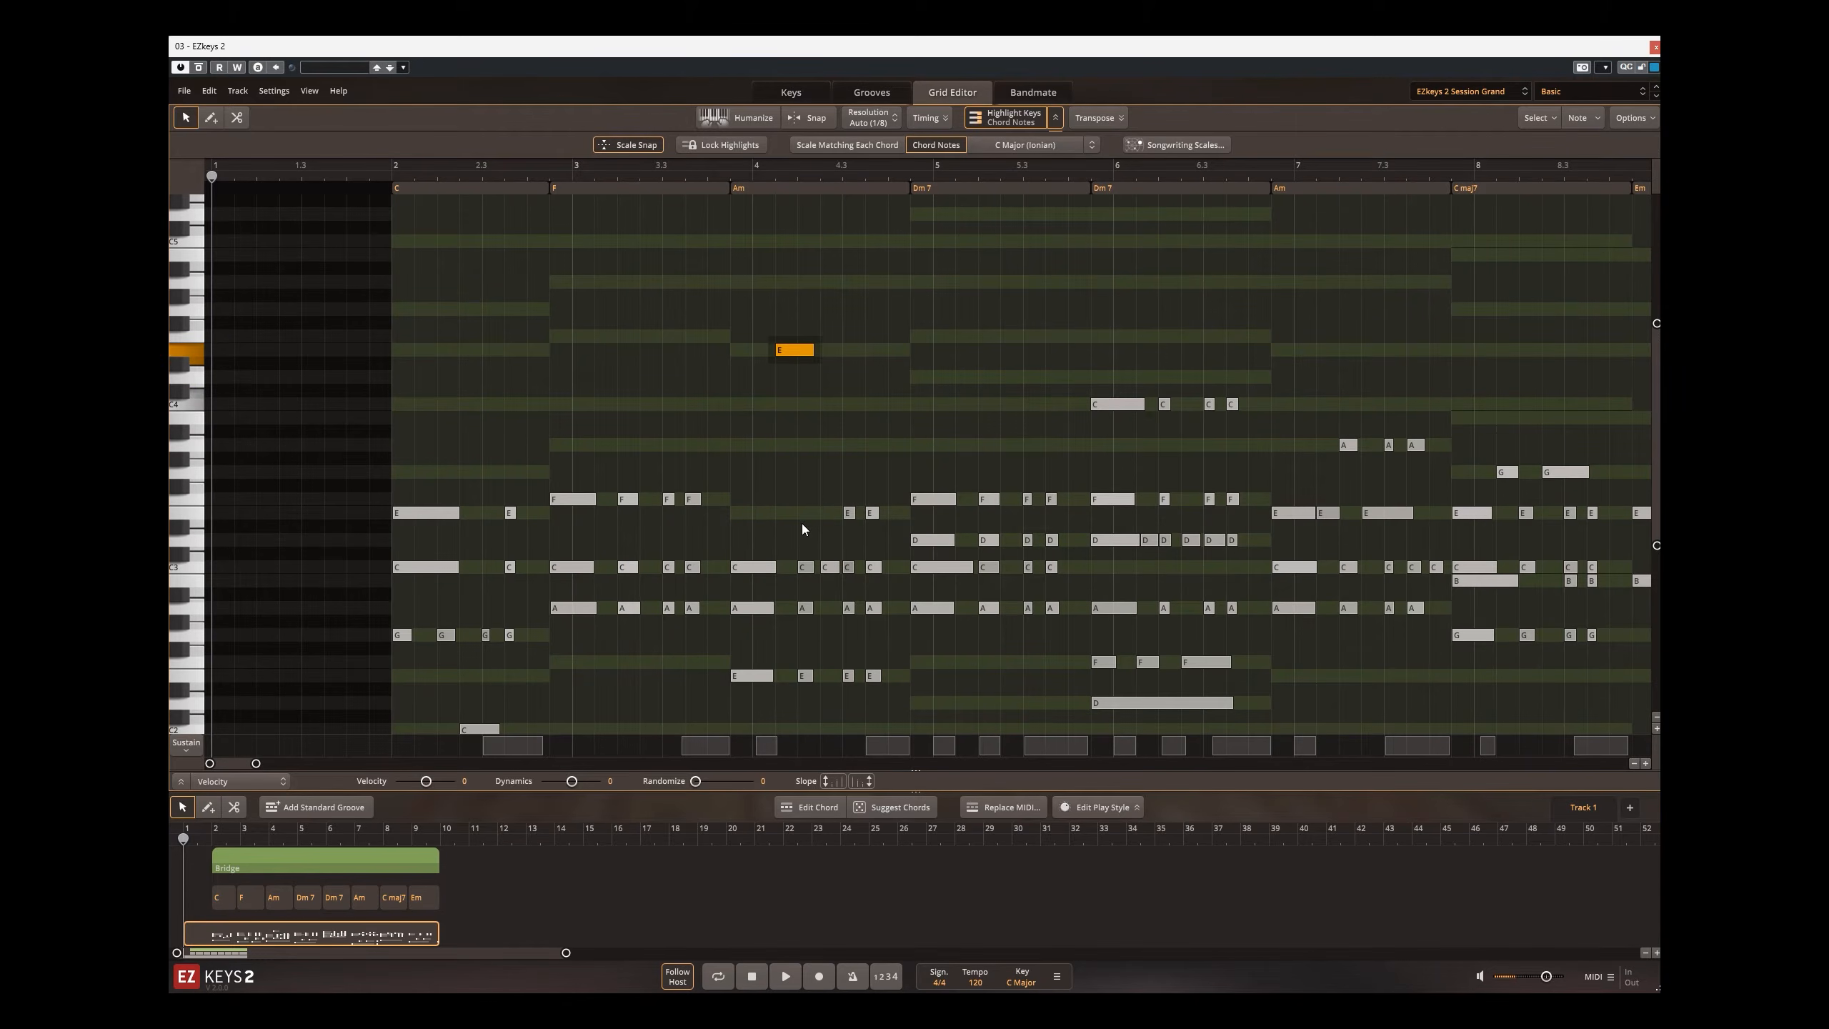
key(Up)
key(Up)
key(Down)
key(Down)
key(Down)
key(Down)
key(Down)
key(Down)
key(Down)
key(Down)
key(Down)
key(Down)
key(Down)
key(Down)
key(Up)
key(Up)
key(Up)
key(Up)
key(Up)
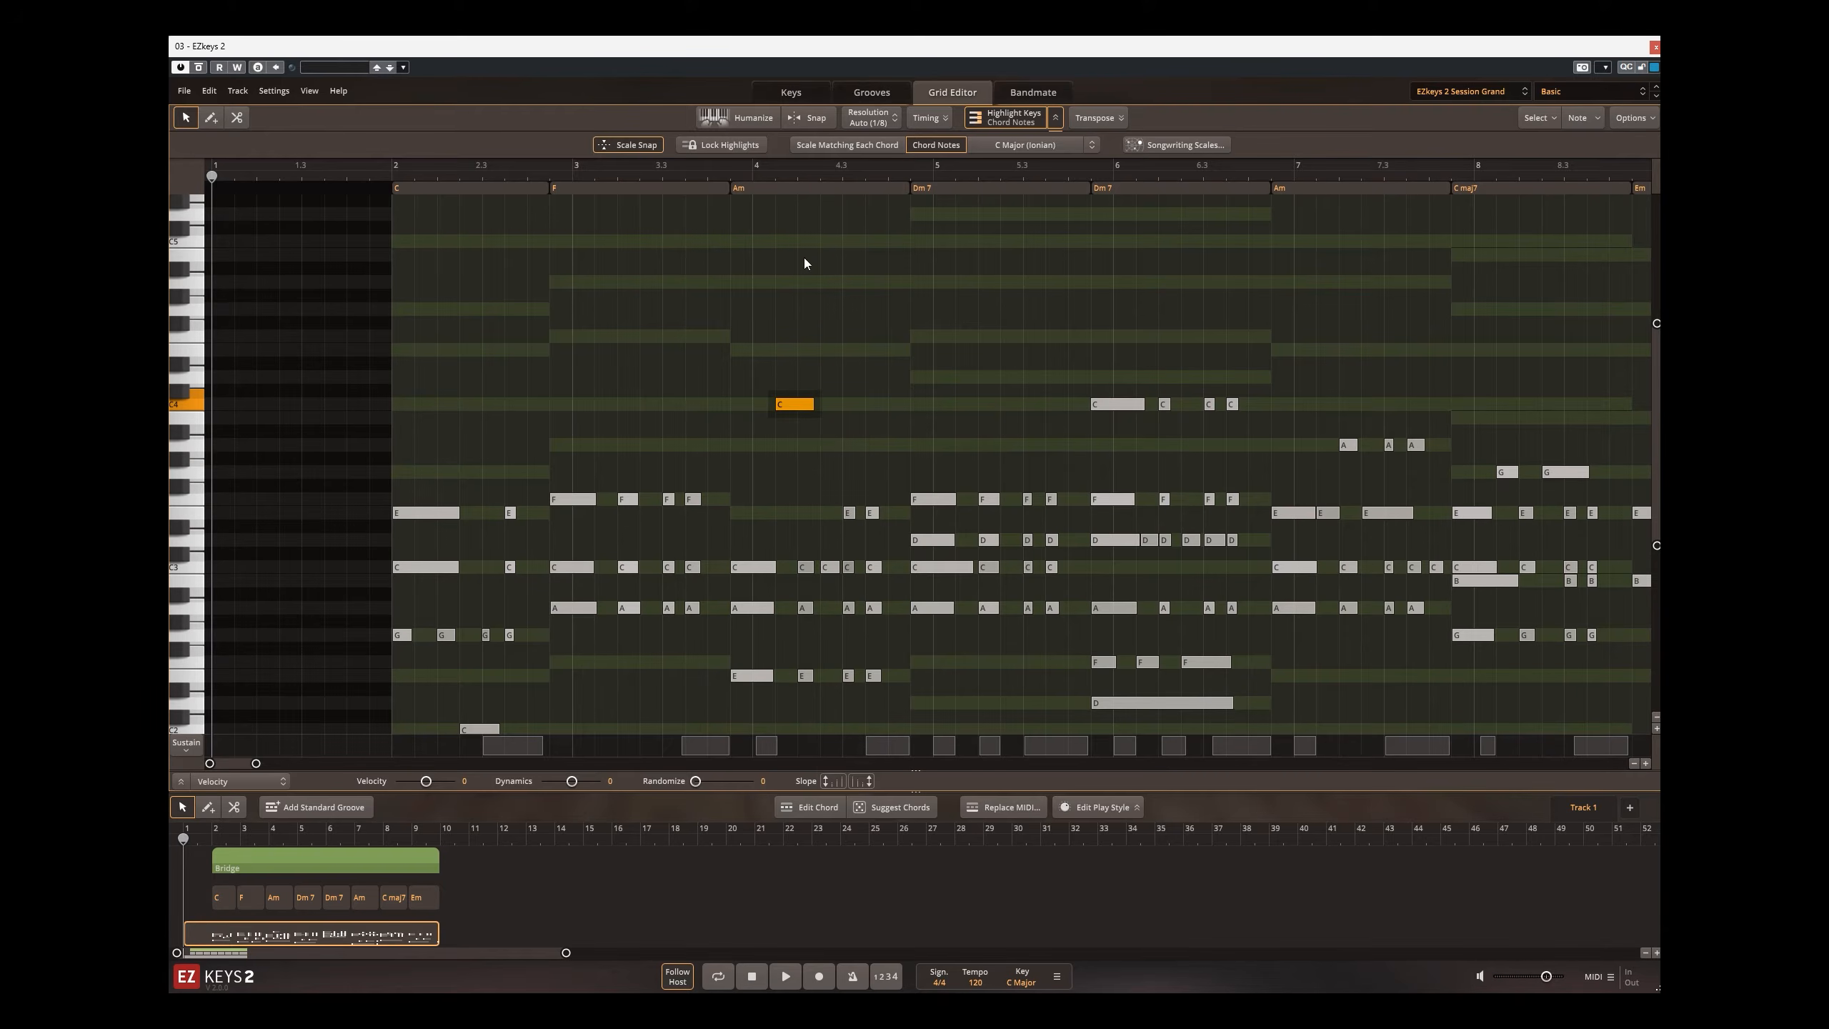
Step: Try moving the first F note under the F chord up through the chord tones and back down to F
click(583, 190)
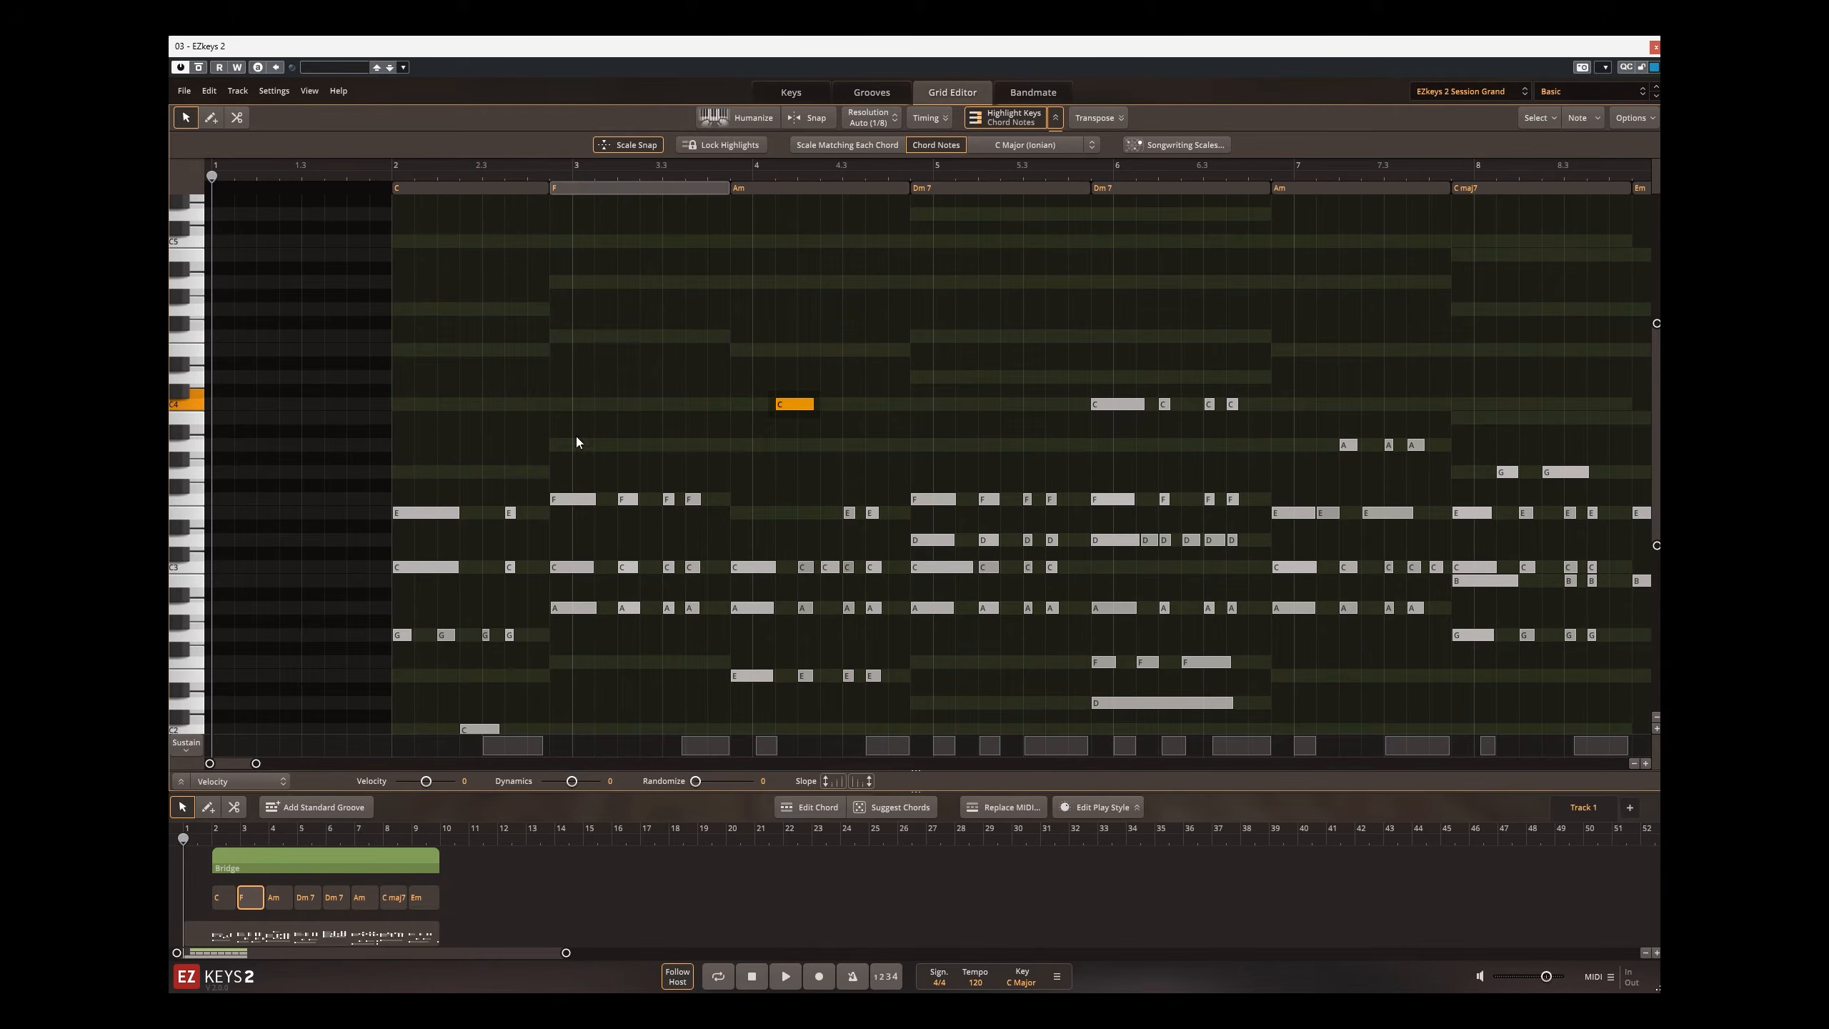
click(573, 499)
key(Up)
key(Up)
key(Up)
key(Up)
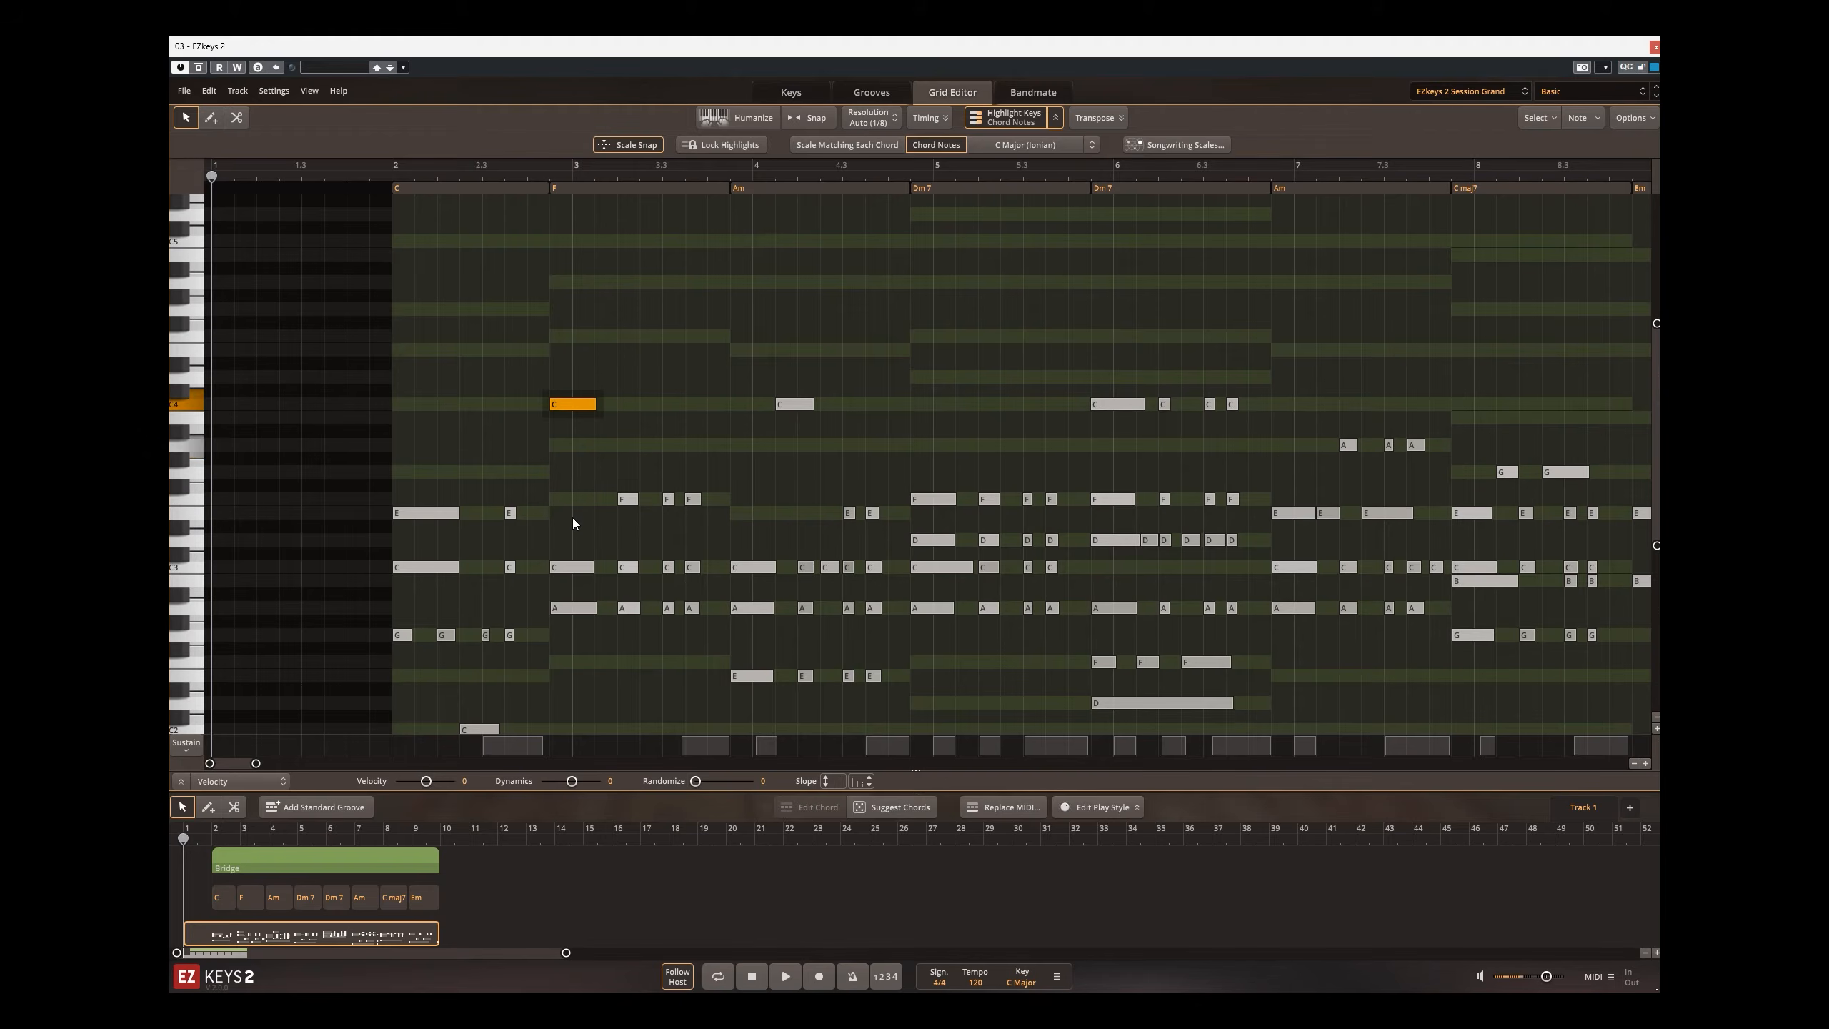
key(Up)
key(Up)
key(Up)
key(Up)
key(Up)
key(Down)
key(Down)
key(Down)
key(Down)
key(Down)
key(Down)
key(Down)
key(Down)
key(Down)
Step: Change the F chord to F maj7 and place the playhead at the start of that chord
click(247, 896)
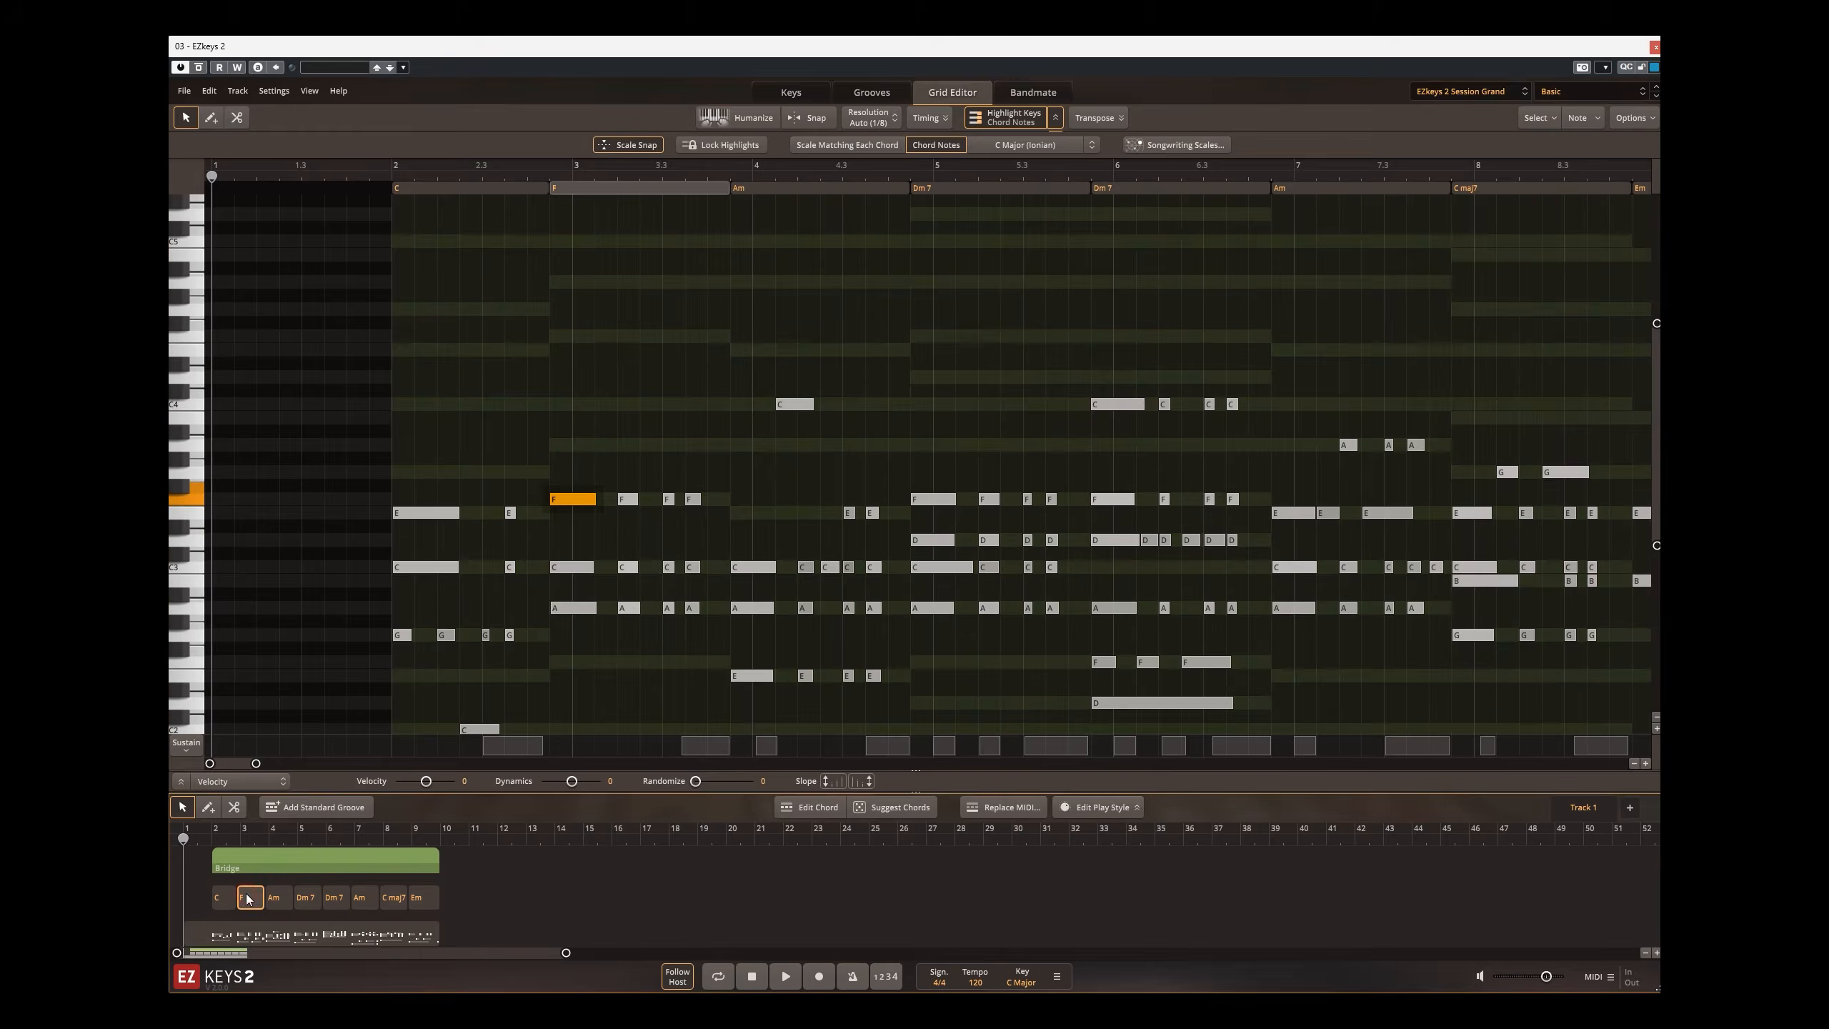
double_click(248, 897)
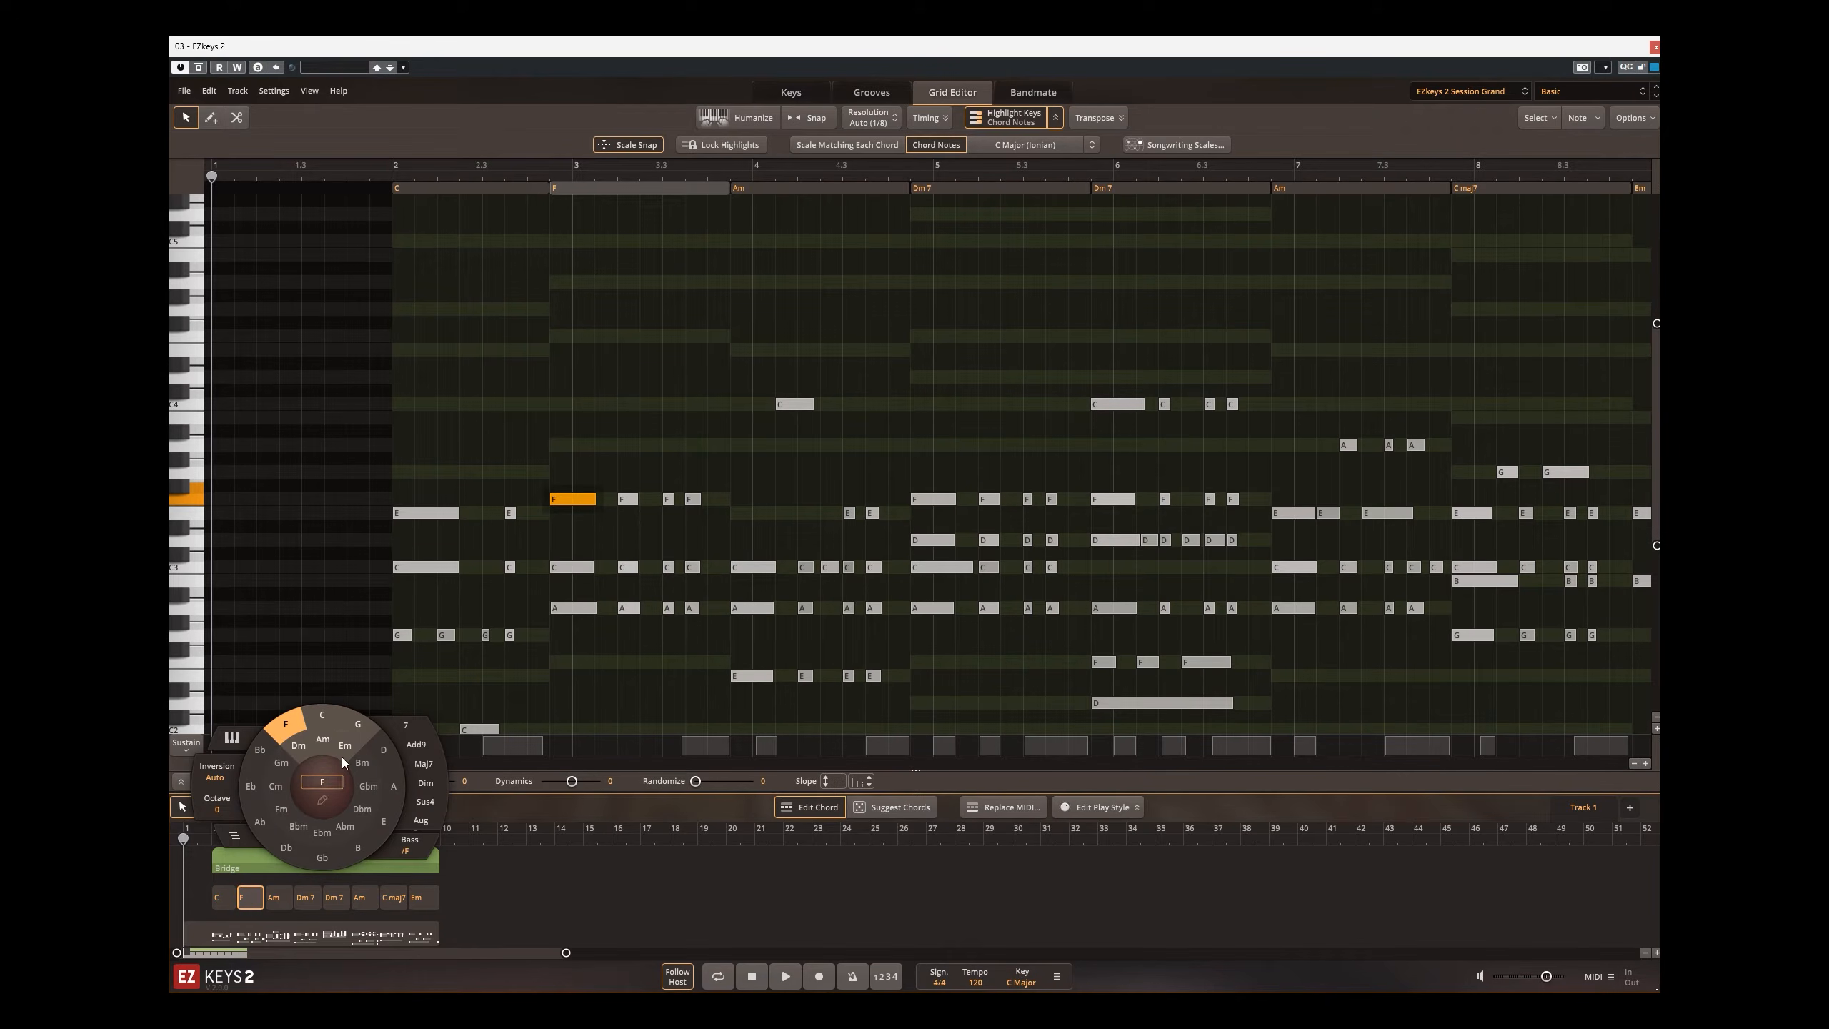
click(428, 766)
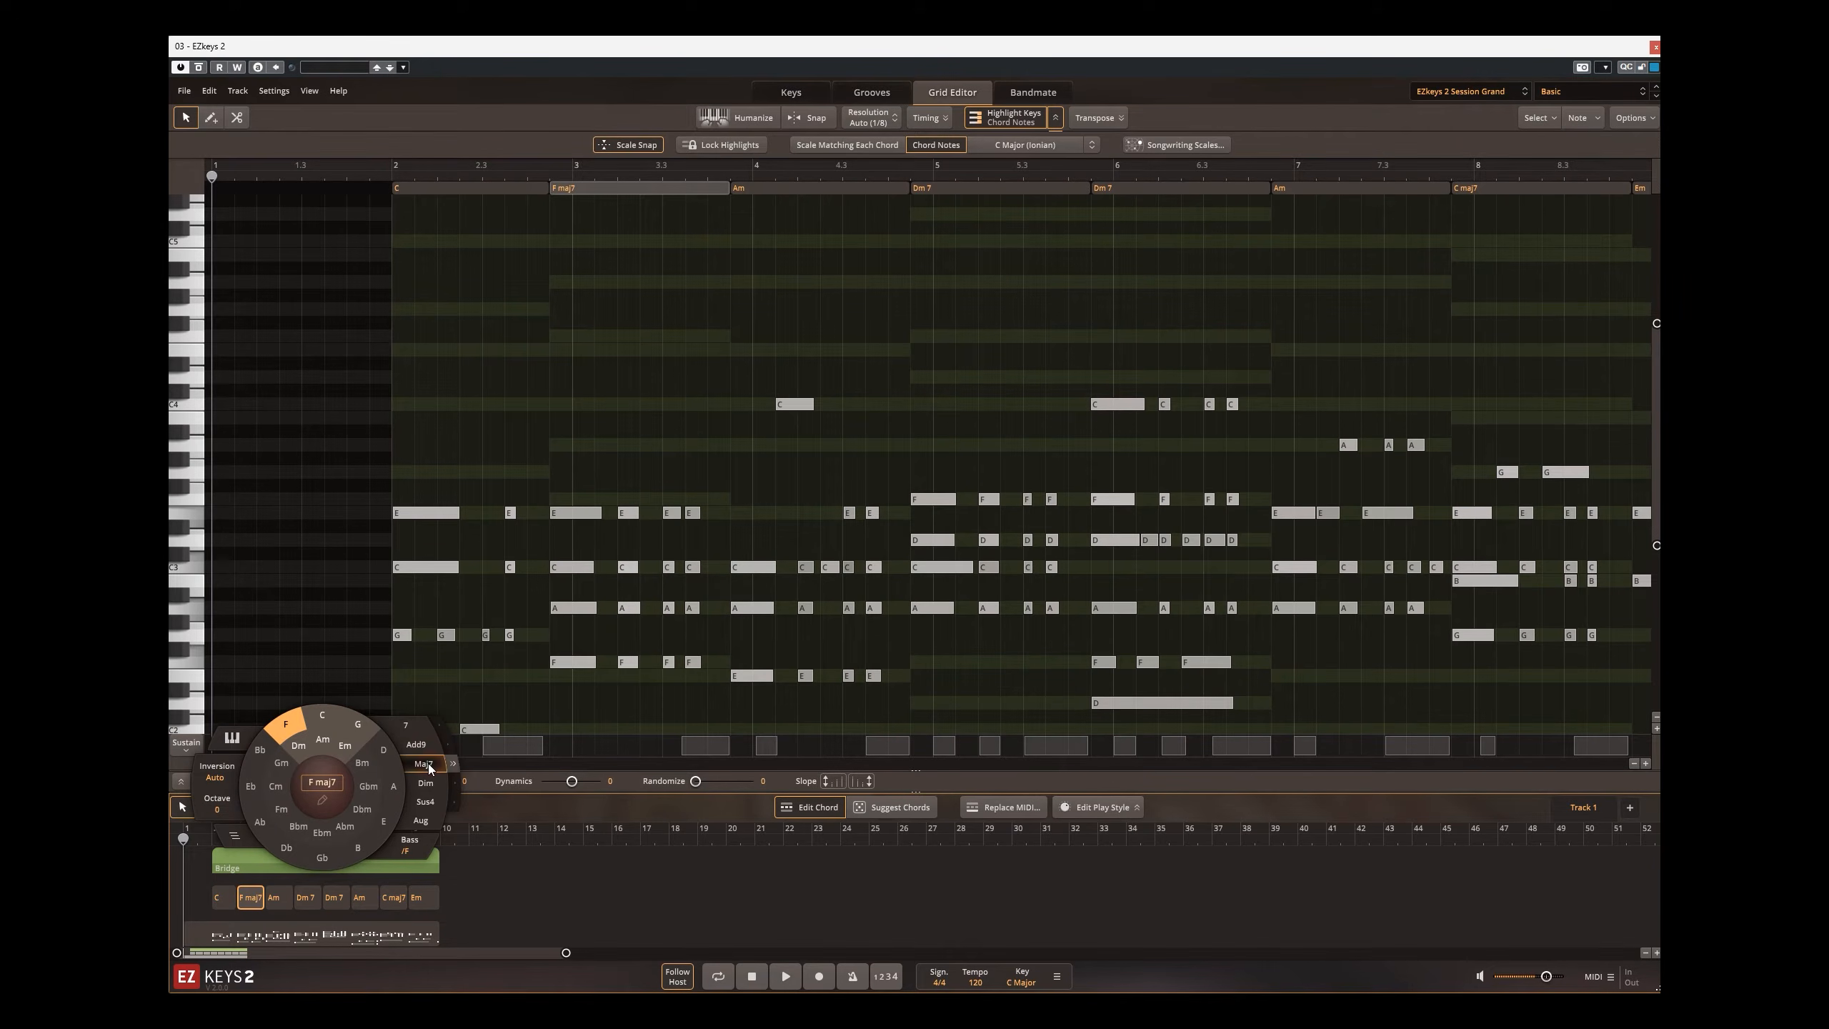
click(562, 177)
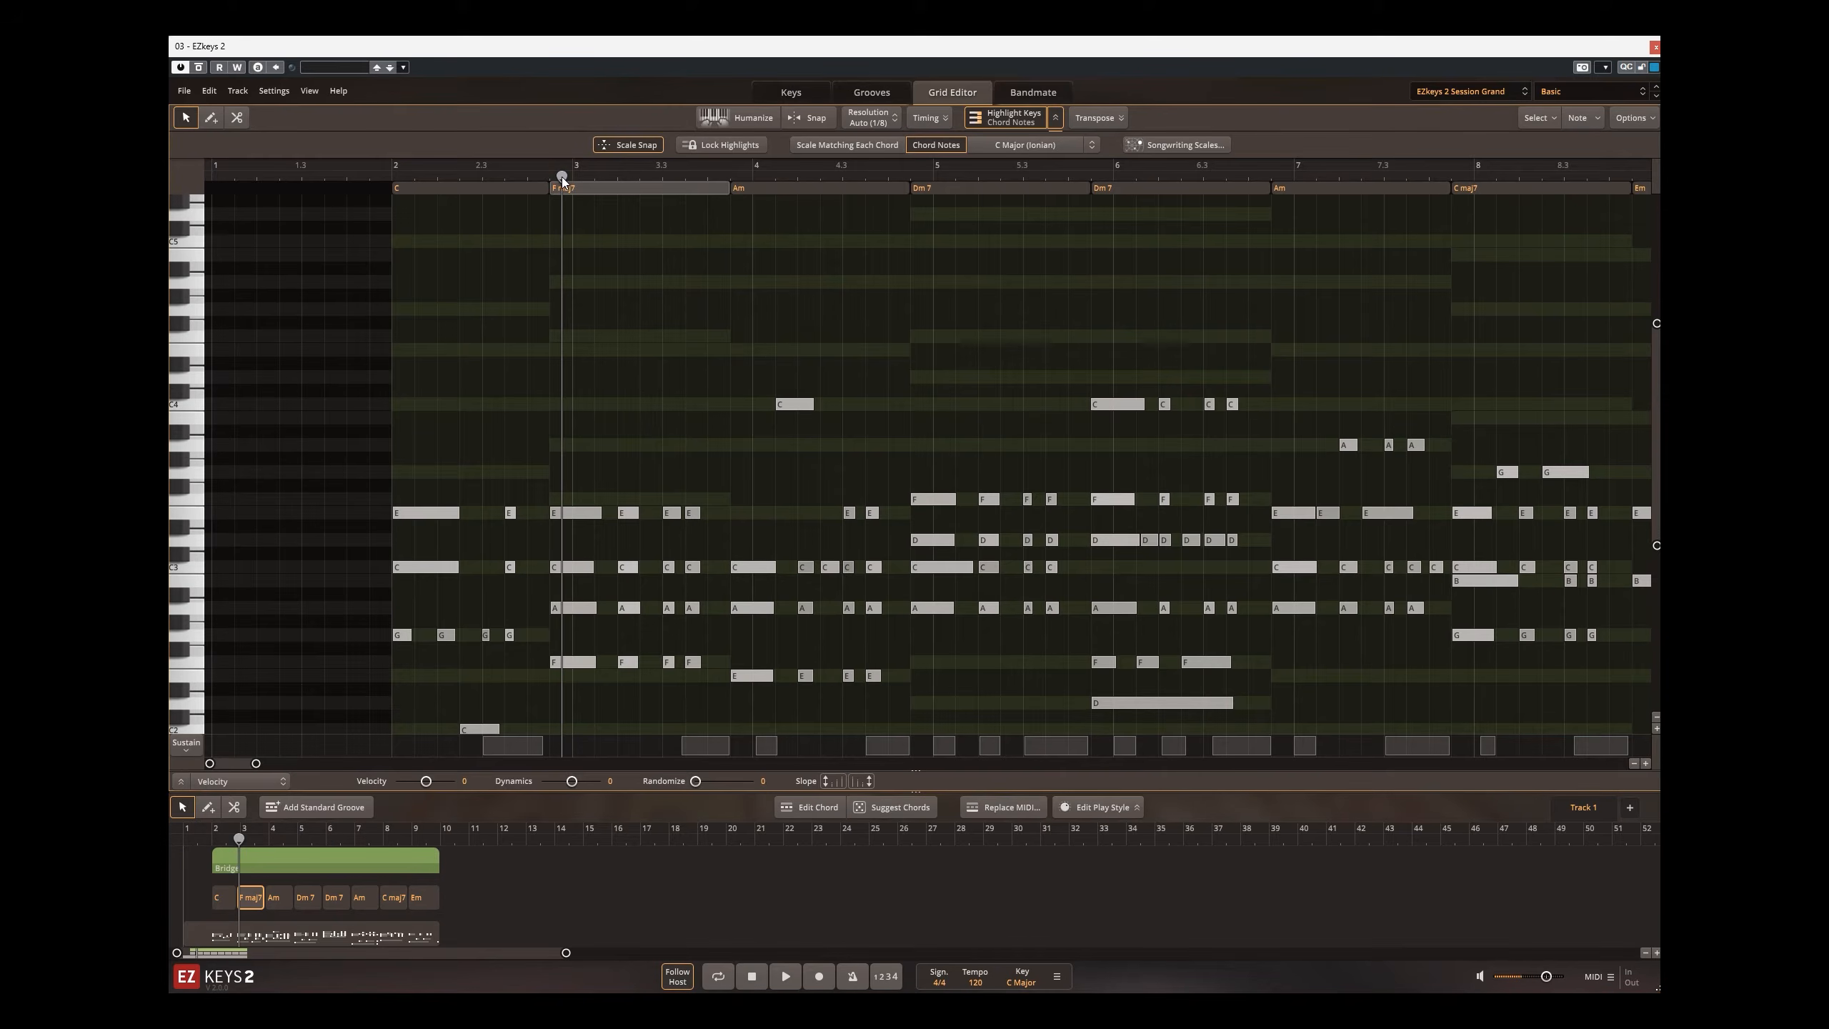
Step: Try moving the first E note under the F maj7 chord up through its chord tones to A and back to E
click(580, 510)
key(Up)
key(Up)
key(Up)
key(Up)
key(Up)
key(Up)
key(Up)
key(Up)
key(Up)
key(Up)
key(Up)
key(Up)
key(Up)
key(Up)
key(Up)
key(Up)
key(Up)
key(Up)
key(Up)
key(Up)
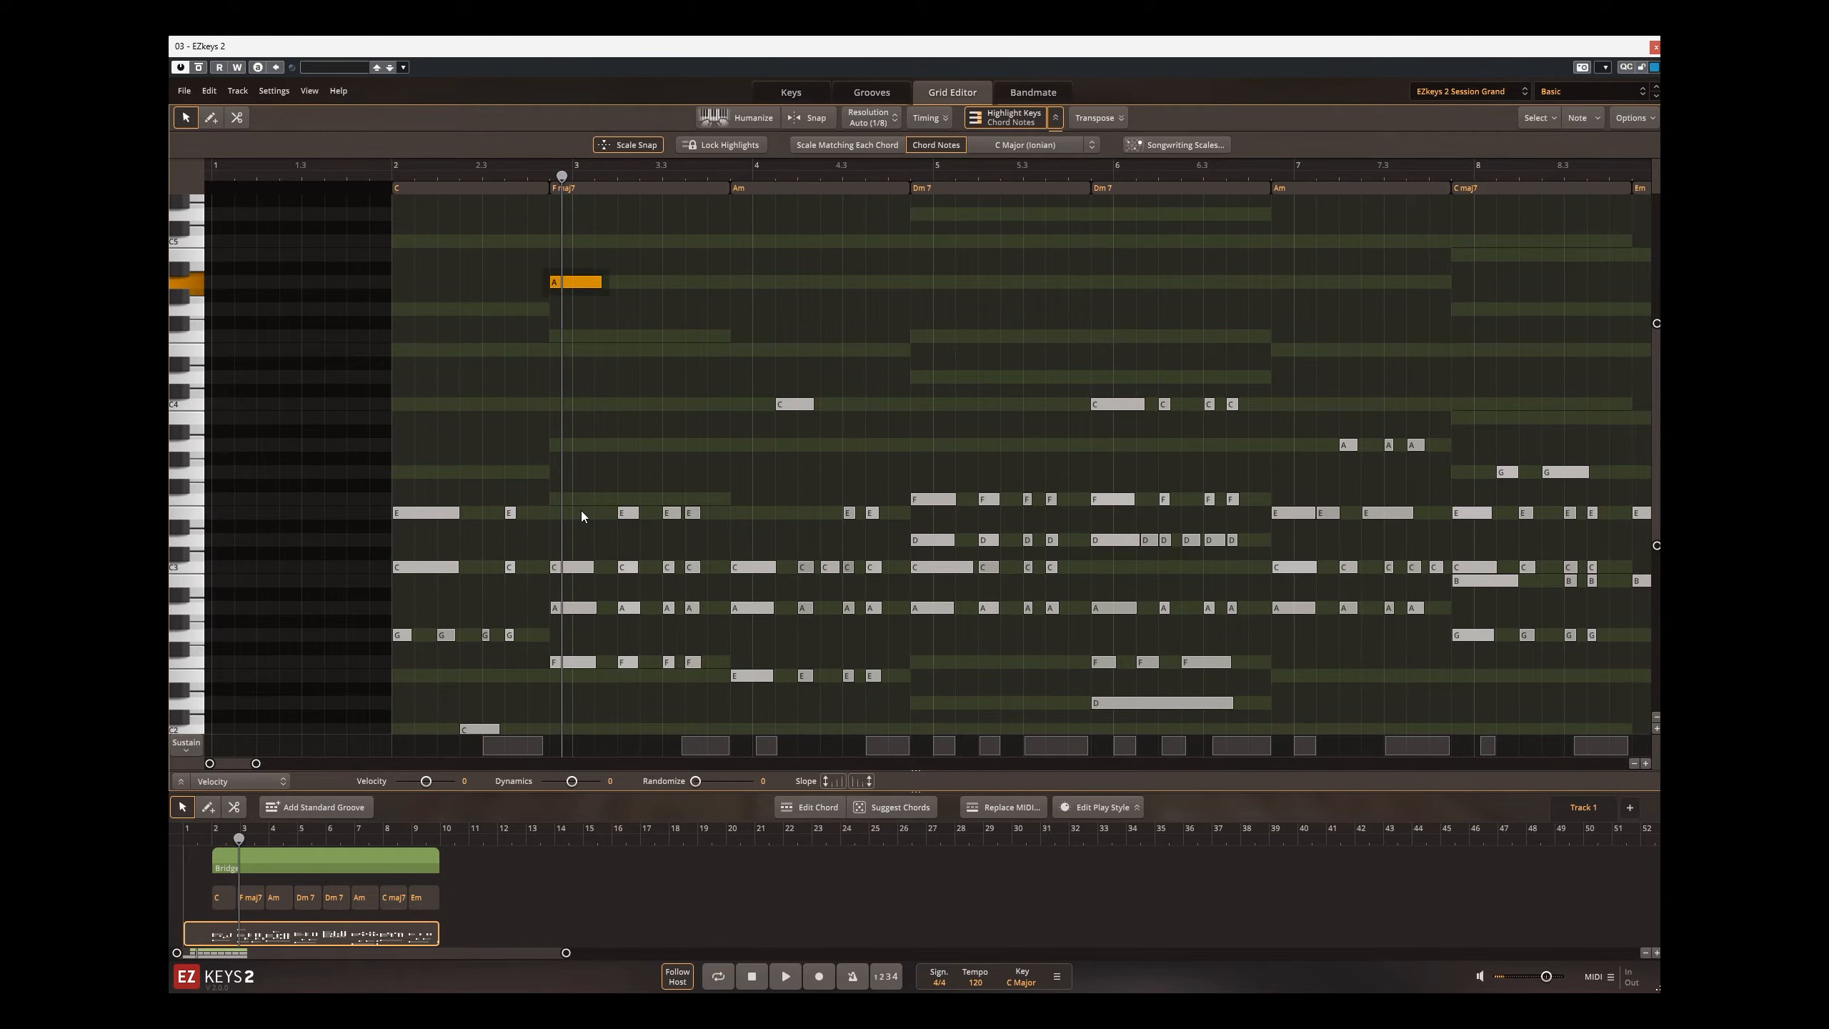
key(Down)
key(Down)
key(Down)
key(Down)
key(Down)
key(Down)
key(Down)
key(Down)
key(Down)
key(Down)
key(Down)
key(Down)
key(Down)
key(Down)
key(Down)
key(Down)
key(Down)
key(Down)
key(Down)
key(Down)
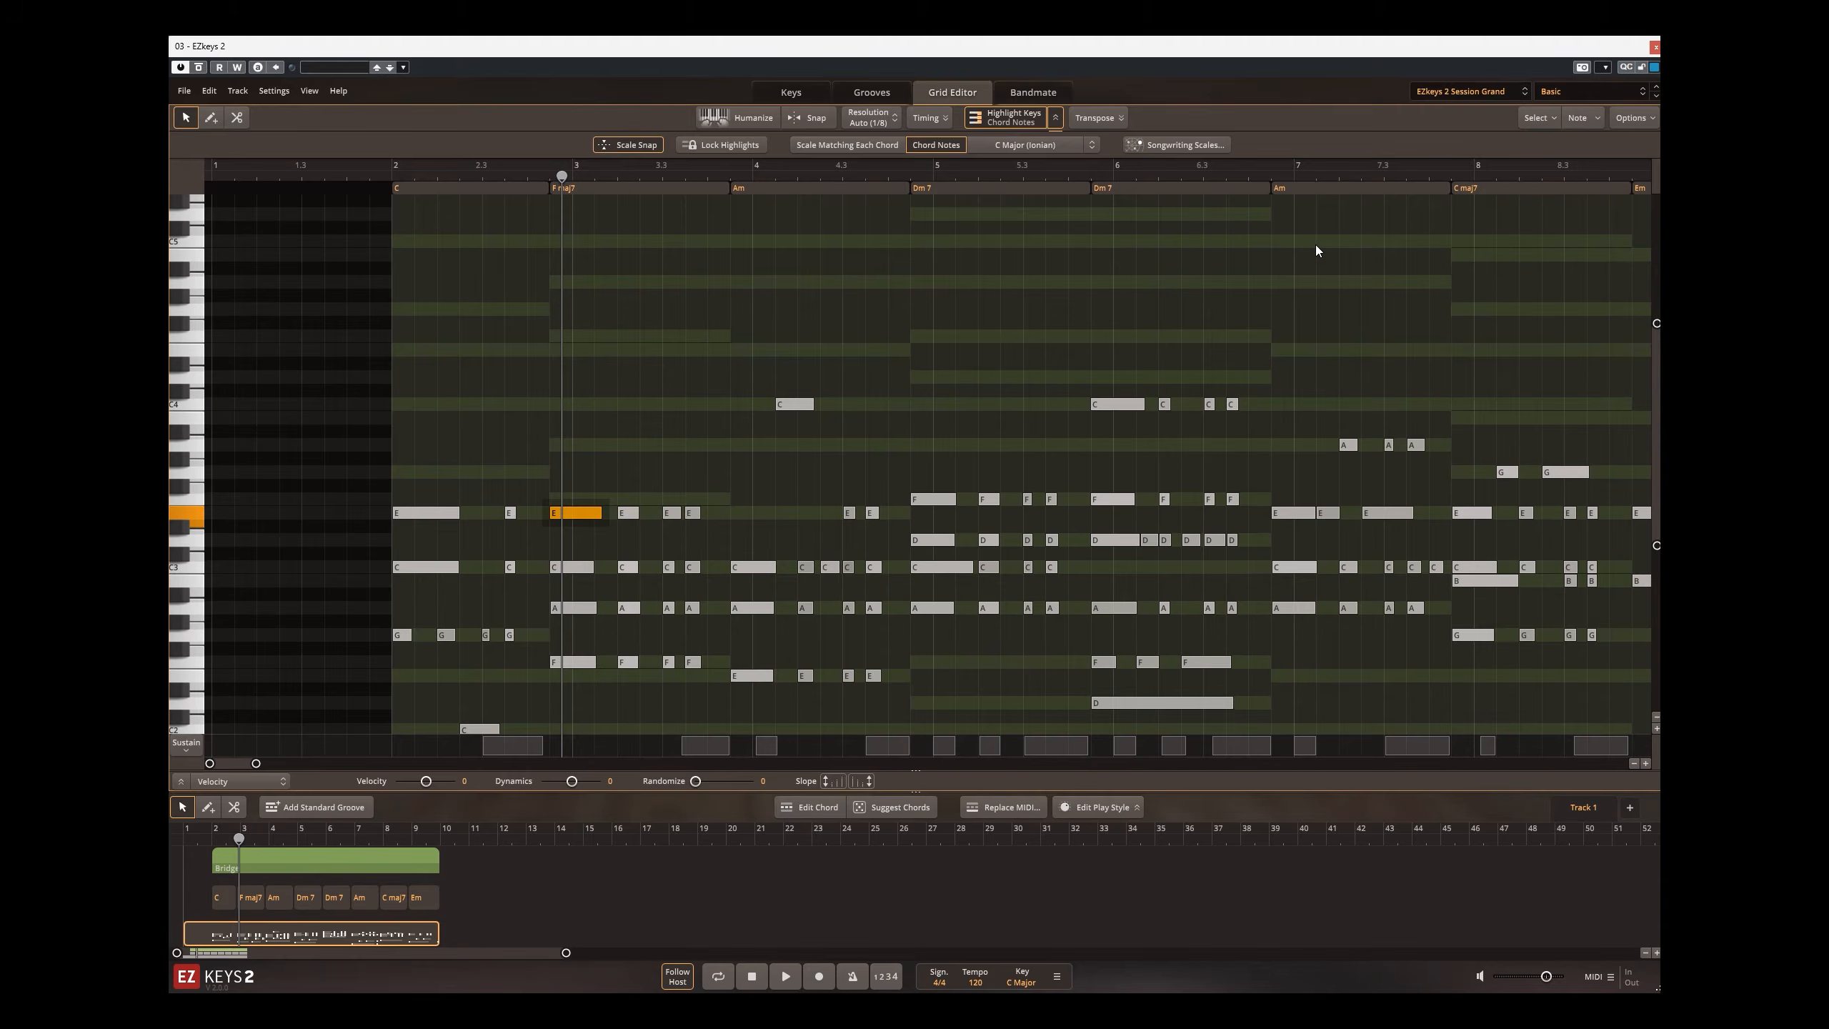
Step: Try selecting notes by resolution, first on quarter-note positions, again on eighth-note positions, and finally only at the bar start
click(1539, 123)
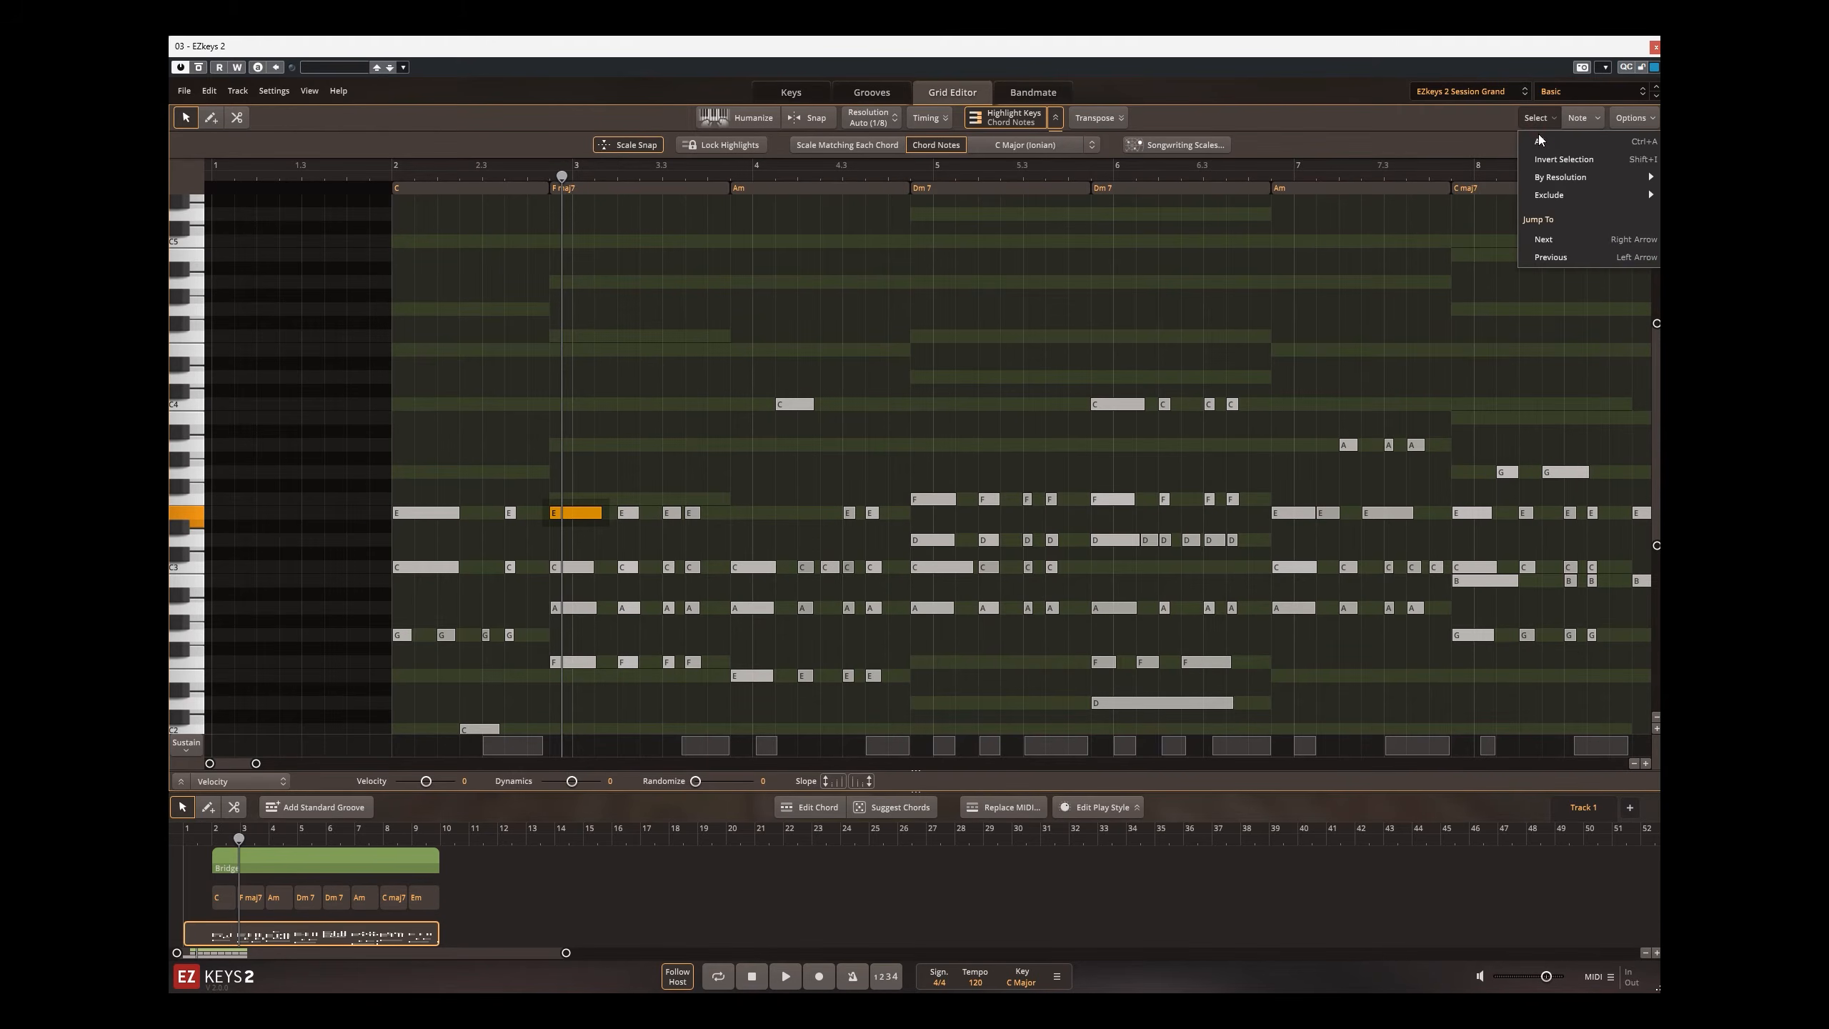
click(1540, 143)
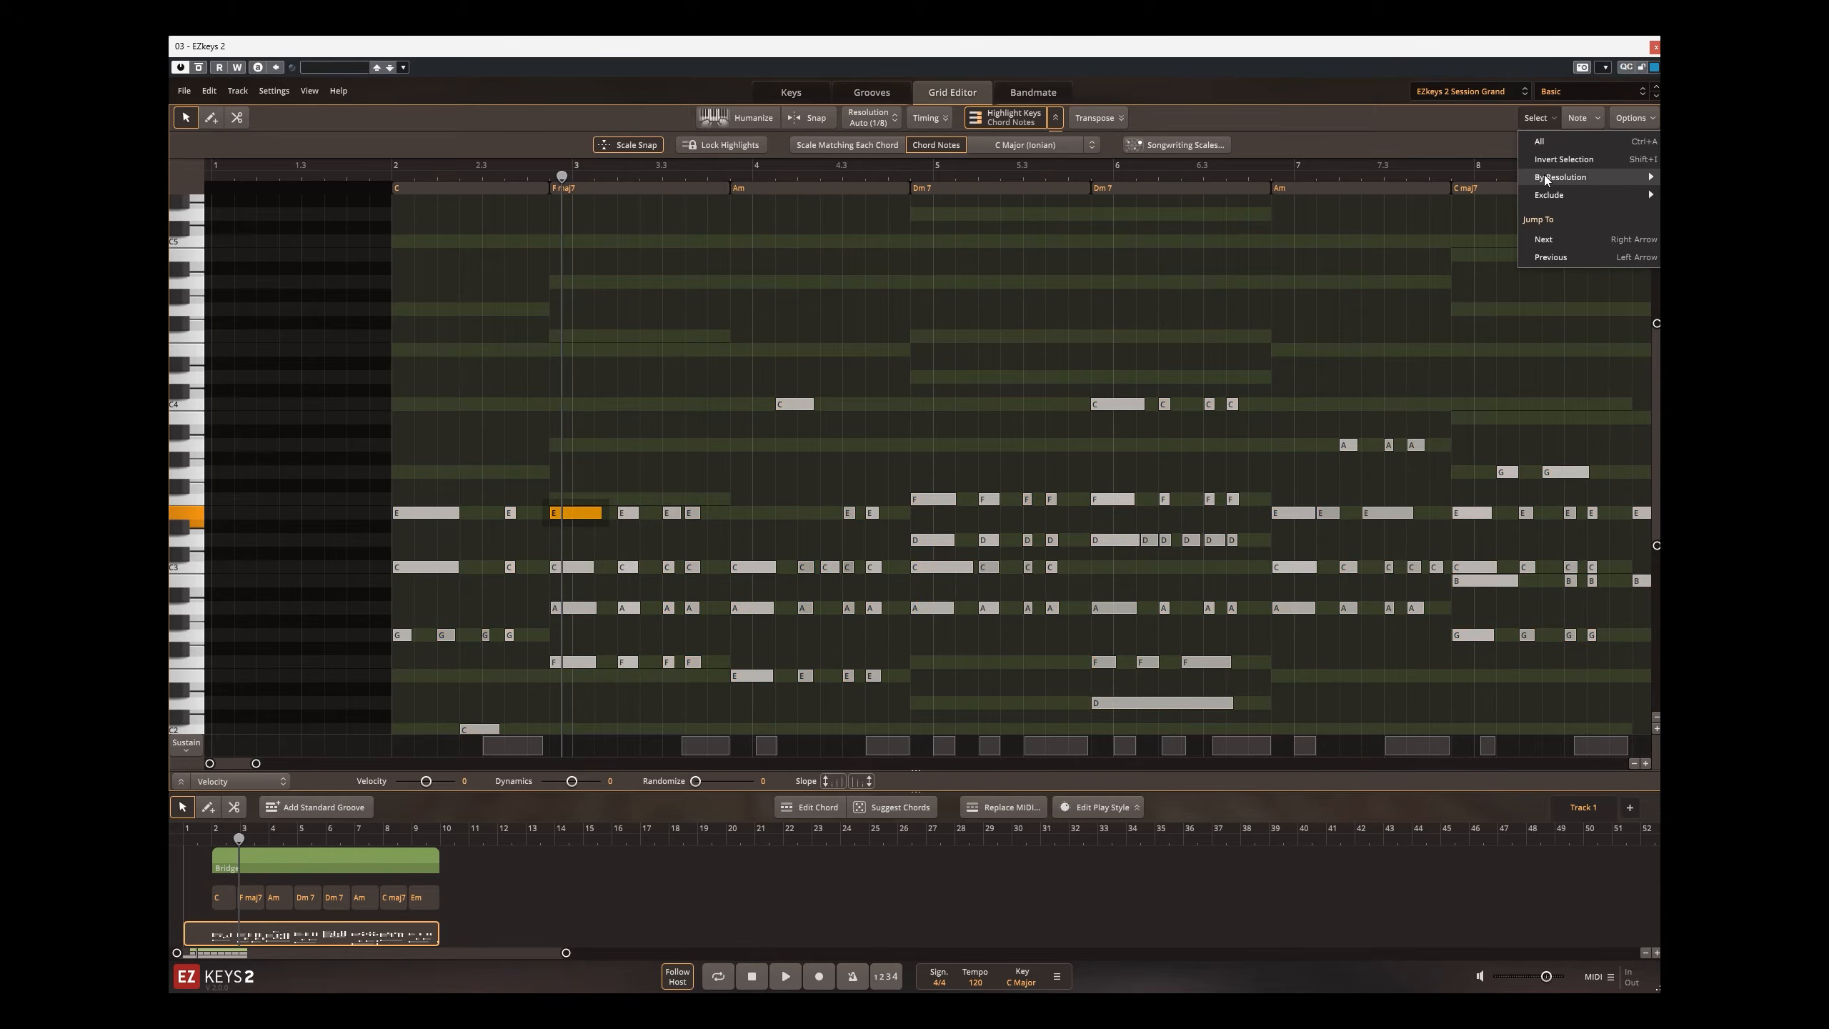
click(1688, 213)
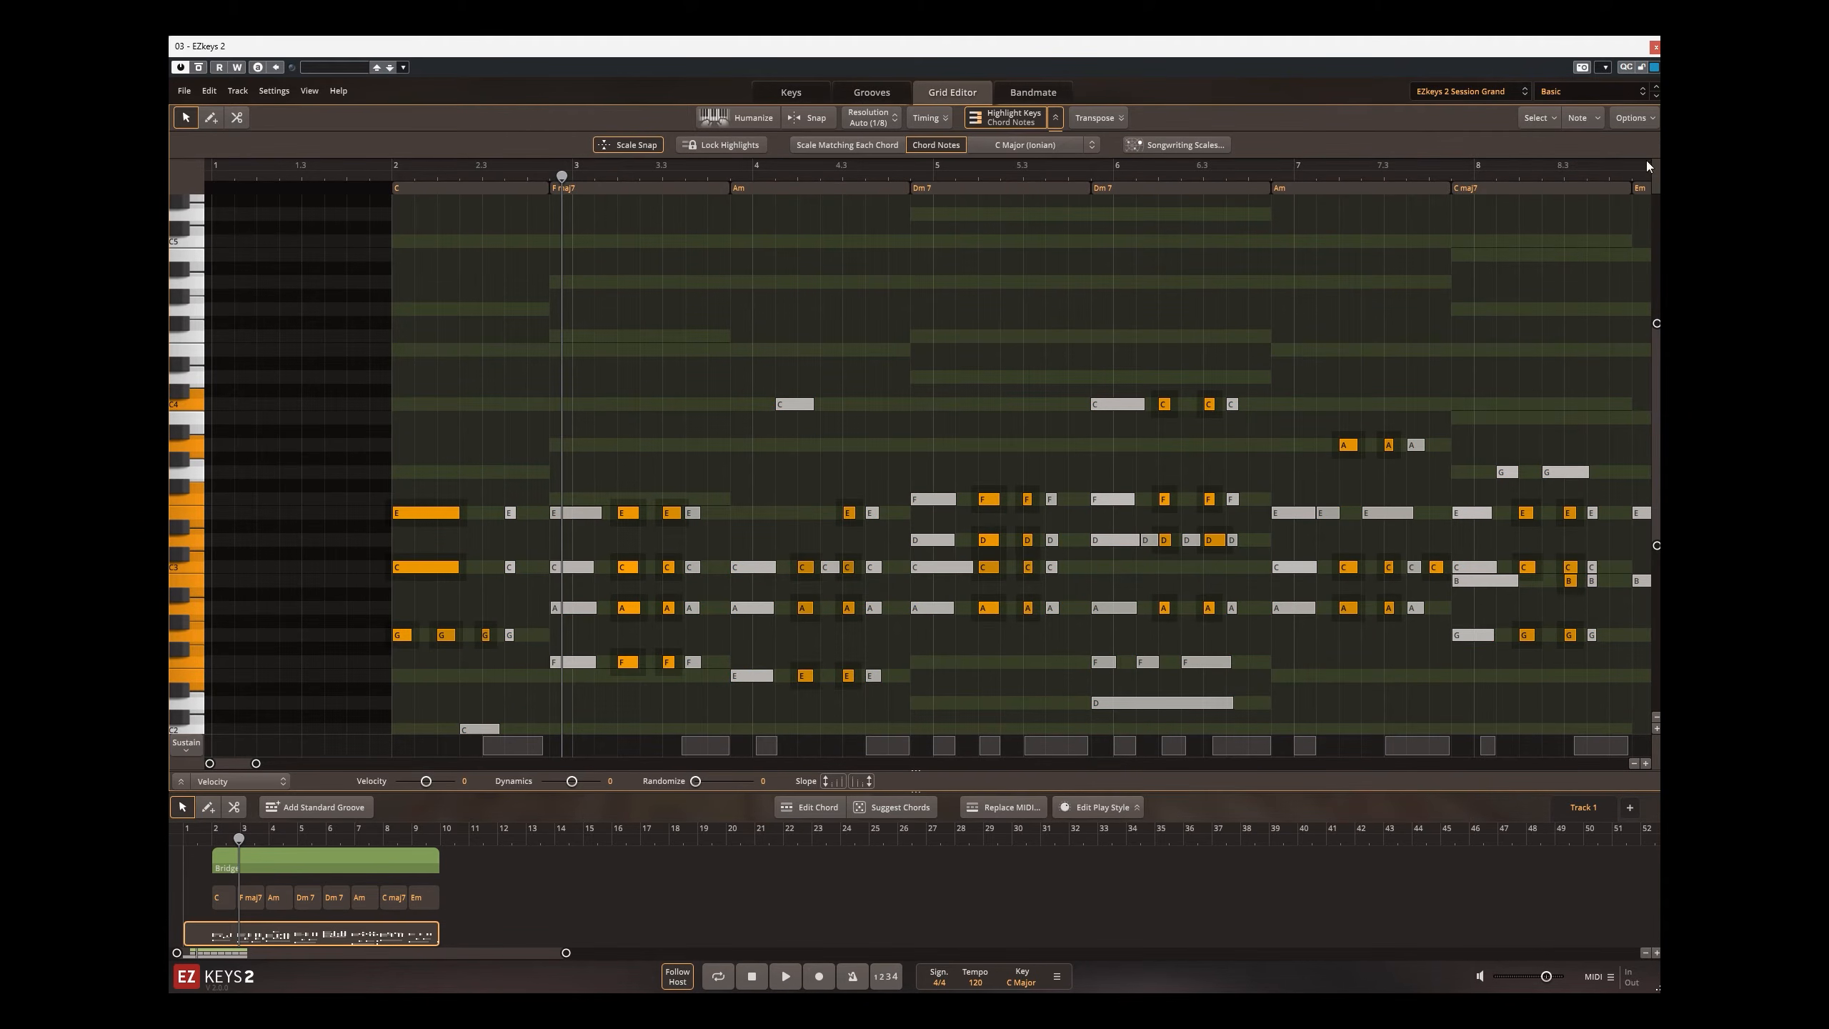
click(1550, 120)
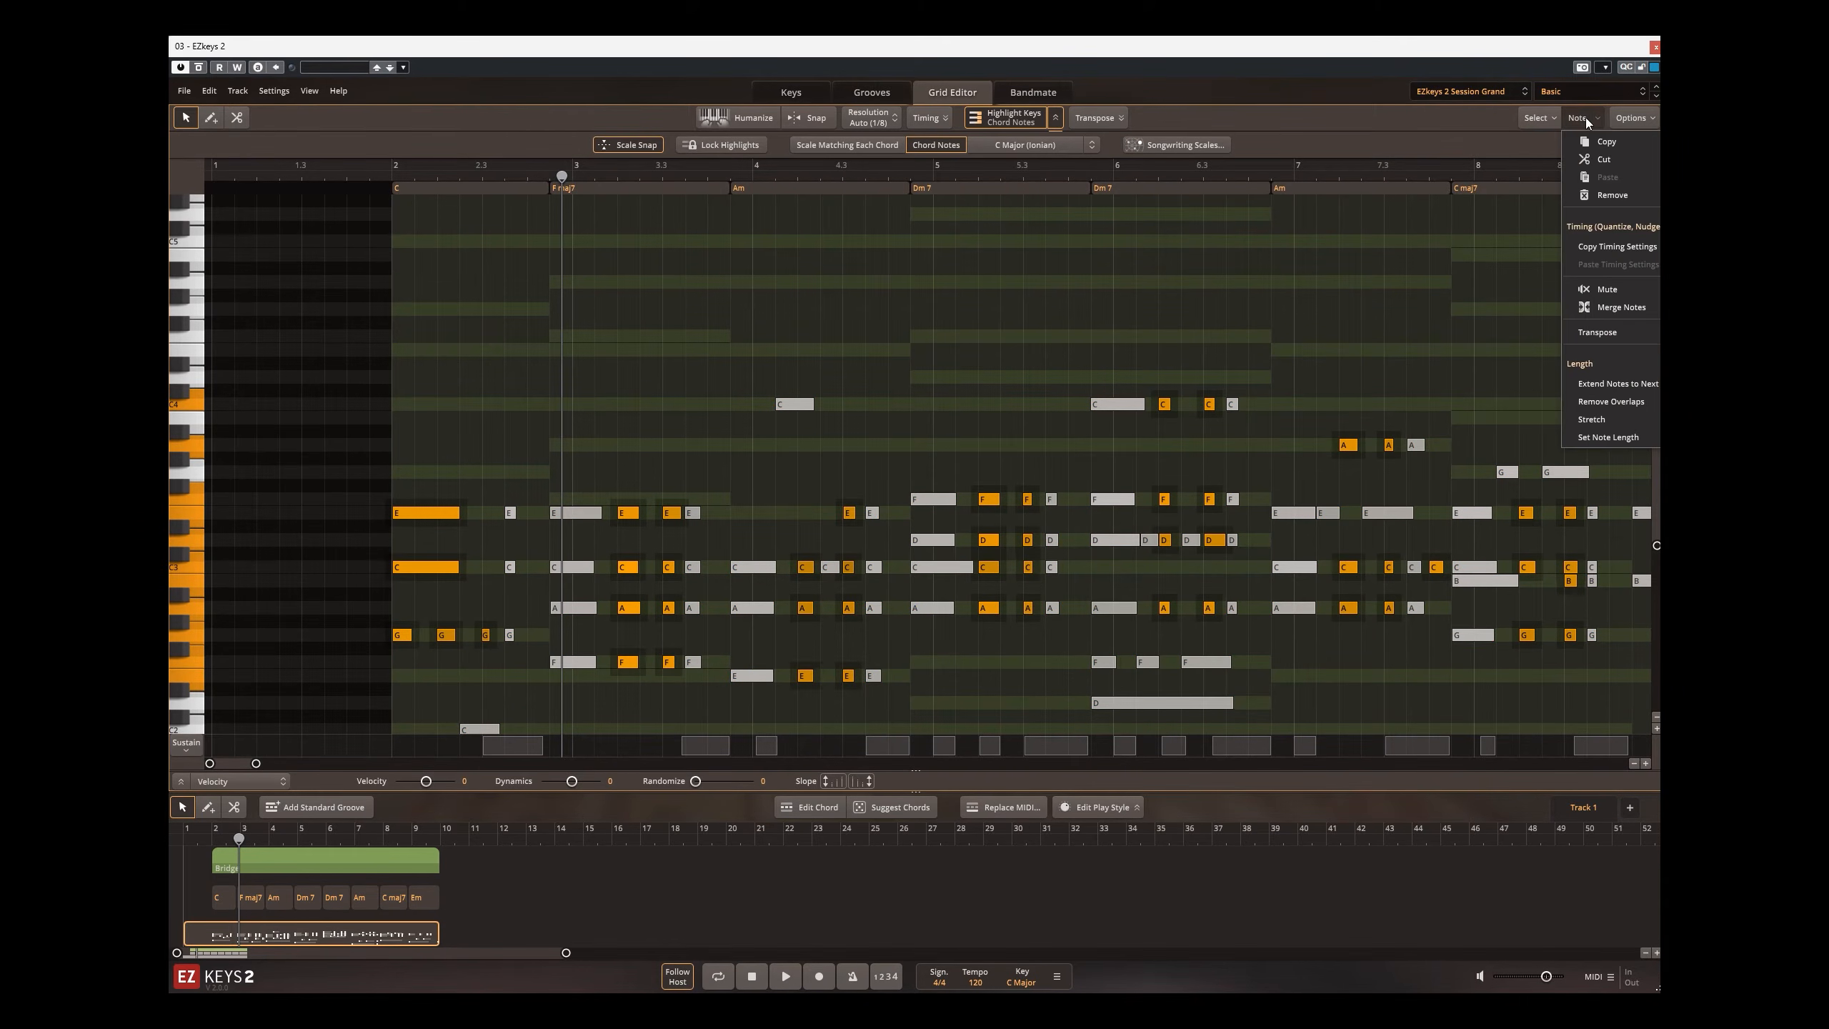
click(1550, 120)
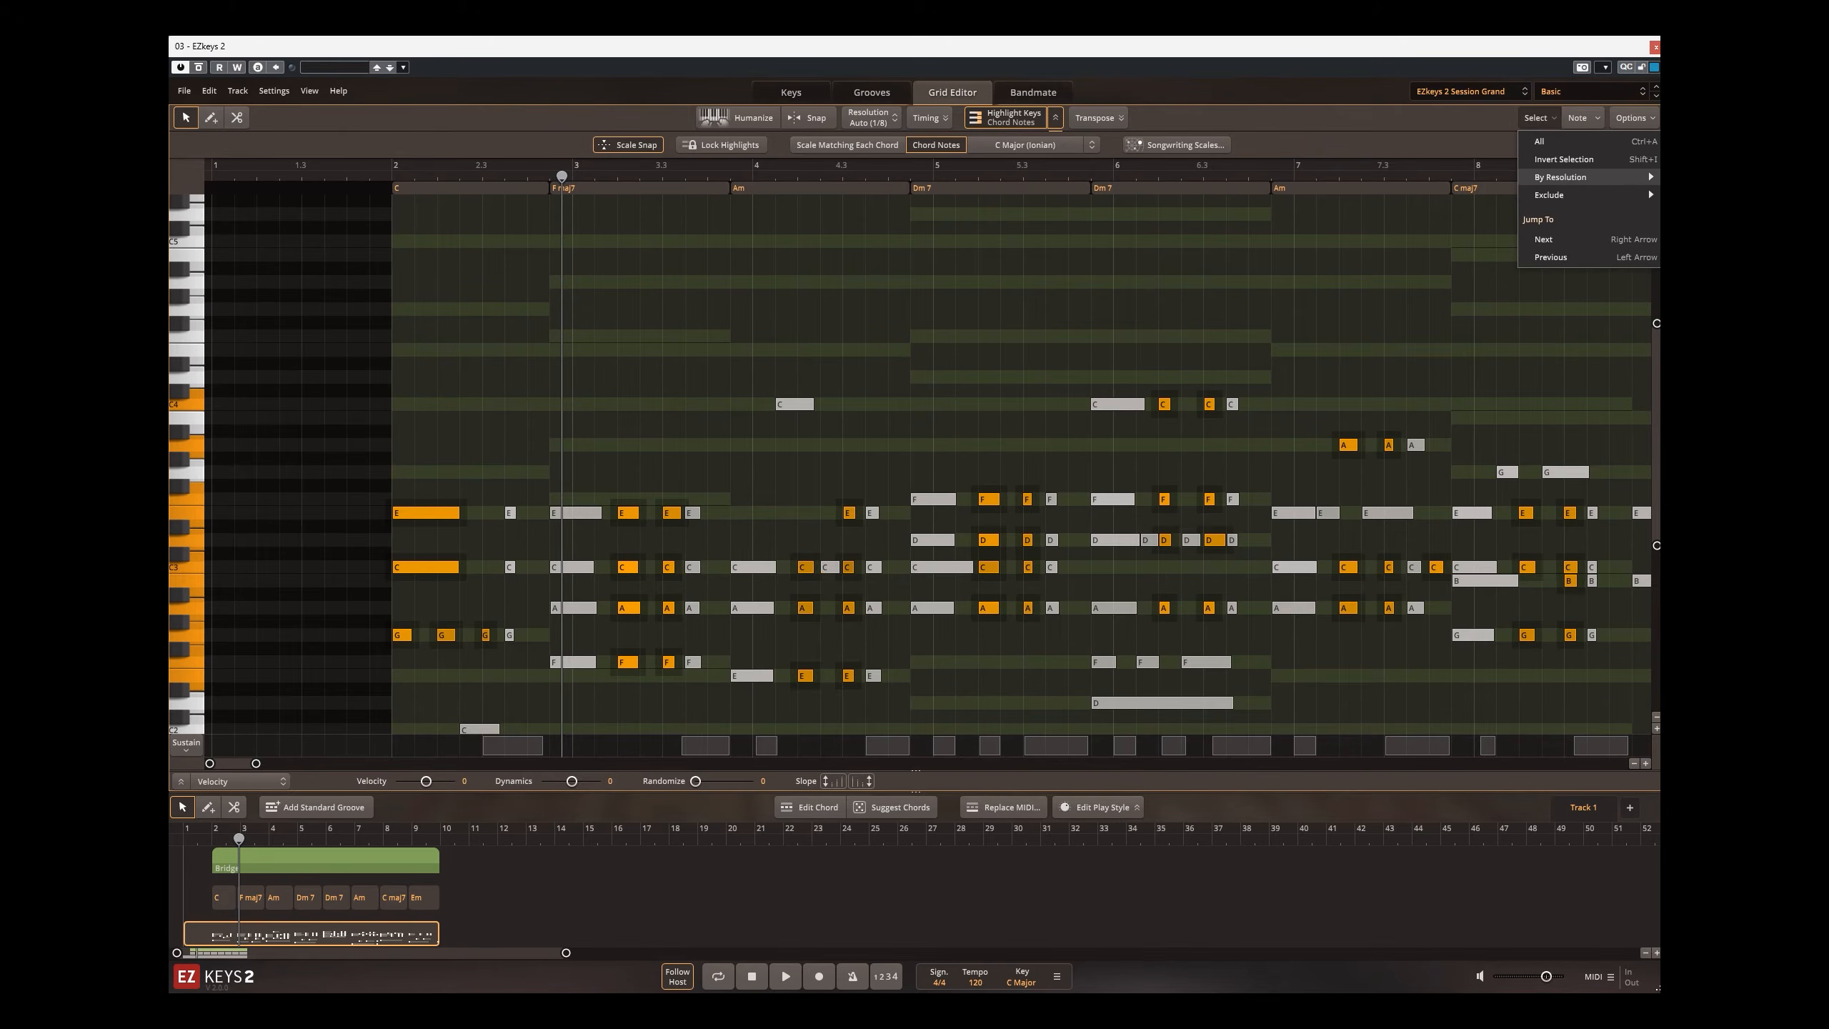
click(1688, 231)
click(1541, 118)
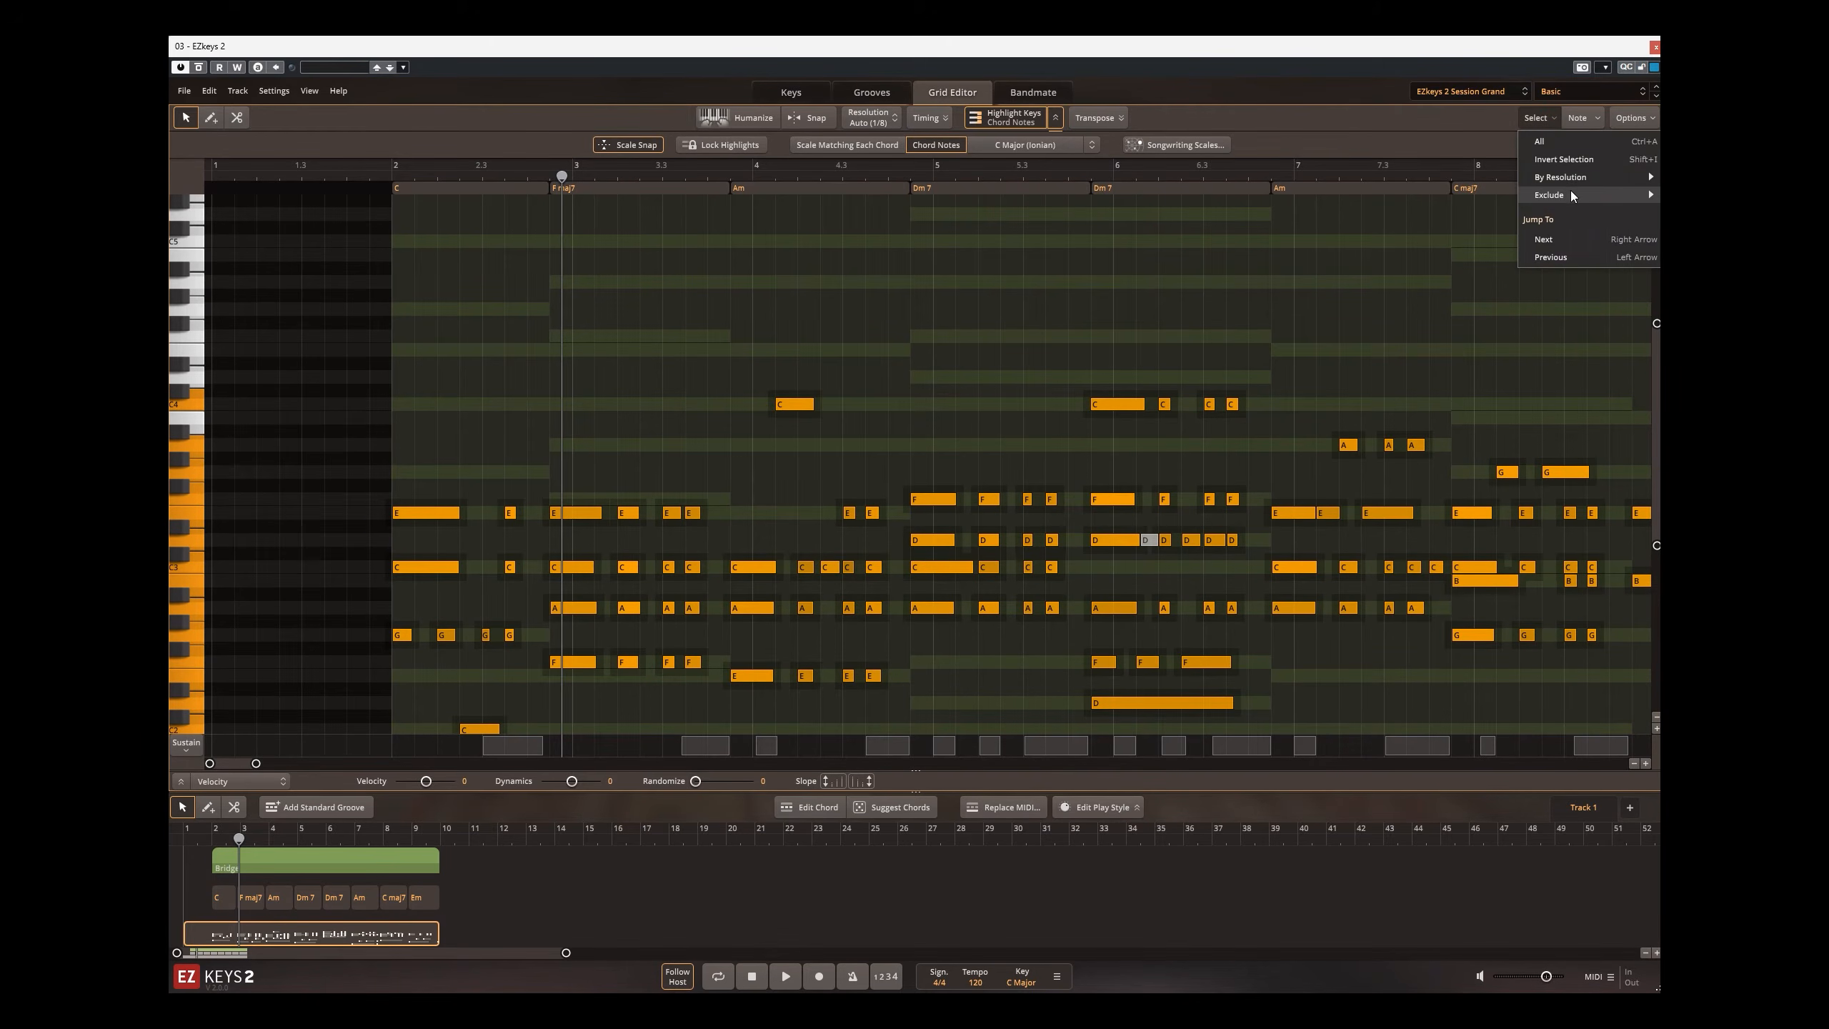
click(1688, 178)
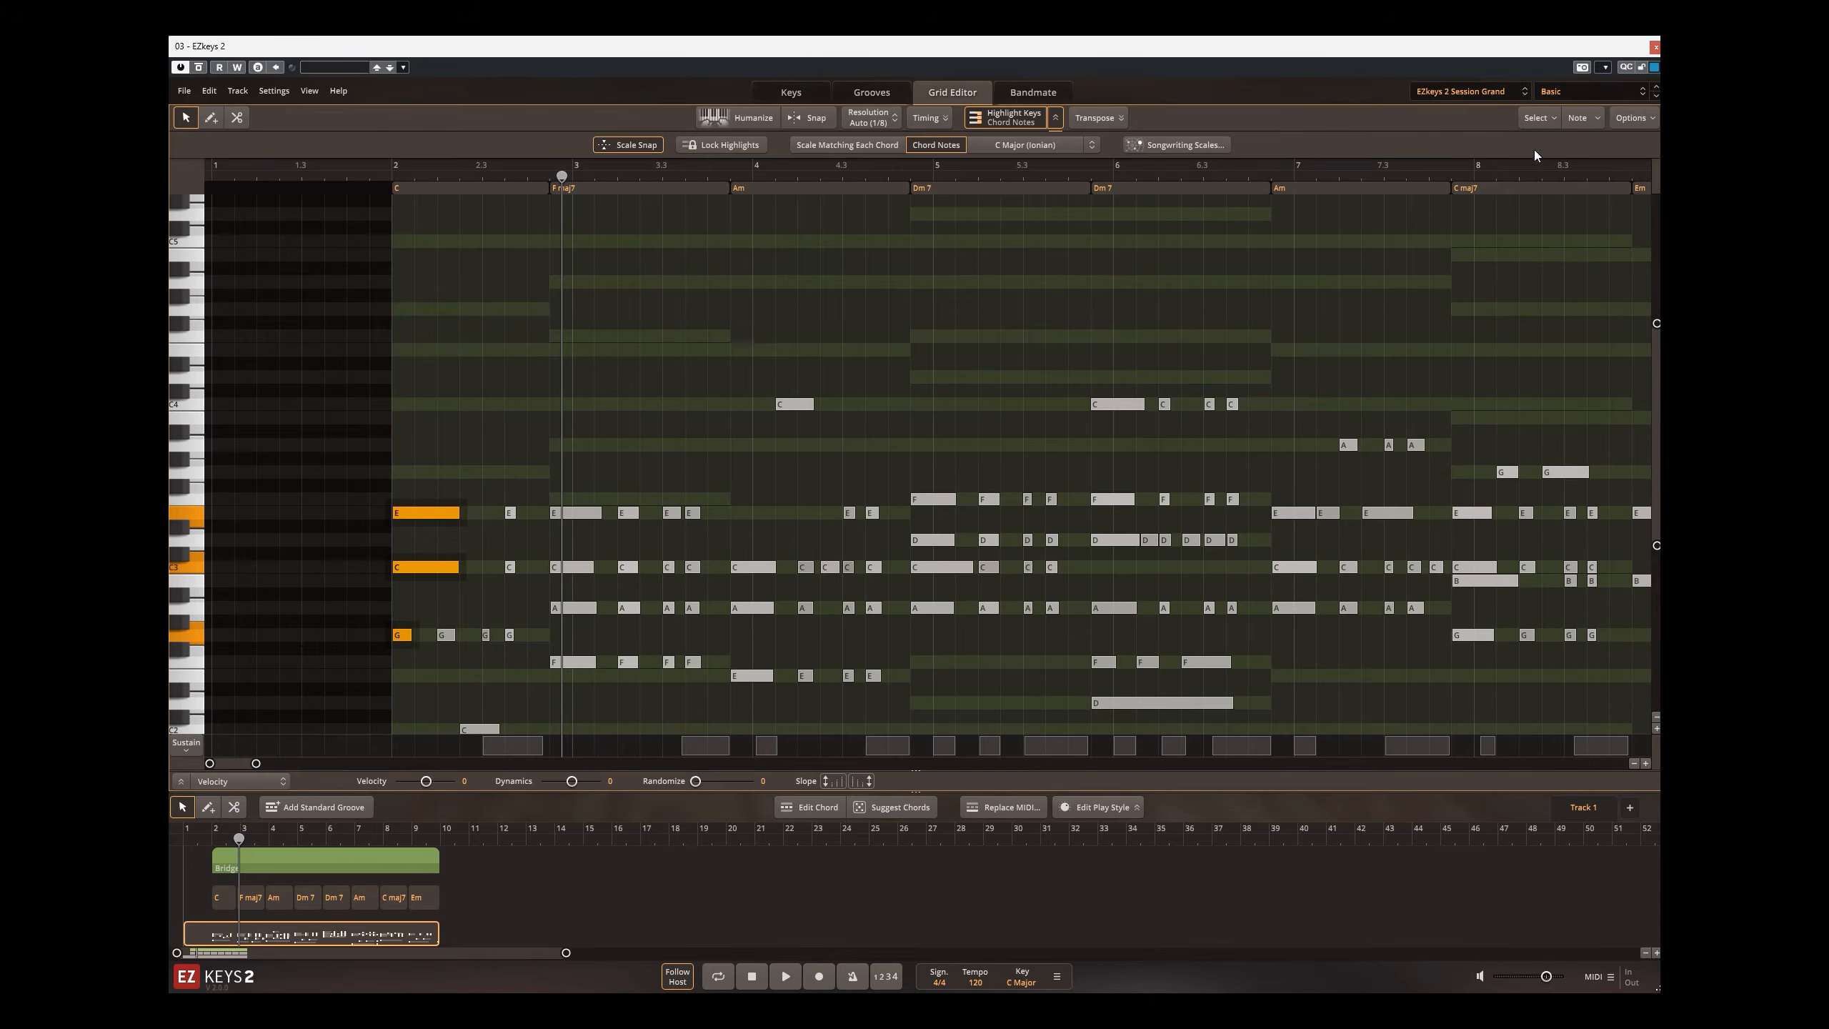
Step: Select the notes on eighth-note positions by resolution and try the exclude options, leaving only the quarter-note positions selected
click(1540, 118)
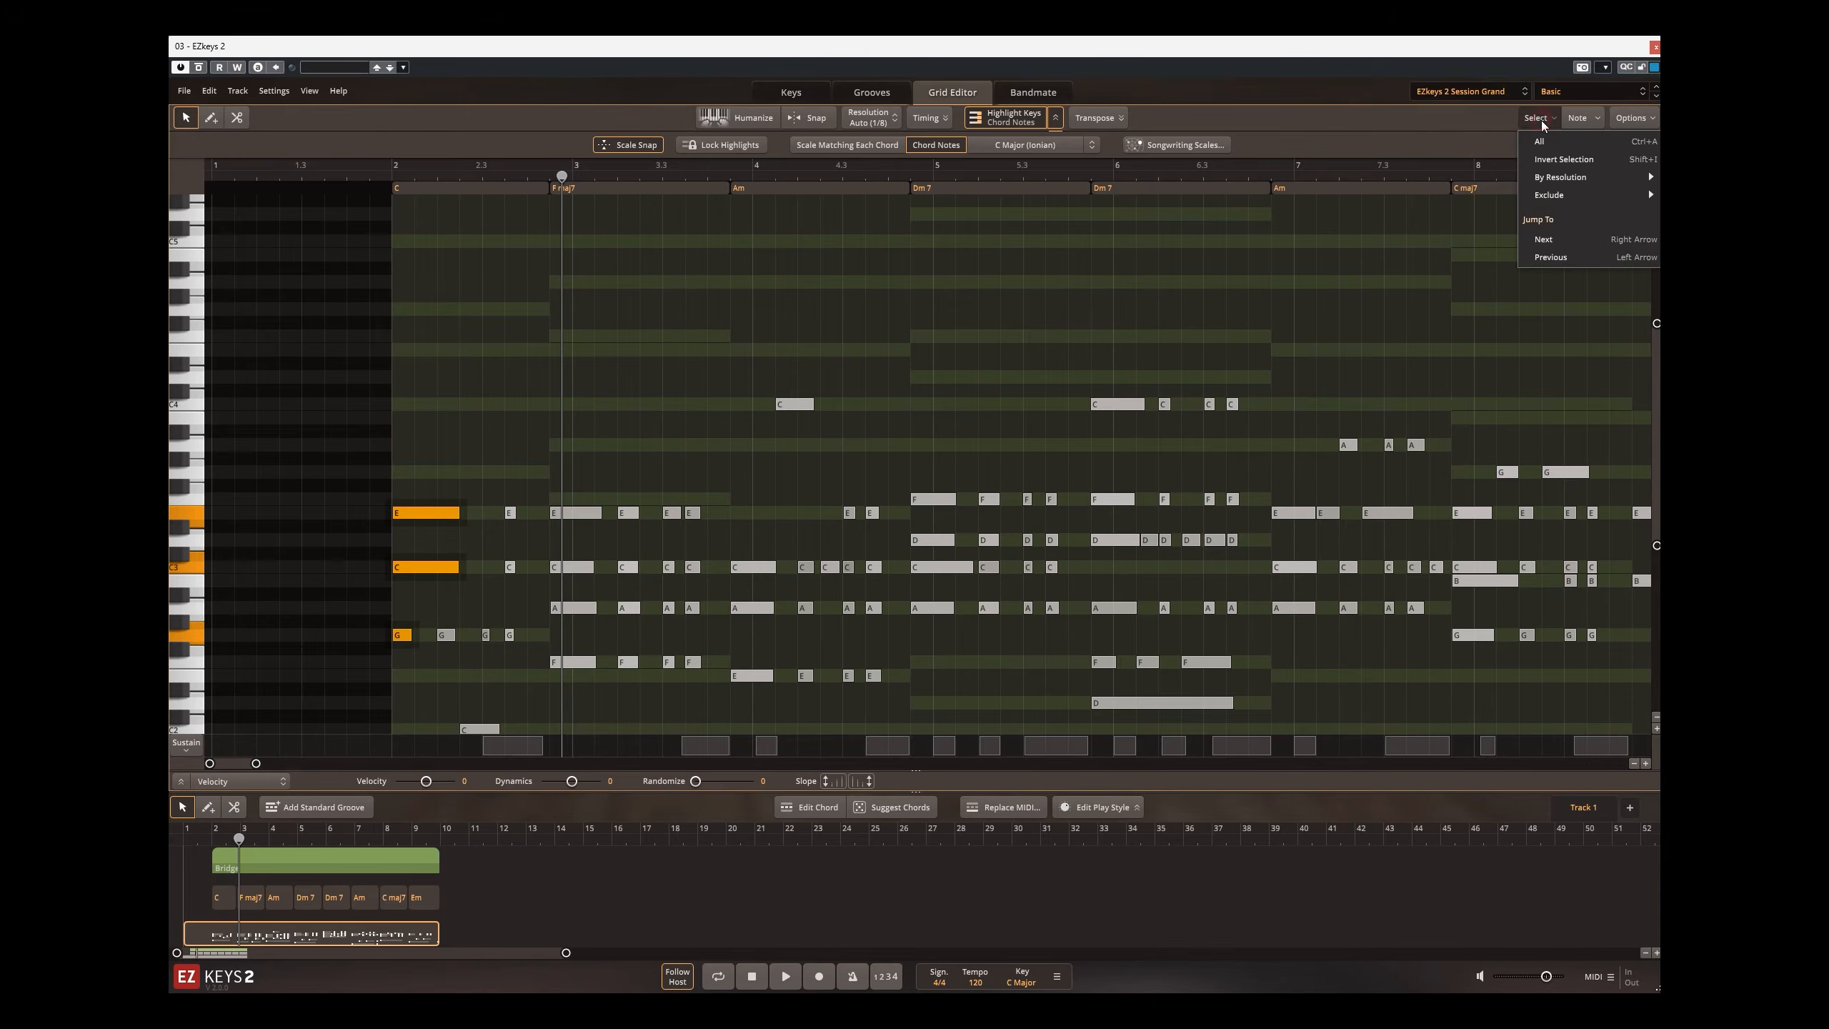
click(1558, 180)
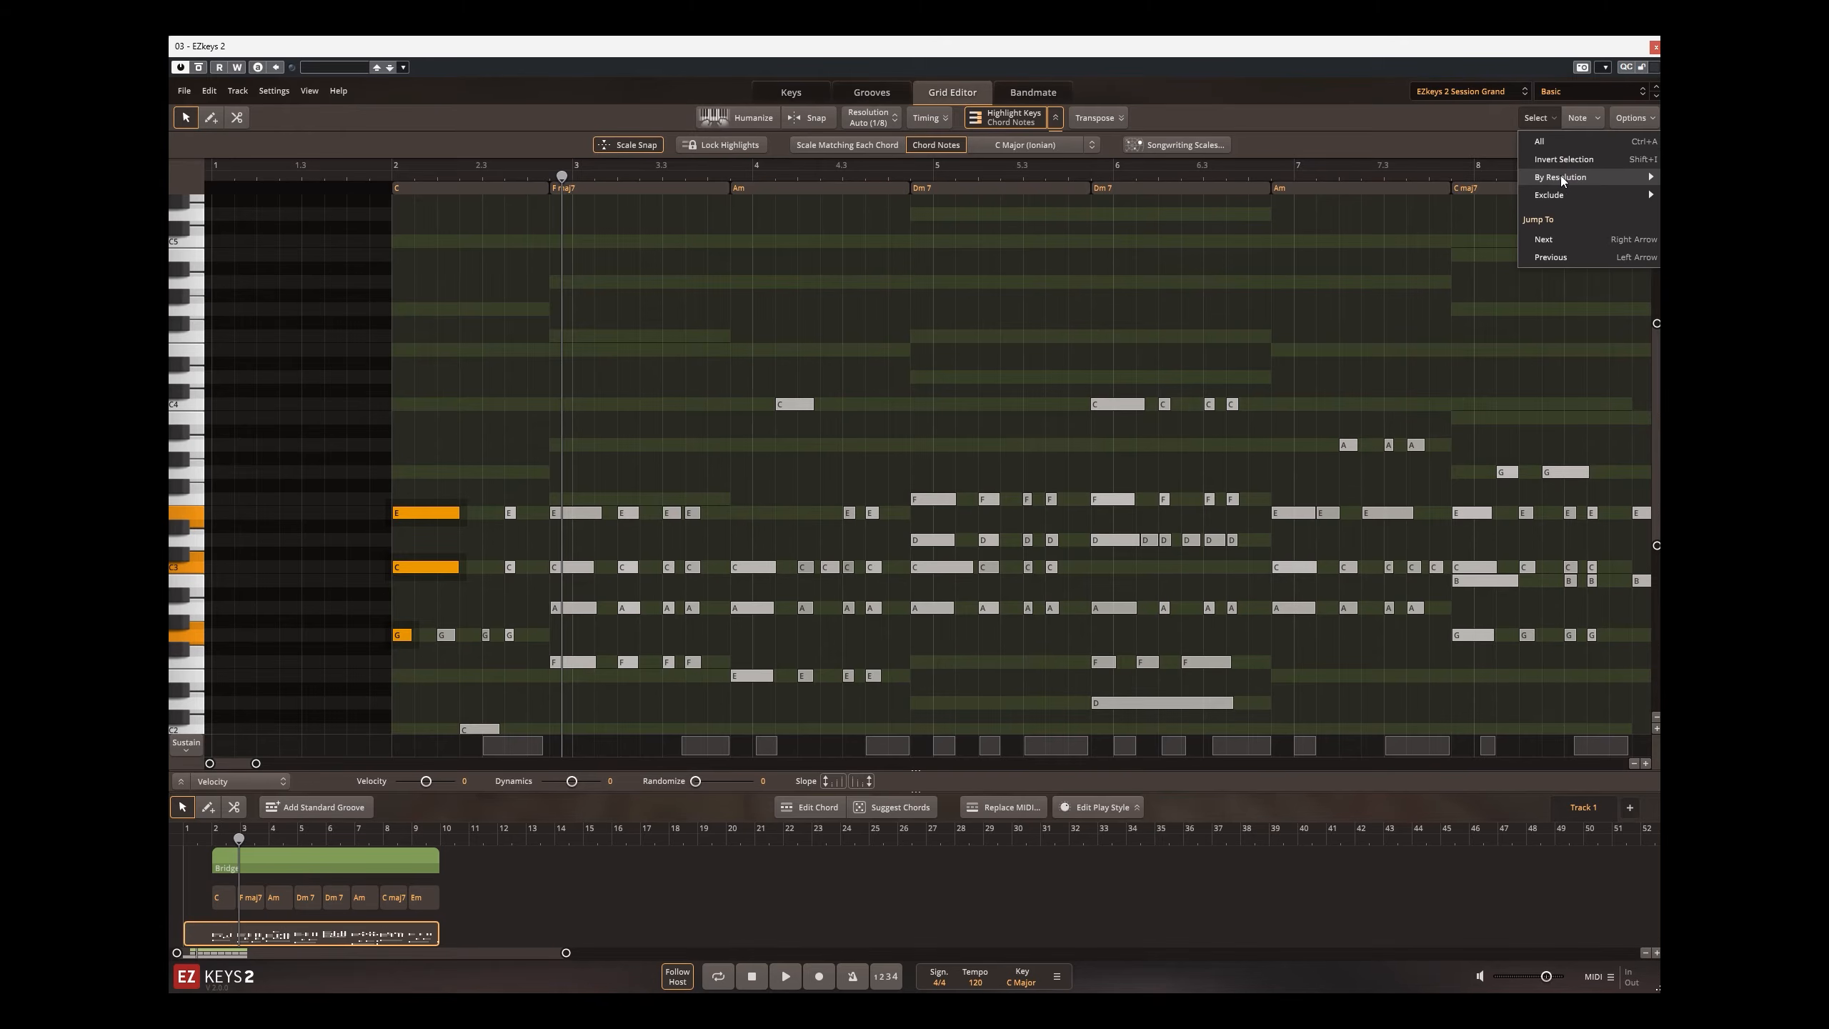
click(1688, 231)
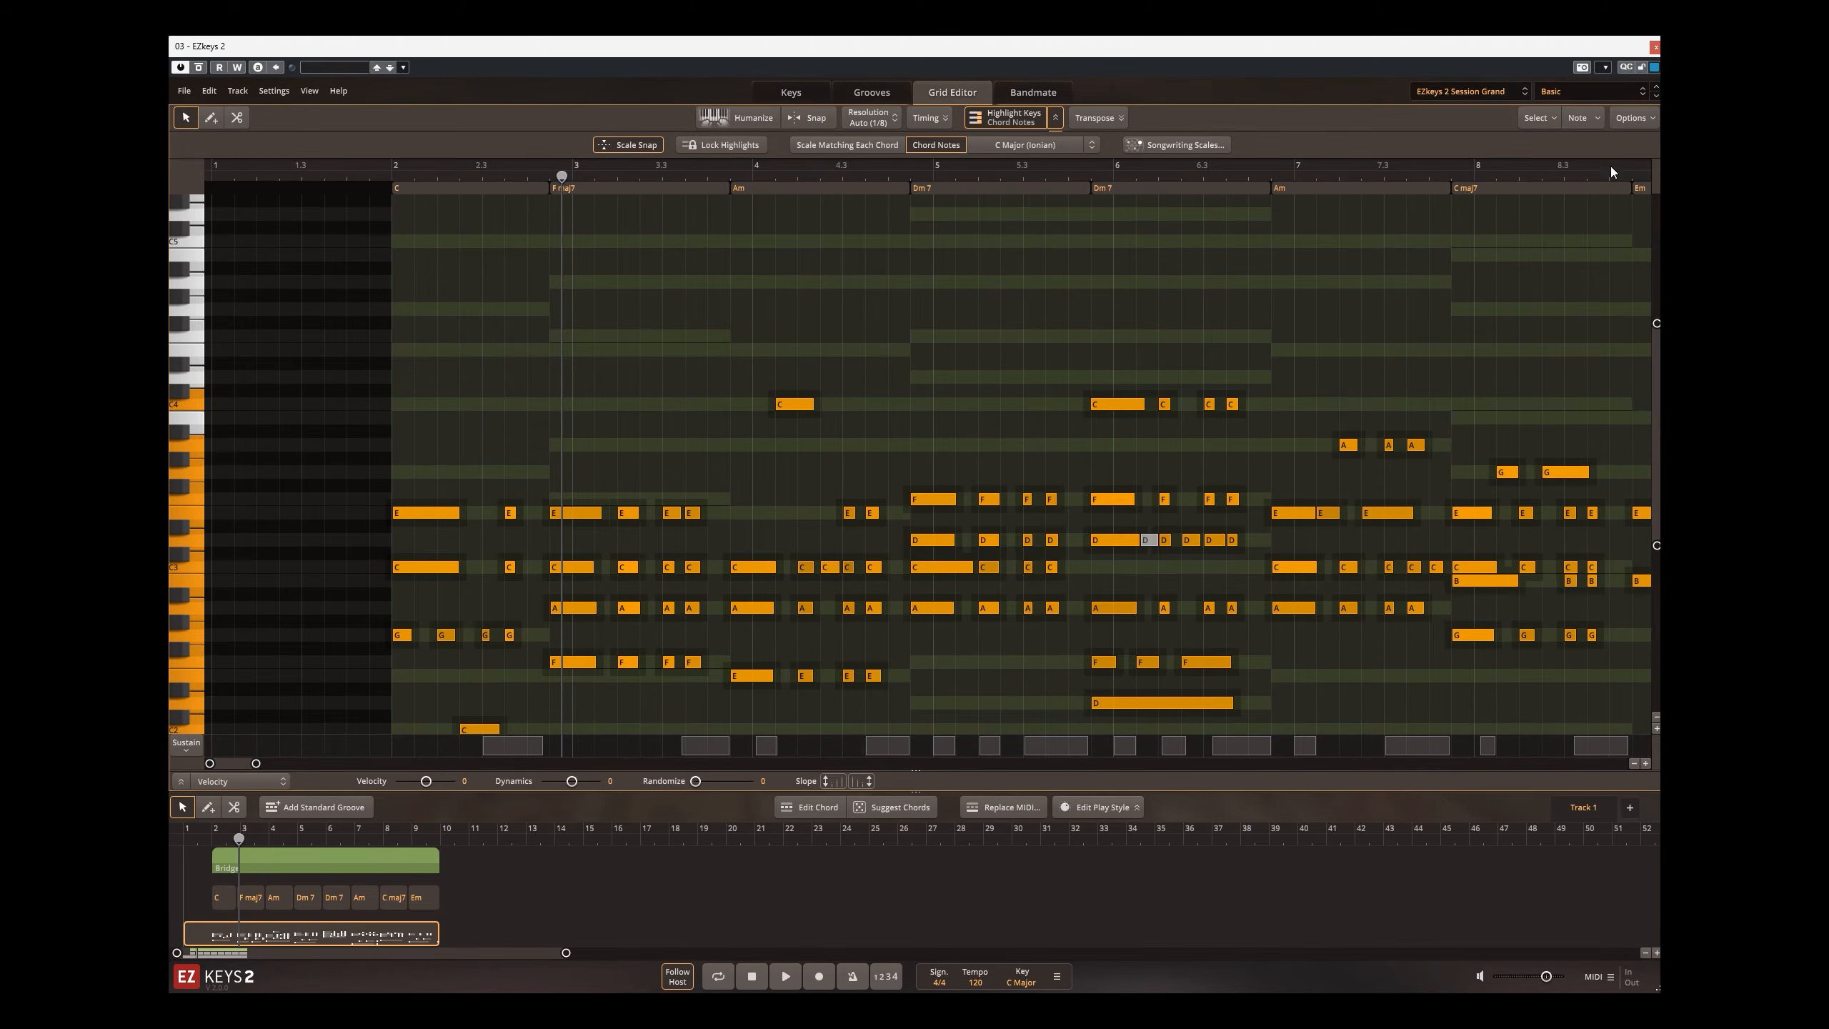
click(1554, 121)
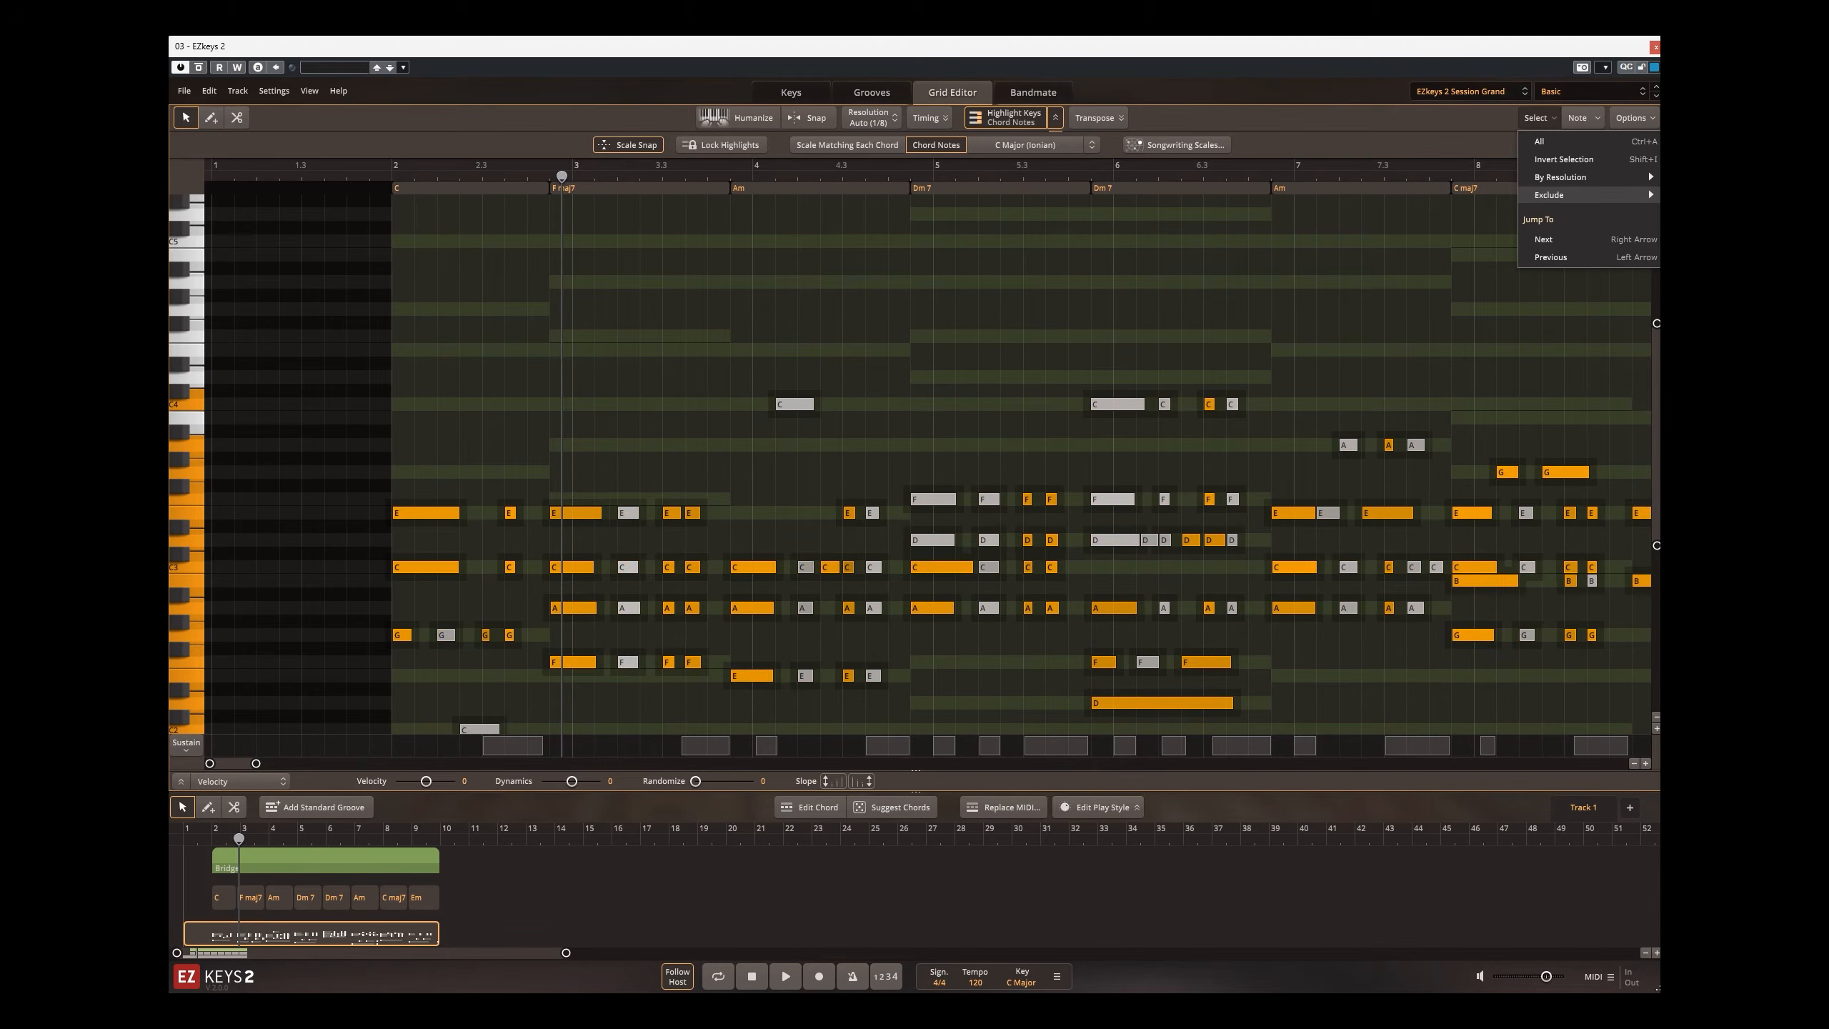
click(1688, 230)
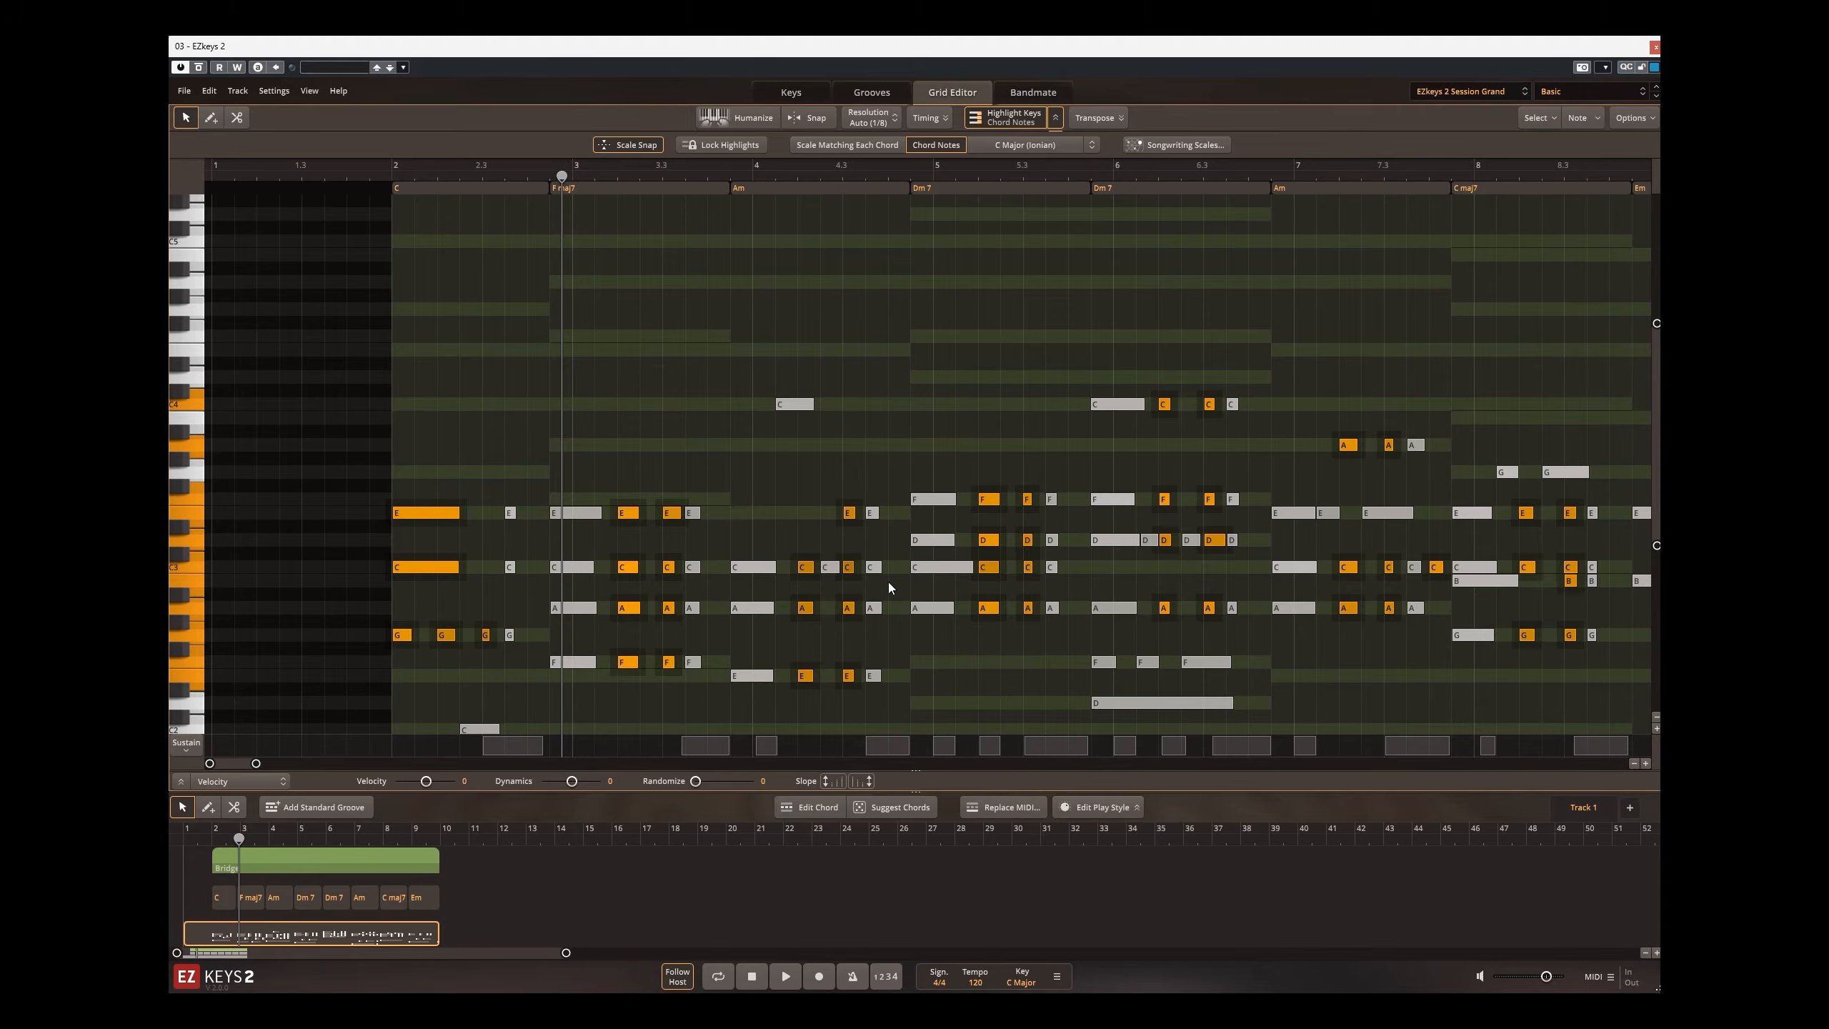
Step: Try shifting the selected quarter-position notes up two steps and back down, and open the Grid Editor's options
key(Up)
key(Up)
key(Down)
key(Down)
click(1629, 121)
Step: Switch to Bandmate and delete the whole Bridge block with its chords and MIDI from the song track
click(1023, 95)
drag(475, 858, 195, 919)
key(Delete)
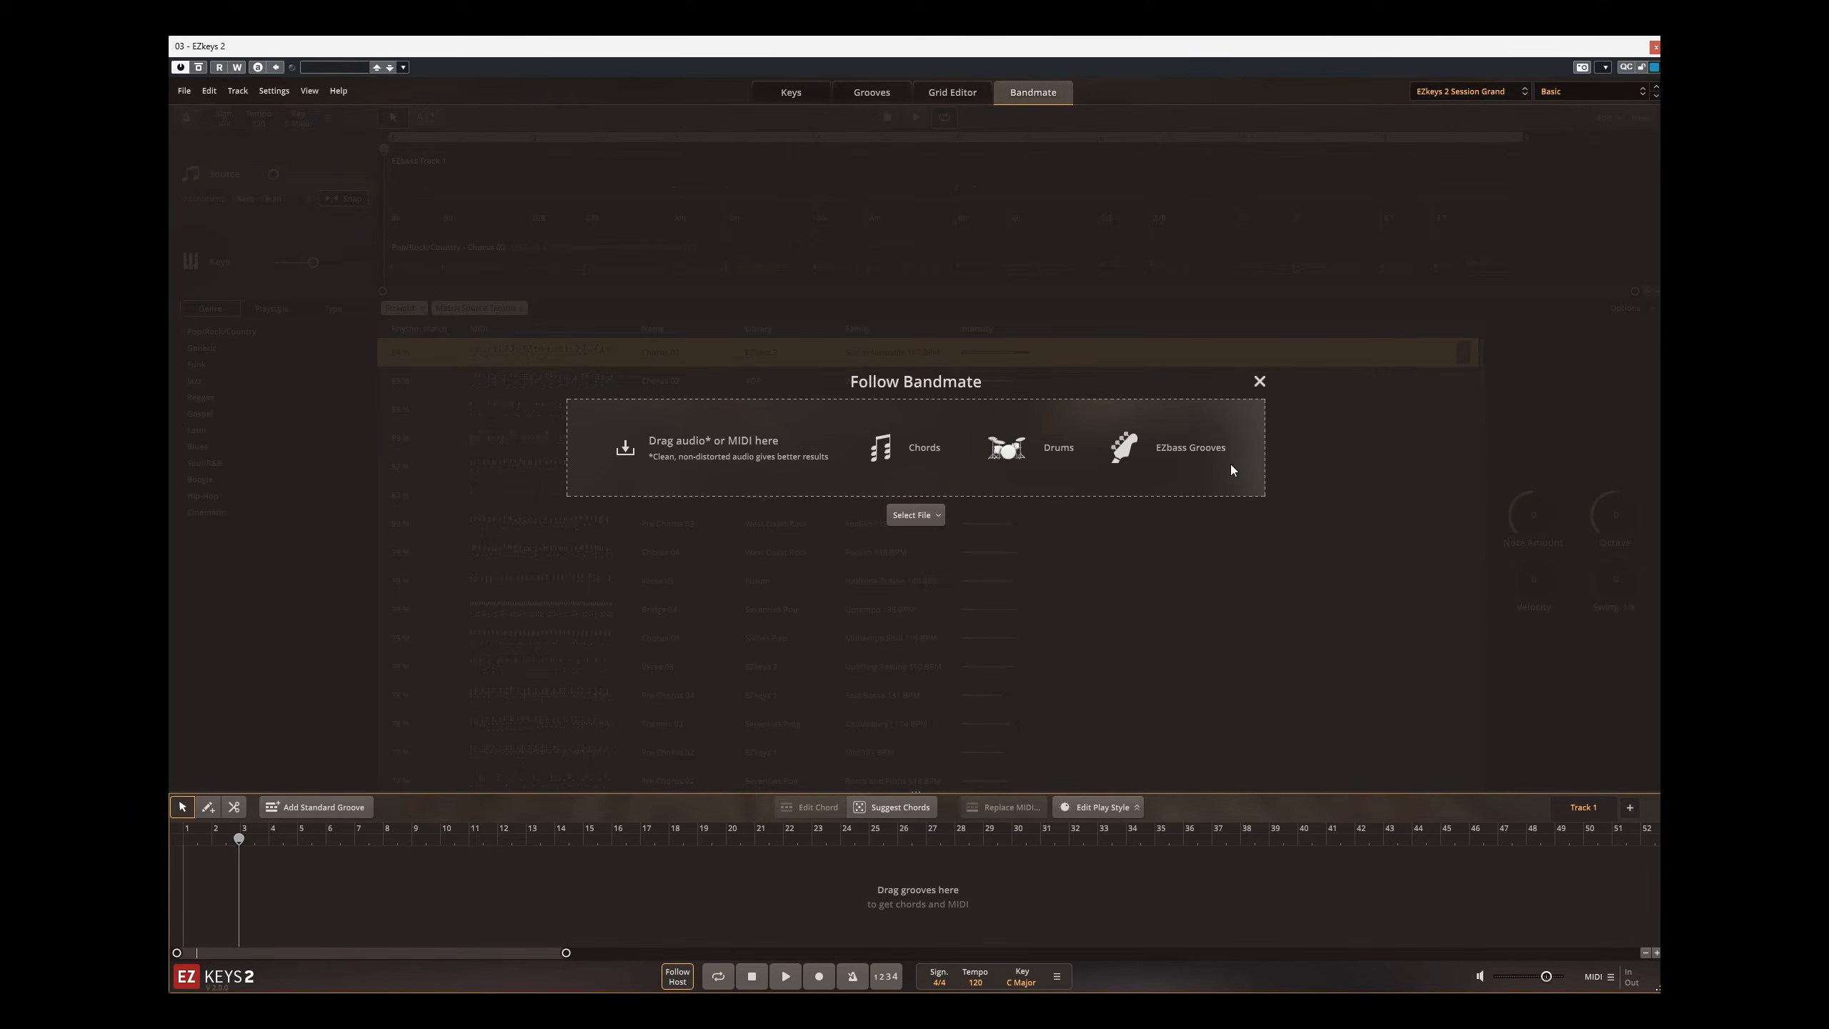
Step: Close EZkeys 2, open the Superior Drummer 3 instrument from the Cubase project, and audition the Crash 2 cymbal
click(1655, 47)
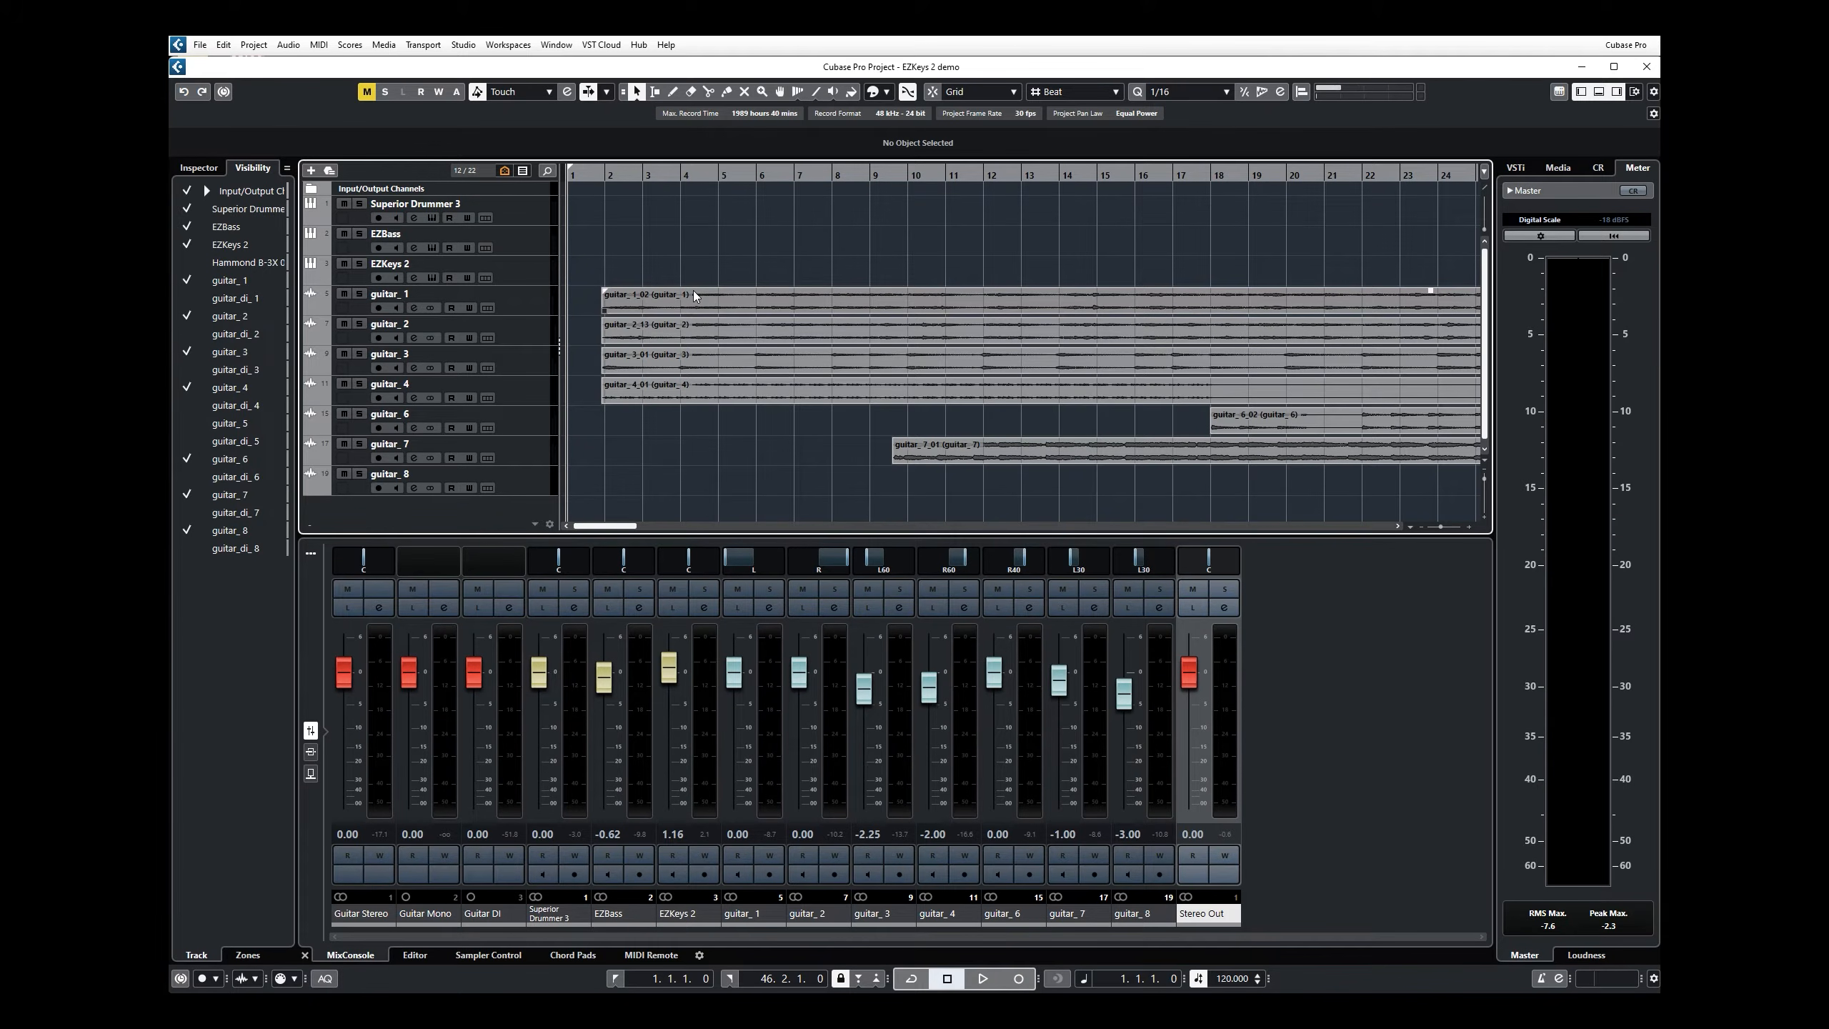
click(433, 218)
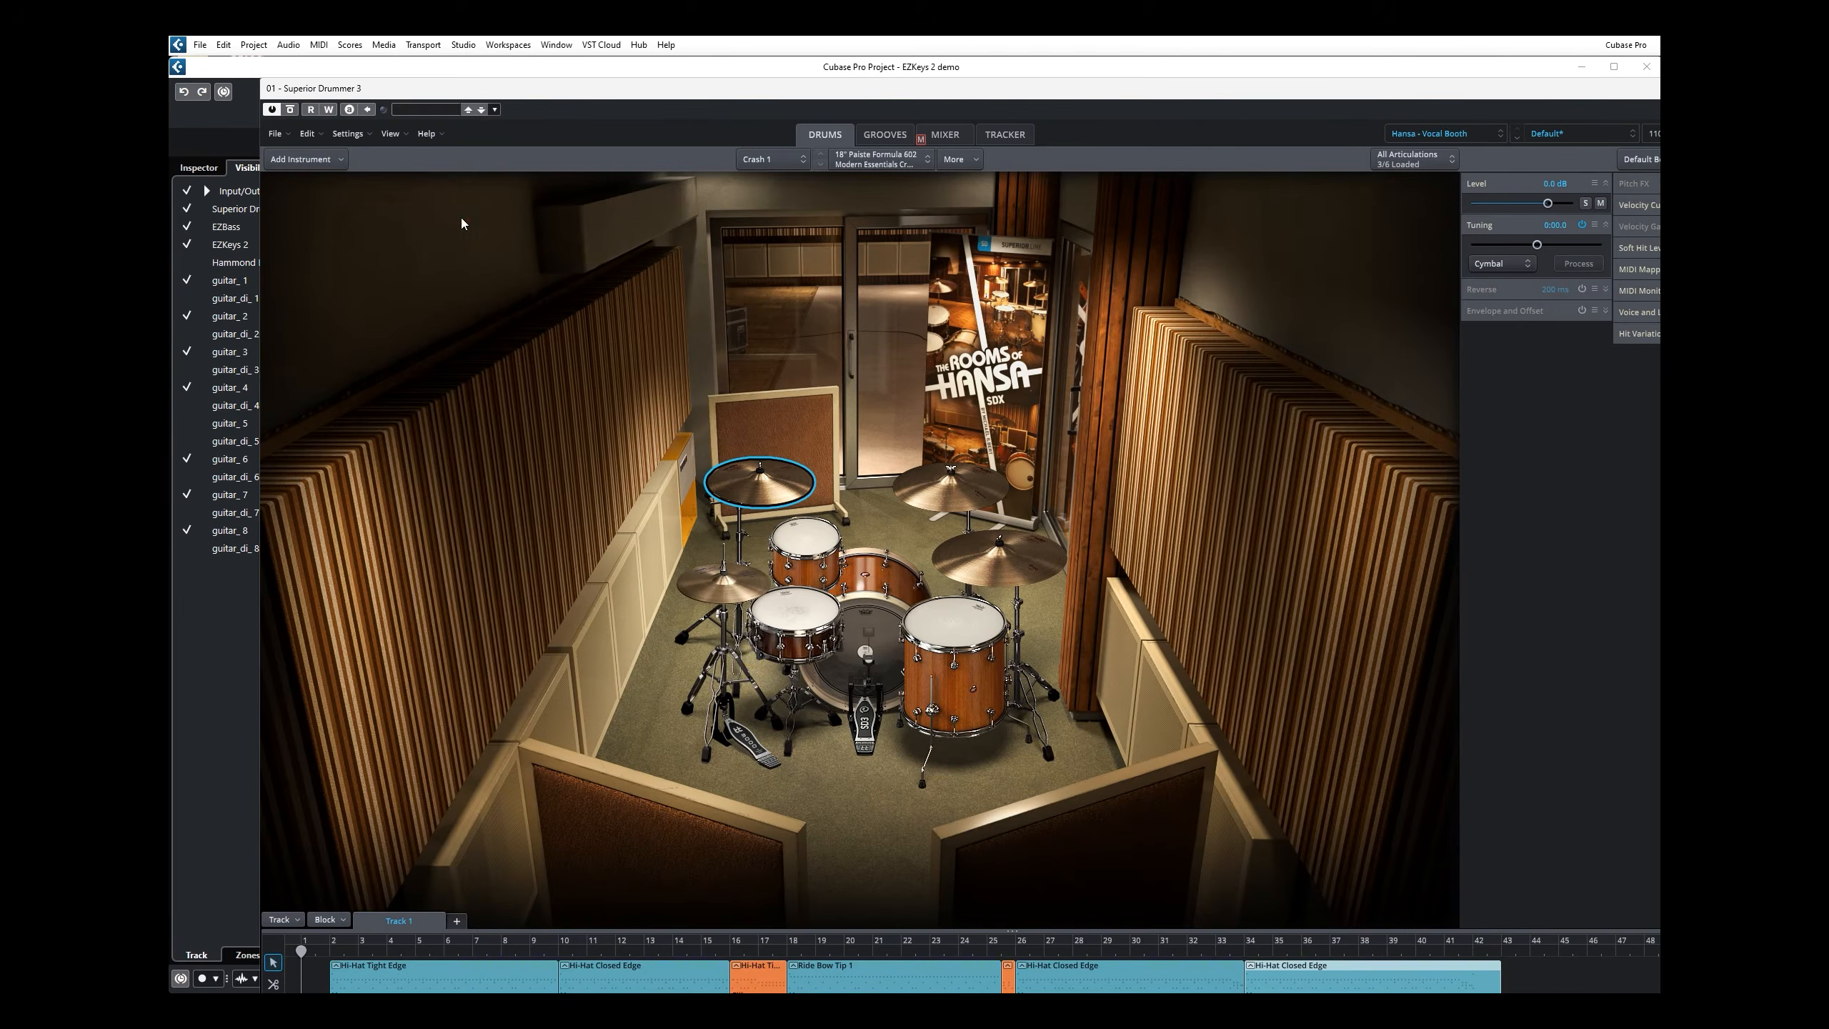
drag(992, 91, 870, 58)
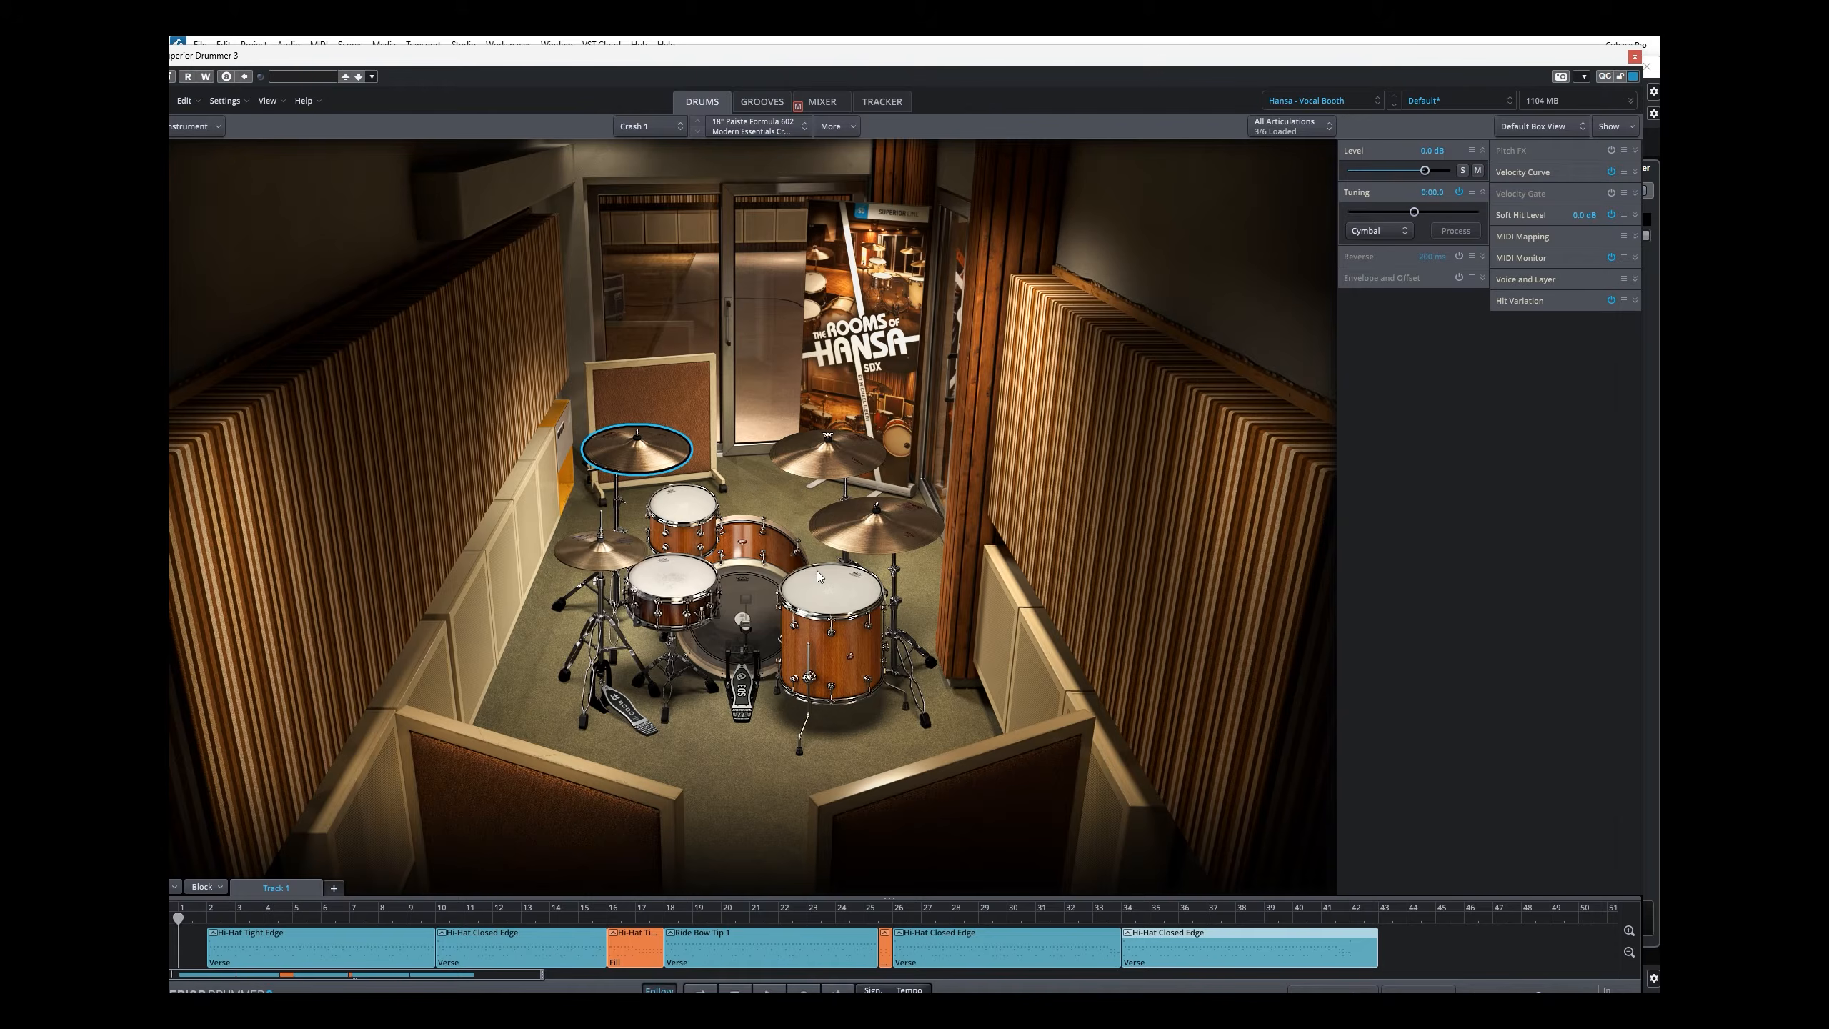
click(864, 465)
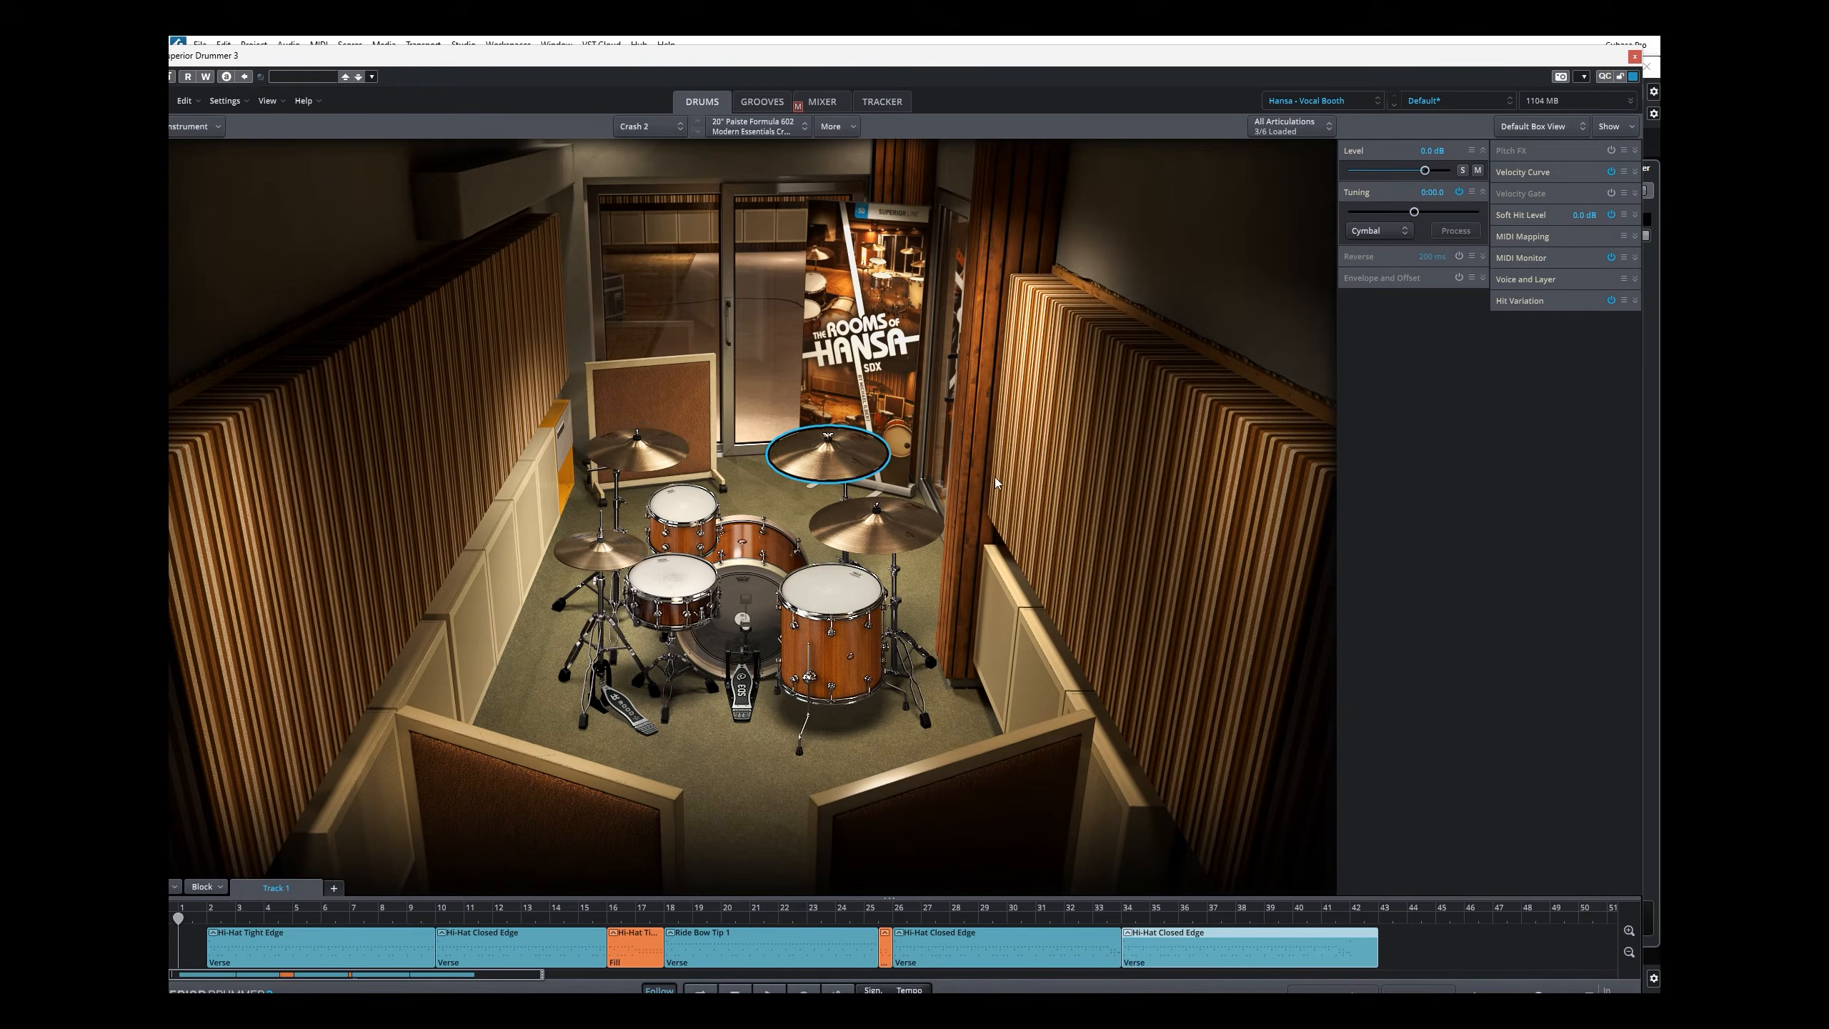
Step: Close Superior Drummer 3 and open the EZBass instrument from the Cubase project
click(1635, 56)
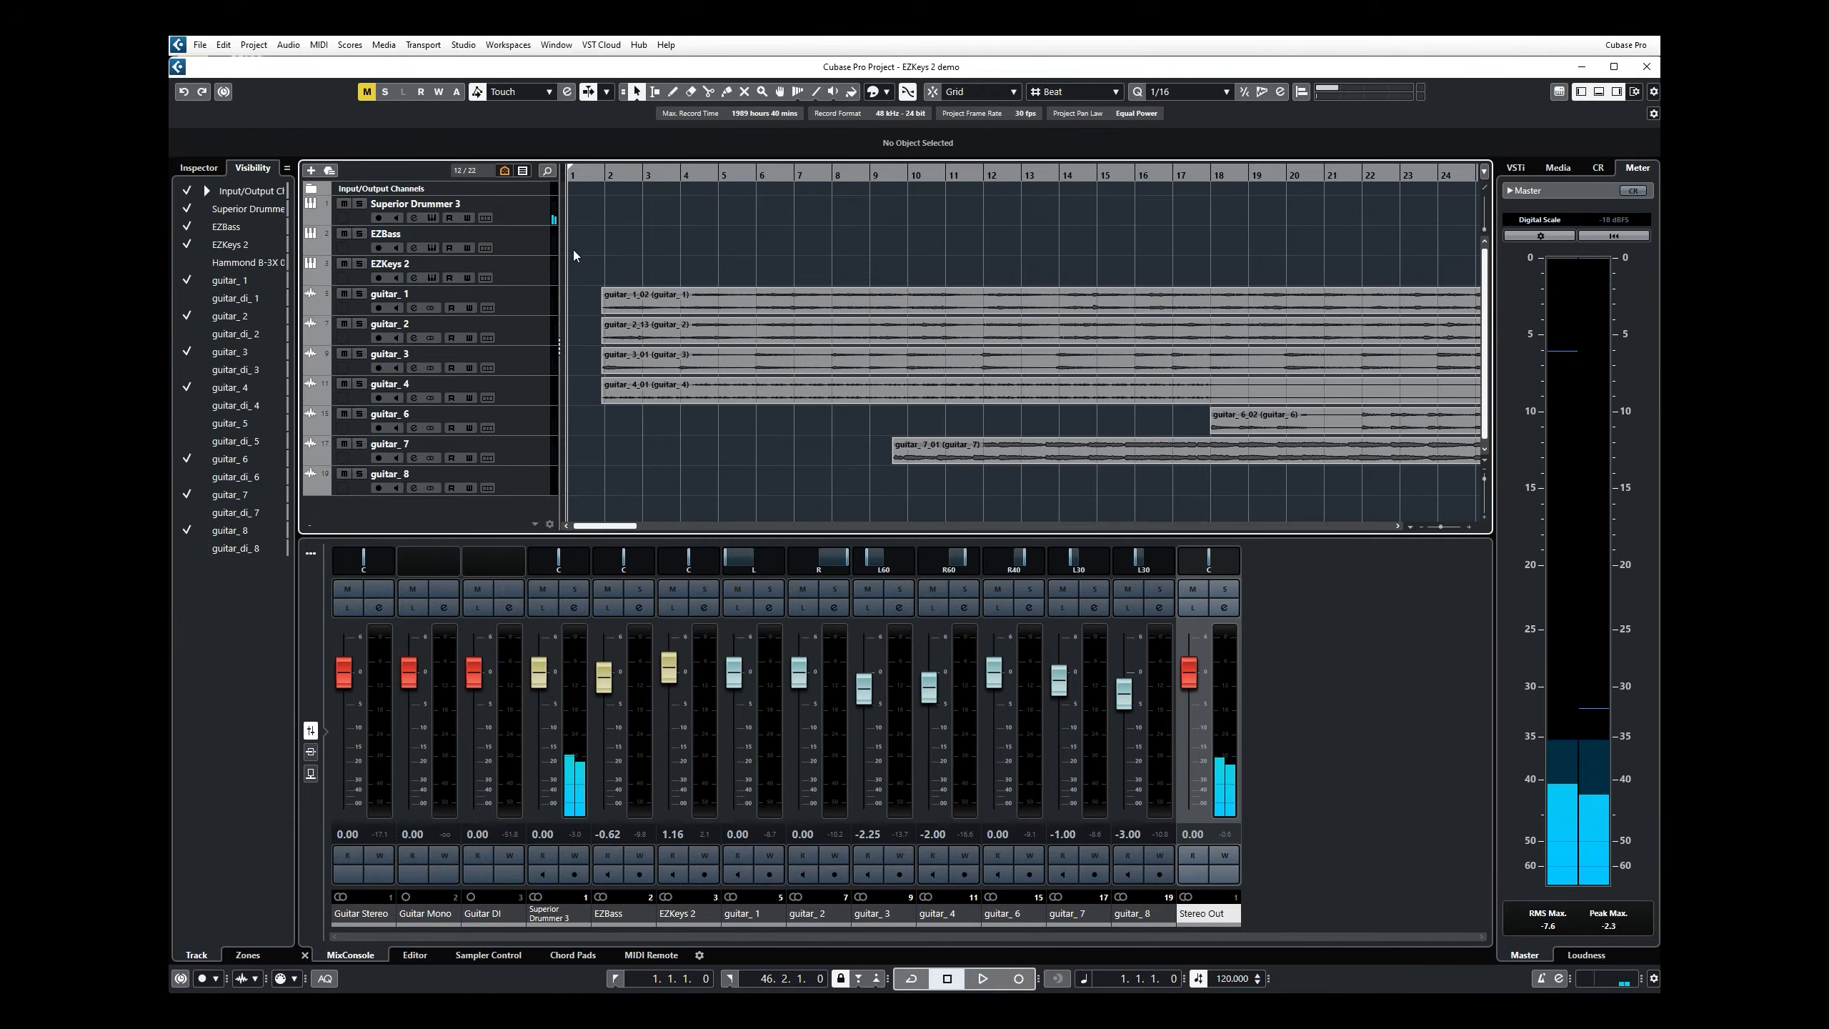
click(432, 247)
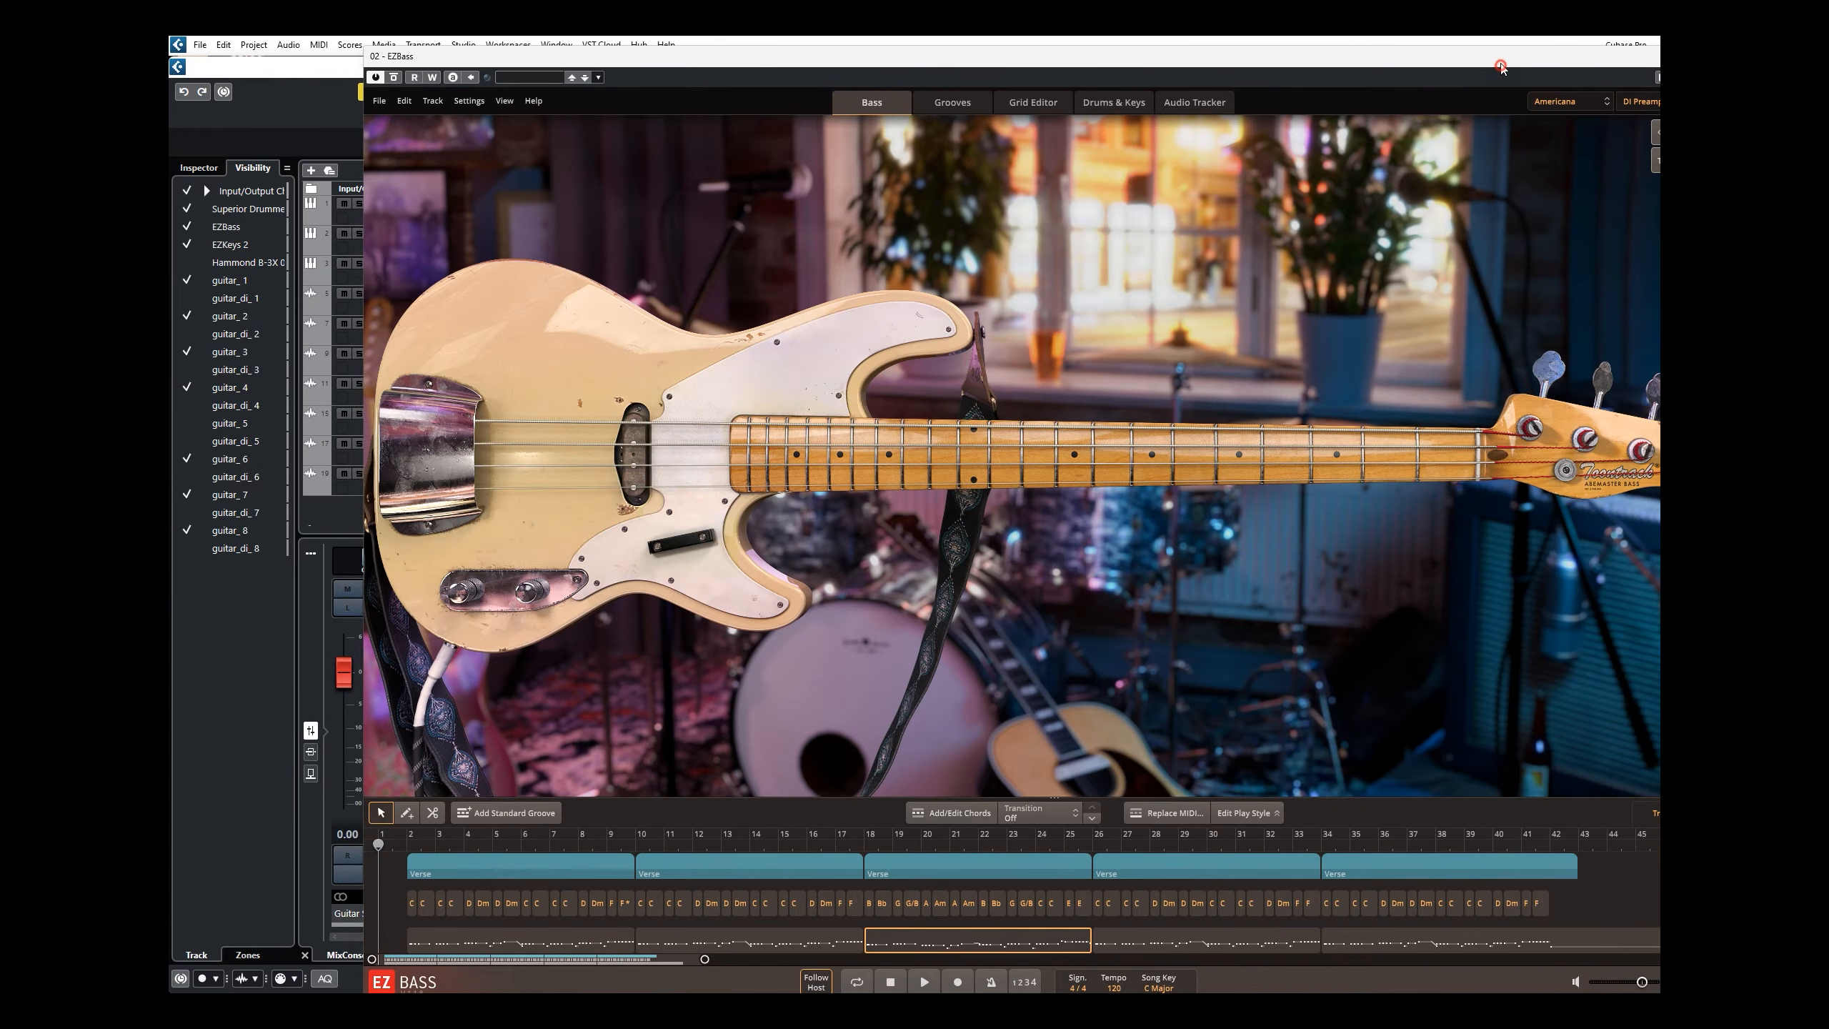
Step: Move the EZBass window fully into view, audition a few notes on the bass fretboard, and close EZBass
drag(1501, 66, 1319, 55)
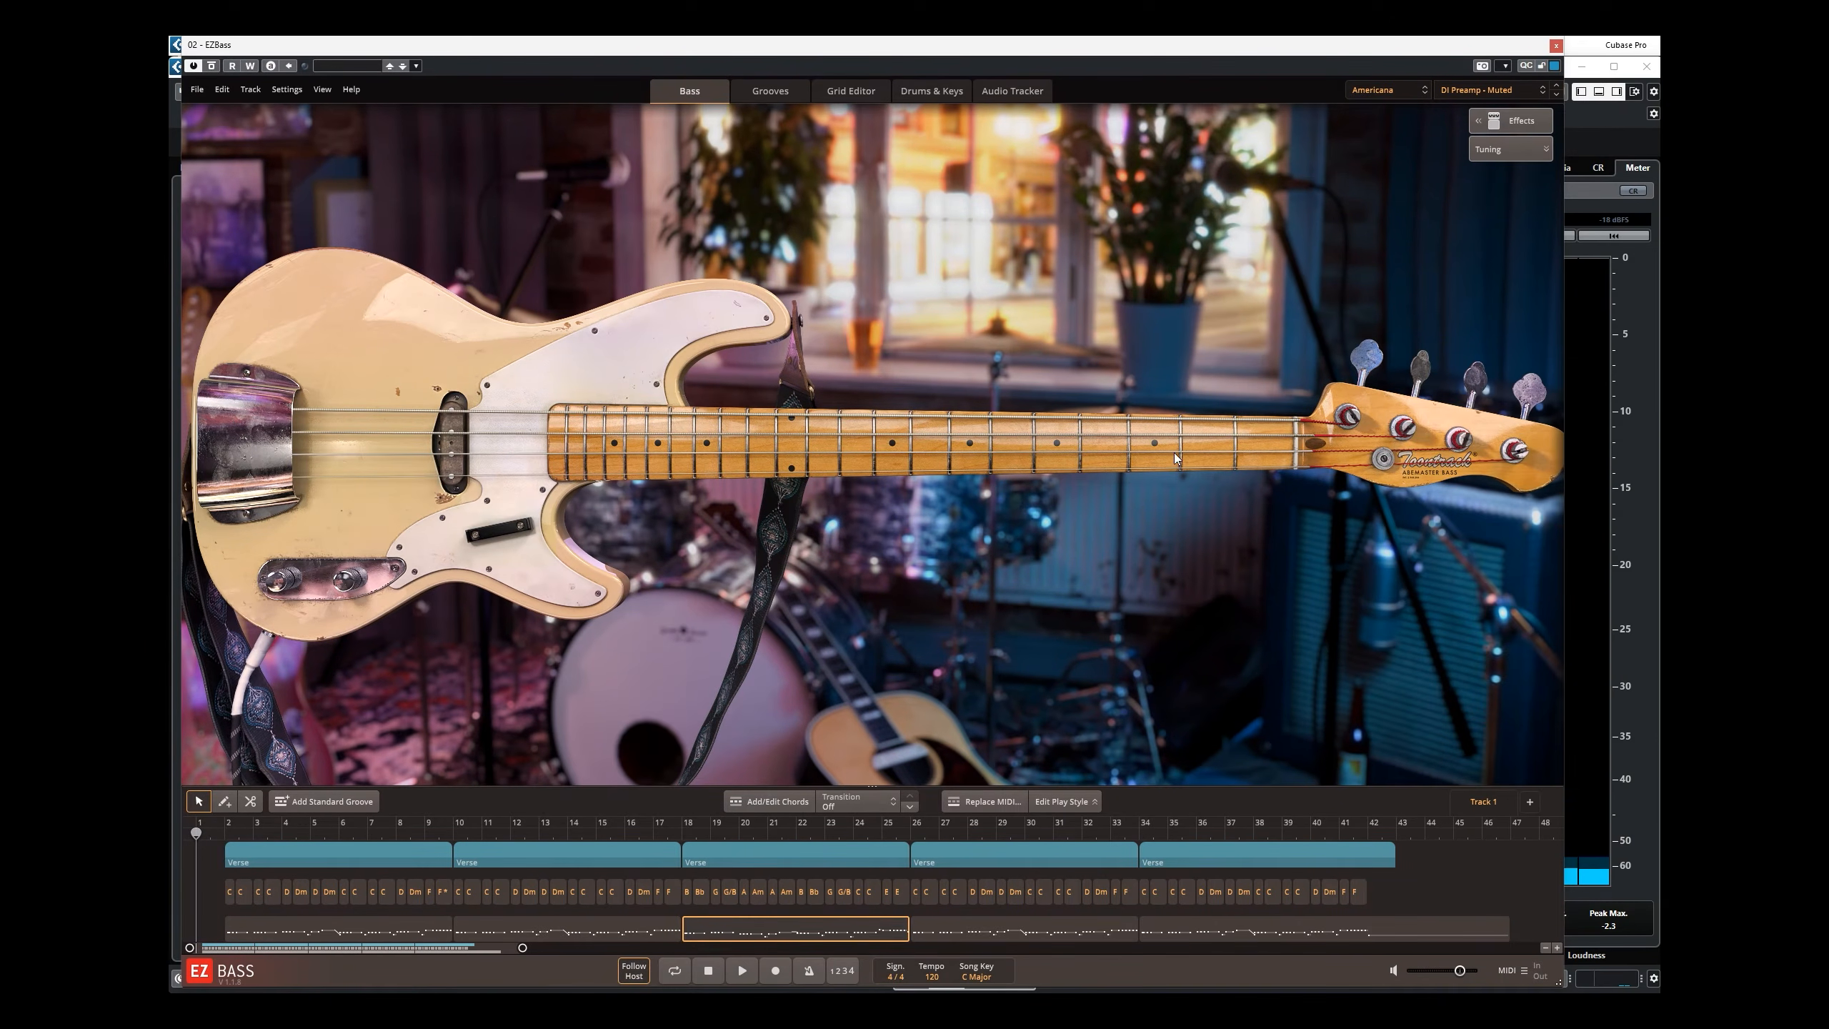
click(1173, 452)
click(1131, 422)
click(1061, 418)
click(969, 417)
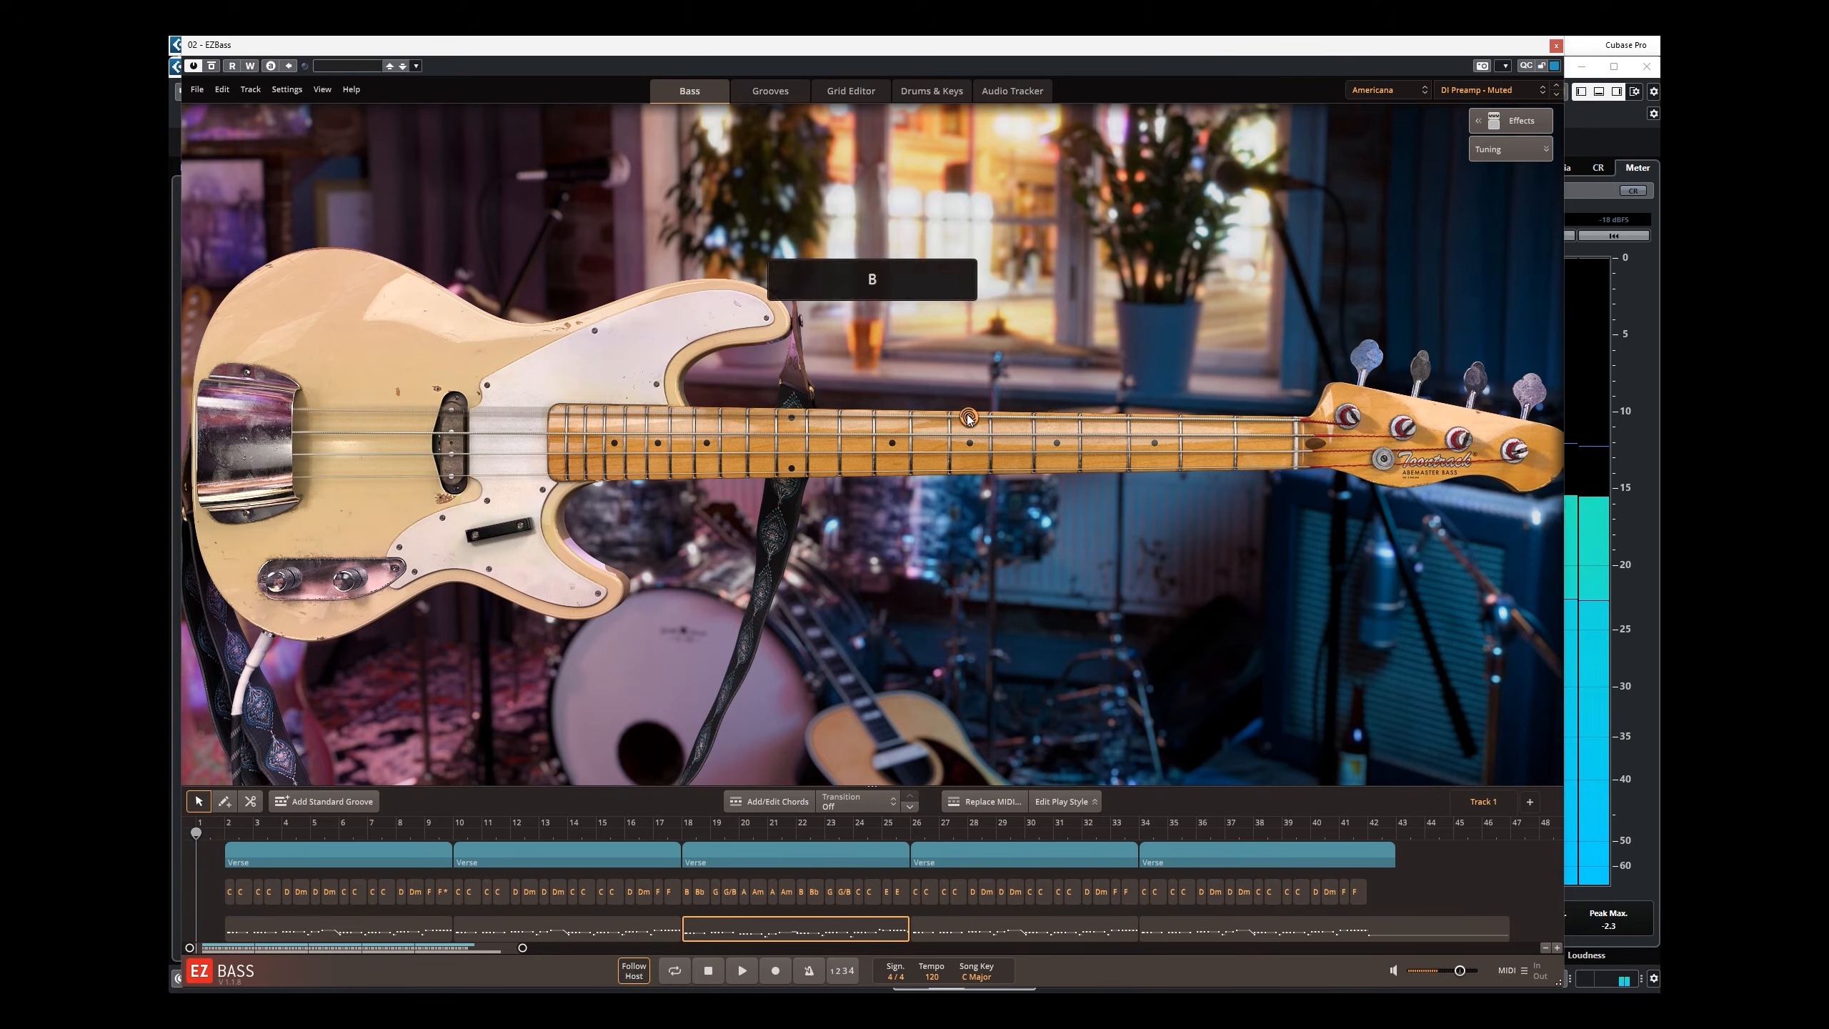
click(1555, 45)
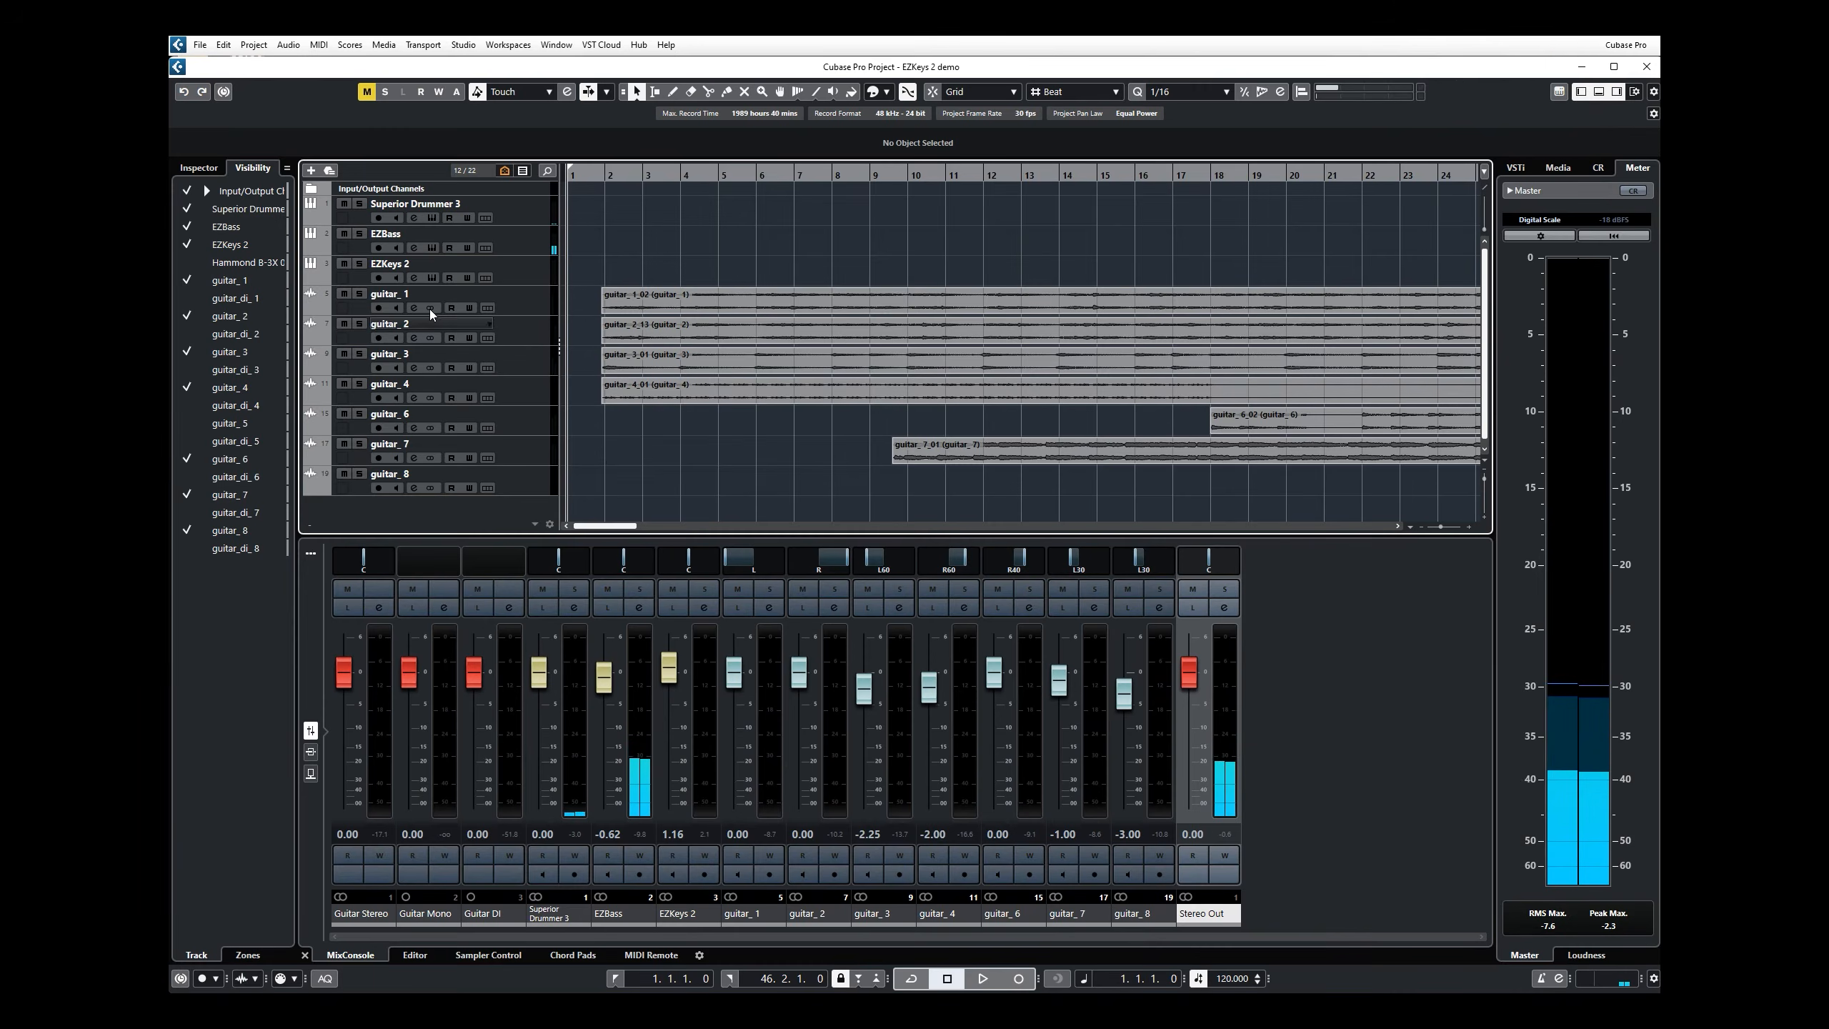
Step: Open and close the EZKeys 2 instrument, and play the Cubase project from bar 1
click(432, 277)
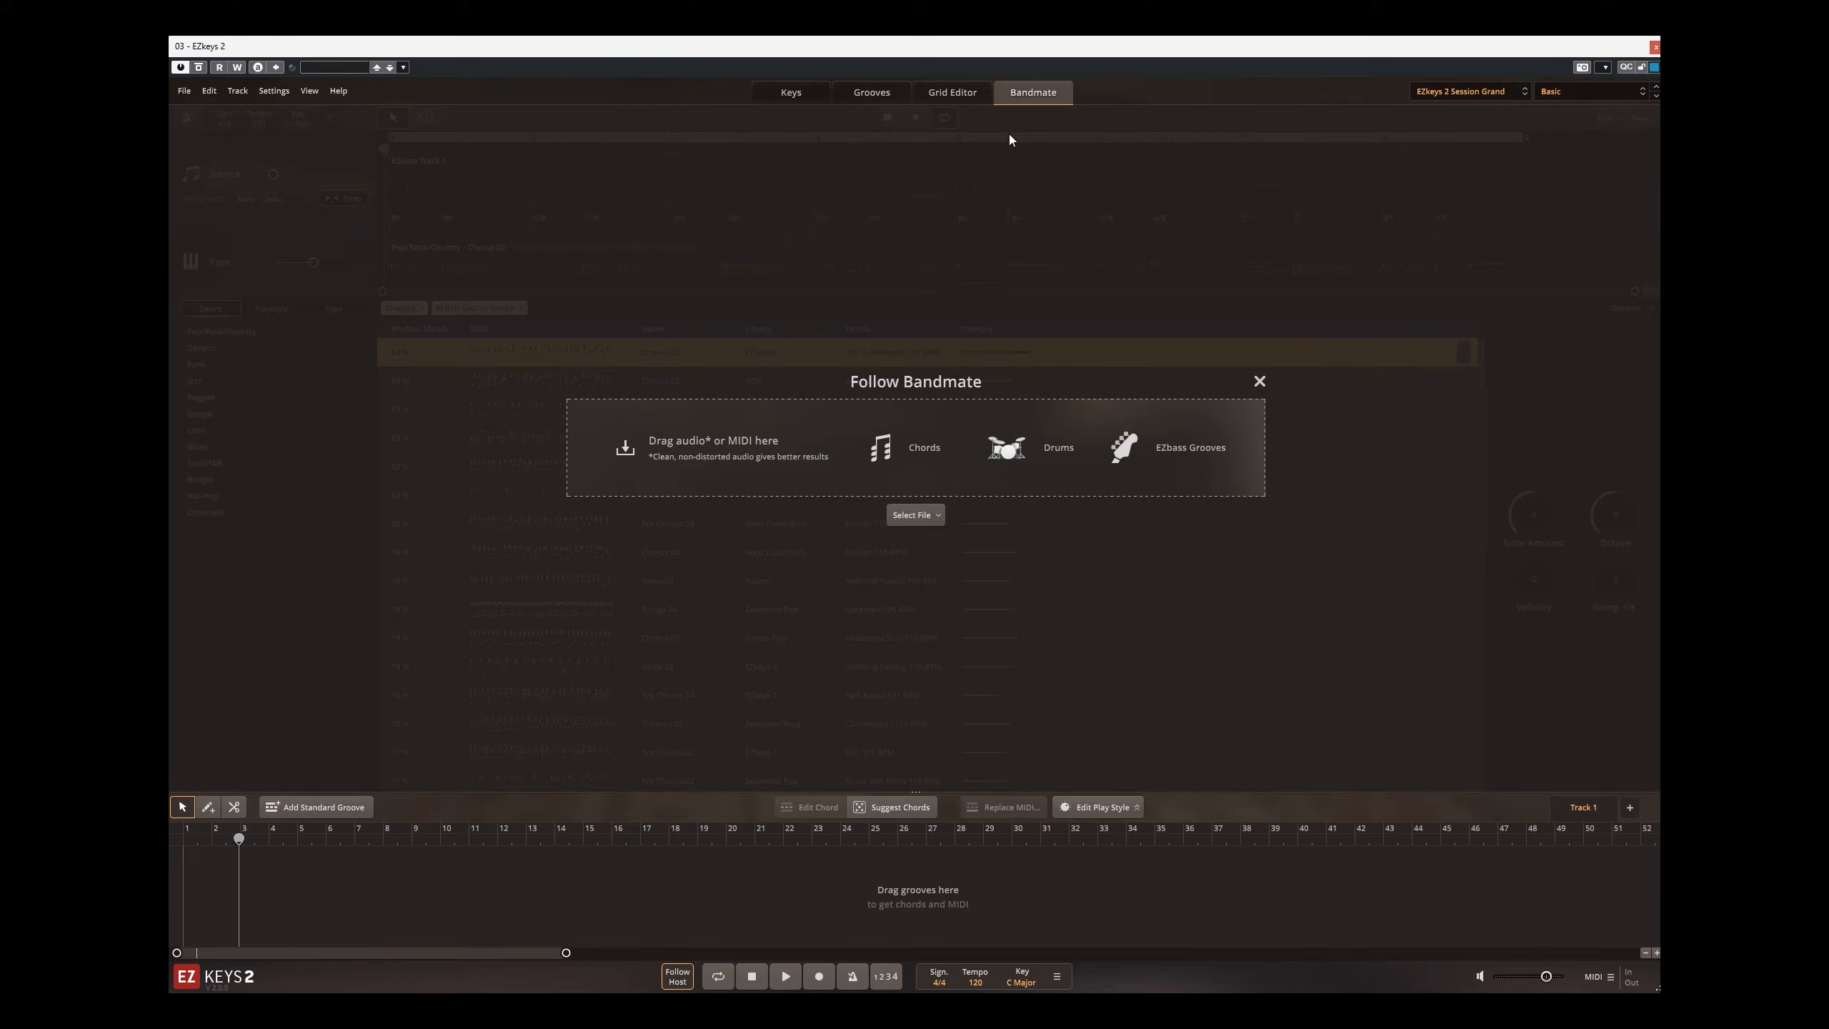
click(1654, 50)
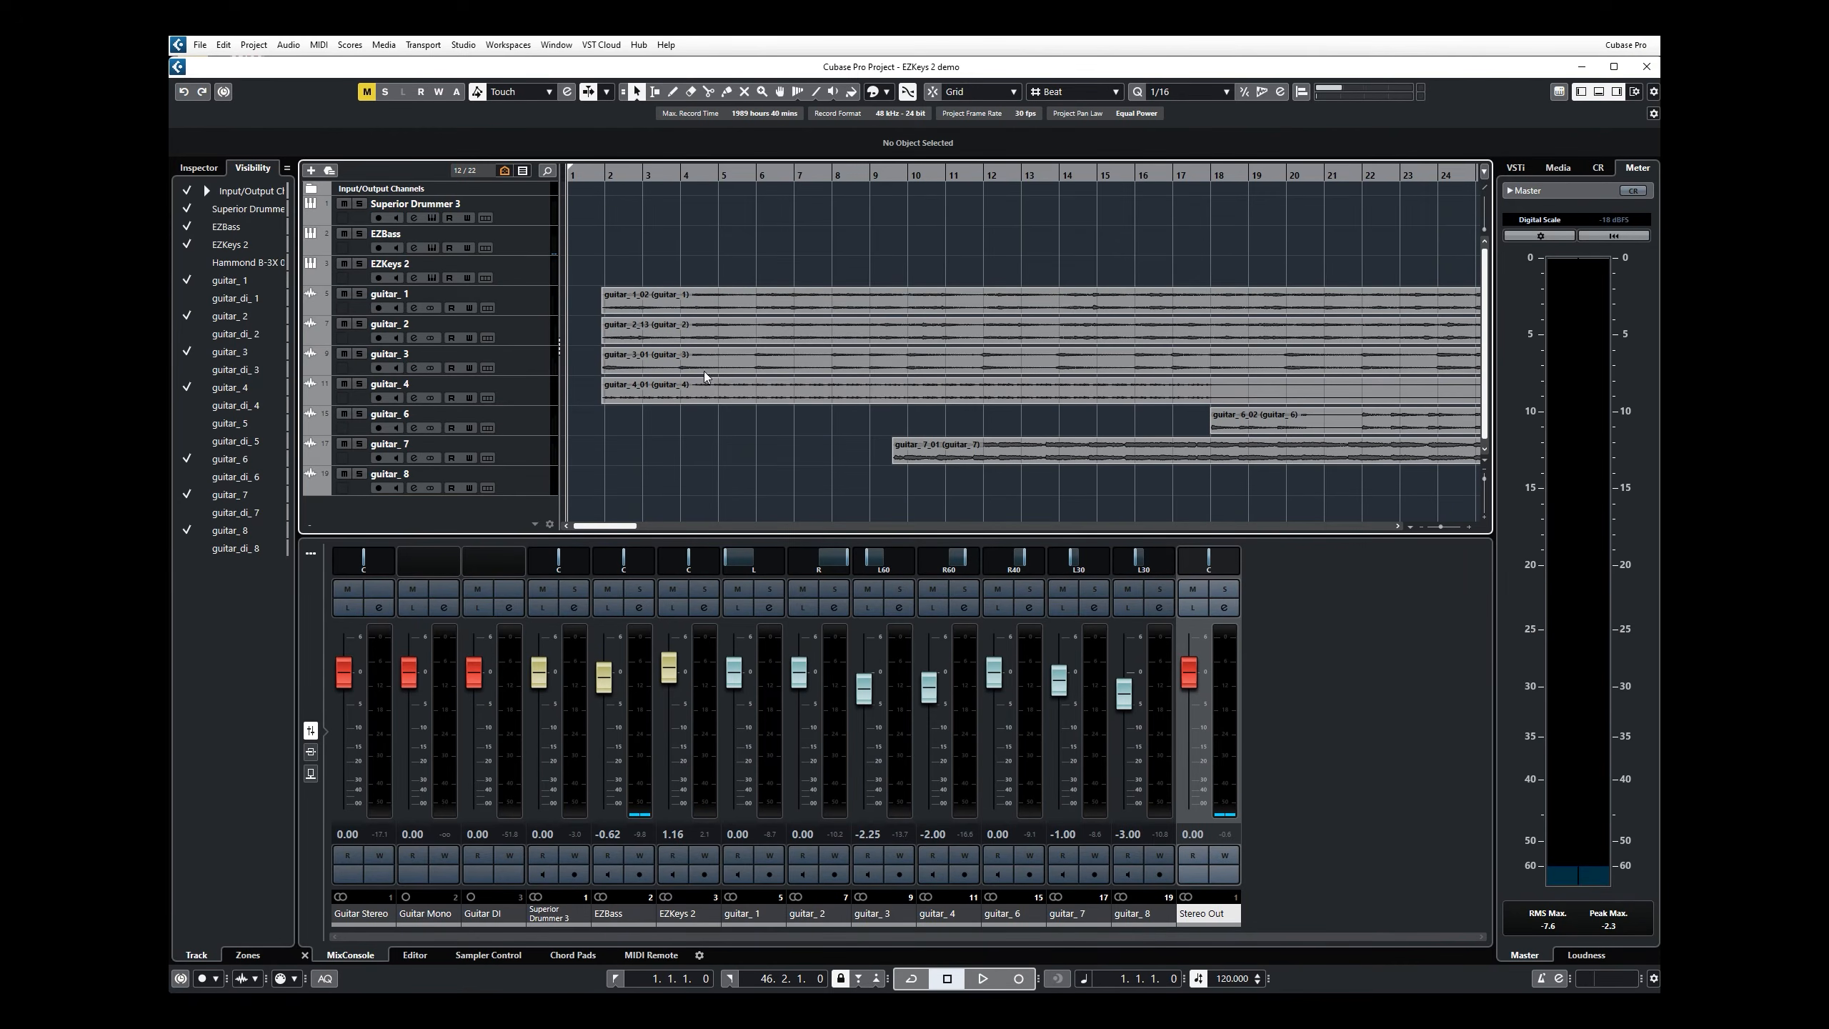
click(586, 176)
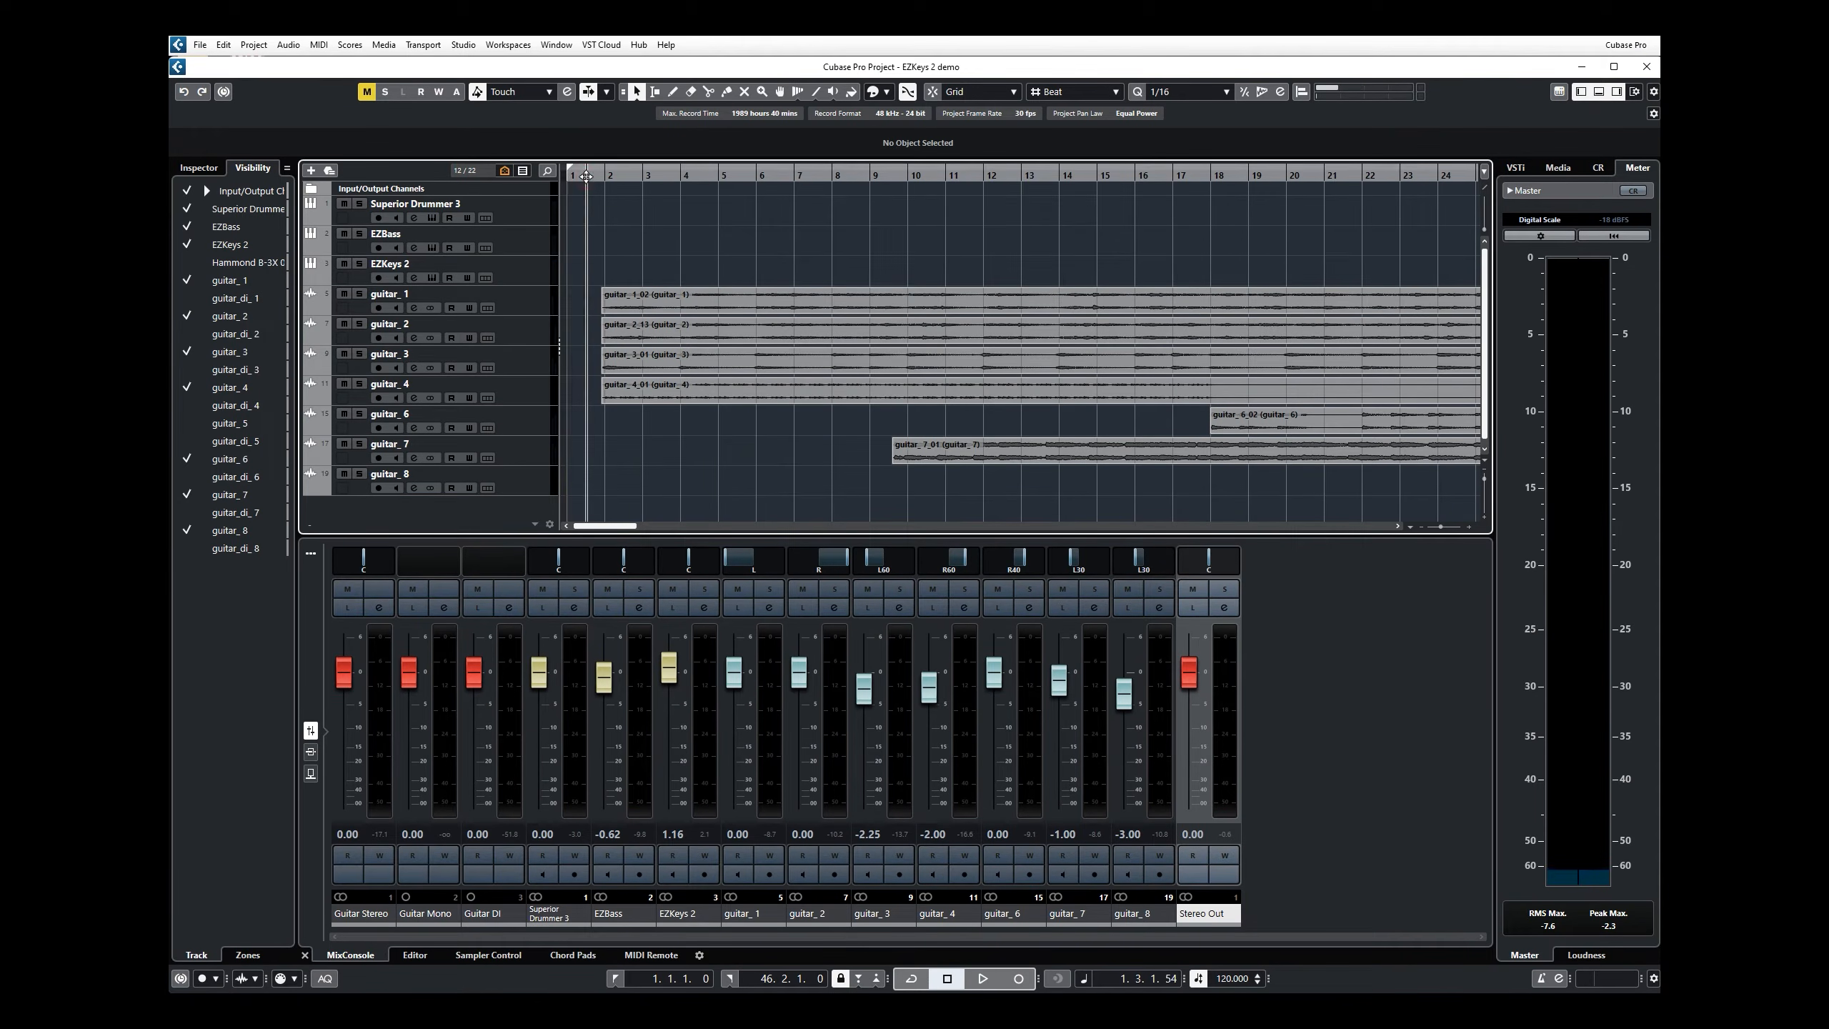
key(space)
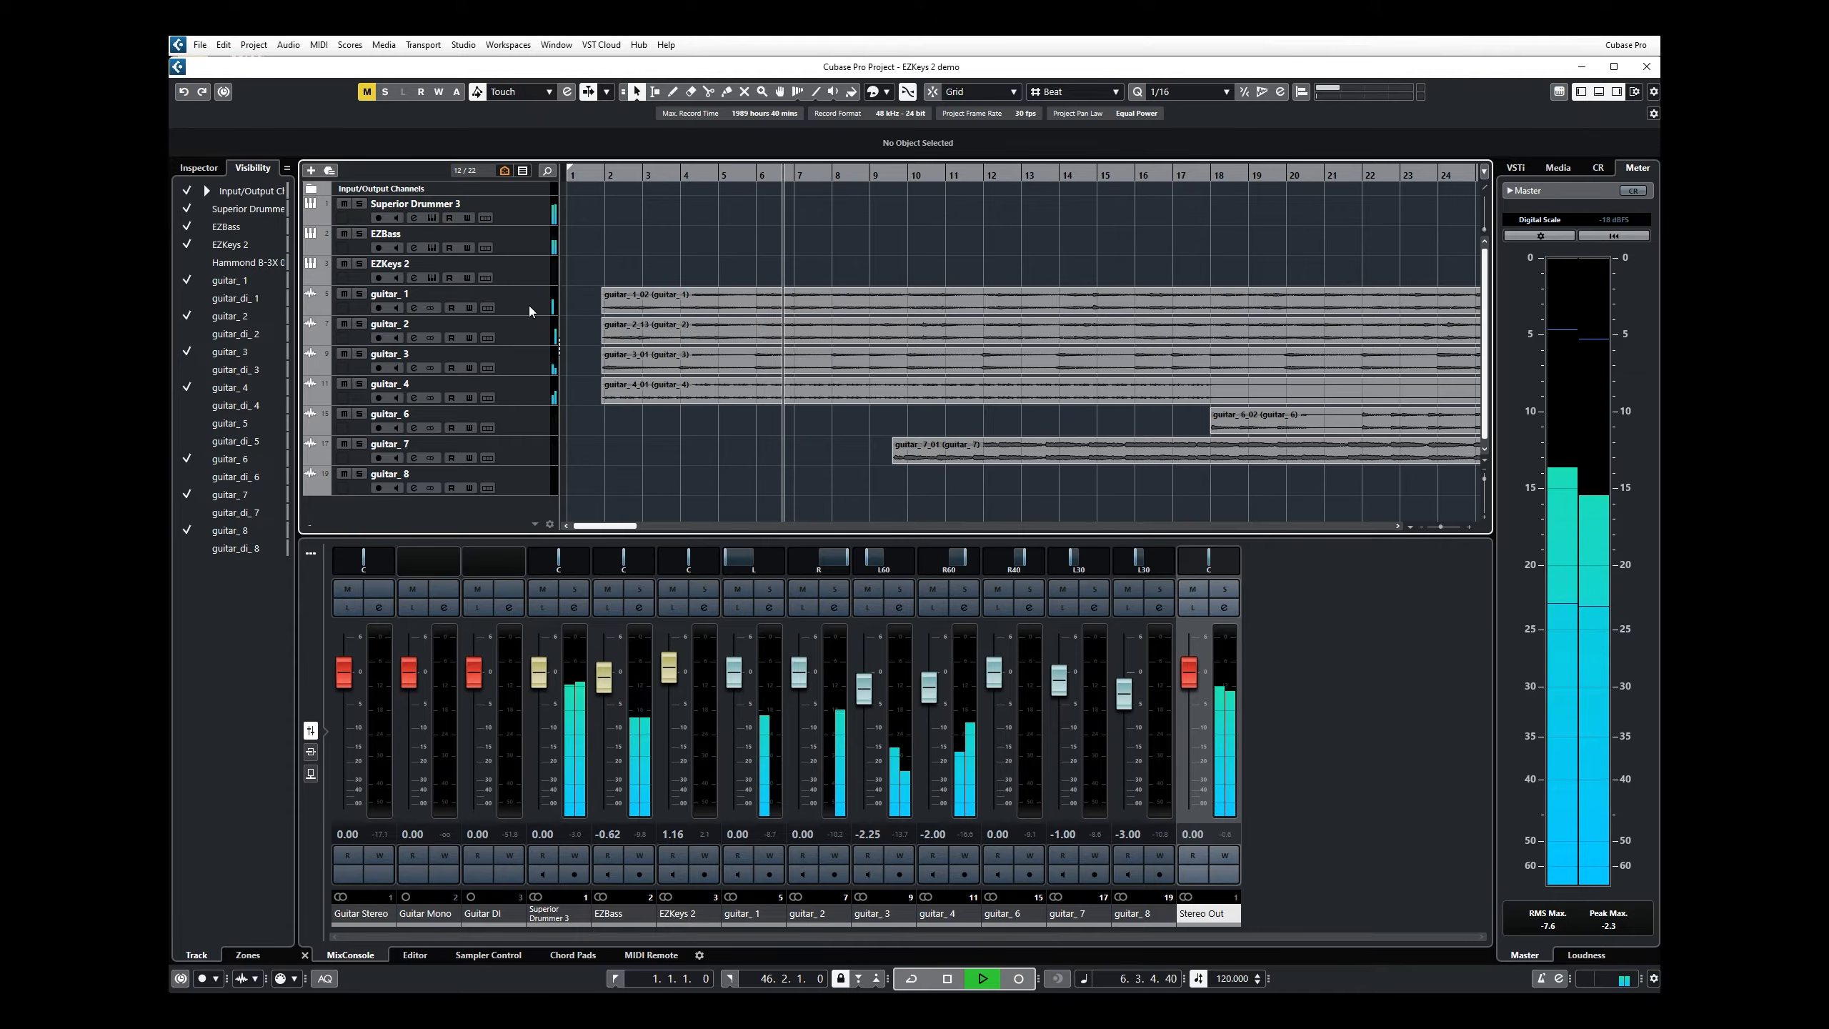
Step: Solo guitar_1 through guitar_4 one after another during playback, and release the solos on guitar_2 and guitar_1
click(359, 293)
click(360, 324)
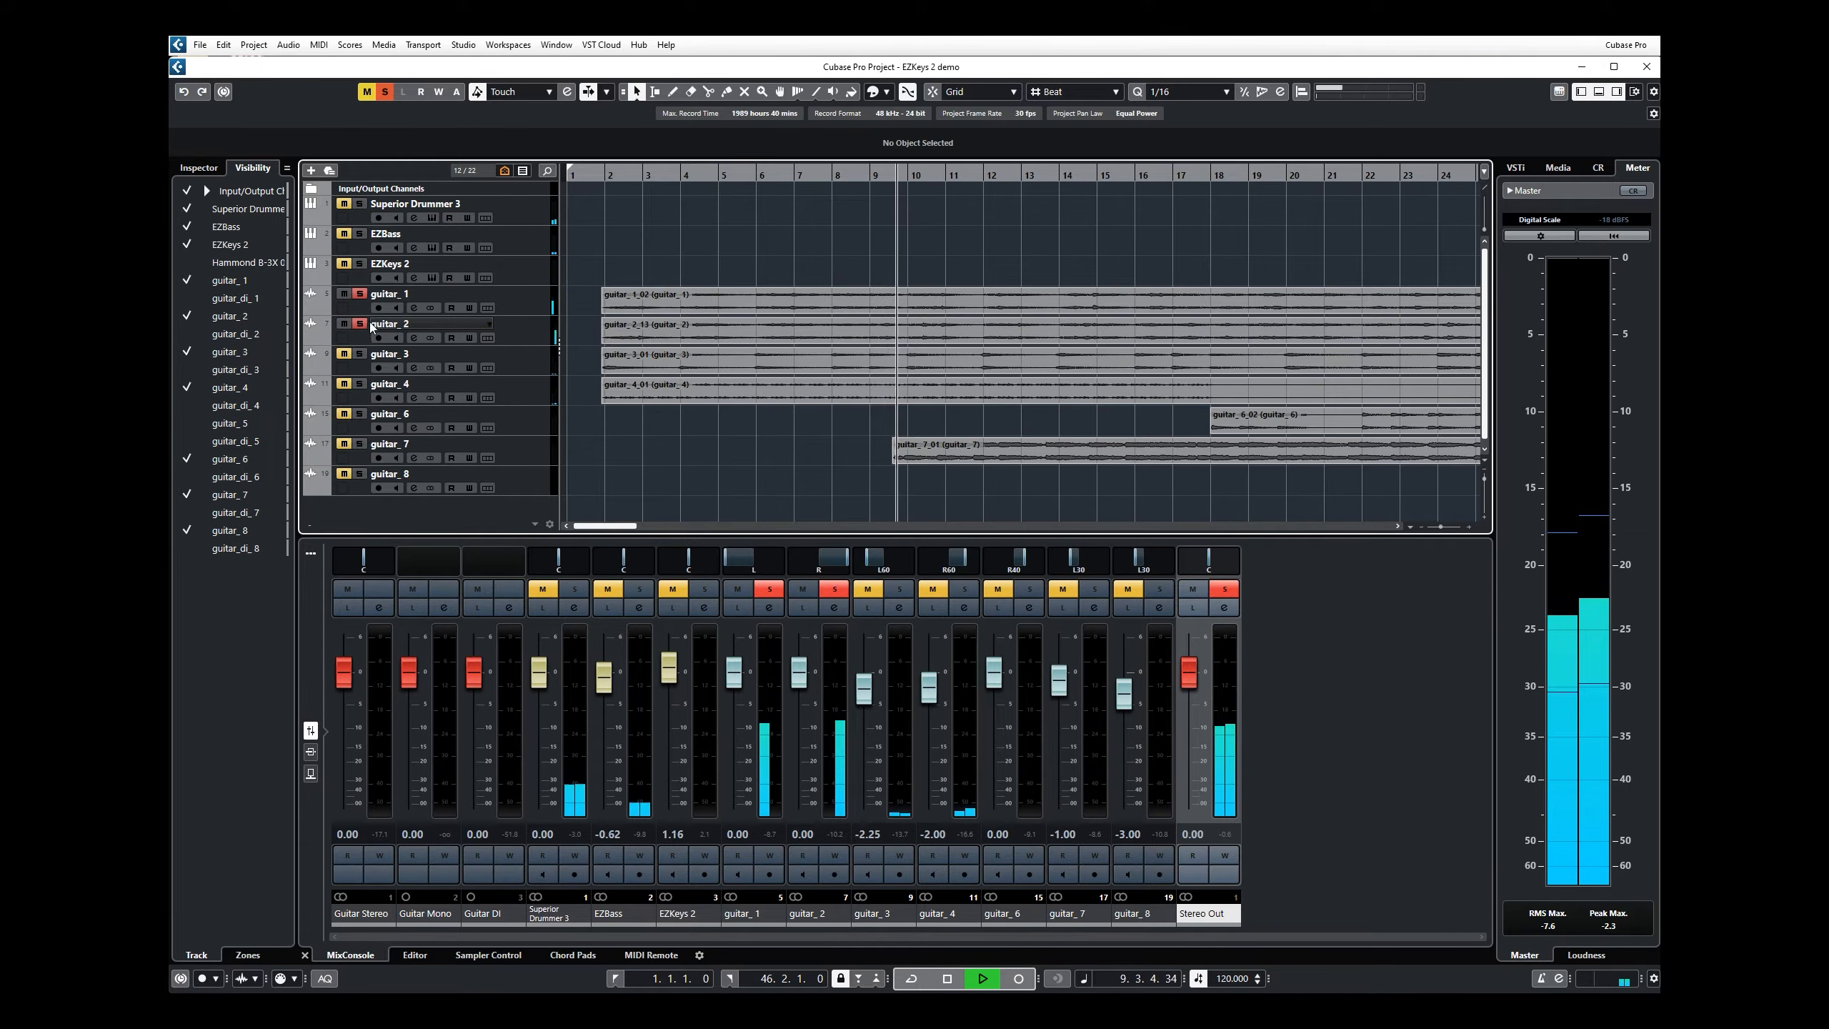
click(360, 354)
click(361, 383)
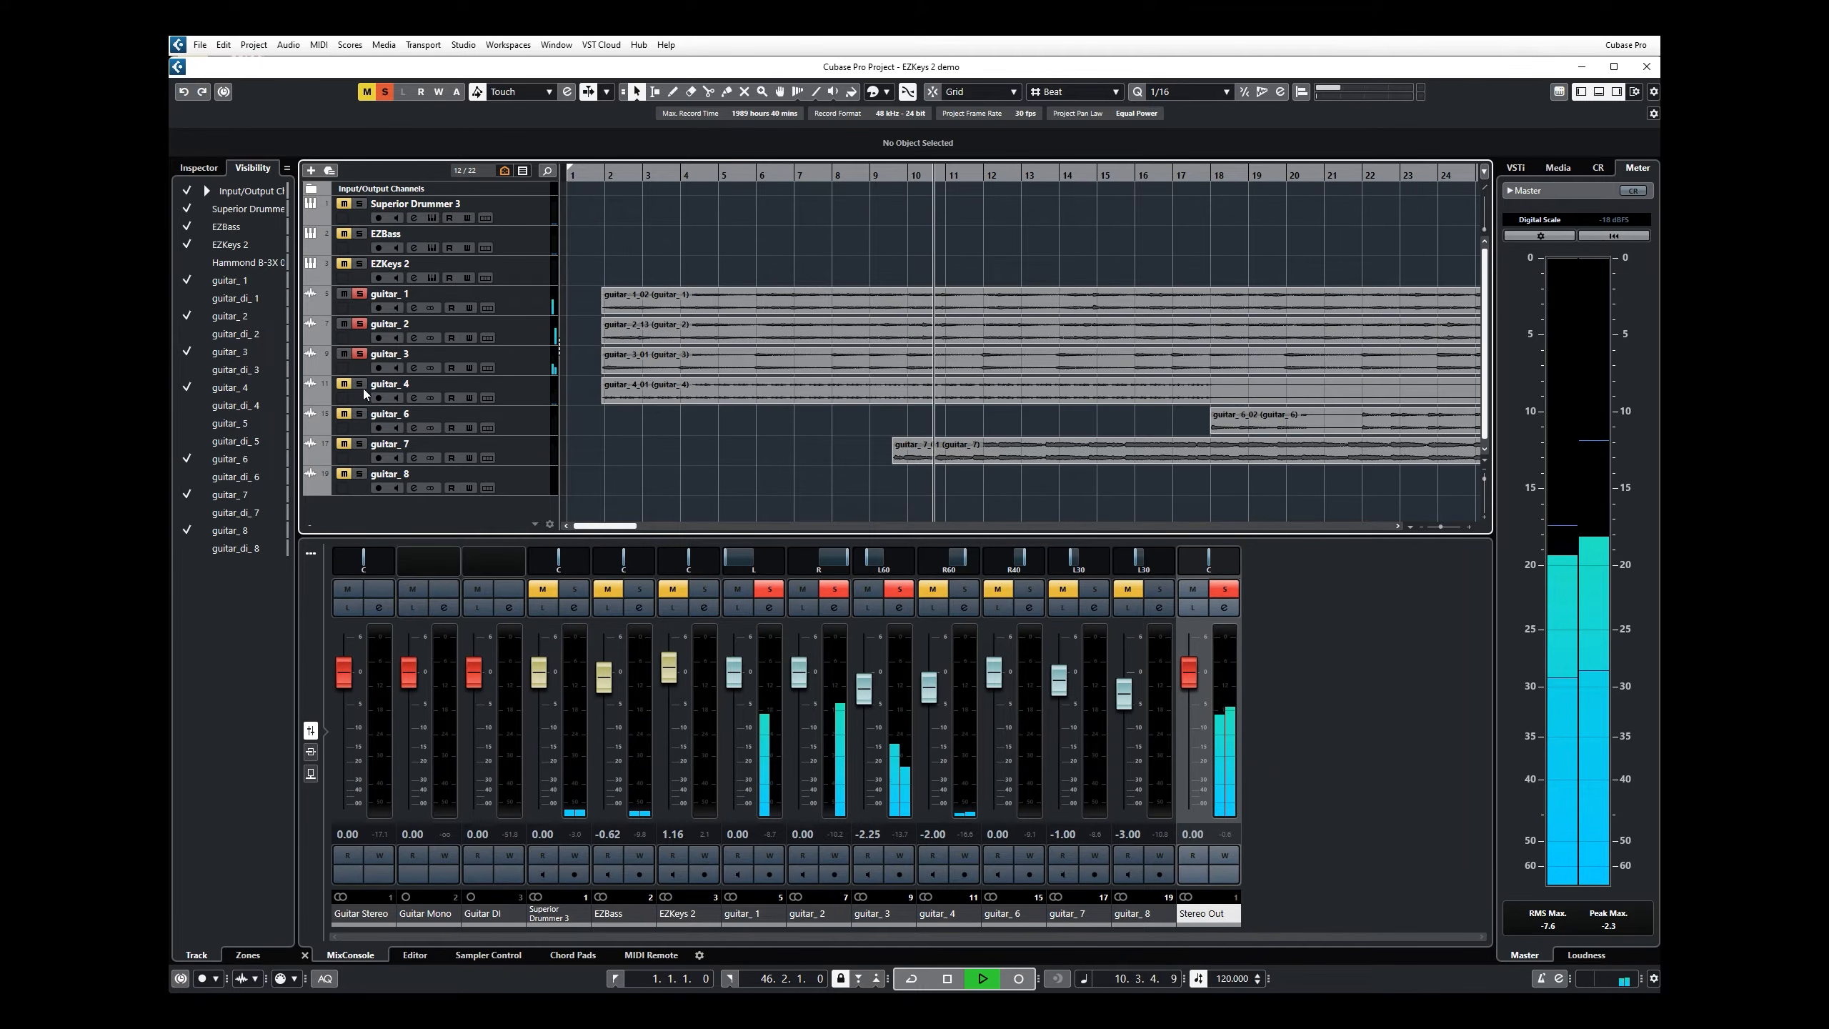
click(361, 323)
click(360, 294)
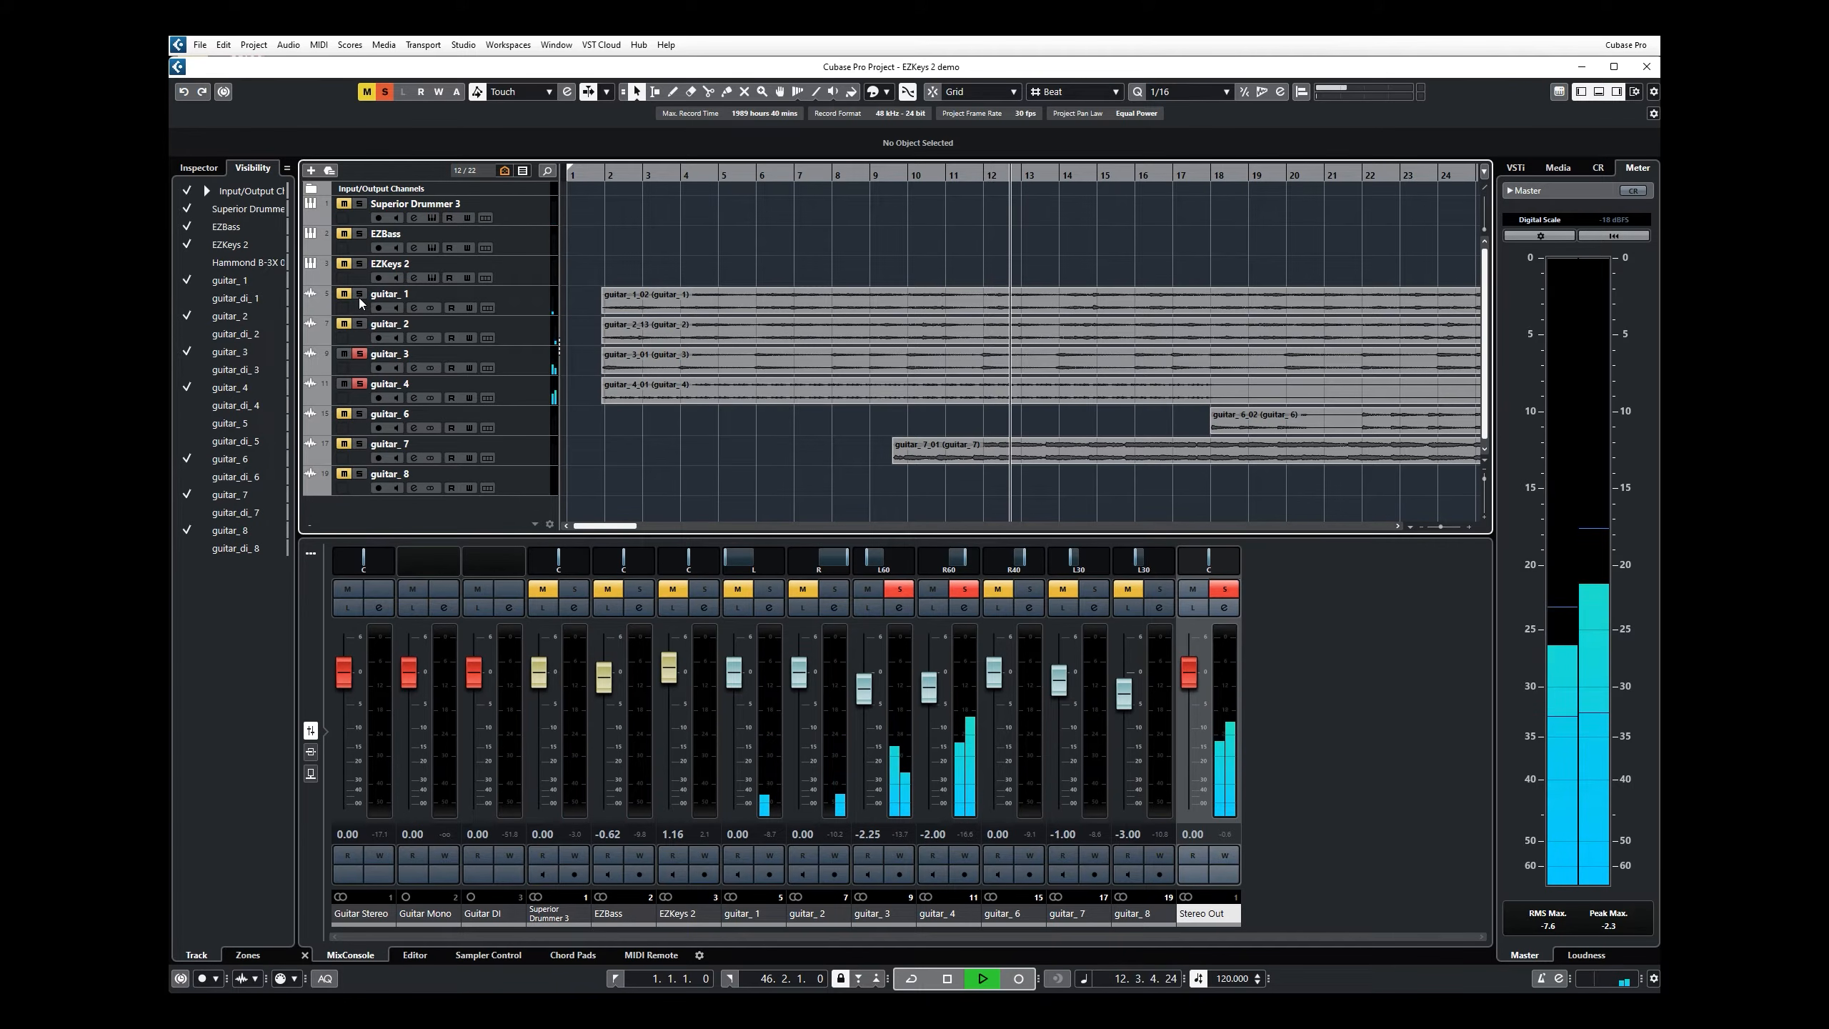
Step: Audition guitar_7 in solo, clear all remaining track solos, and stop playback of the full arrangement
click(360, 443)
click(362, 377)
click(362, 383)
click(360, 354)
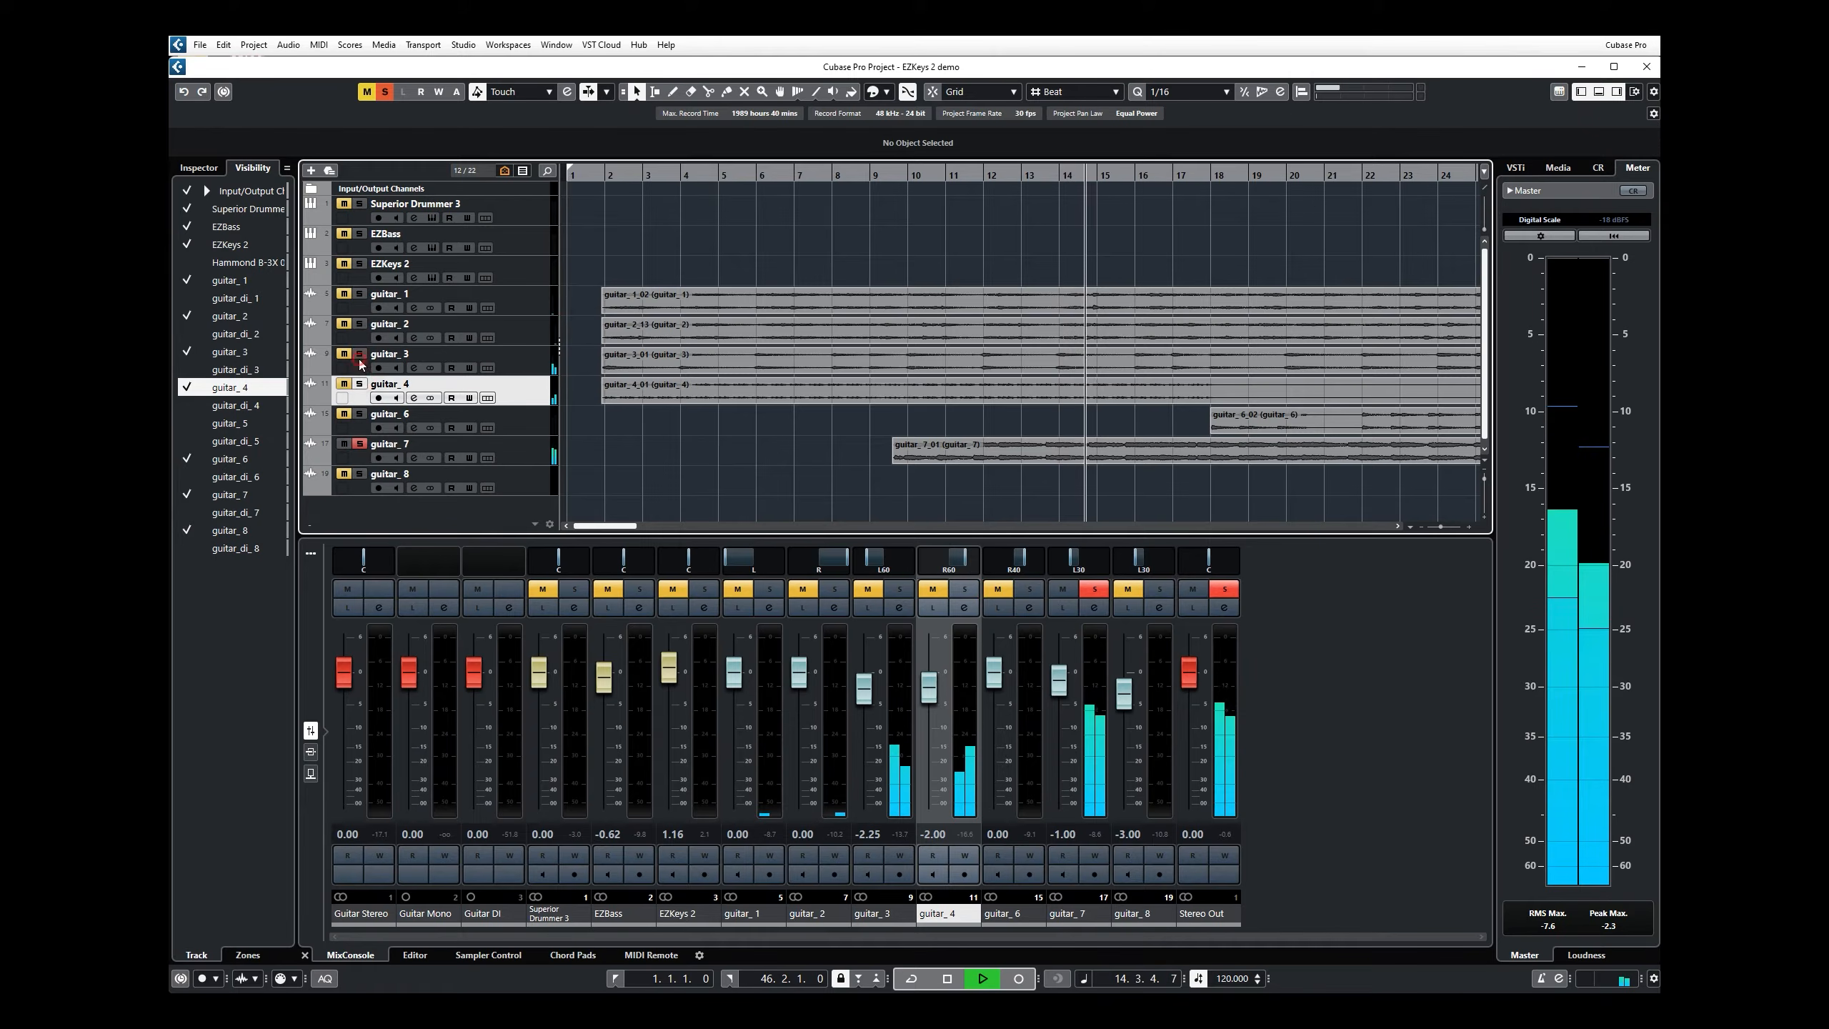
click(360, 443)
scroll(959, 332, down, 2)
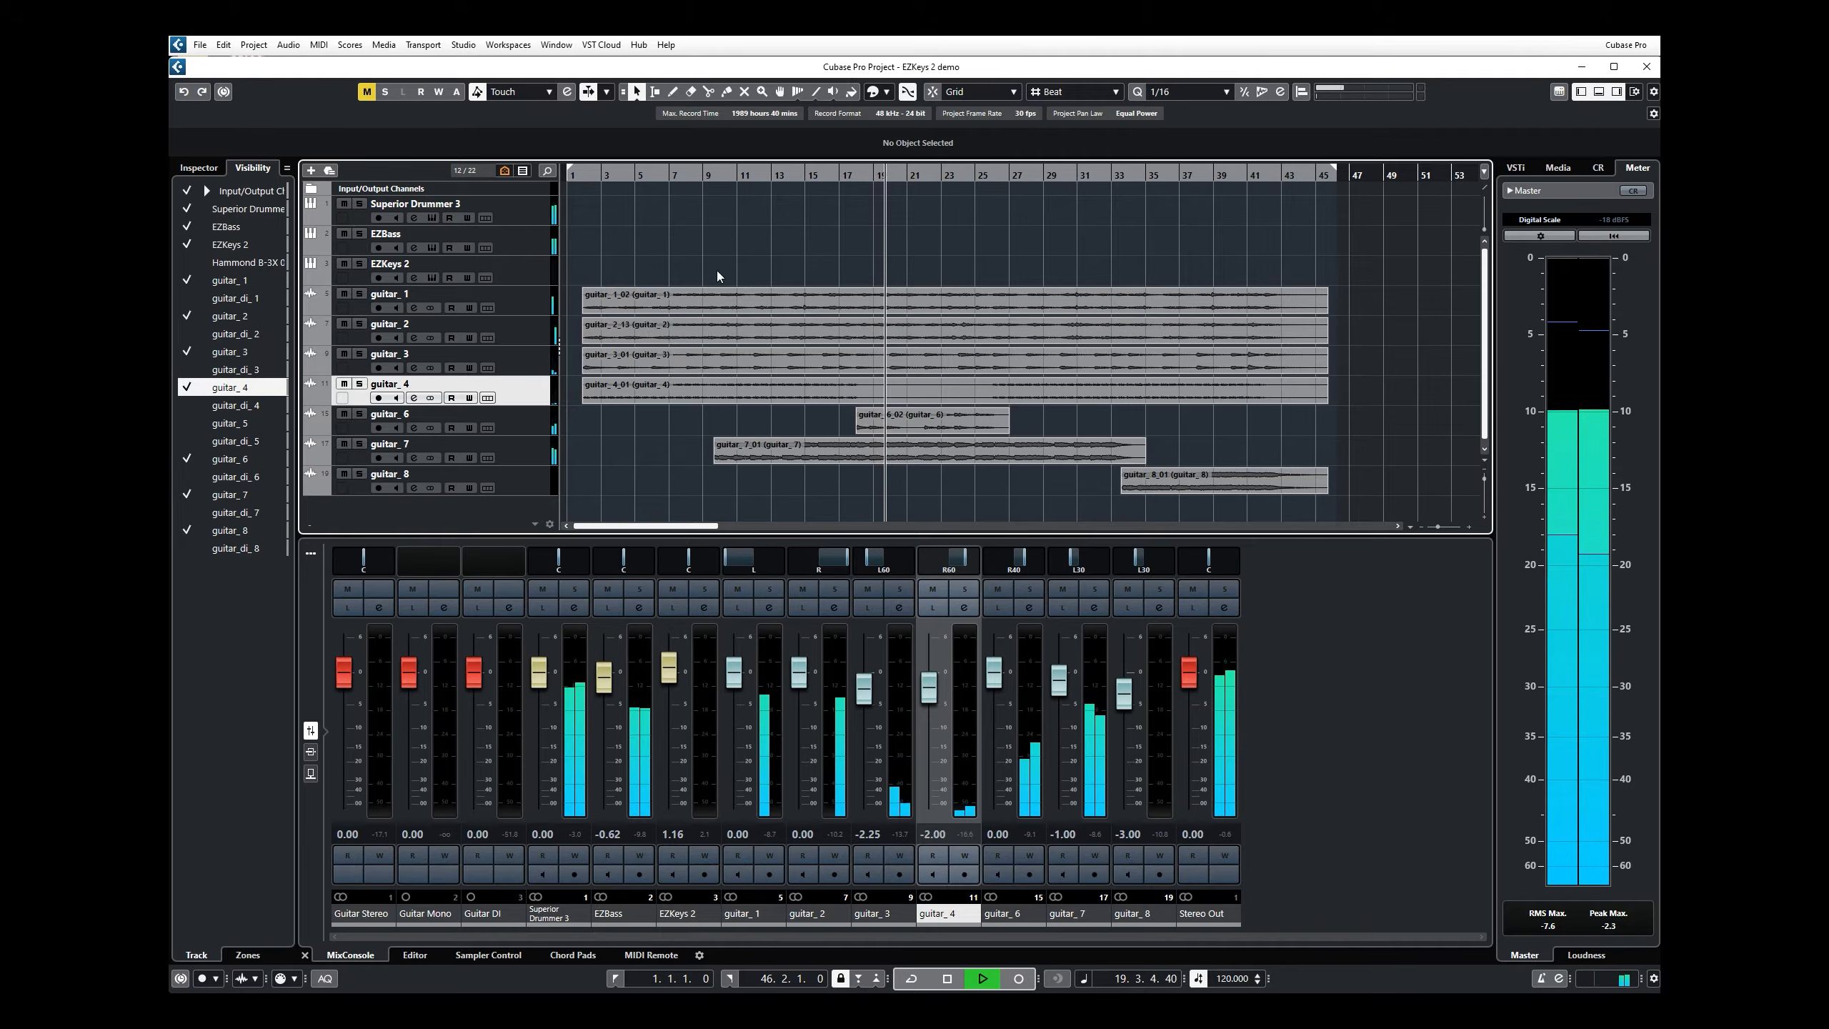
key(space)
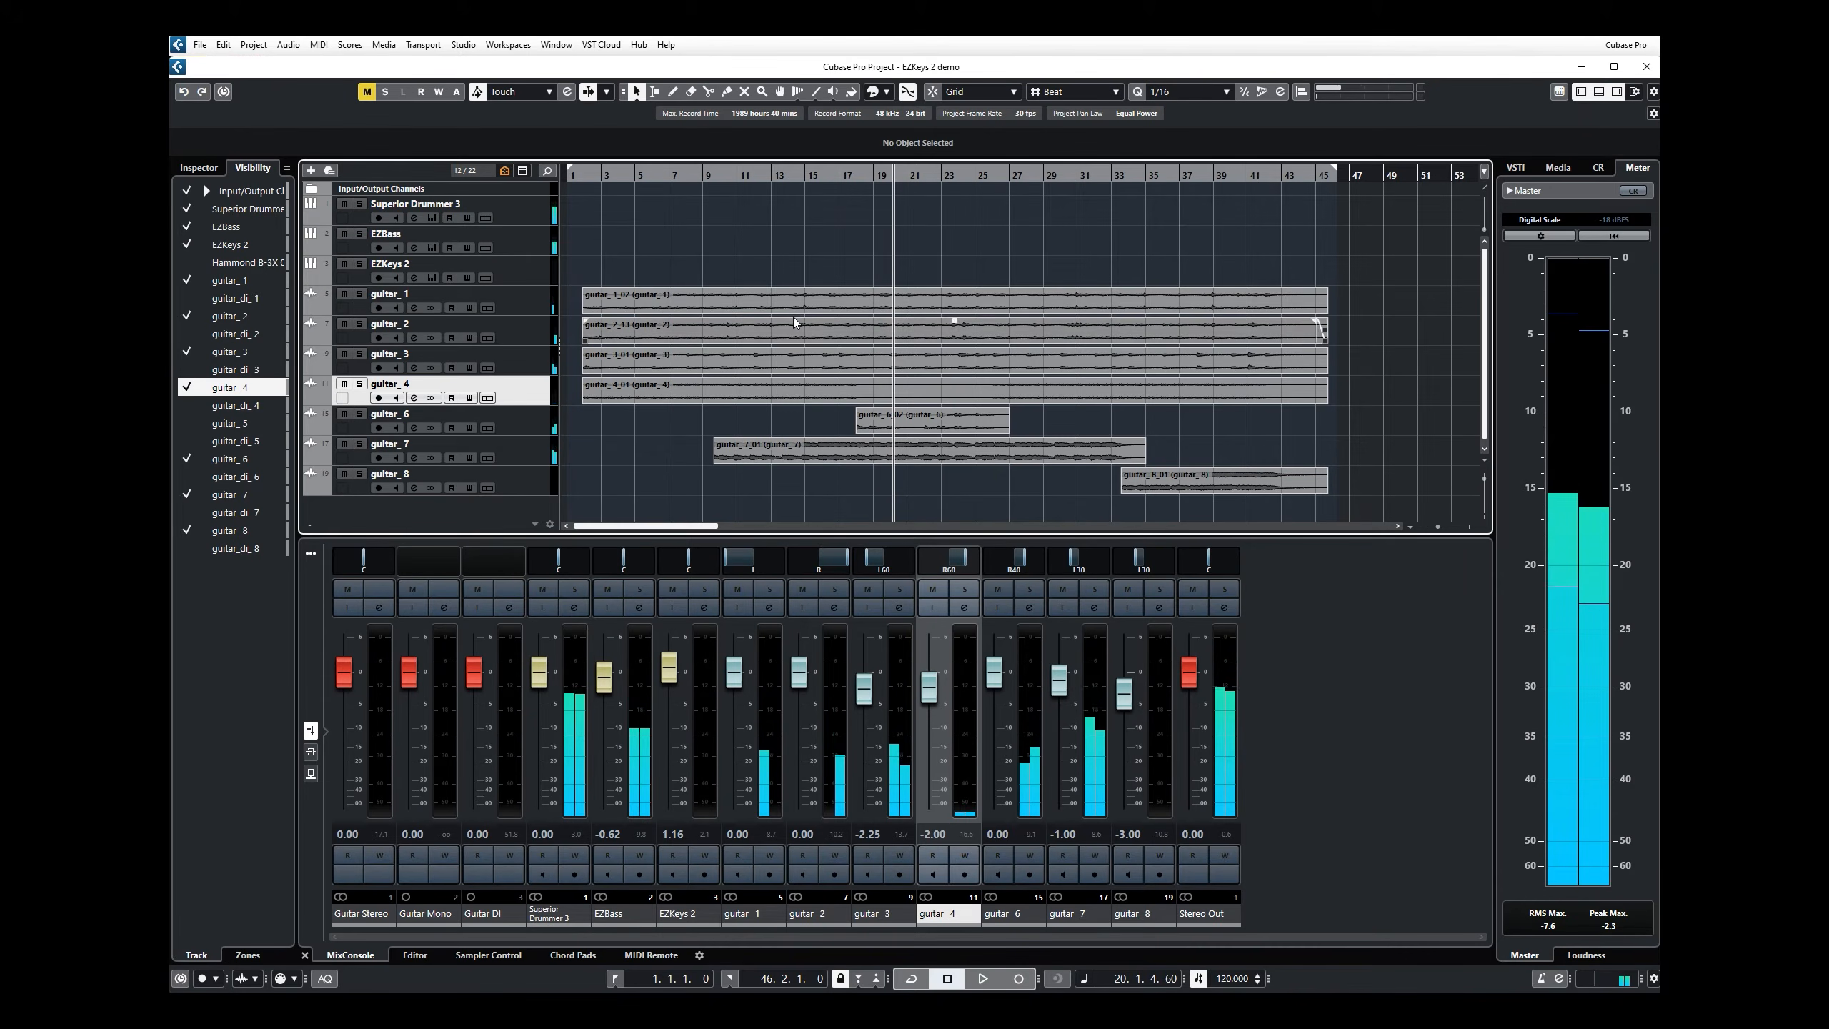
Step: Mute guitar_1 to guitar_4 and guitar_6 to guitar_8, auditioning only the drums and bass from bar 1
click(344, 293)
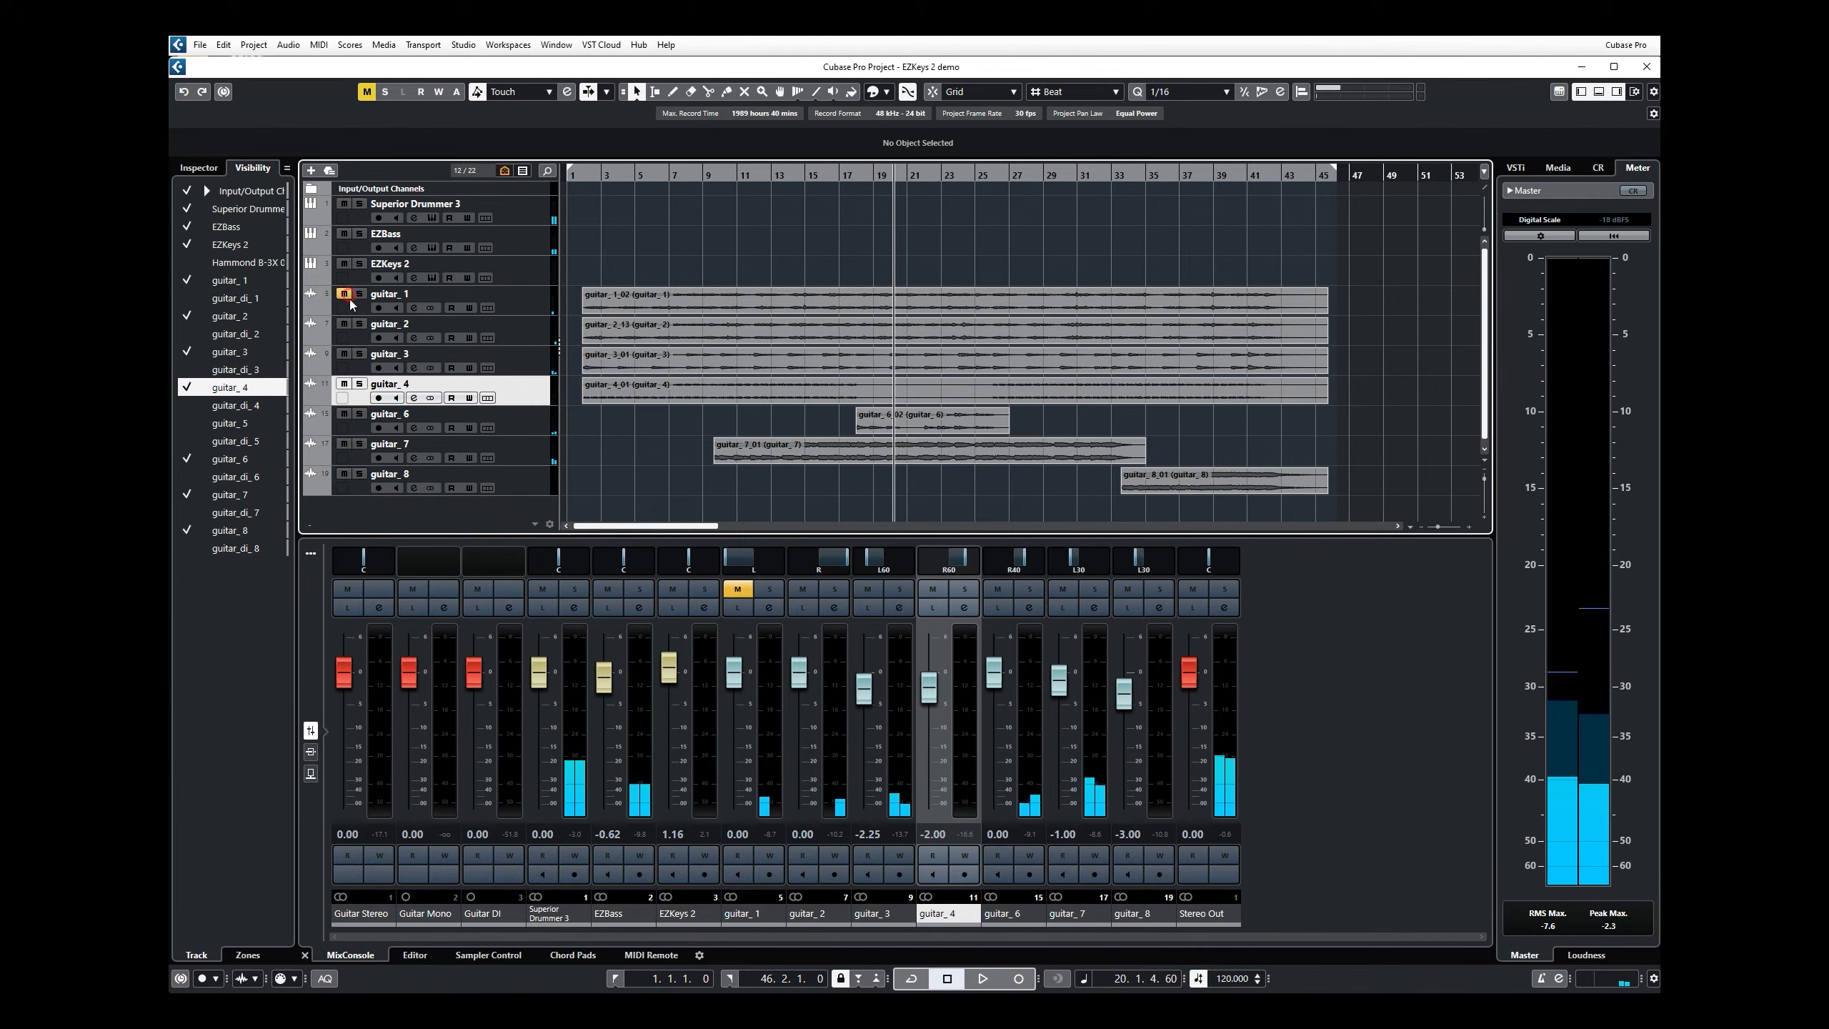
click(345, 324)
click(344, 353)
click(344, 383)
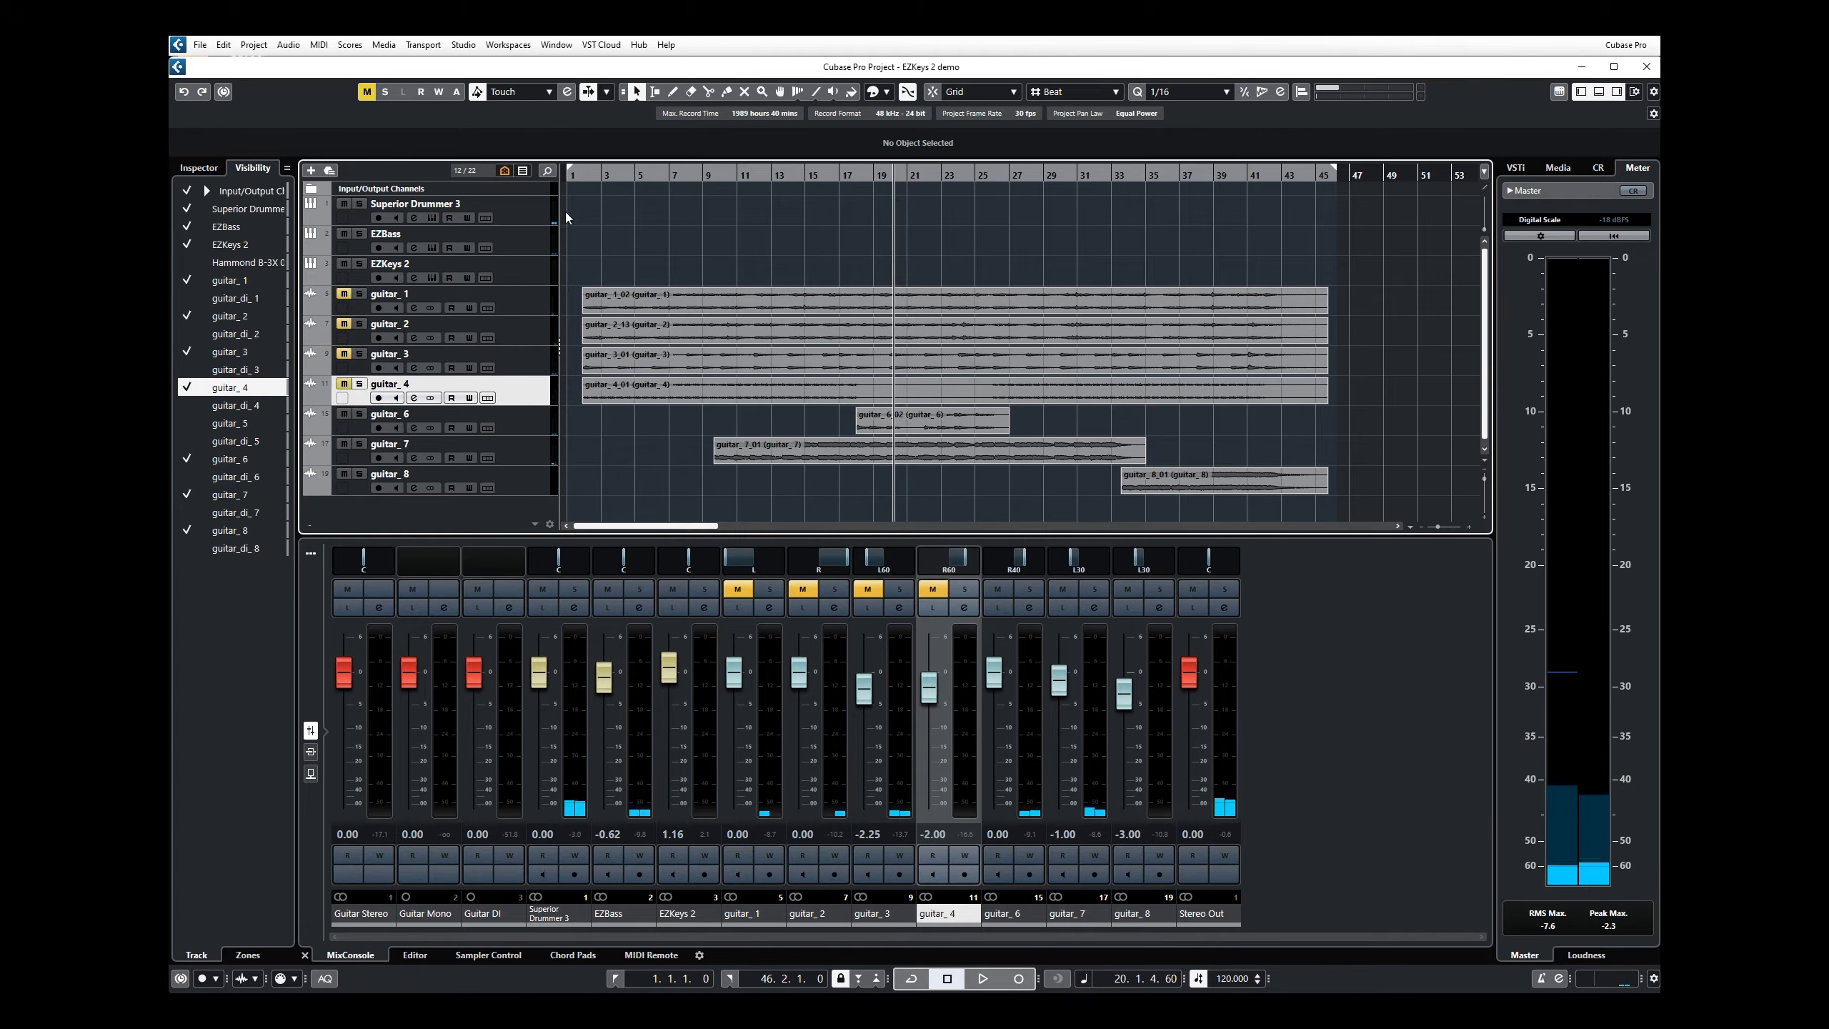
click(576, 176)
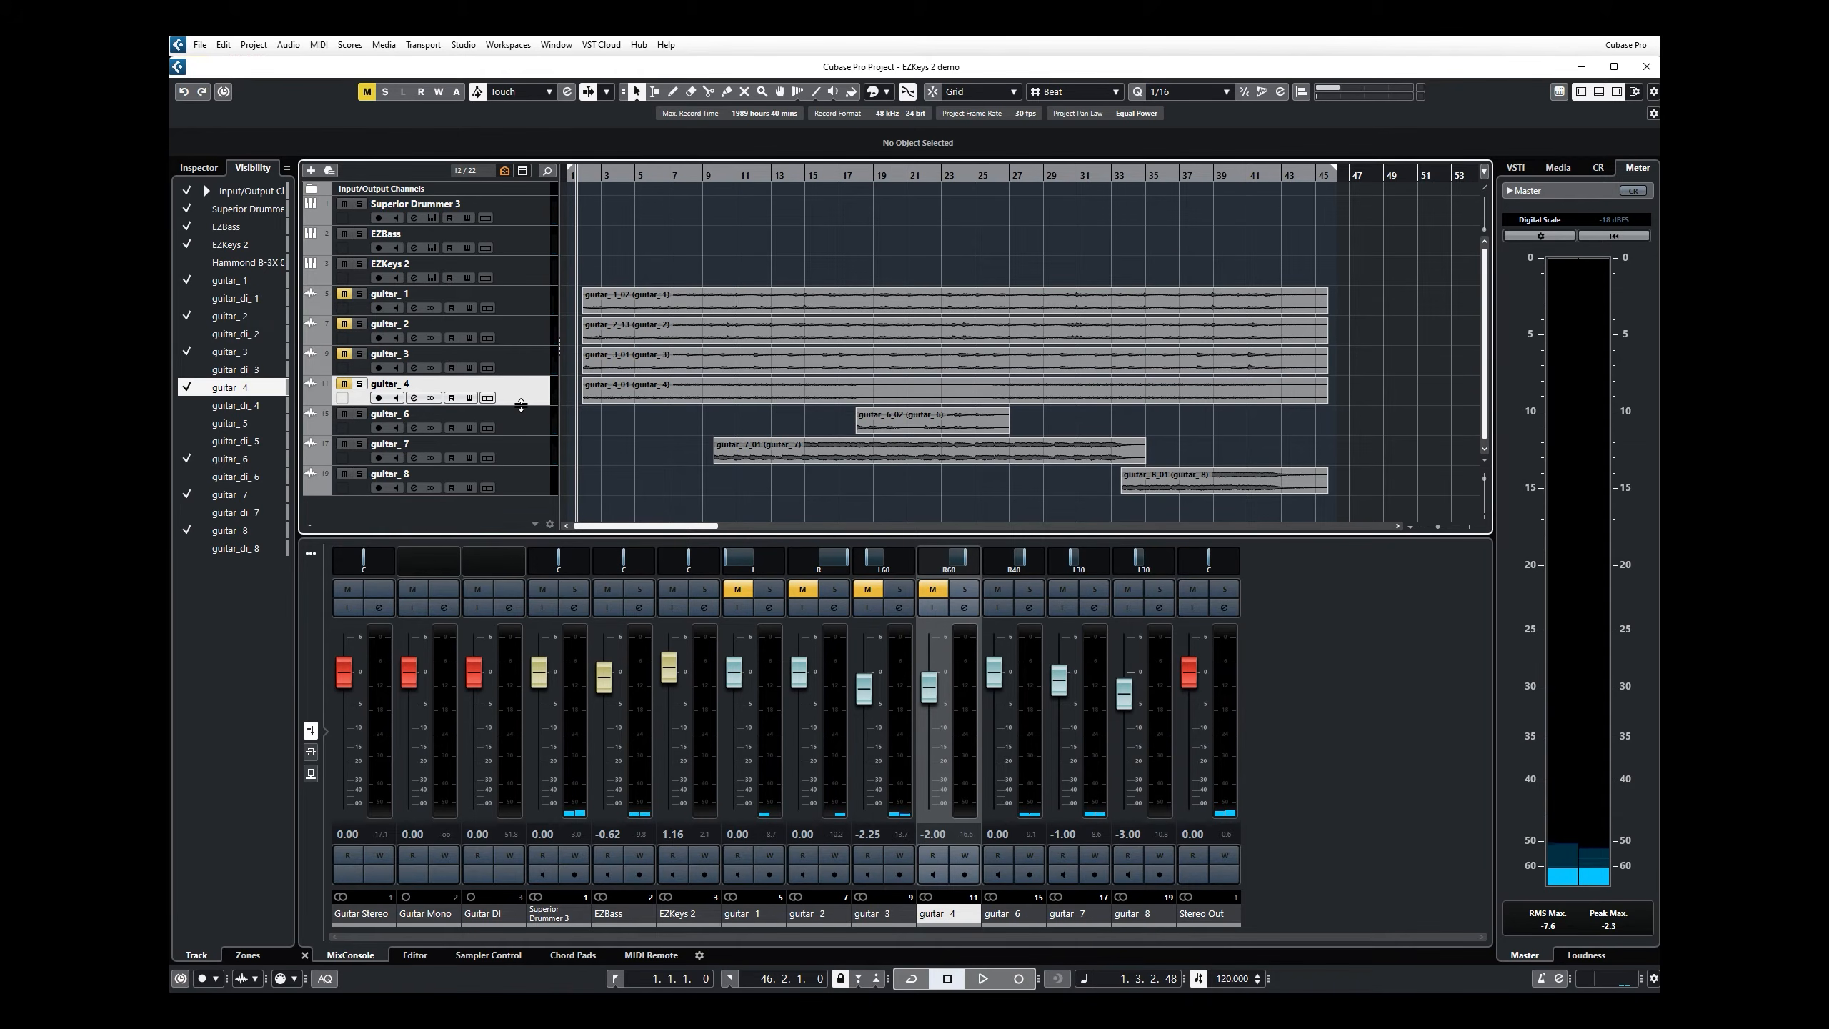
key(space)
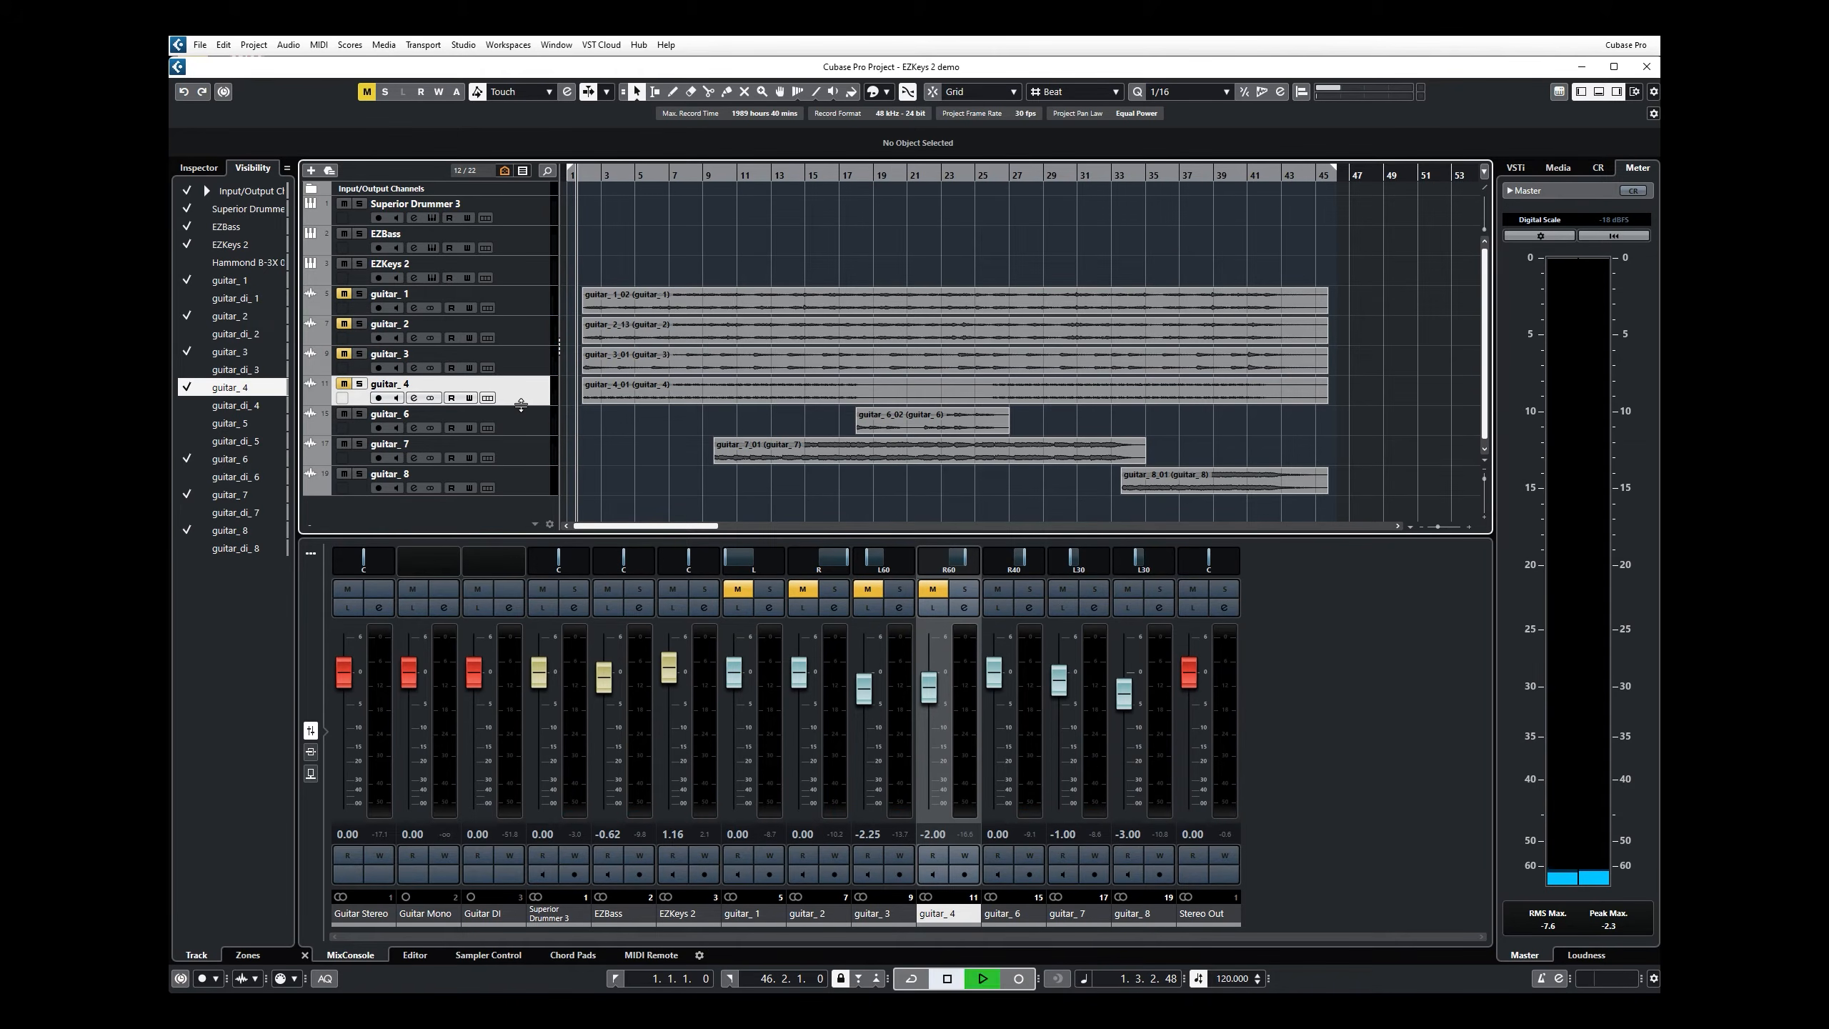
click(344, 415)
click(345, 445)
click(345, 474)
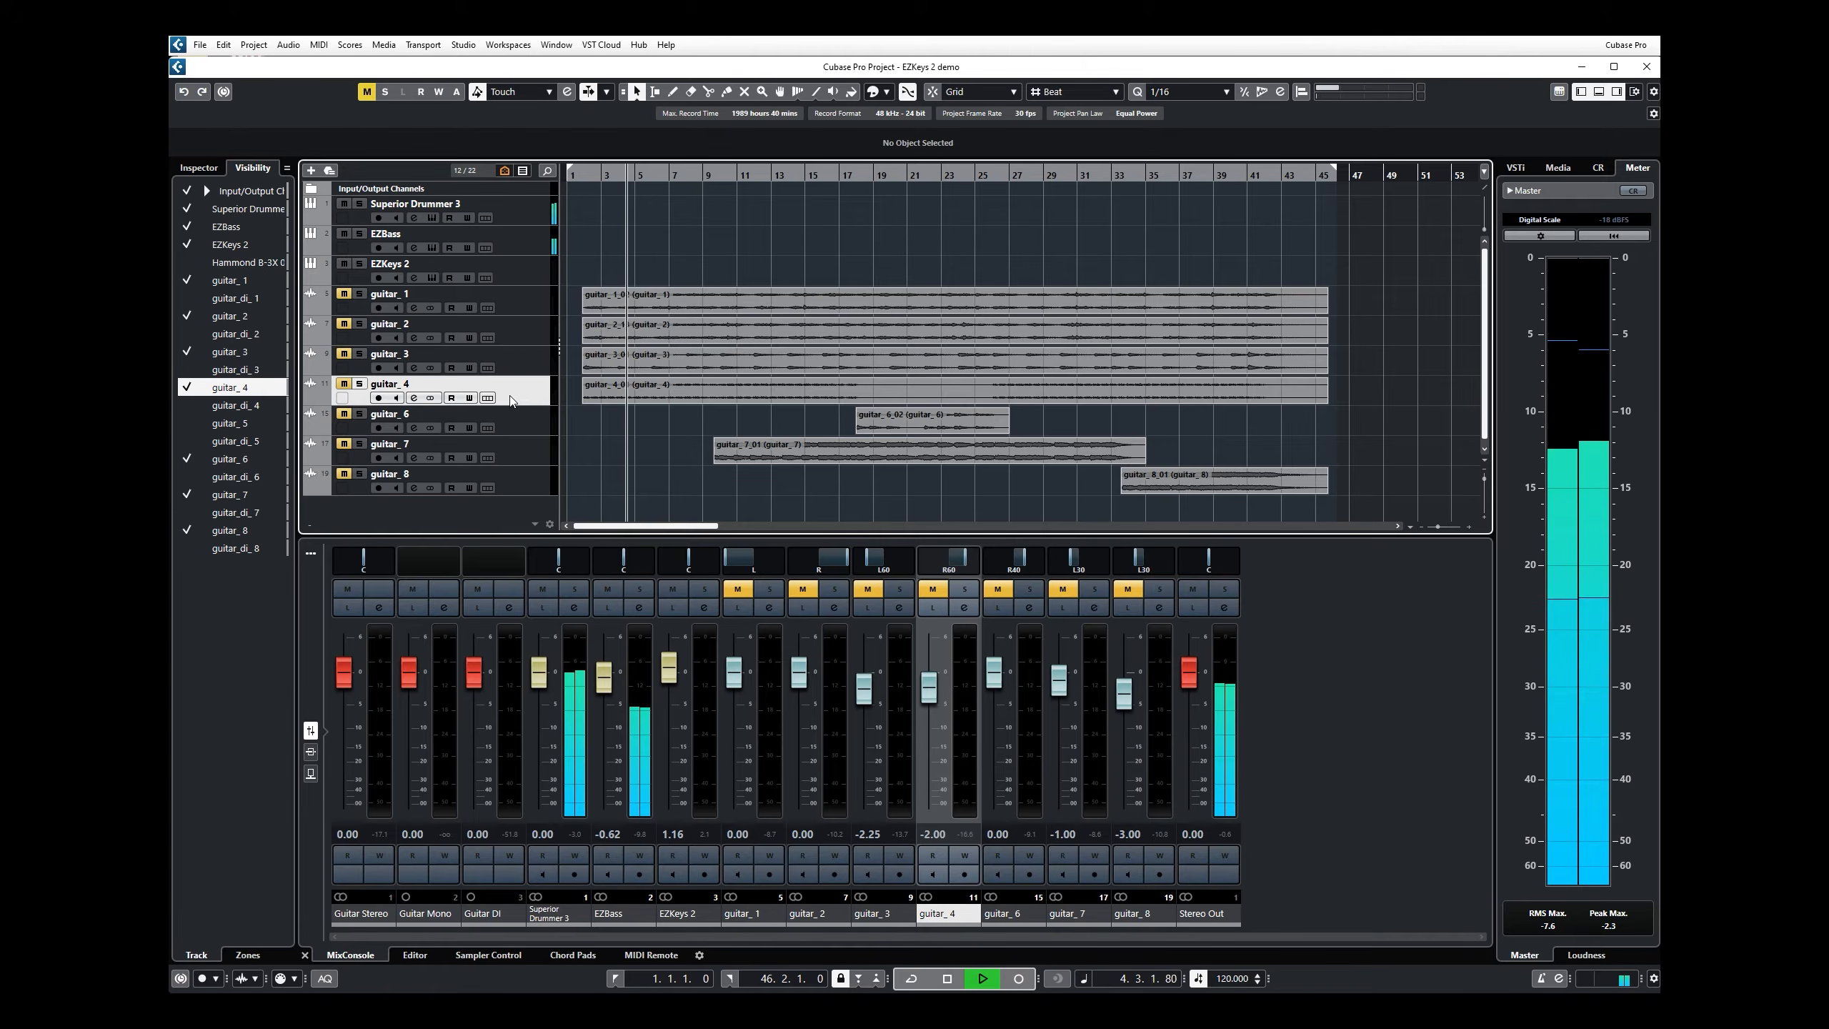
key(space)
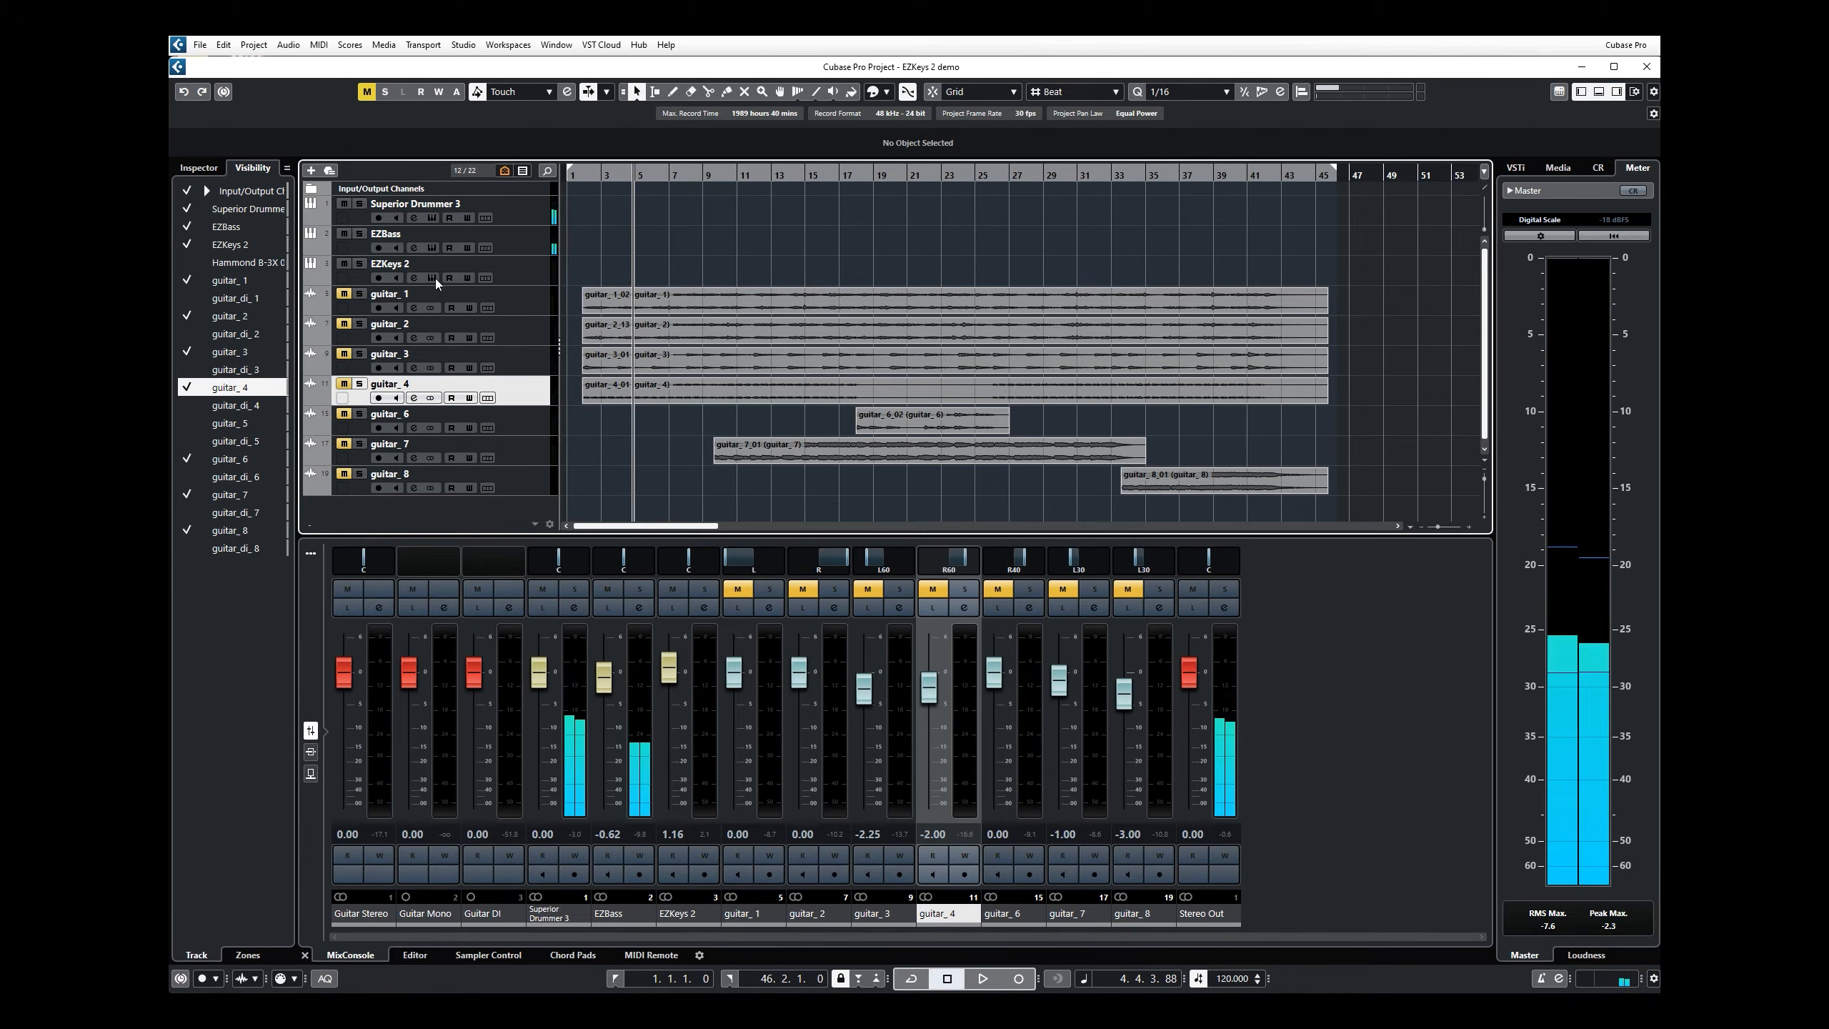
Step: Open EZBass beside EZKeys 2 and transfer the EZBass track's MIDI into the Follow Bandmate drop area
click(432, 248)
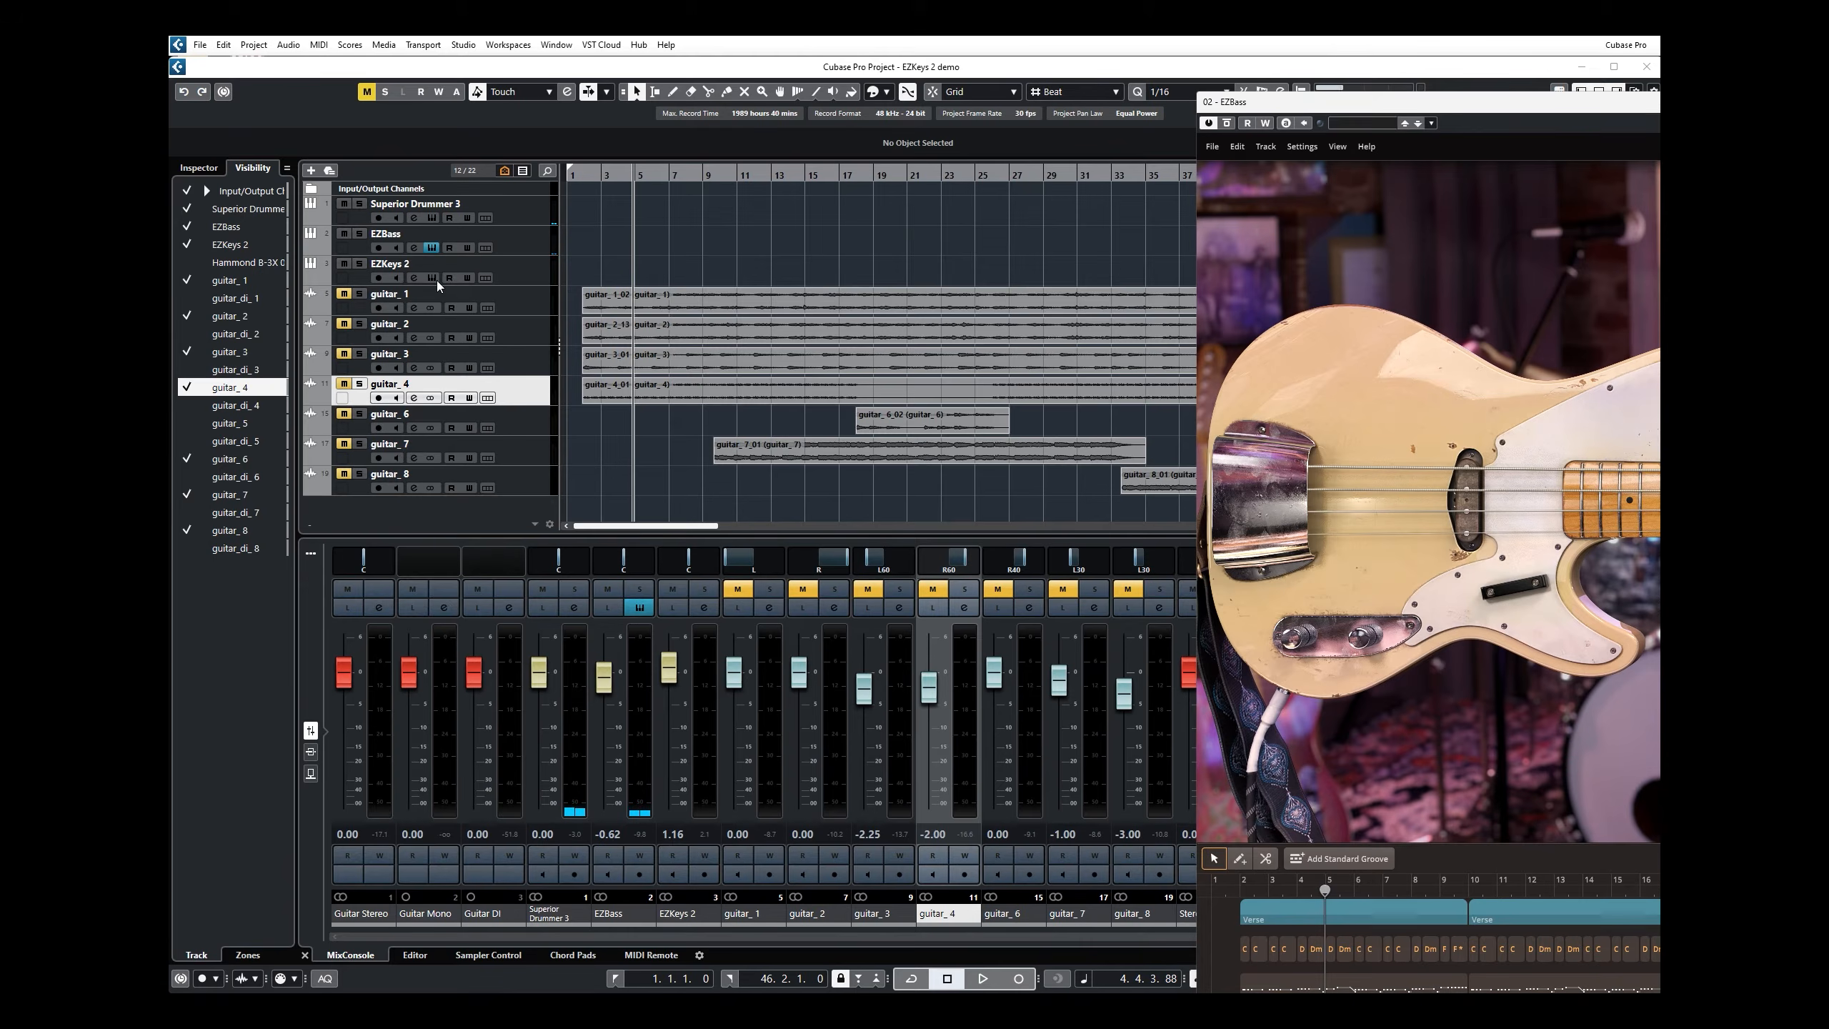
click(433, 279)
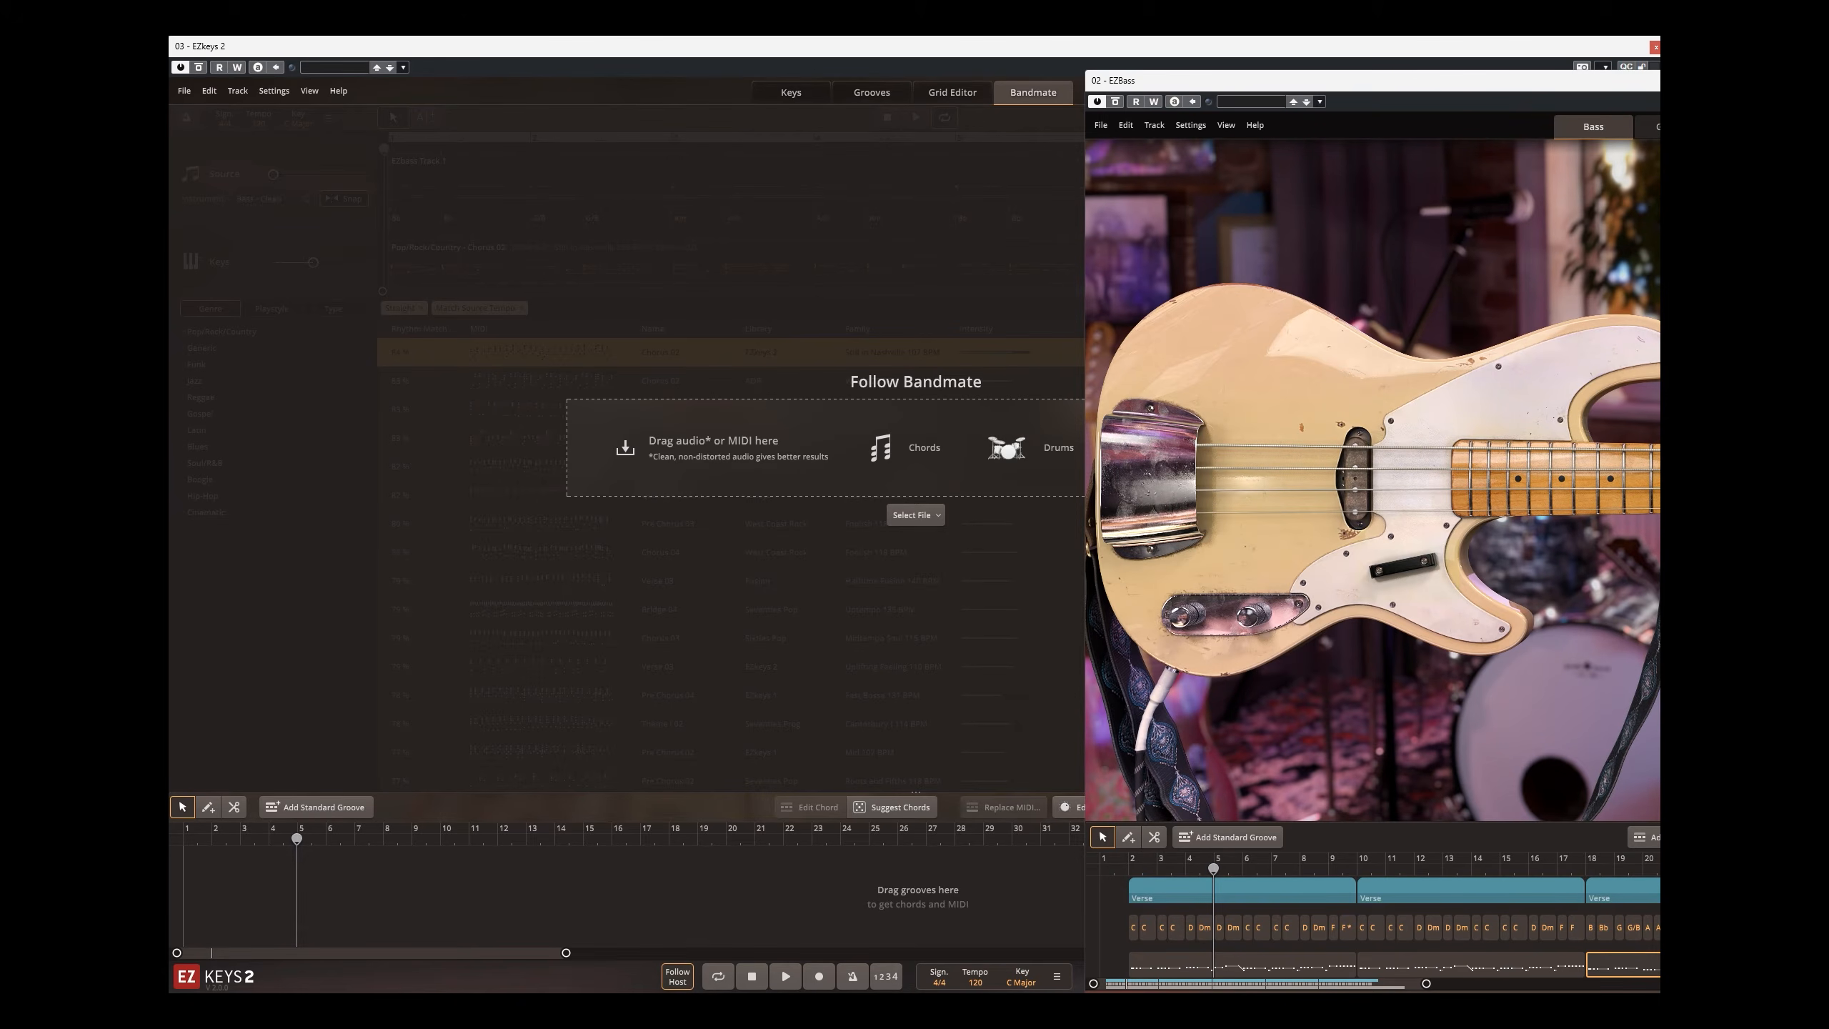
click(1655, 946)
drag(1659, 925, 1132, 968)
drag(1008, 757, 763, 432)
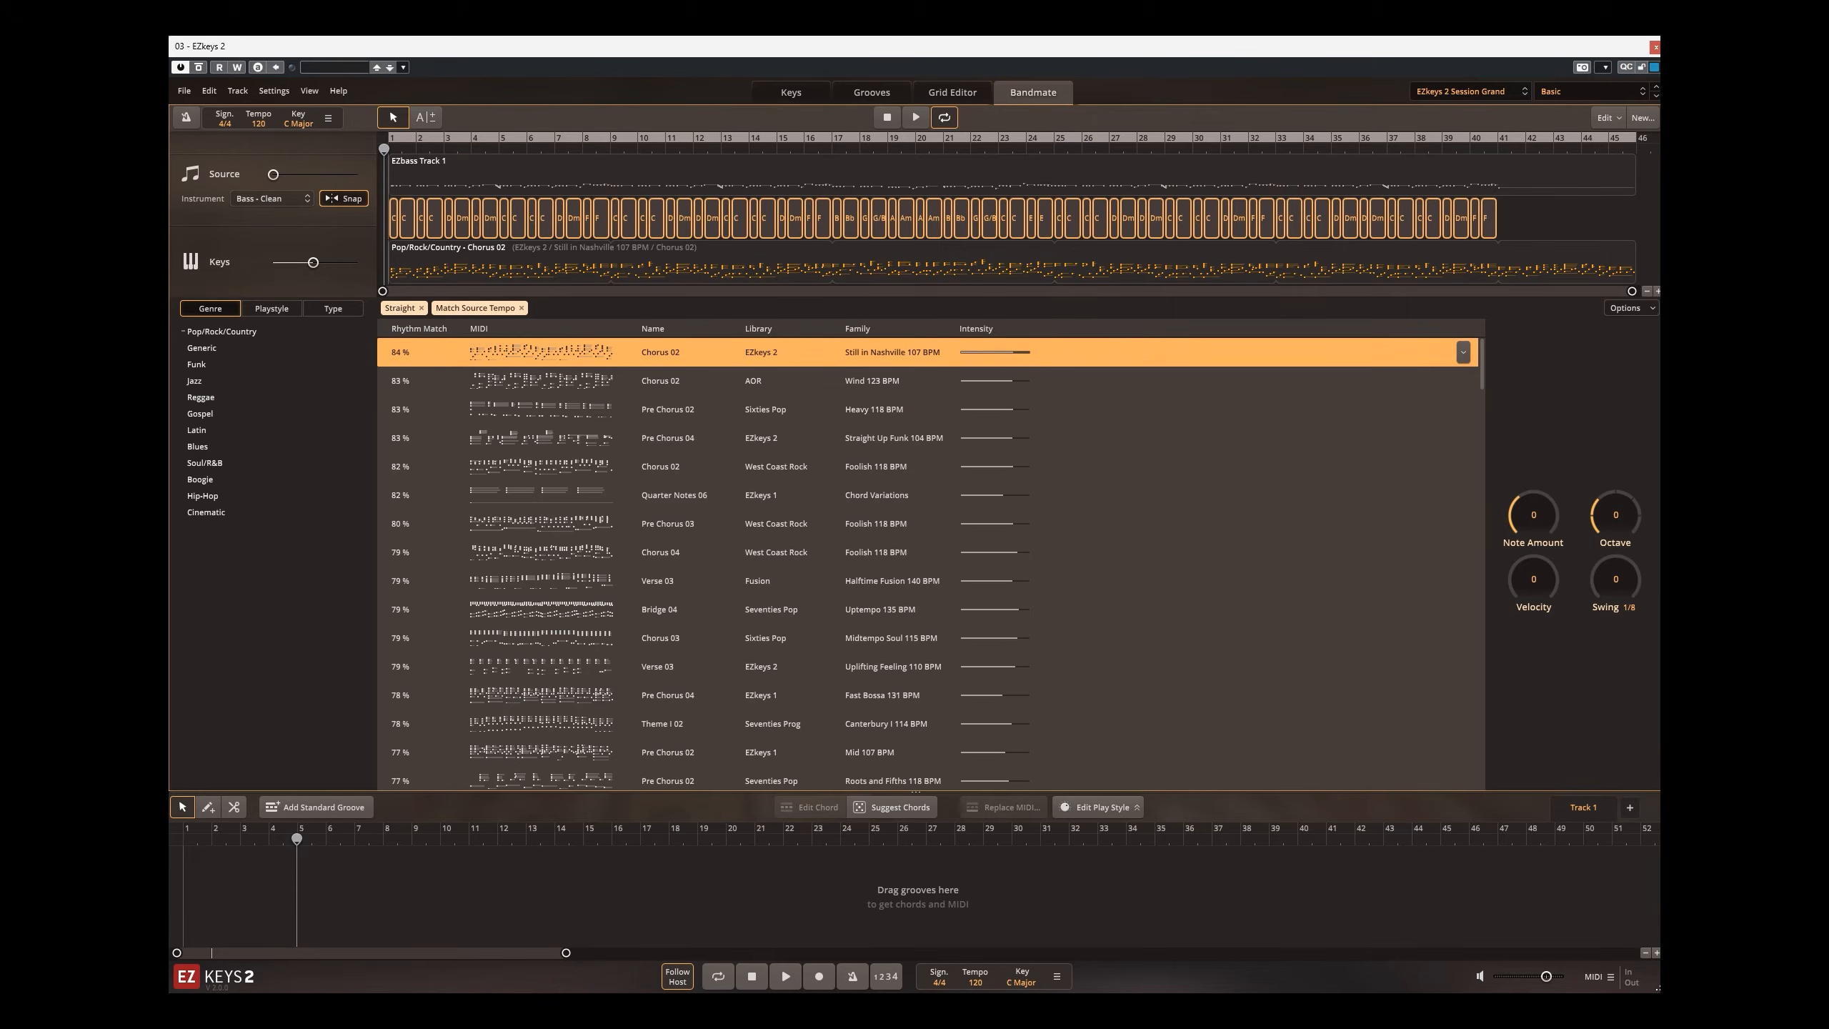
Step: Play the Bandmate result, lower the Source volume to its minimum, and raise the Keys volume
click(913, 119)
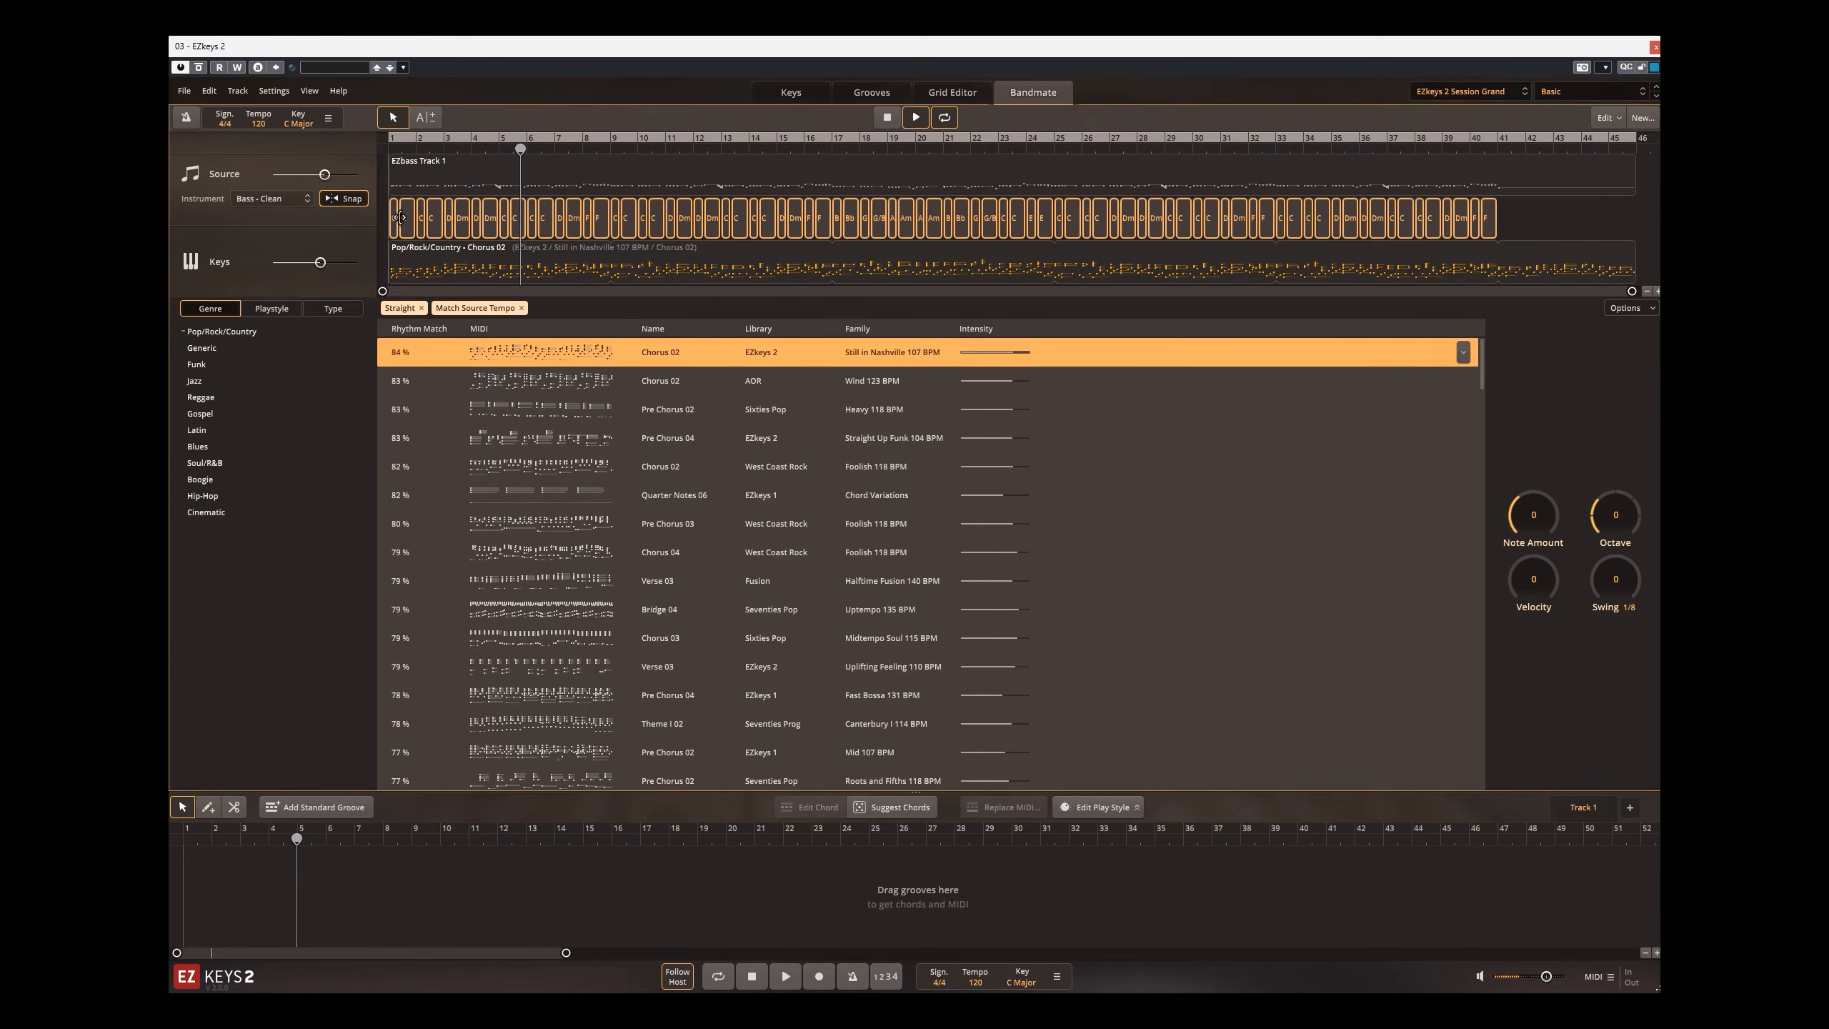
drag(325, 174, 197, 178)
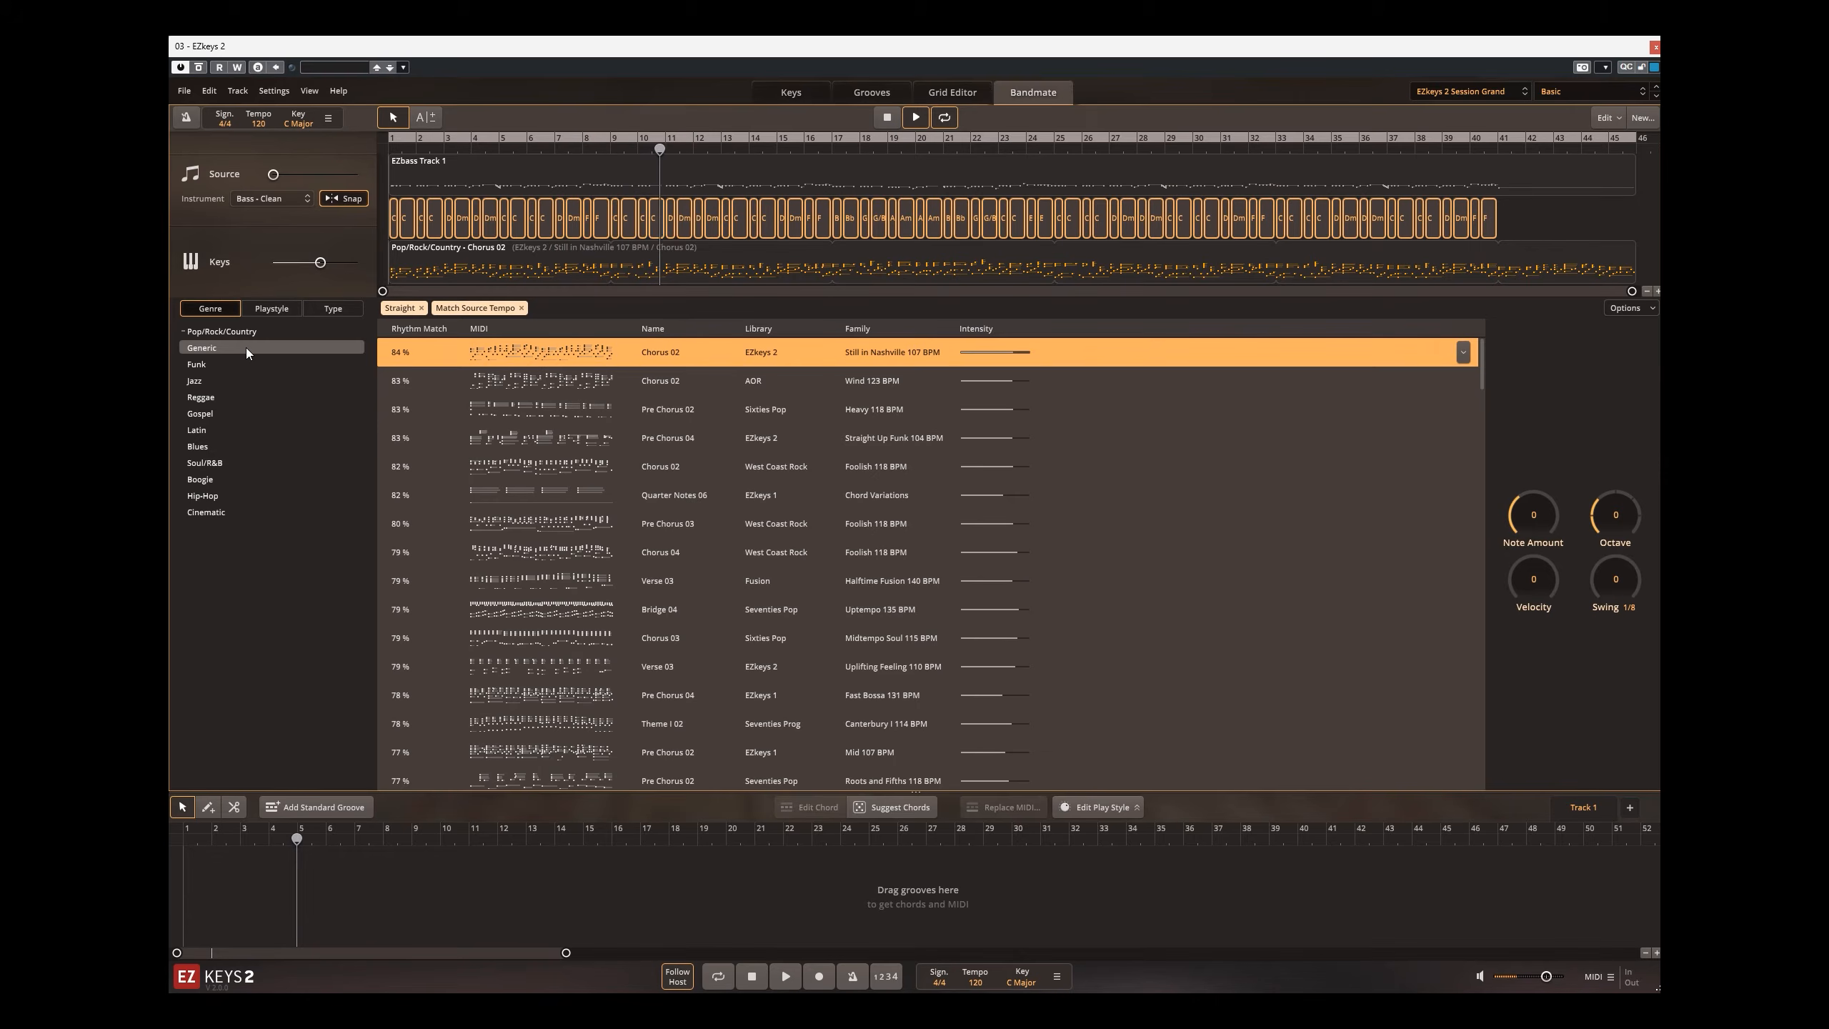
drag(320, 262, 336, 264)
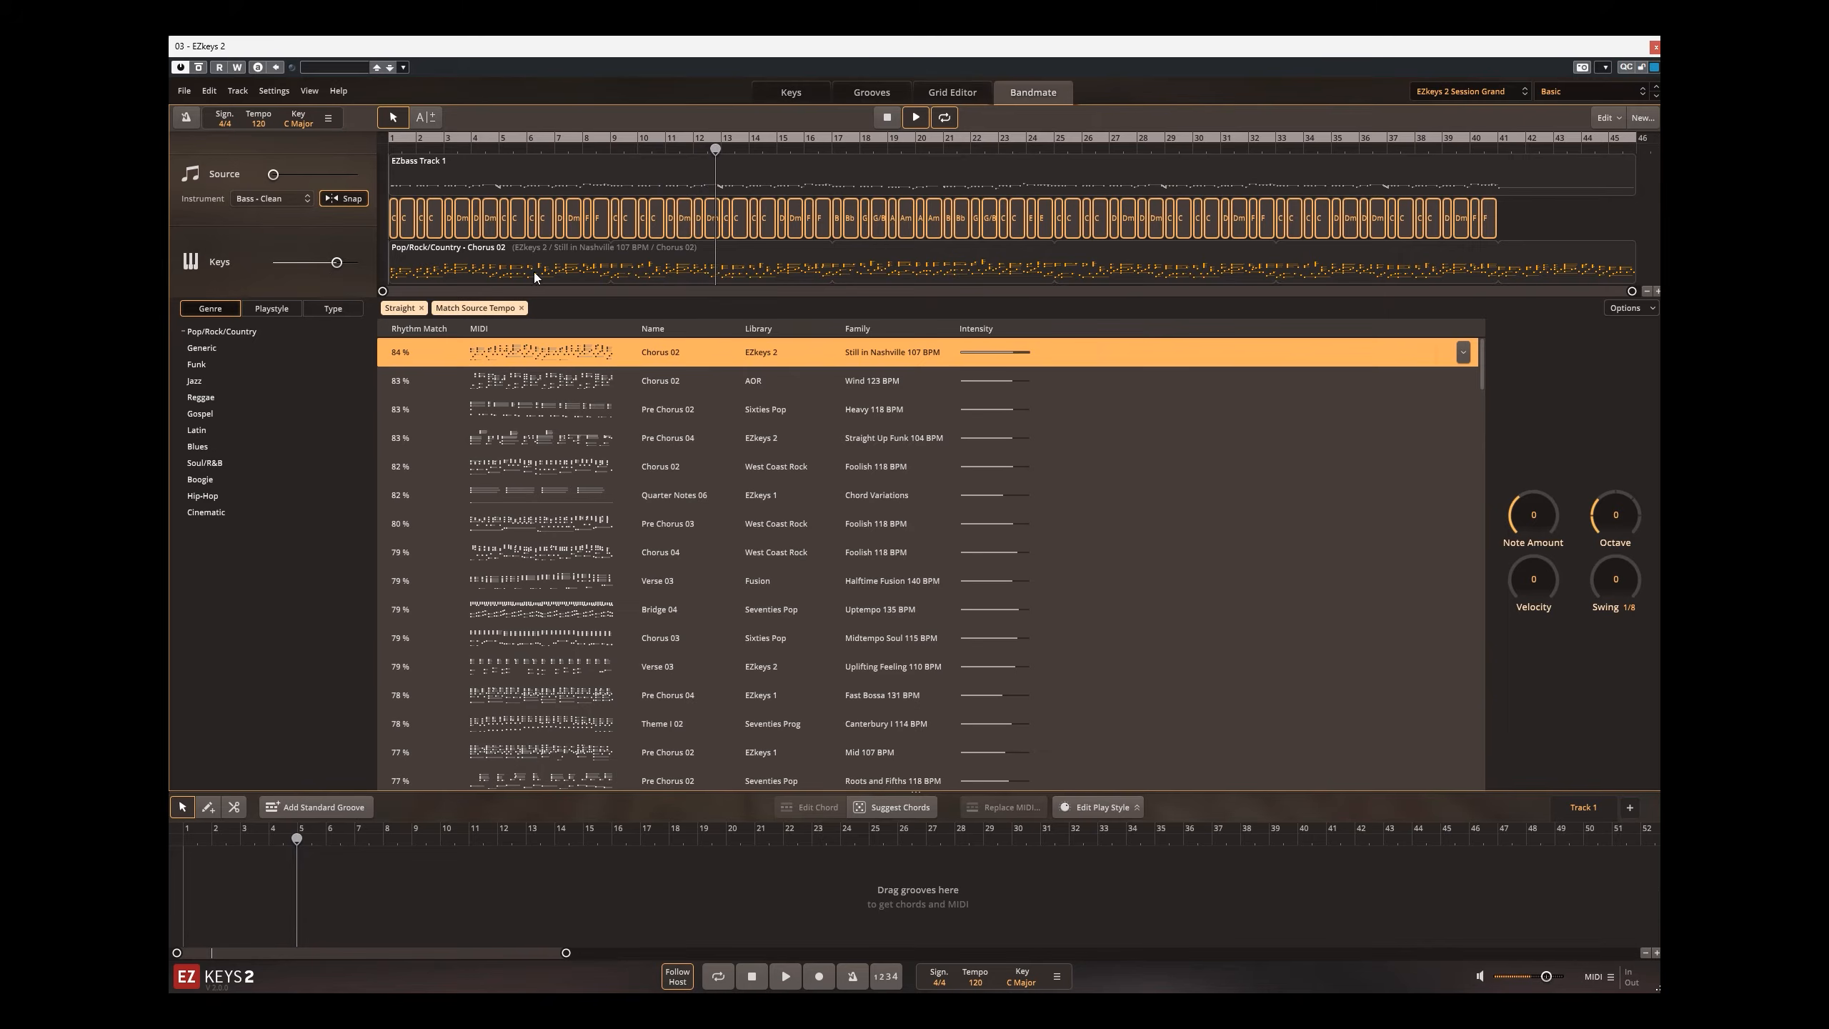
Step: Audition the AOR Chorus 02, Sixties Pop Pre Chorus 02 and Straight Up Funk Pre Chorus 04 groove suggestions
click(515, 382)
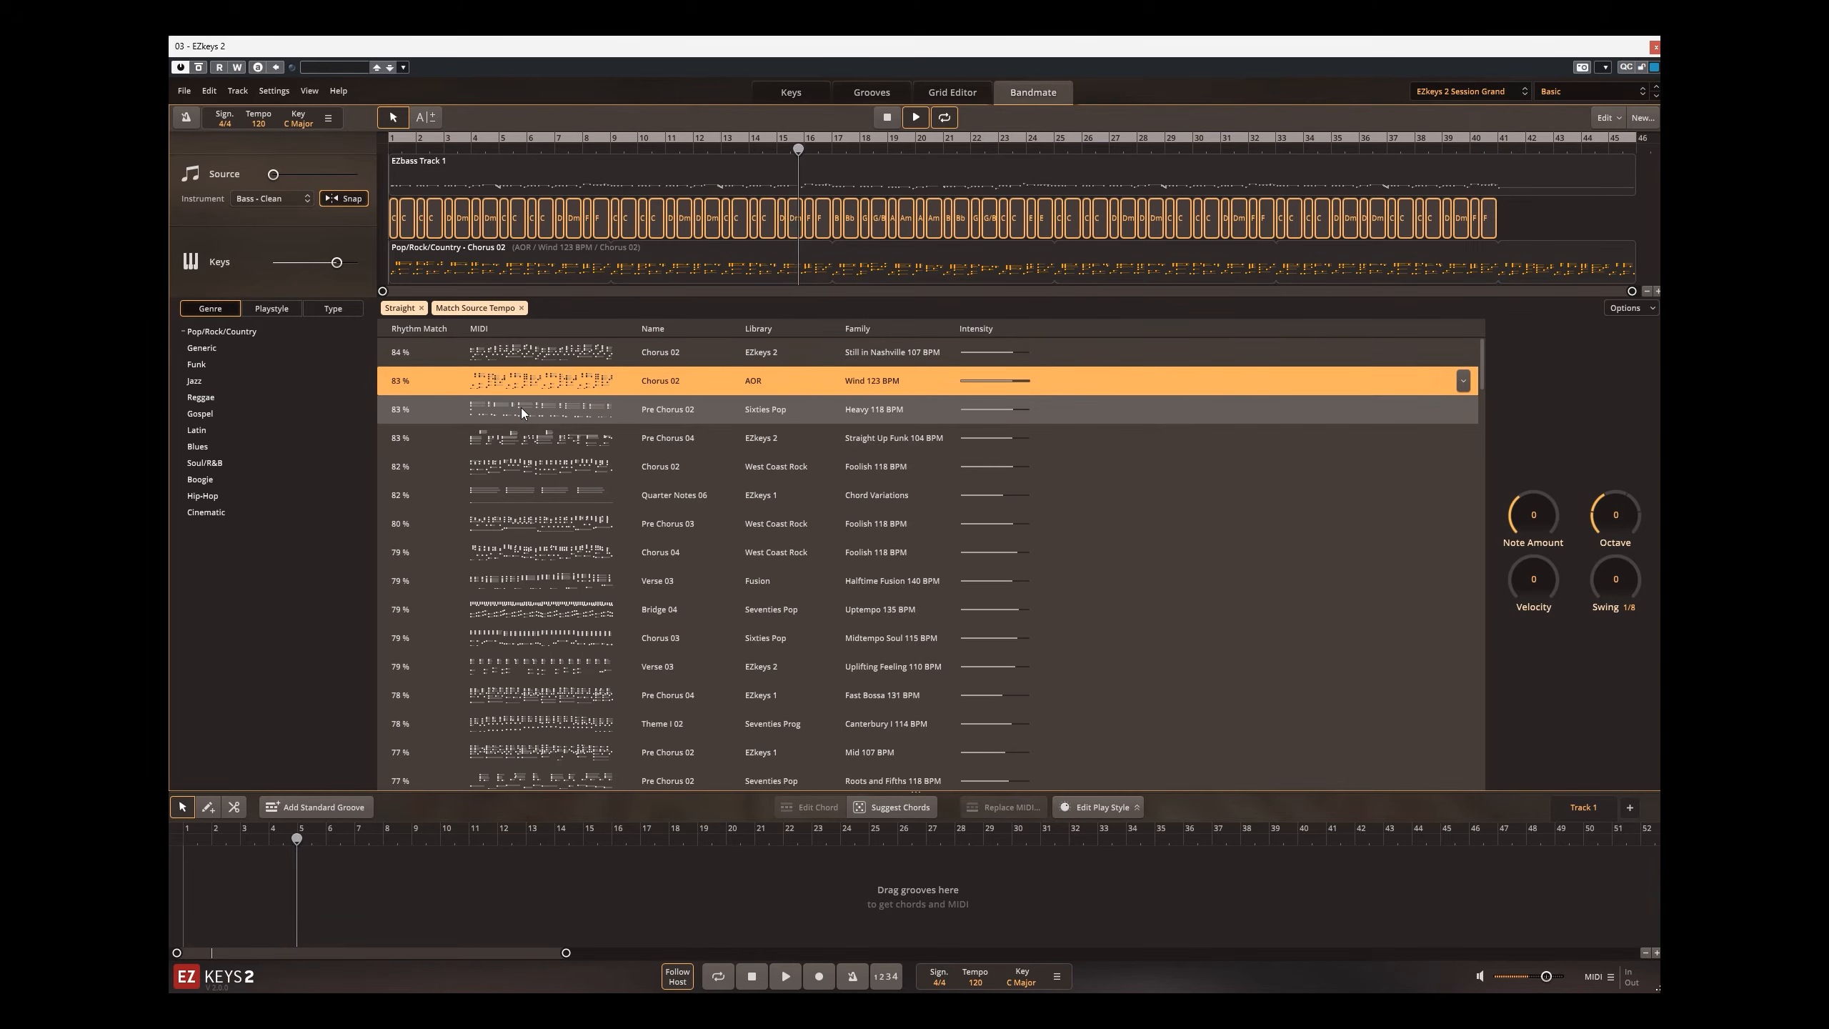
click(522, 409)
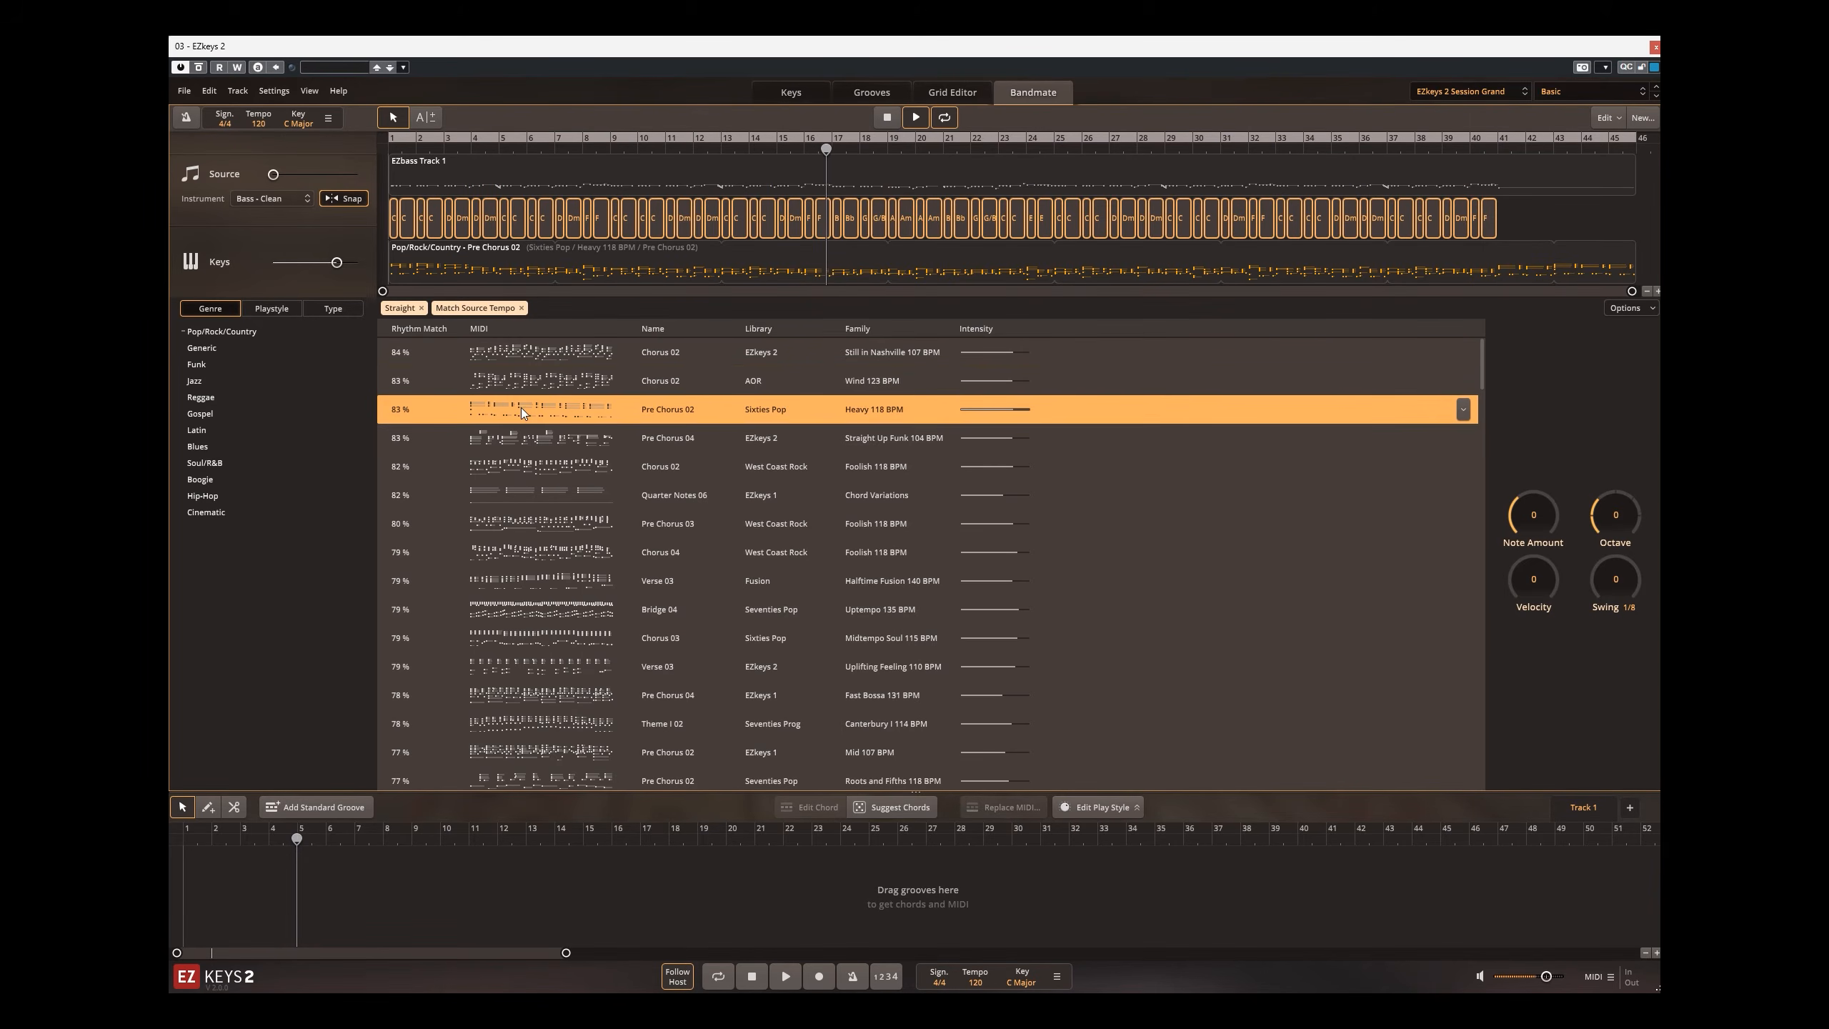
click(523, 446)
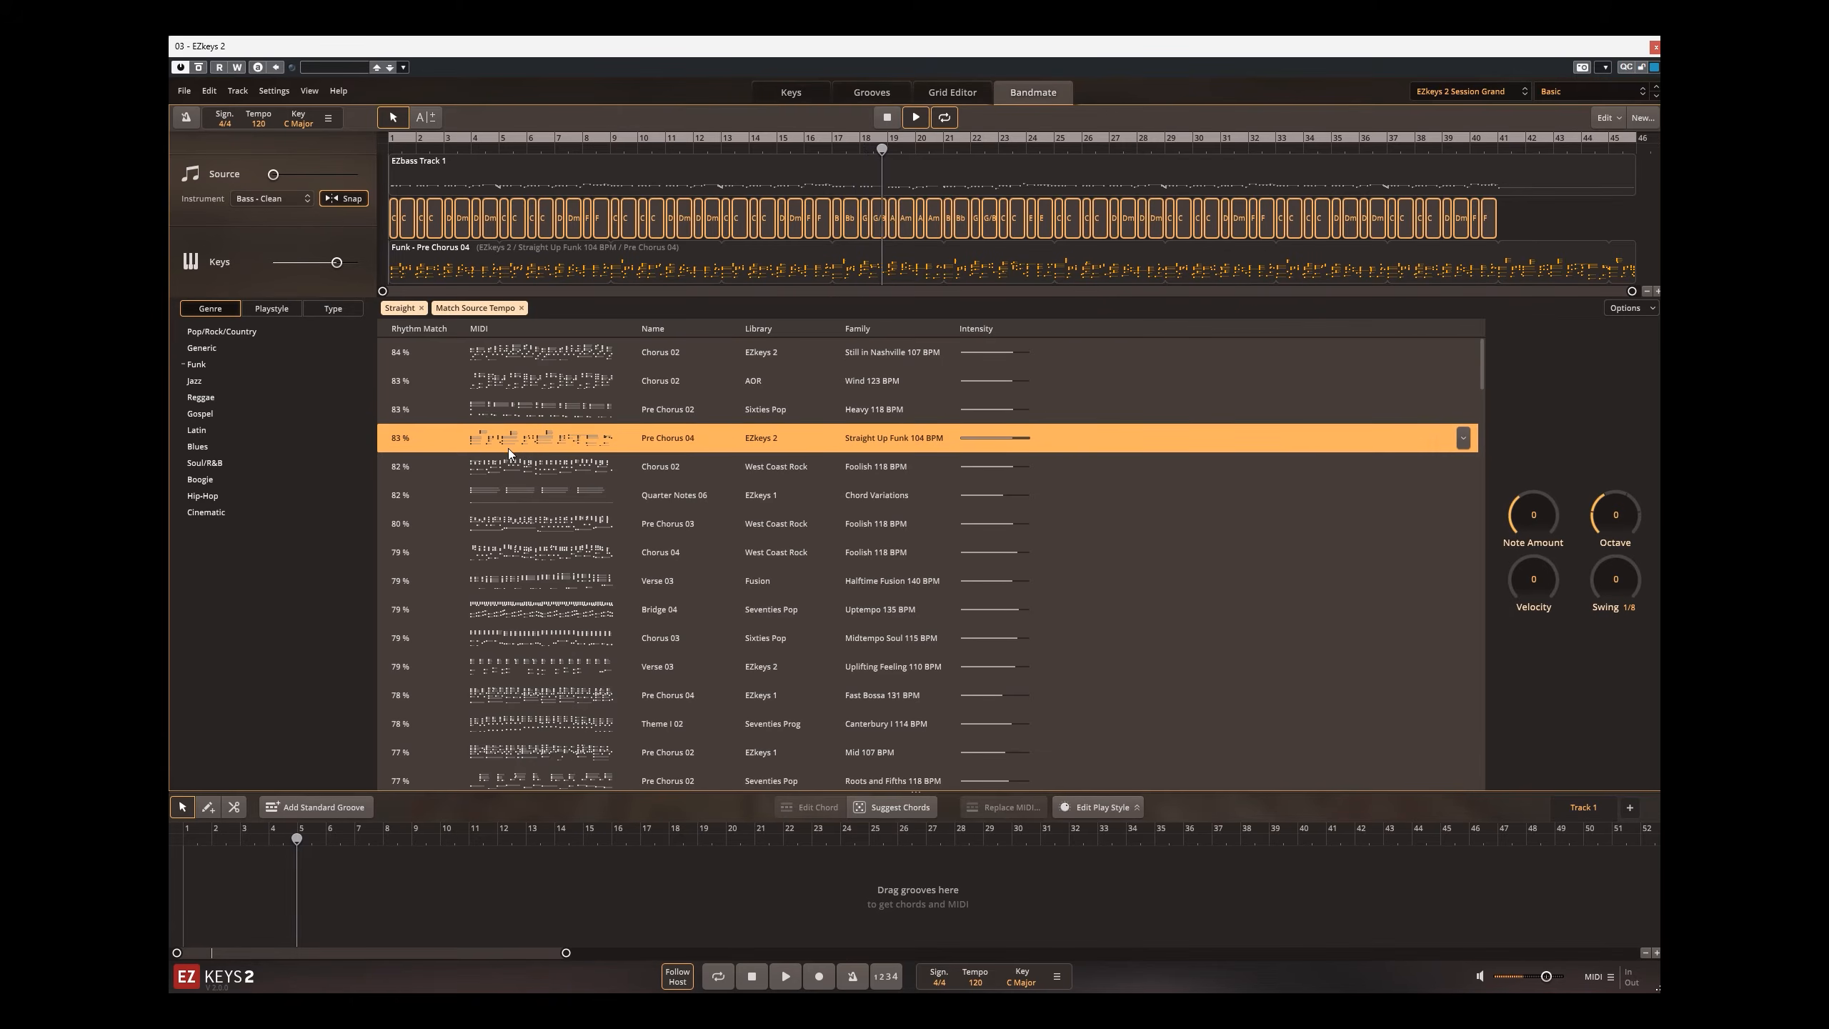
Step: Filter the groove suggestions by Generic, Jazz and Reggae in turn, auditioning the top match of each genre
click(219, 343)
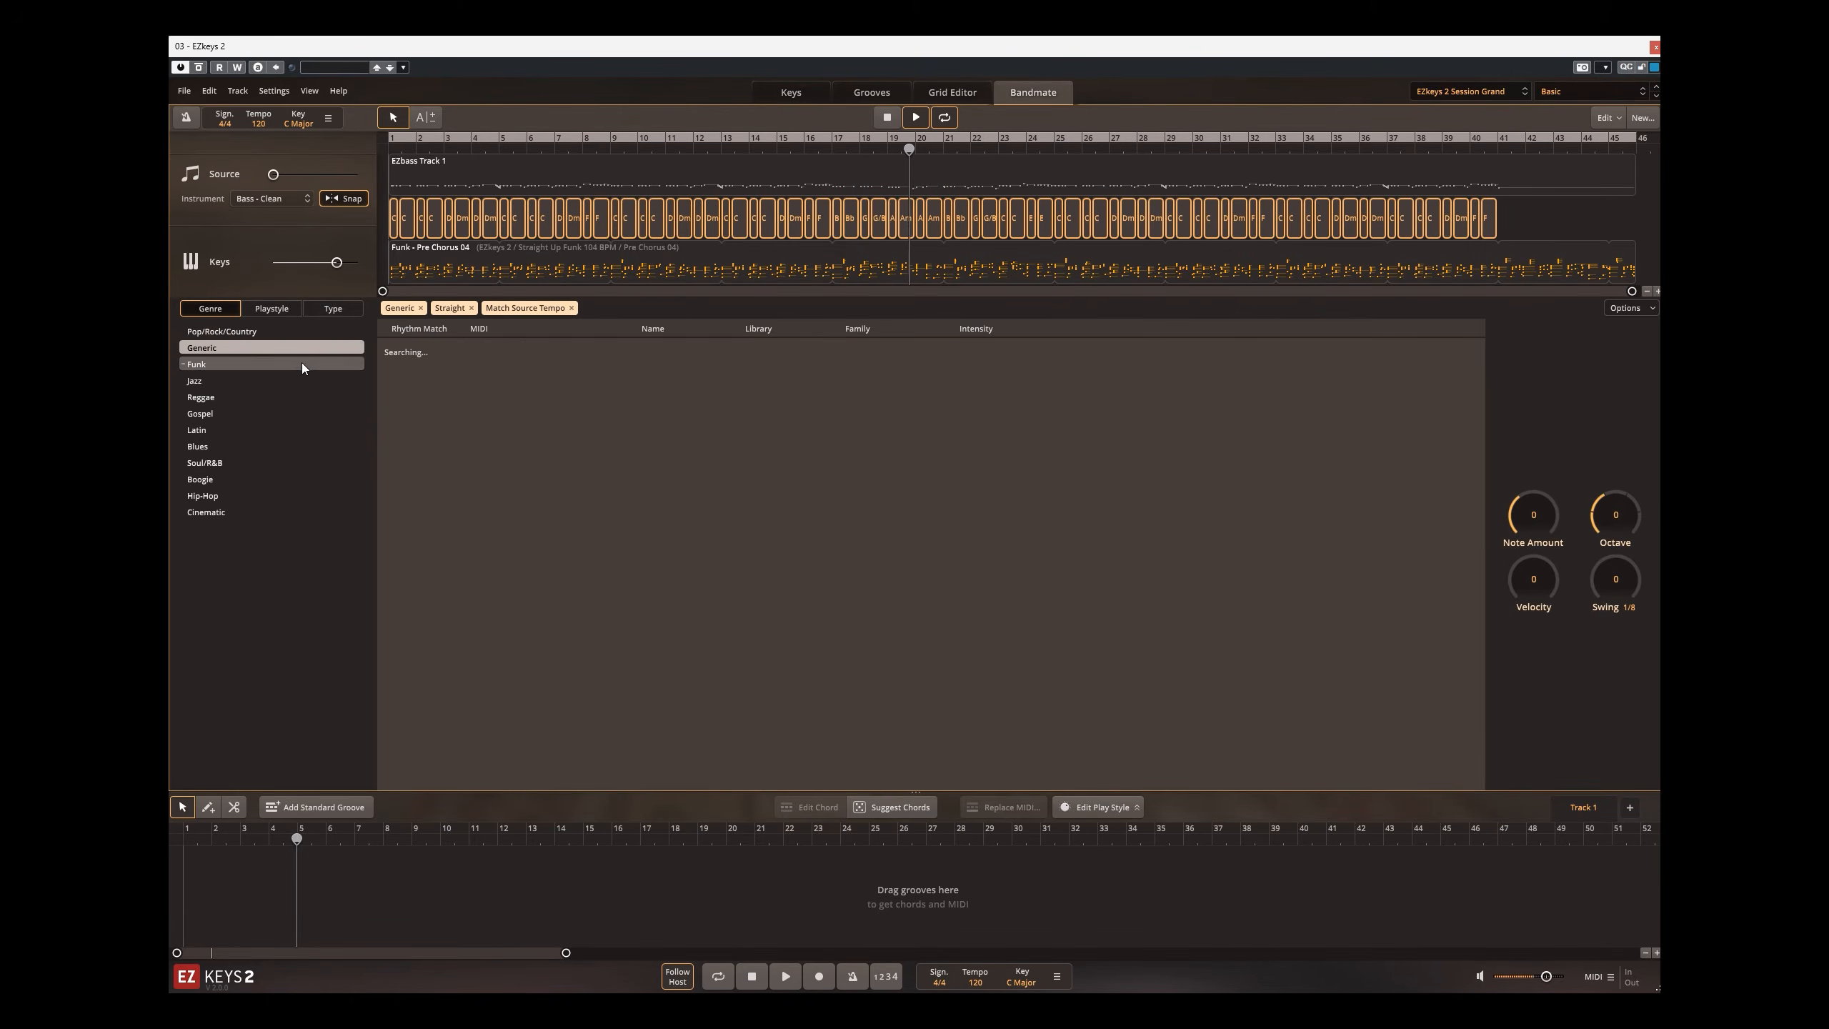
click(516, 353)
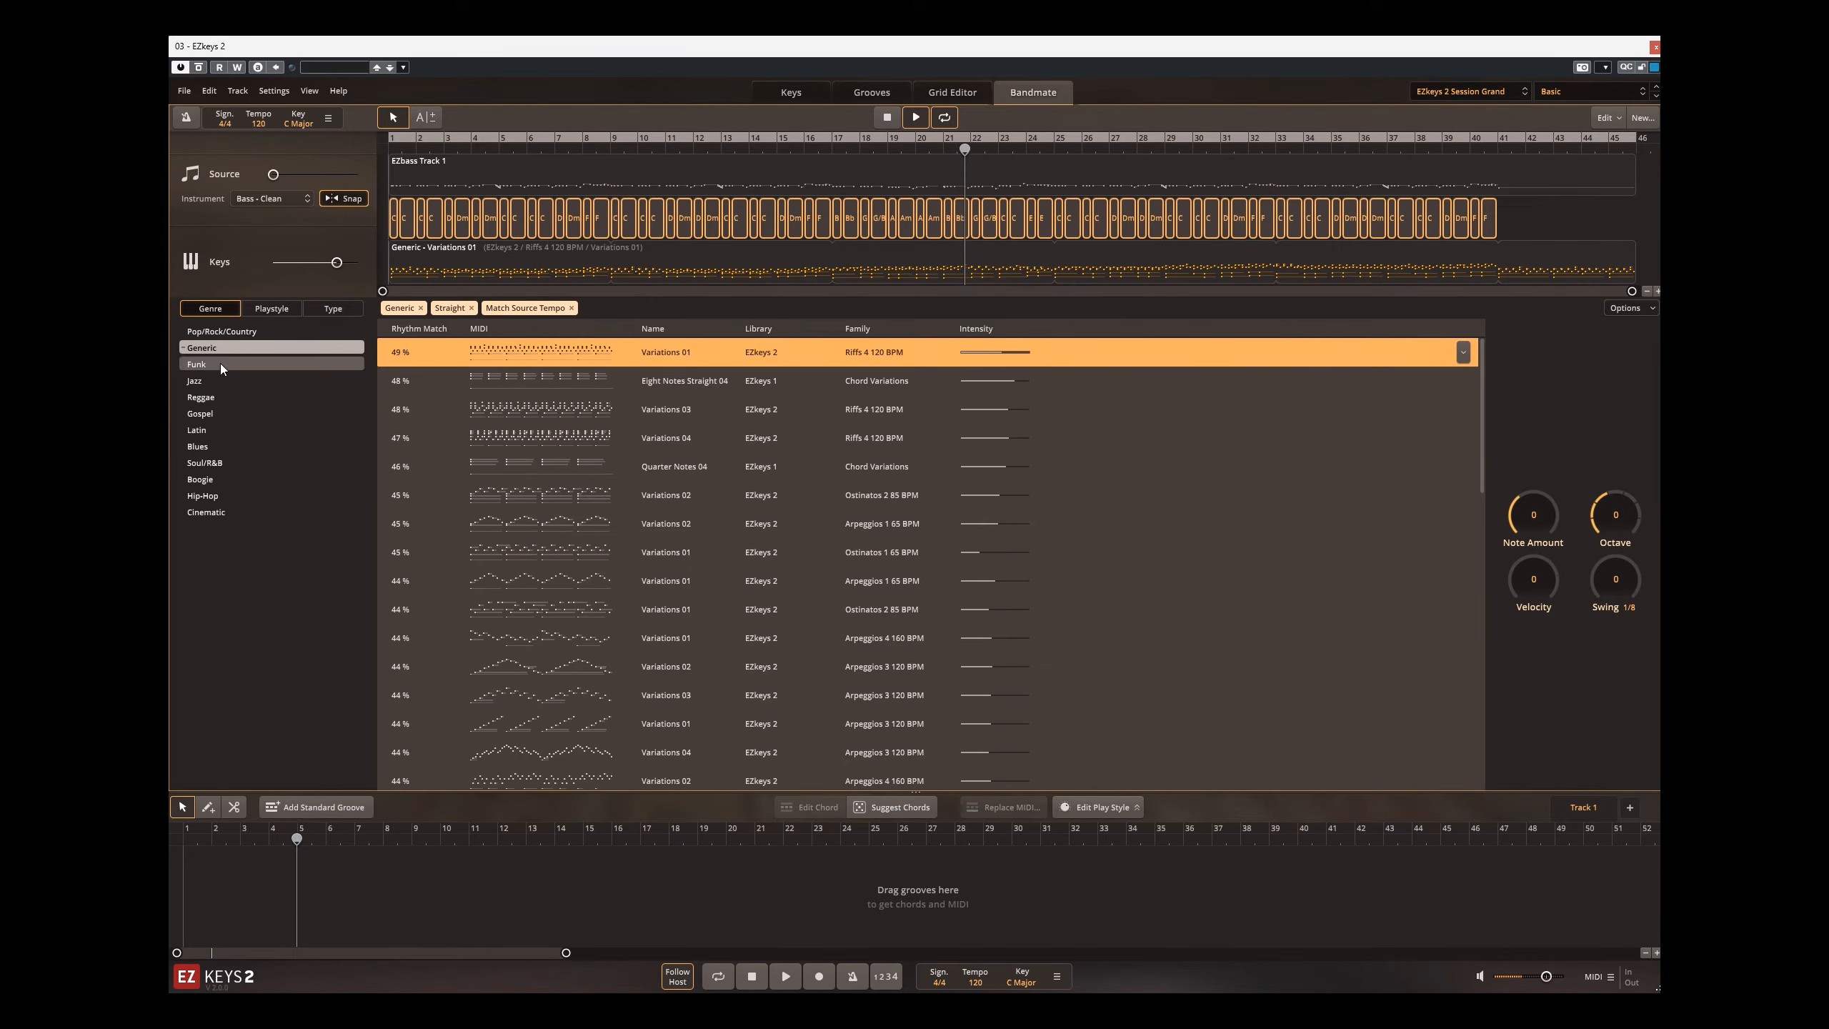
click(362, 381)
click(482, 350)
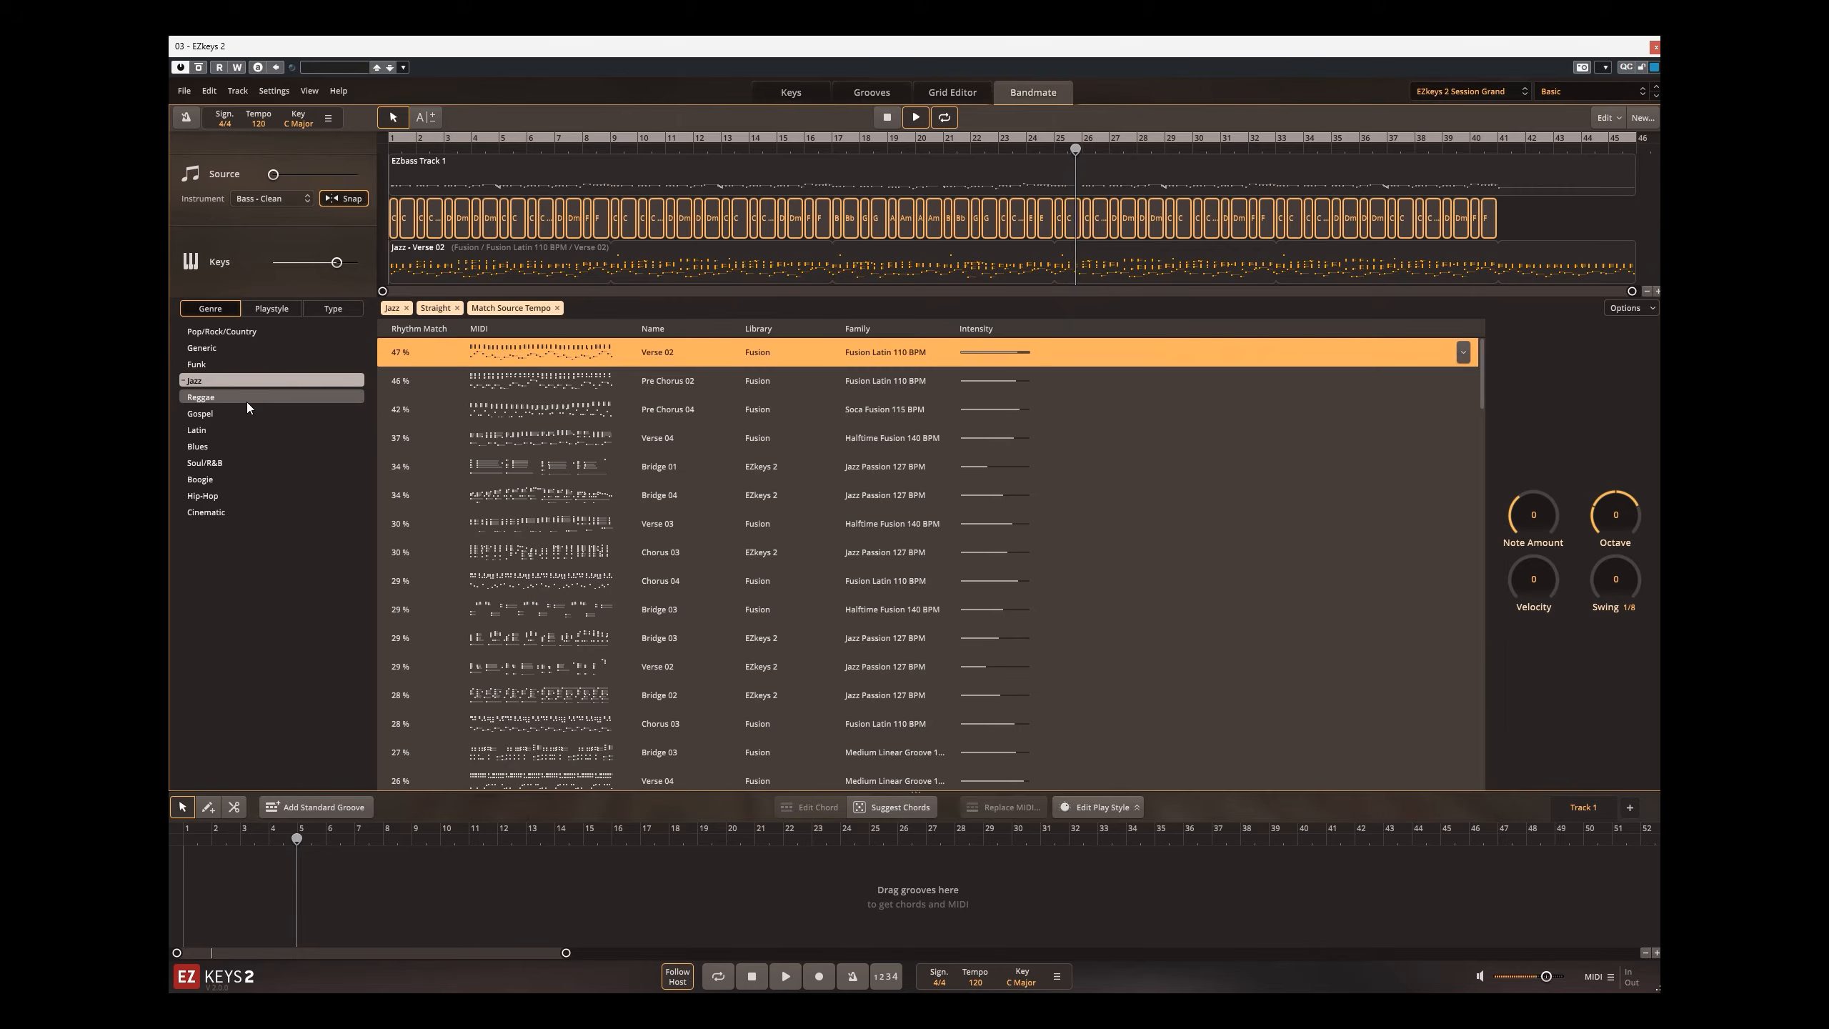
click(194, 399)
click(403, 358)
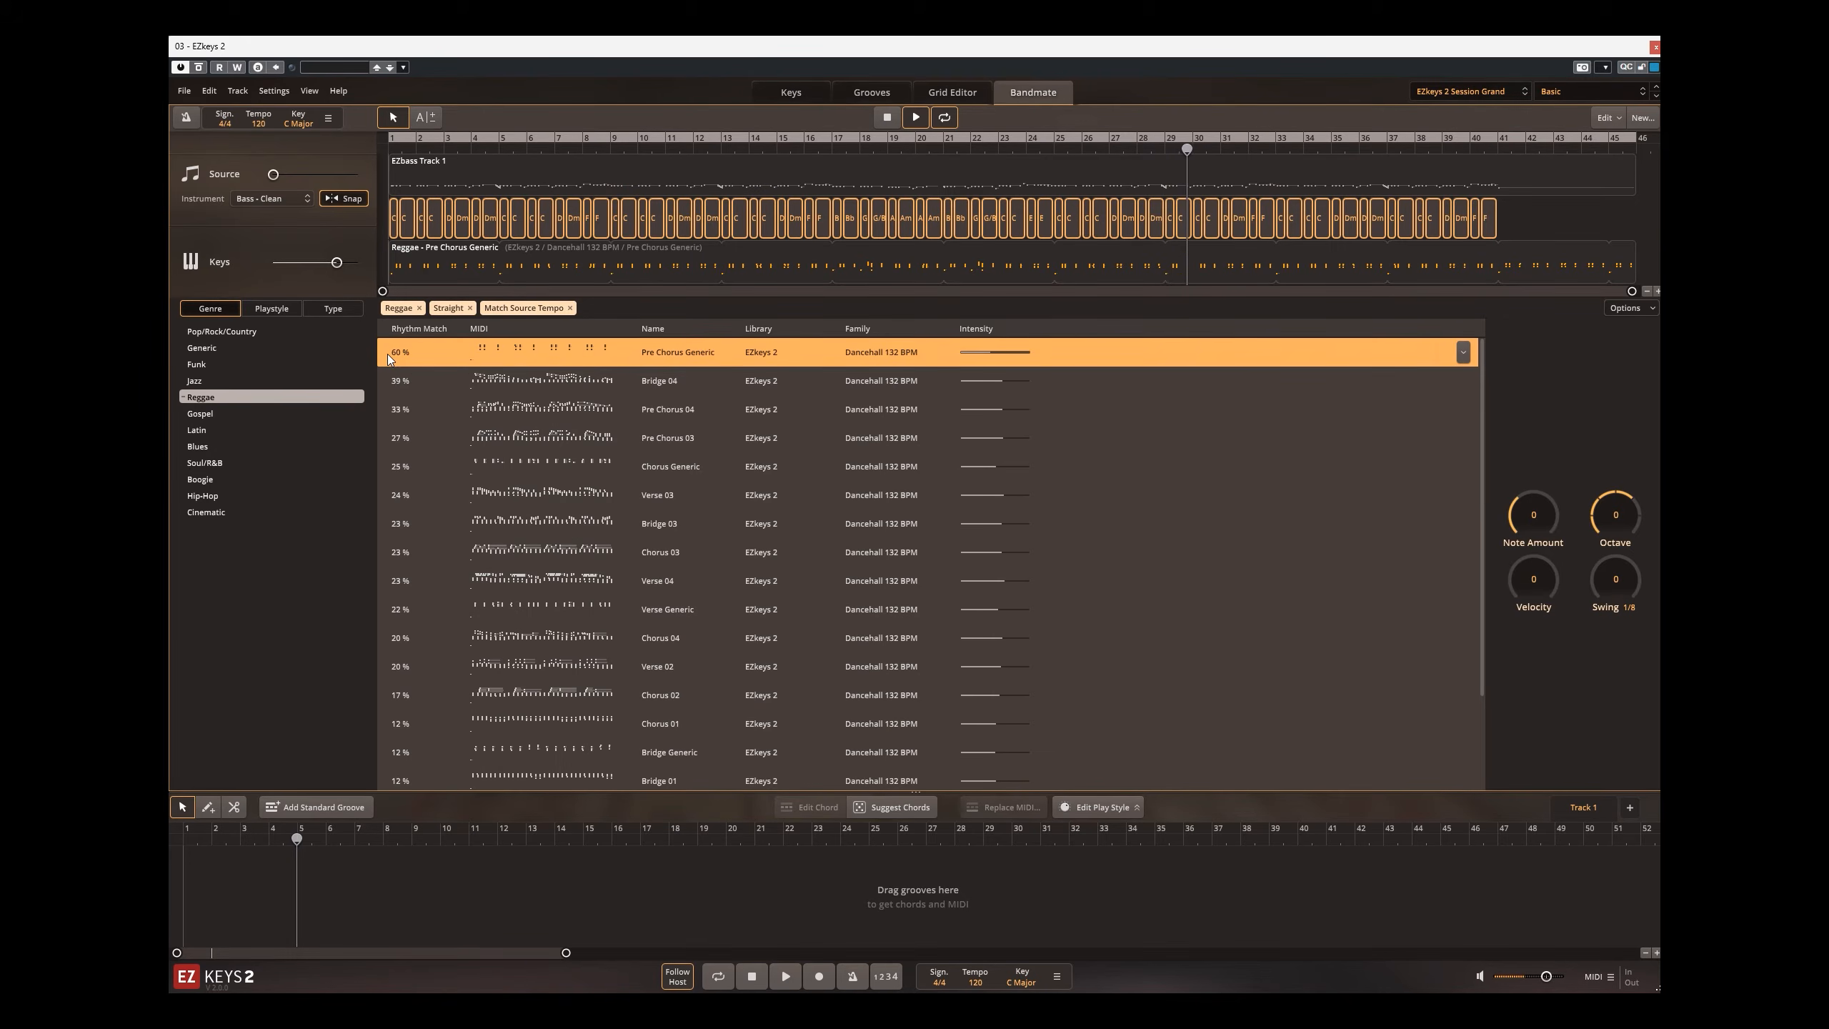
Step: Check the Blues, Soul/R&B and Latin genre filters, and audition the Latin Bridge Generic groove from Like a Breeze 104 BPM
click(237, 446)
click(240, 462)
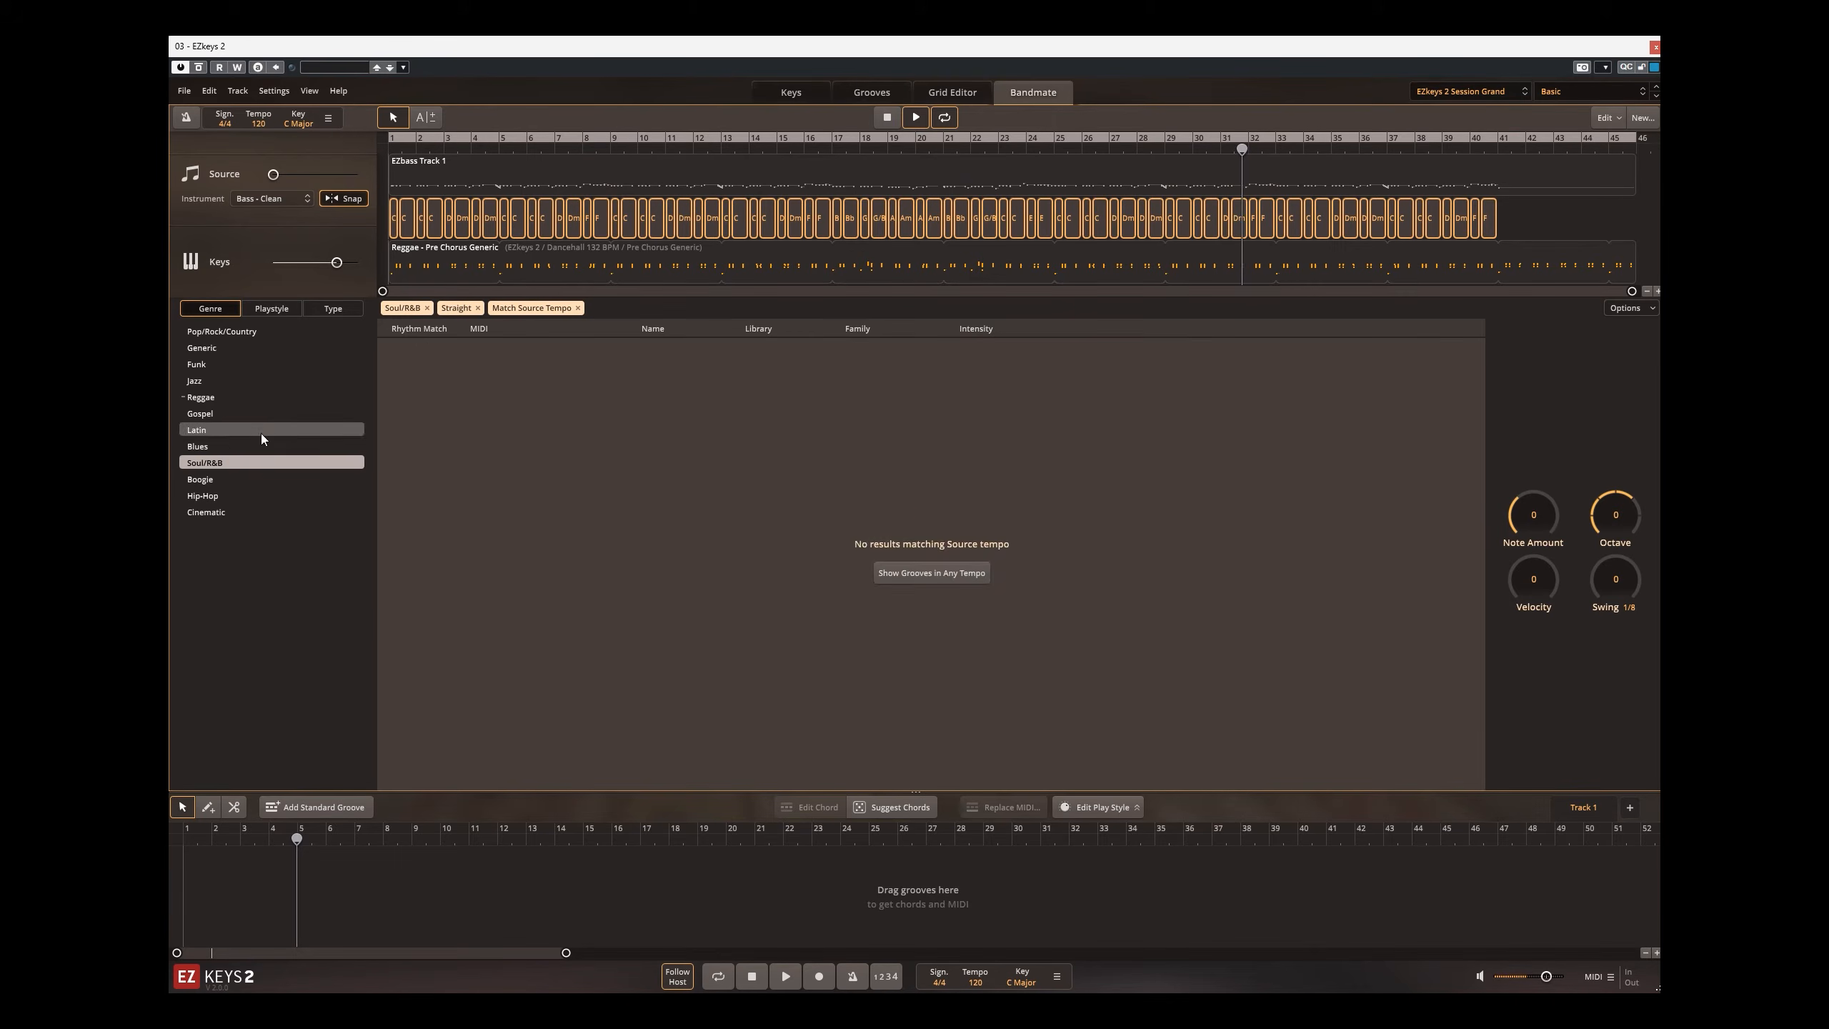
click(265, 430)
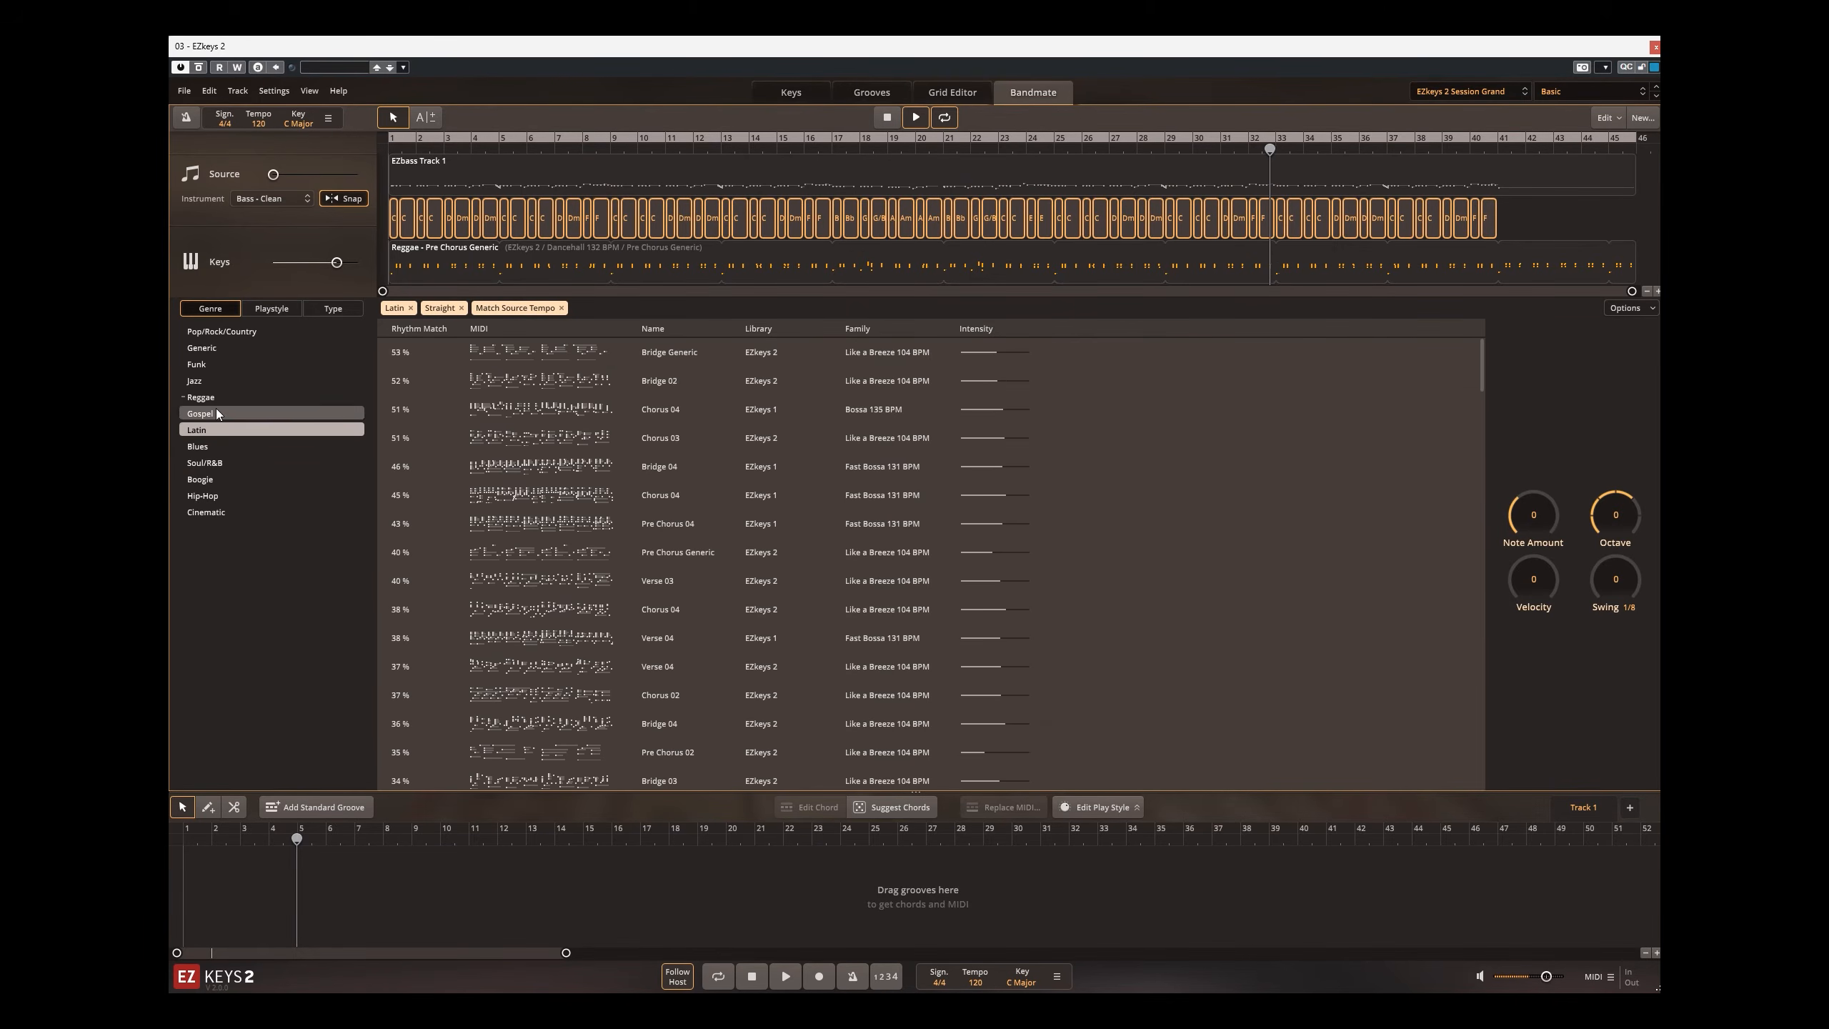
click(472, 356)
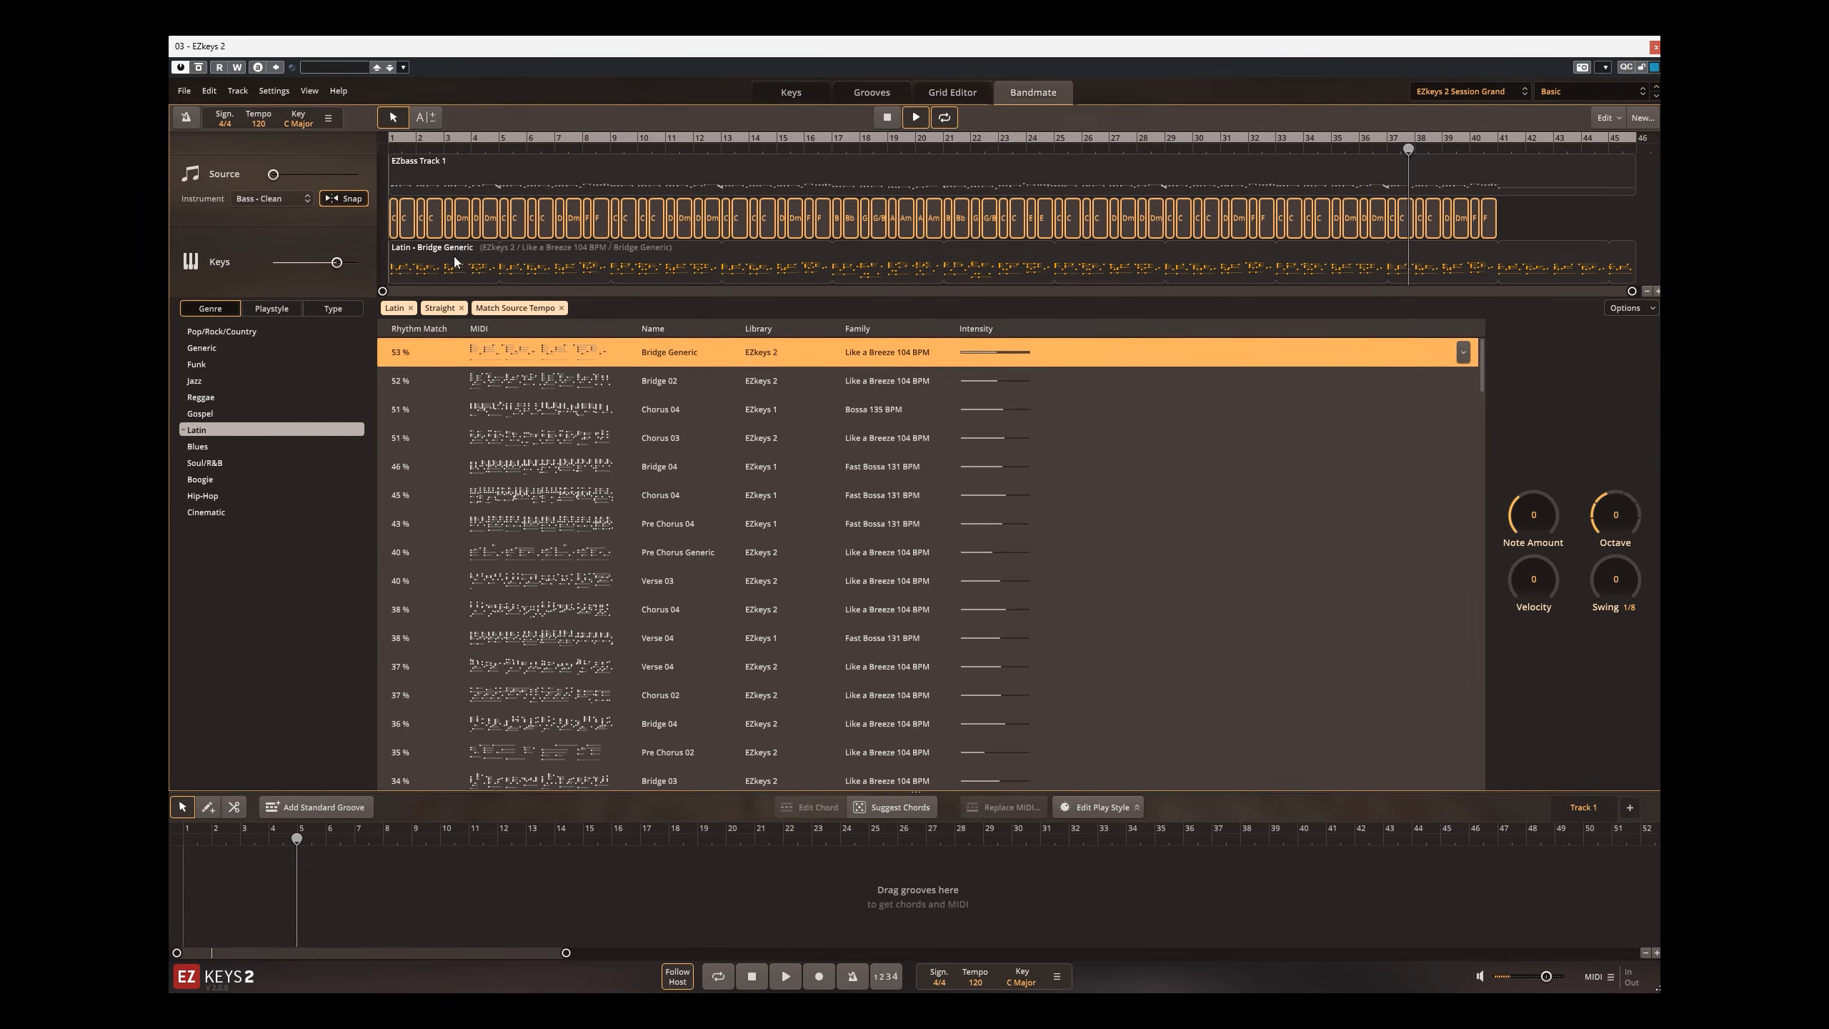
Step: Place the Latin - Bridge Generic result from Bandmate on the song track starting at bar 2, and stop the preview playback
drag(478, 268, 360, 520)
drag(261, 838, 214, 878)
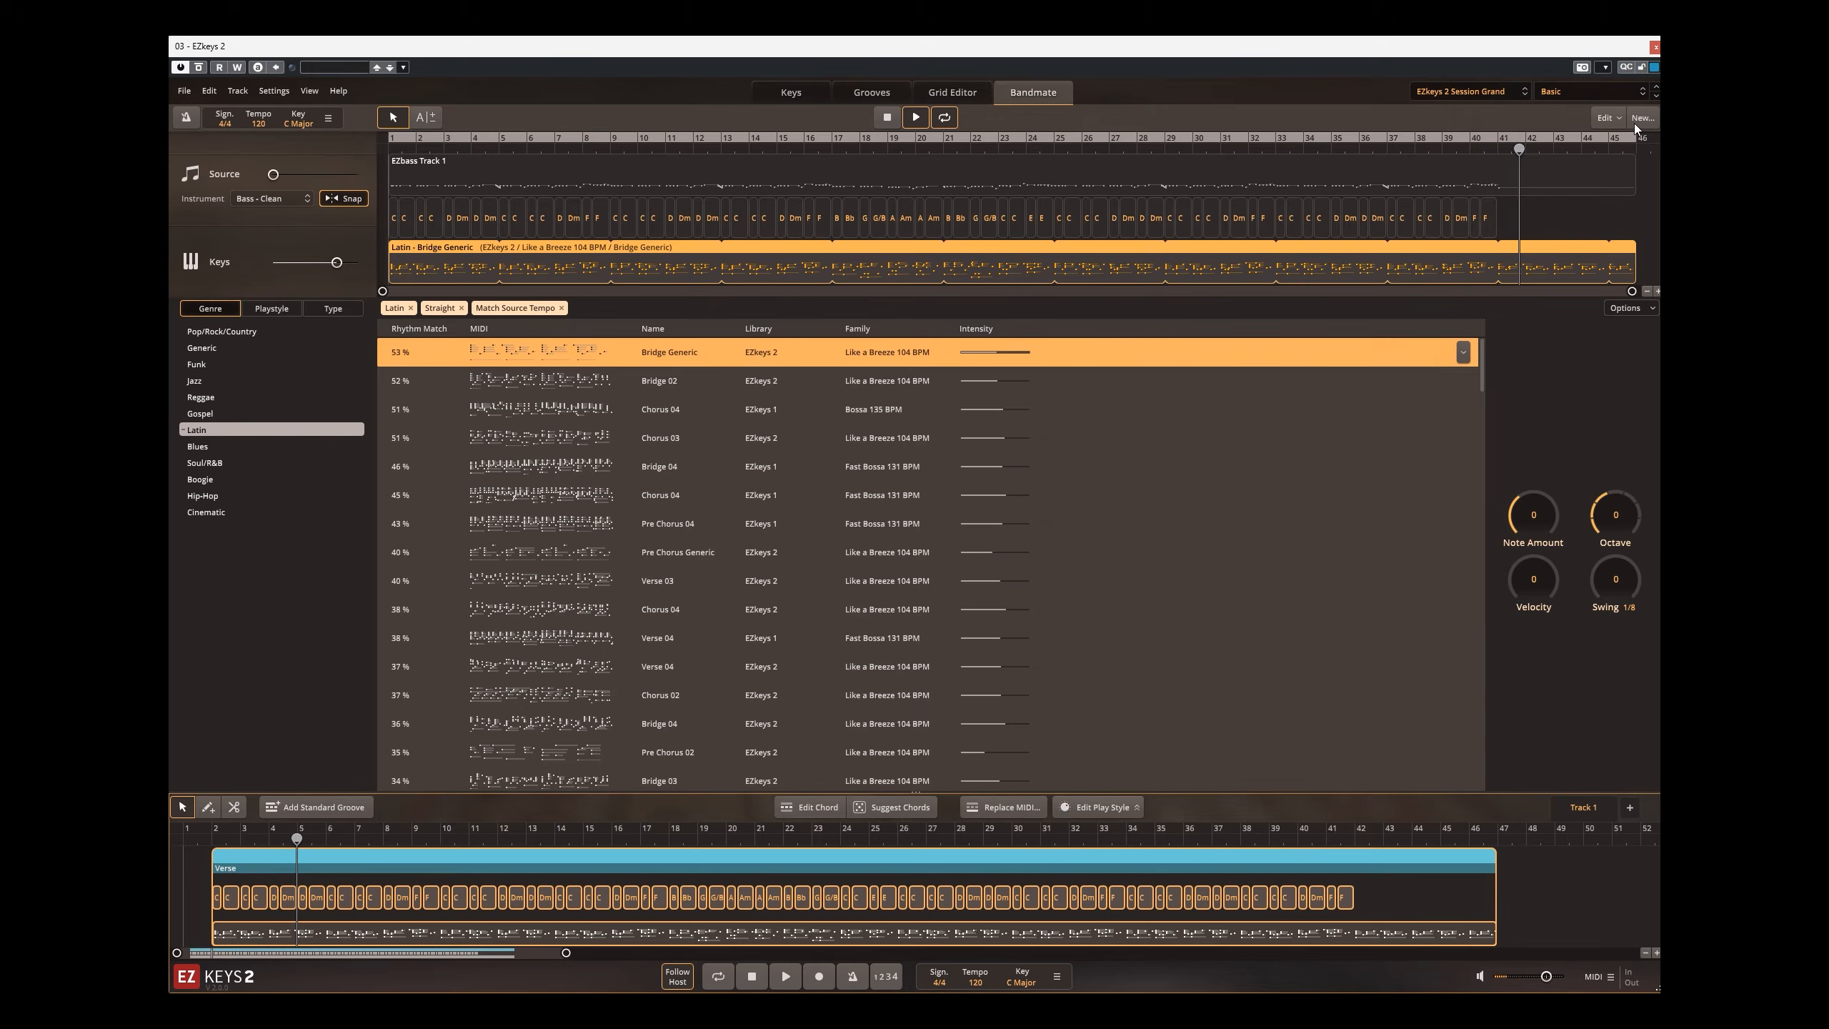
click(891, 123)
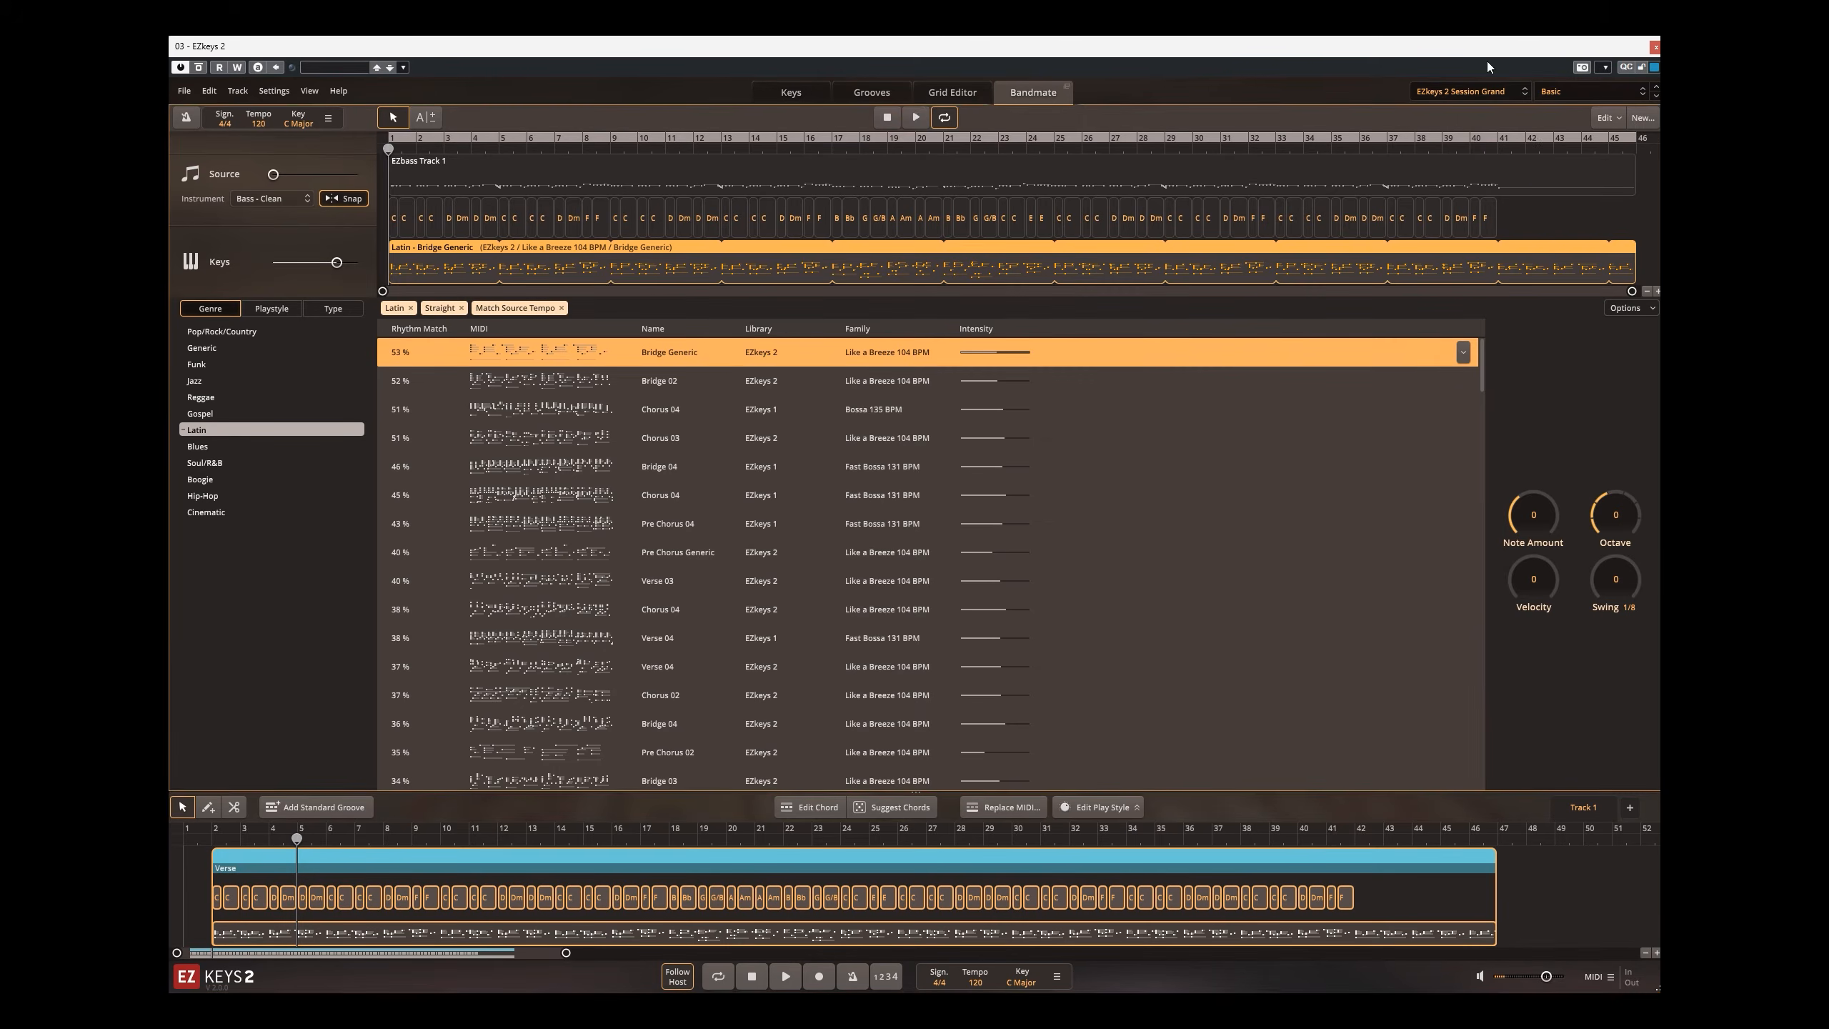
Step: Return to the Cubase project and play it from near bar 1 to hear the keyboard groove with the other instruments
click(1654, 49)
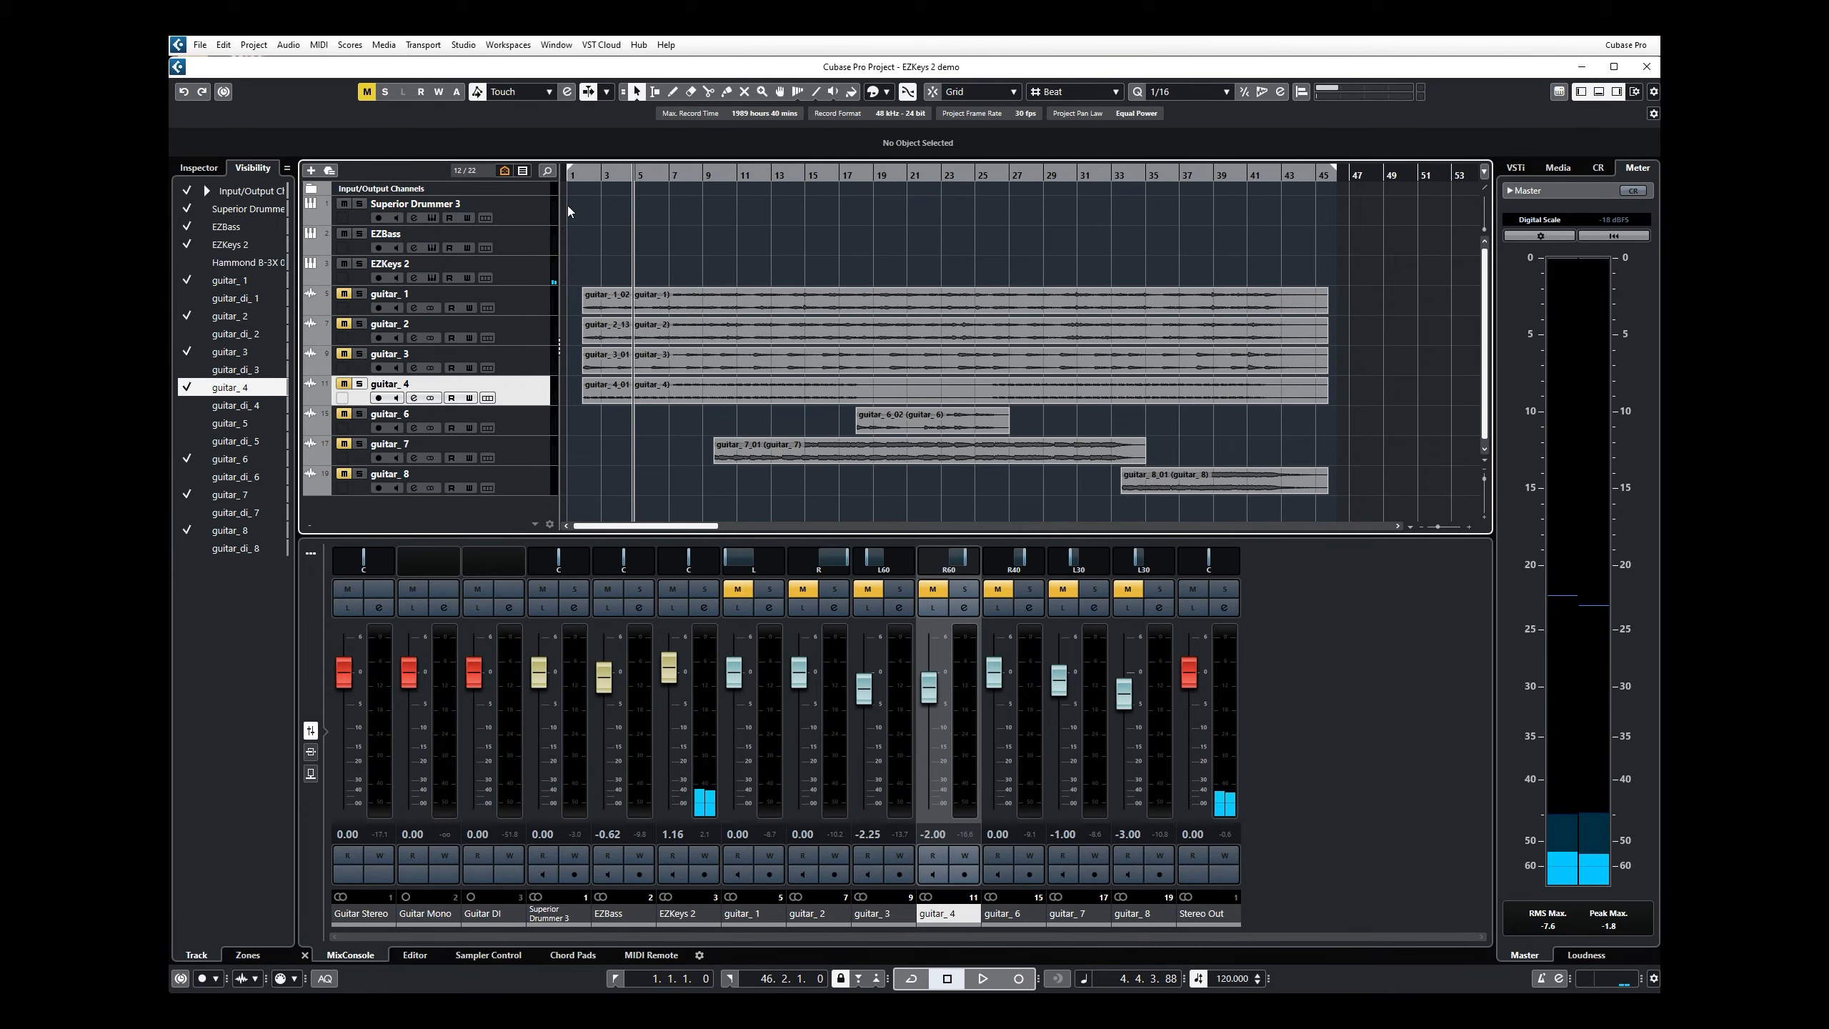
click(580, 173)
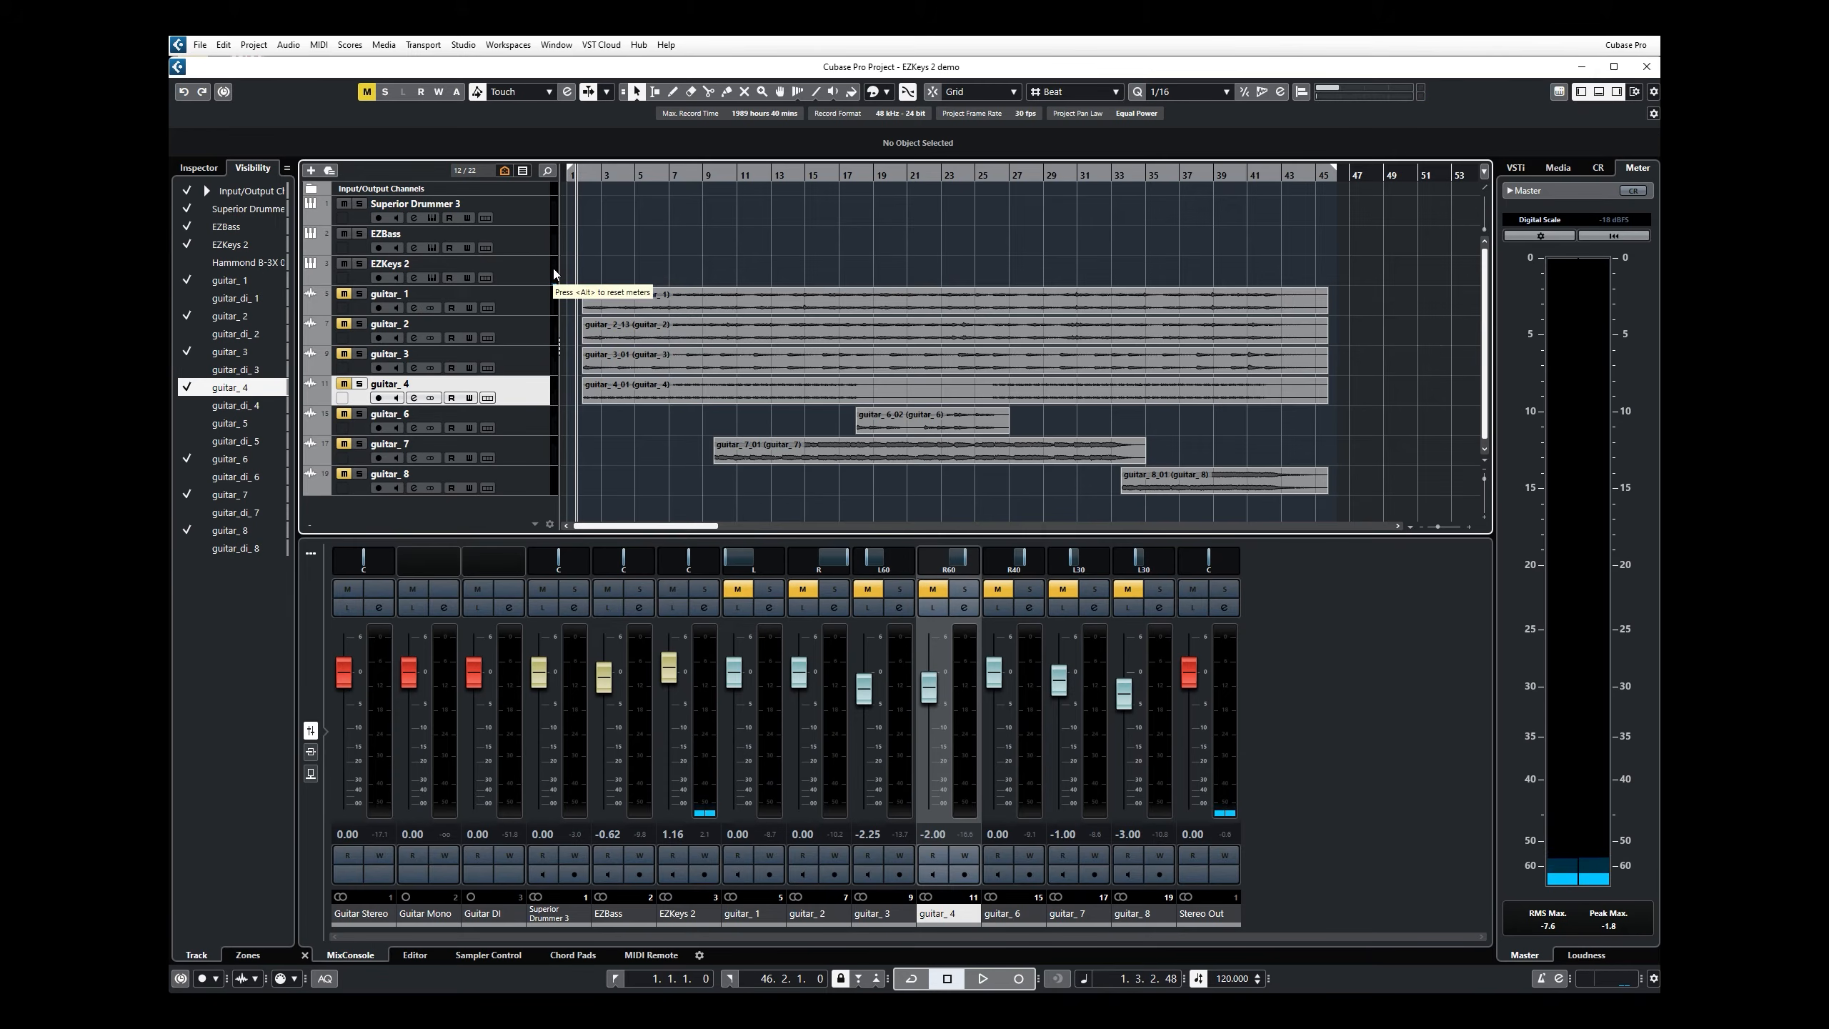
key(space)
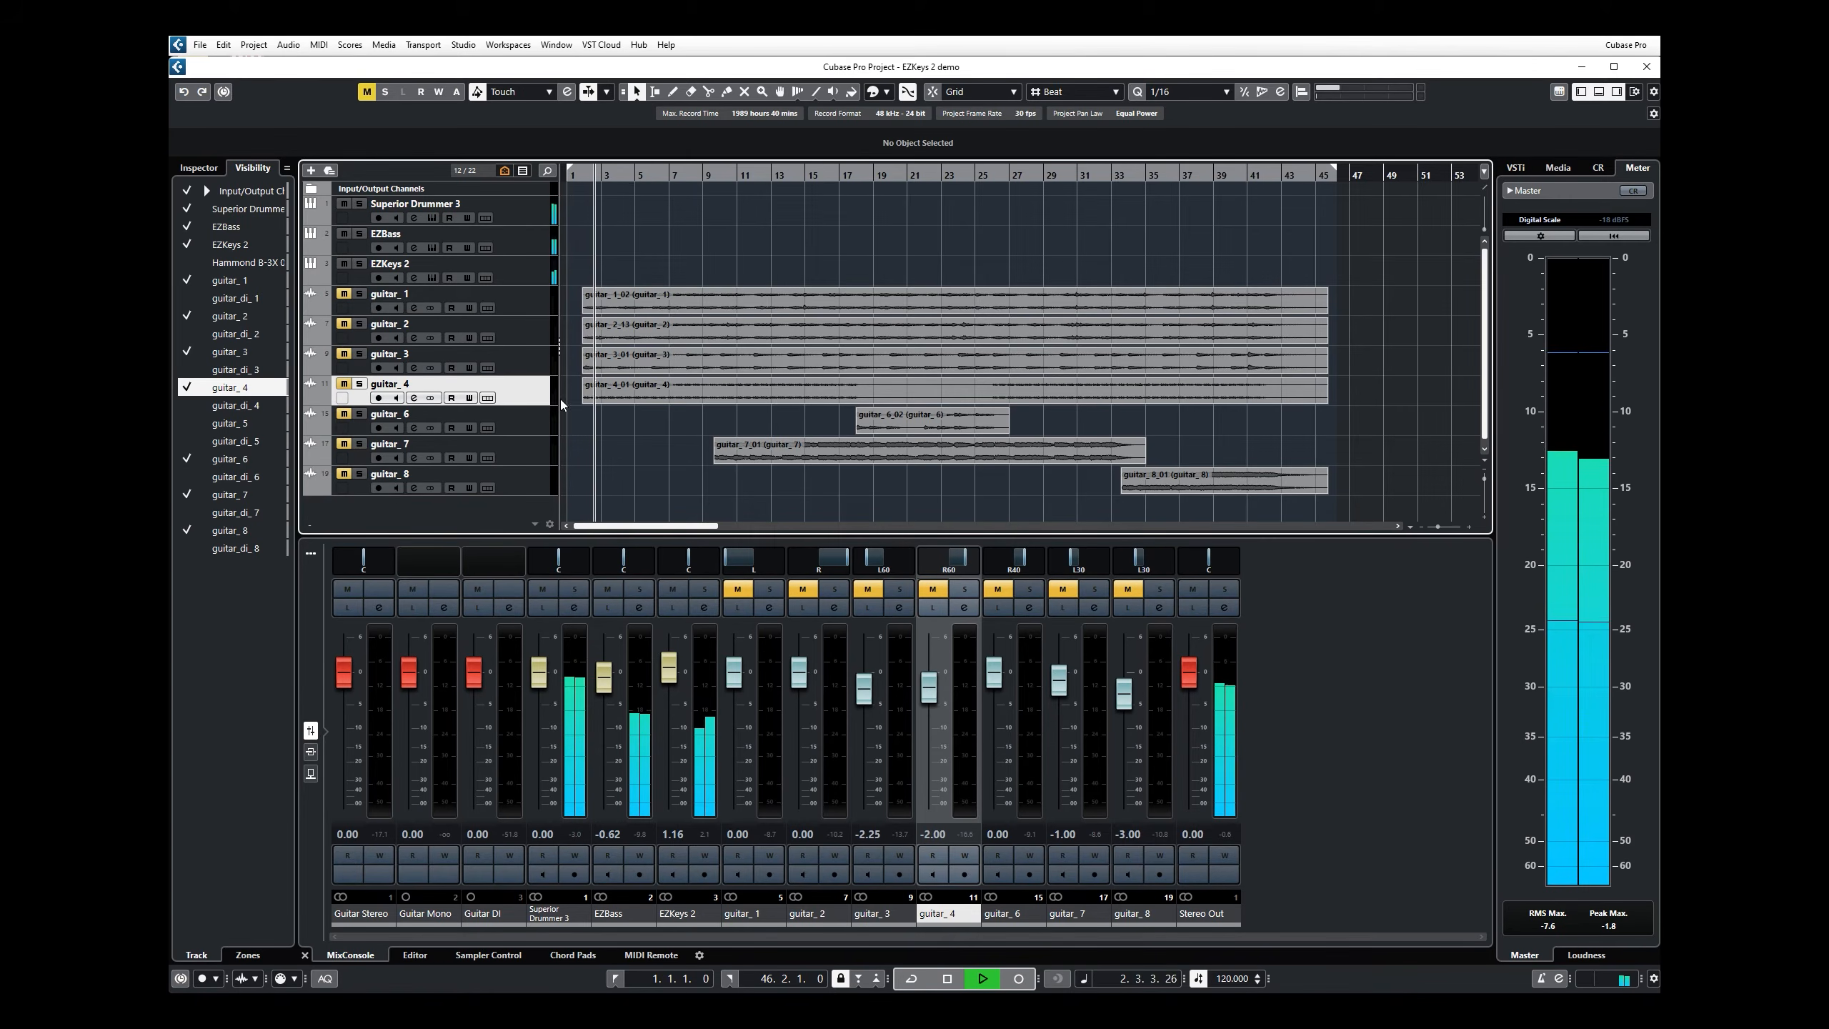
Step: Reopen EZkeys 2, examine the placed groove's notes in the Grid Editor, and inspect one of its Dm chords in the chord wheel
click(432, 275)
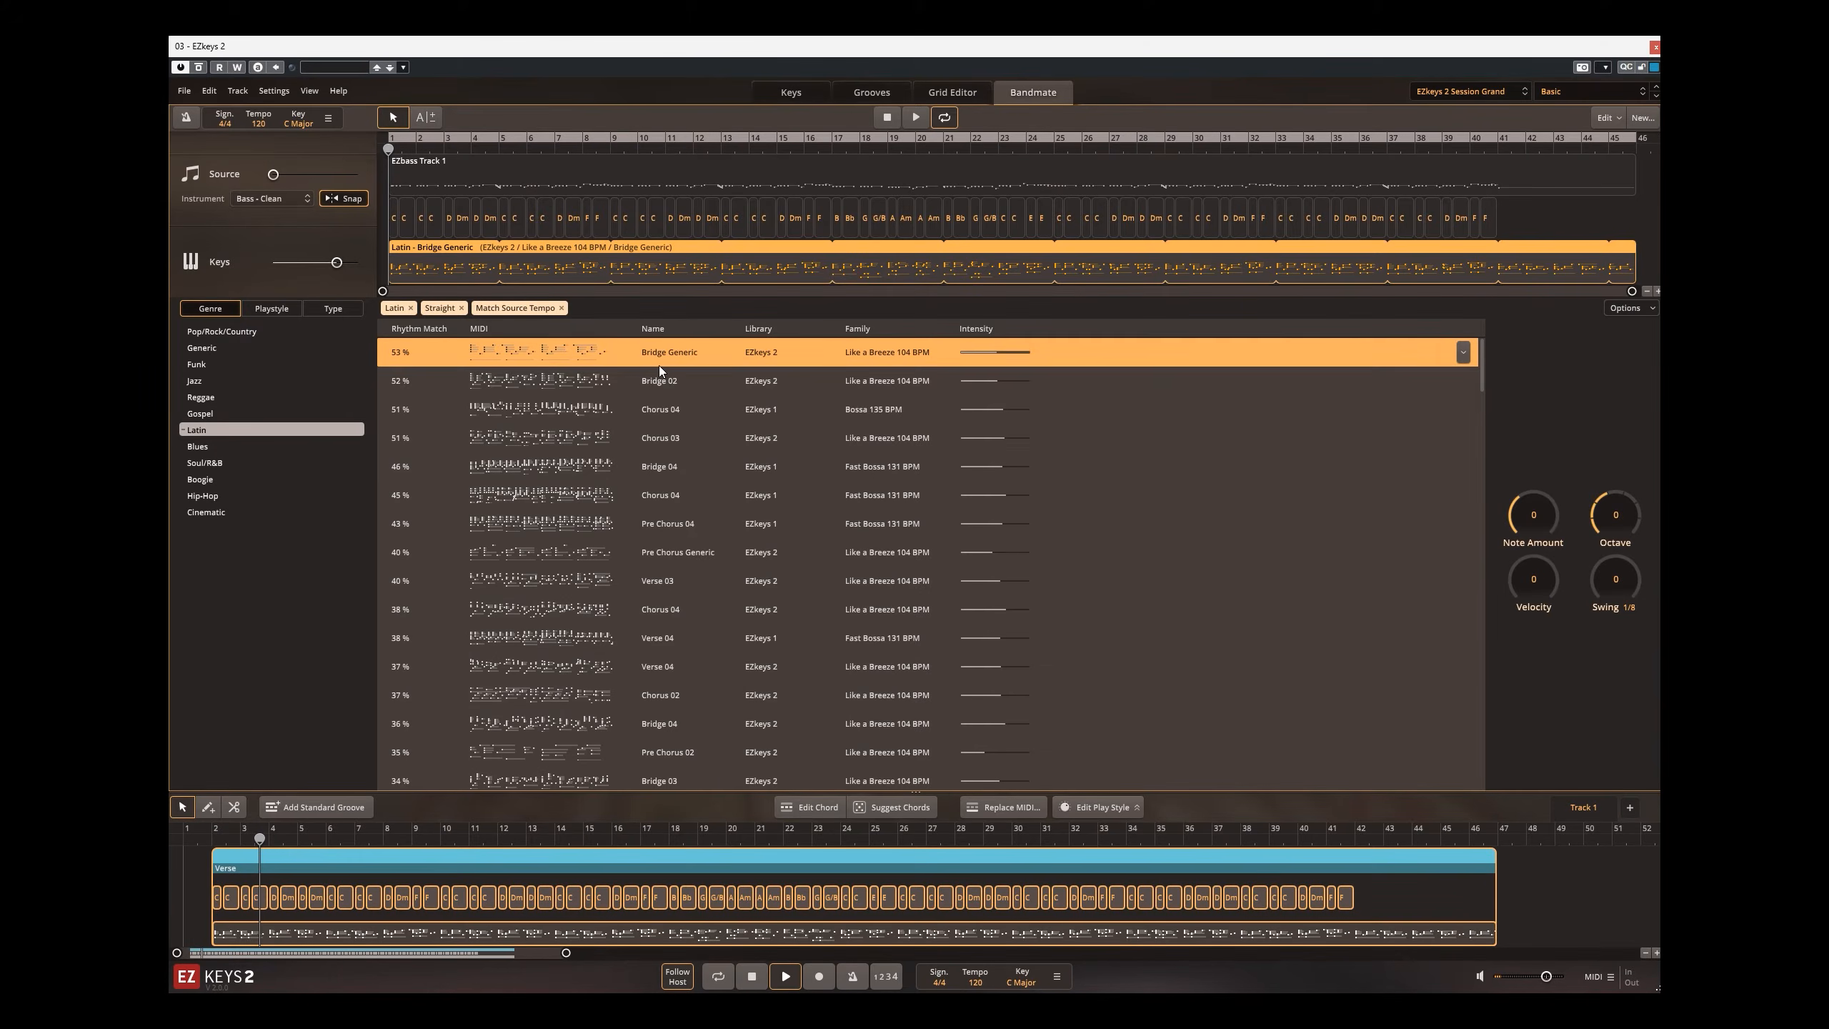
click(885, 101)
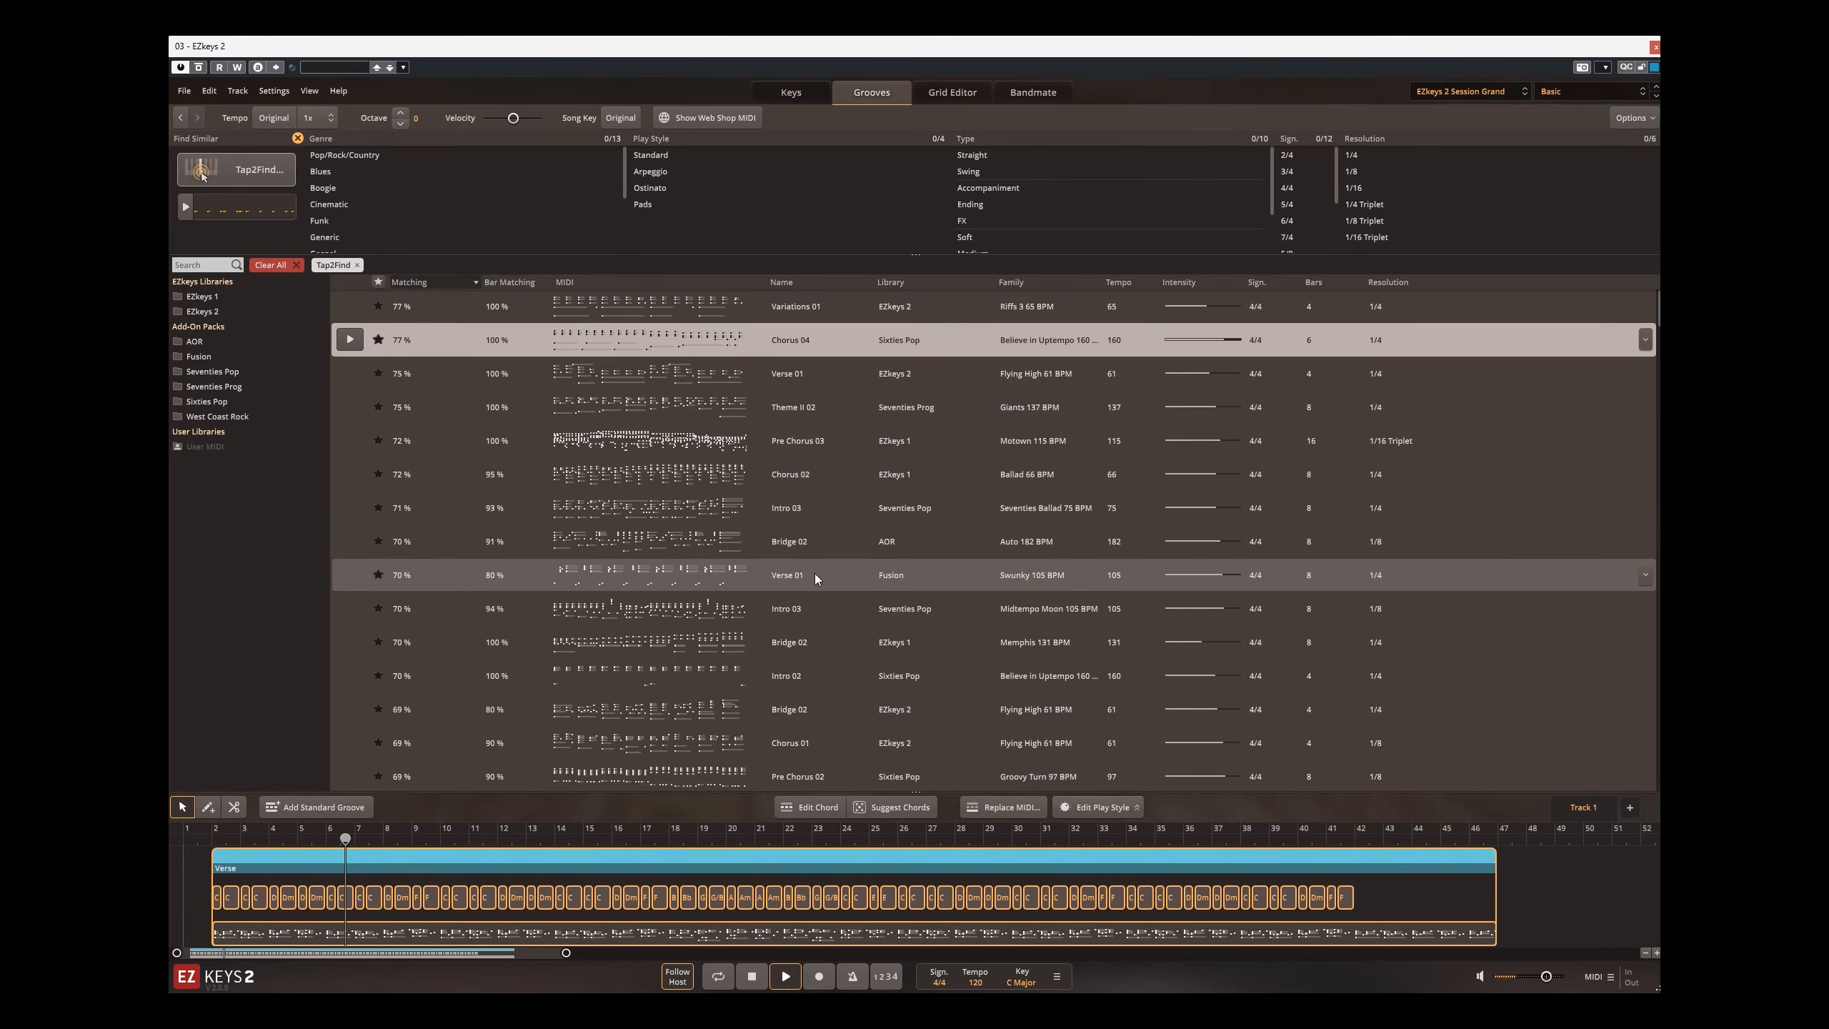
click(1502, 909)
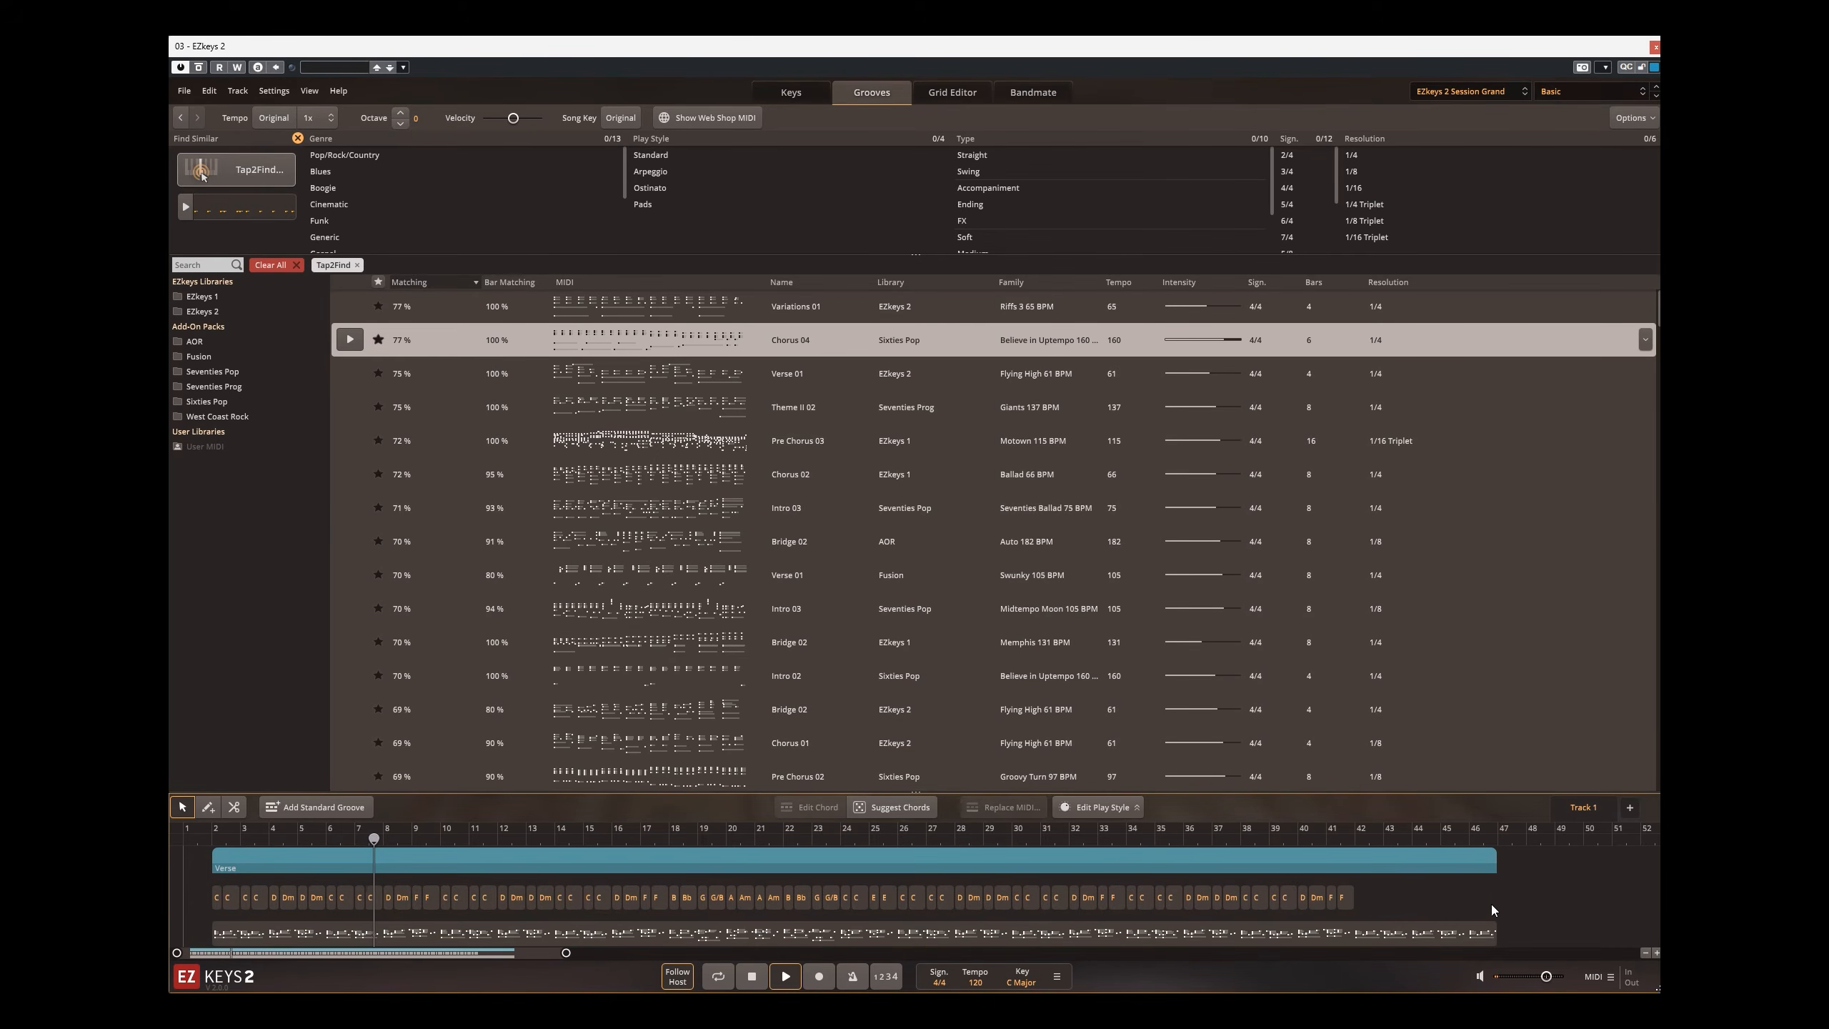
click(873, 939)
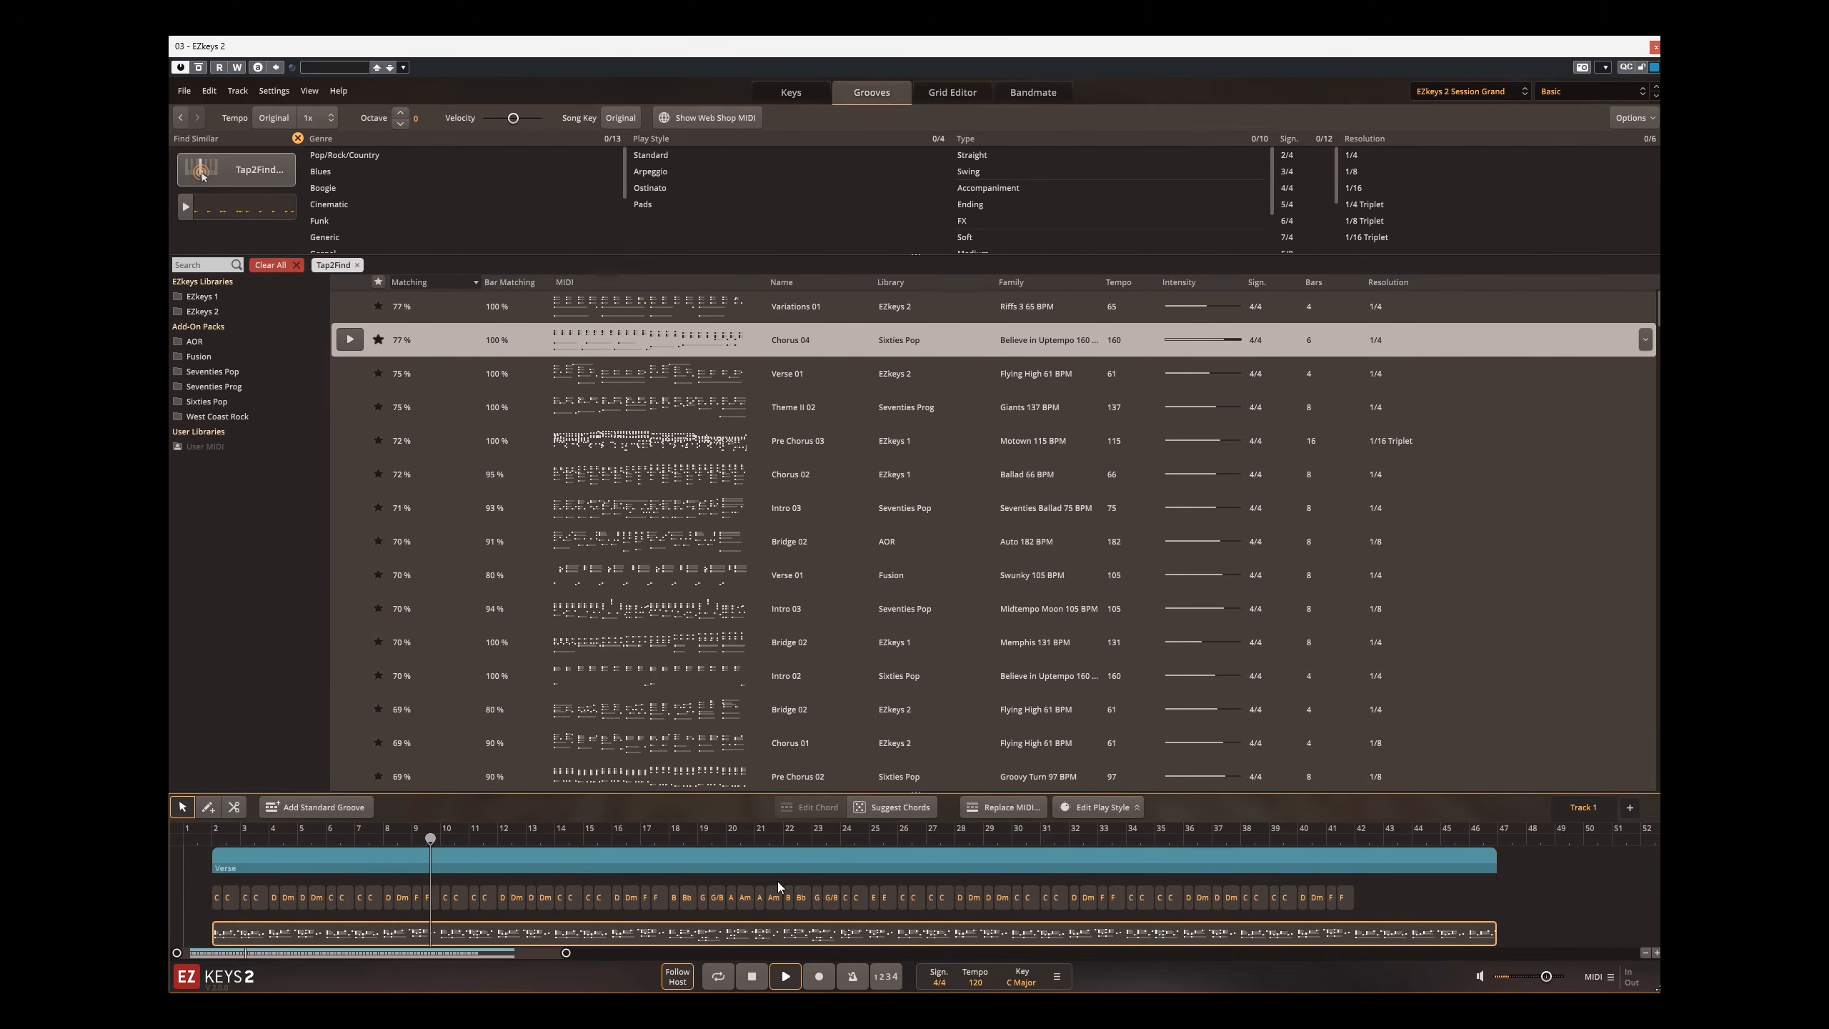
double_click(800, 939)
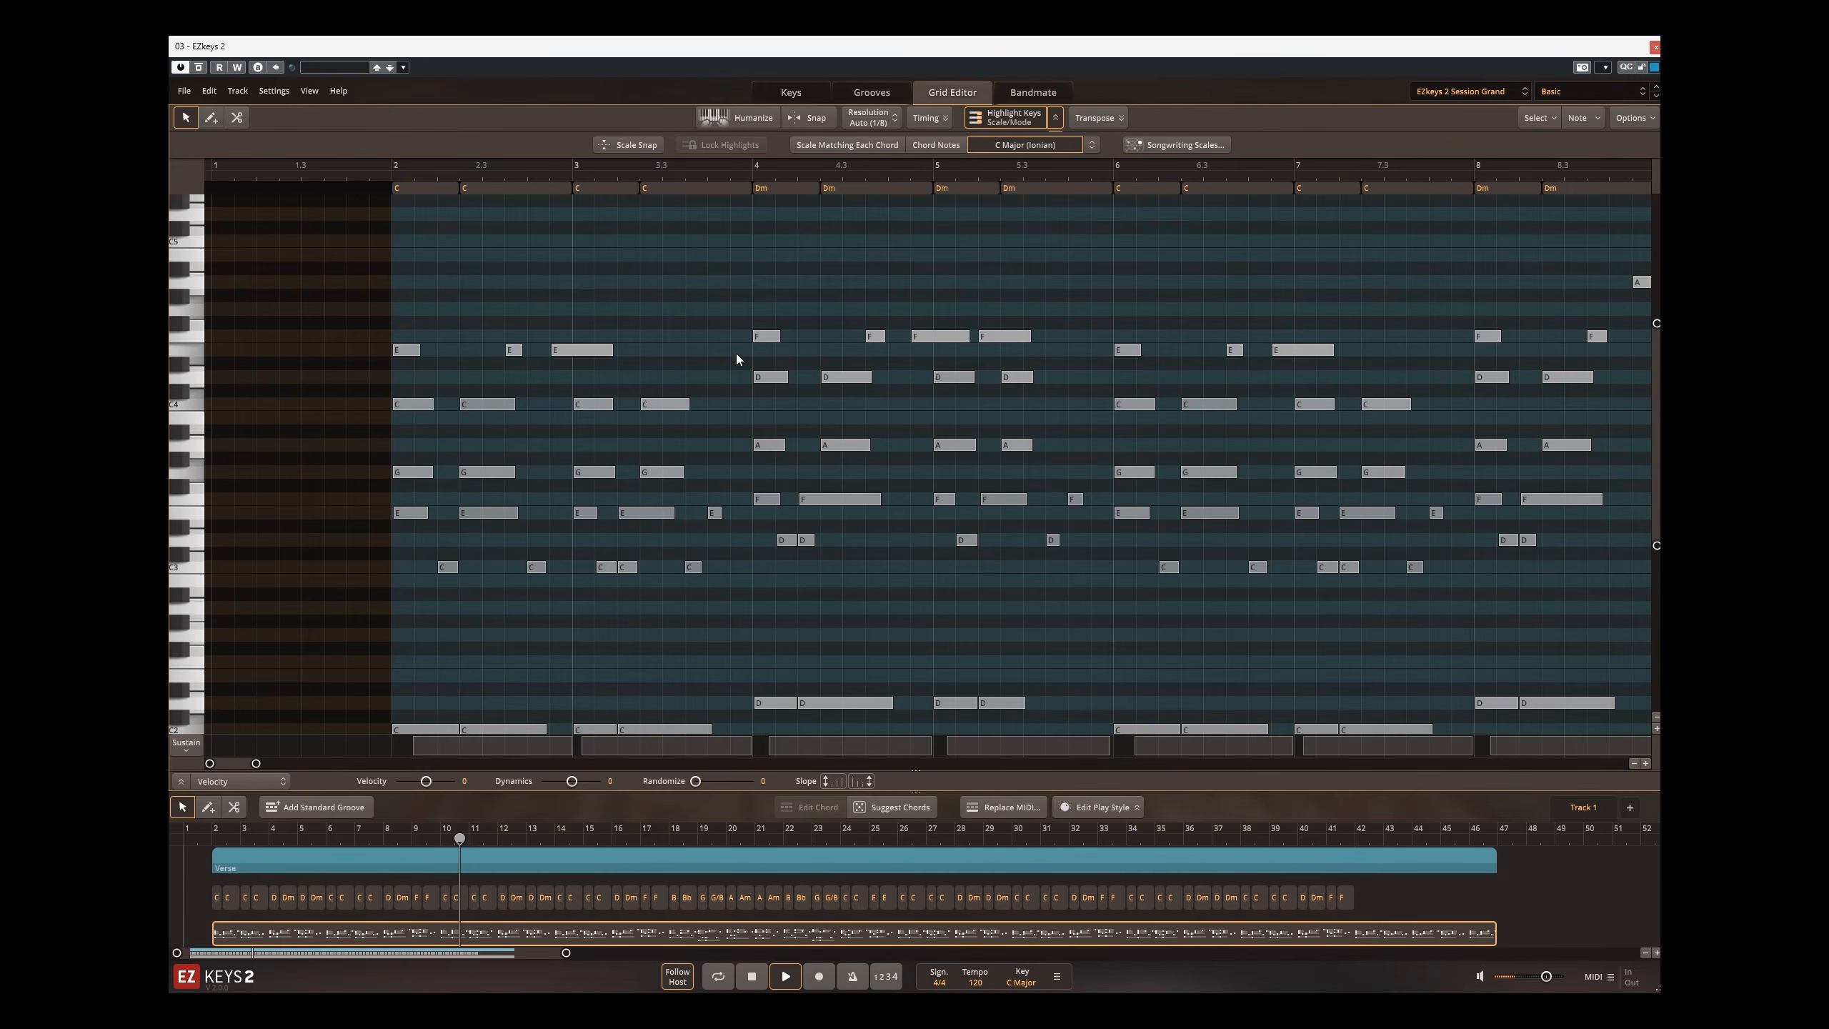
scroll(736, 353, down, 10)
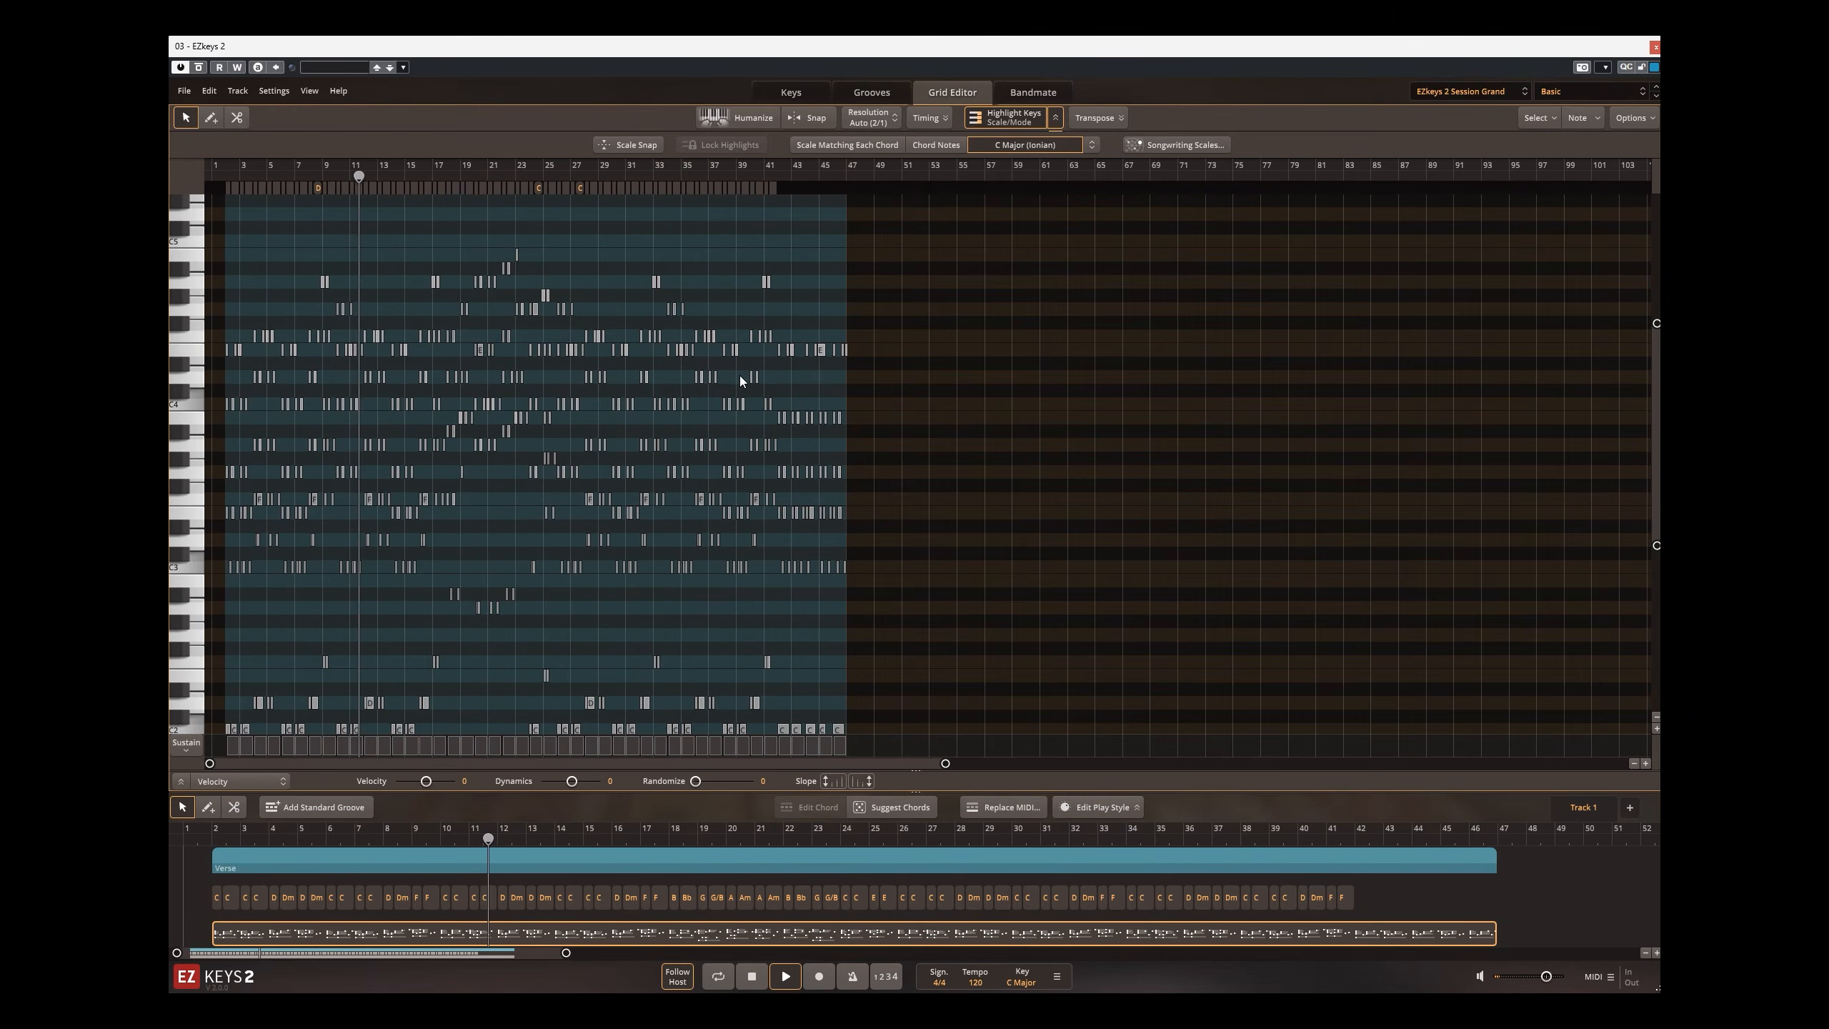
scroll(372, 359, up, 3)
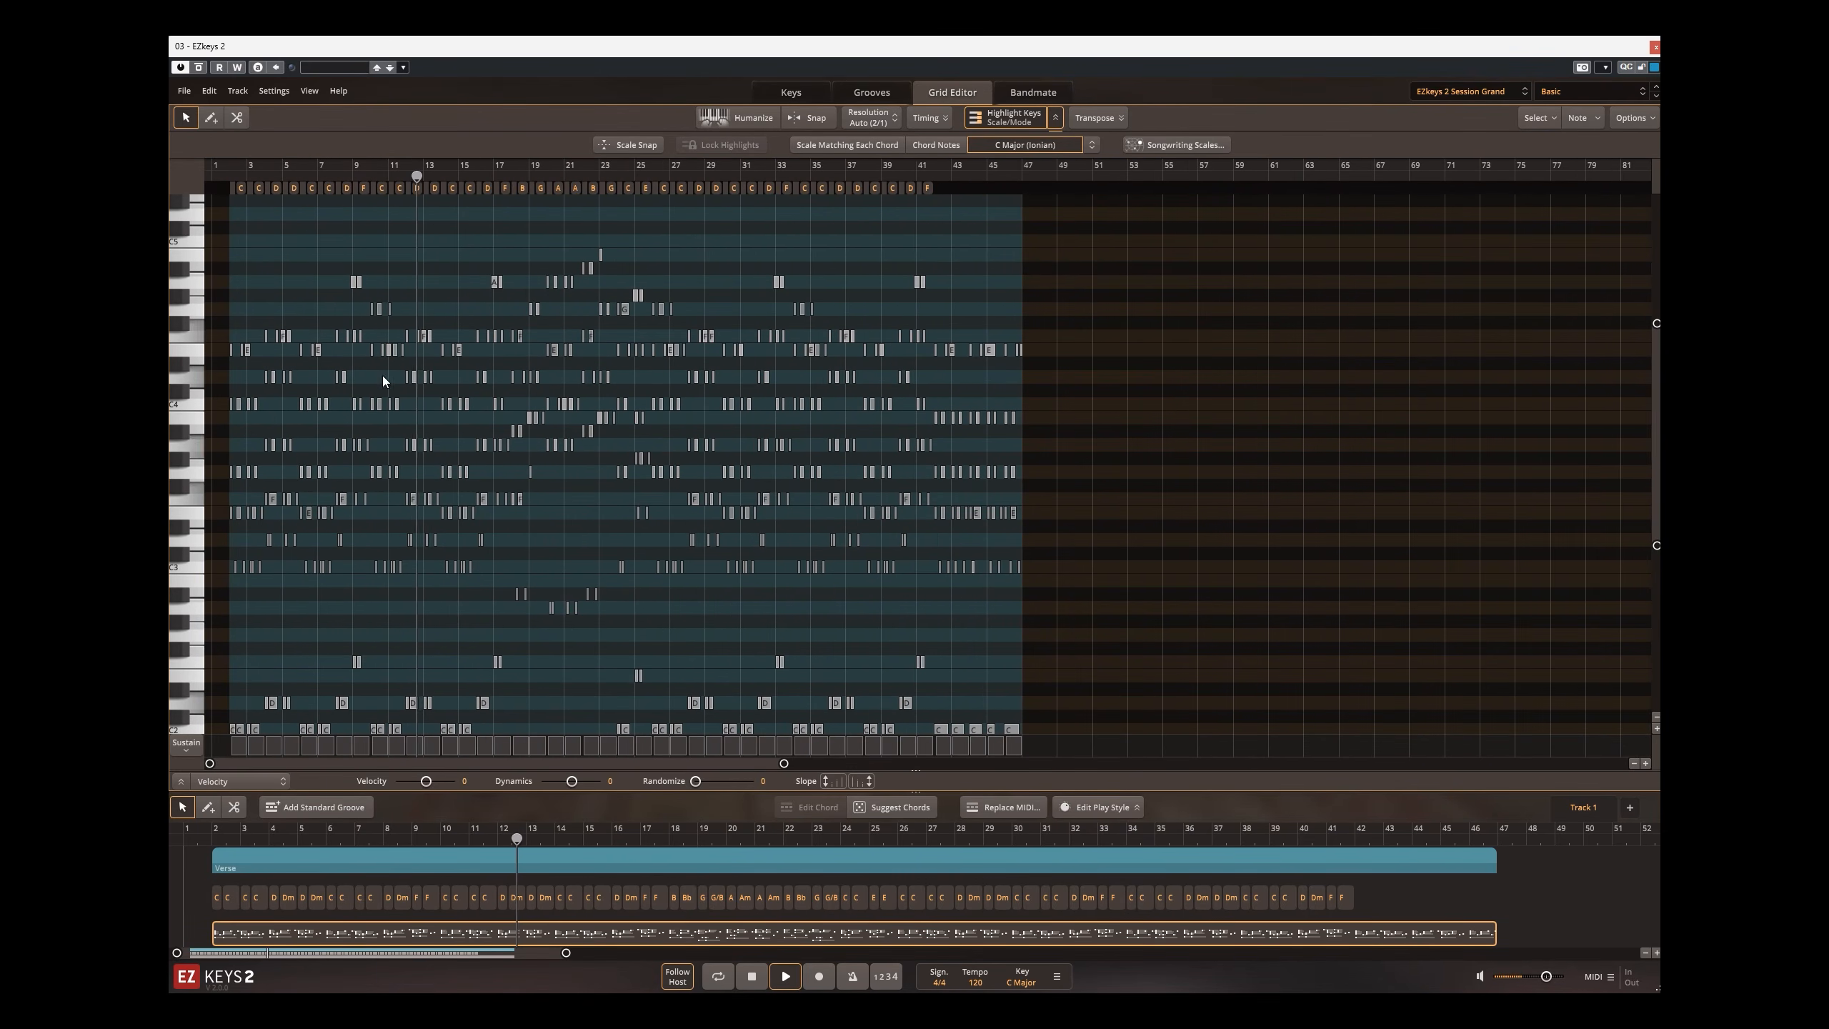
double_click(517, 901)
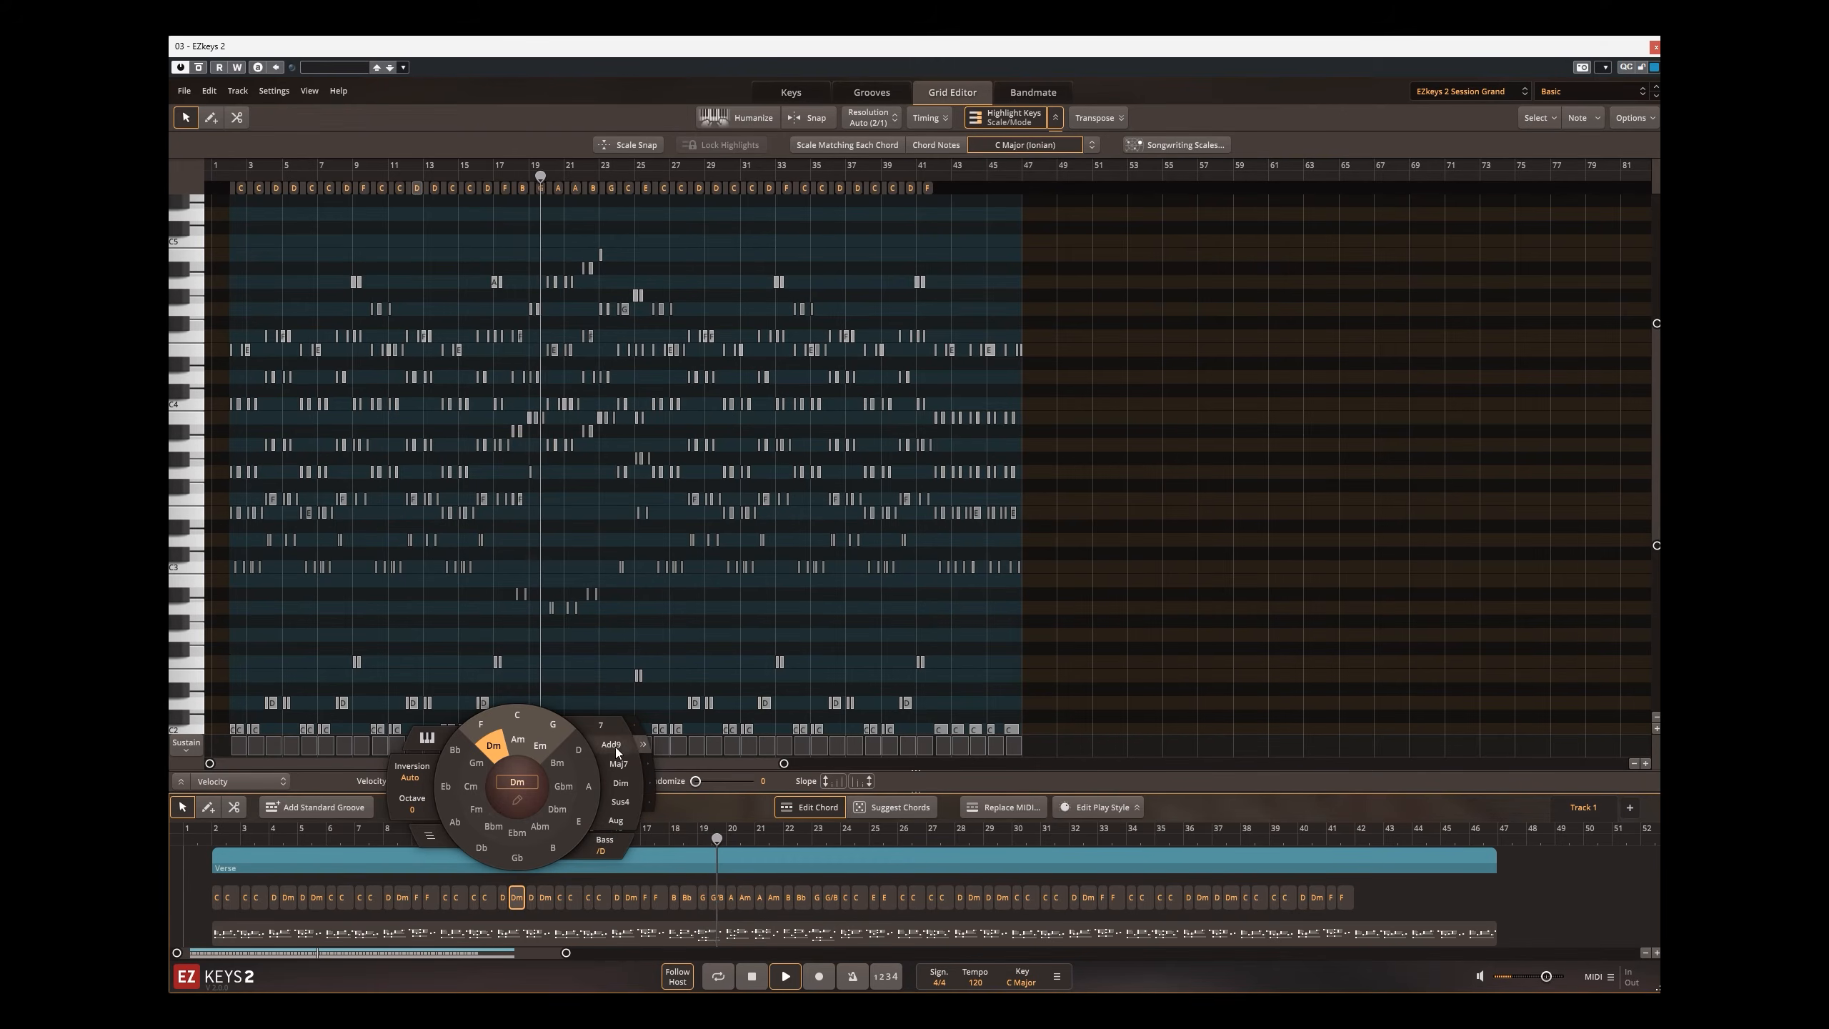
click(1525, 864)
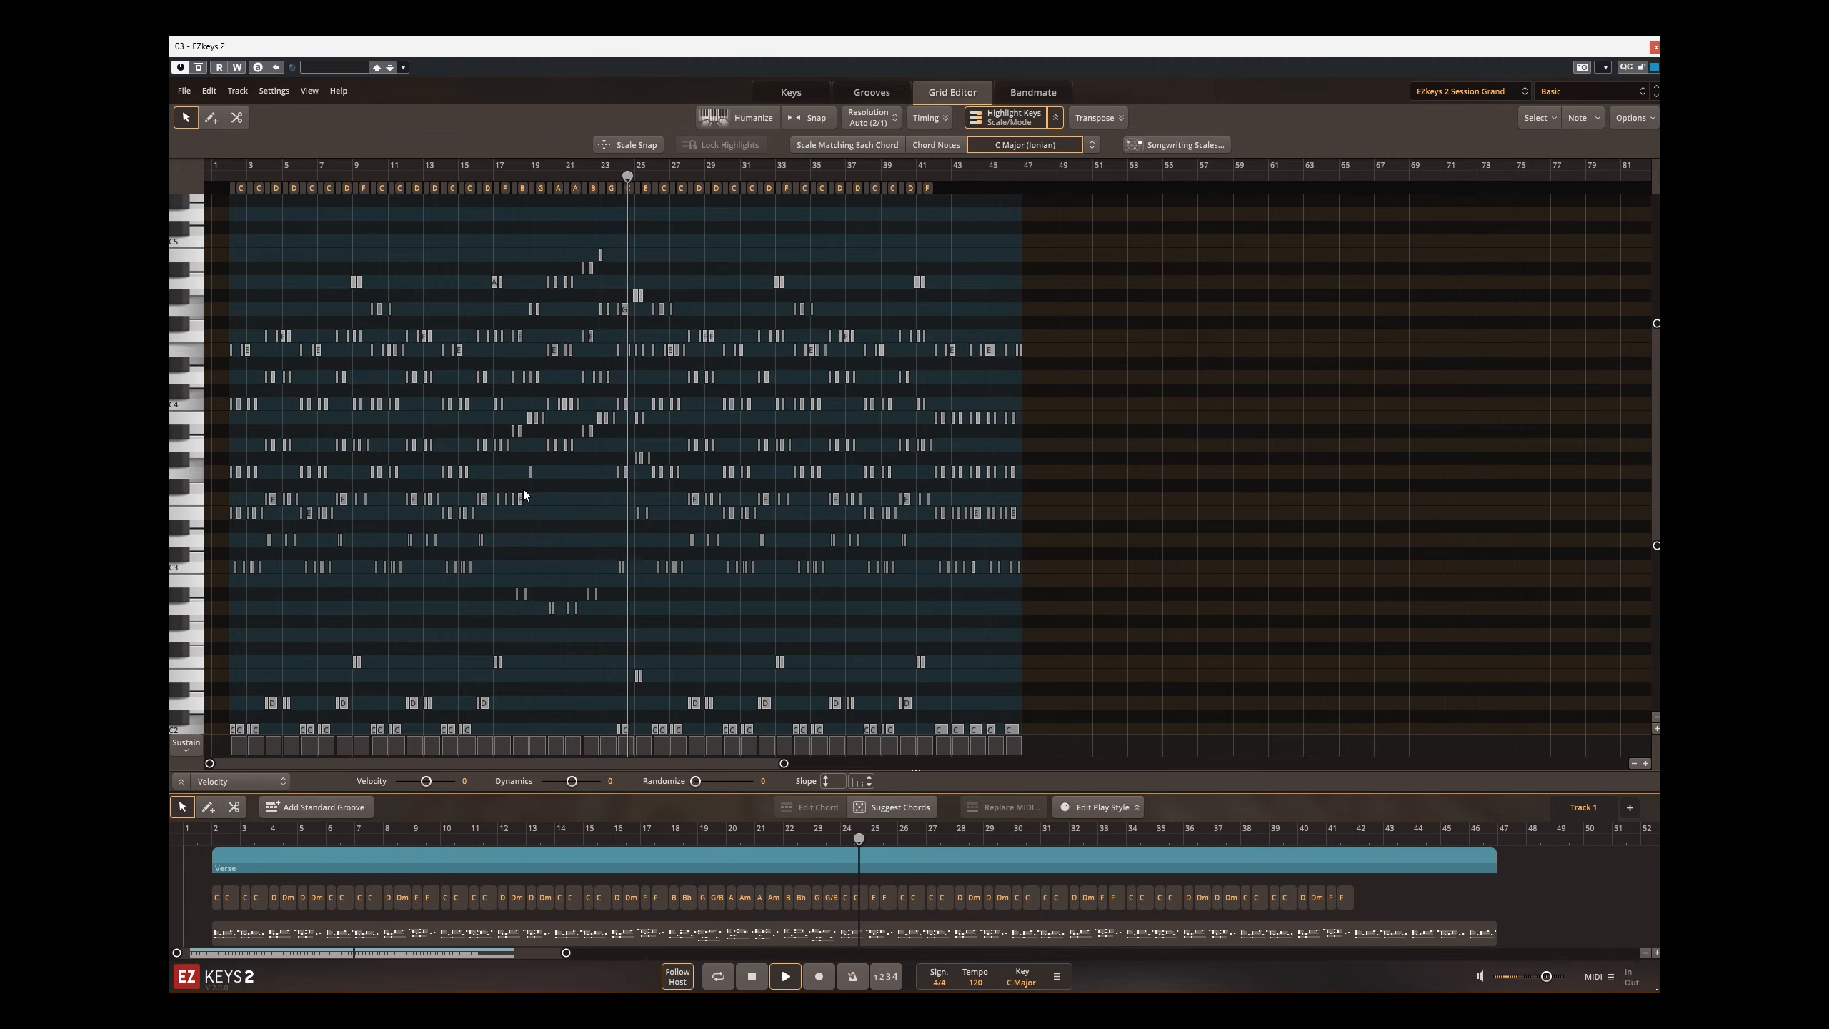
Step: Return to the Cubase mixer and raise the EZKeys 2 channel volume to 2.47
click(1656, 48)
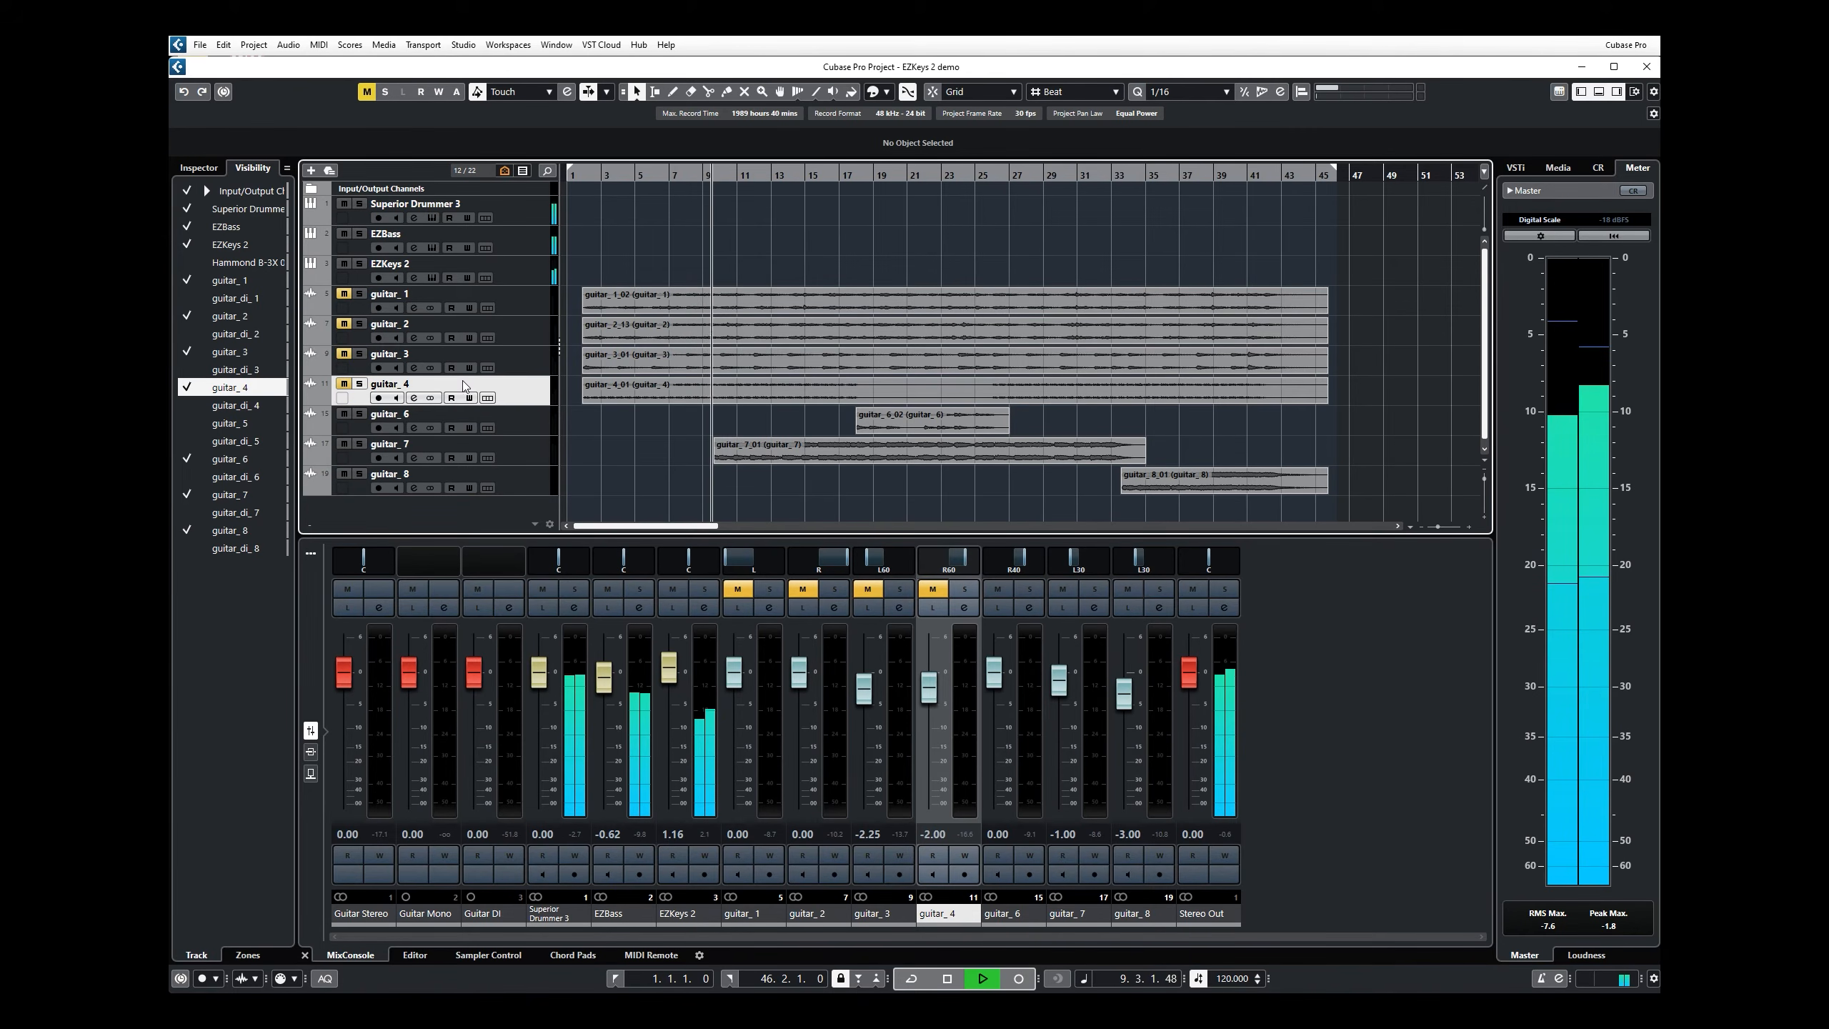
scroll(671, 670, up, 3)
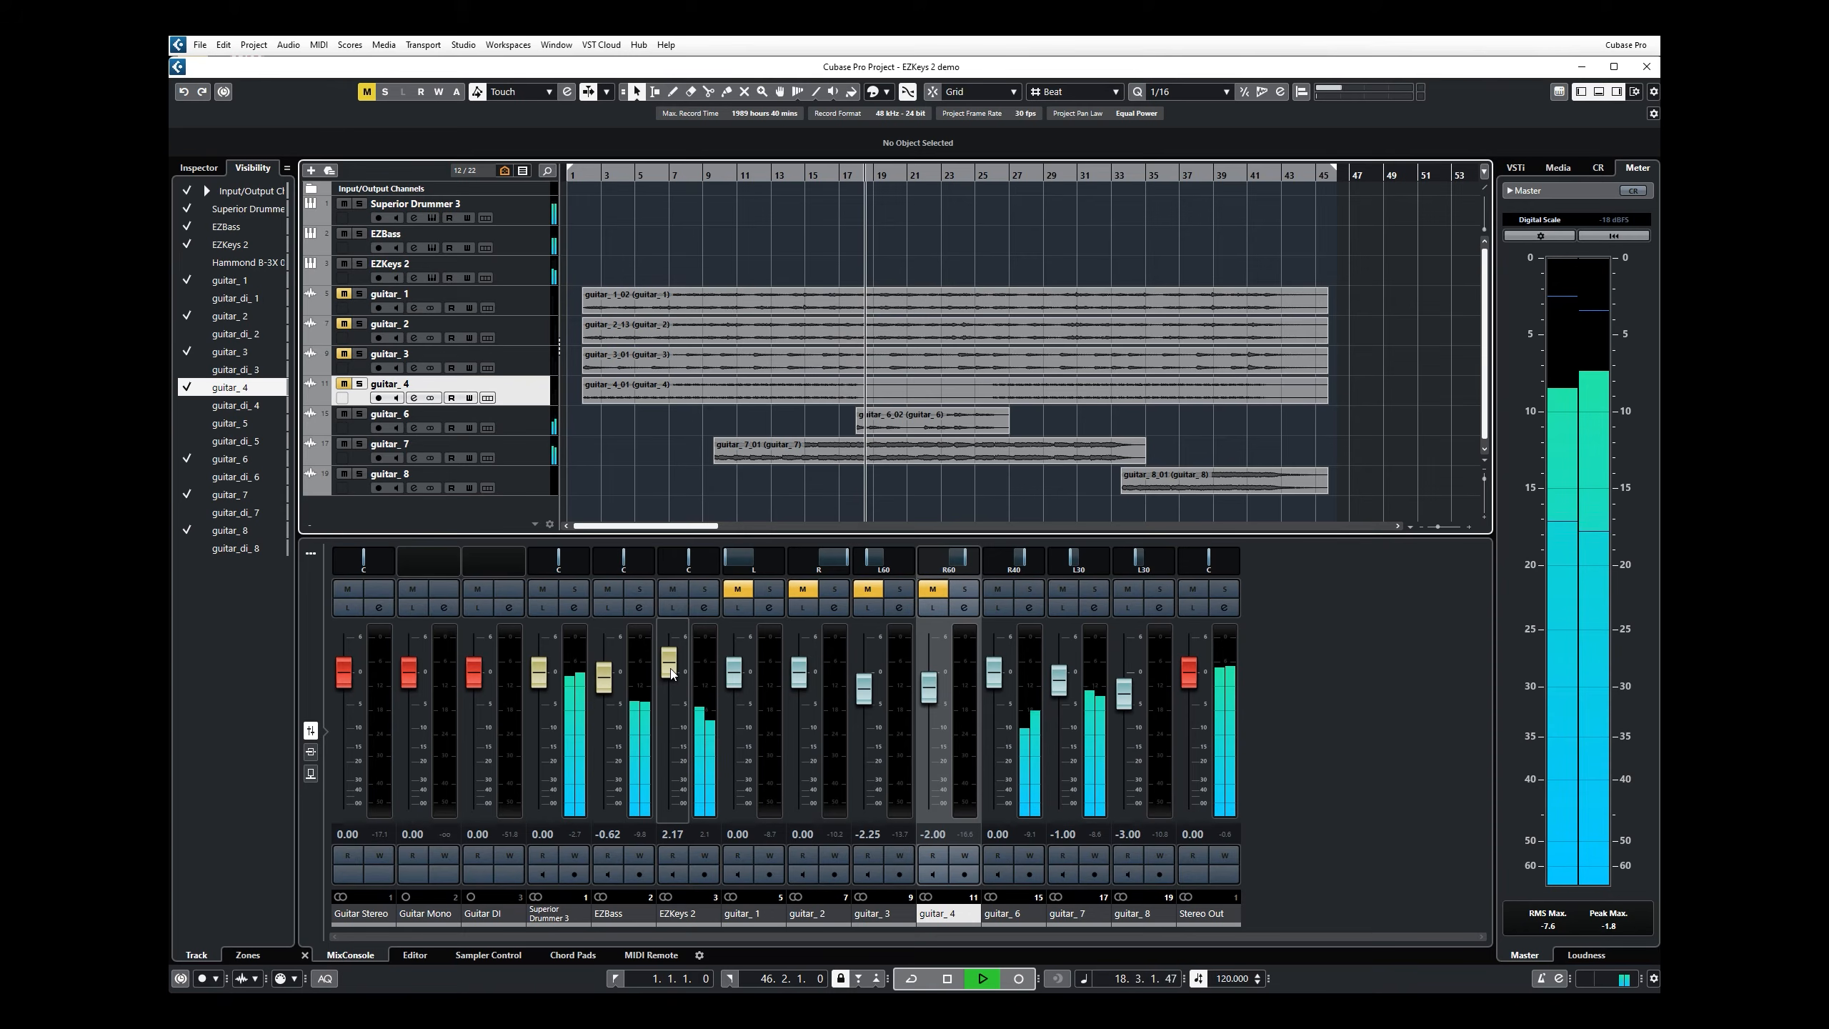
click(669, 672)
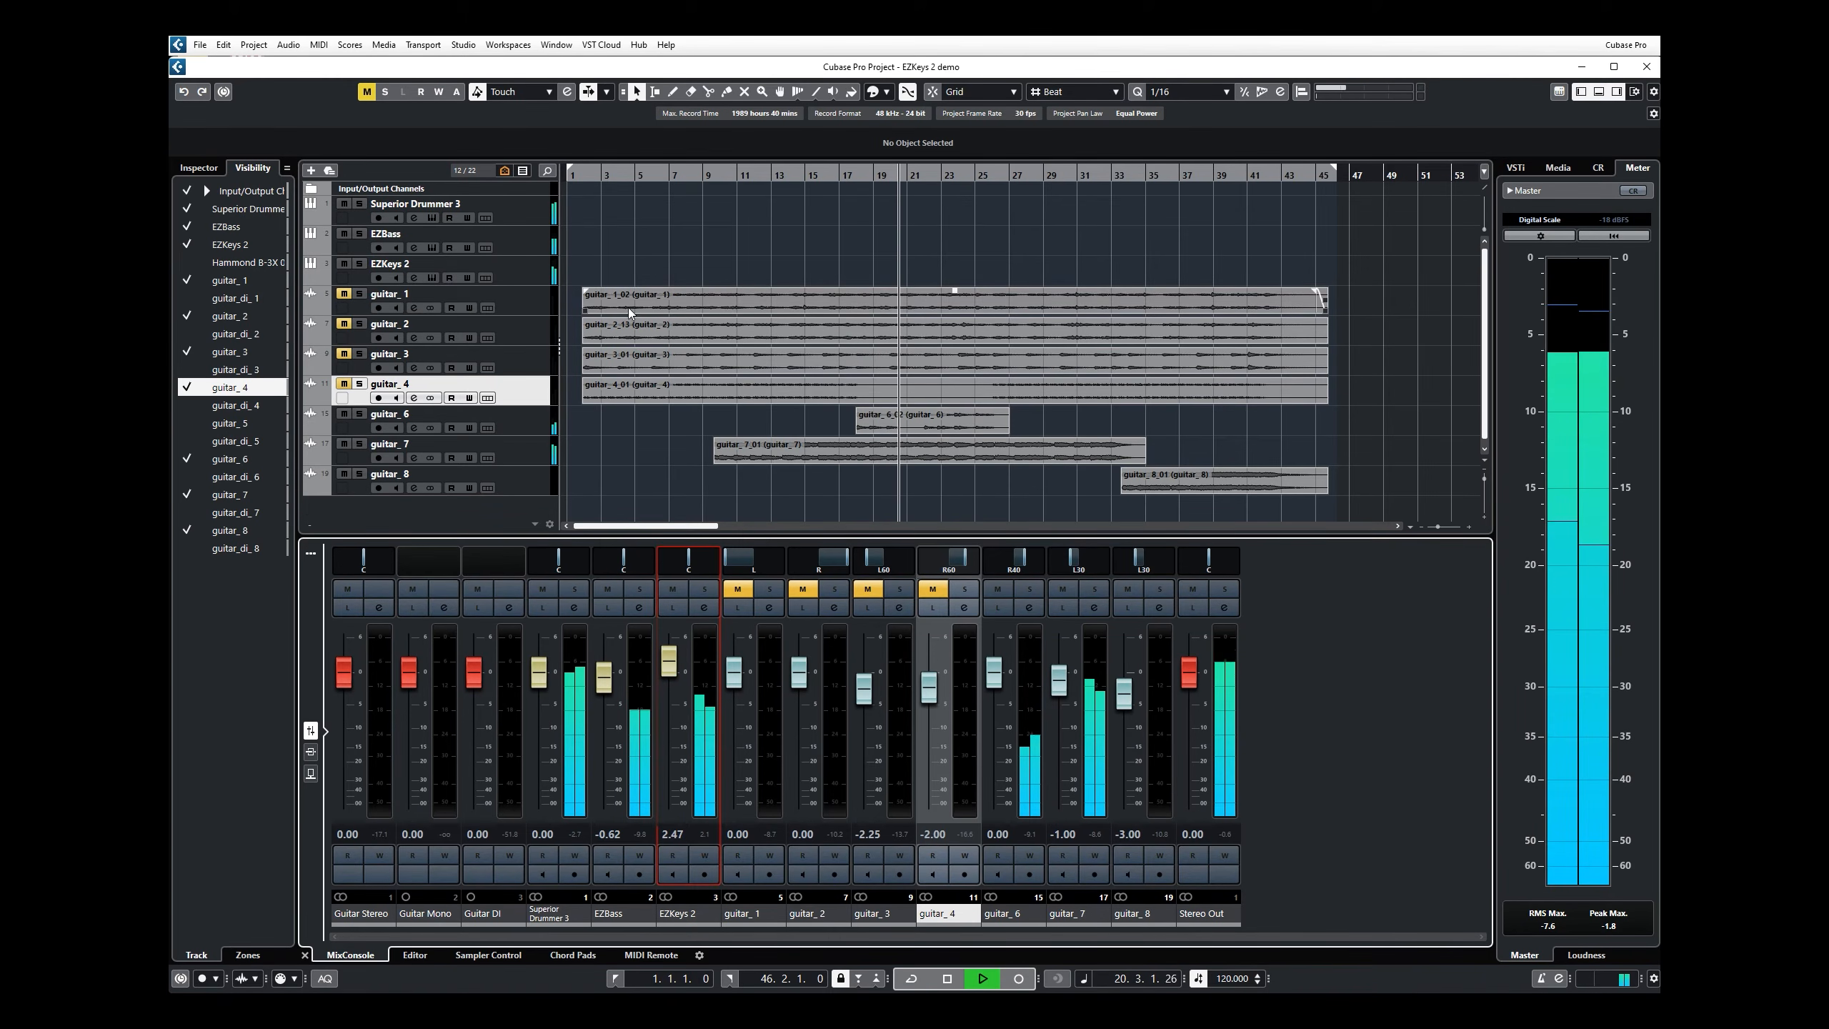
Step: Unmute the guitar_1, guitar_2, guitar_3 and guitar_4 tracks
click(343, 293)
click(344, 324)
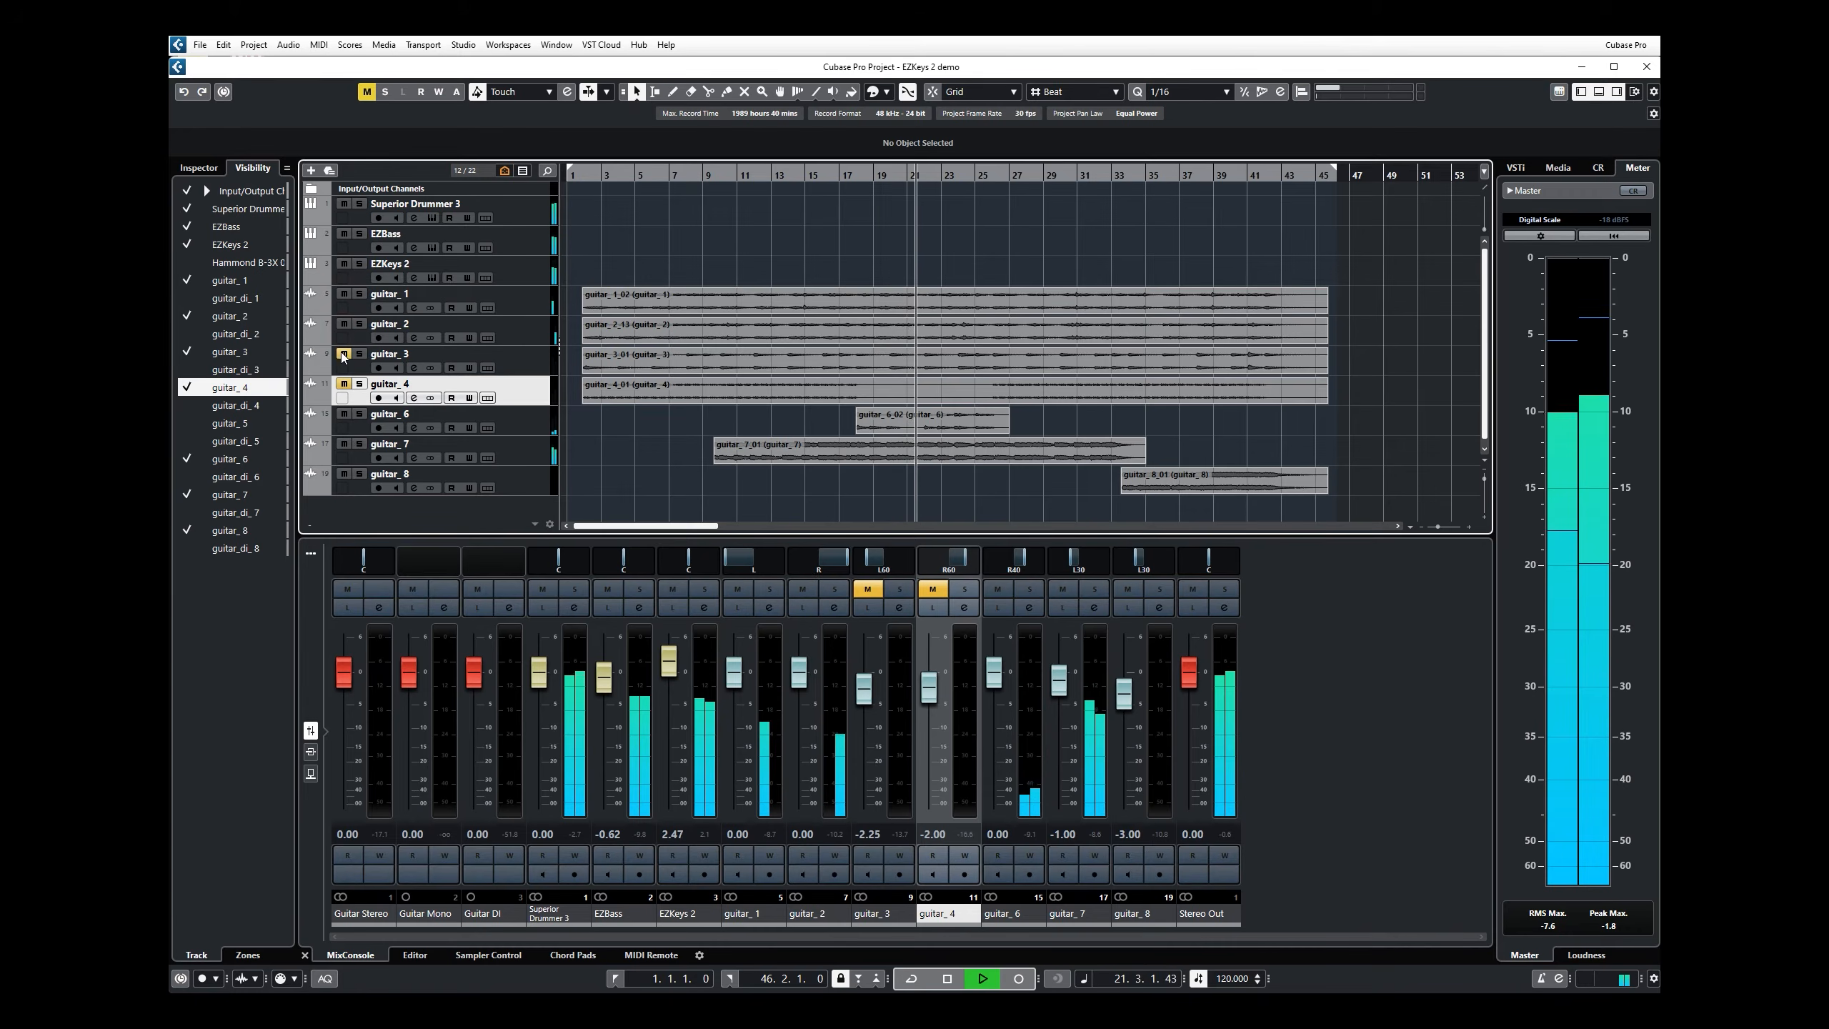
click(344, 353)
click(343, 383)
Step: Raise the EZKeys 2 channel volume to 3.11 and set its stereo panning to L67 and R89
drag(668, 660, 670, 657)
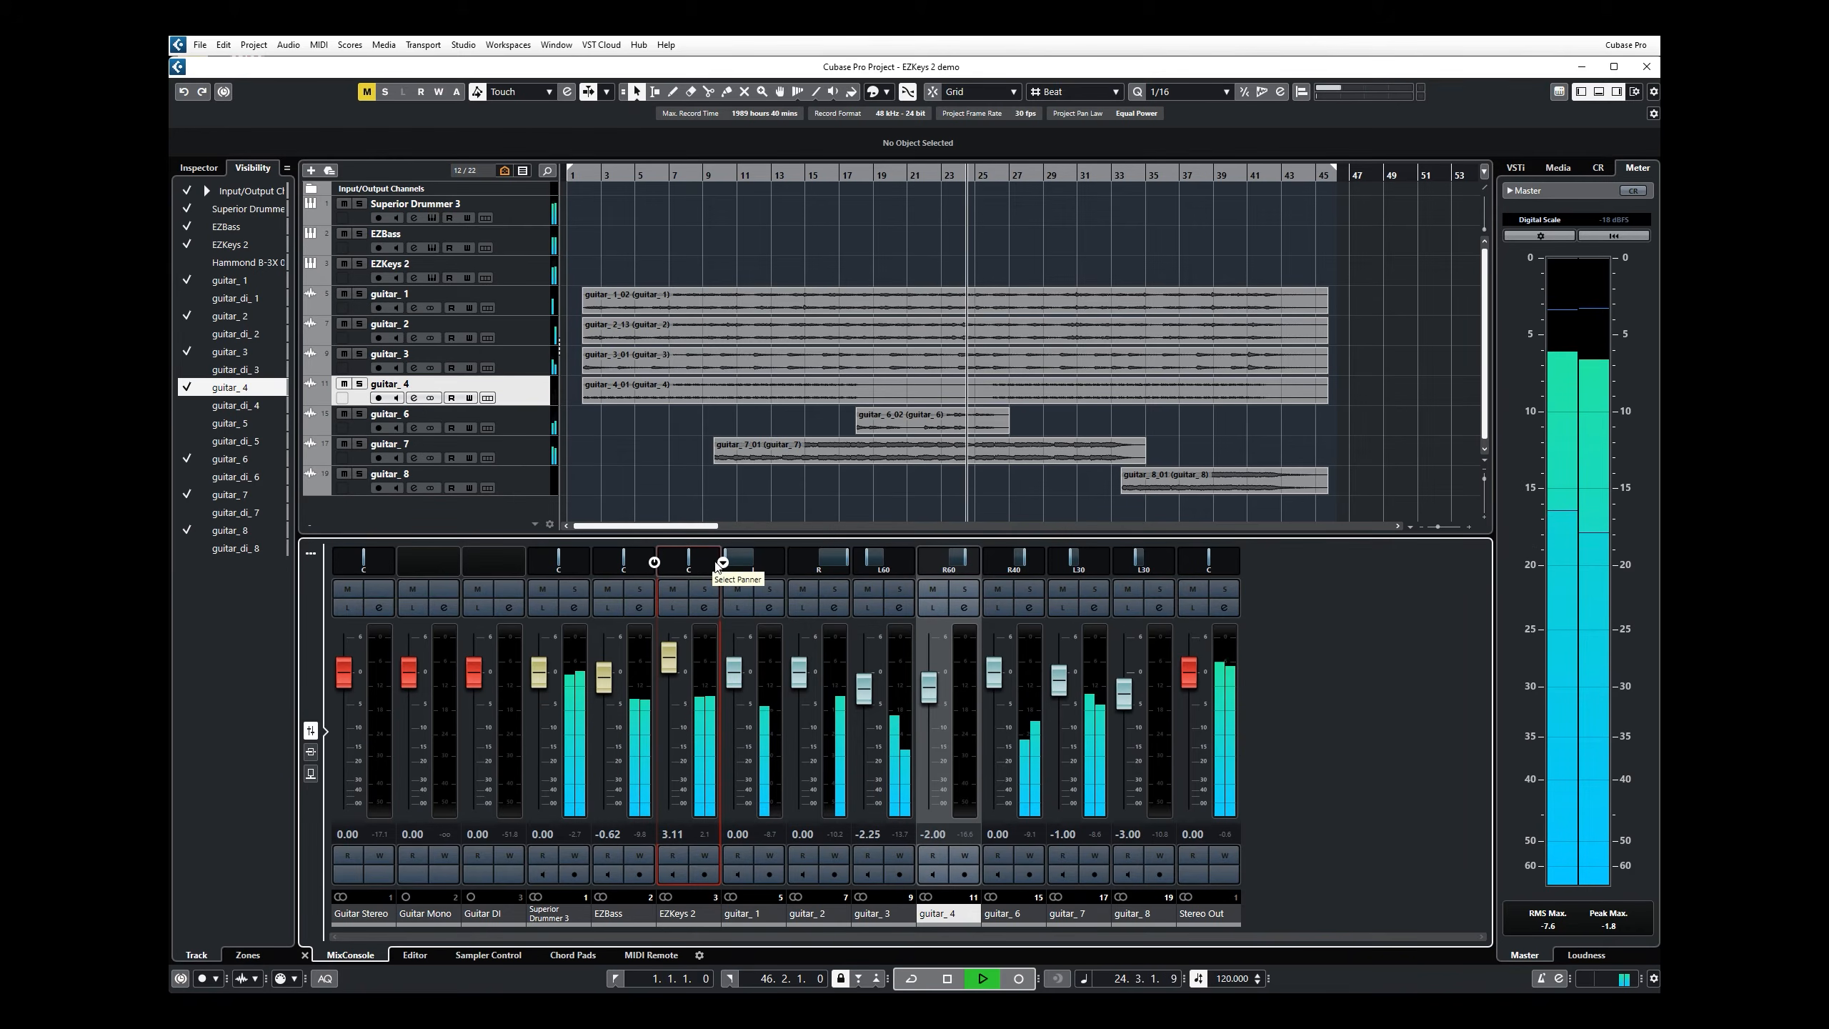
click(722, 562)
click(681, 562)
drag(673, 567, 697, 564)
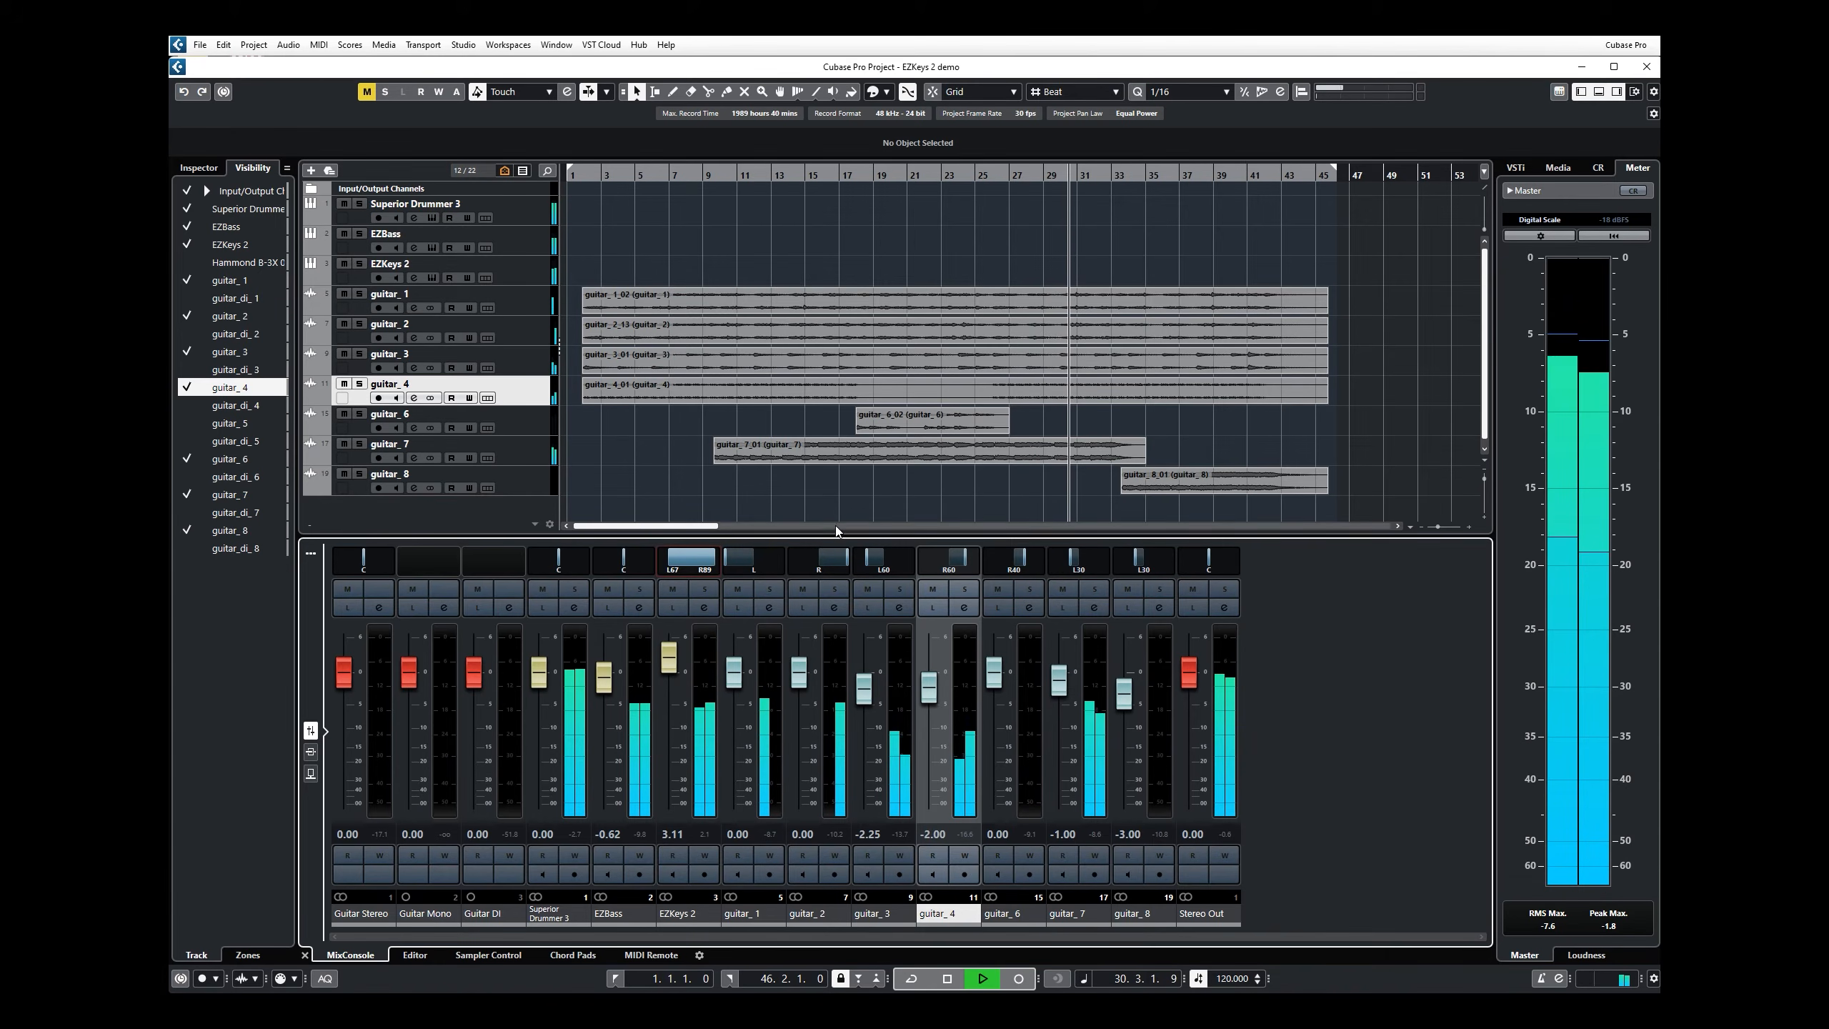
Step: Stop playback, audition the Verse 01 groove from Flying High 61 BPM, and insert it over the song track's MIDI at bar 2
click(428, 278)
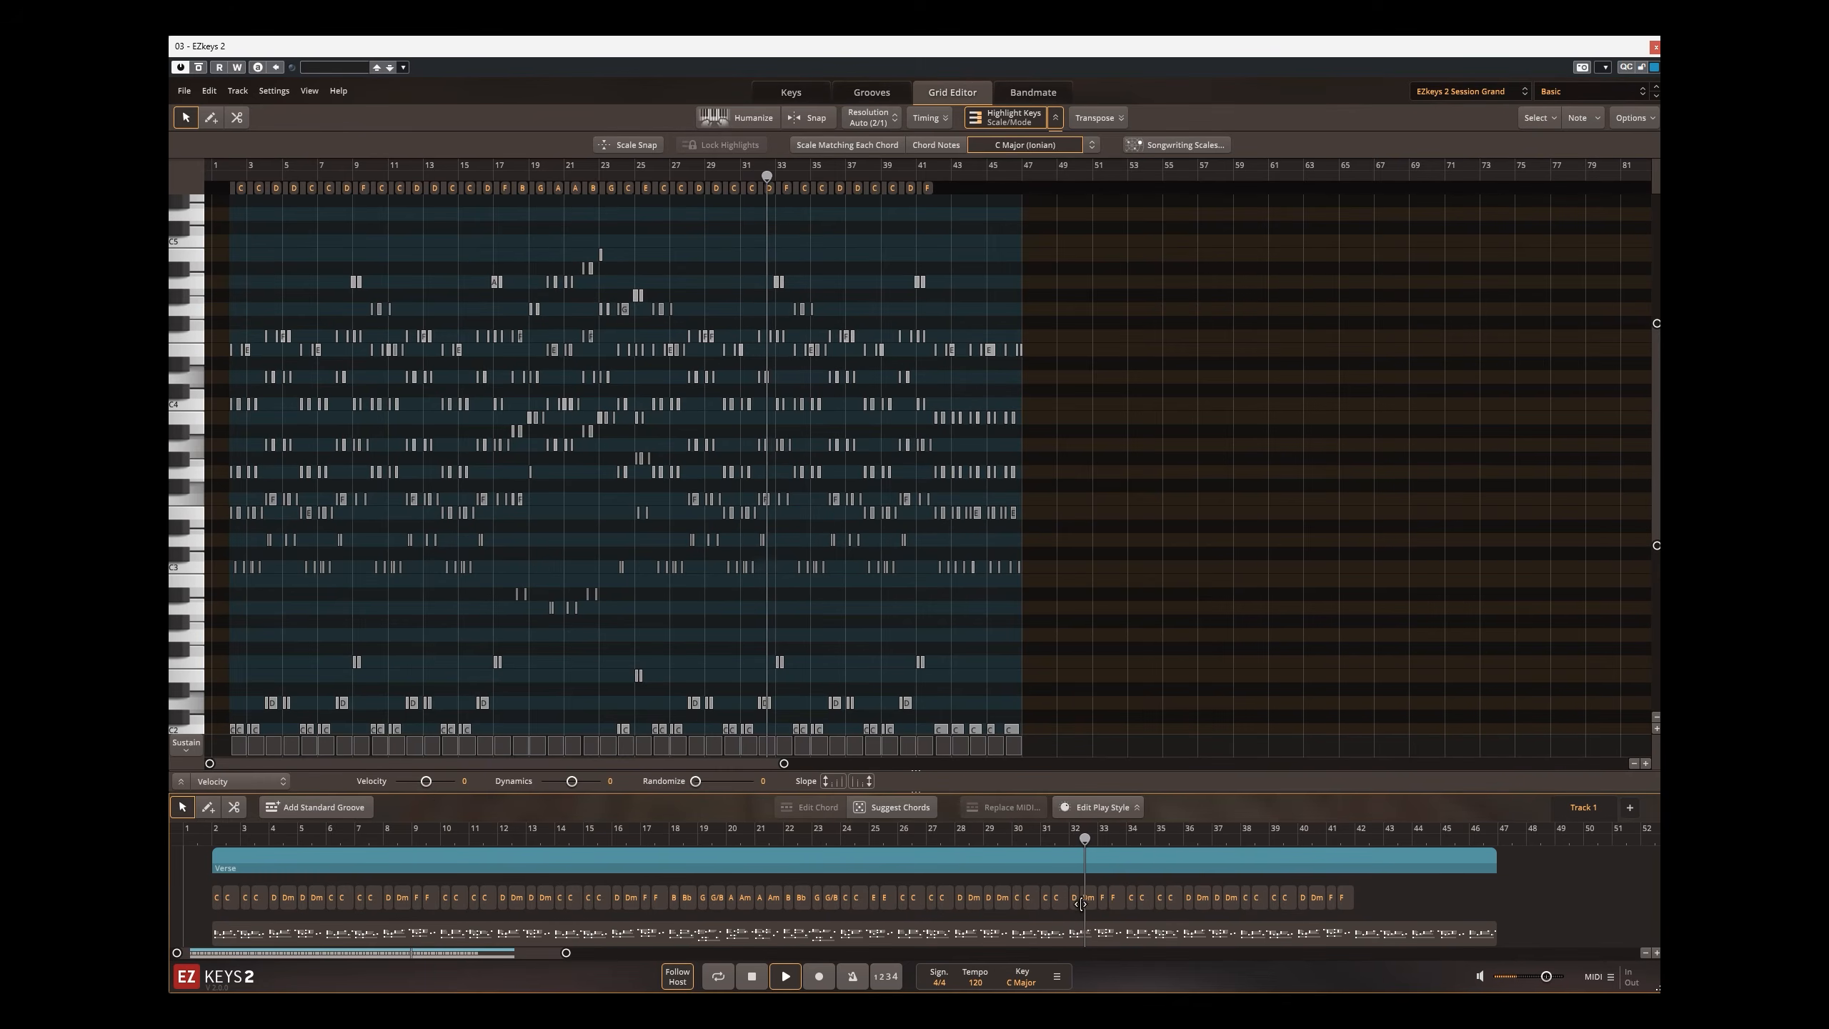
key(space)
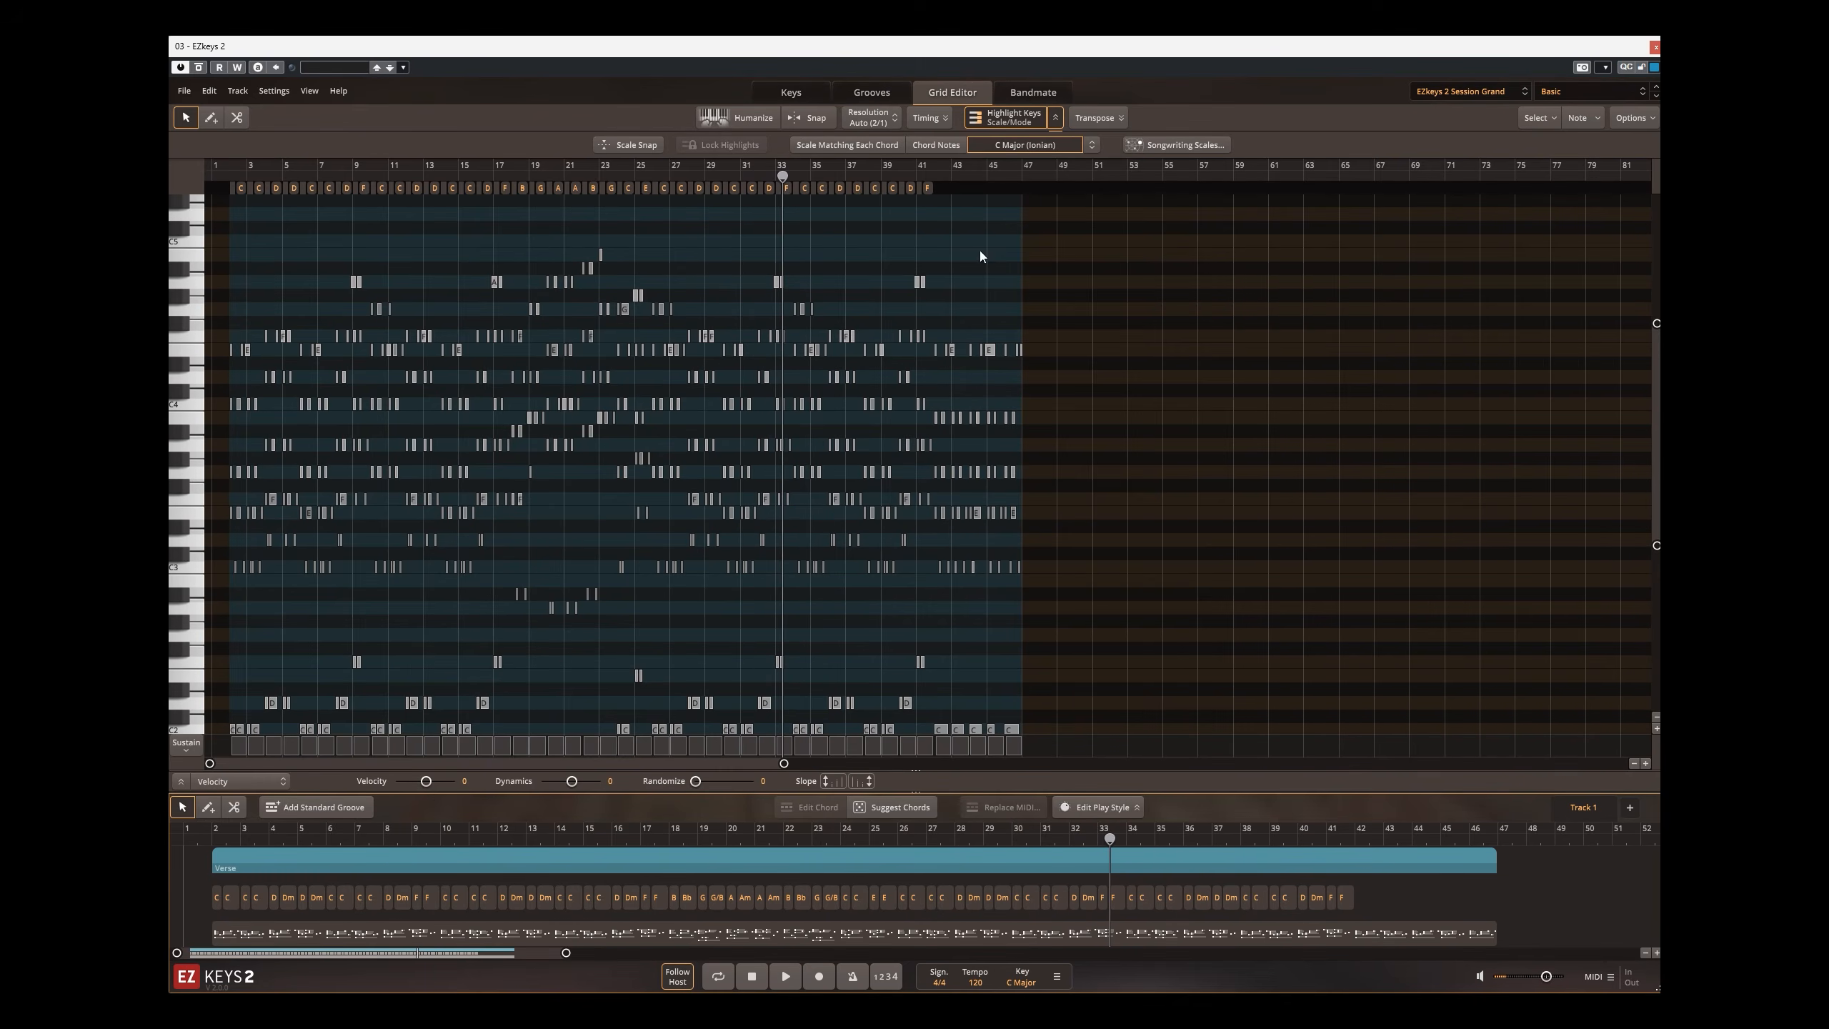
click(872, 93)
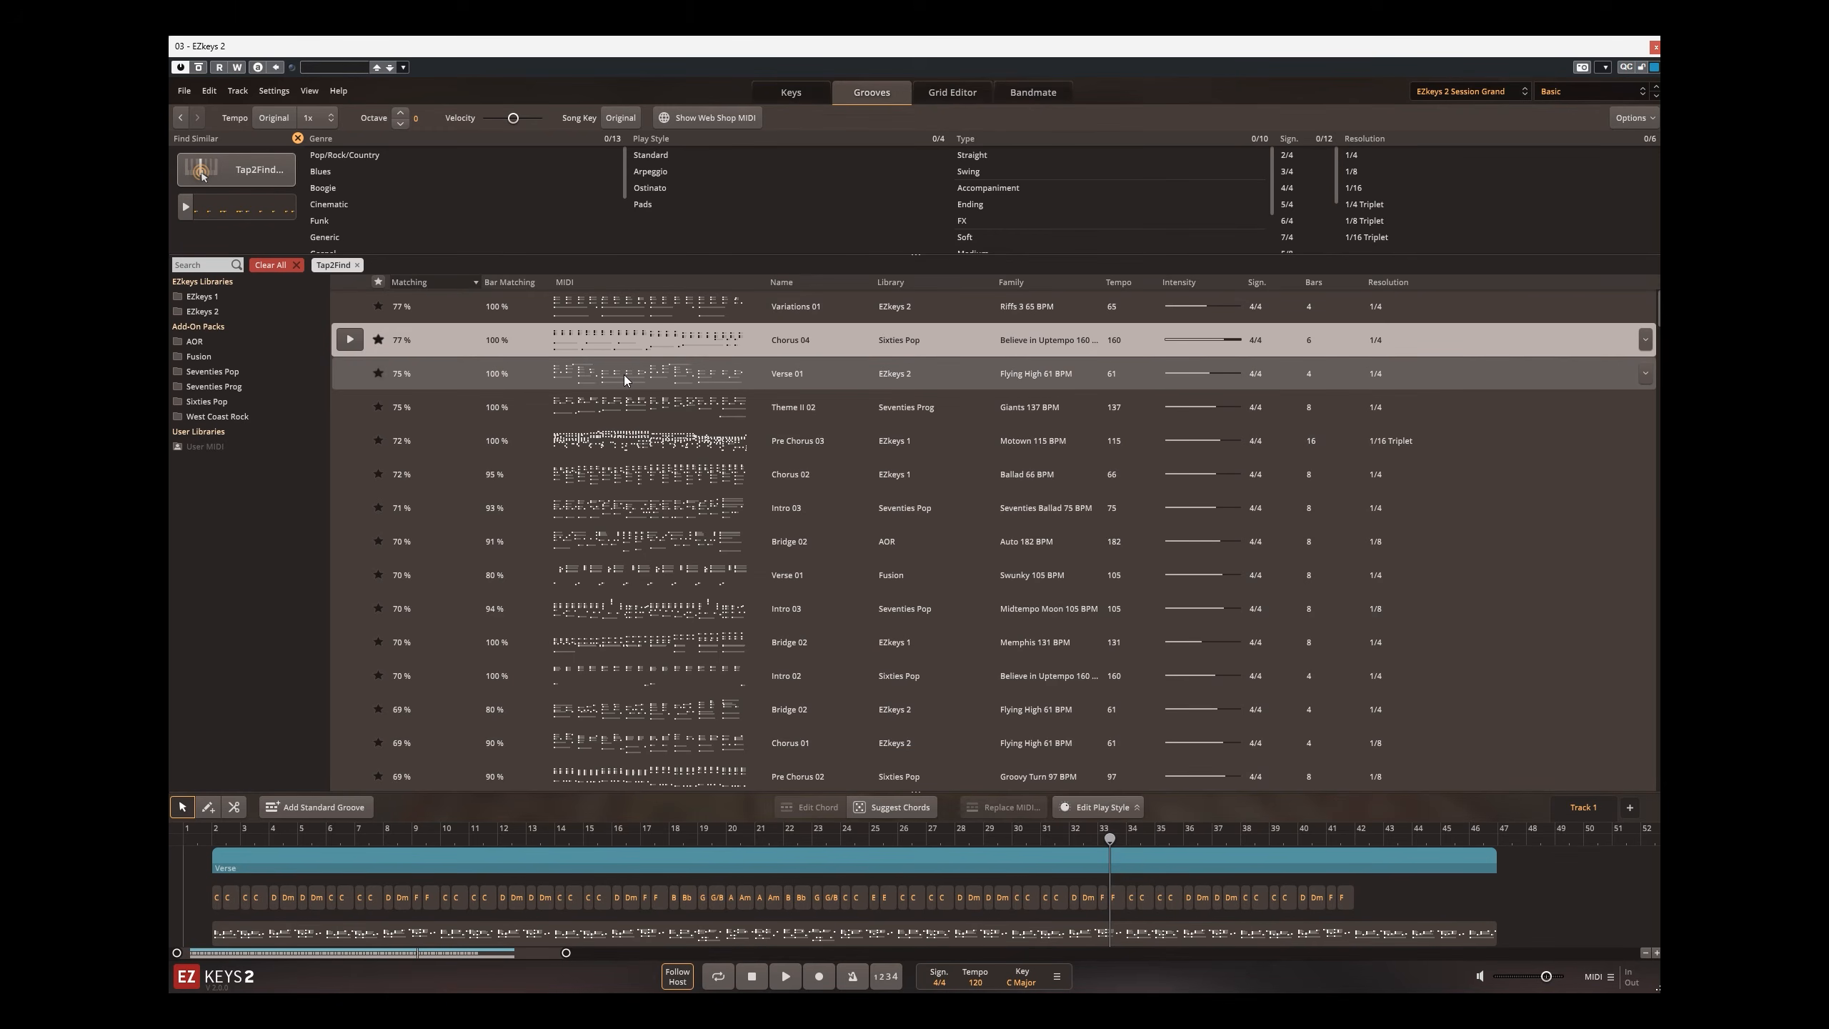
click(343, 375)
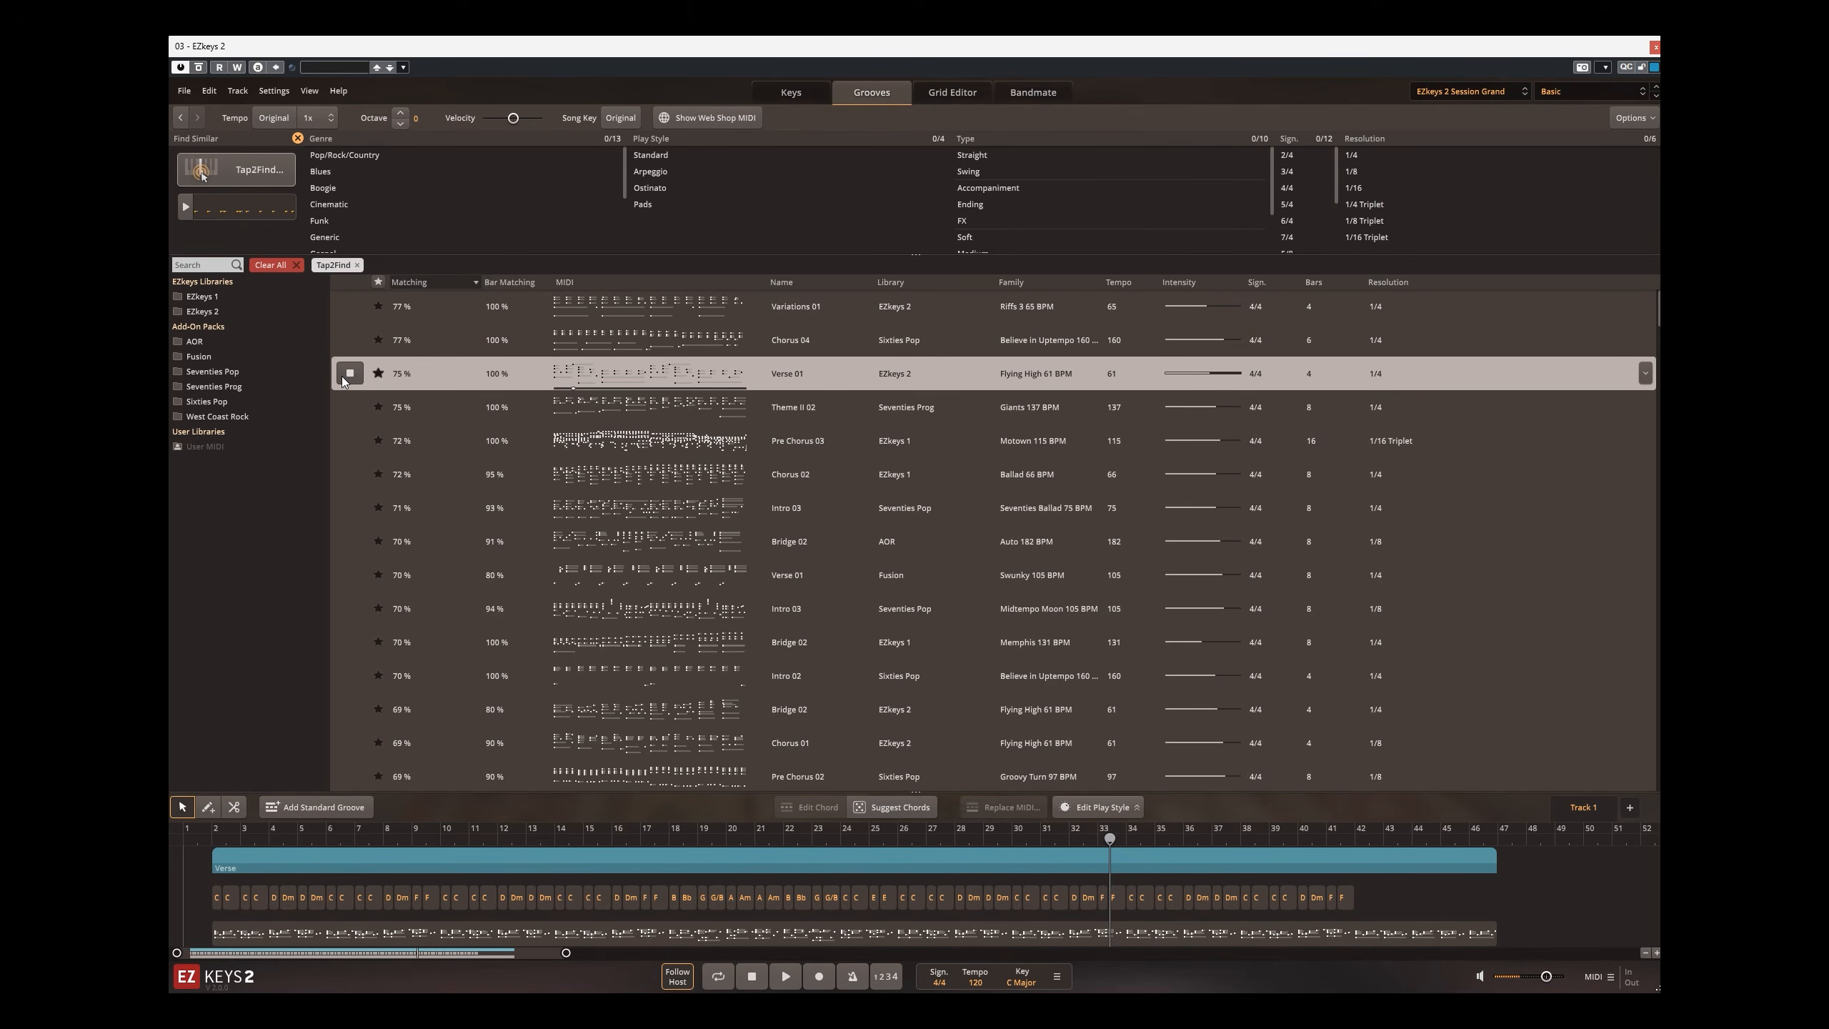
right_click(608, 371)
drag(563, 369, 212, 939)
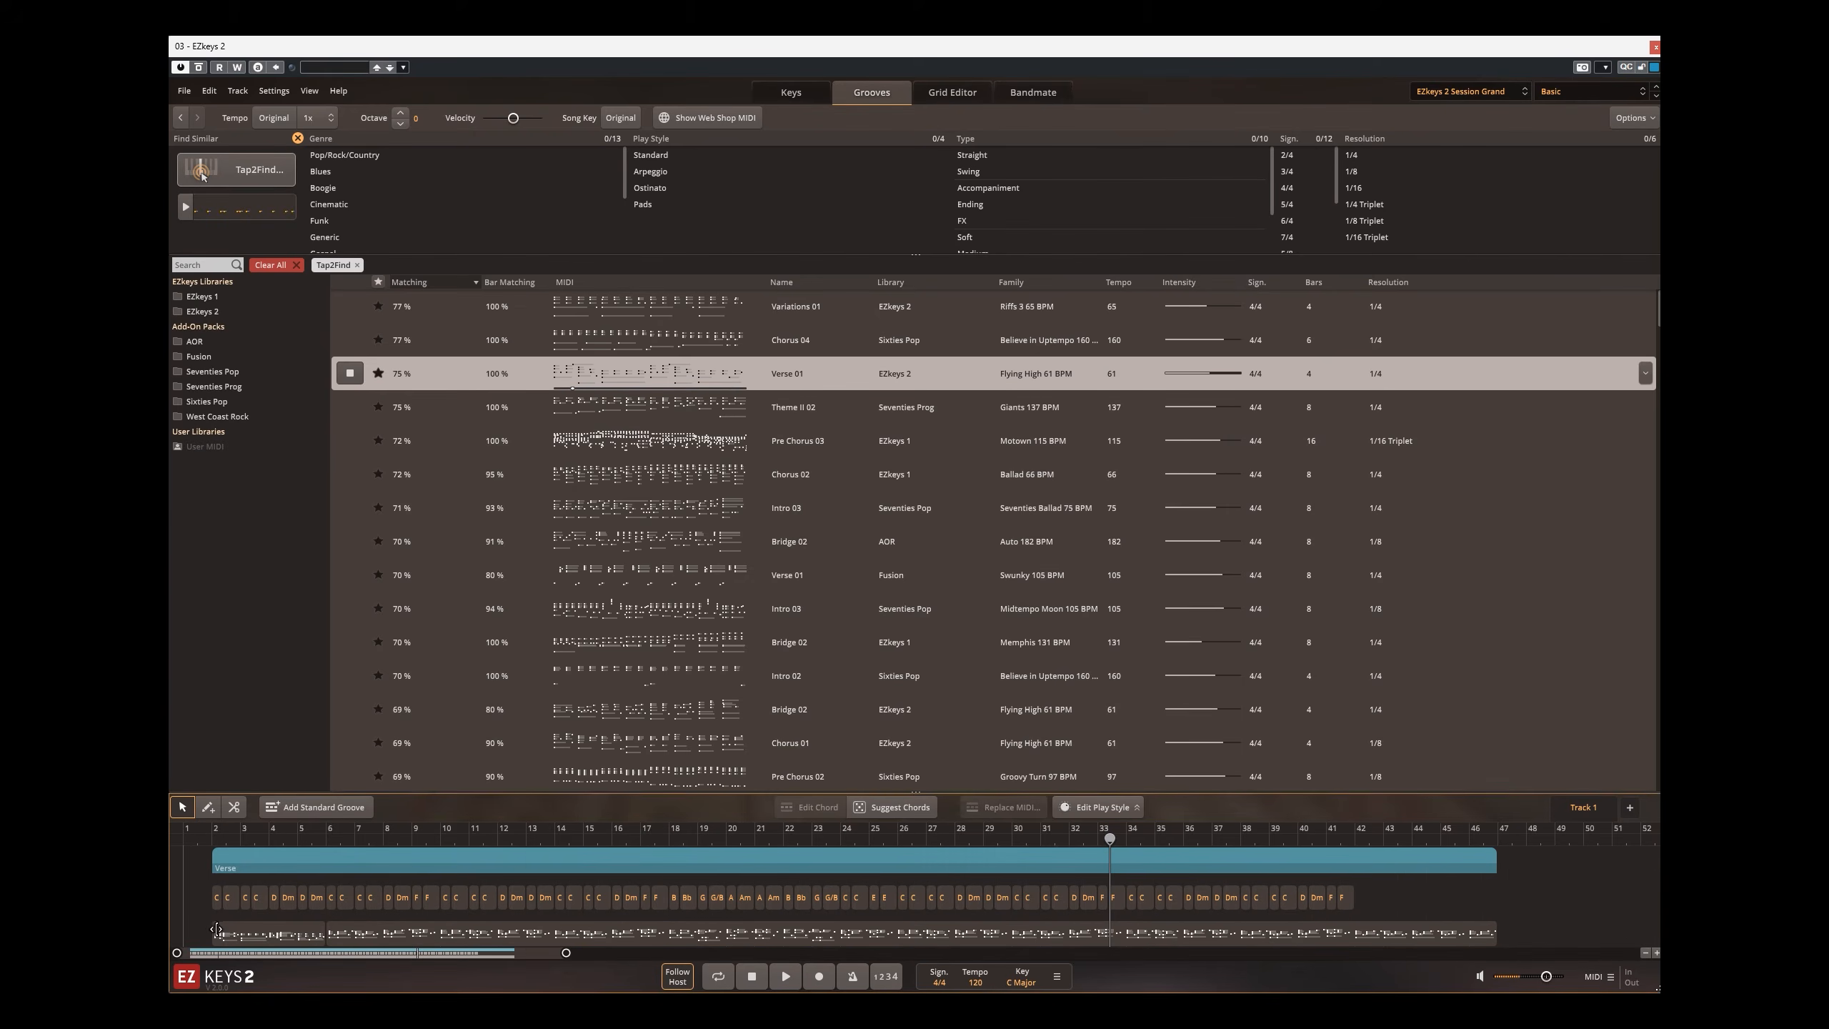
Step: Stop the groove preview and play the Cubase project from its start to hear the inserted Verse 01 groove in context
key(KP_0)
key(KP_0)
click(351, 375)
click(1655, 48)
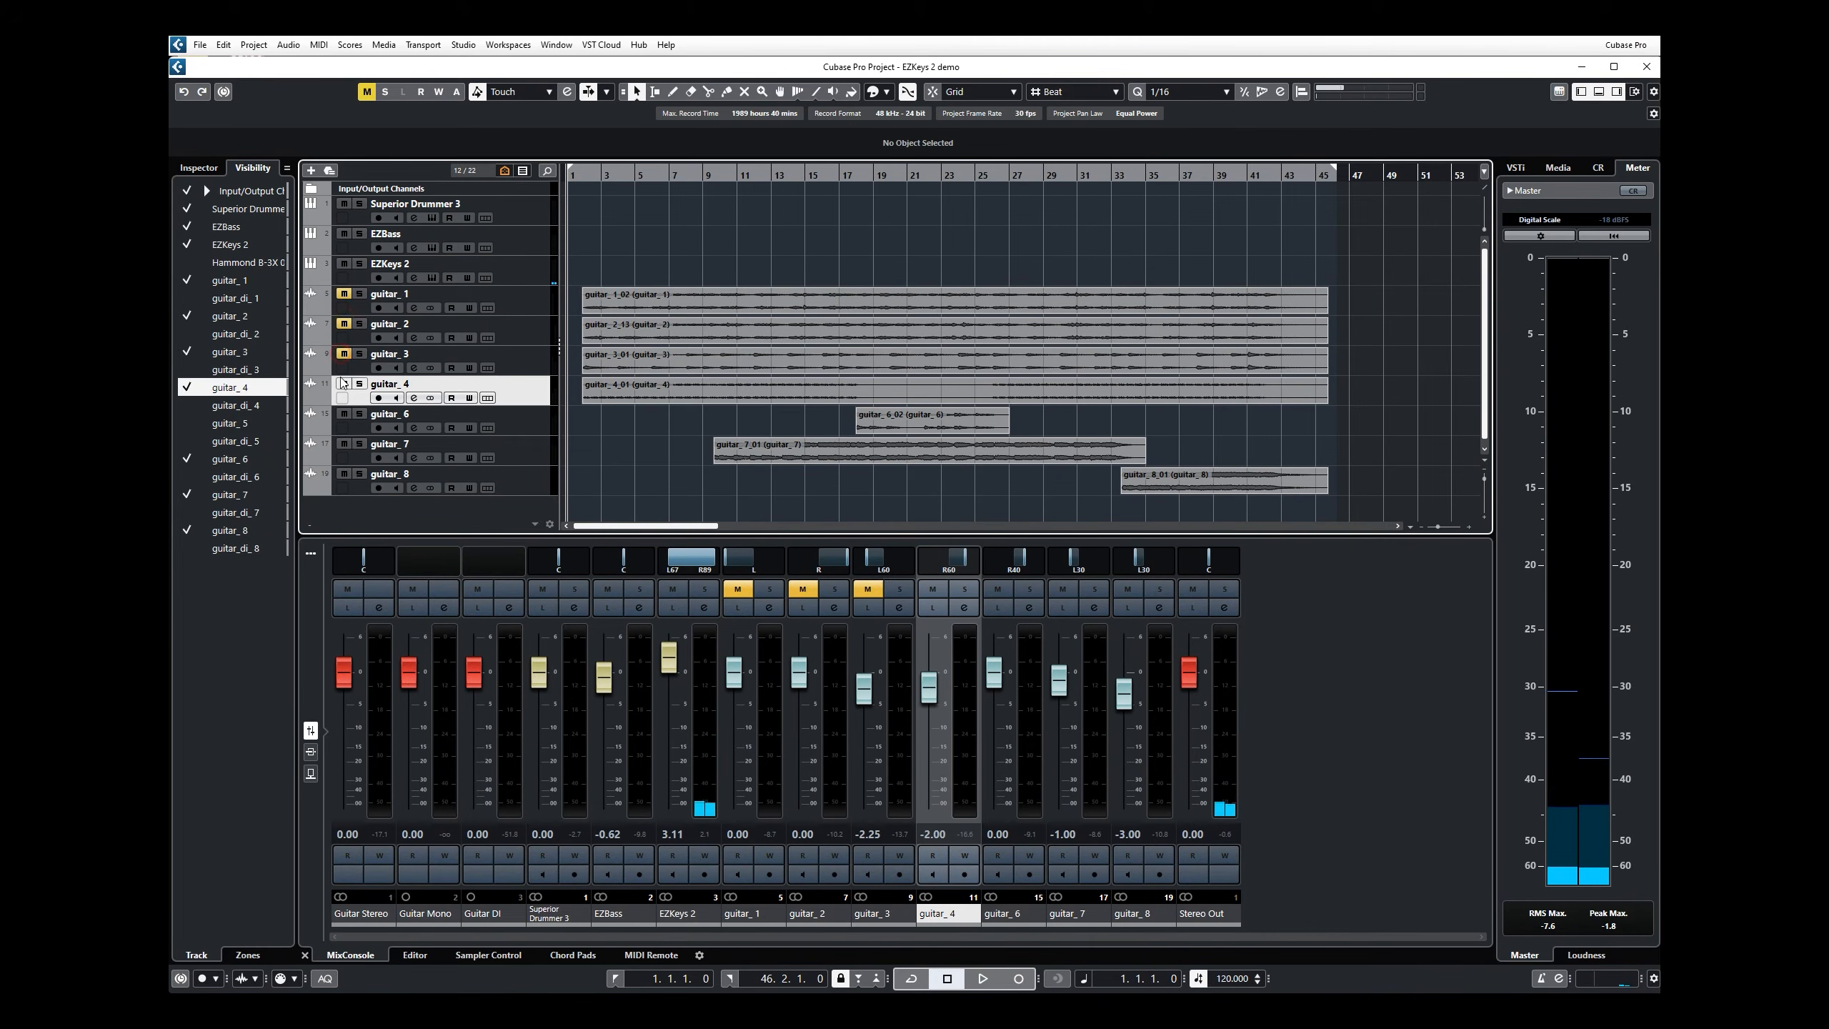
click(432, 278)
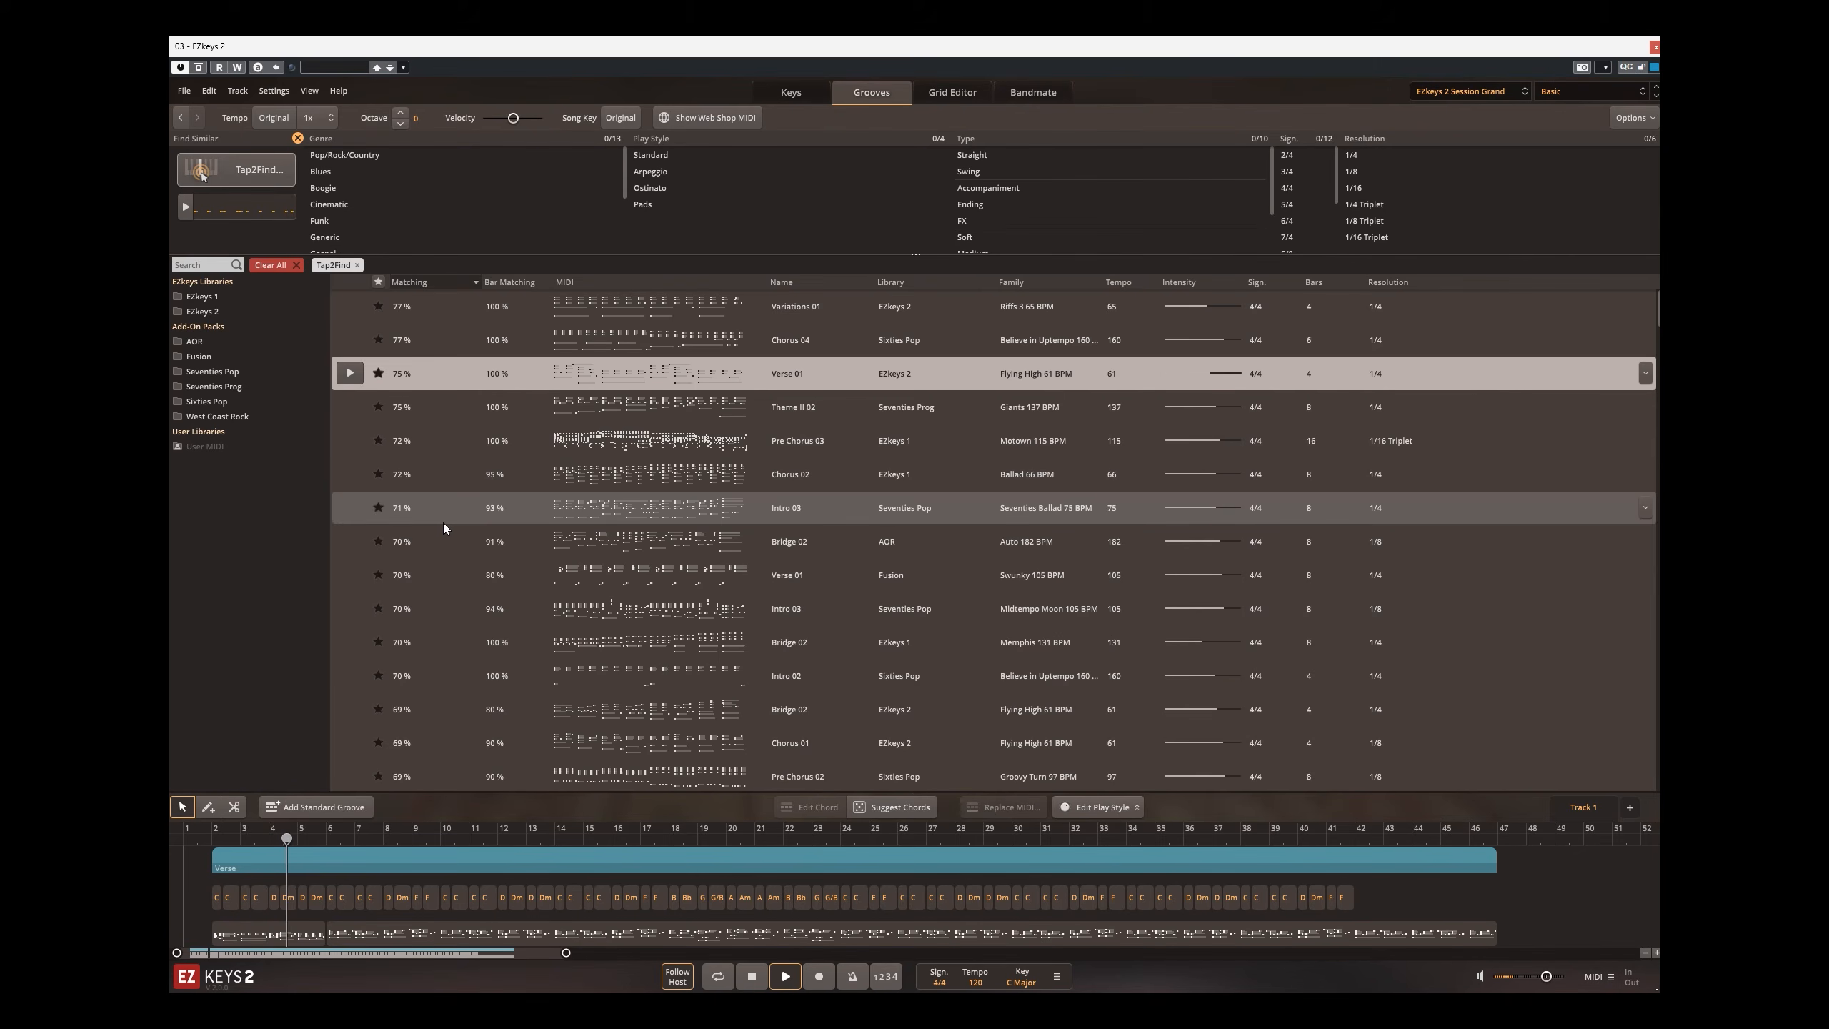
key(space)
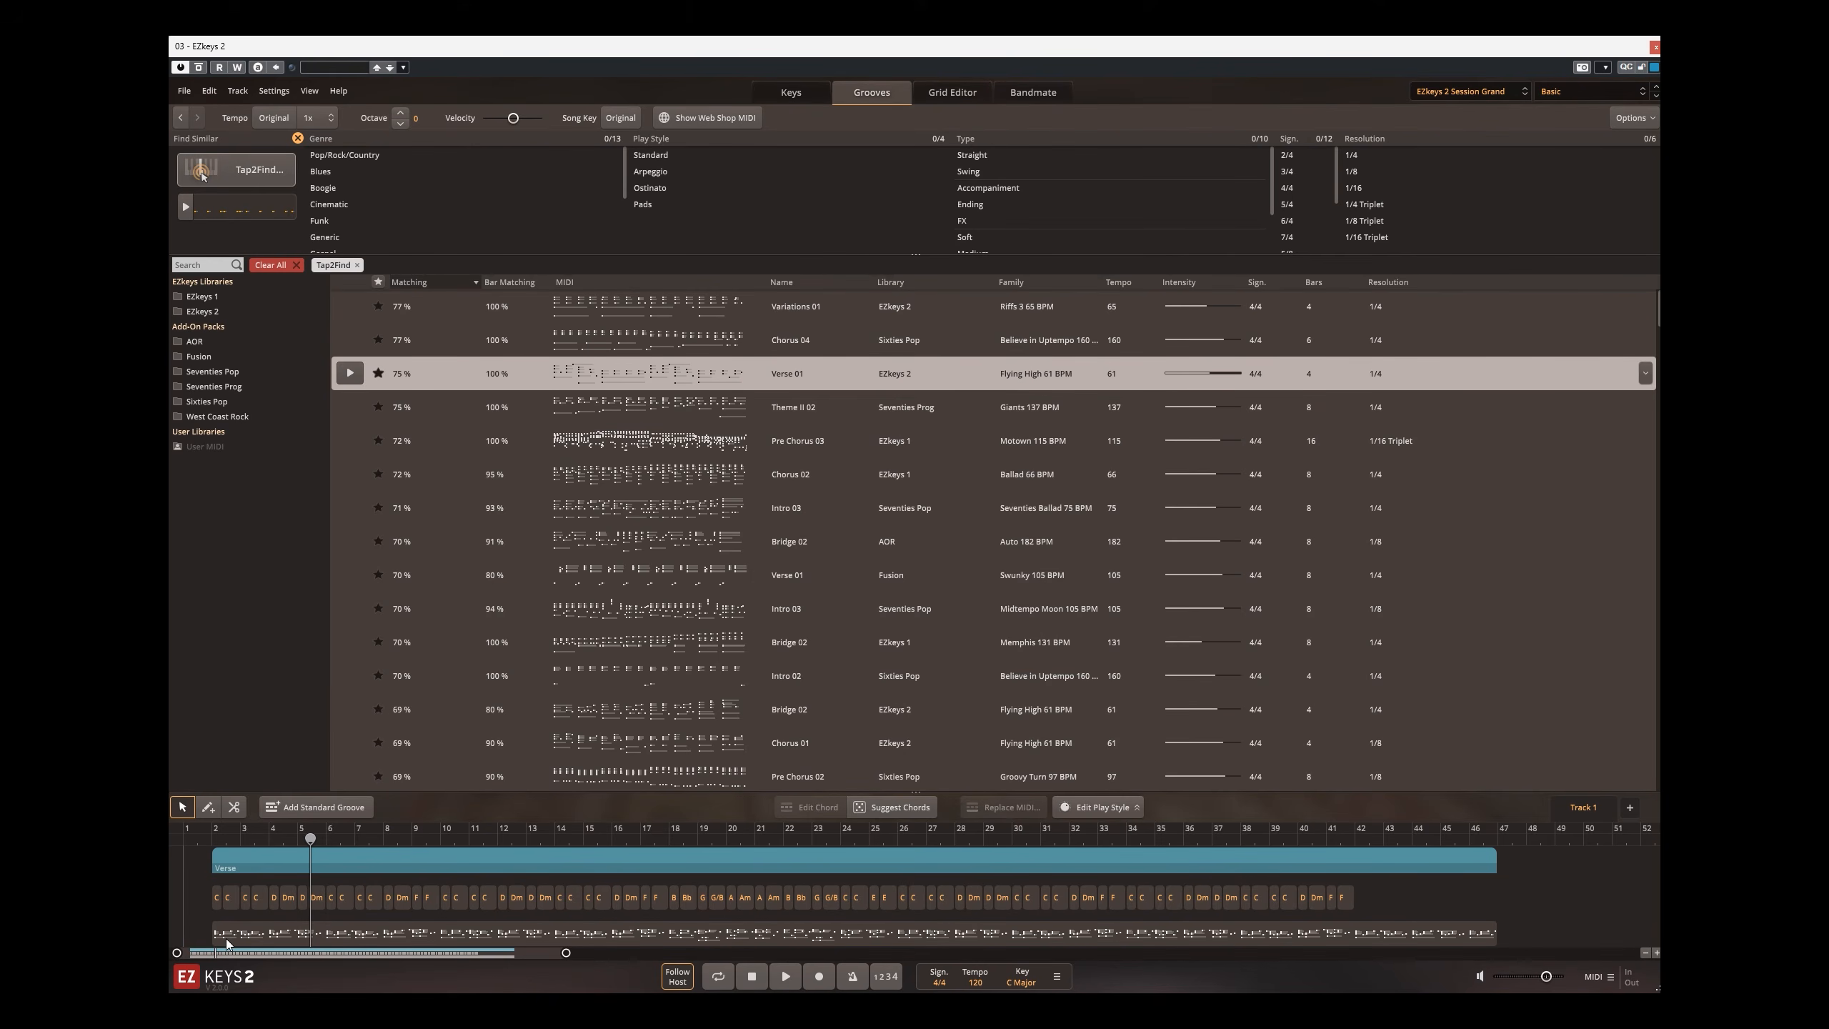
Step: Use Replace MIDI to swap the whole song block's MIDI for Verse 01 from Flying High 61 BPM, and play it from bar 2
click(293, 941)
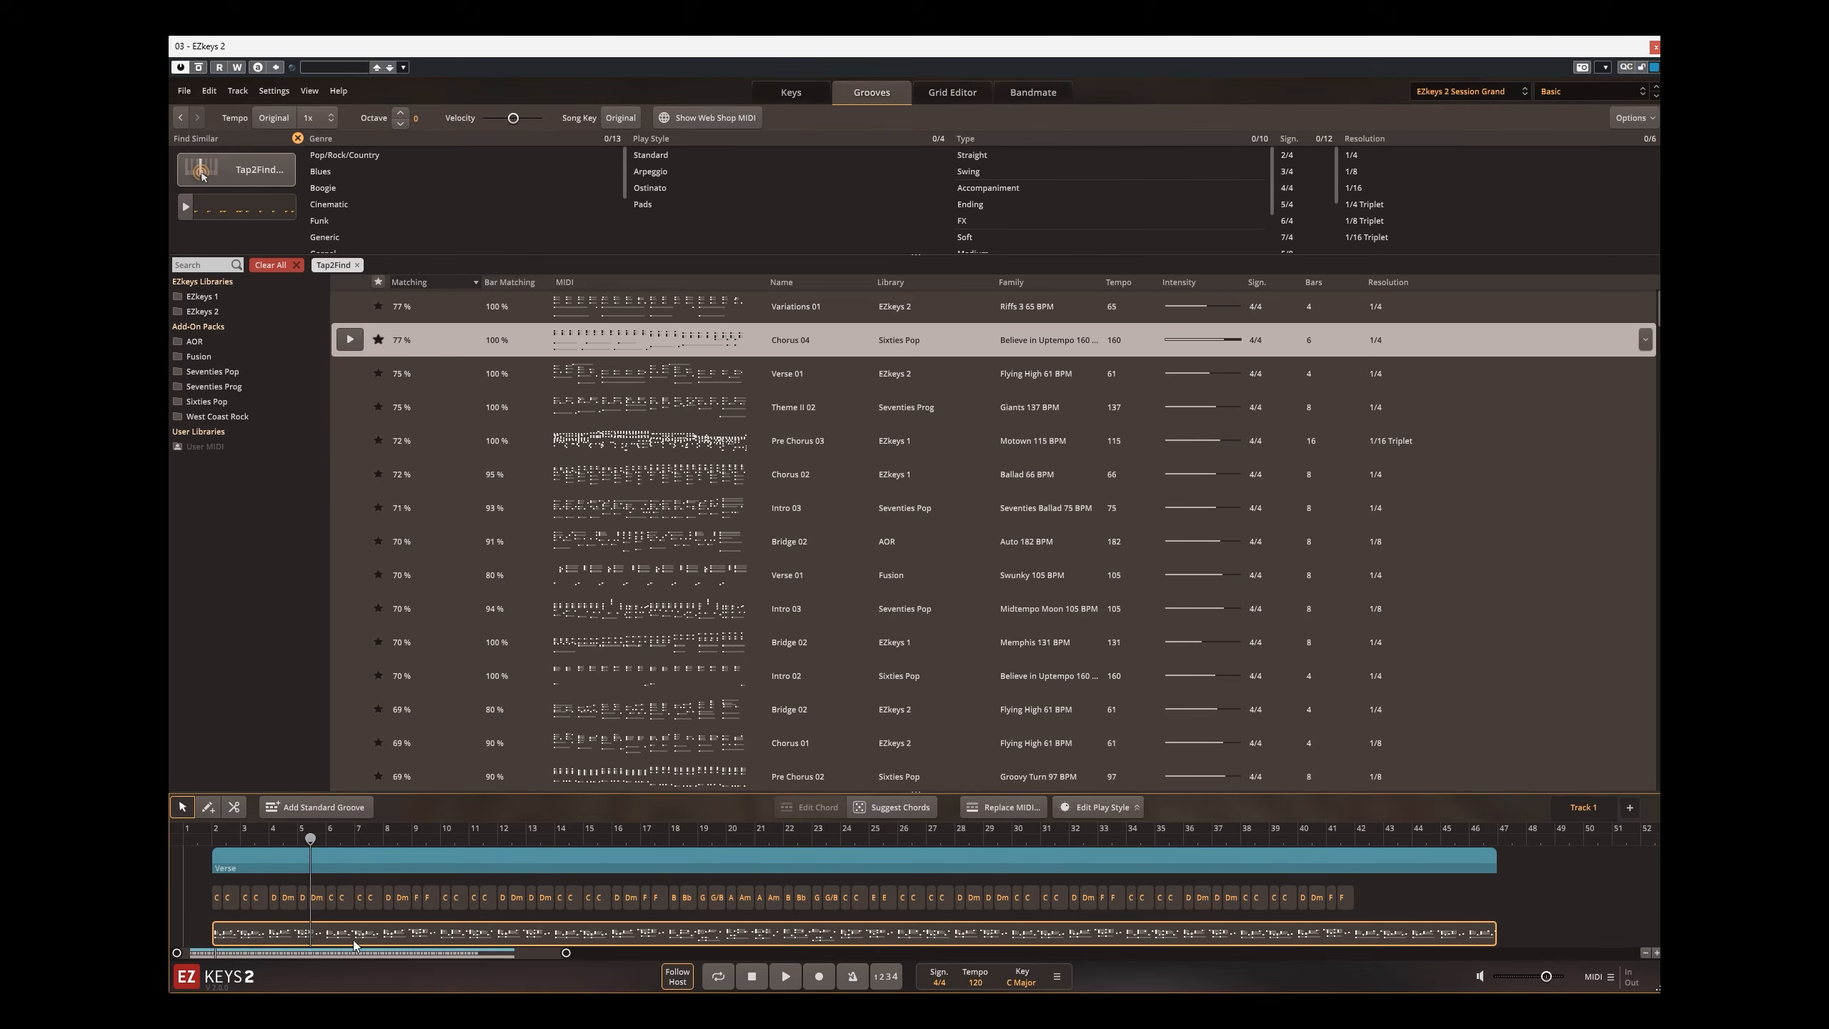
click(620, 374)
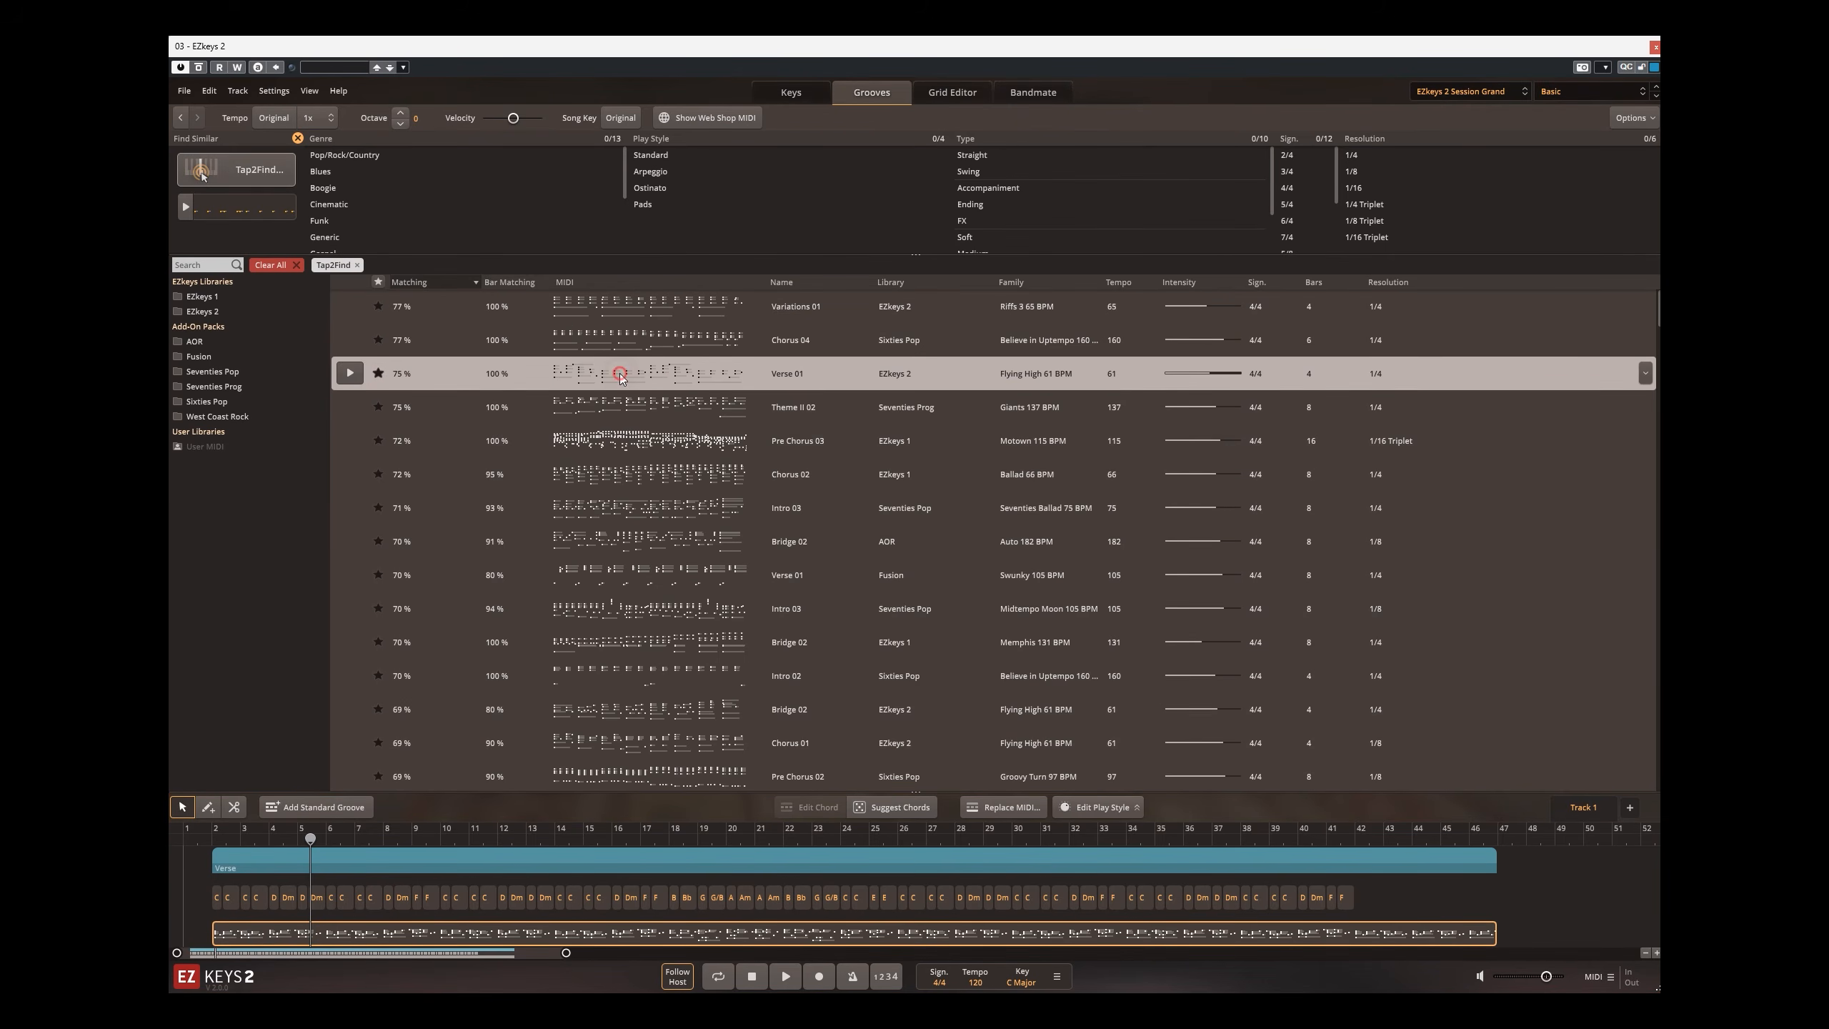
click(1007, 809)
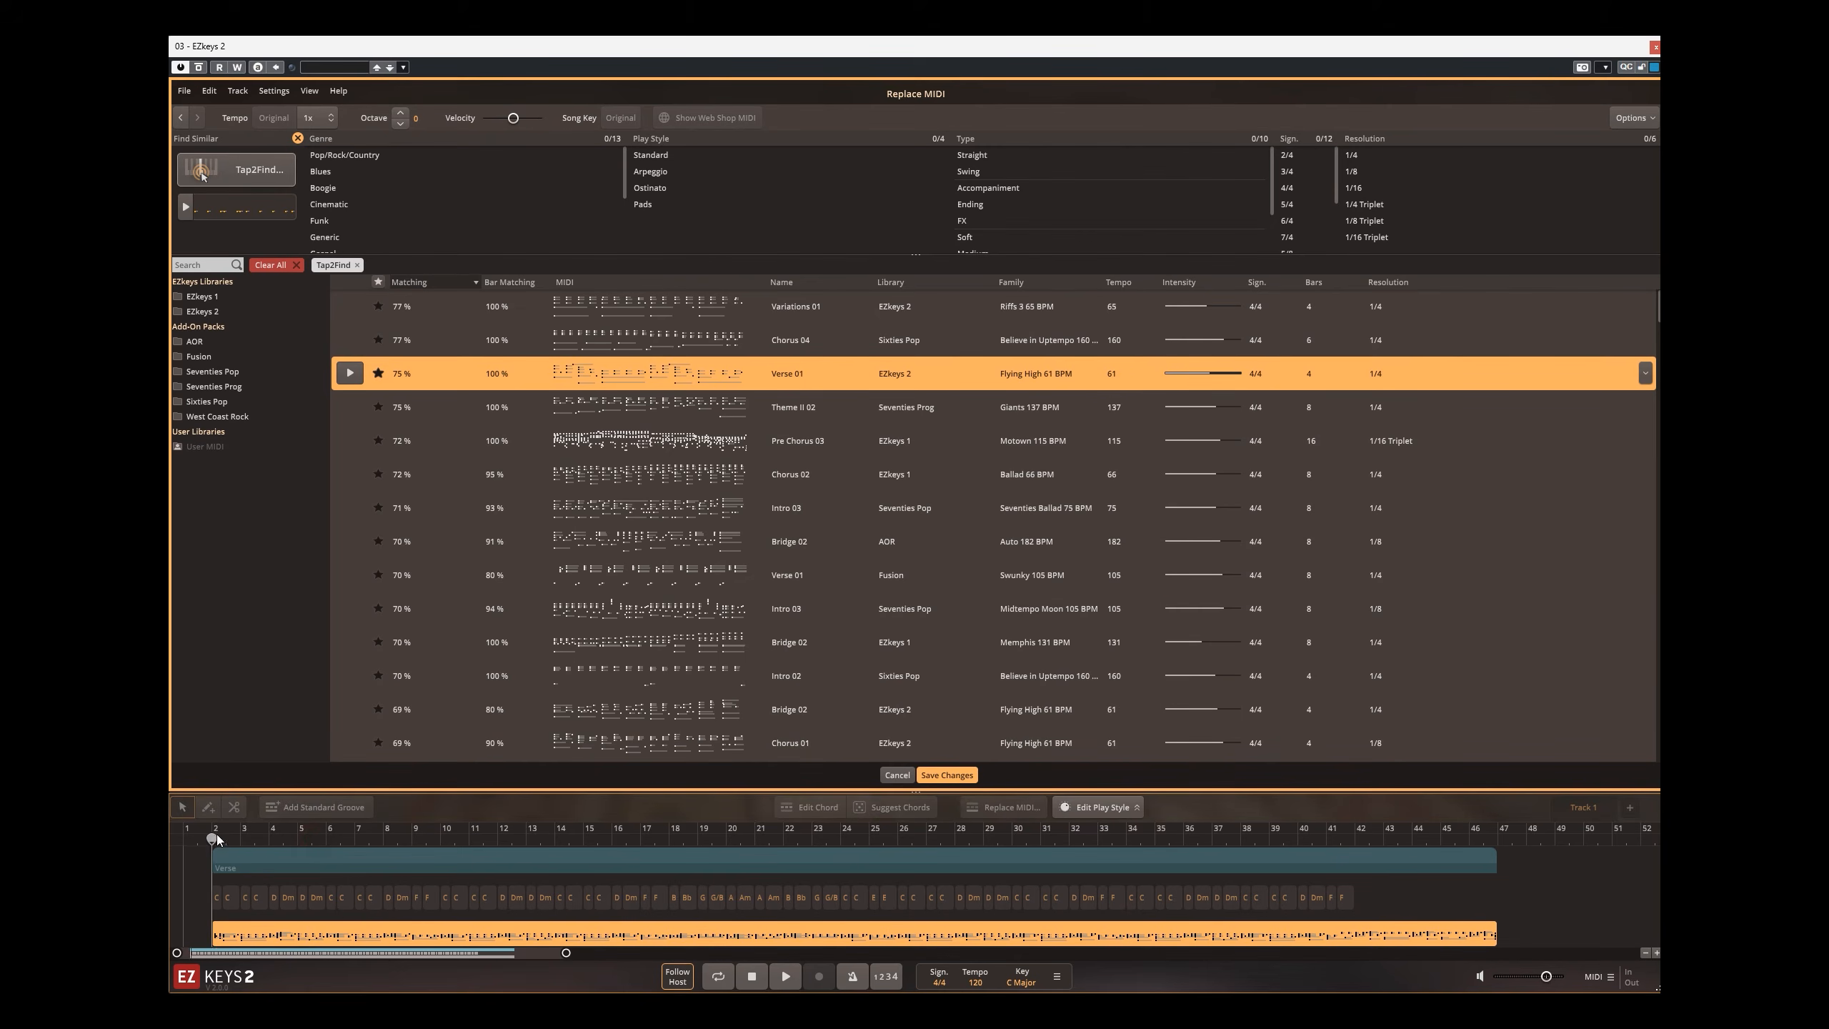
key(space)
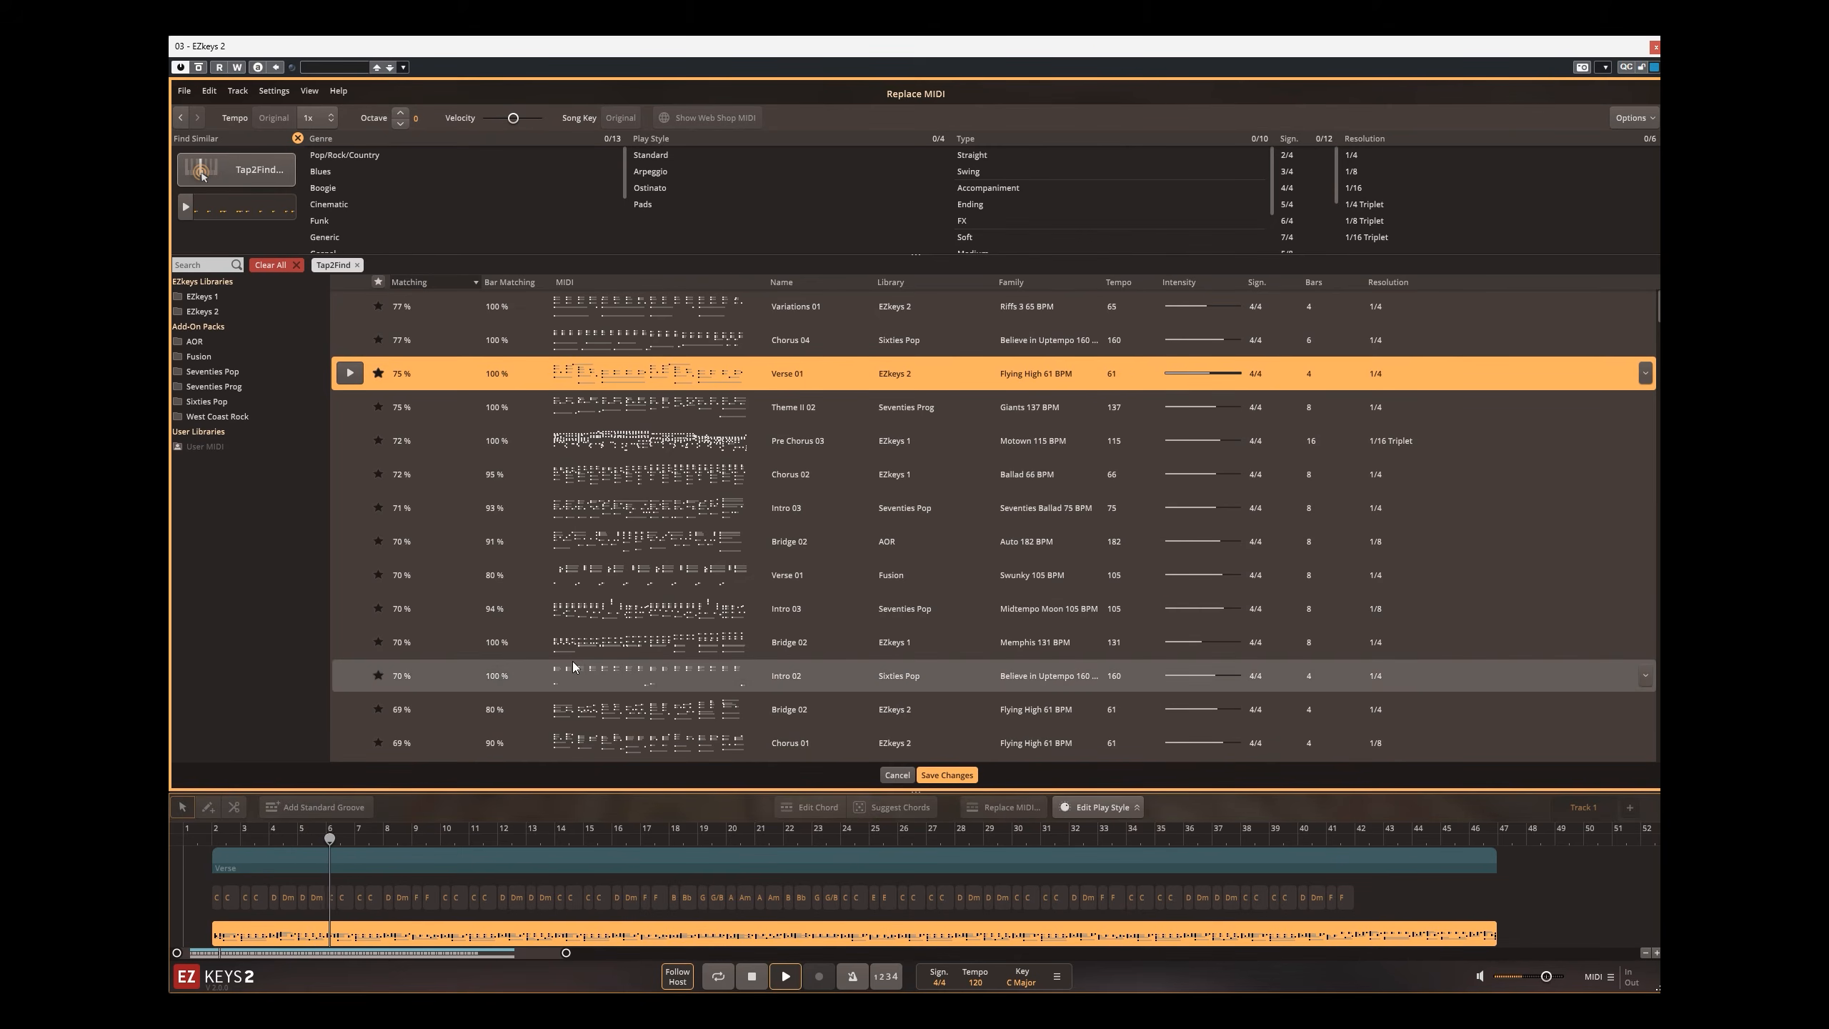
Step: Filter the replacement grooves to EZkeys 2 Arpeggios Straight 4/4, and choose Variations 02 from Arpeggios 1 65 BPM
click(216, 313)
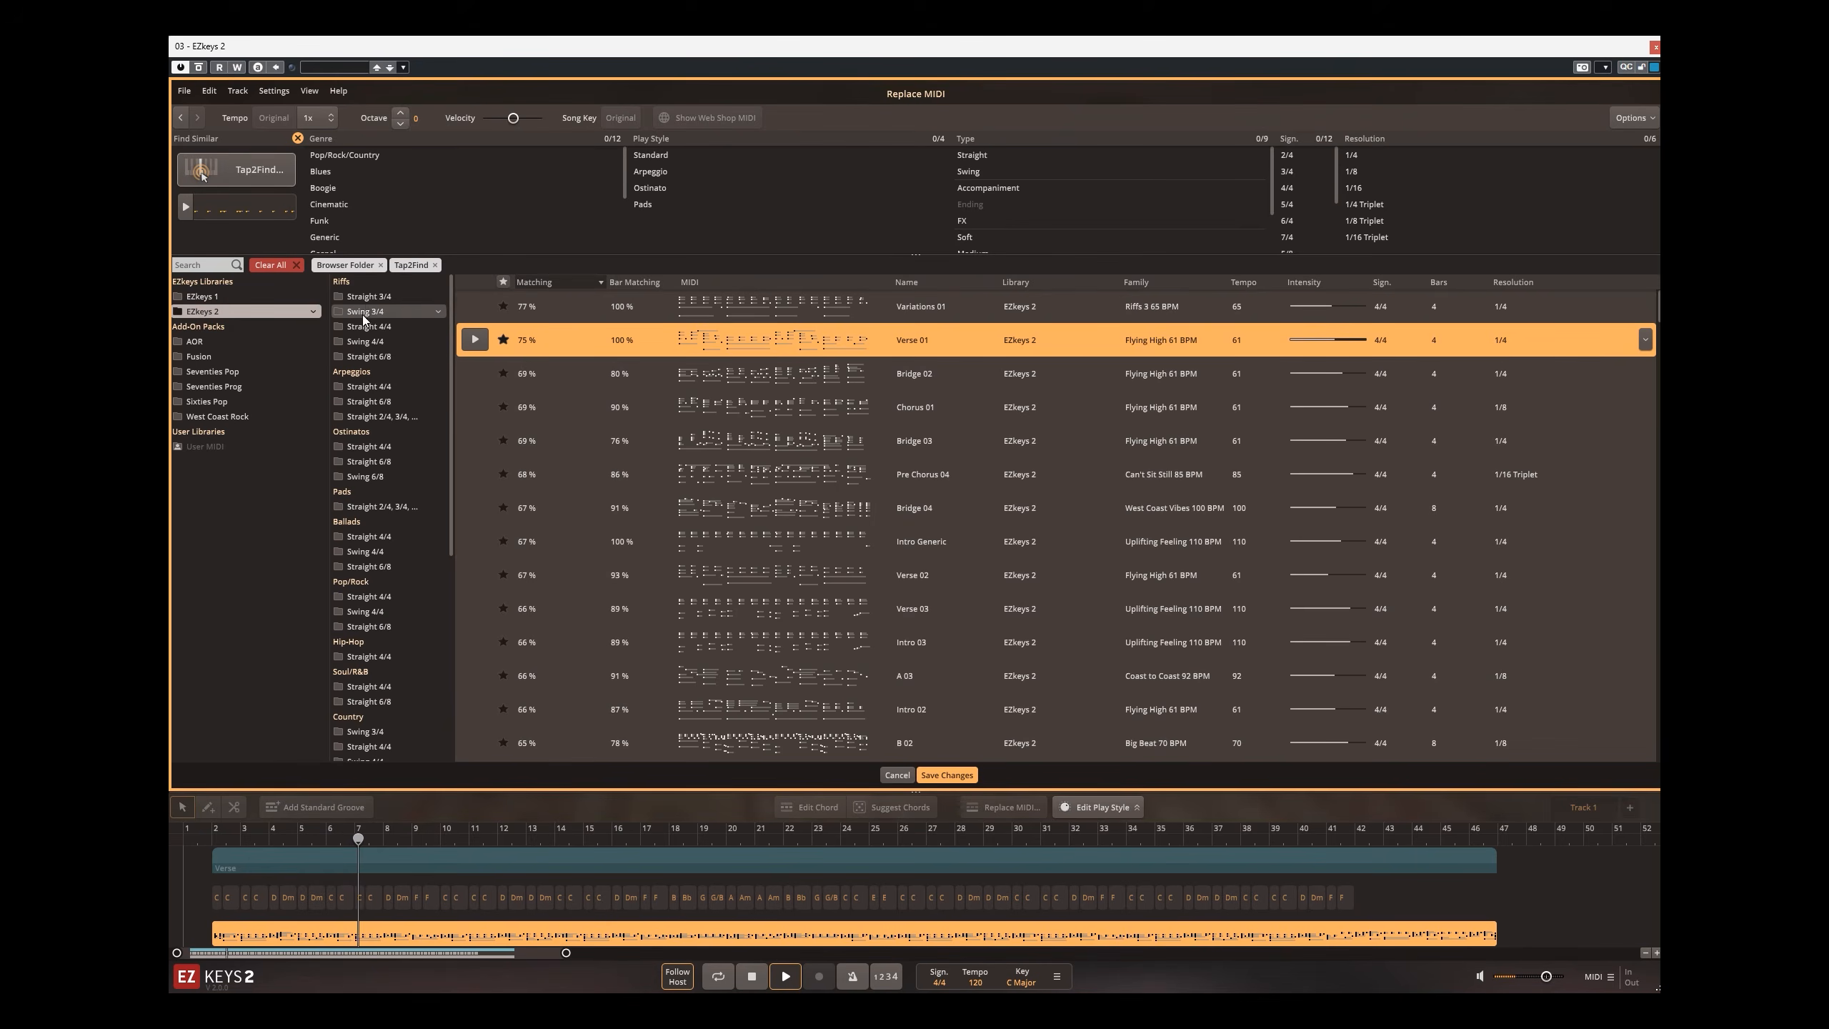
click(367, 388)
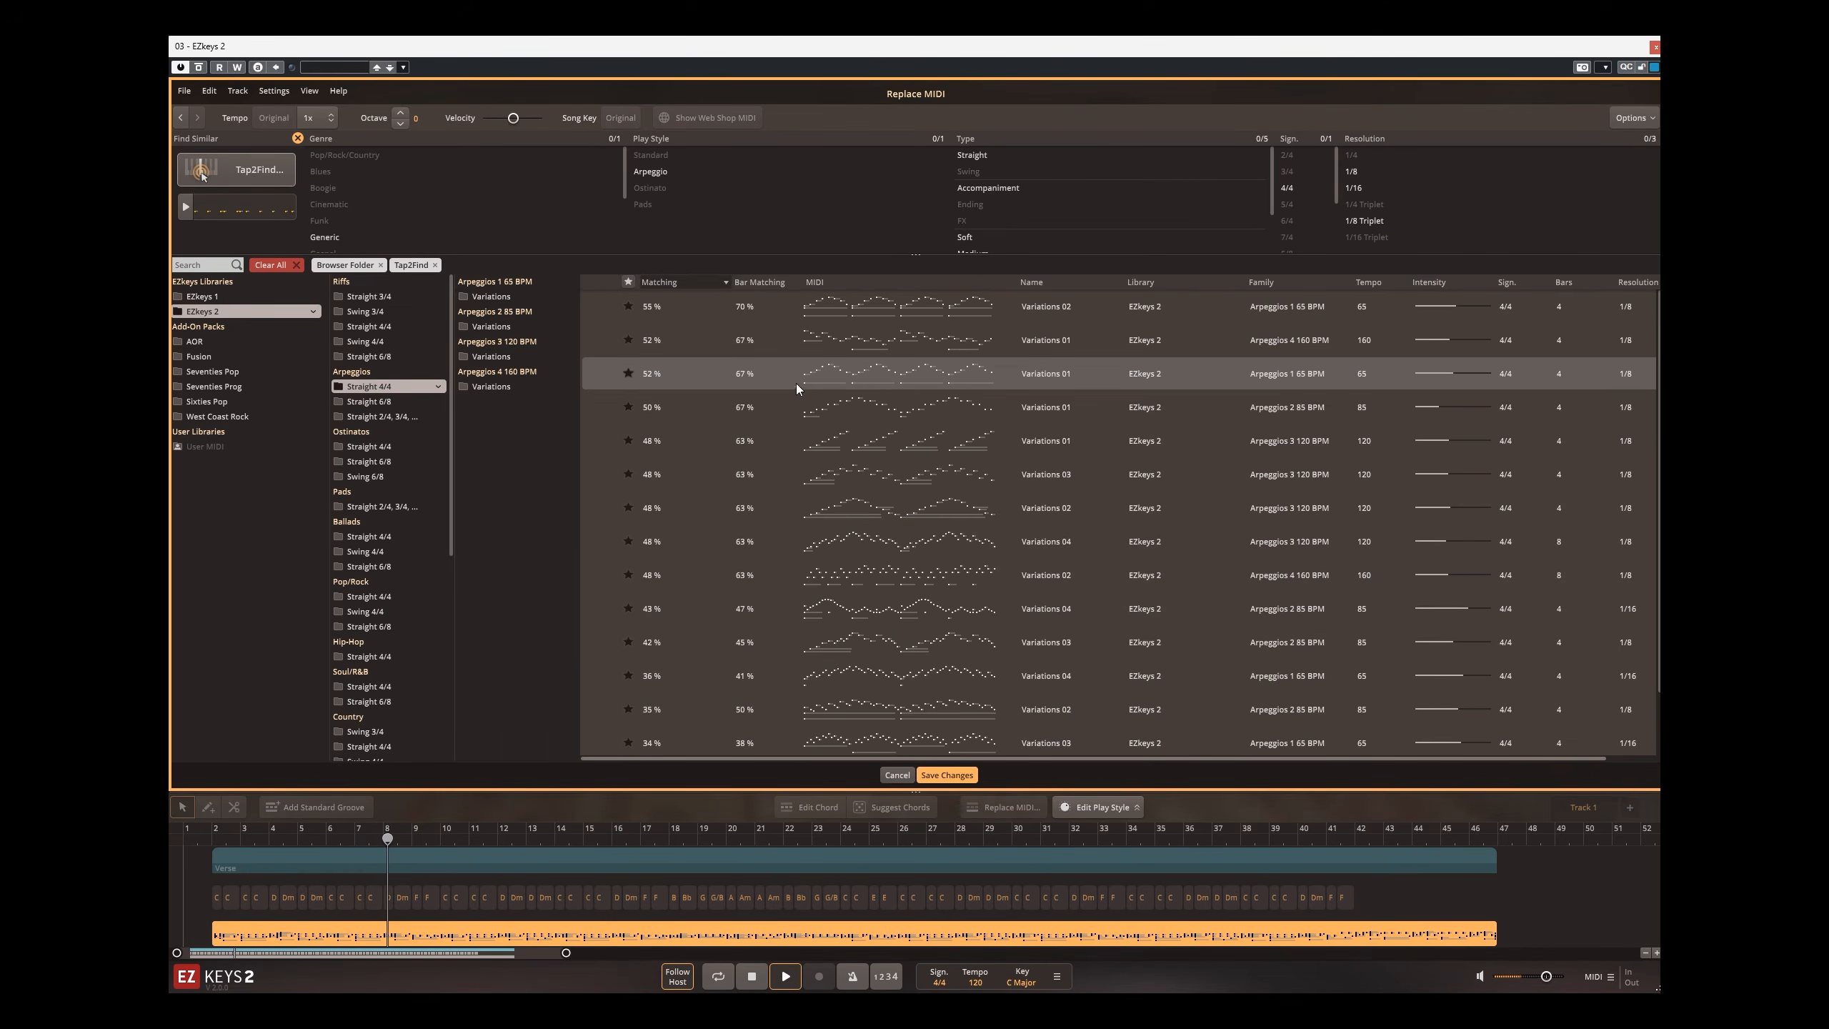
click(829, 311)
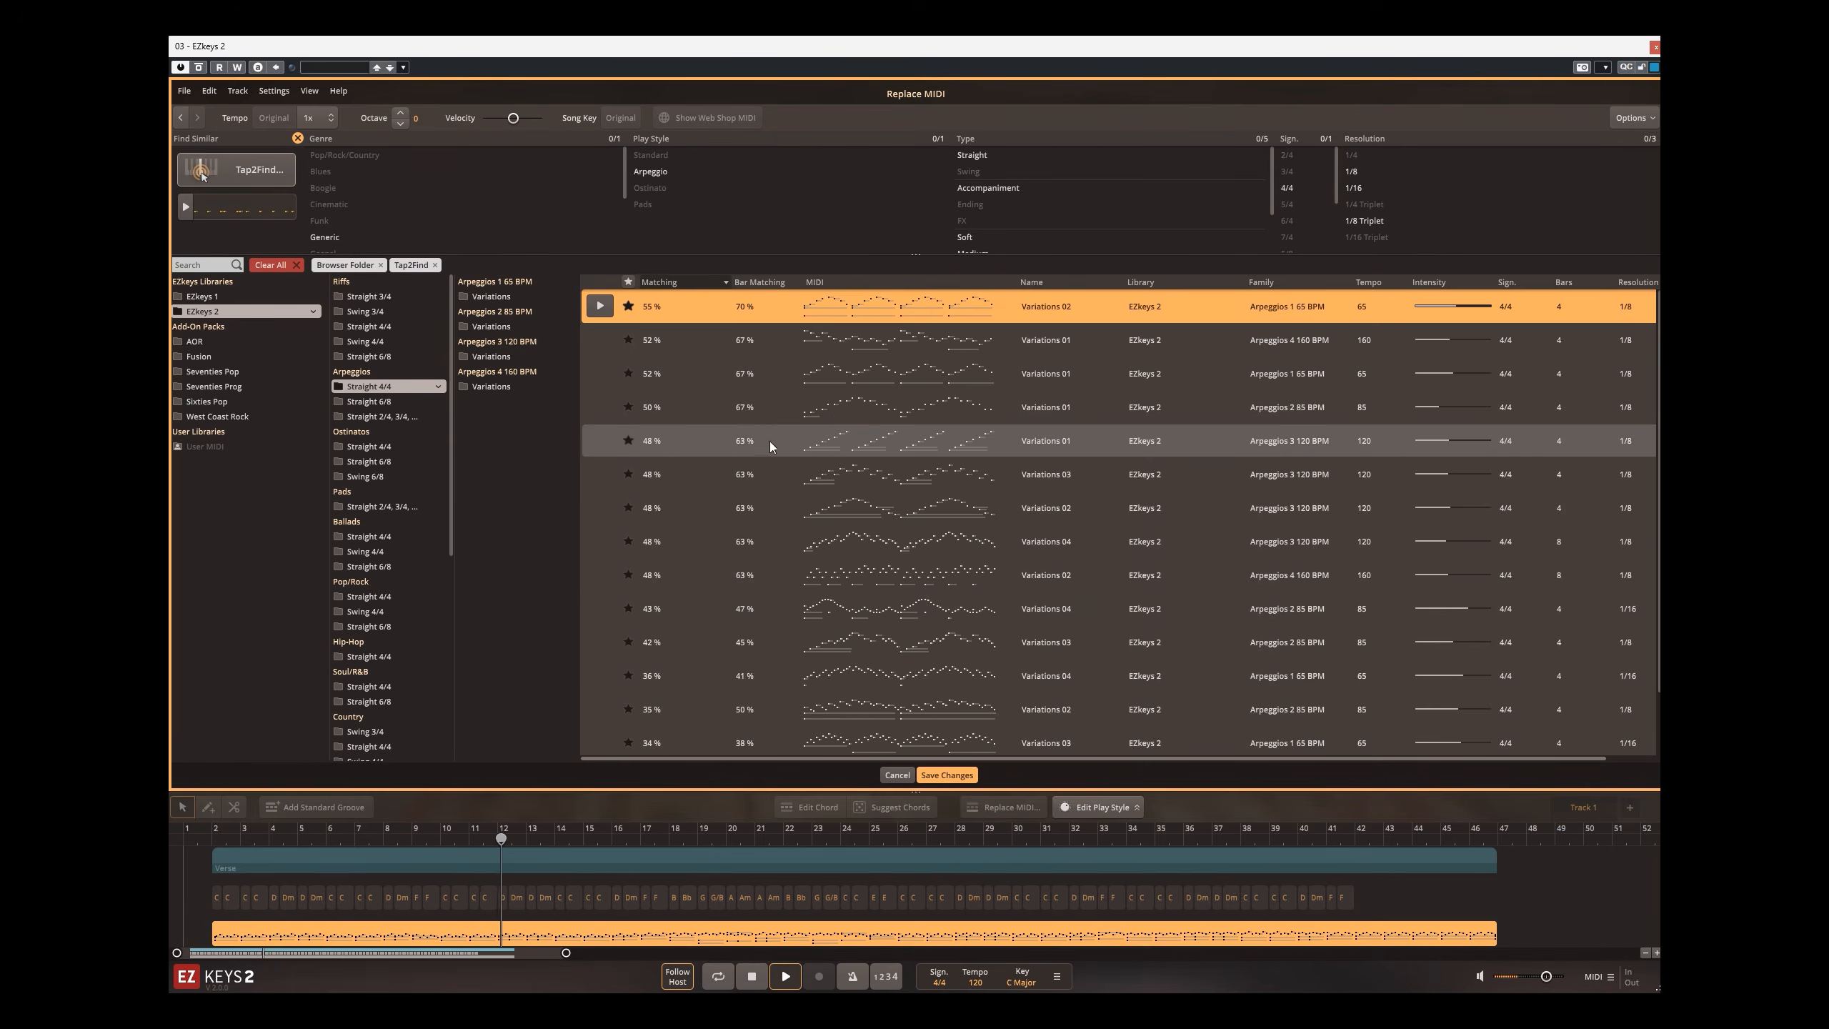
Step: Try Variations 01 and Variations 04 from Arpeggios 3 120 BPM, and Variations 04 from Arpeggios 2 85 BPM, as replacement grooves
click(794, 442)
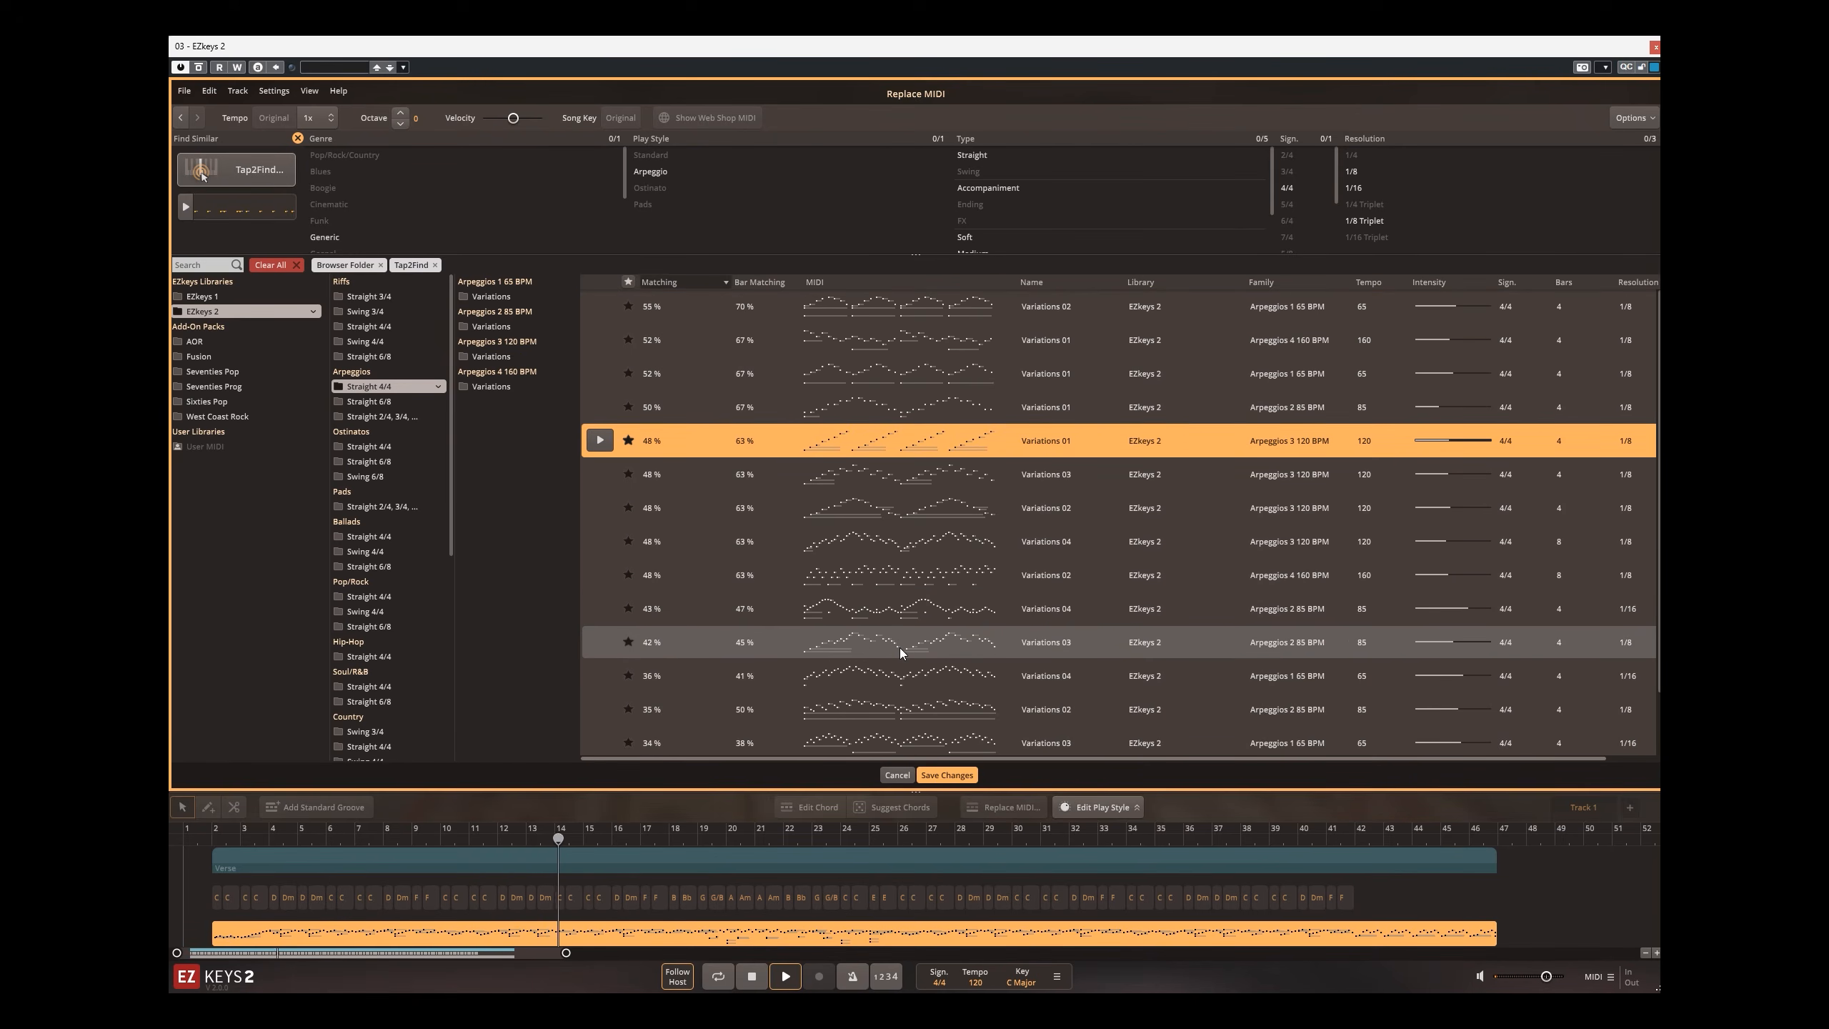
click(865, 549)
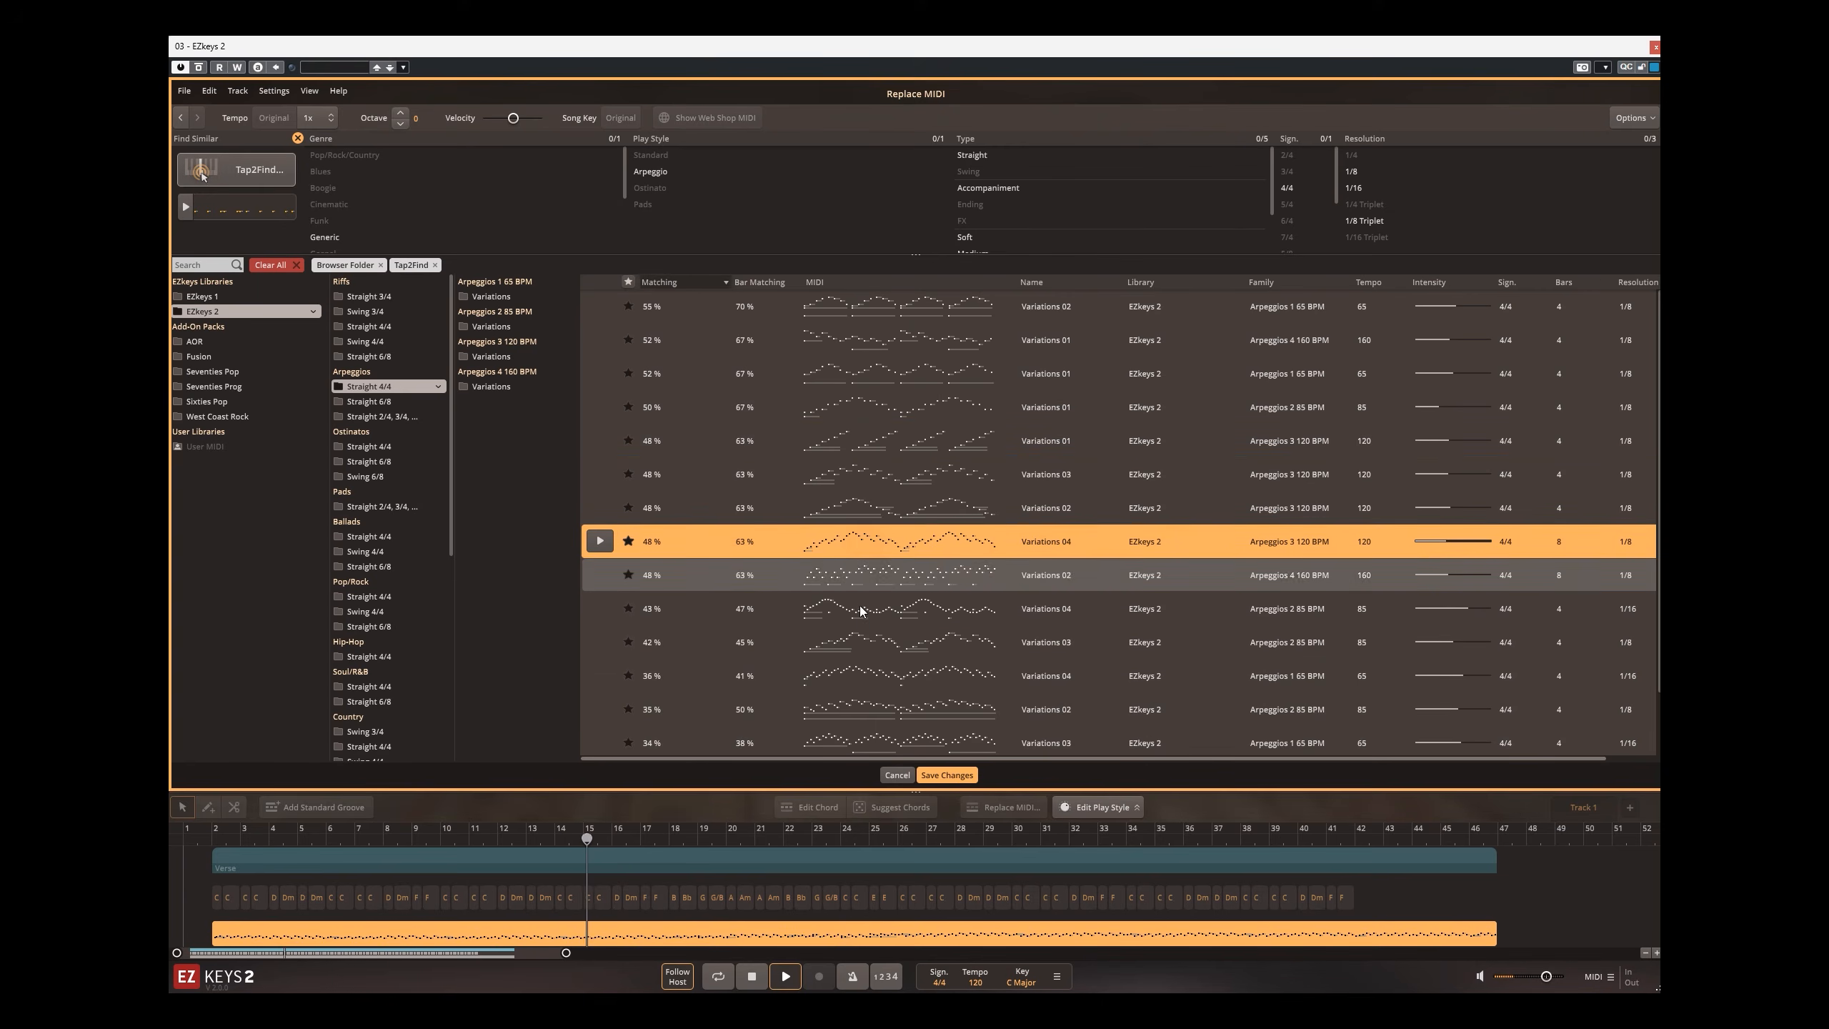
click(841, 610)
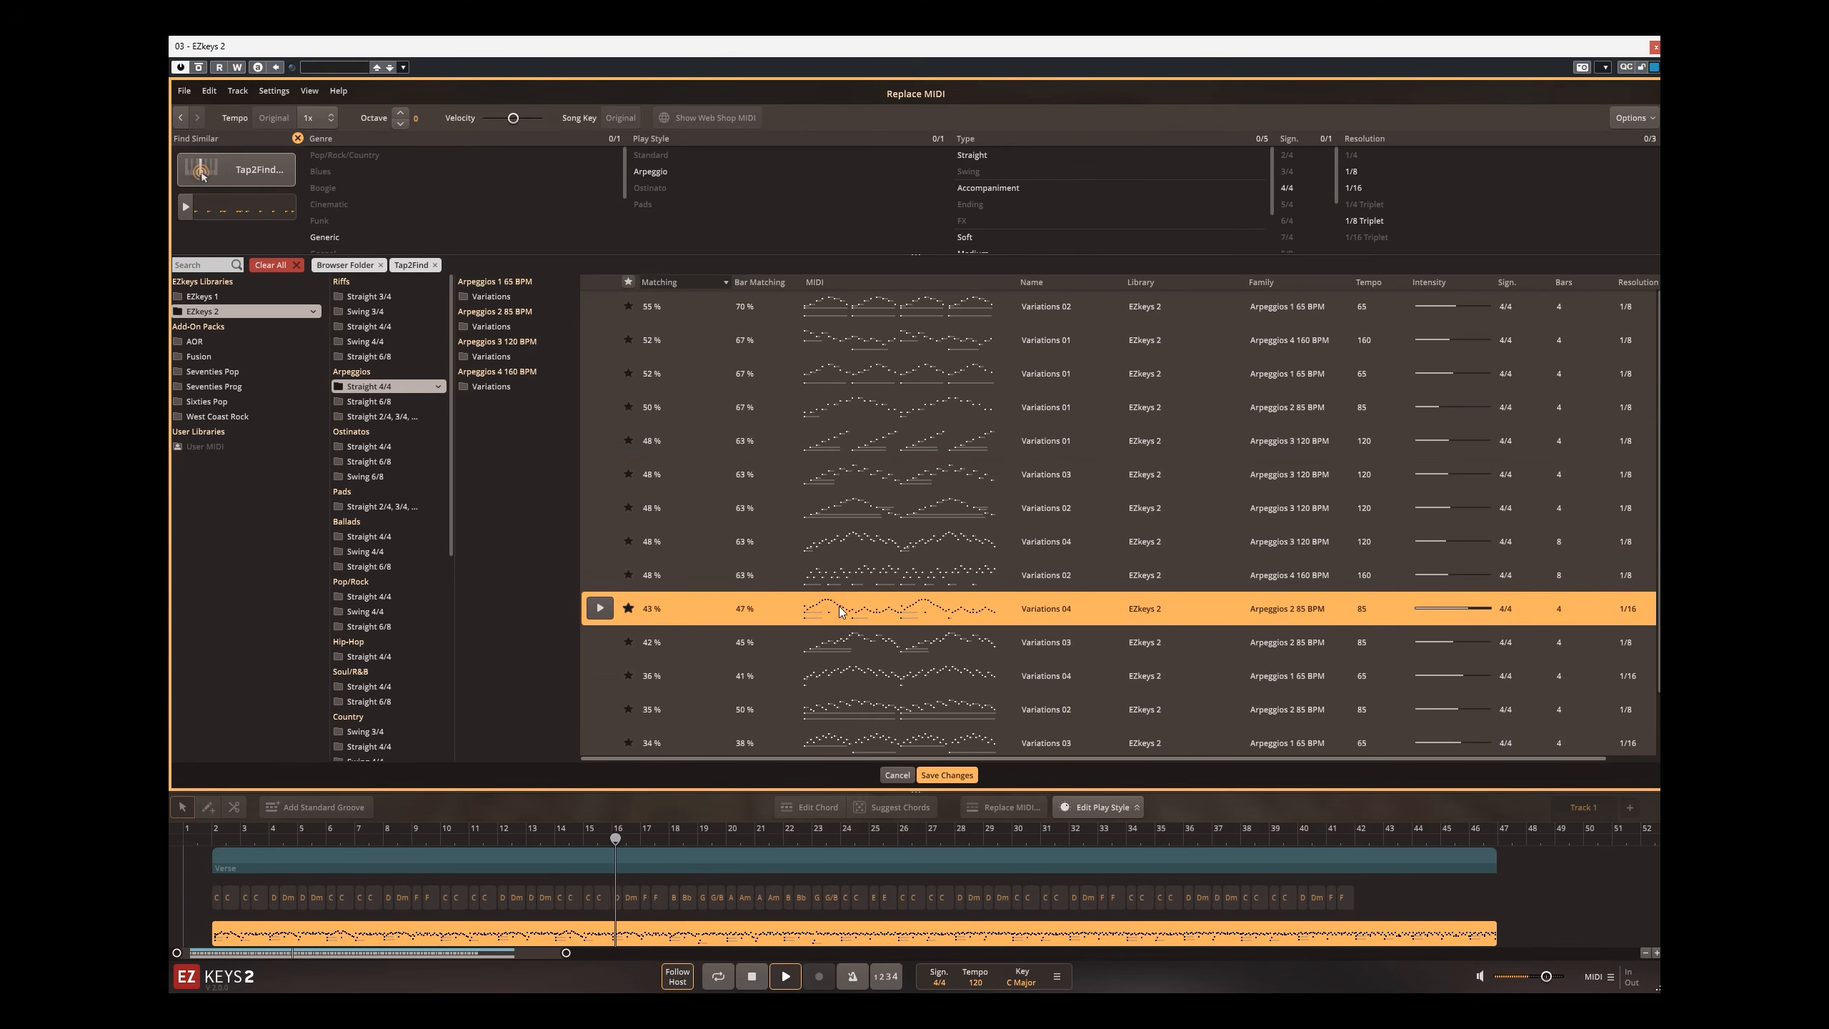
Step: Try Ostinatos Straight 4/4 Variations 02 (Ostinatos 2 85 BPM), and choose Pop/Rock Straight 4/4 Pre Chorus Generic (Four on the Floor 130 BPM)
click(377, 443)
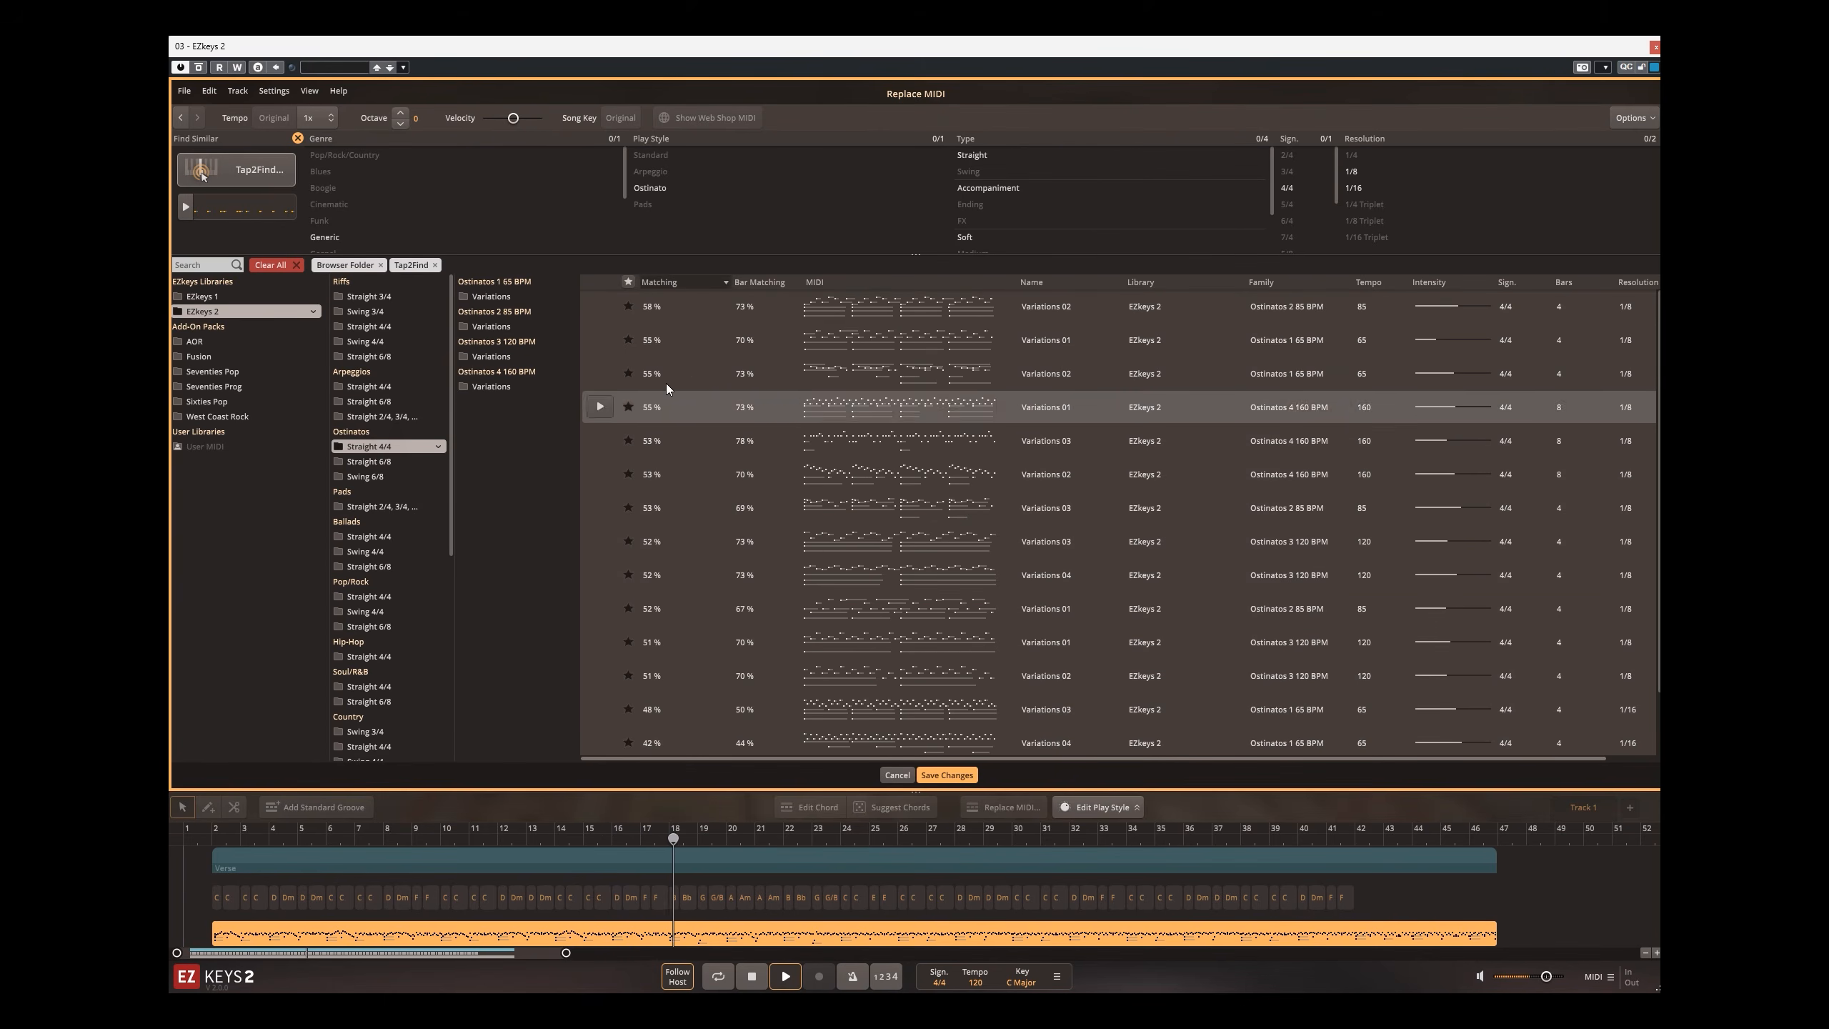
click(830, 311)
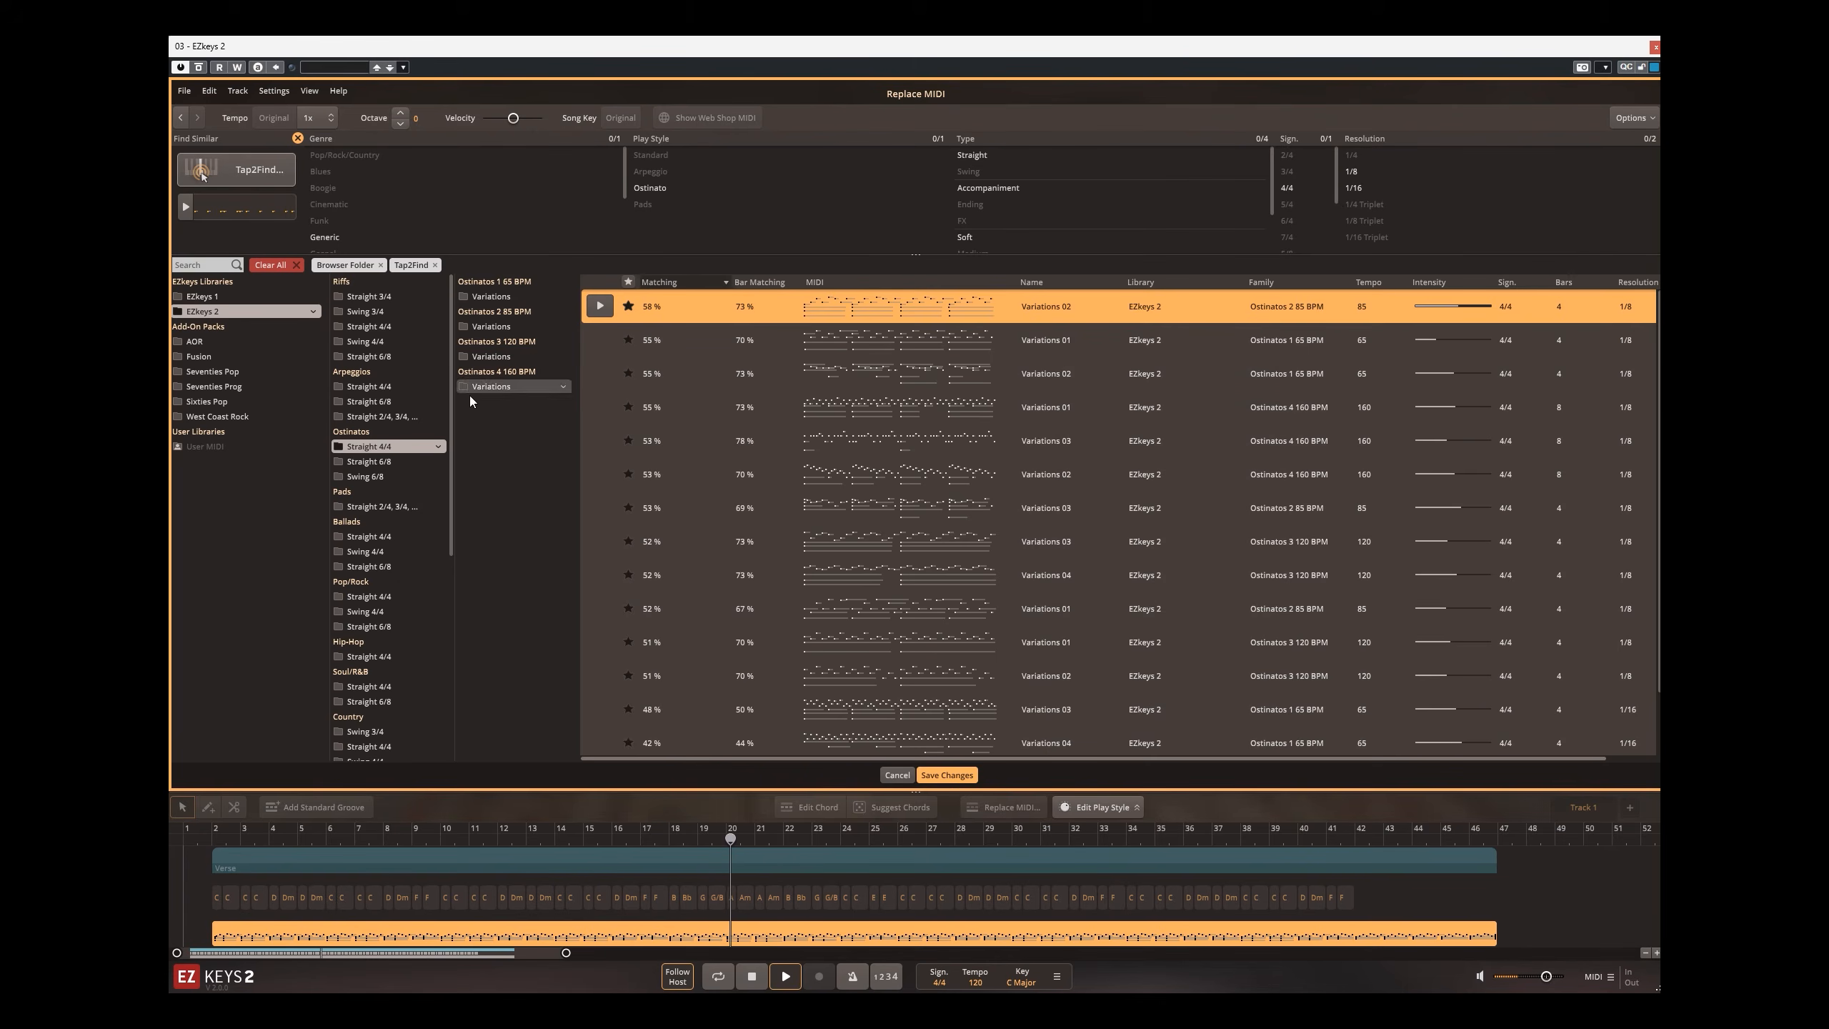
click(383, 599)
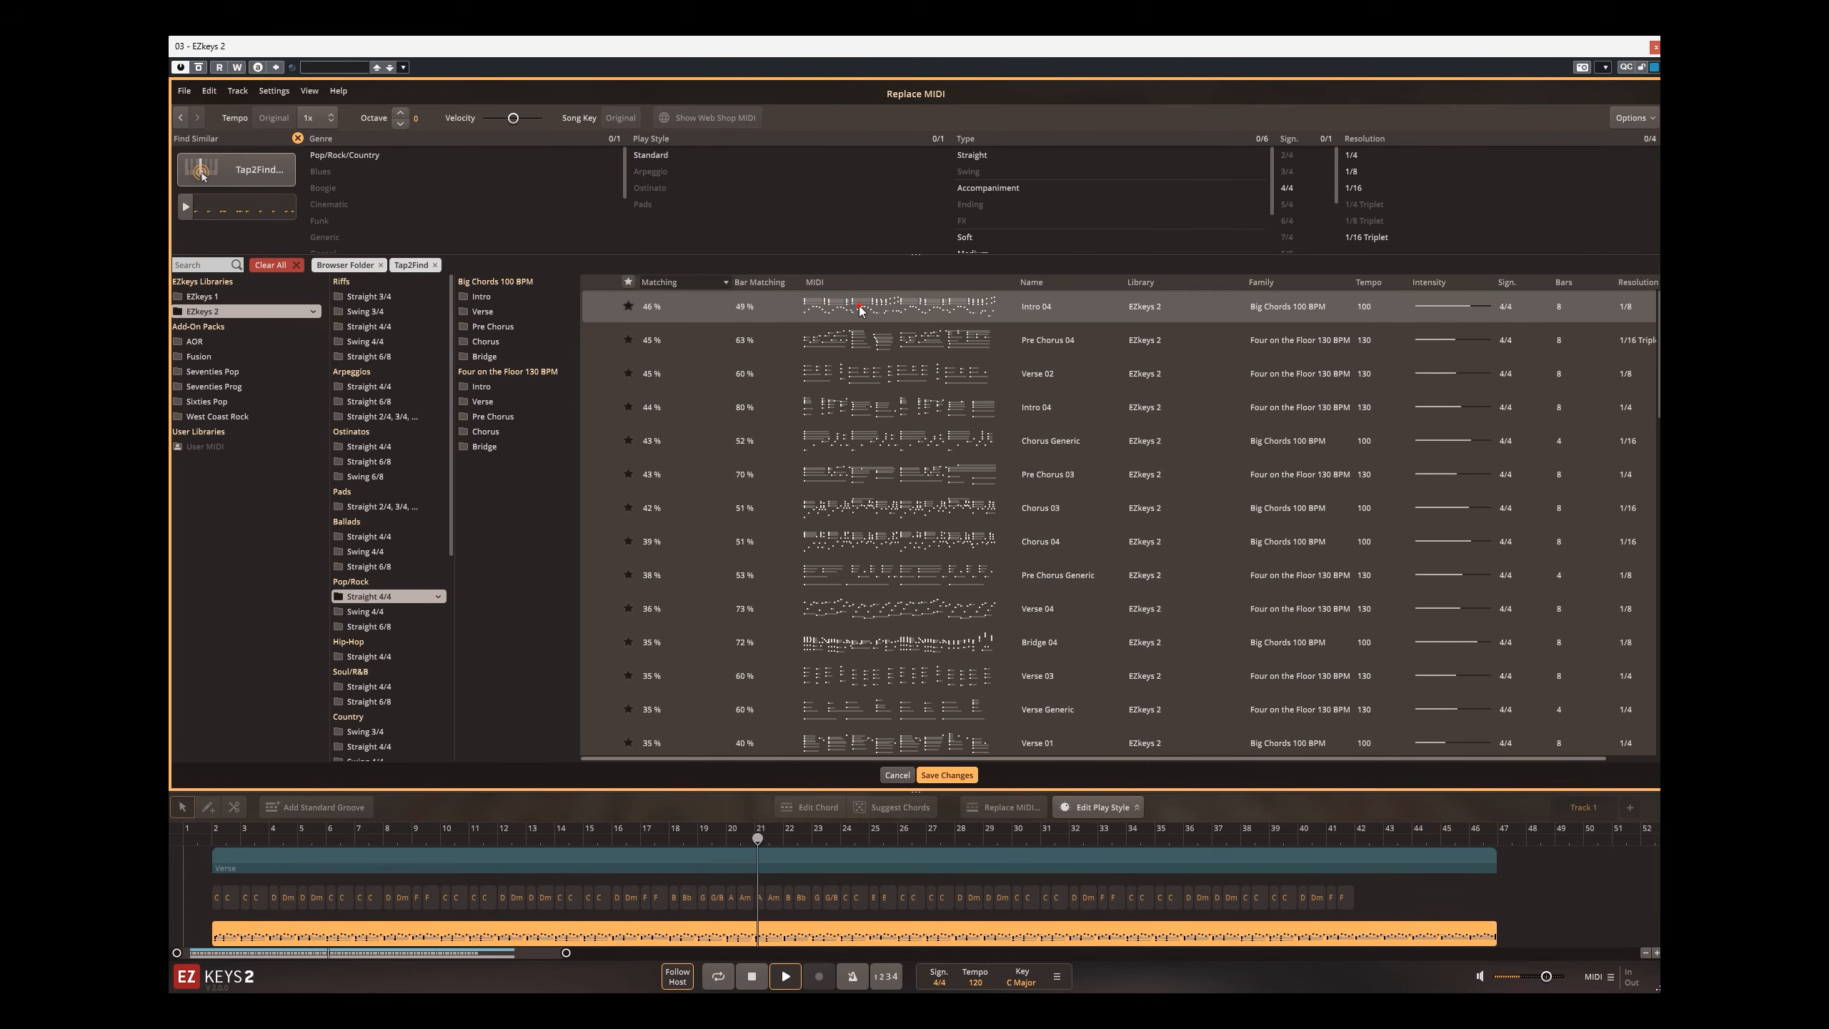
click(867, 575)
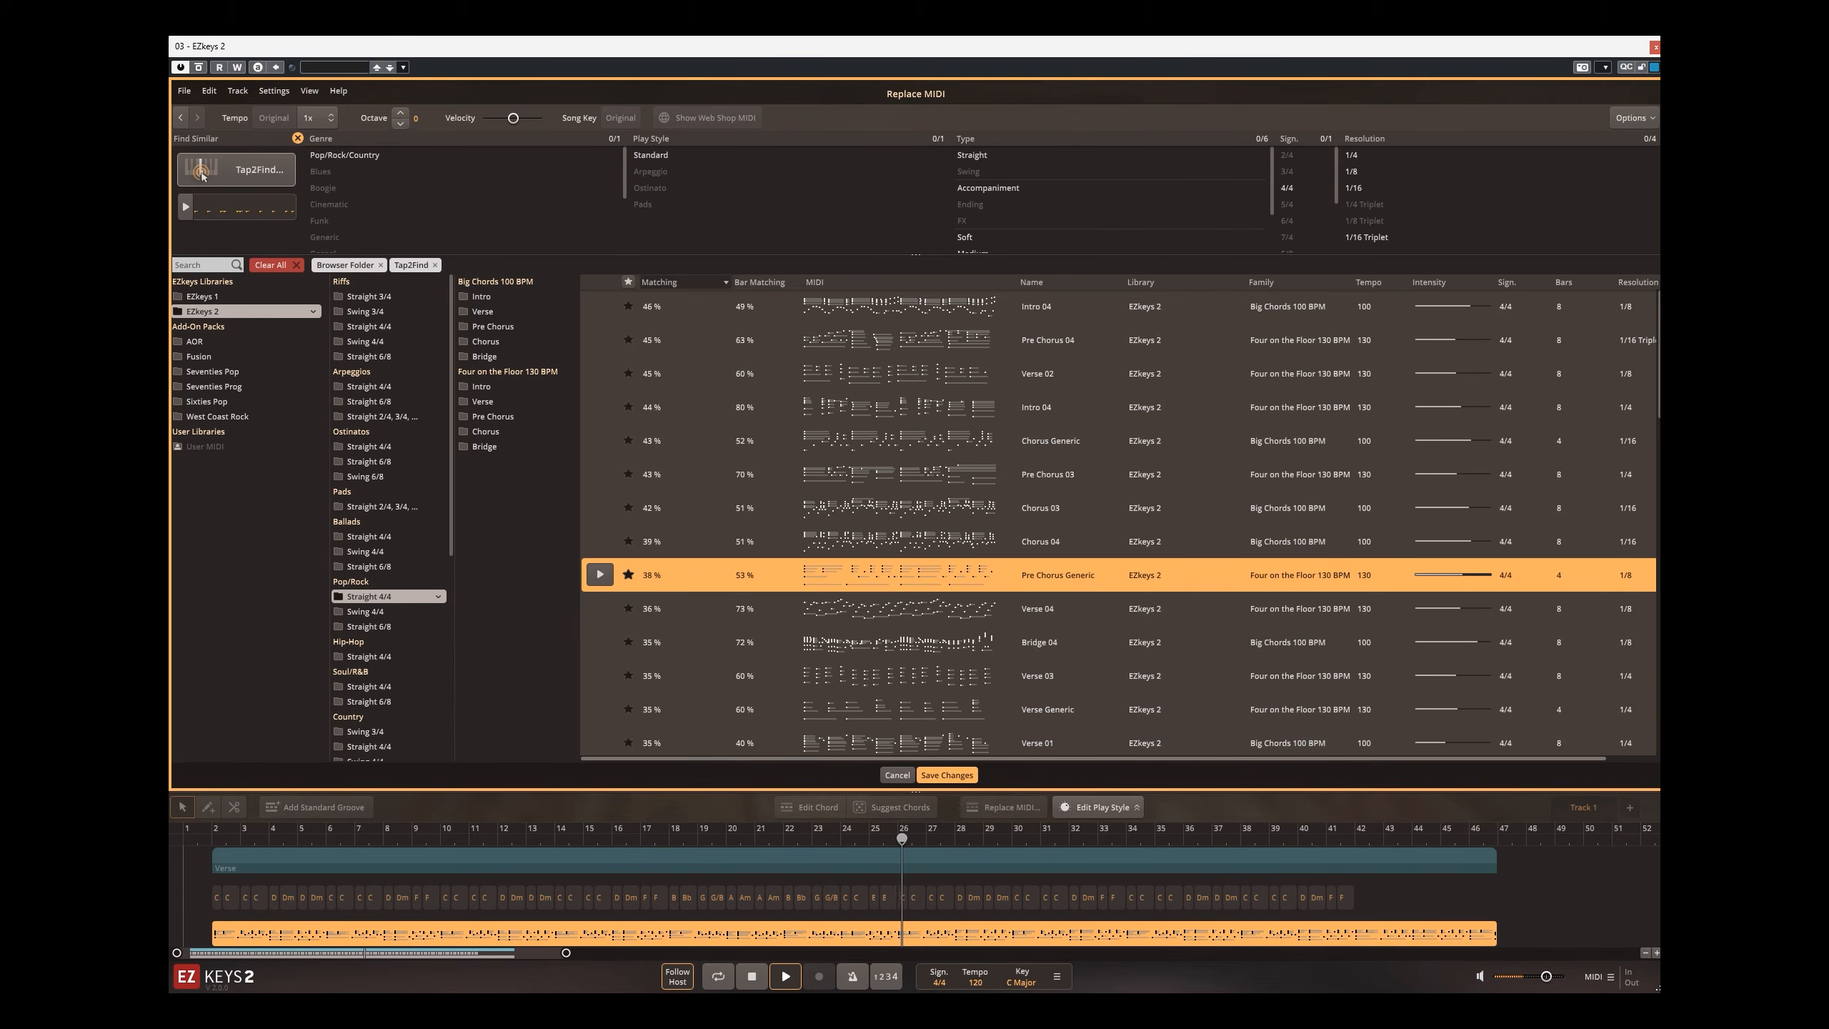
Step: Mute the remaining guitar tracks, including guitar_6 and guitar_8, in the Cubase project and reopen the EZkeys 2 instrument
click(1656, 47)
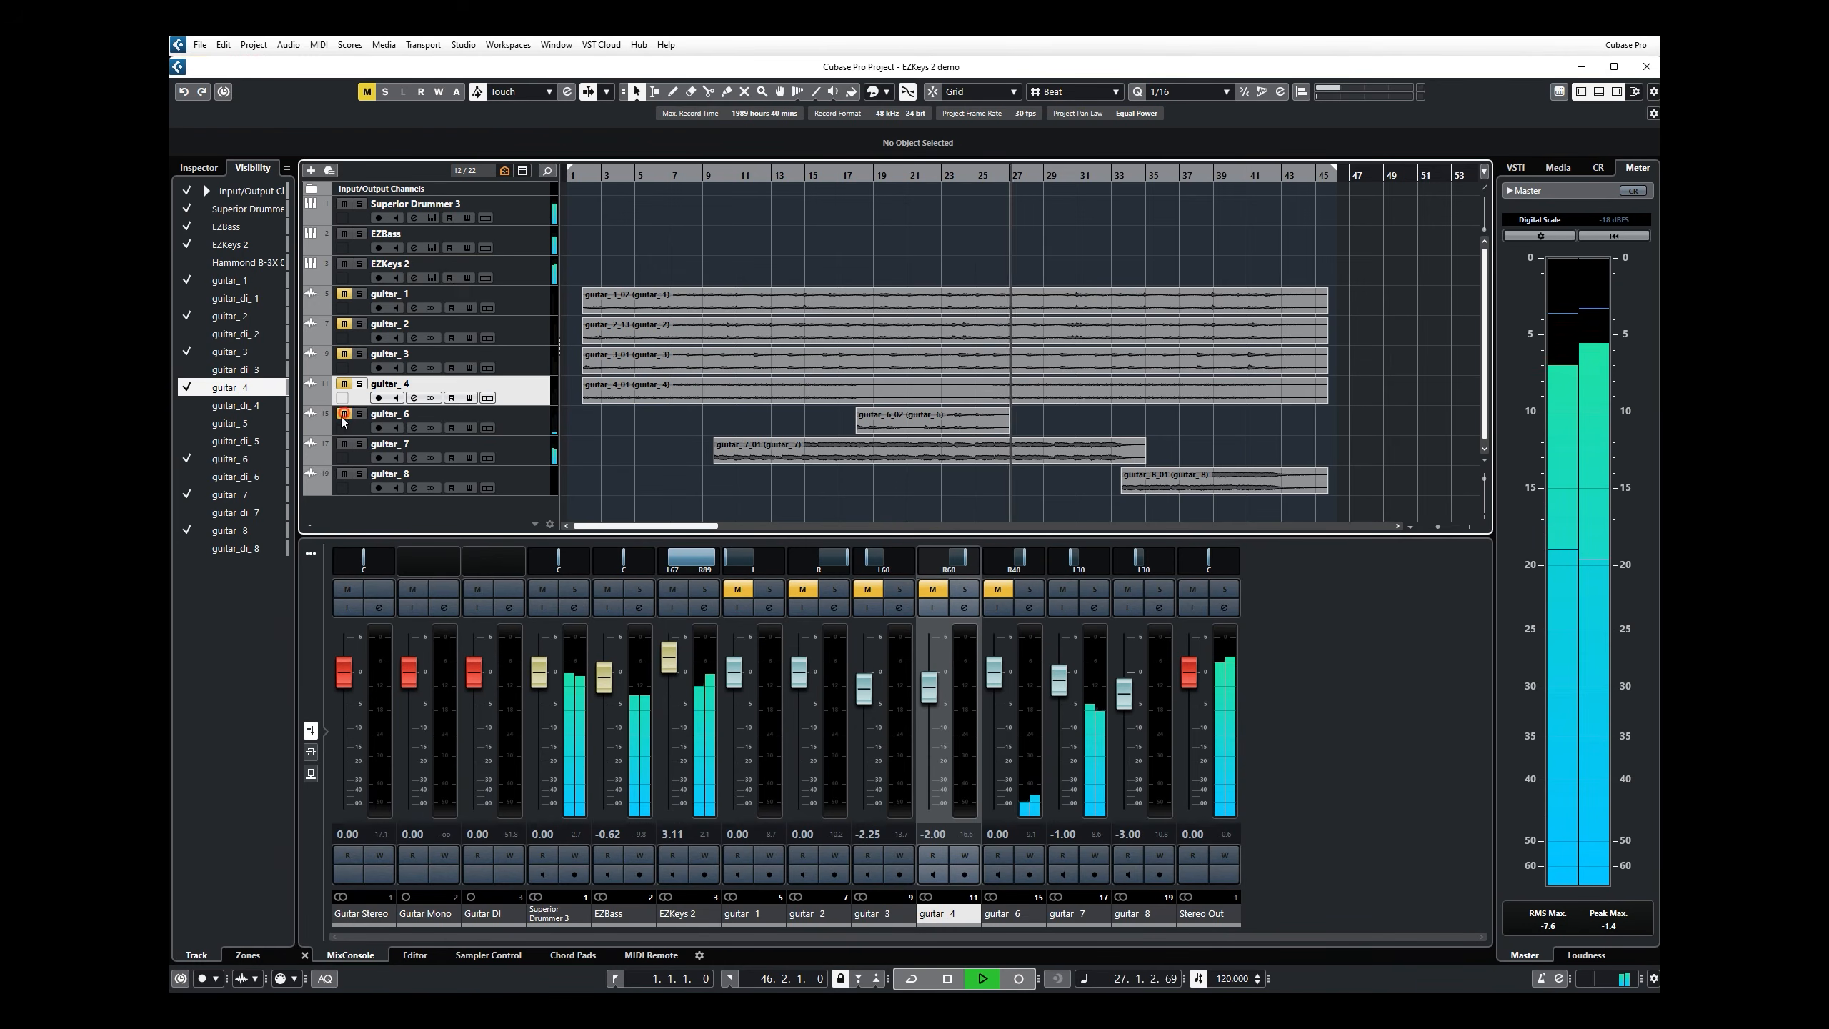
click(345, 473)
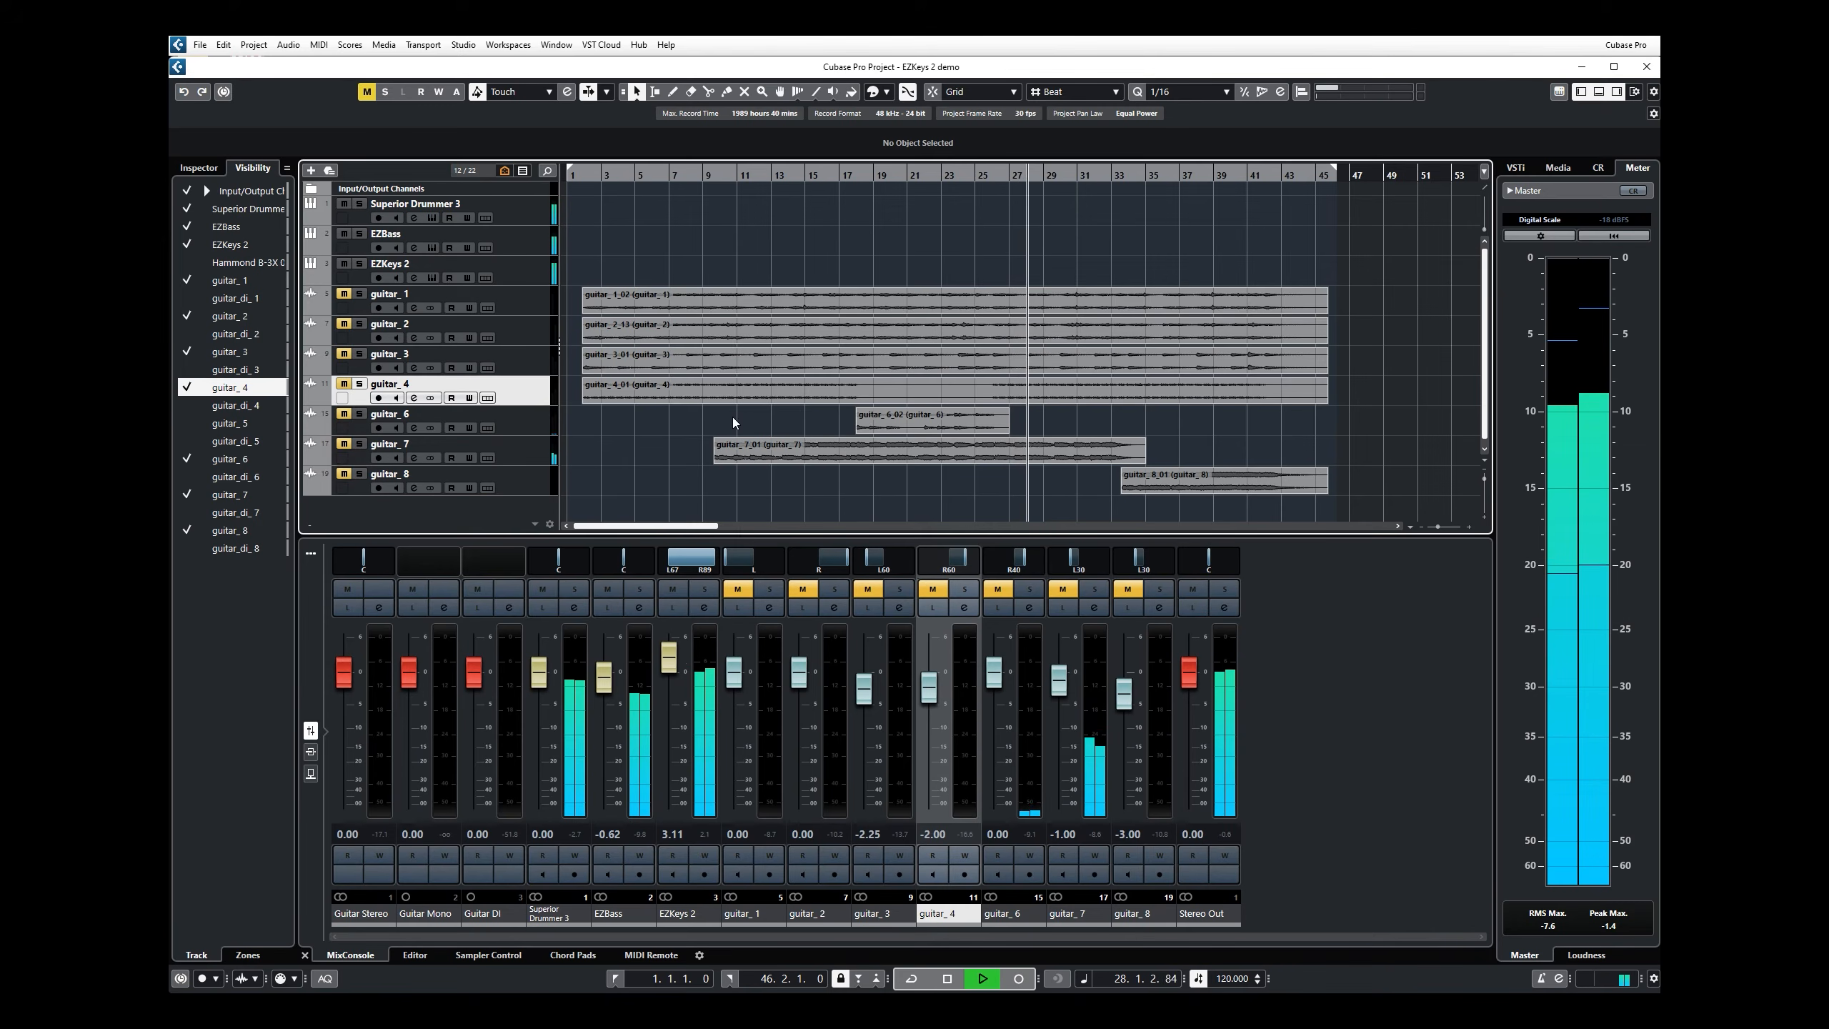
click(432, 277)
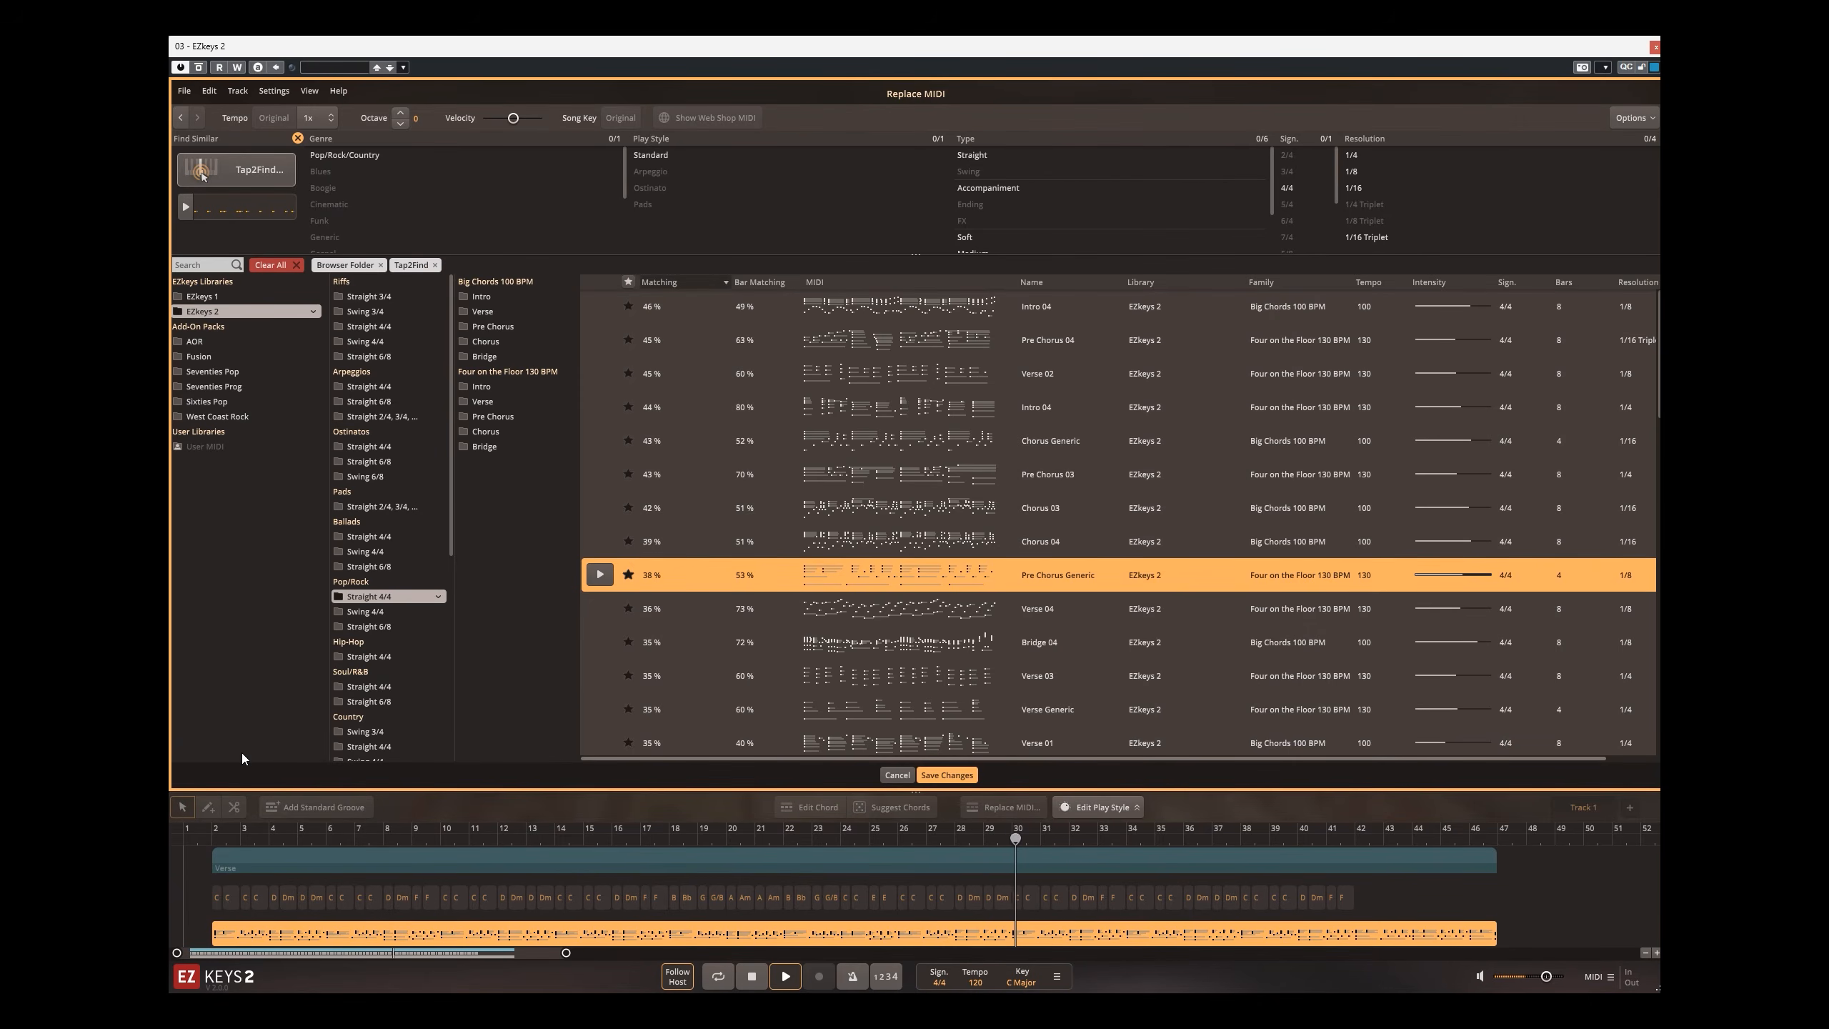
Step: Restart playback and save the Pre Chorus Generic replacement to the song track's MIDI block
key(space)
key(space)
click(965, 775)
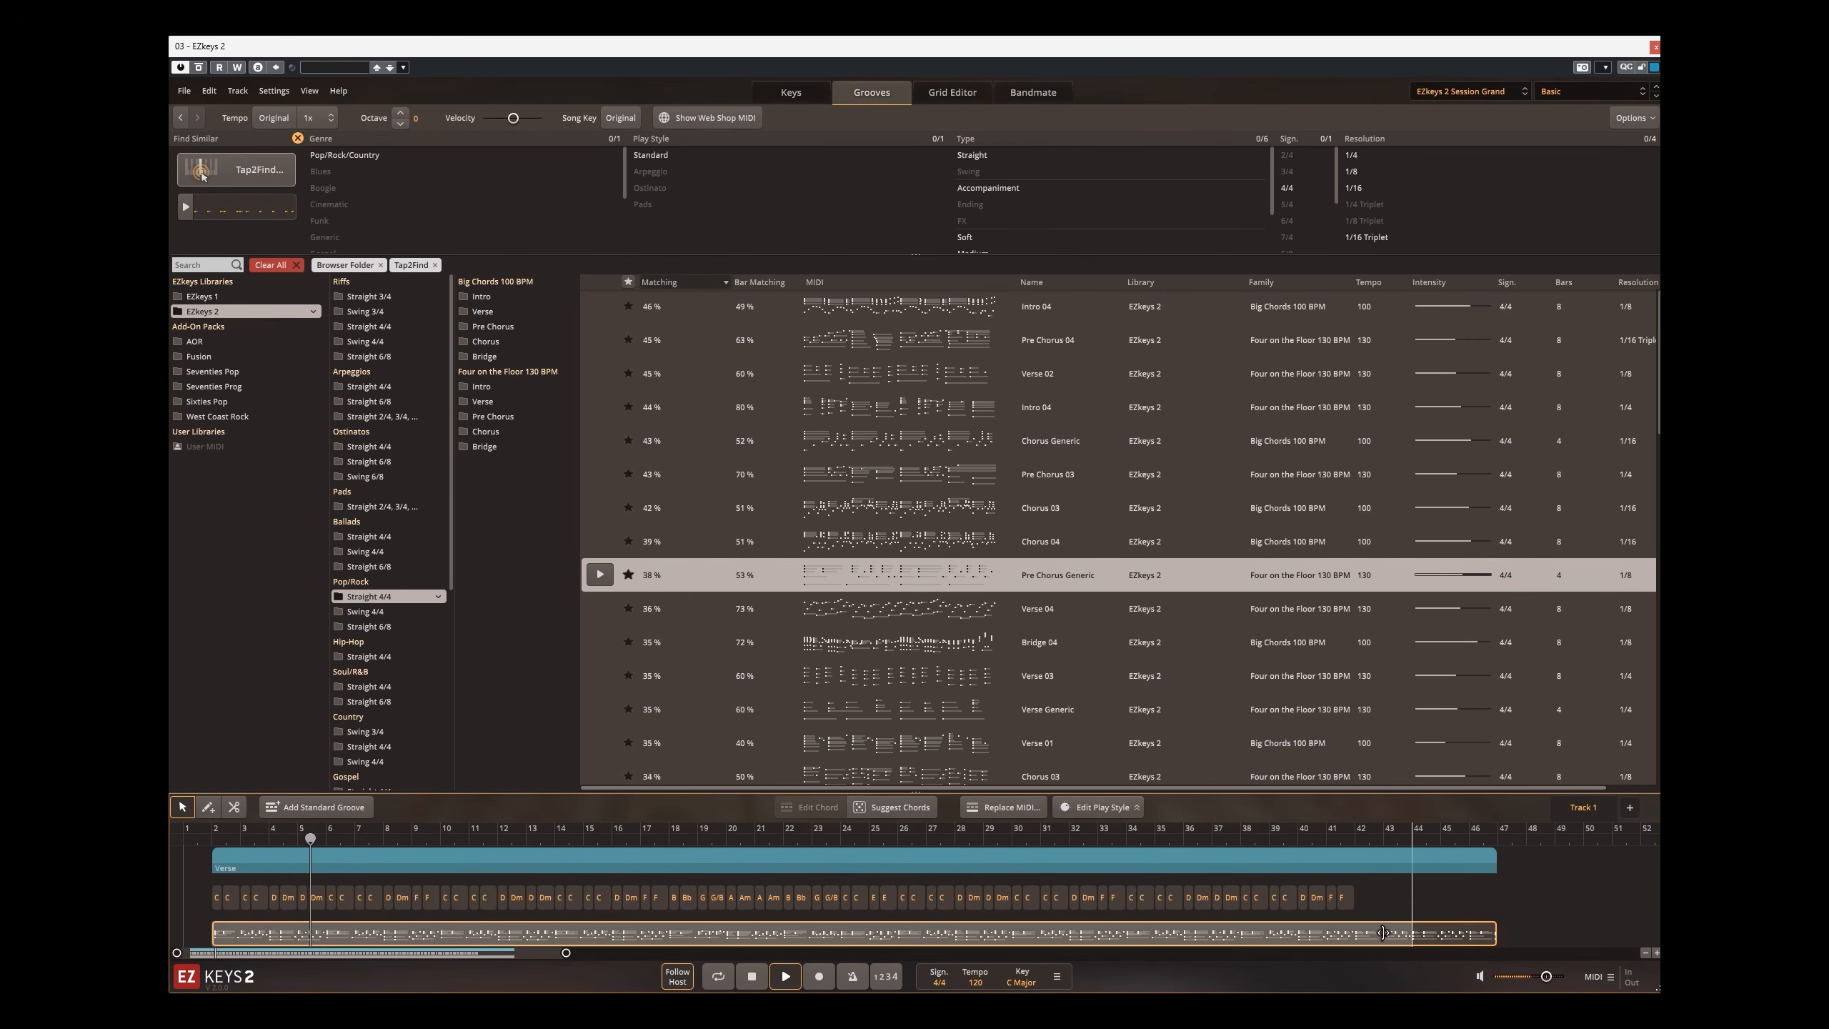
Step: Shorten the MIDI block to the end of the chord track, and extend it back to the song part's end
drag(1359, 933, 1351, 939)
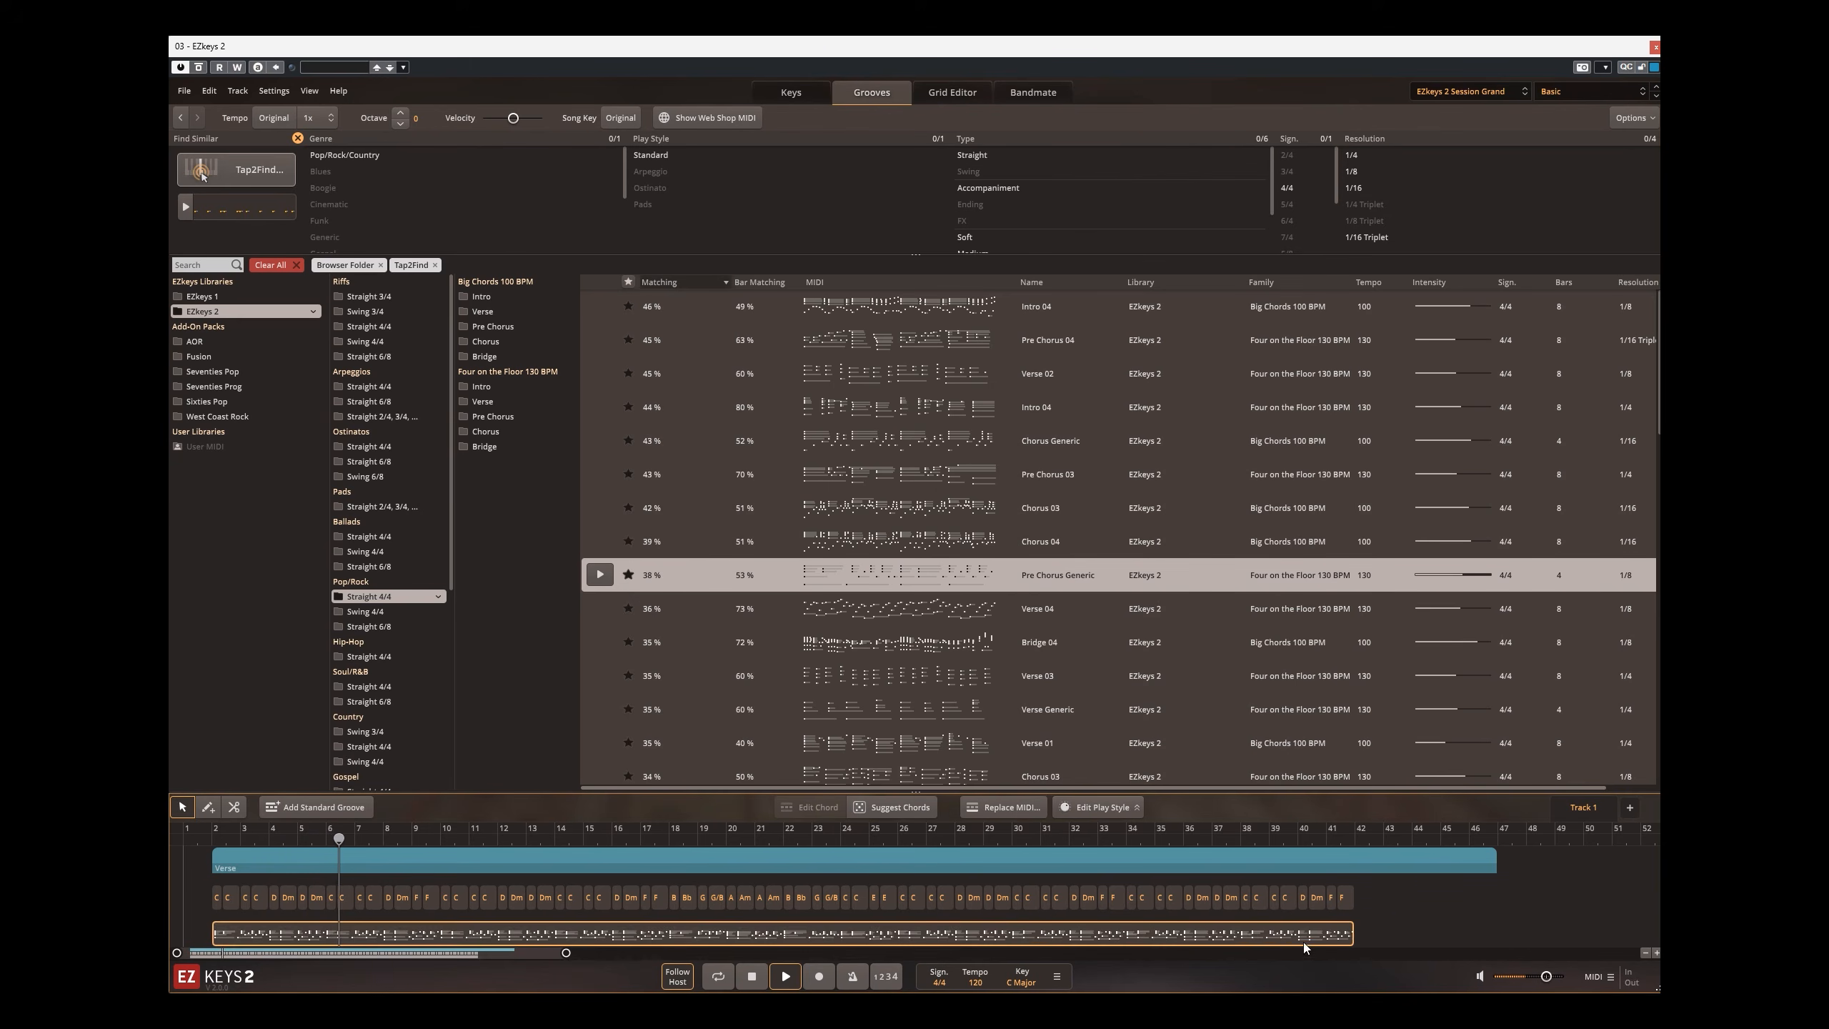
drag(1357, 939, 1494, 935)
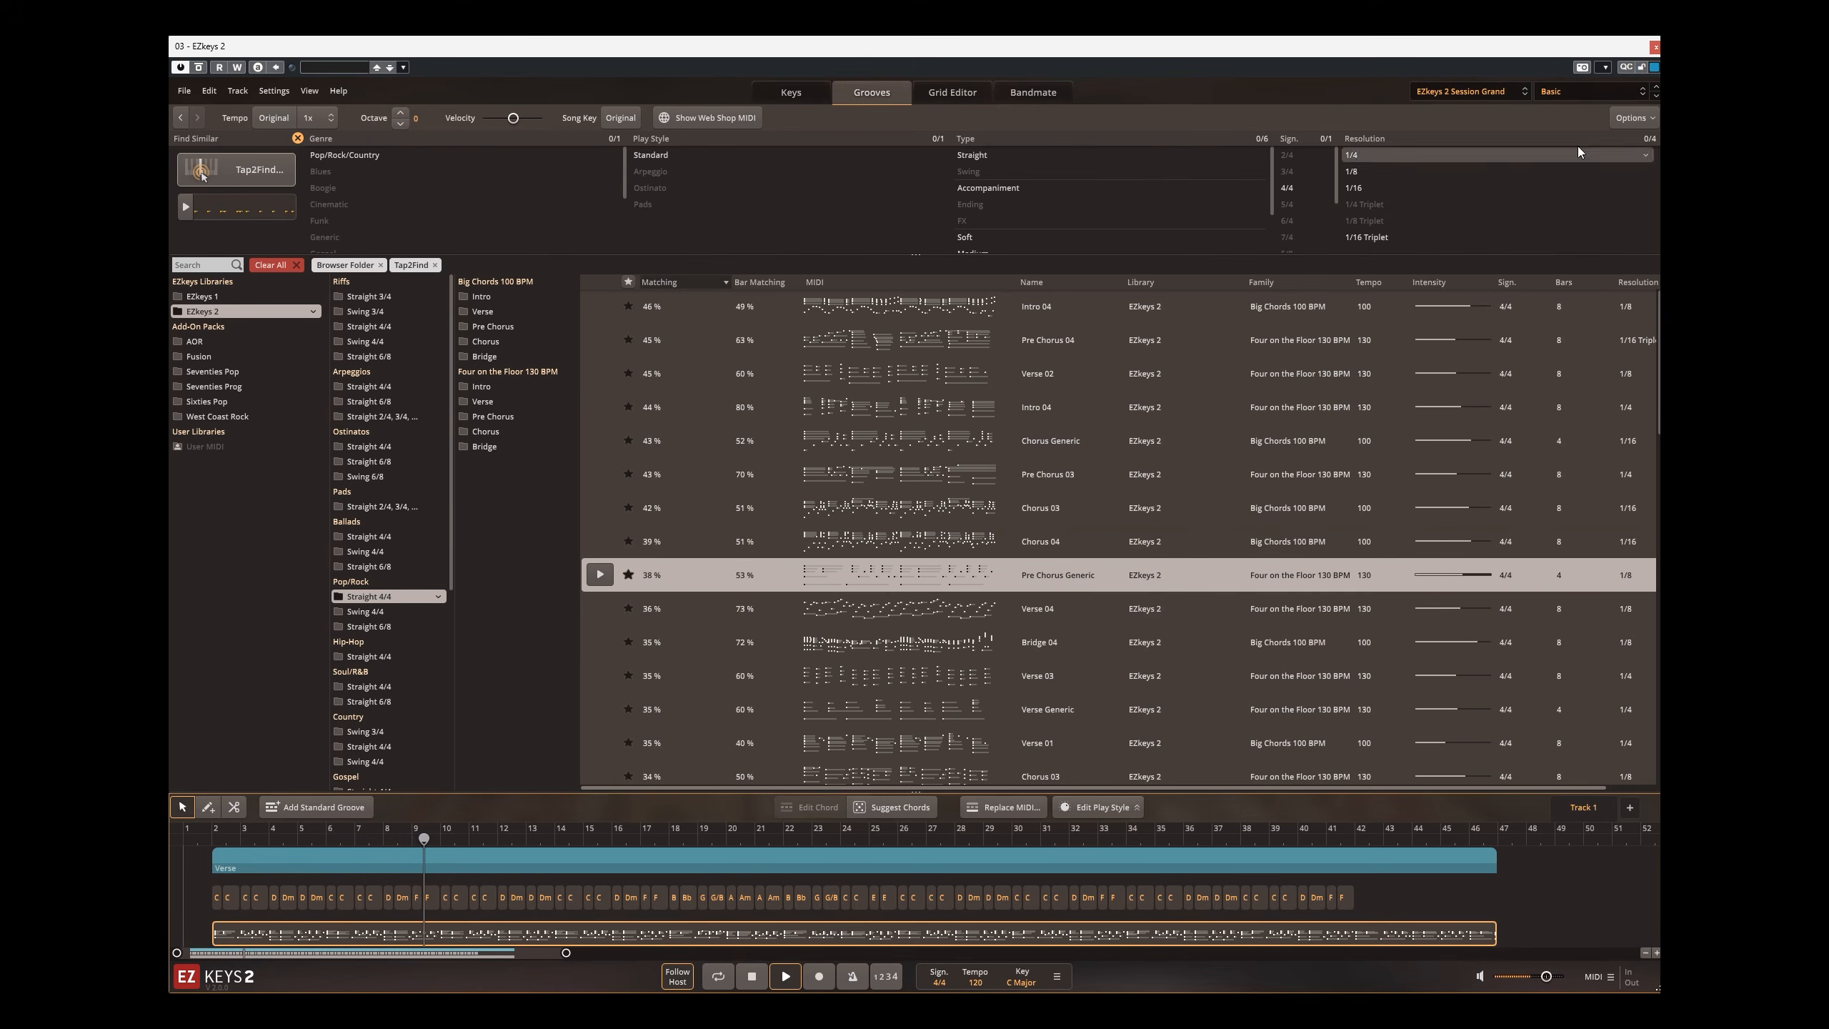
Step: Try the Electric R-MK I in place of the Session Grand, and switch the instrument to the Electric W-200A
click(786, 95)
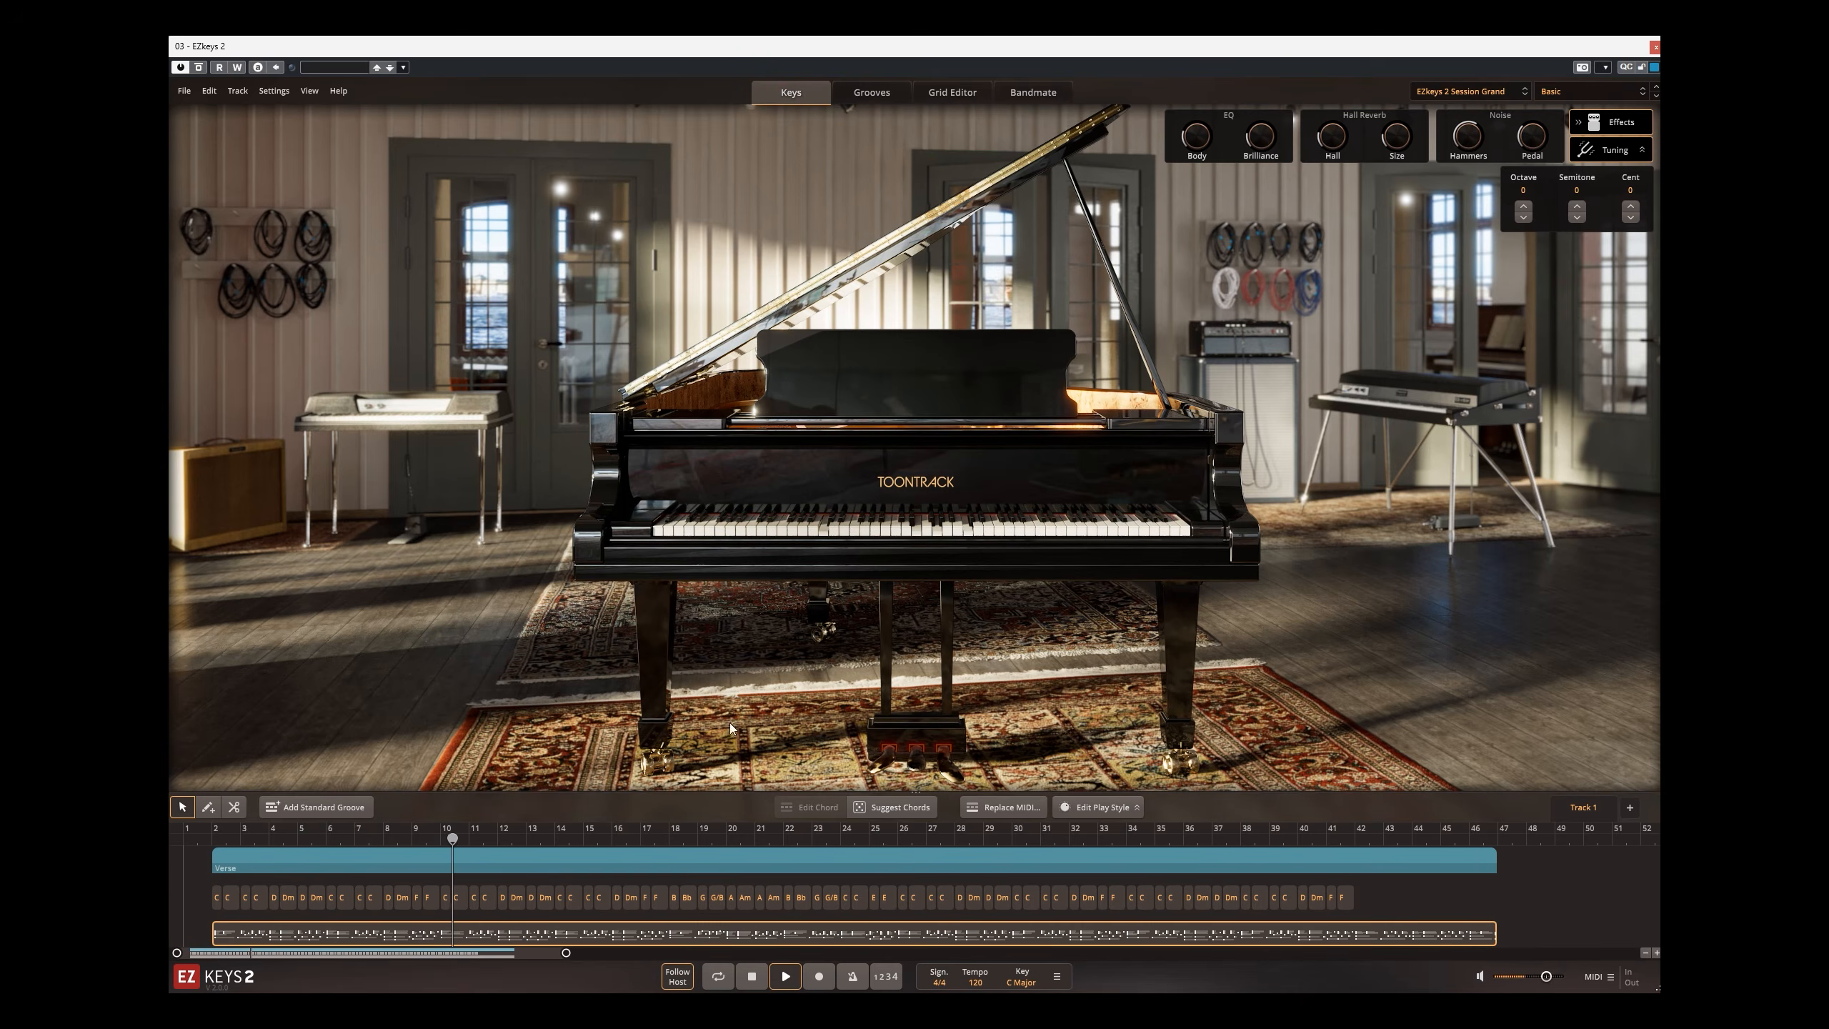
click(1477, 97)
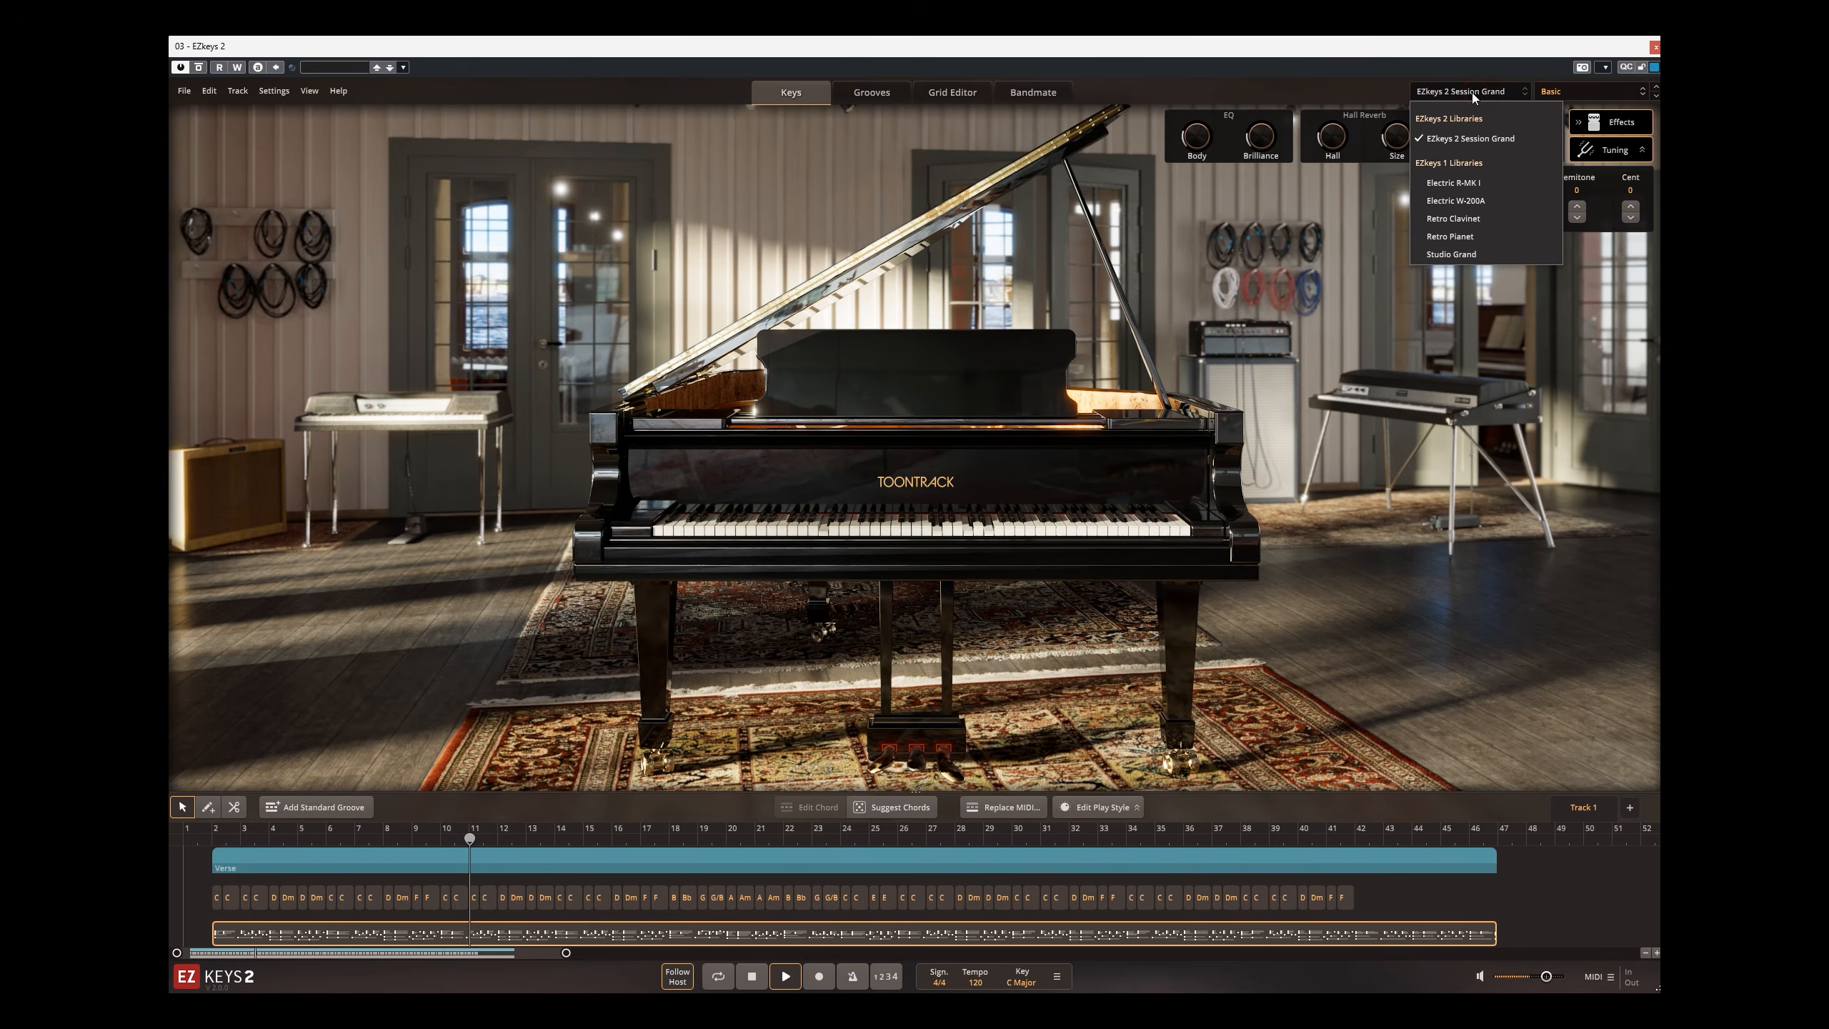
click(1472, 182)
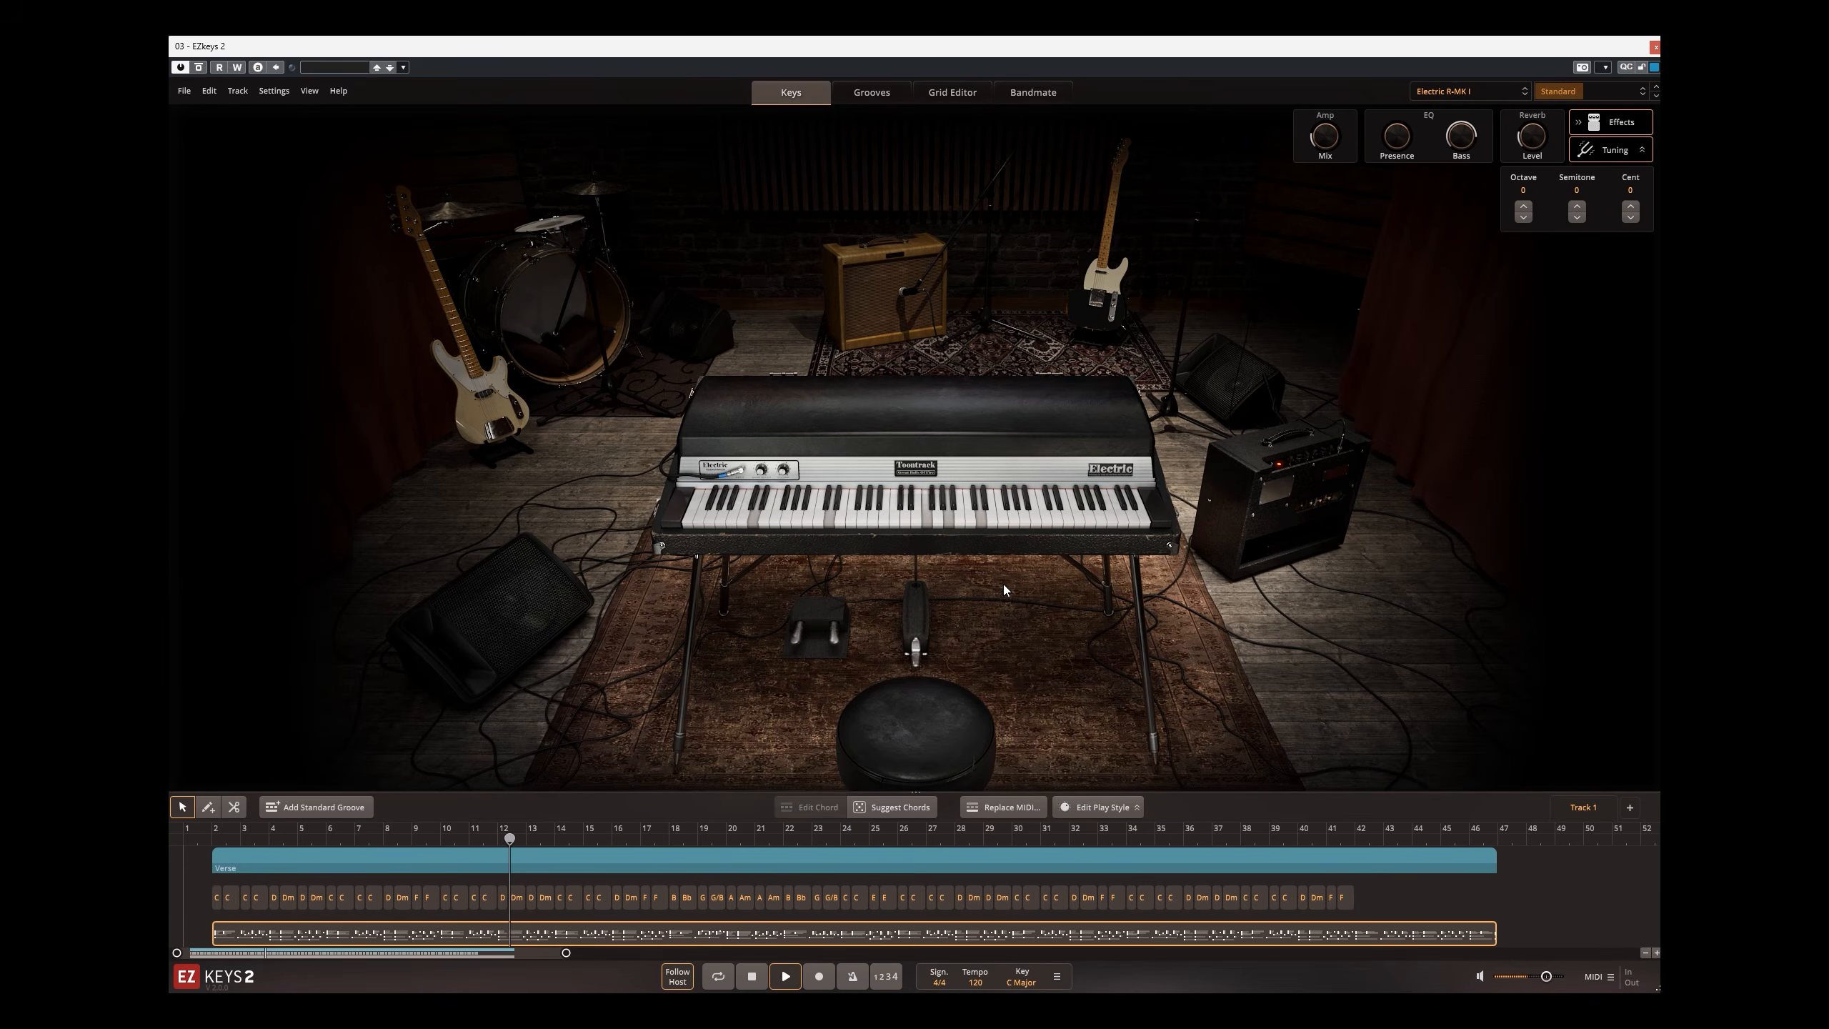
click(1469, 91)
click(1457, 201)
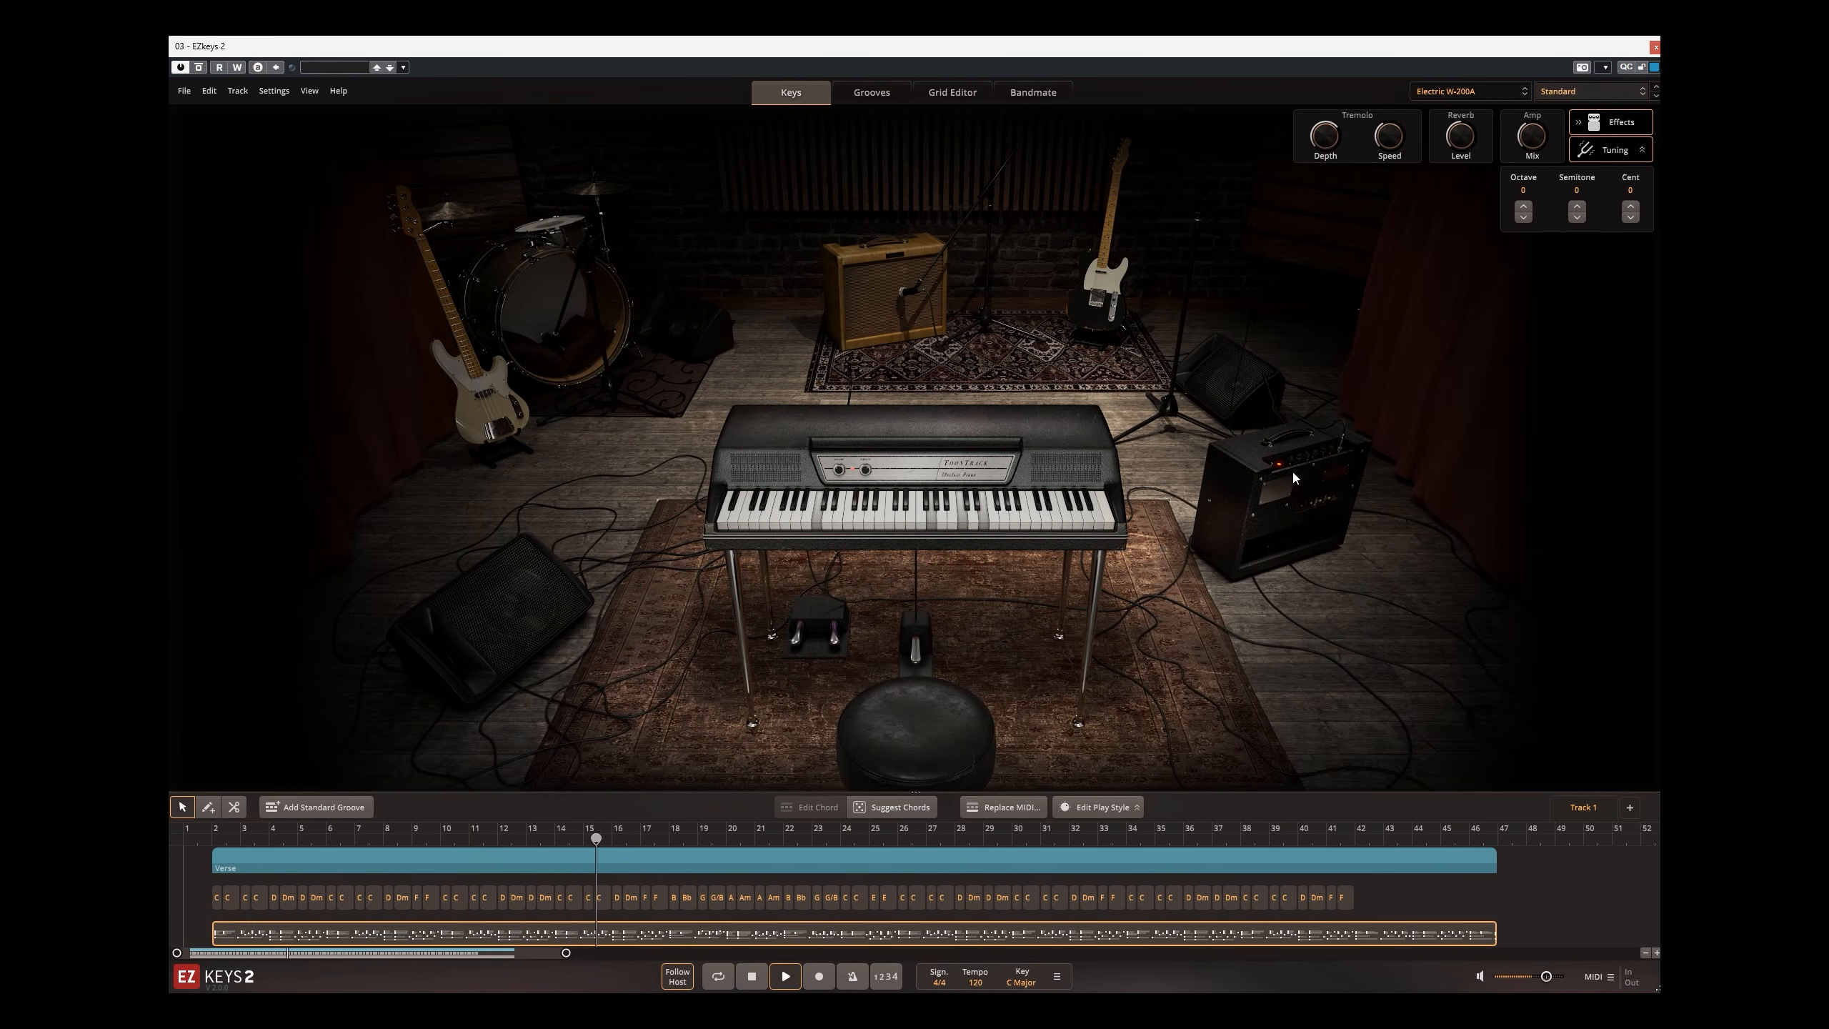
Step: Return to the Cubase project and unmute all the guitar tracks from guitar_1 to guitar_8
click(1654, 47)
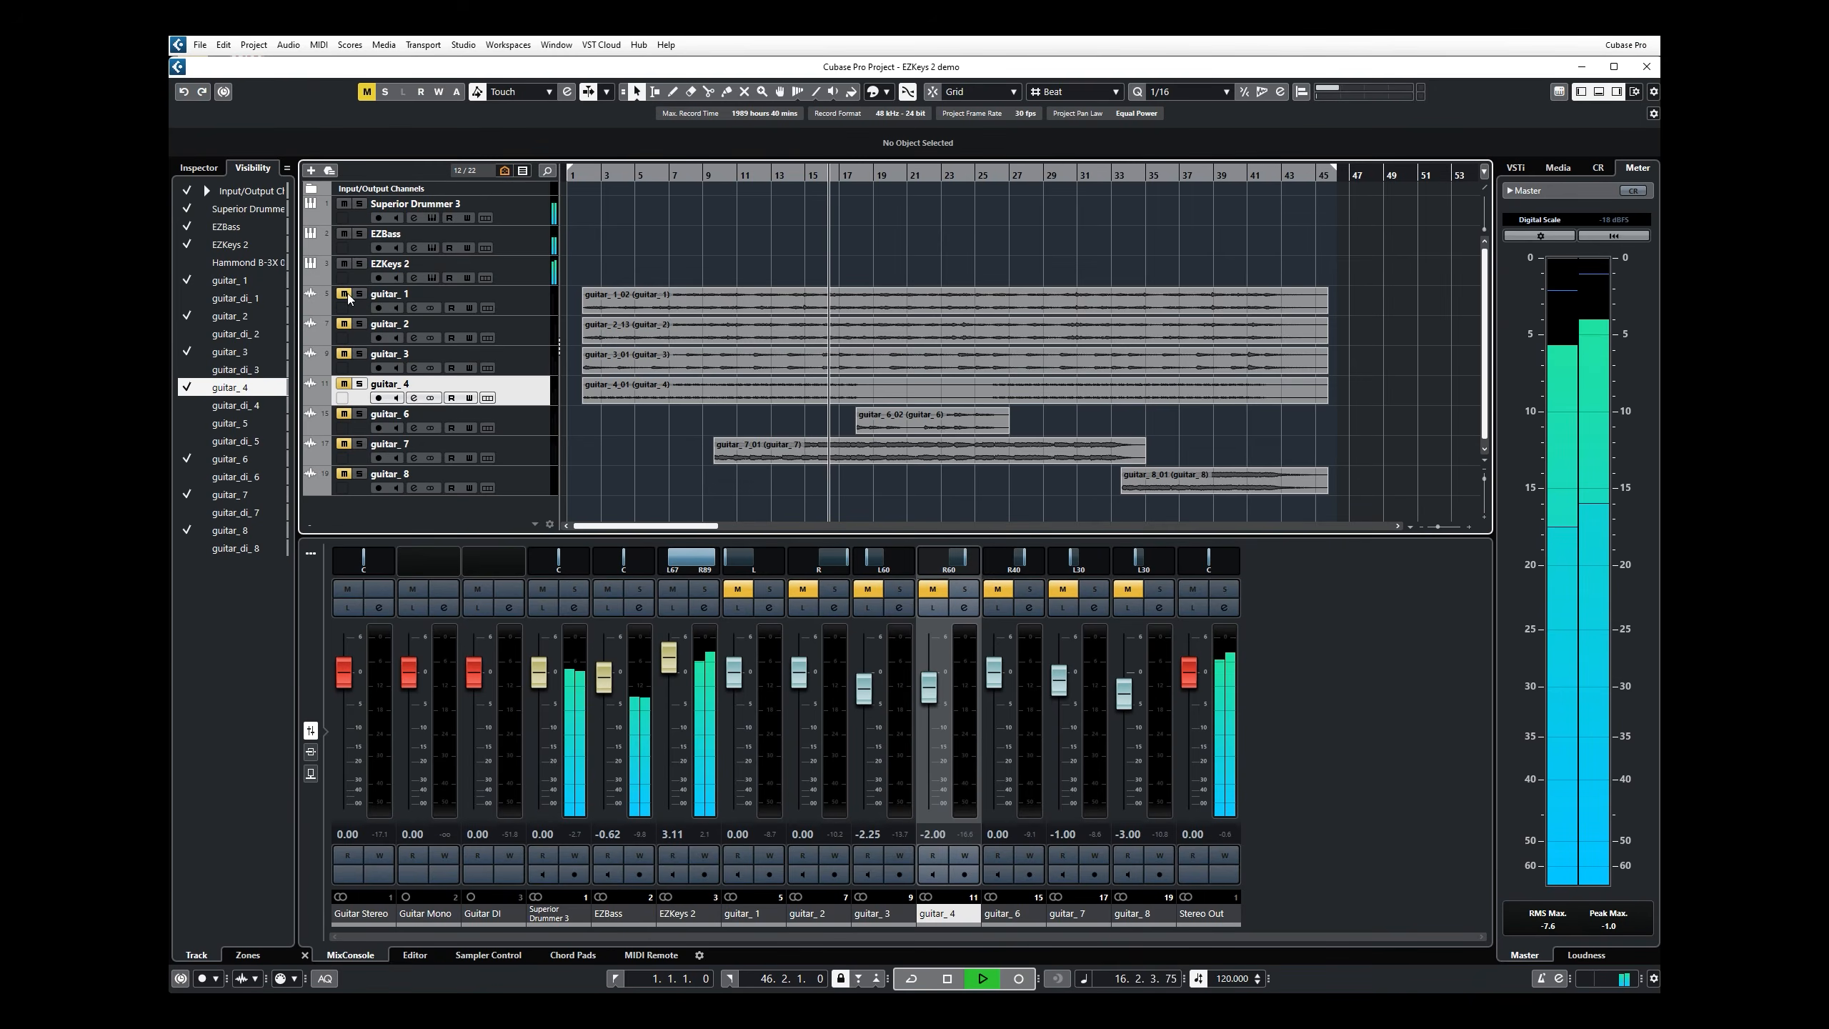
click(344, 354)
click(344, 384)
click(345, 413)
click(344, 443)
click(345, 474)
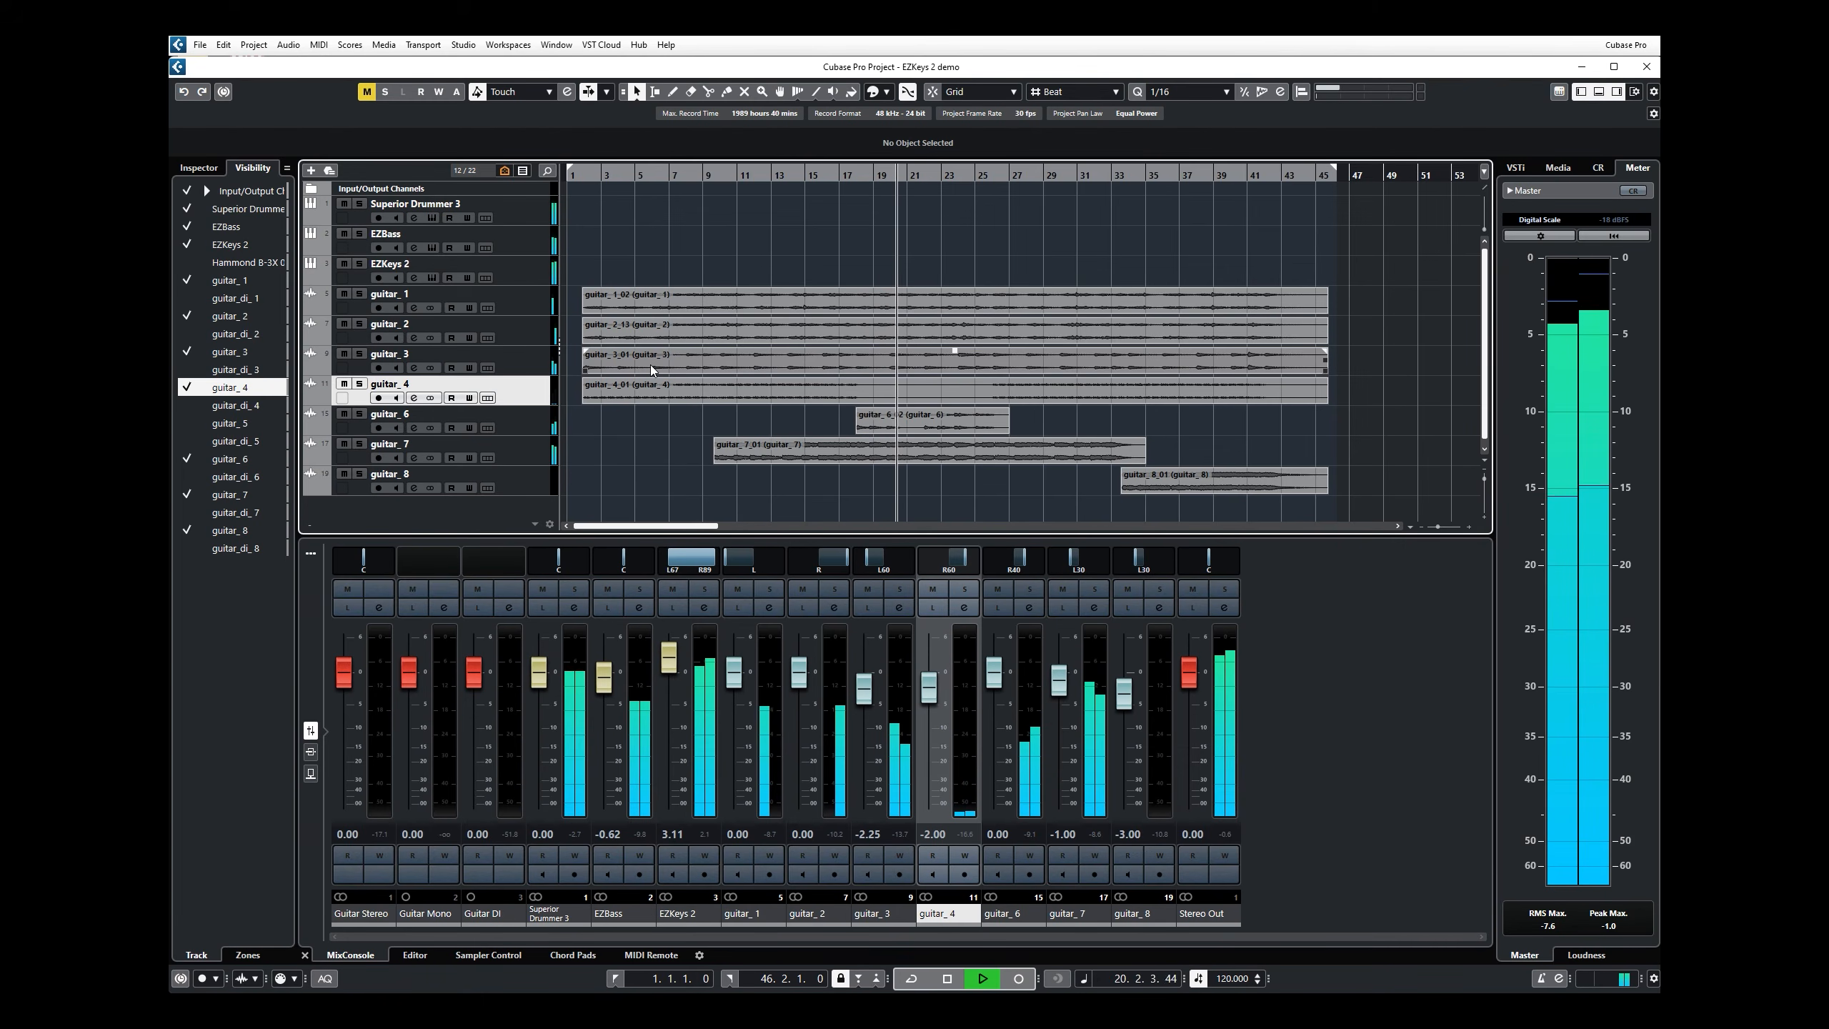
Step: Lower the EZKeys 2 channel's volume to 1.92 and set its combined panner to full left and centre
click(673, 569)
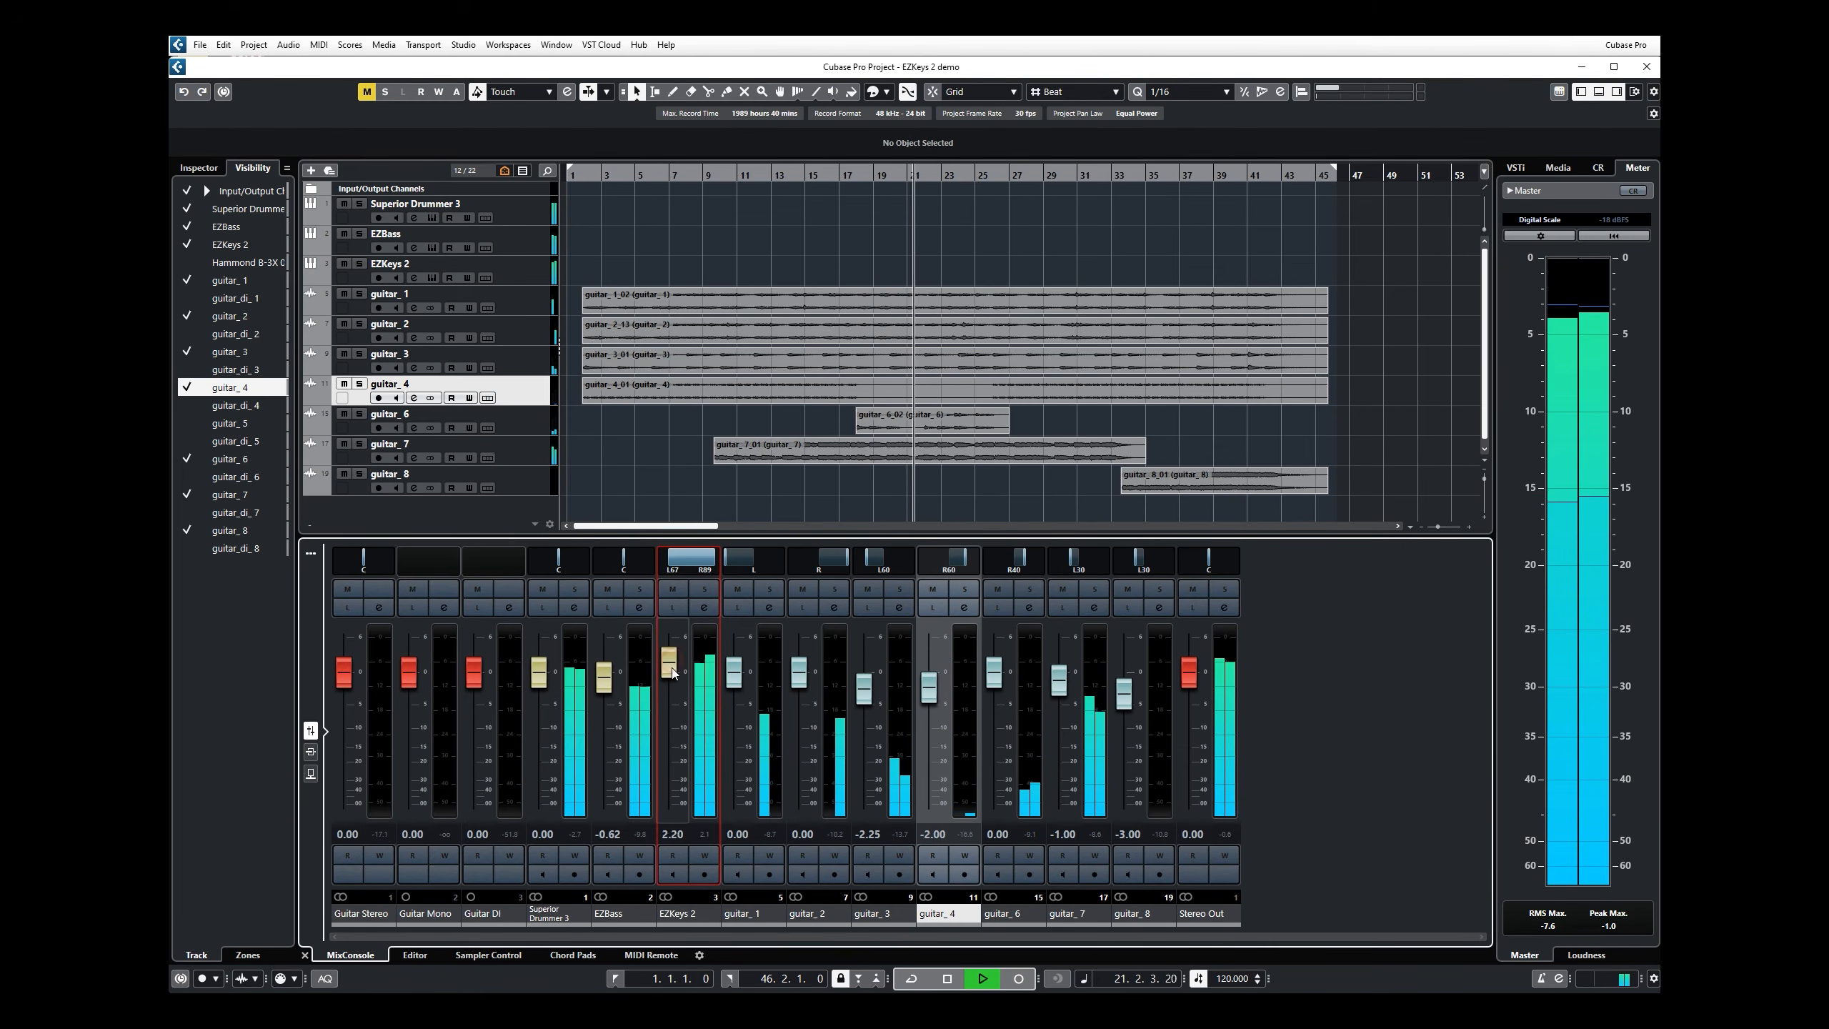
drag(673, 569, 658, 567)
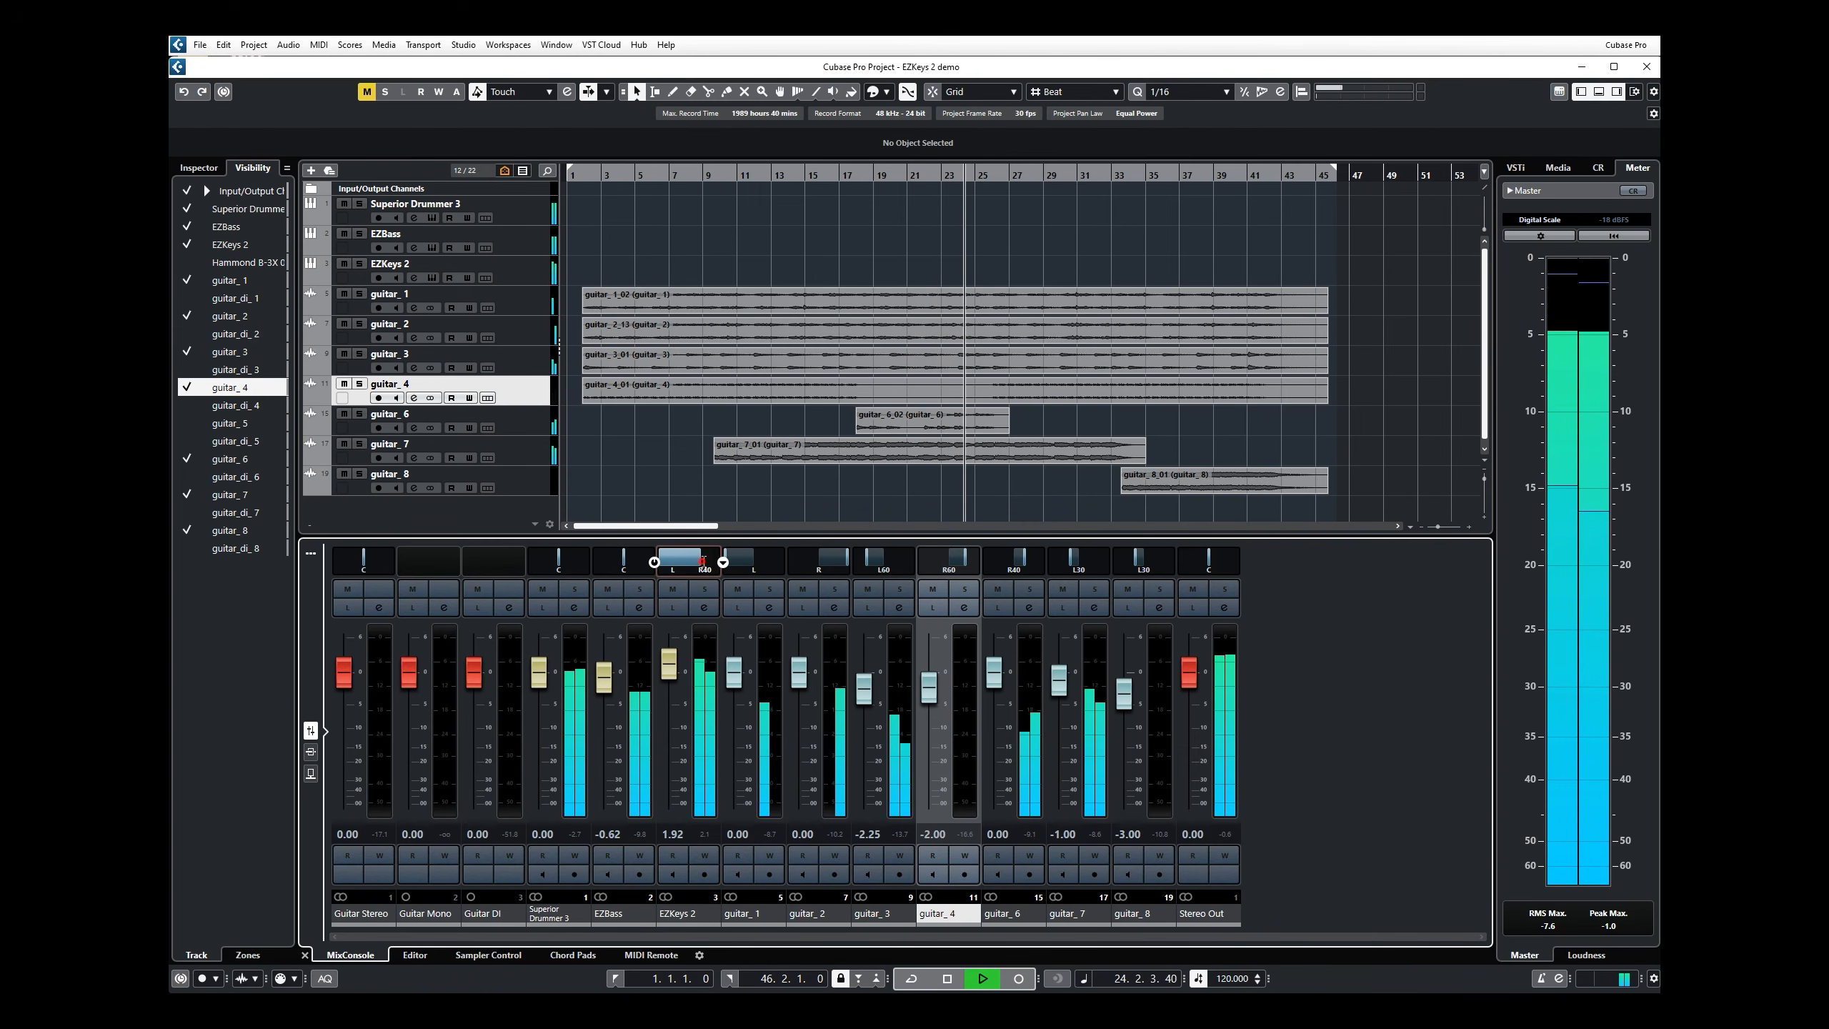
double_click(698, 561)
text(c)
key(Return)
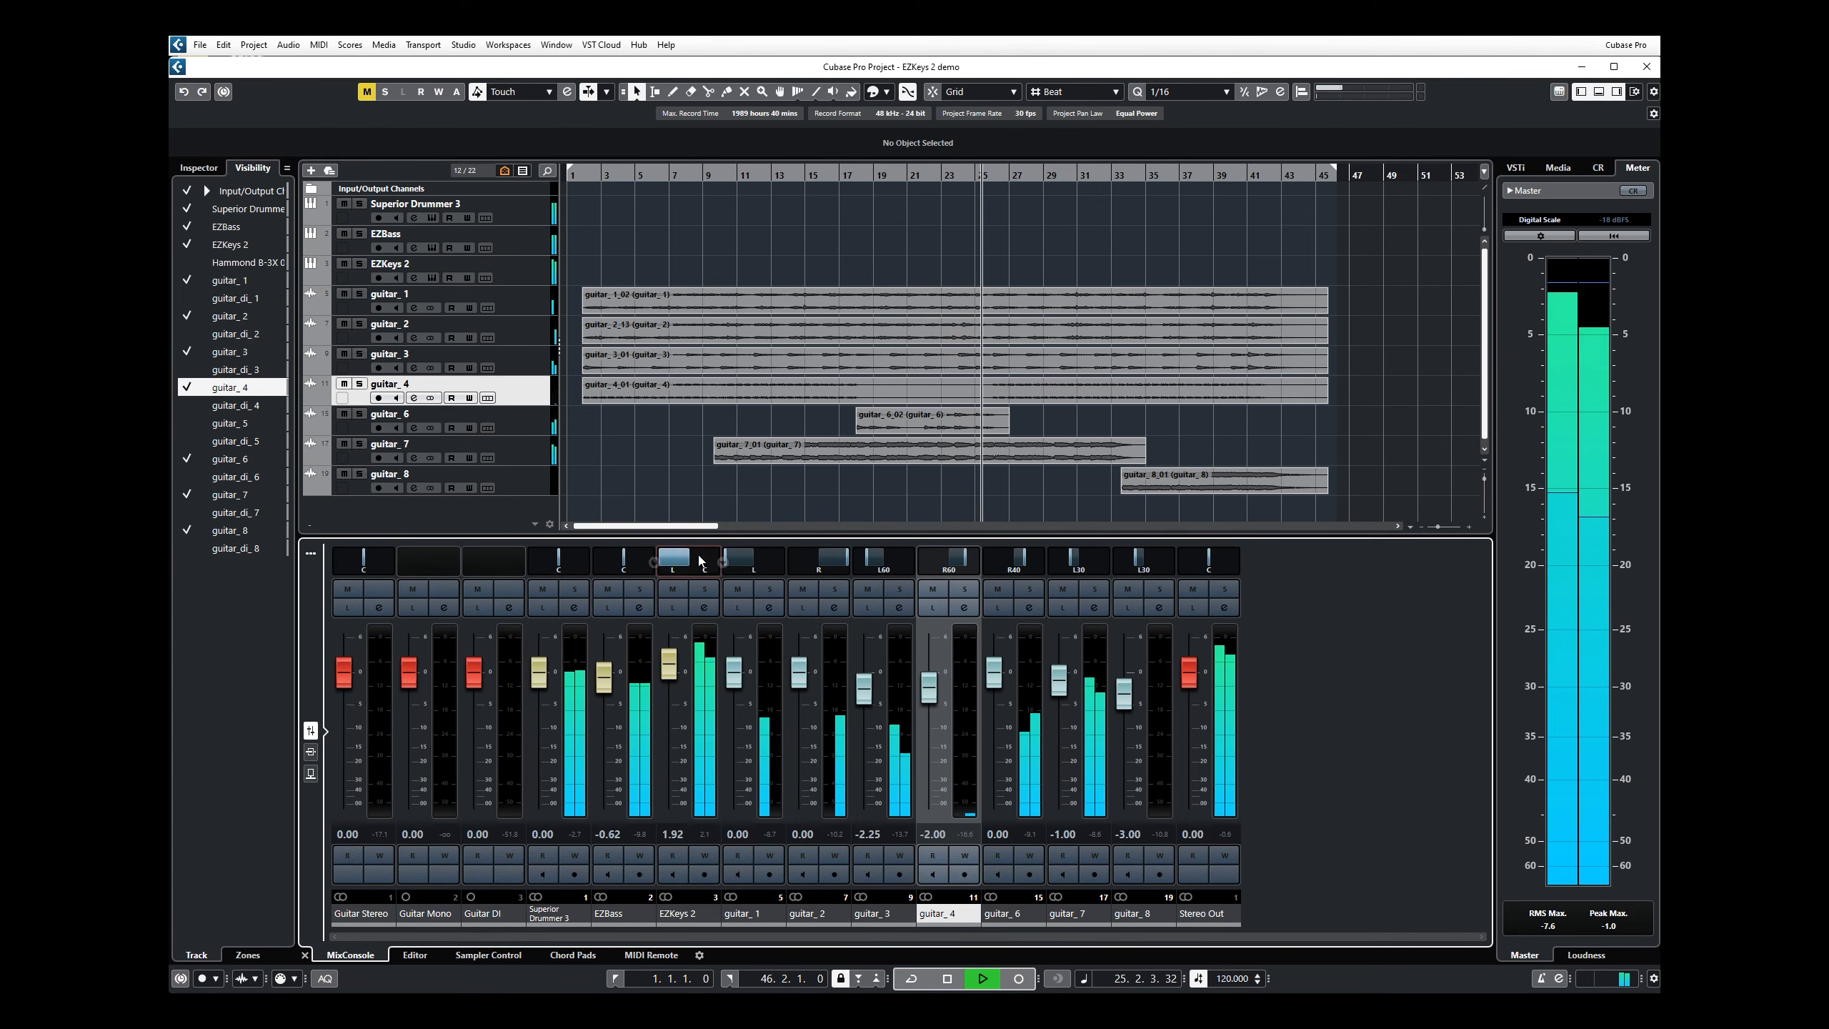
Step: Switch the EZKeys 2 channel to the Stereo Balance Panner with its pan centred
drag(696, 562, 723, 568)
click(723, 564)
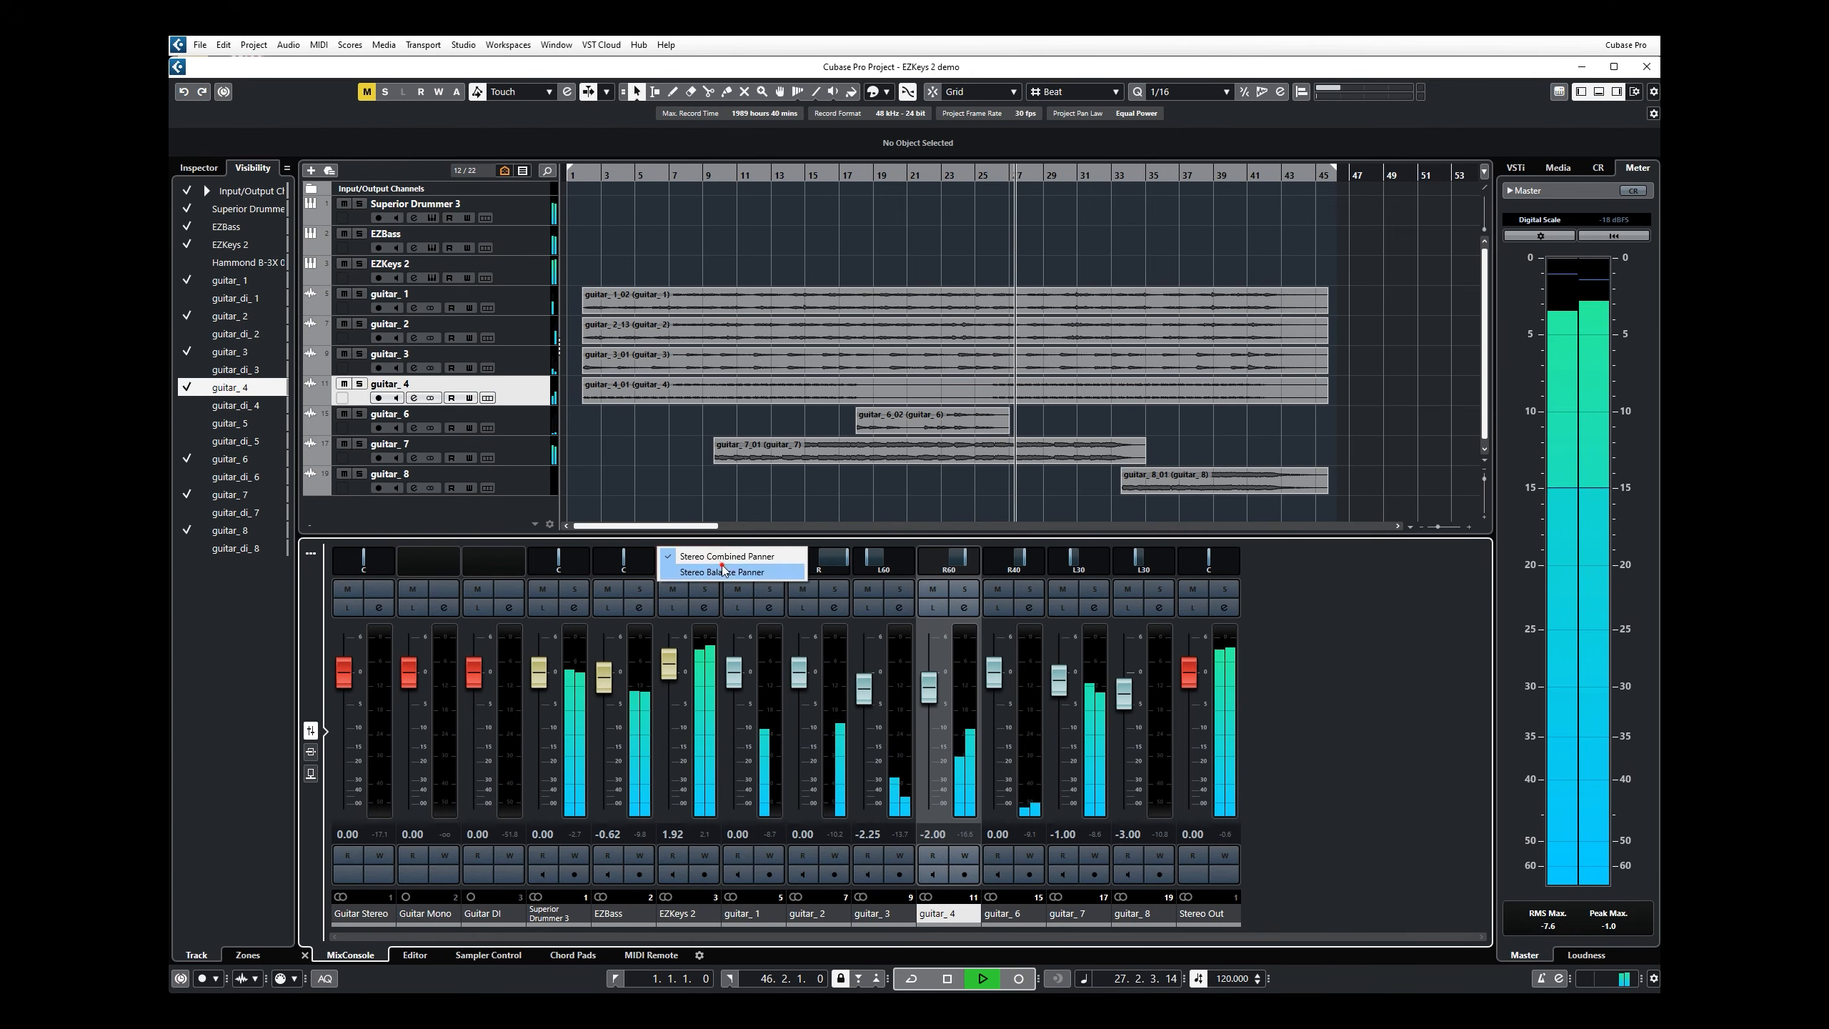
click(726, 573)
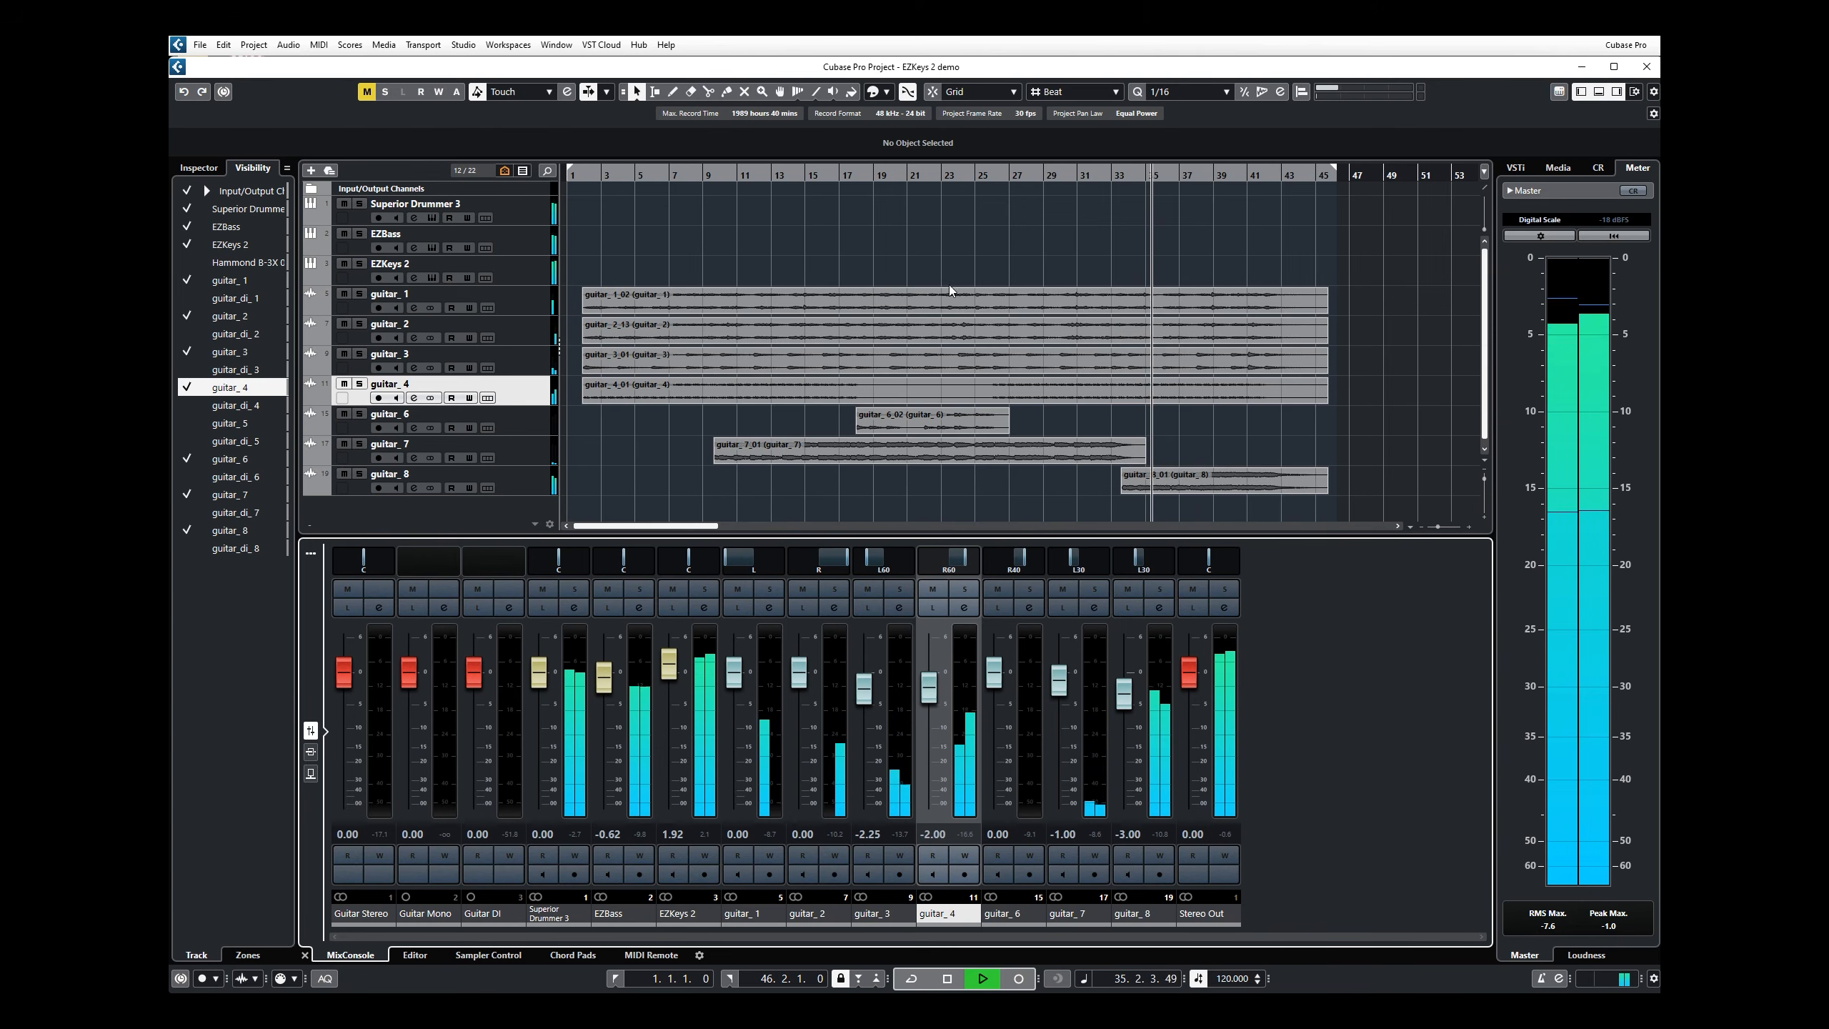
Step: Stop the project playback and reopen the EZkeys 2 instrument from its track
key(space)
click(430, 277)
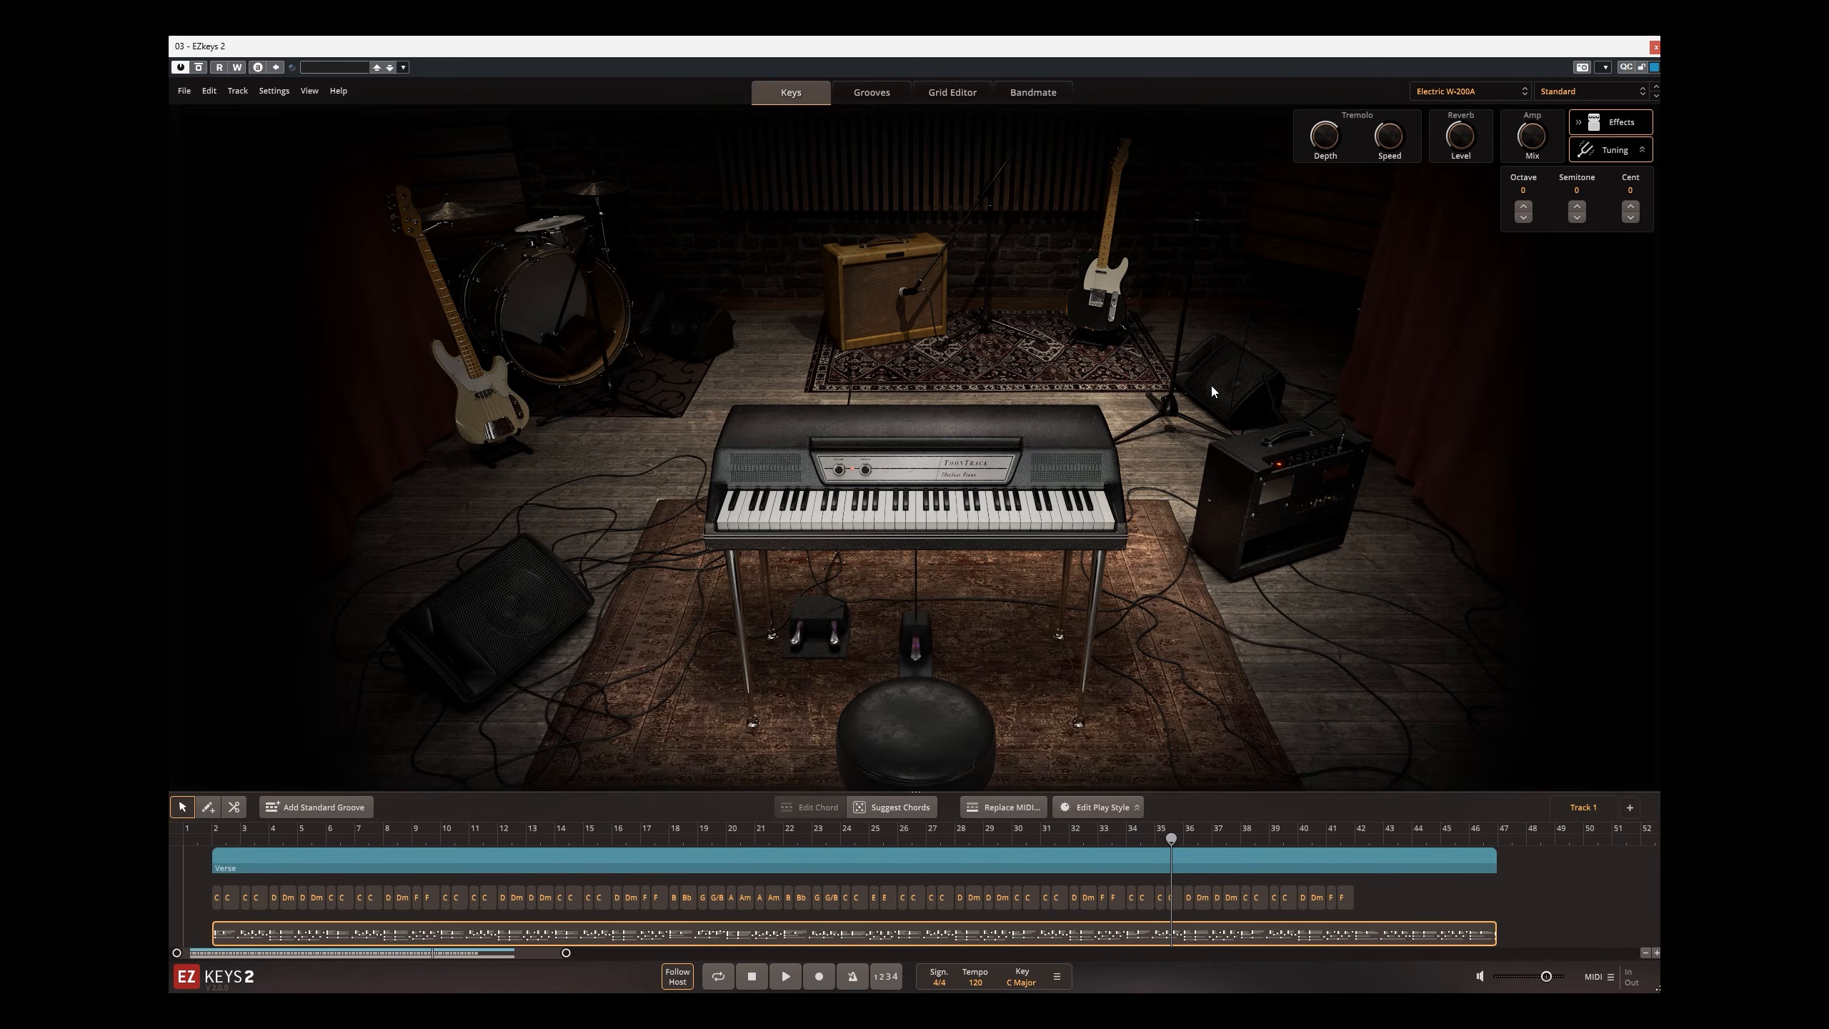